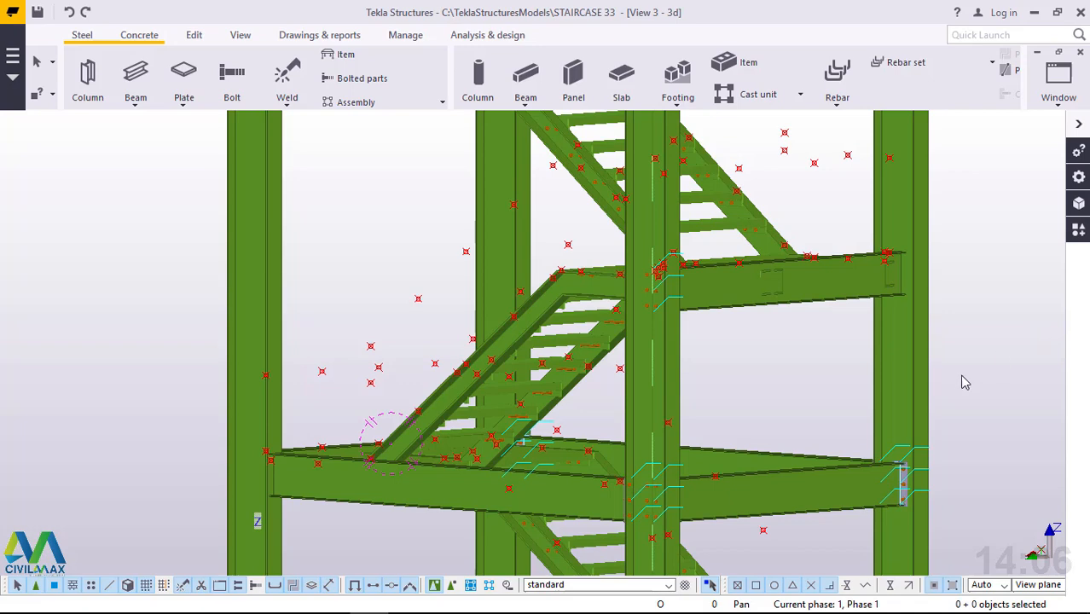
# Start a steel polybeam at the reference point on the lower end of the stair flight's outer stringer.
pyautogui.keyDown('ctrl'); pyautogui.moveTo(413, 444); pyautogui.dragTo(616, 493, button='middle'); pyautogui.keyUp('ctrl')
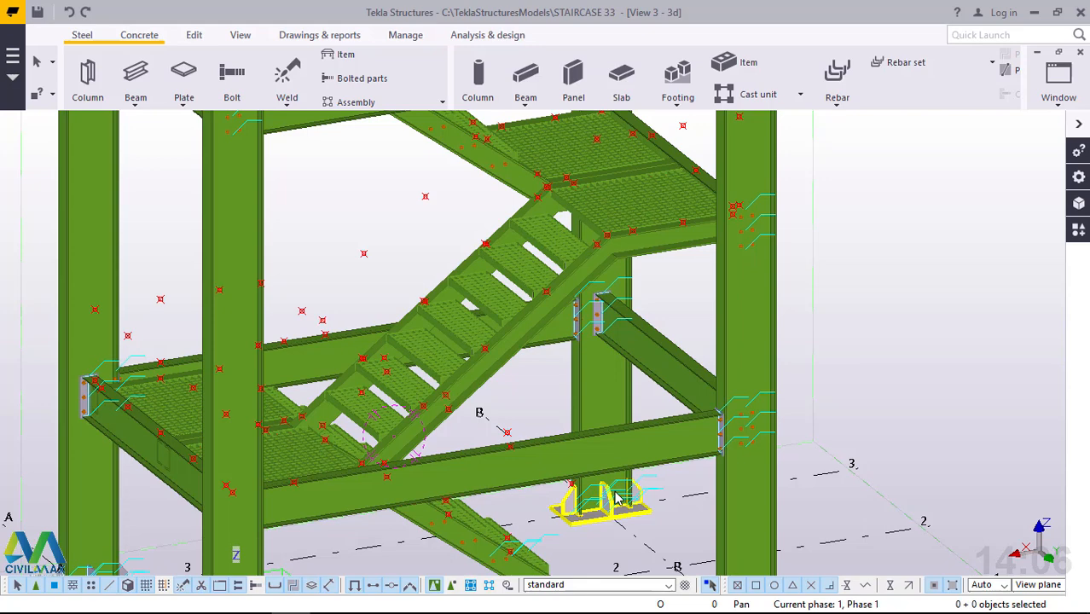
pyautogui.scroll(5, 334, 465)
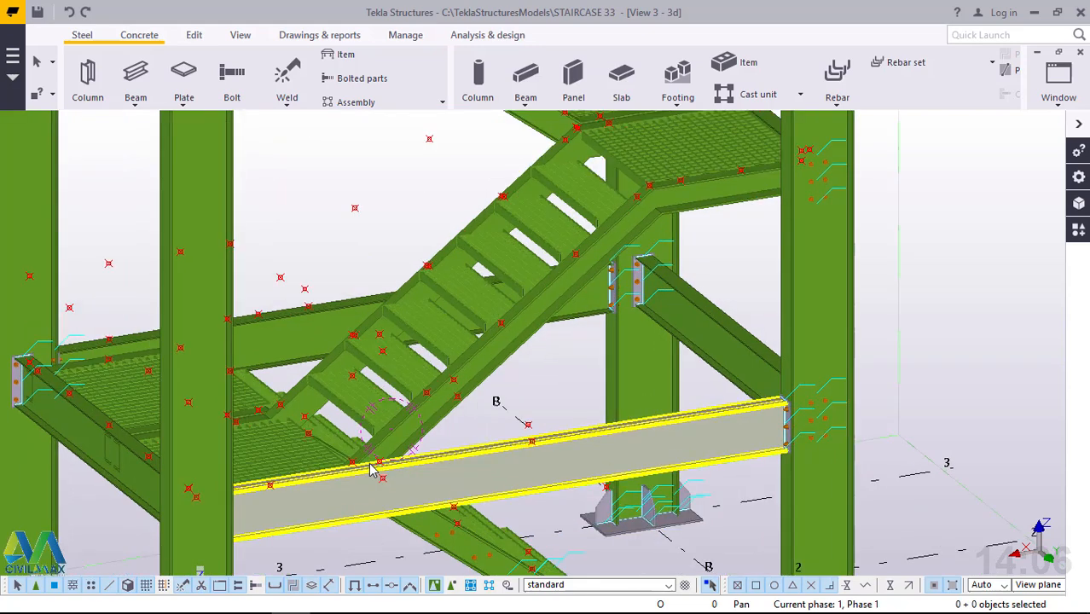
pyautogui.scroll(5, 334, 465)
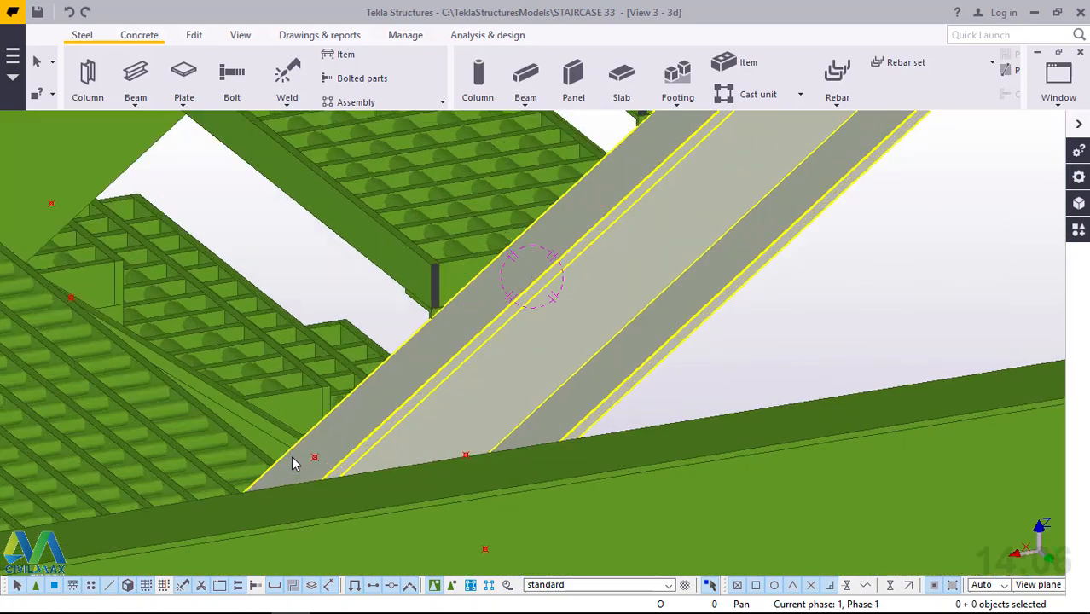
pyautogui.scroll(-3, 403, 473)
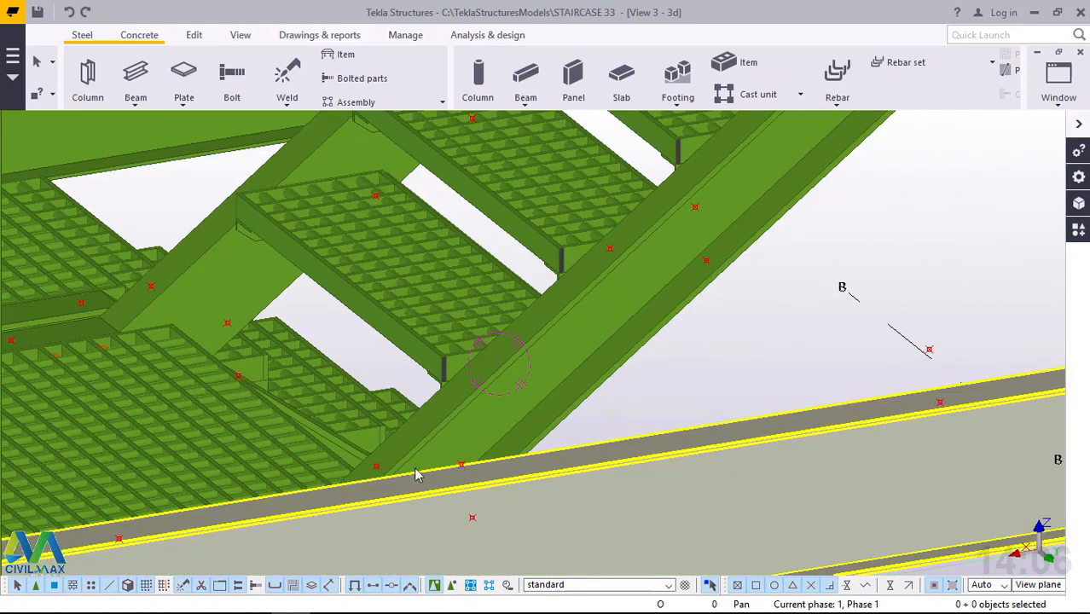
pyautogui.scroll(2, 418, 473)
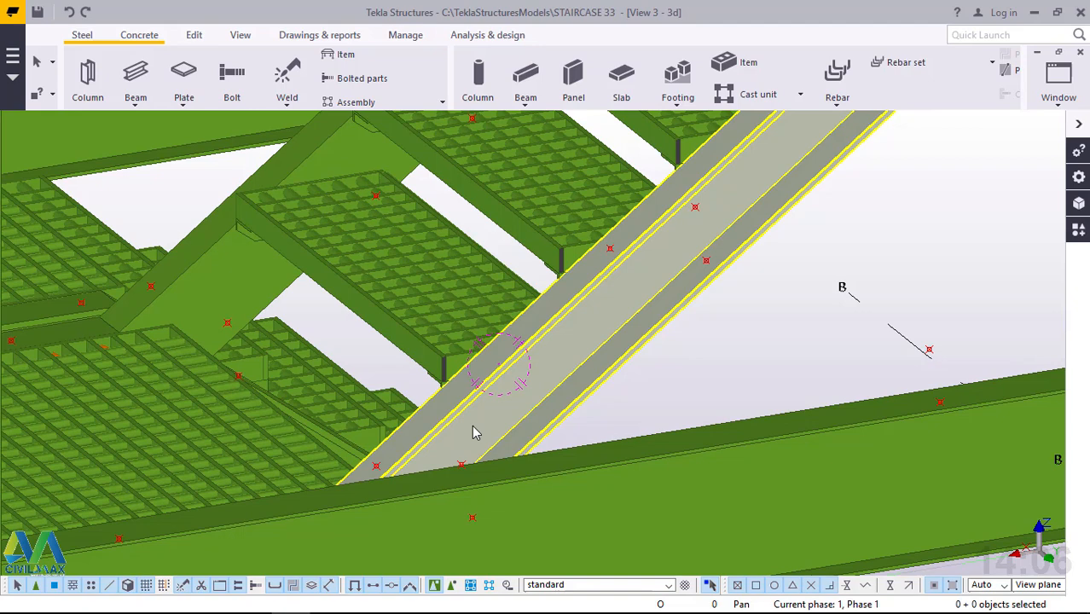
pyautogui.scroll(-1, 498, 420)
pyautogui.scroll(-2, 499, 420)
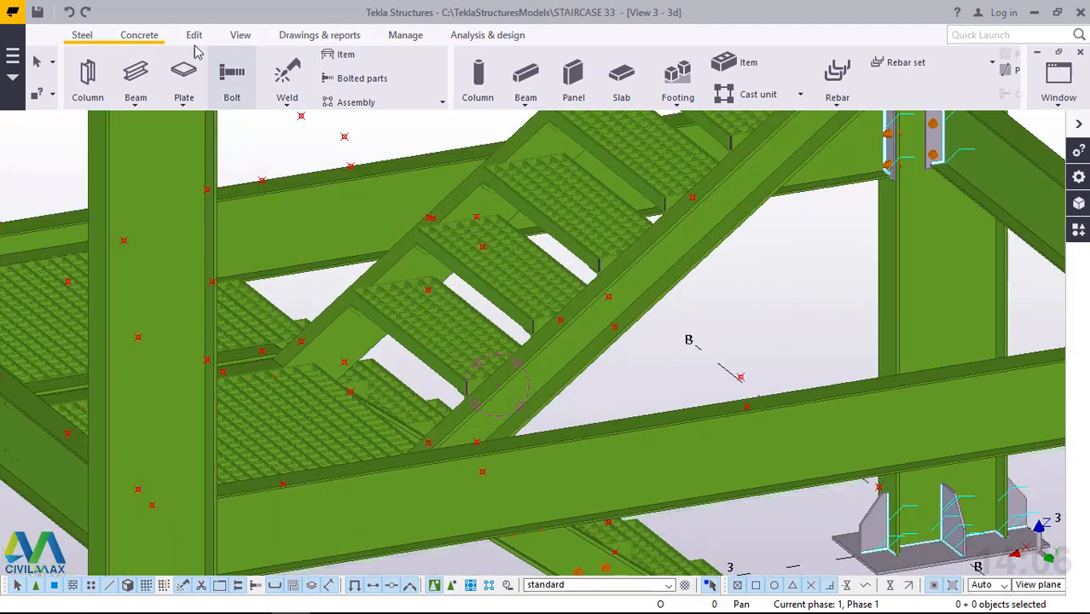
pyautogui.click(83, 38)
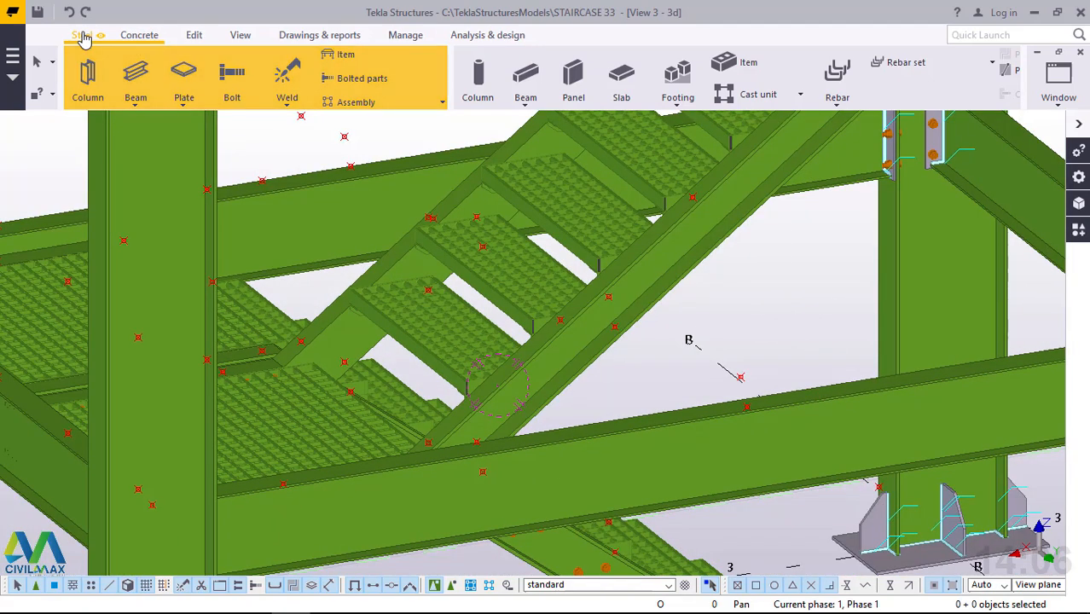
pyautogui.click(135, 99)
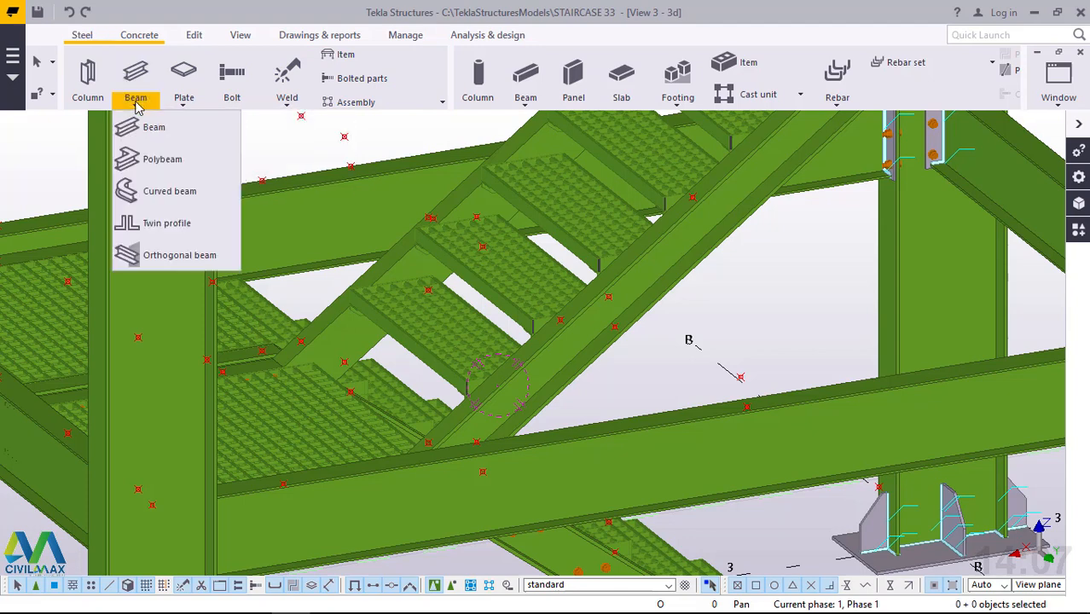
pyautogui.click(162, 159)
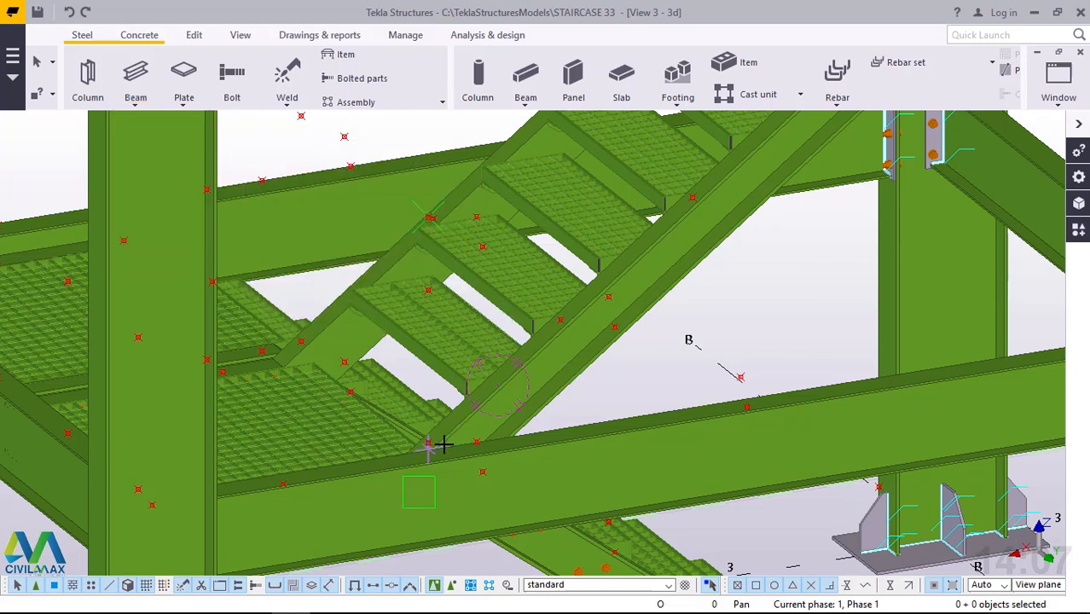
pyautogui.scroll(3, 435, 445)
pyautogui.scroll(2, 431, 446)
pyautogui.scroll(1, 396, 445)
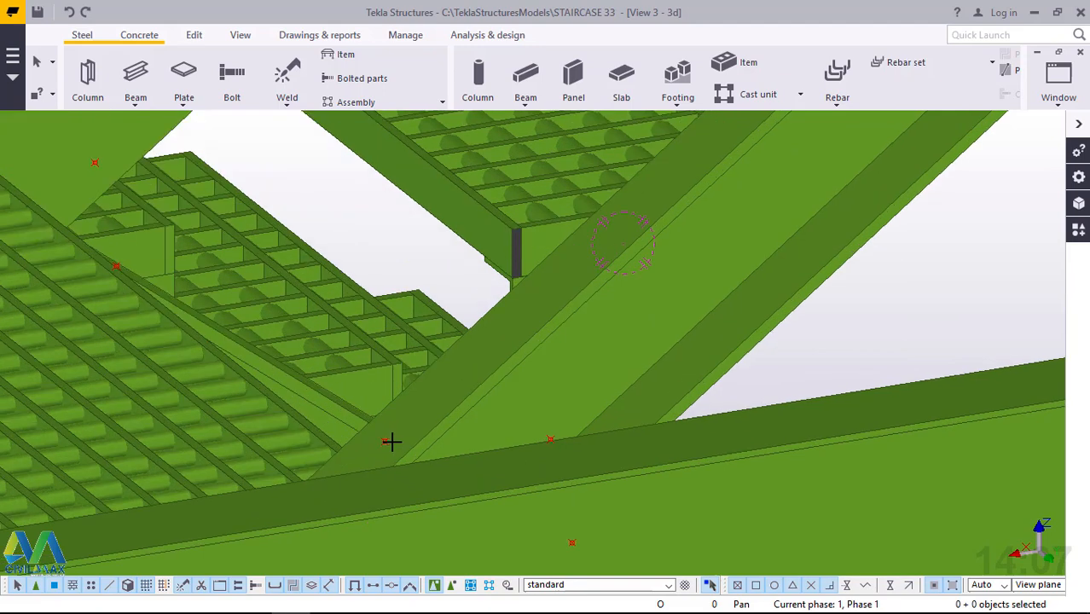
pyautogui.click(385, 441)
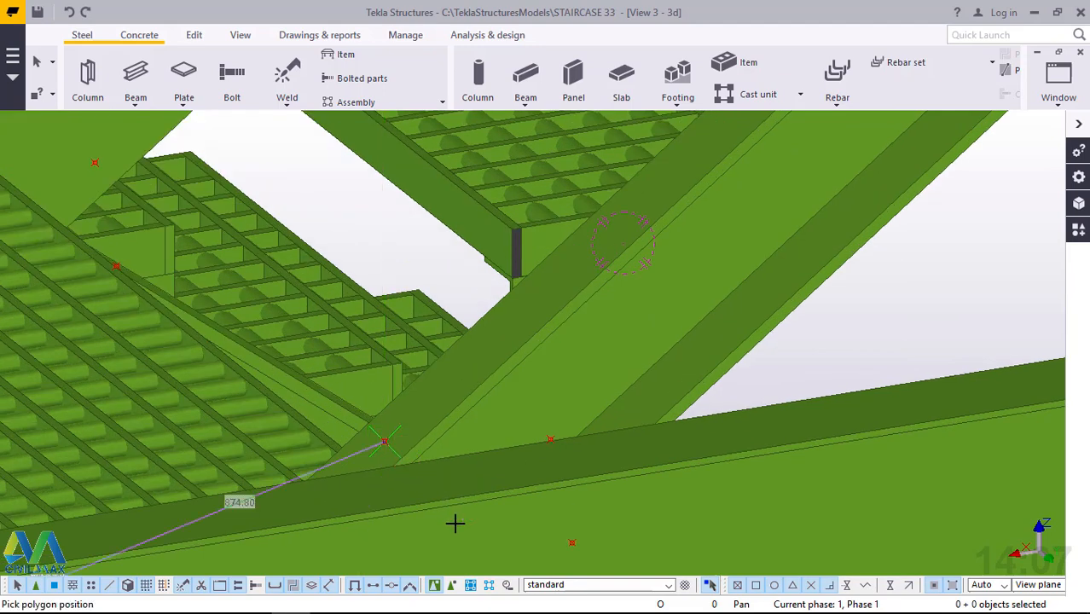
# Place the polybeam's second point 800 mm vertically above its start point at the foot of the stringer.
pyautogui.scroll(-5, 454, 523)
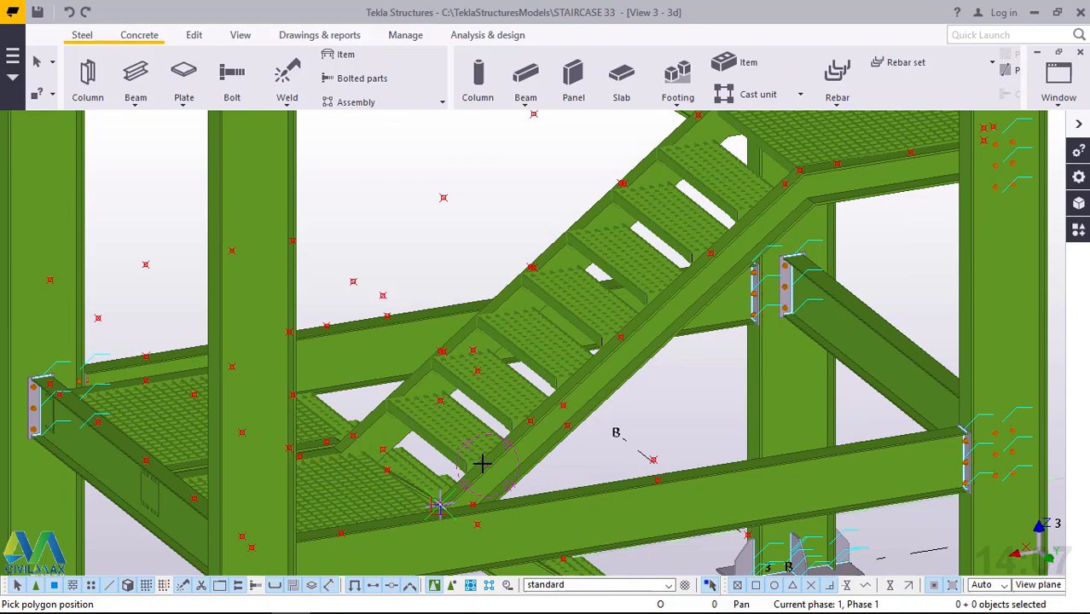
pyautogui.moveTo(458, 462); pyautogui.dragTo(289, 405, button='middle')
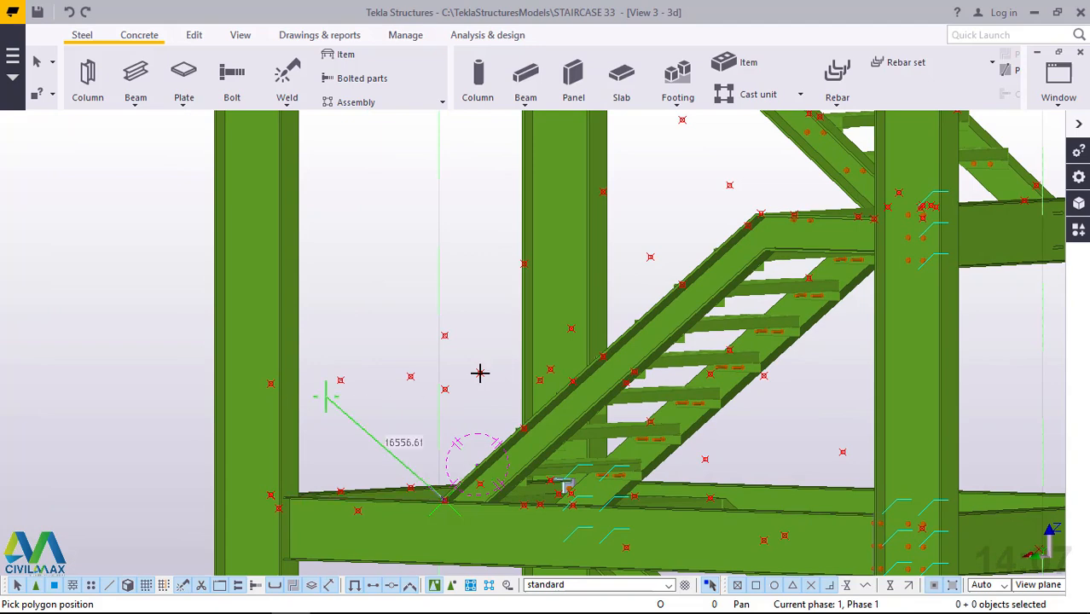
pyautogui.scroll(3, 476, 348)
pyautogui.scroll(1, 464, 337)
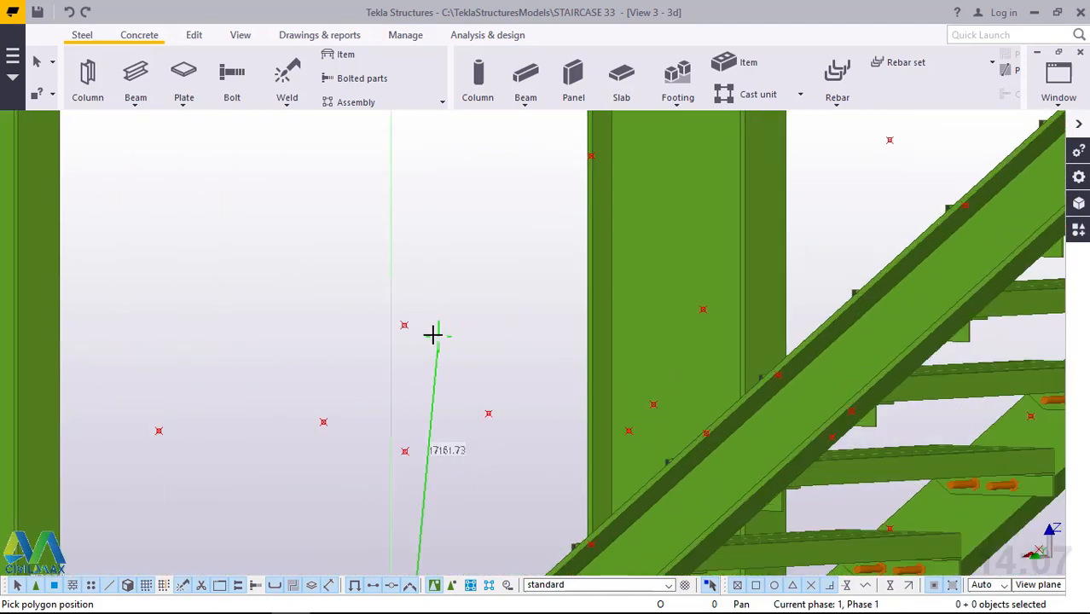
pyautogui.click(404, 324)
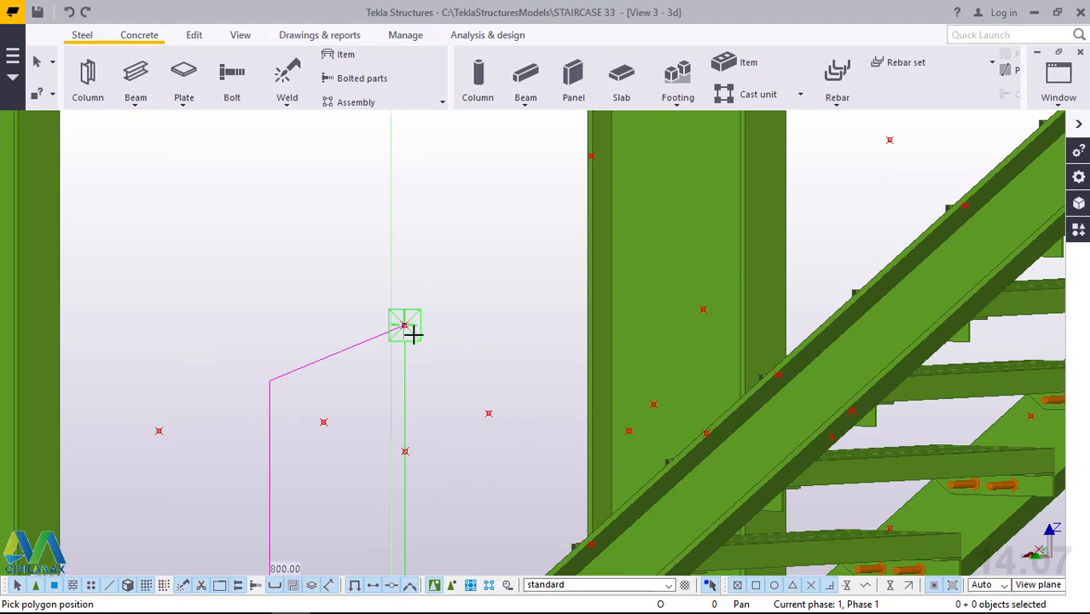
# Run the polybeam about 2294 mm up along the stair slope to the point above the stringer's upper bend.
pyautogui.scroll(-1, 315, 416)
pyautogui.scroll(-1, 313, 415)
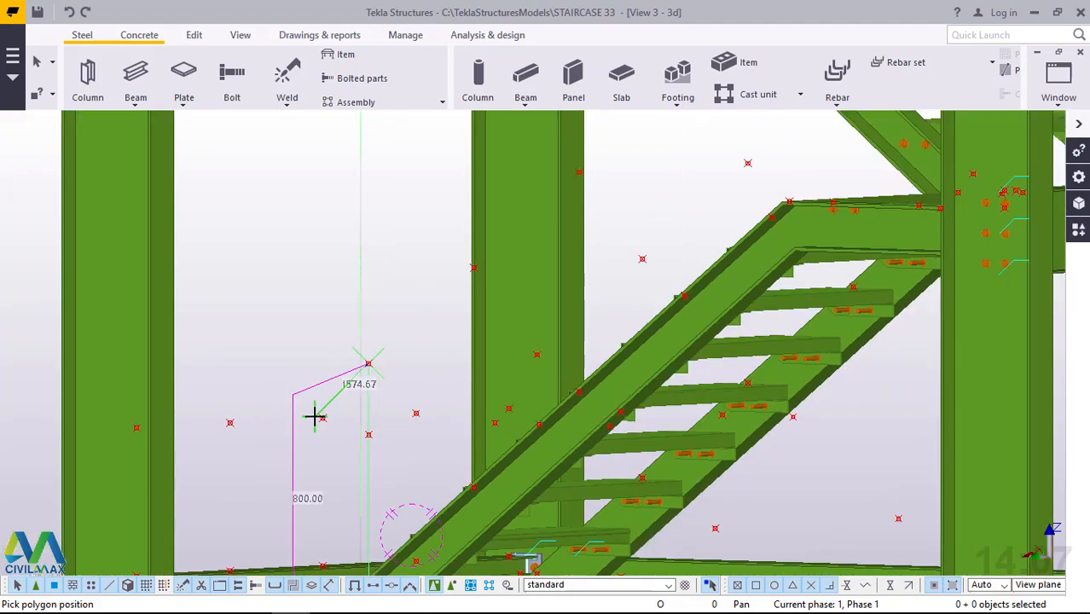
pyautogui.scroll(-1, 324, 415)
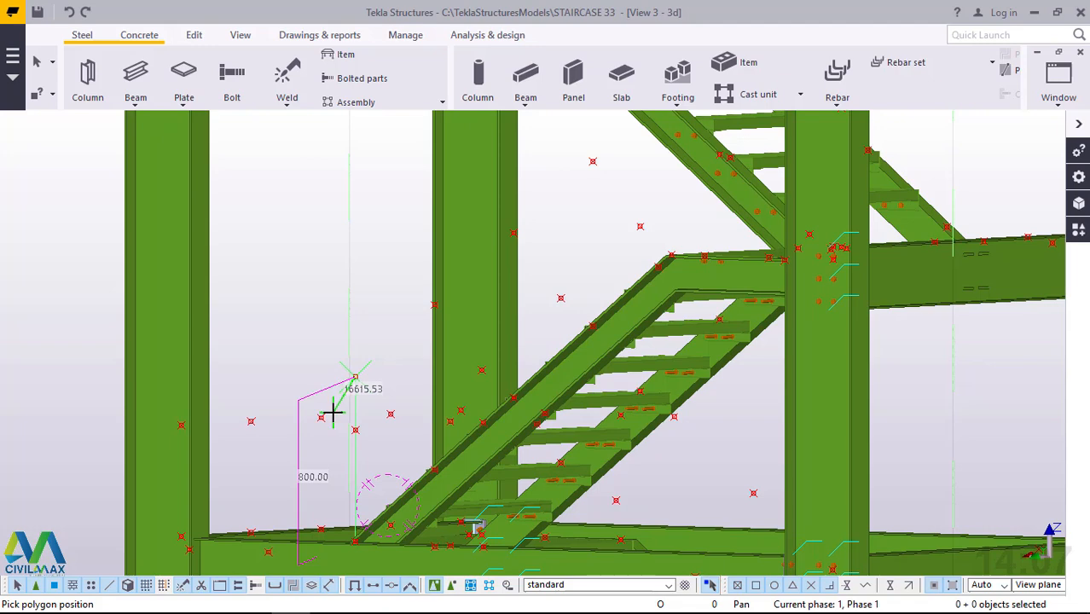
pyautogui.scroll(5, 596, 145)
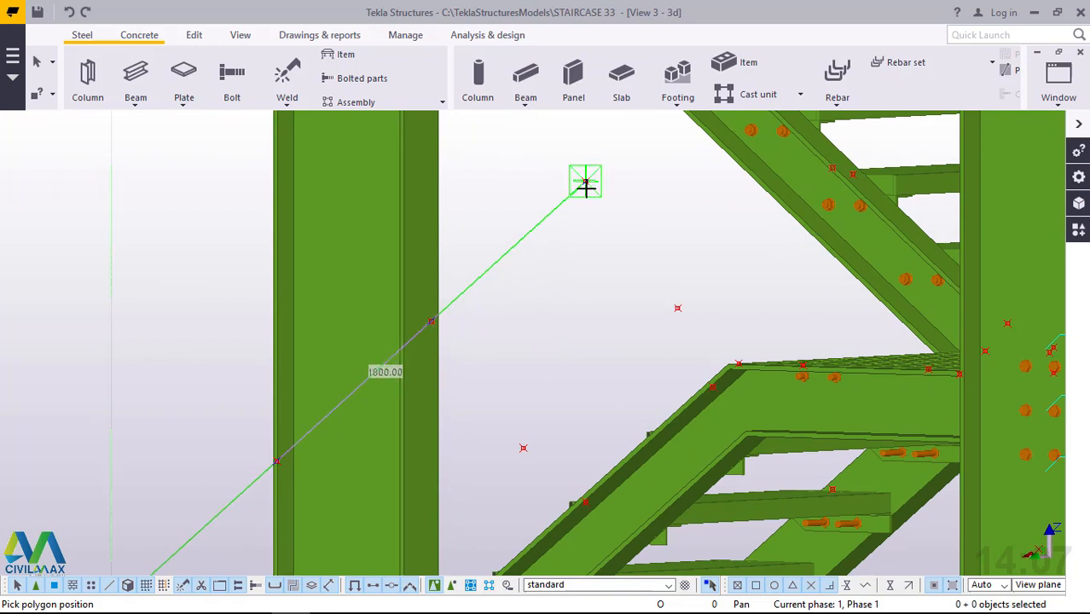
pyautogui.keyDown('ctrl'); pyautogui.moveTo(590, 189); pyautogui.dragTo(607, 196, button='middle'); pyautogui.keyUp('ctrl')
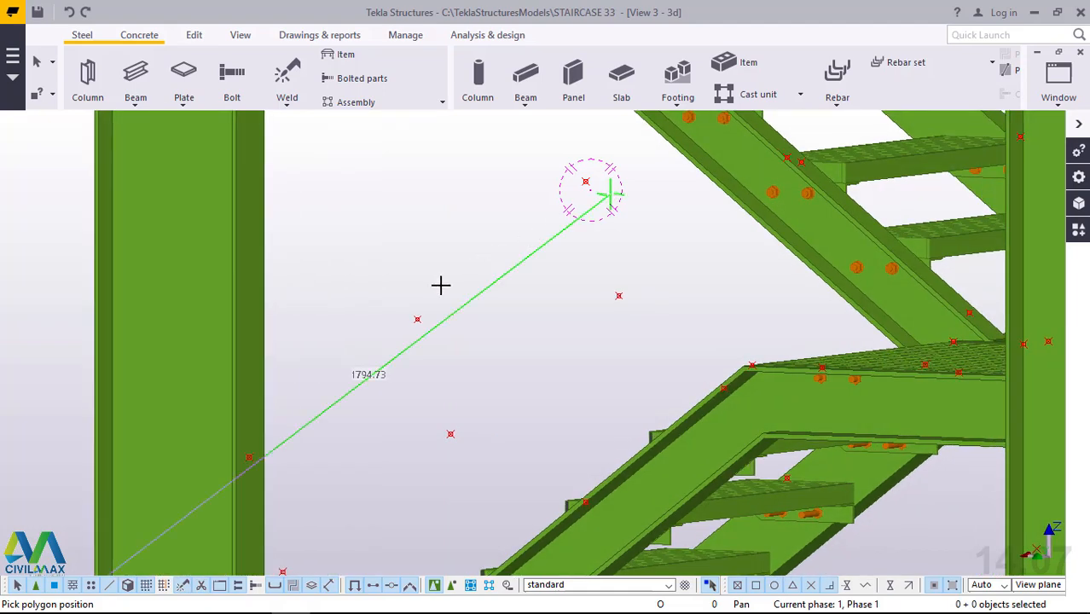
pyautogui.scroll(-3, 441, 285)
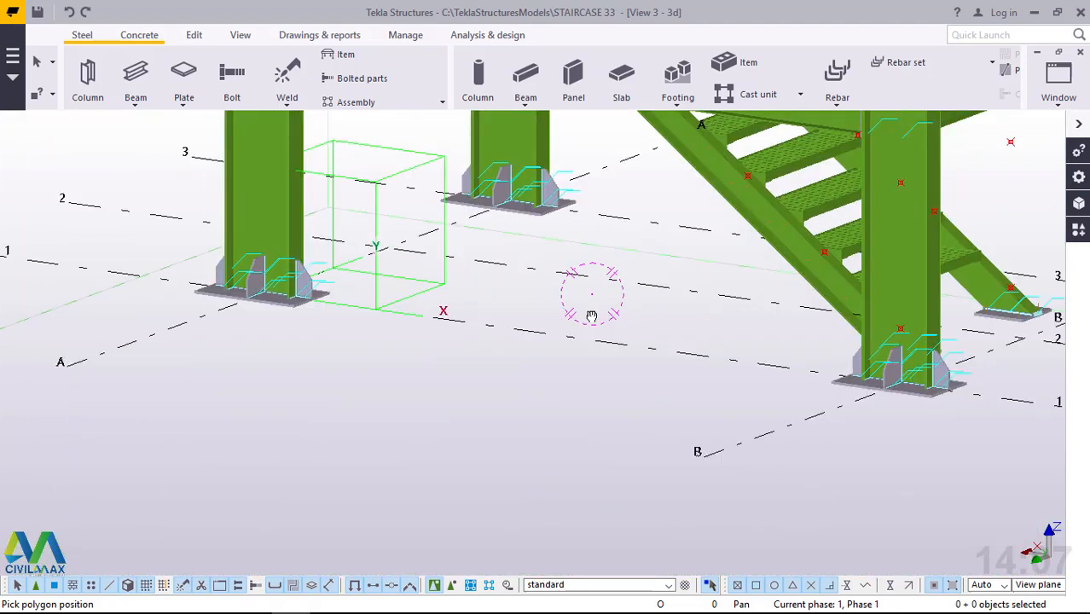
pyautogui.scroll(-1, 584, 298)
pyautogui.scroll(-2, 461, 420)
pyautogui.scroll(-2, 470, 421)
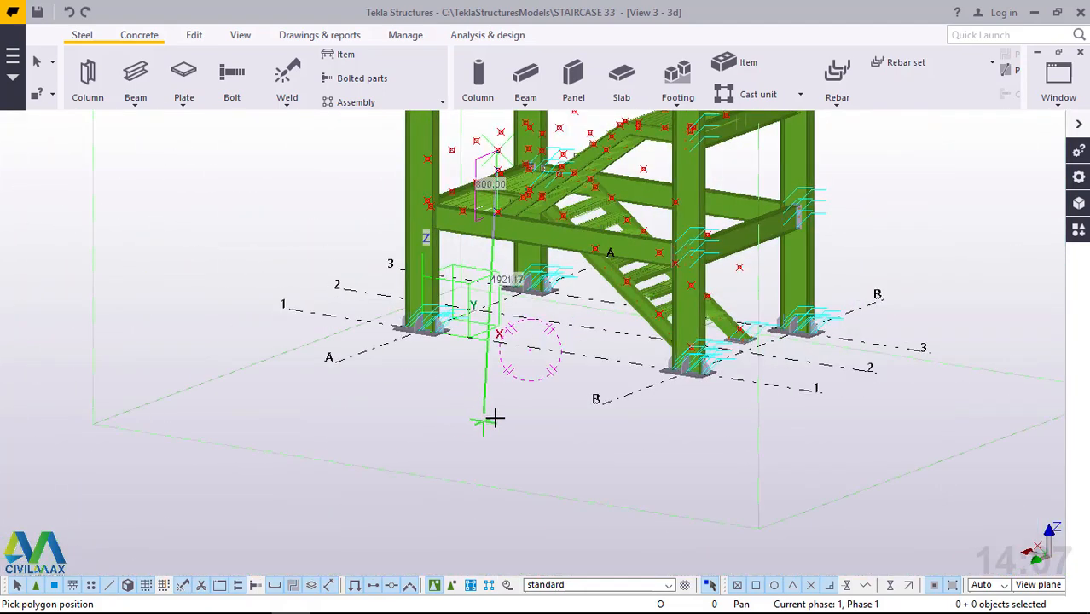
pyautogui.scroll(-1, 620, 160)
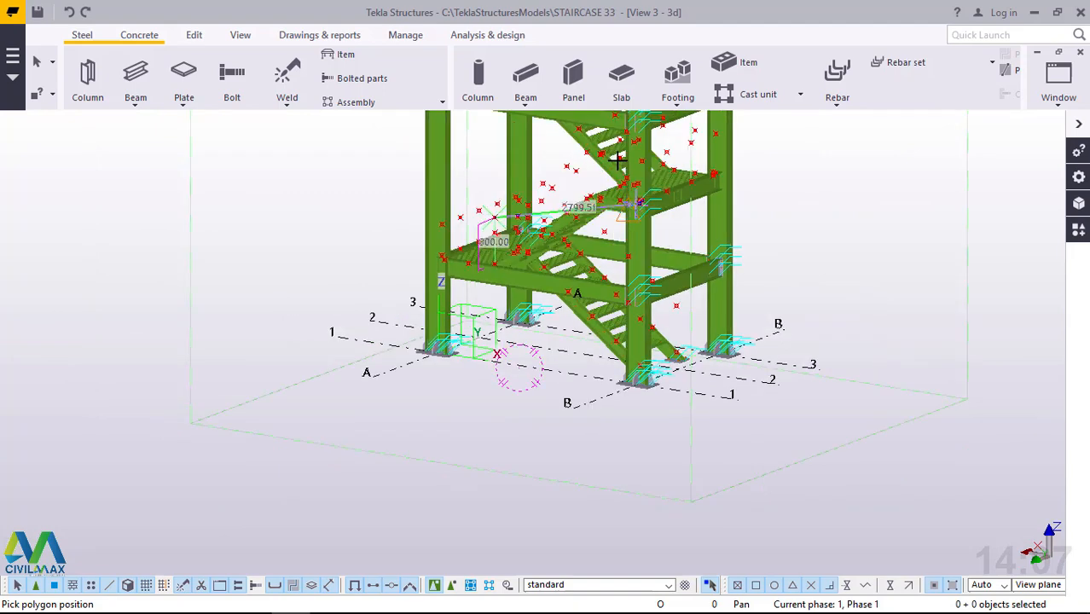
pyautogui.scroll(2, 615, 158)
pyautogui.scroll(5, 609, 177)
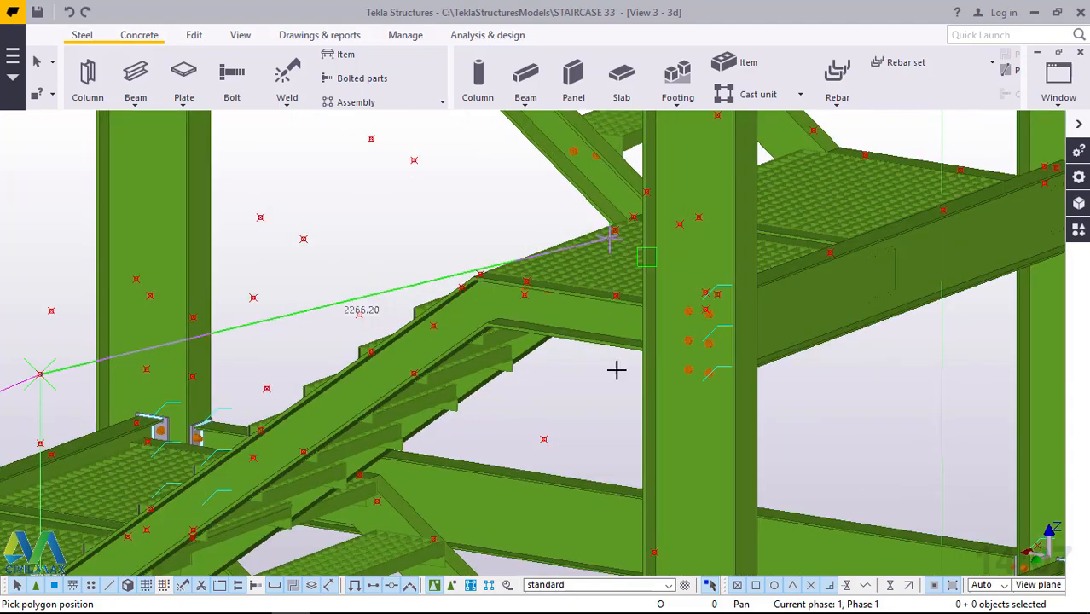
pyautogui.scroll(-4, 615, 422)
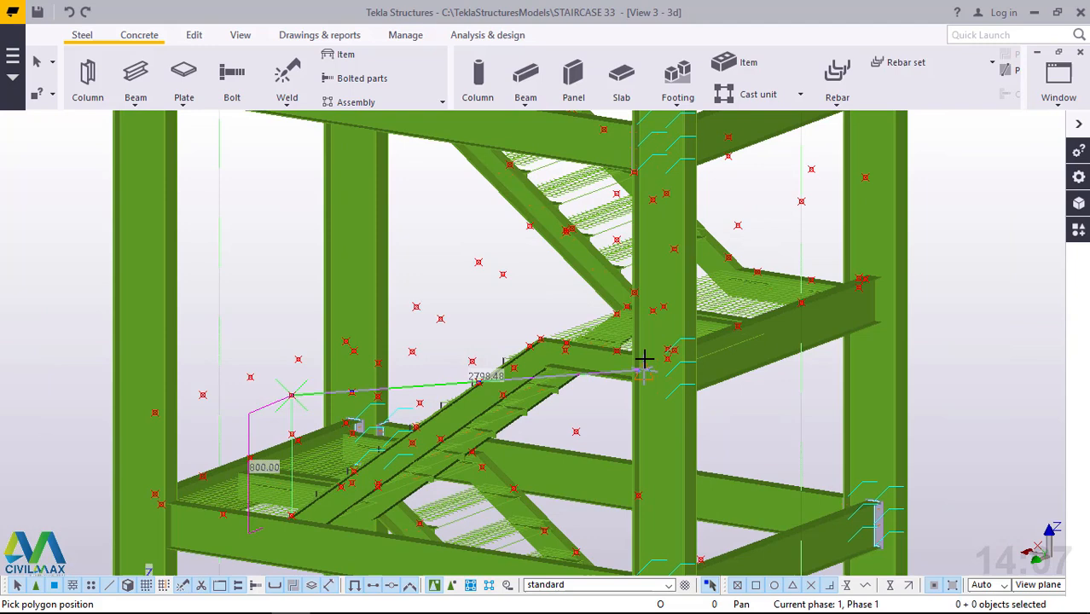
pyautogui.keyDown('ctrl'); pyautogui.moveTo(644, 359); pyautogui.dragTo(589, 315, button='middle'); pyautogui.keyUp('ctrl')
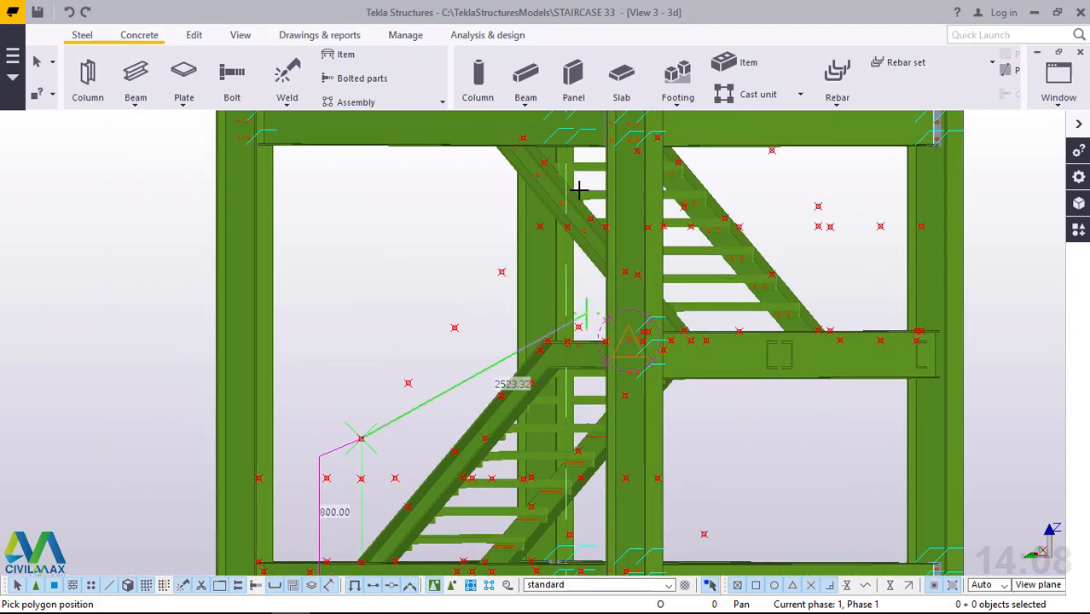
pyautogui.scroll(4, 578, 216)
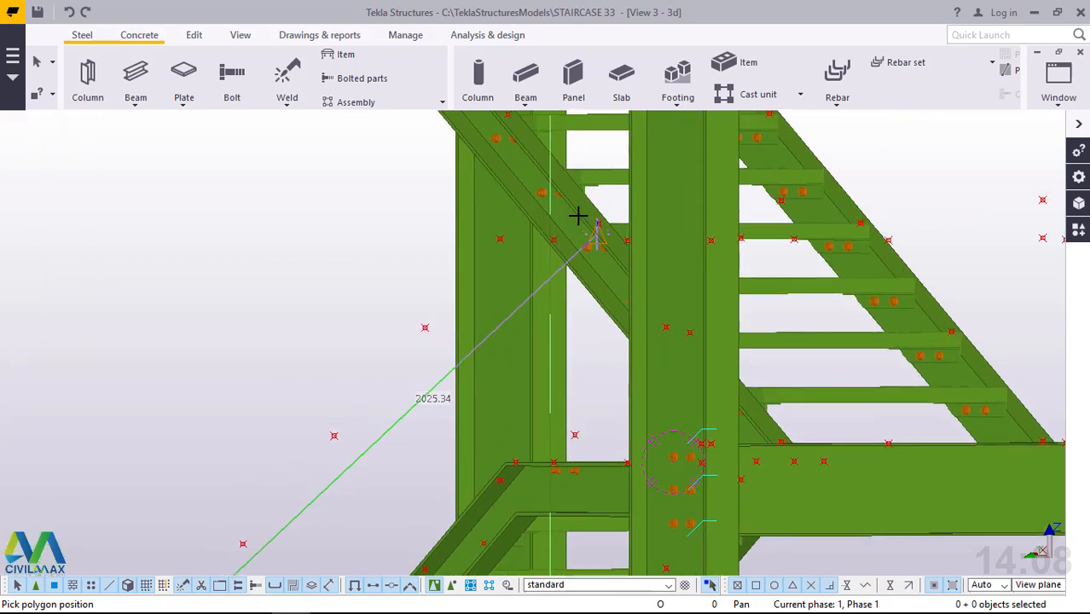
pyautogui.scroll(1, 580, 224)
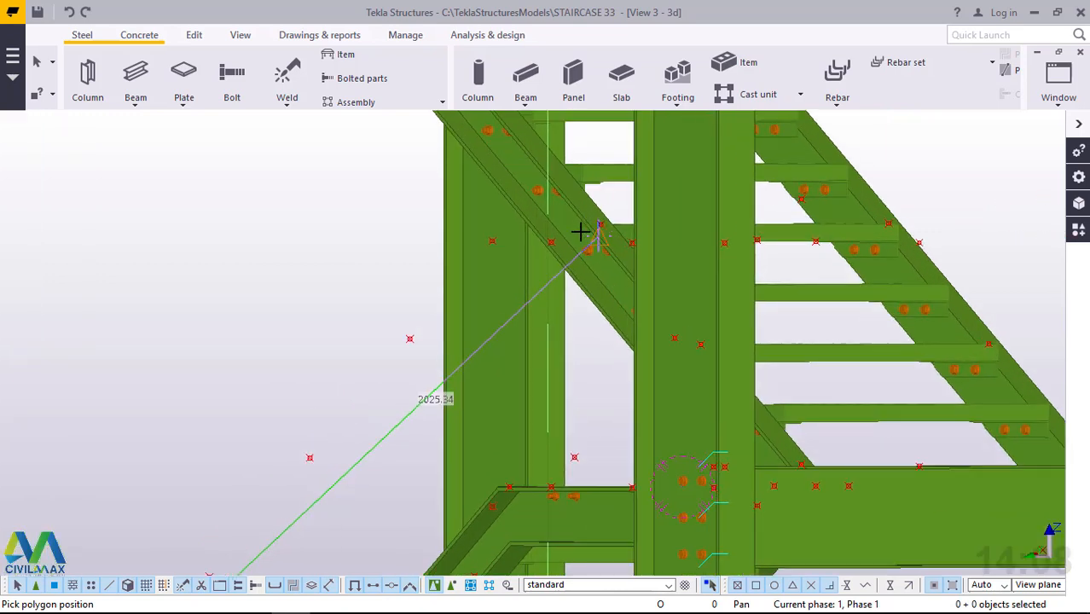
pyautogui.click(492, 246)
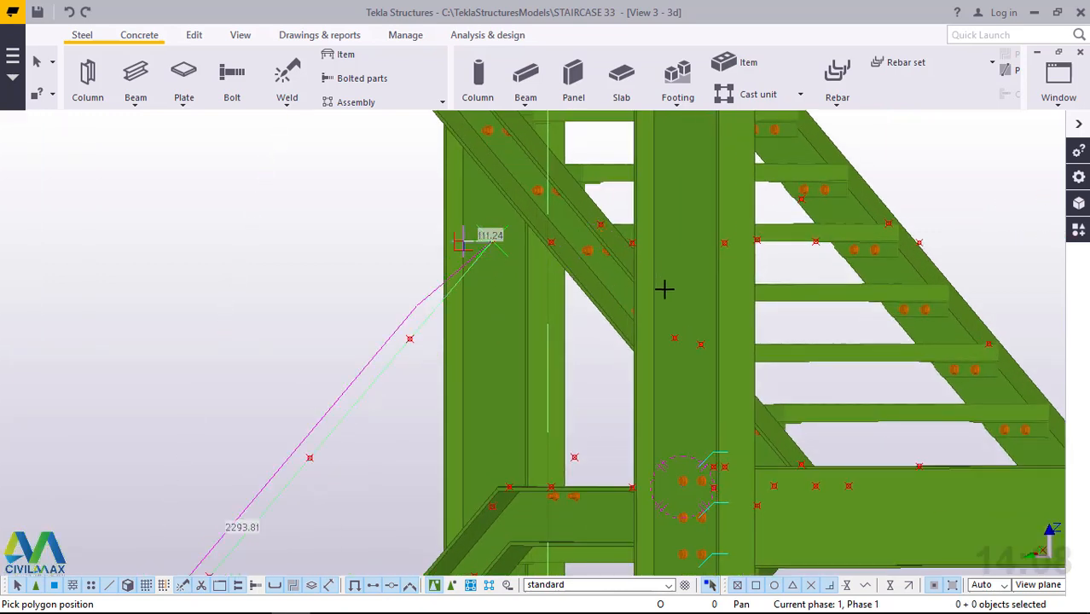
# Continue the polybeam horizontally about 1104 mm above the landing edge to the reference point at the column.
pyautogui.keyDown('ctrl'); pyautogui.moveTo(673, 292); pyautogui.dragTo(966, 353, button='middle'); pyautogui.keyUp('ctrl')
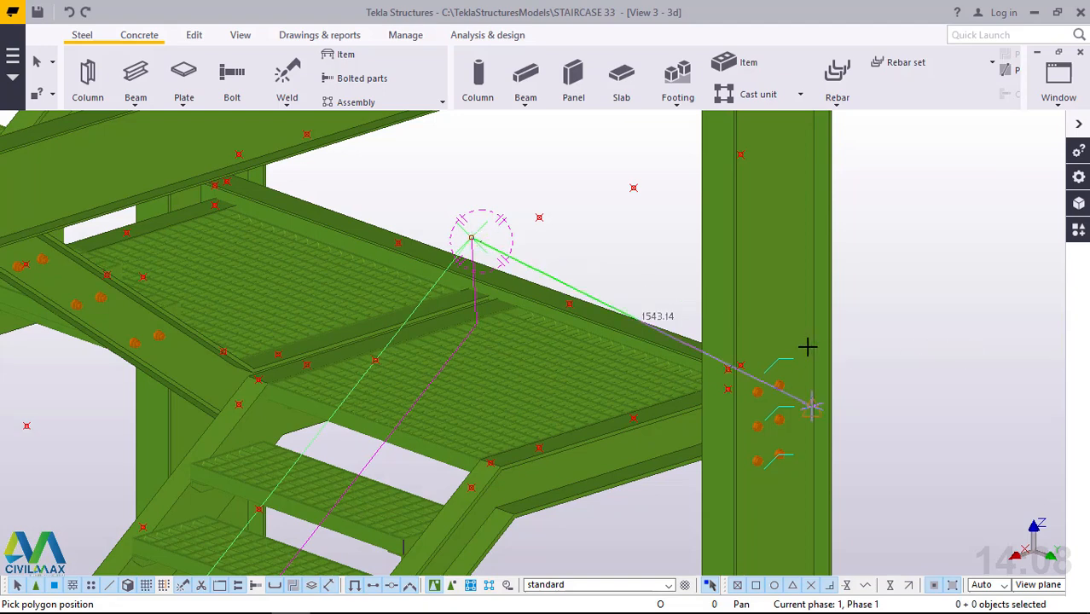
pyautogui.scroll(3, 759, 156)
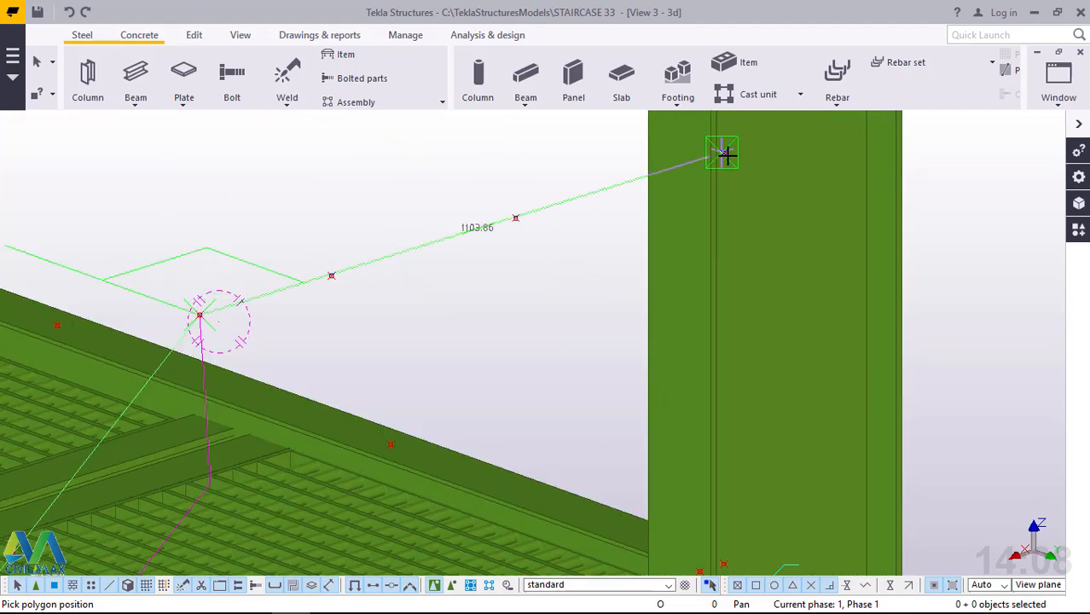
pyautogui.click(723, 154)
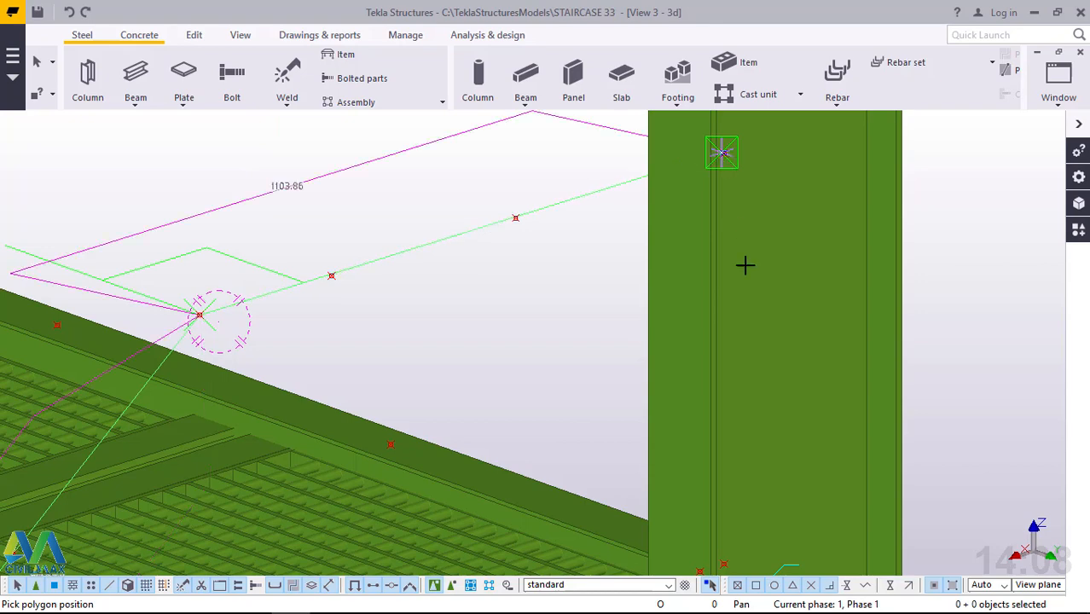
# Run the polybeam about 2262 mm along the landing's outer beam to the reference point at the opposite column.
pyautogui.scroll(-2, 774, 295)
pyautogui.scroll(-2, 778, 295)
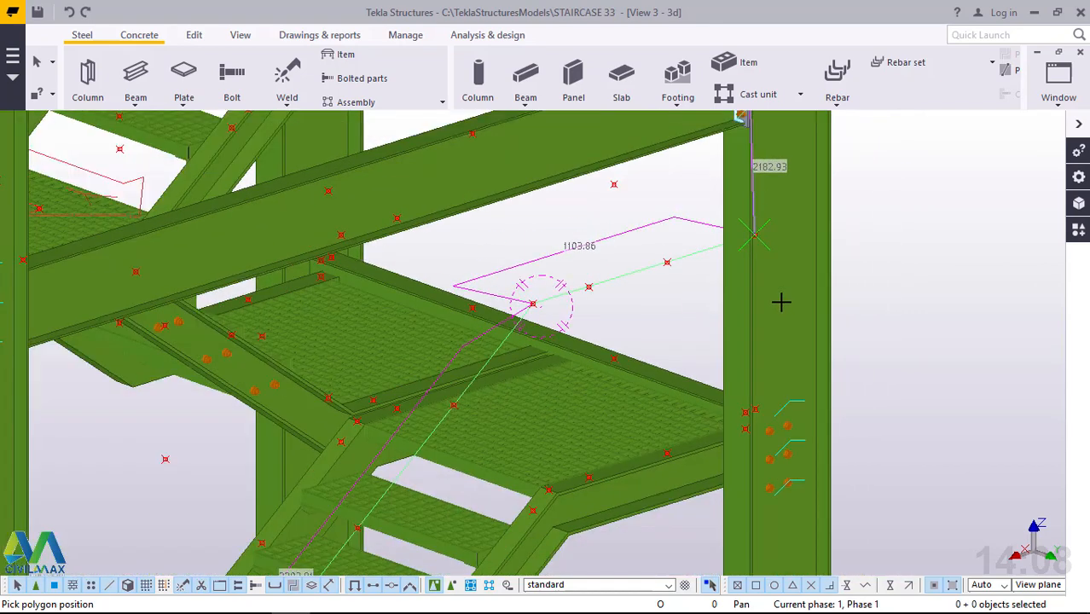
pyautogui.scroll(3, 776, 302)
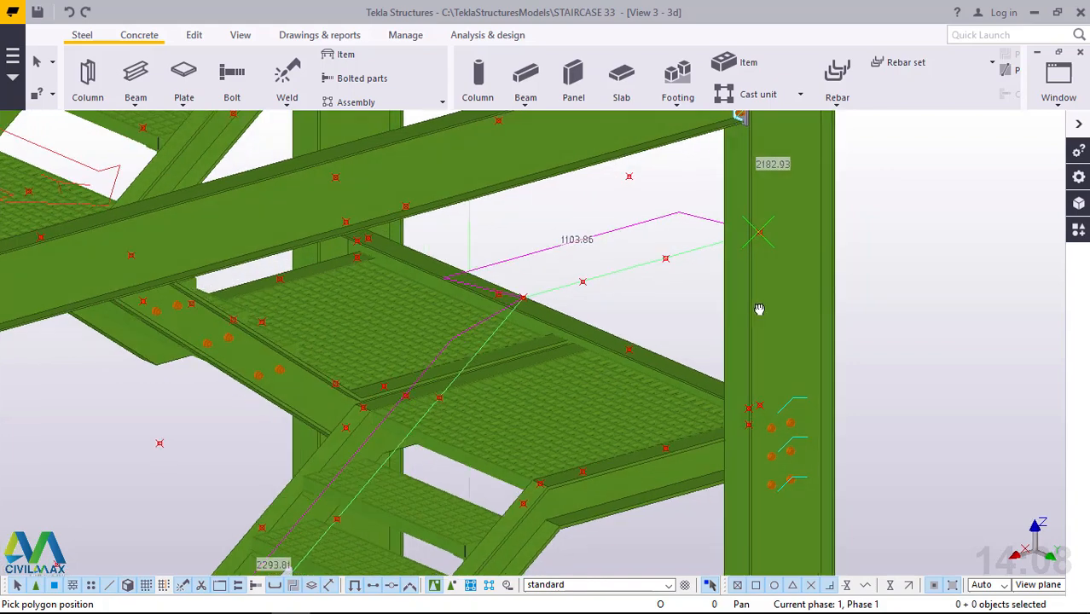
pyautogui.scroll(2, 720, 309)
pyautogui.keyDown('ctrl'); pyautogui.moveTo(701, 311); pyautogui.dragTo(582, 323, button='middle'); pyautogui.keyUp('ctrl')
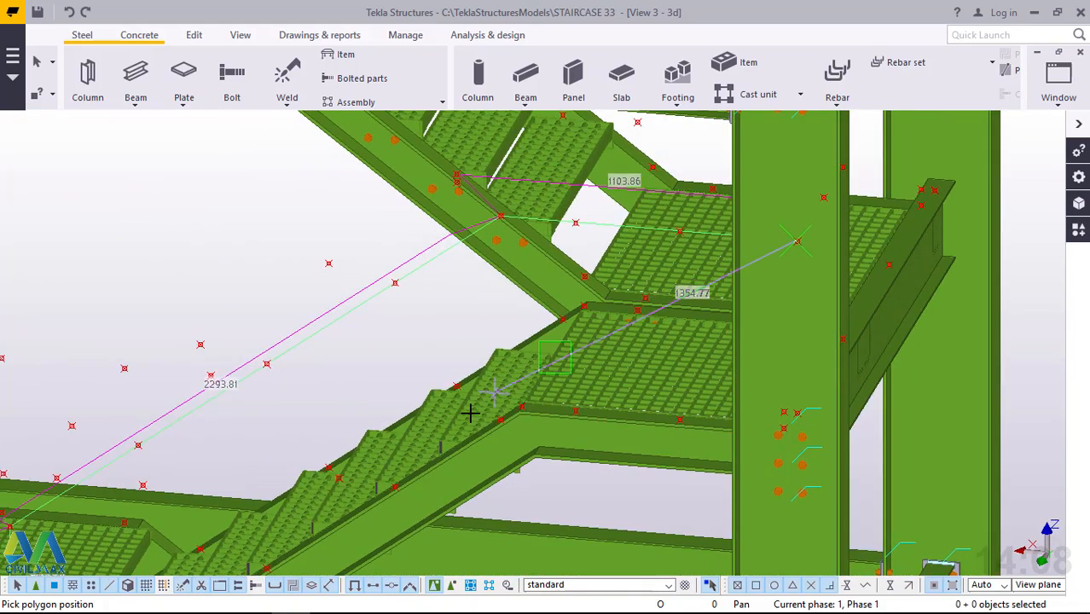
pyautogui.scroll(-1, 470, 412)
pyautogui.scroll(-1, 475, 414)
pyautogui.scroll(1, 769, 281)
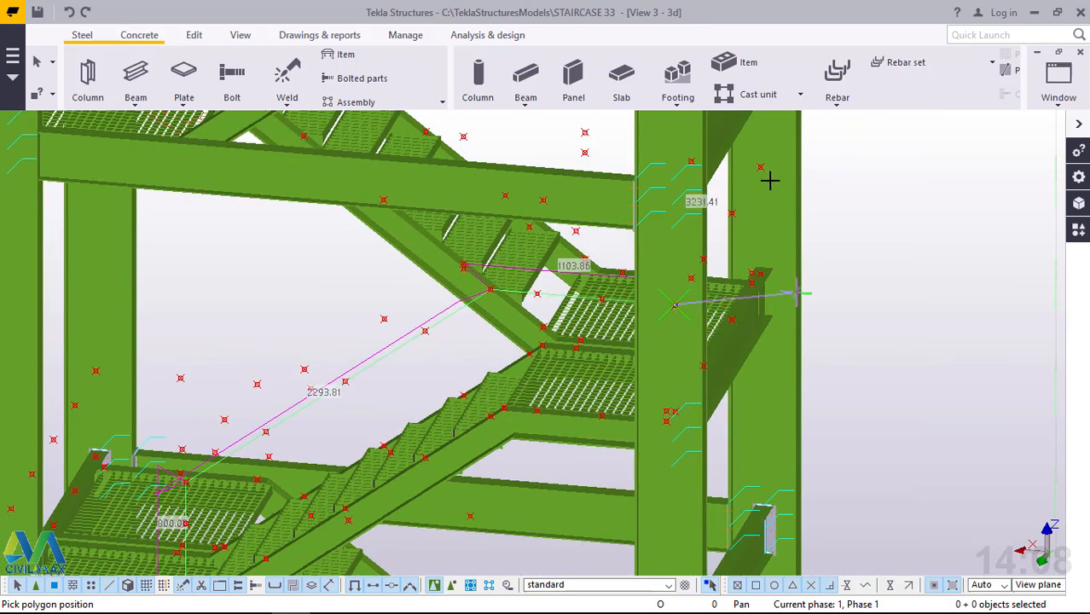
pyautogui.scroll(2, 769, 169)
pyautogui.scroll(2, 759, 137)
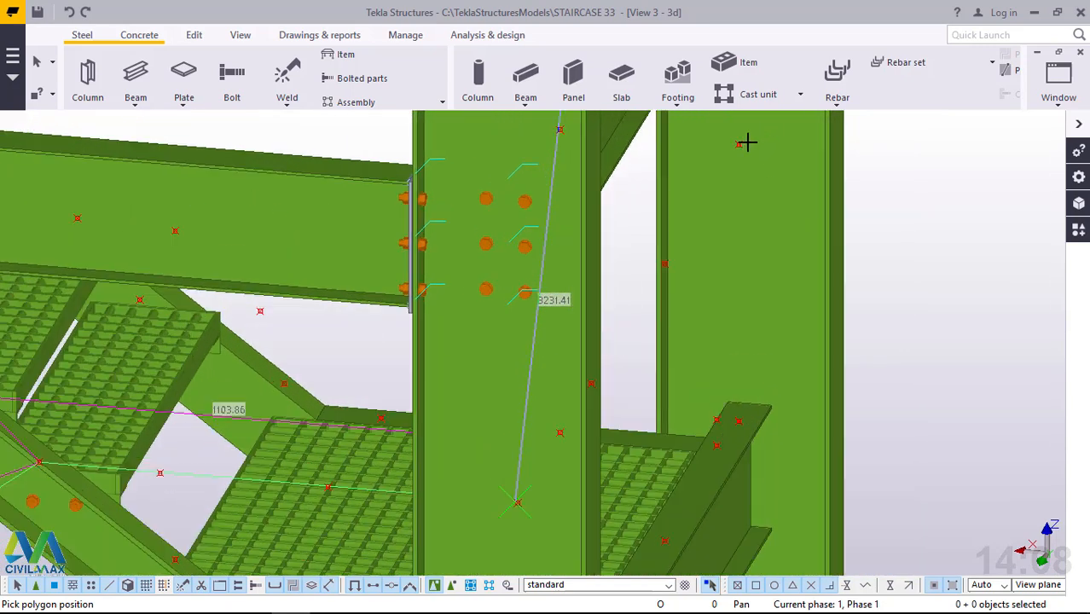
pyautogui.click(739, 145)
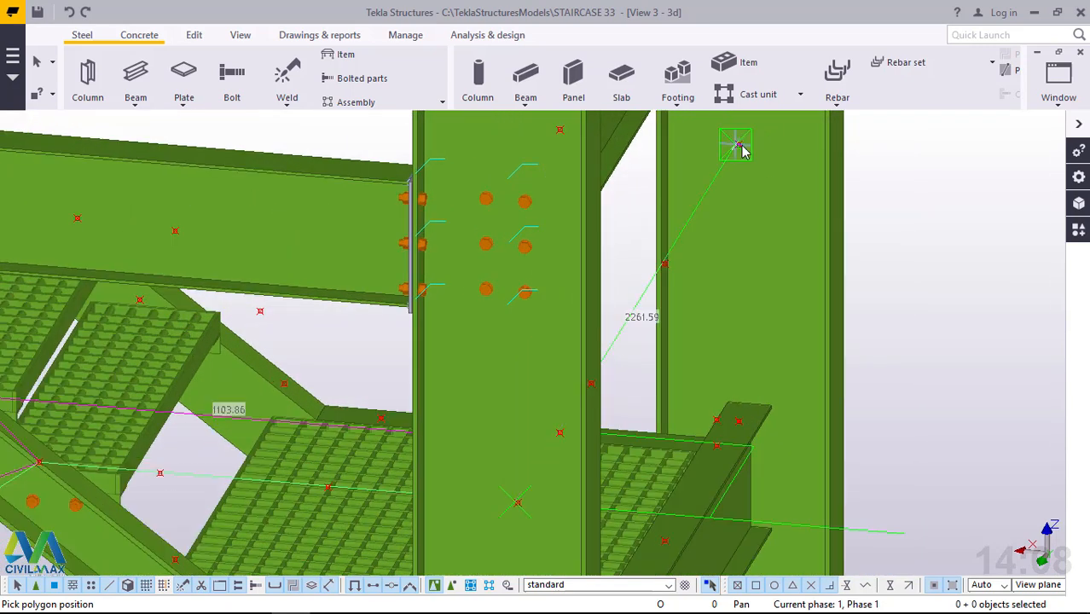
# Add a final segment of about 1040 mm above the landing's far side to the point at the next flight, and finish the polybeam.
pyautogui.scroll(-2, 697, 404)
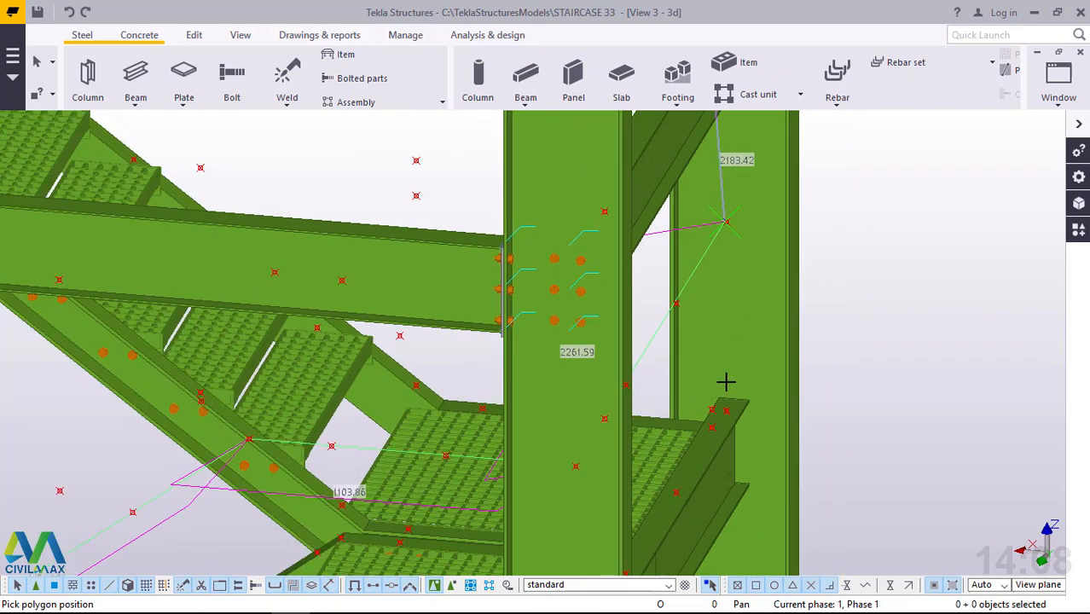
pyautogui.scroll(-1, 726, 381)
pyautogui.keyDown('ctrl'); pyautogui.moveTo(726, 382); pyautogui.dragTo(652, 348, button='middle'); pyautogui.keyUp('ctrl')
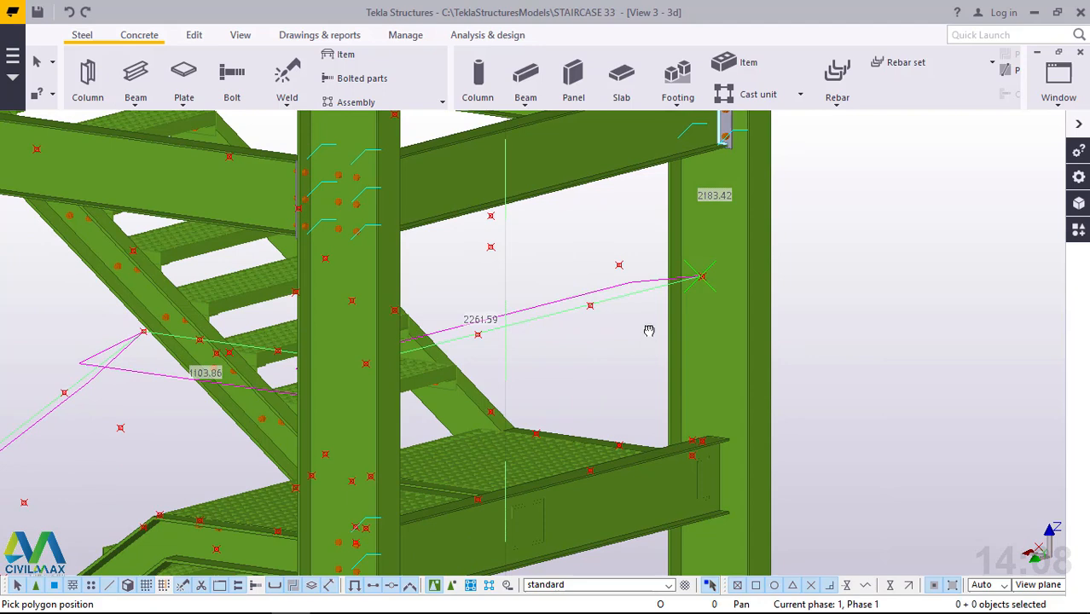
pyautogui.click(492, 249)
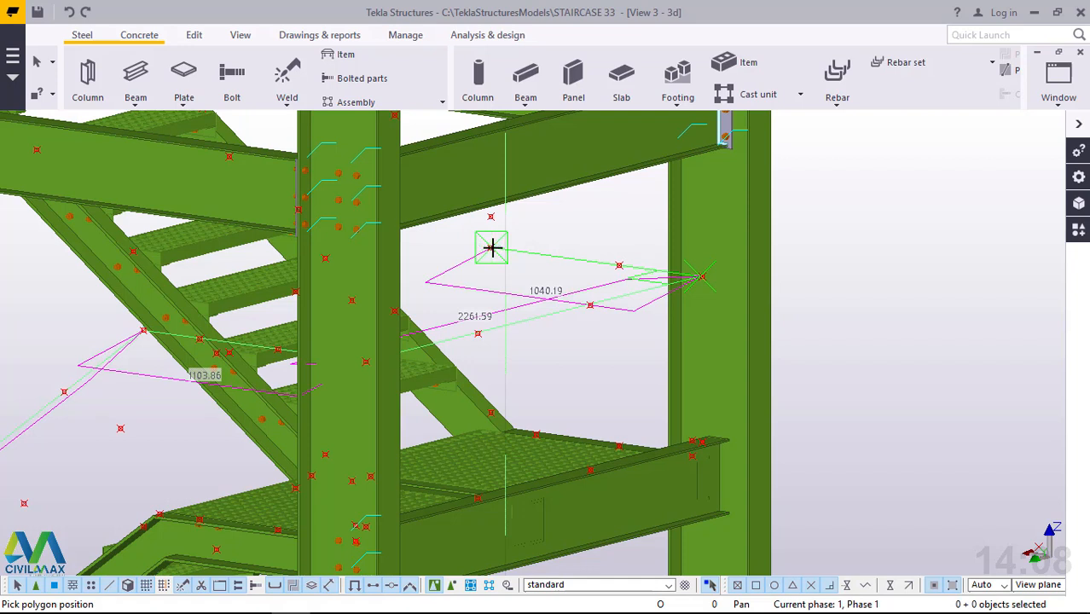
pyautogui.click(492, 247)
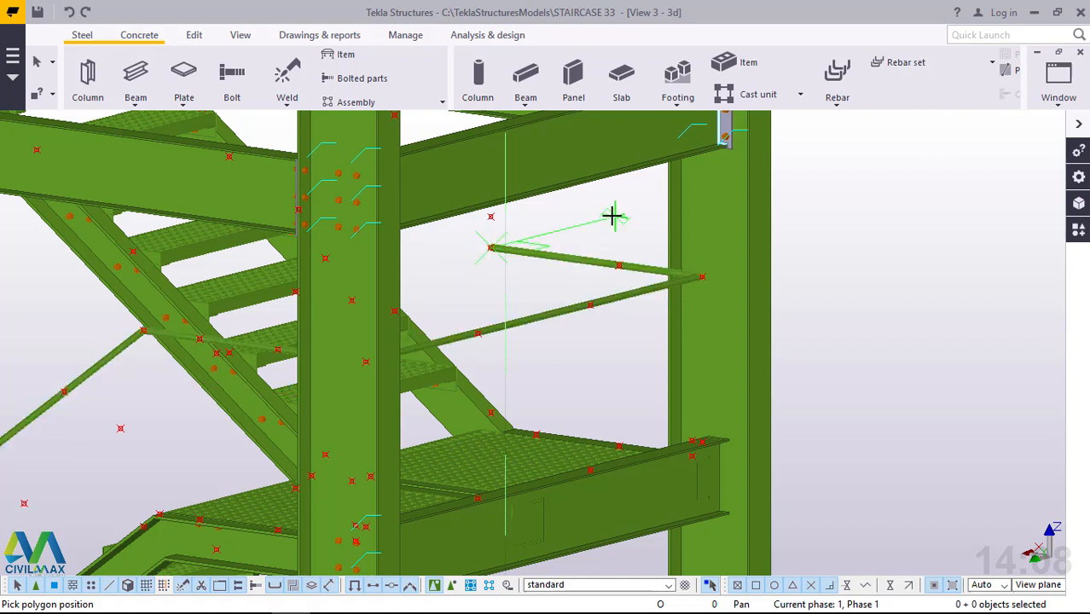
pyautogui.rightClick(648, 223)
pyautogui.click(648, 224)
pyautogui.scroll(-3, 908, 228)
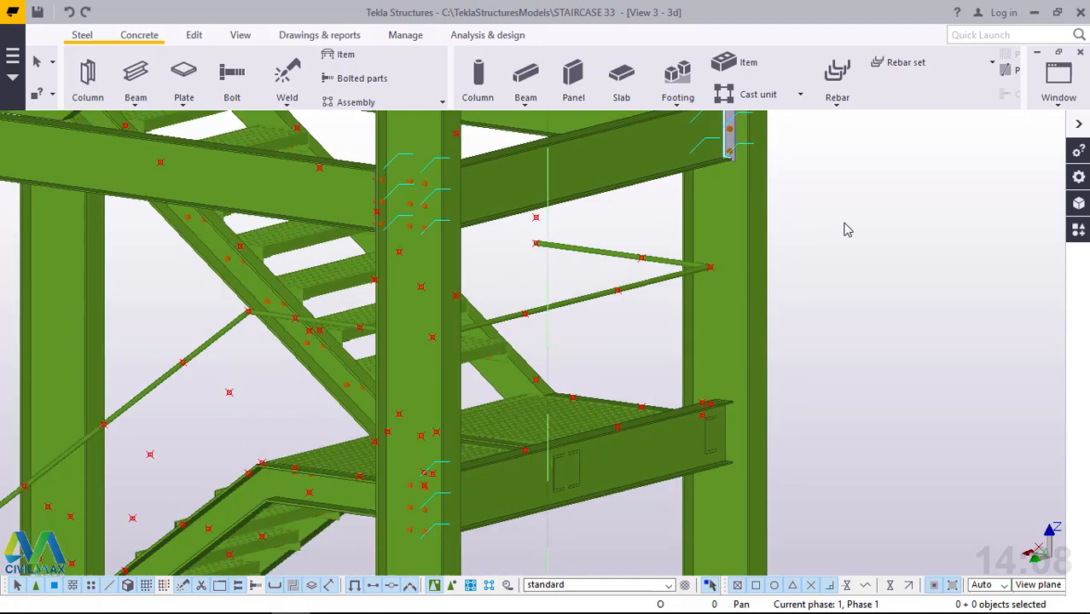
# Choose the circular hollow section CHS42.4*3.0 as the handrail polybeam's profile in its beam properties.
pyautogui.scroll(4, 241, 439)
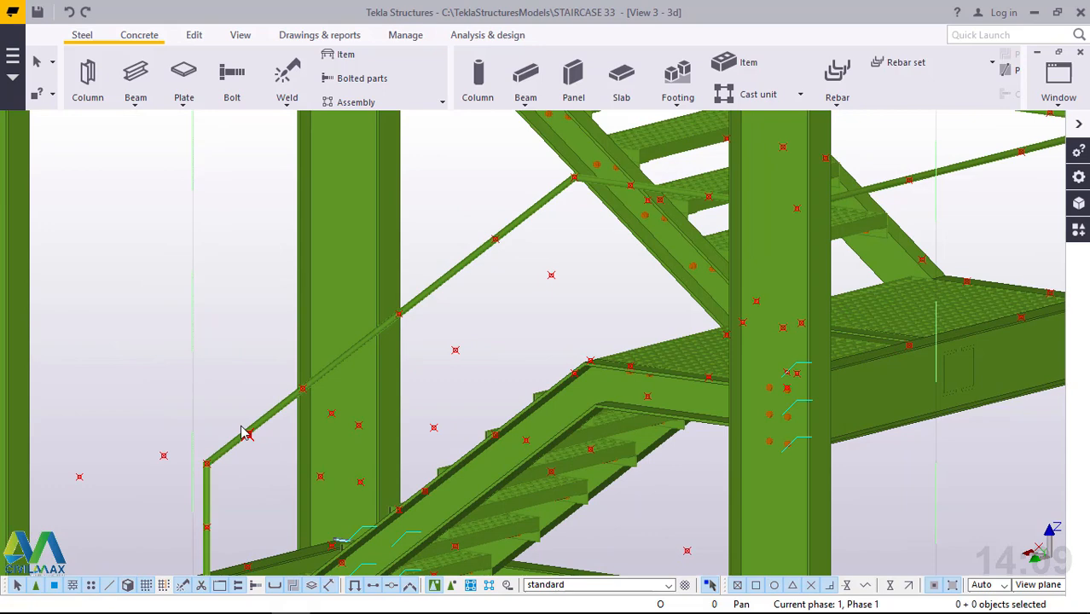
pyautogui.scroll(-2, 265, 457)
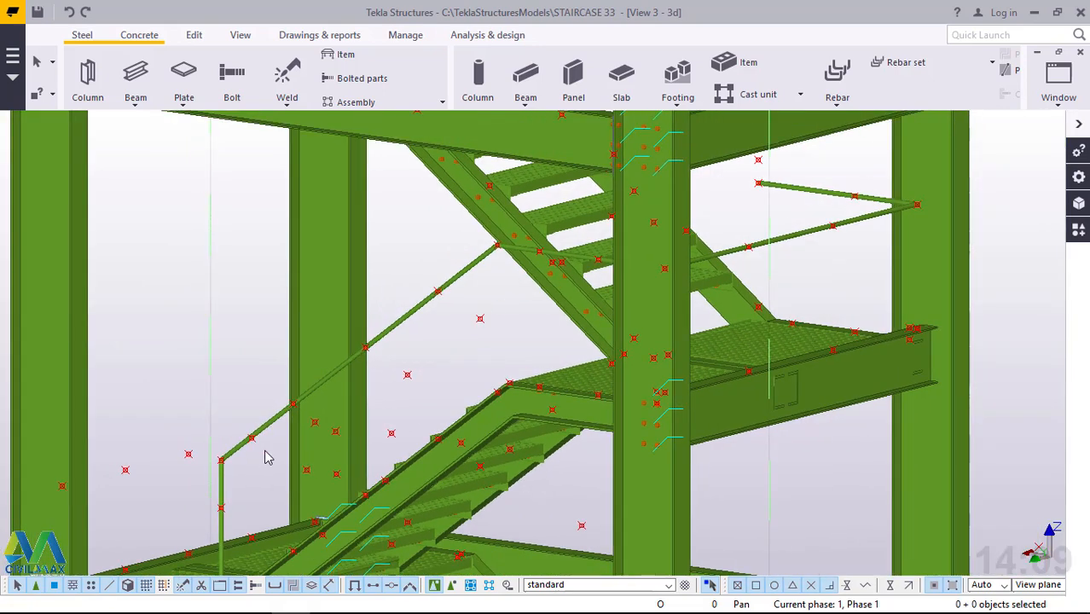
pyautogui.scroll(4, 387, 356)
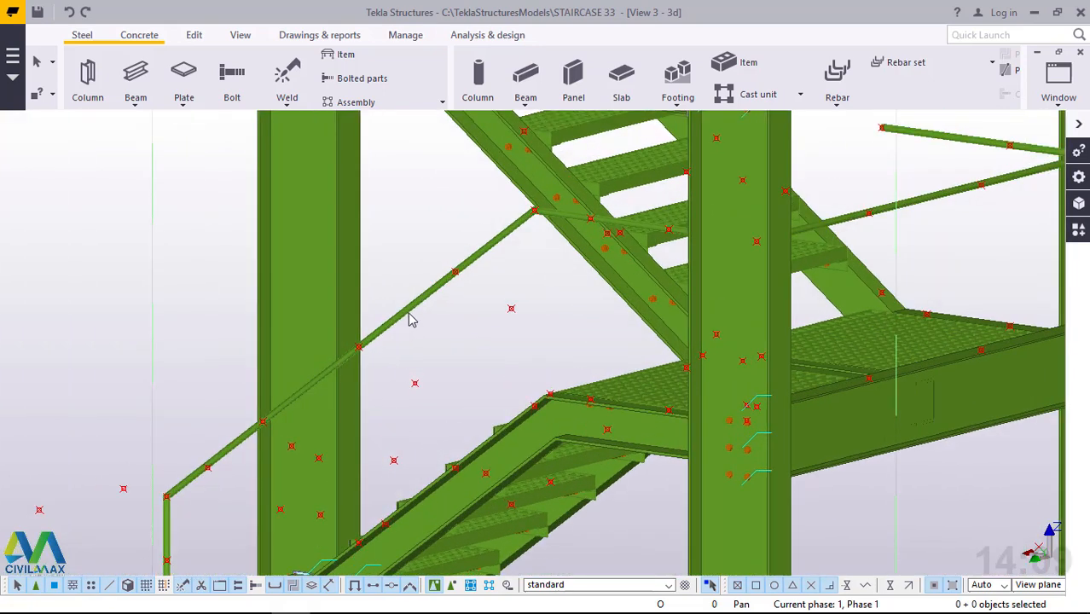
pyautogui.scroll(2, 412, 317)
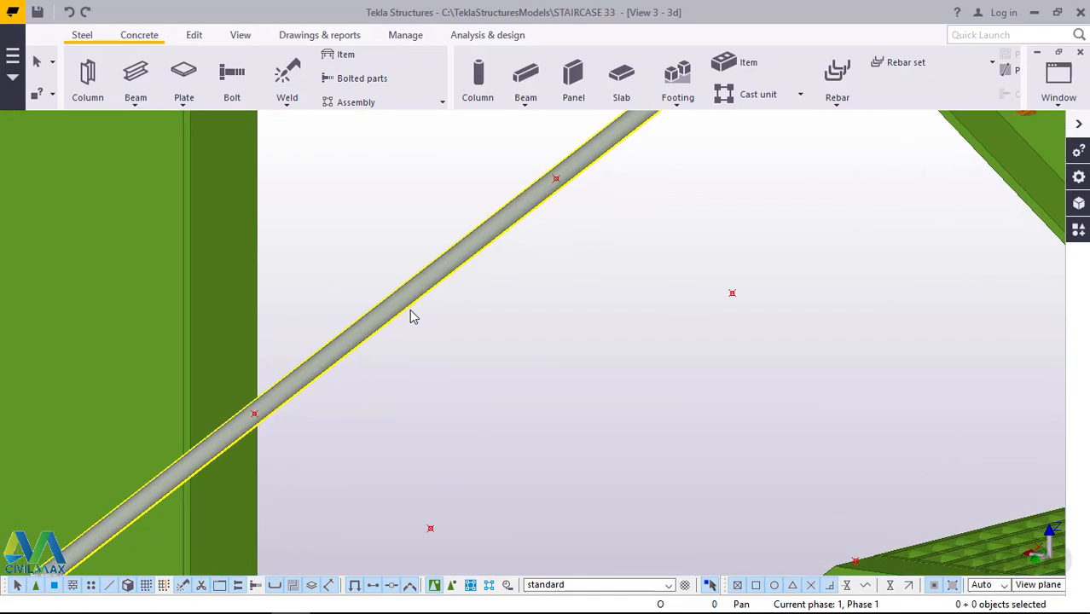
pyautogui.doubleClick(450, 265)
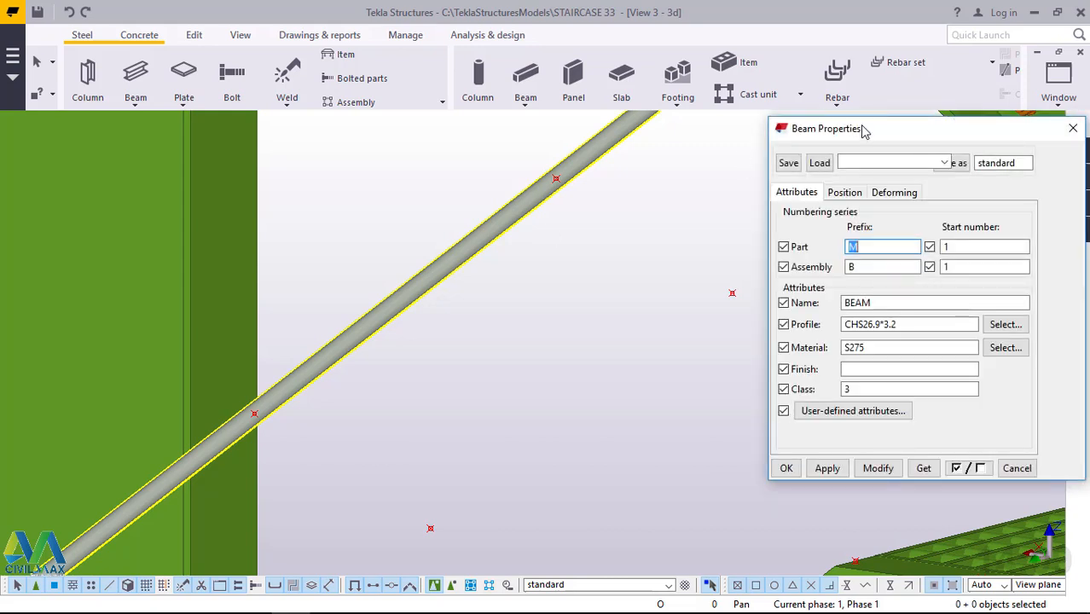
pyautogui.moveTo(870, 134); pyautogui.dragTo(701, 140)
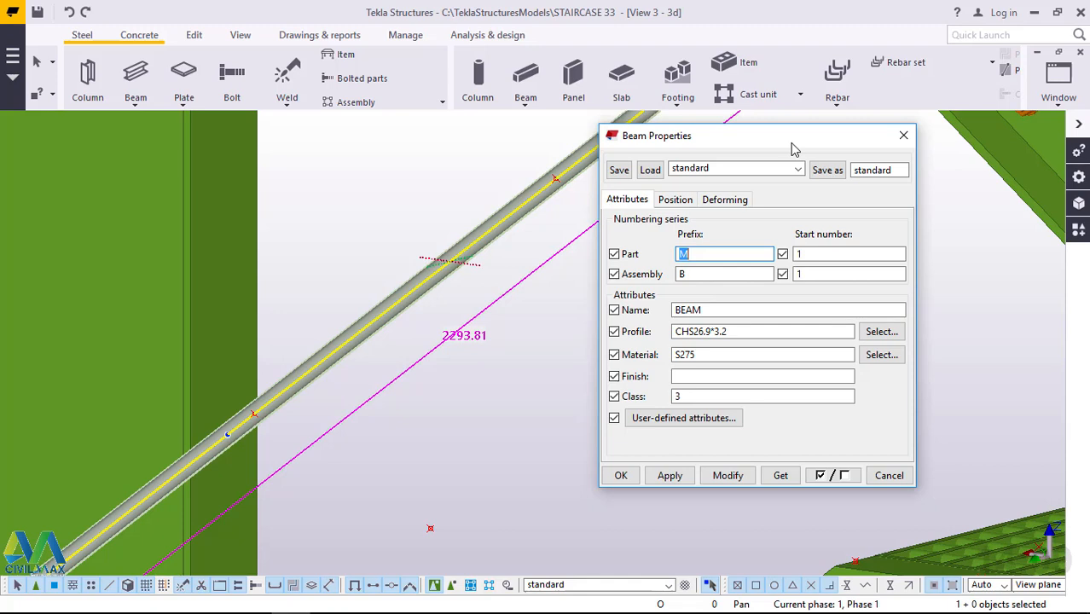
pyautogui.click(882, 332)
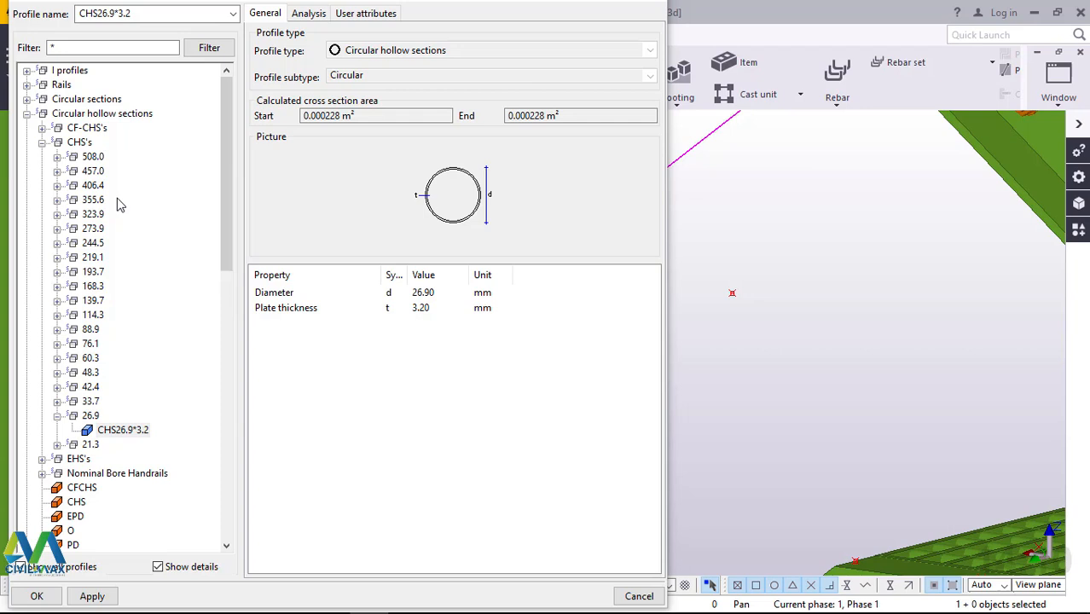
pyautogui.click(57, 388)
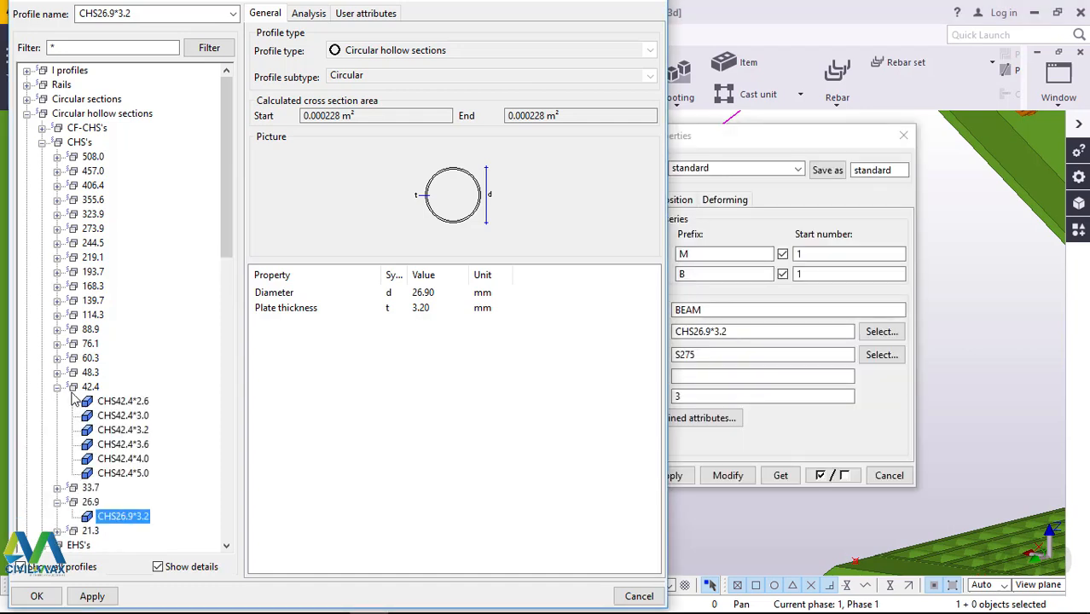
pyautogui.click(145, 419)
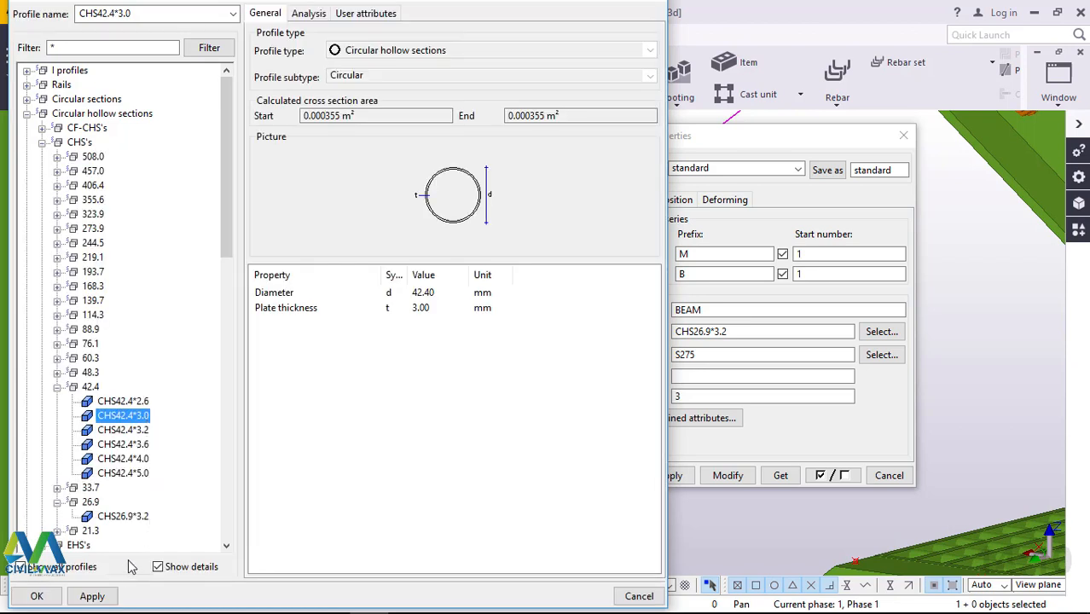
pyautogui.click(92, 596)
pyautogui.click(39, 597)
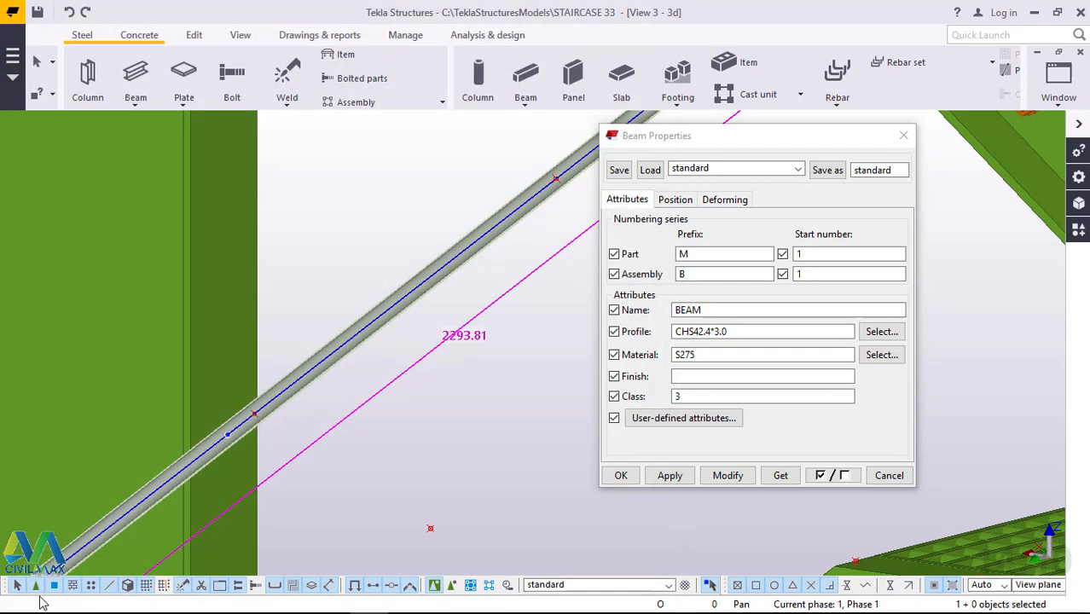
# Set the assembly start number to 1 and modify the handrail polybeam with the chosen properties.
pyautogui.click(797, 273)
pyautogui.write('1')
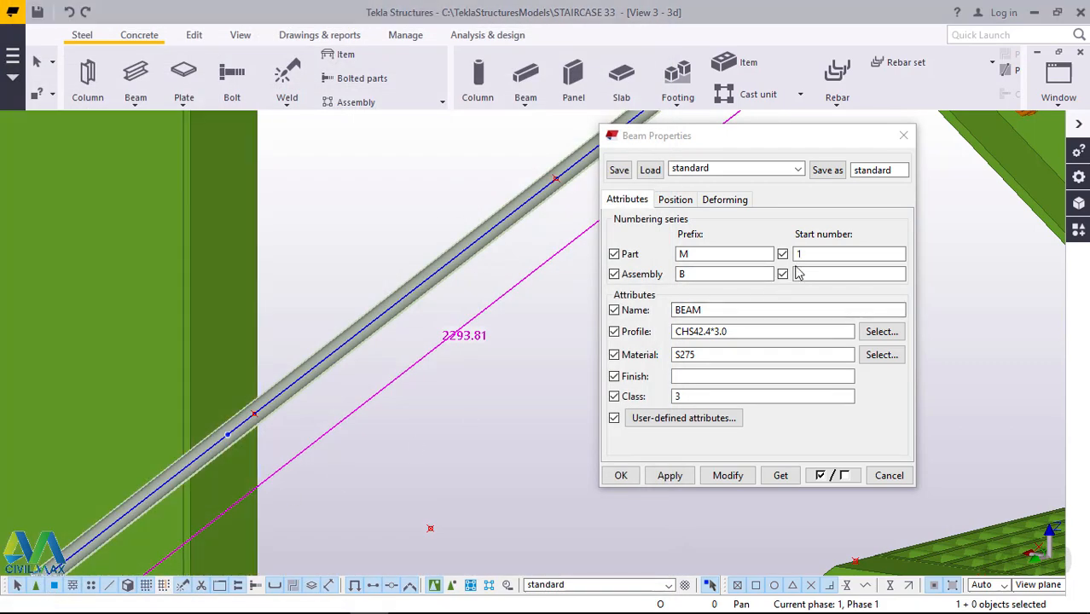
pyautogui.click(728, 476)
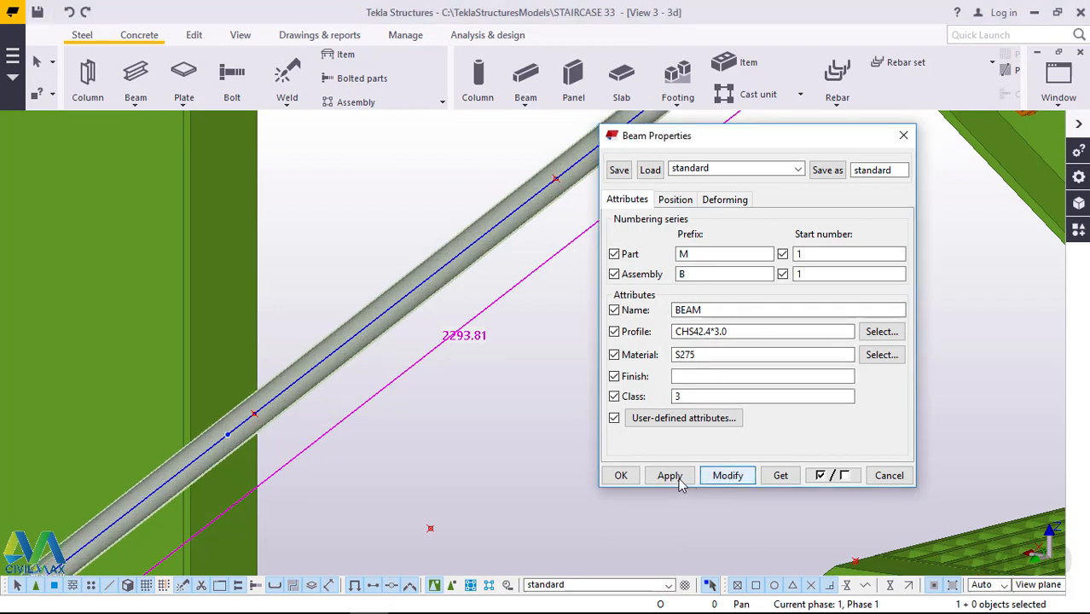
pyautogui.click(624, 475)
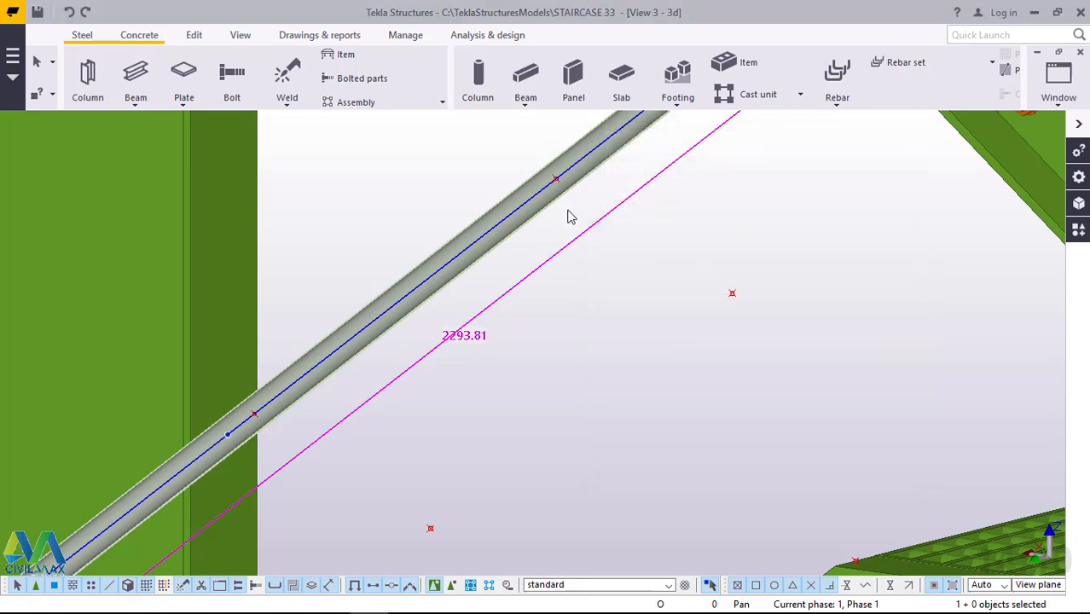
# Examine the foot of the handrail's vertical post on the stringer and the handrail's position in the whole staircase tower.
pyautogui.scroll(-3, 521, 205)
pyautogui.scroll(-3, 526, 204)
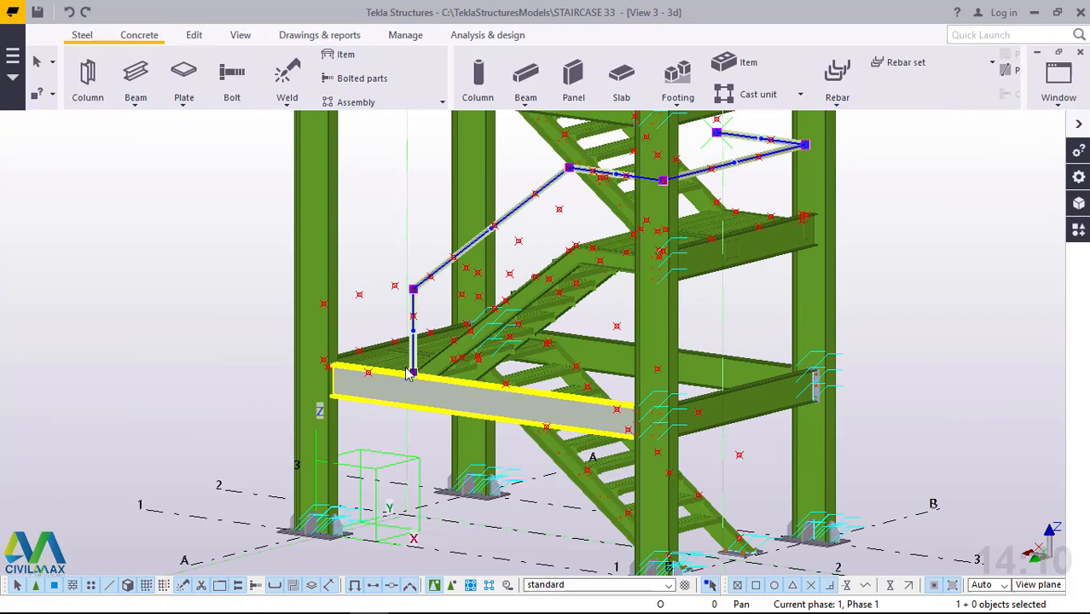
pyautogui.scroll(5, 413, 373)
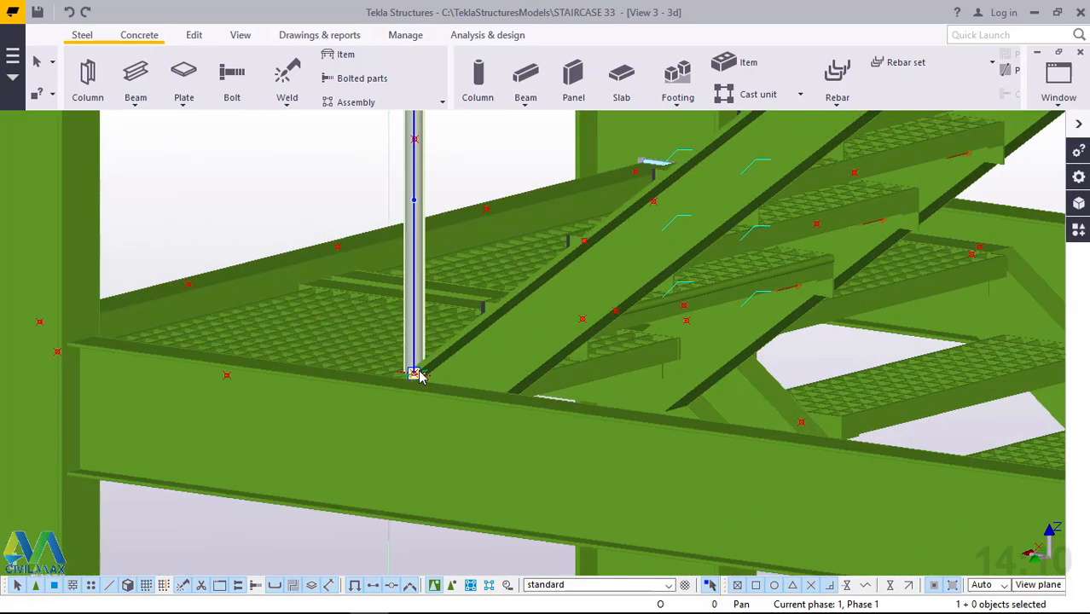
pyautogui.scroll(5, 420, 375)
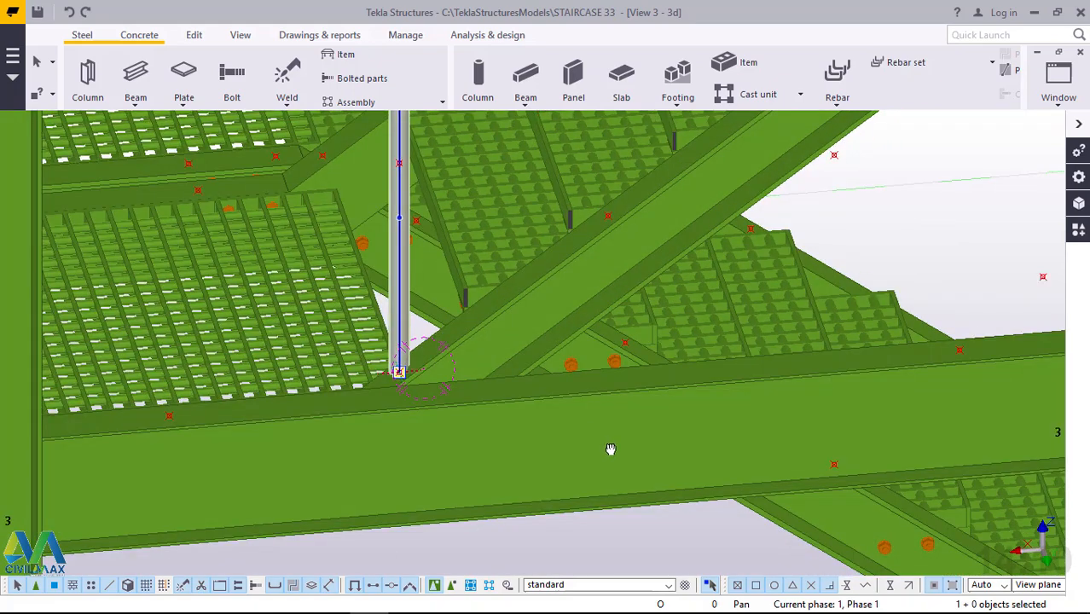
pyautogui.keyDown('ctrl'); pyautogui.moveTo(611, 449); pyautogui.dragTo(638, 460, button='middle'); pyautogui.keyUp('ctrl')
pyautogui.scroll(4, 382, 406)
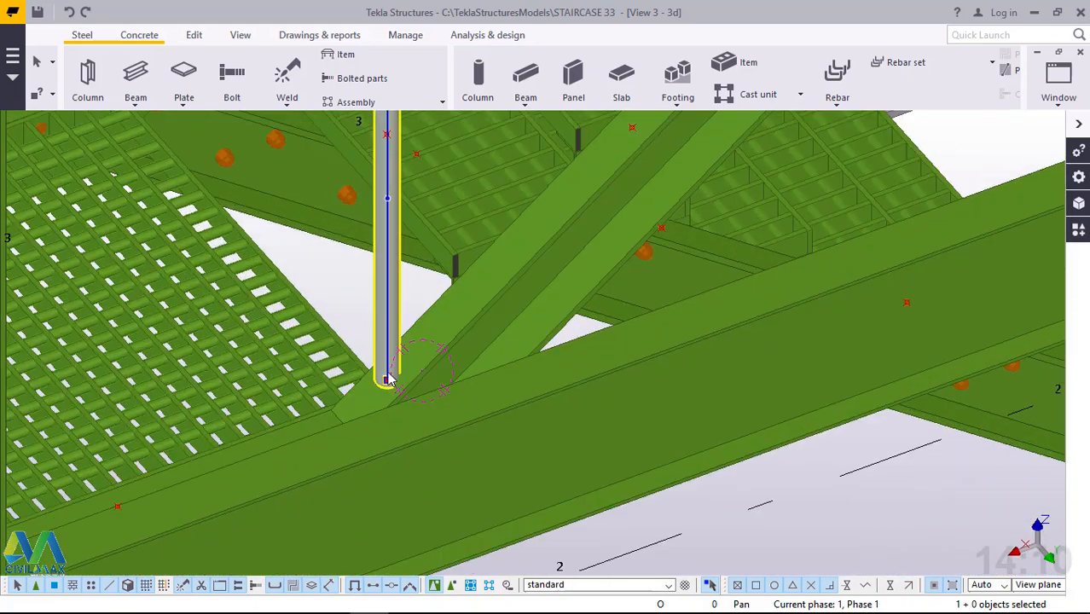
pyautogui.scroll(3, 382, 400)
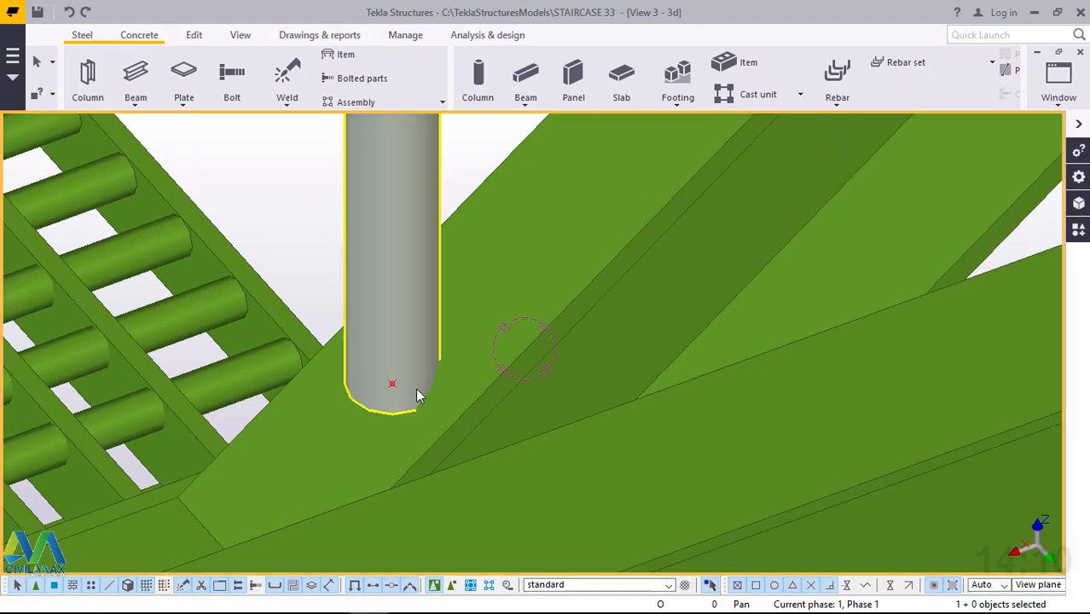
pyautogui.scroll(-2, 417, 394)
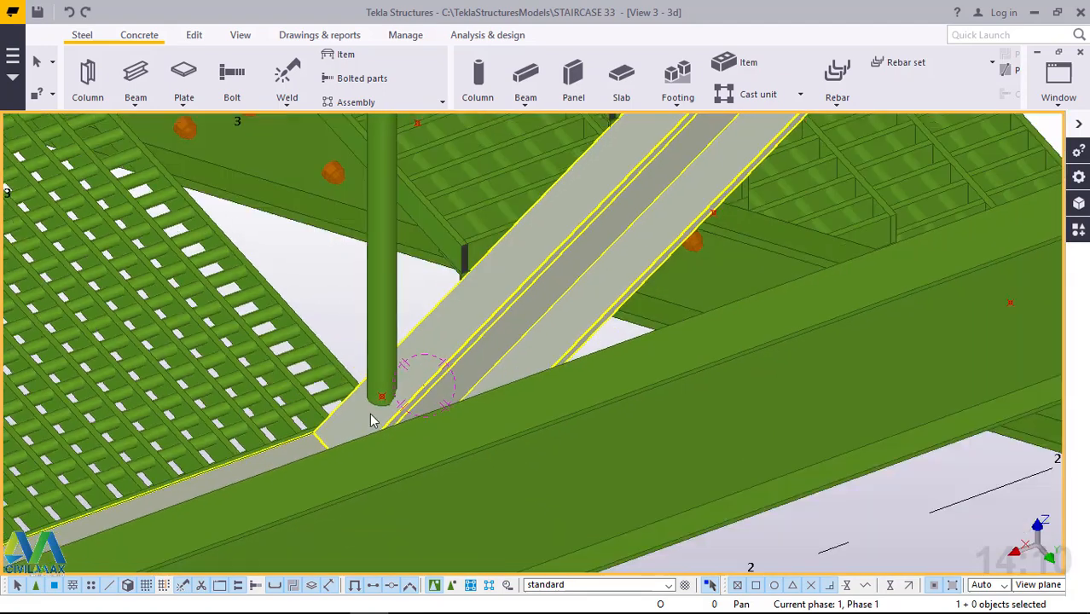
pyautogui.scroll(-5, 379, 426)
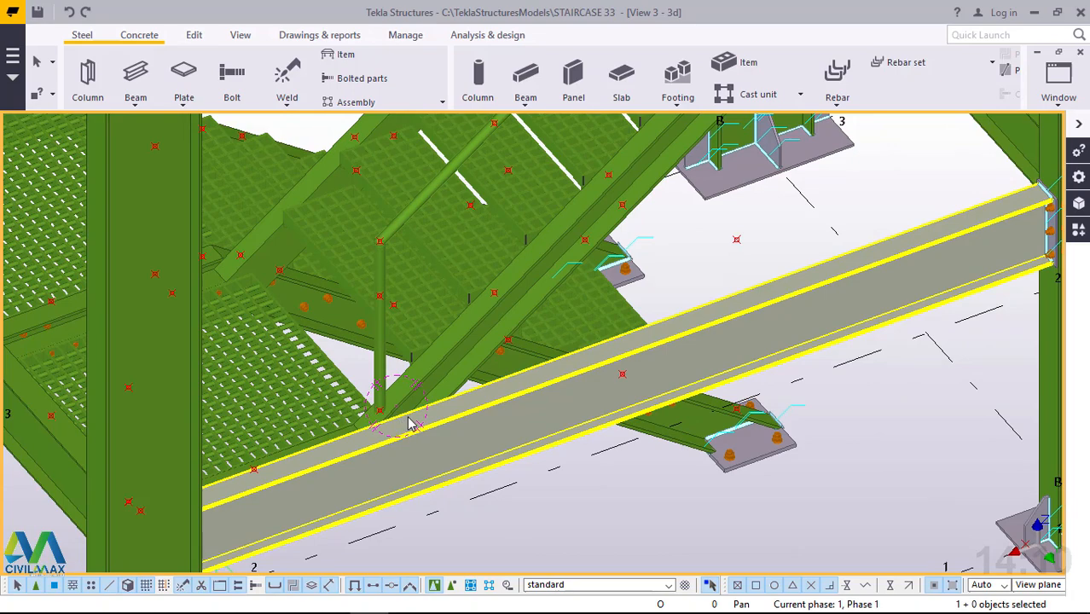
pyautogui.scroll(-2, 410, 424)
pyautogui.scroll(-2, 506, 293)
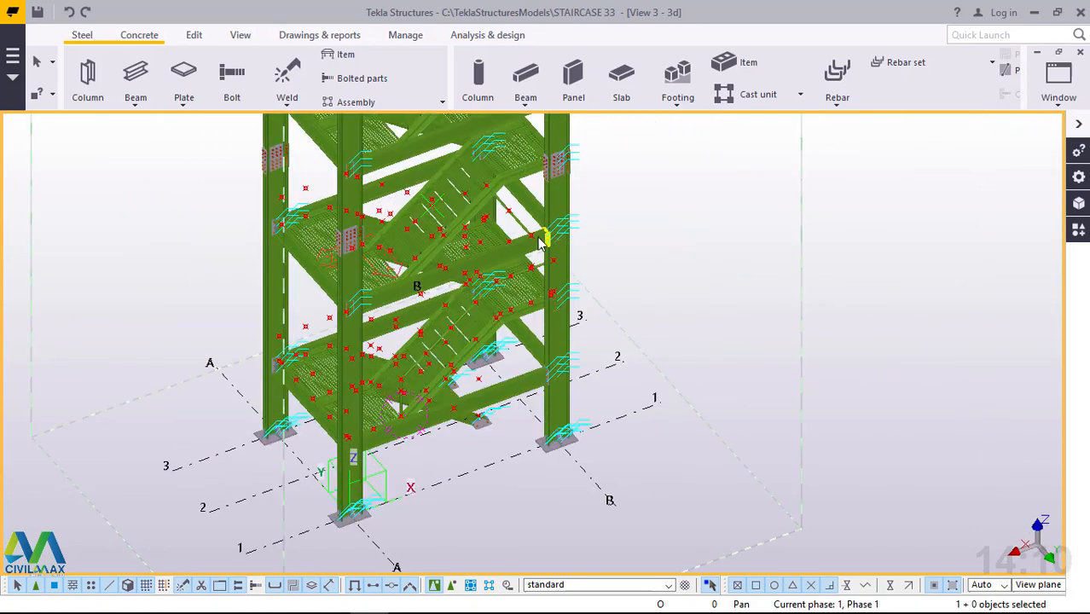
pyautogui.keyDown('ctrl'); pyautogui.moveTo(539, 243); pyautogui.dragTo(308, 212, button='middle'); pyautogui.keyUp('ctrl')
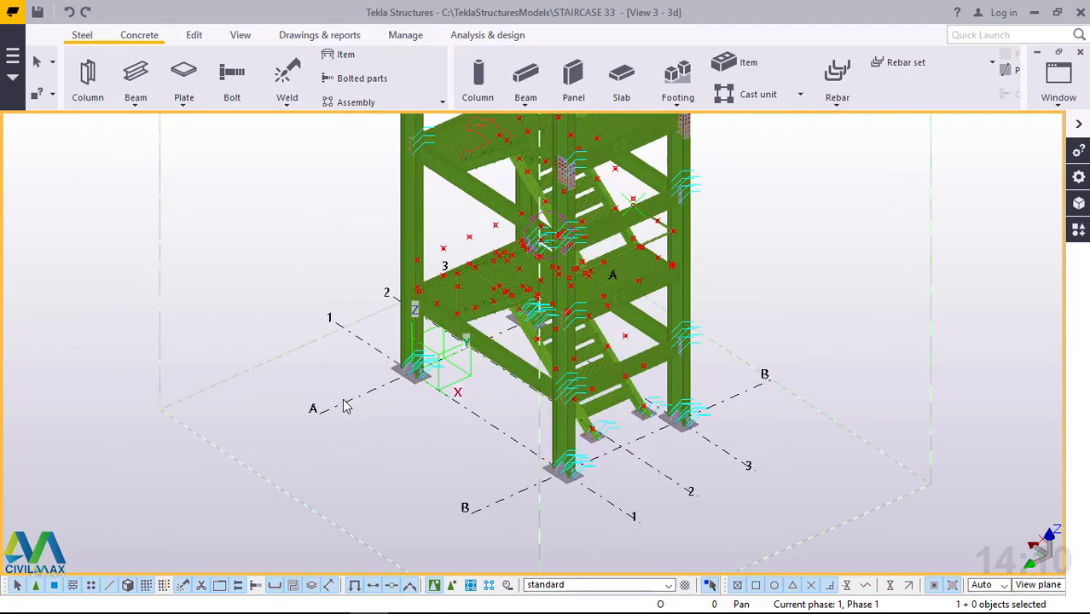
pyautogui.scroll(-4, 325, 413)
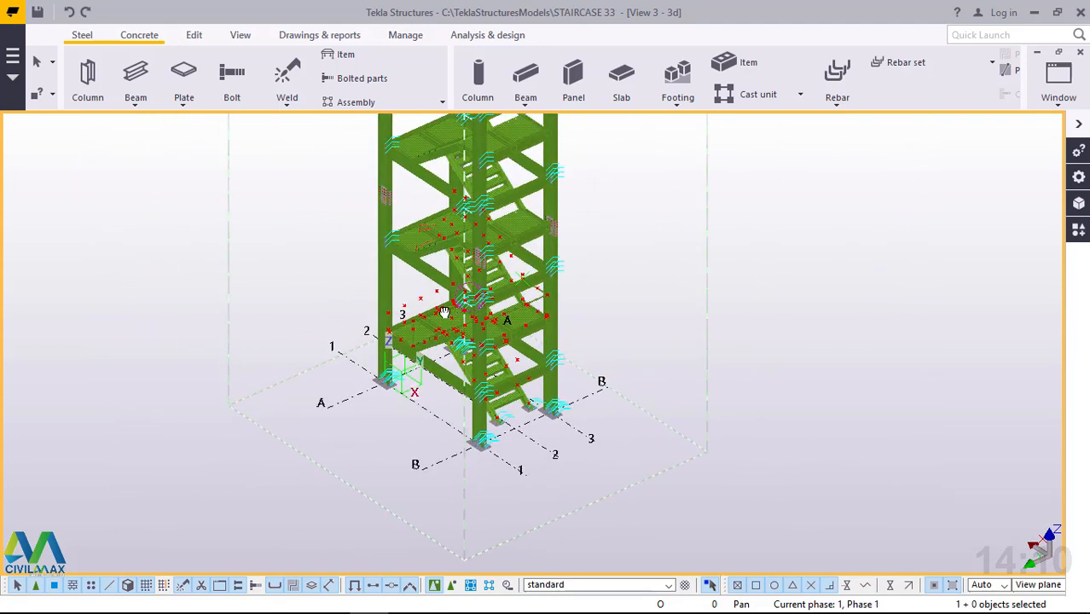
pyautogui.keyDown('ctrl'); pyautogui.moveTo(444, 312); pyautogui.dragTo(484, 313, button='middle'); pyautogui.keyUp('ctrl')
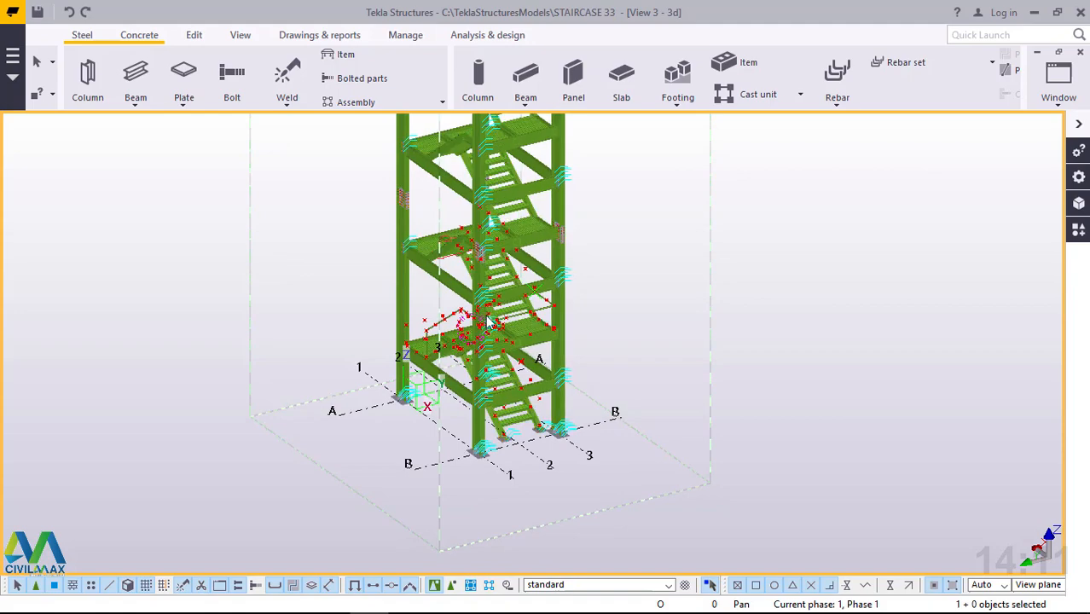
# Examine the handrail around the landing and the lower end of the next flight's outer stringer.
pyautogui.scroll(4, 489, 323)
pyautogui.scroll(4, 497, 348)
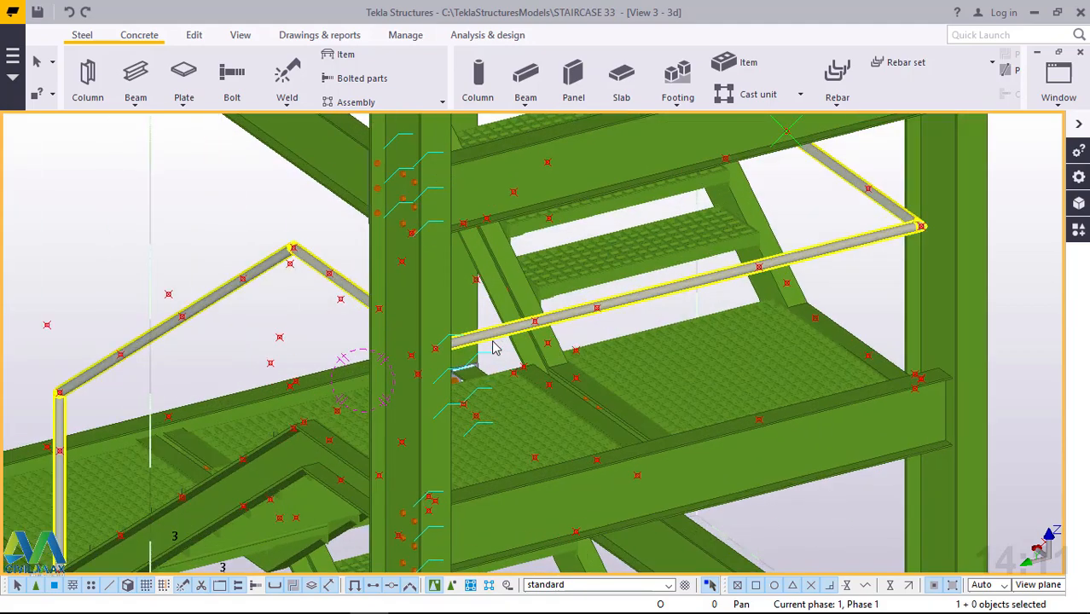
pyautogui.scroll(-5, 502, 400)
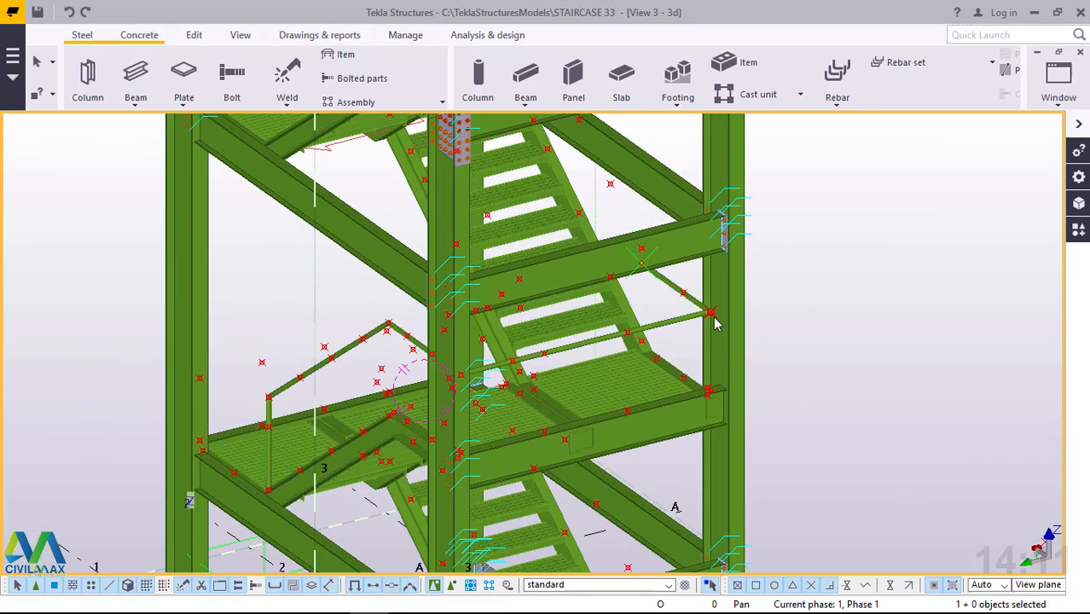
pyautogui.keyDown('ctrl'); pyautogui.moveTo(718, 322); pyautogui.dragTo(517, 318, button='middle'); pyautogui.keyUp('ctrl')
pyautogui.scroll(-3, 353, 406)
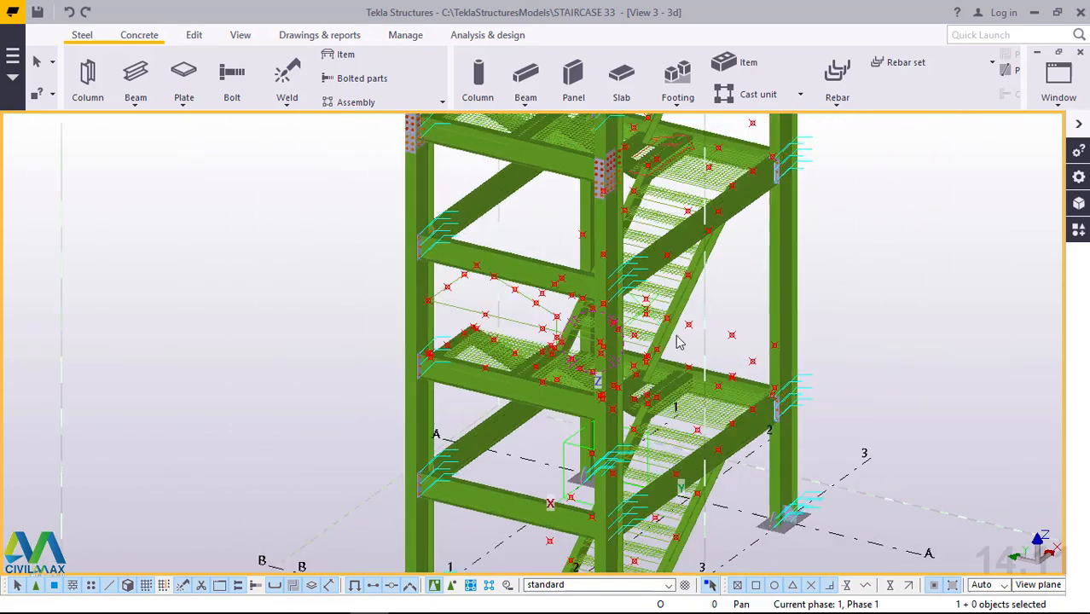
pyautogui.scroll(3, 649, 341)
pyautogui.scroll(2, 646, 353)
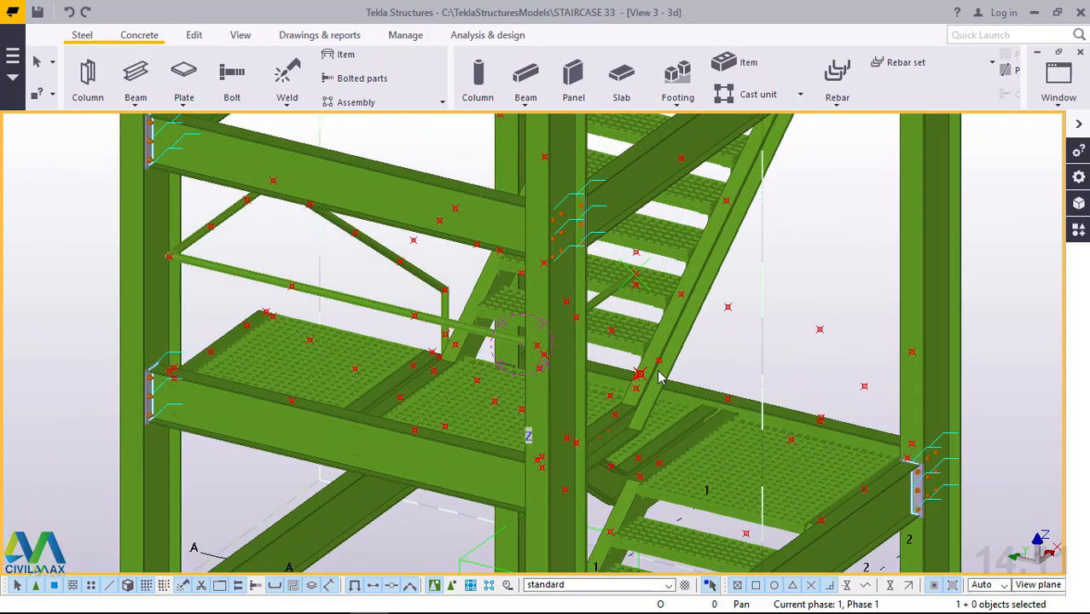
pyautogui.scroll(2, 660, 363)
pyautogui.scroll(2, 657, 369)
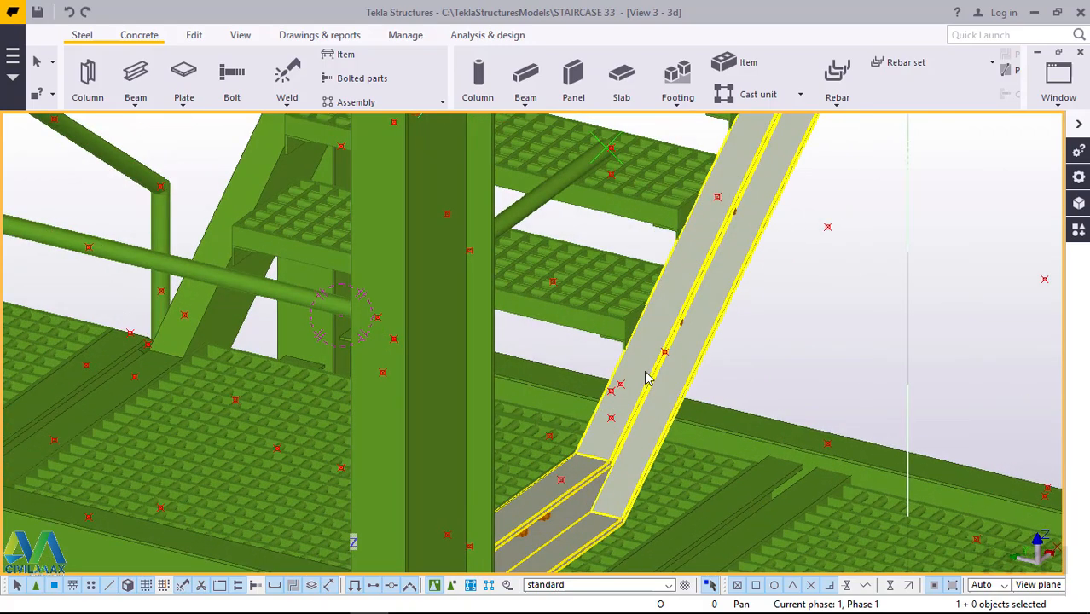
pyautogui.keyDown('ctrl'); pyautogui.moveTo(645, 378); pyautogui.dragTo(539, 377, button='middle'); pyautogui.keyUp('ctrl')
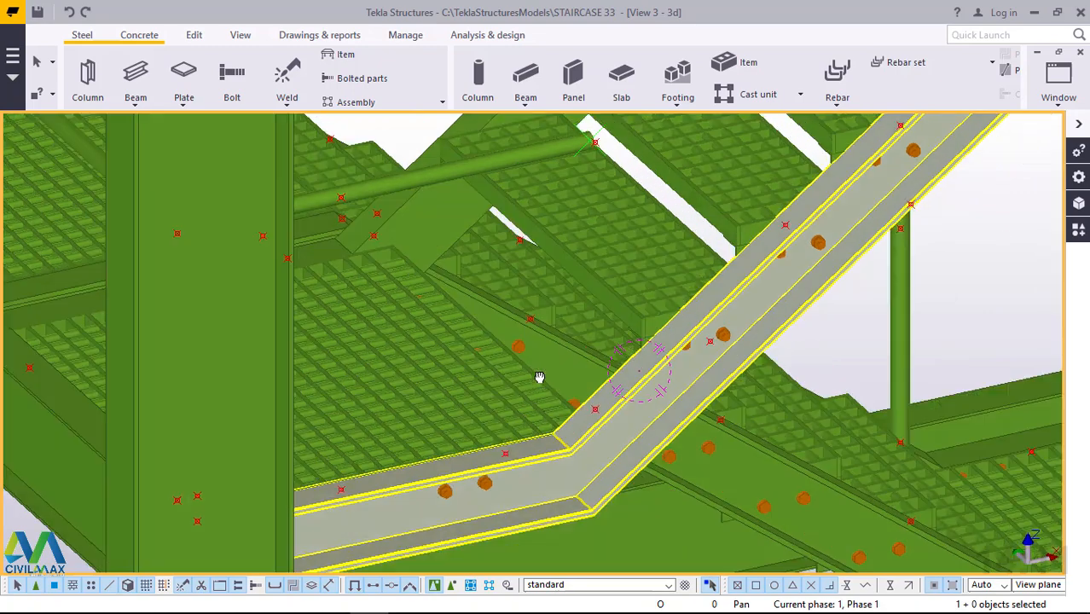
pyautogui.scroll(1, 604, 419)
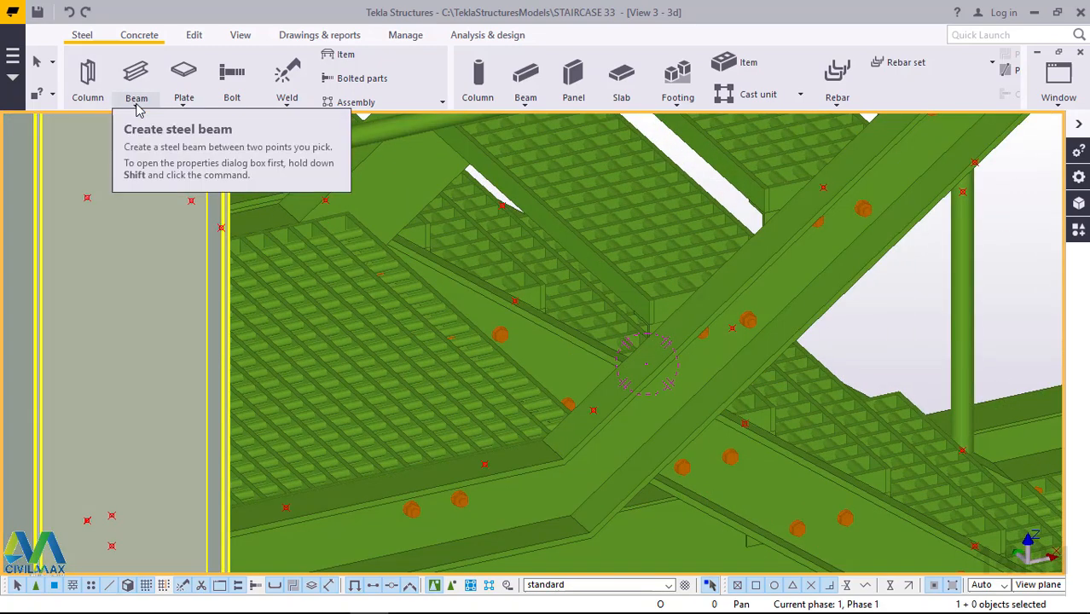
# Start a steel polybeam at the construction point on the next flight's stringer, just above its lower bend.
pyautogui.click(137, 105)
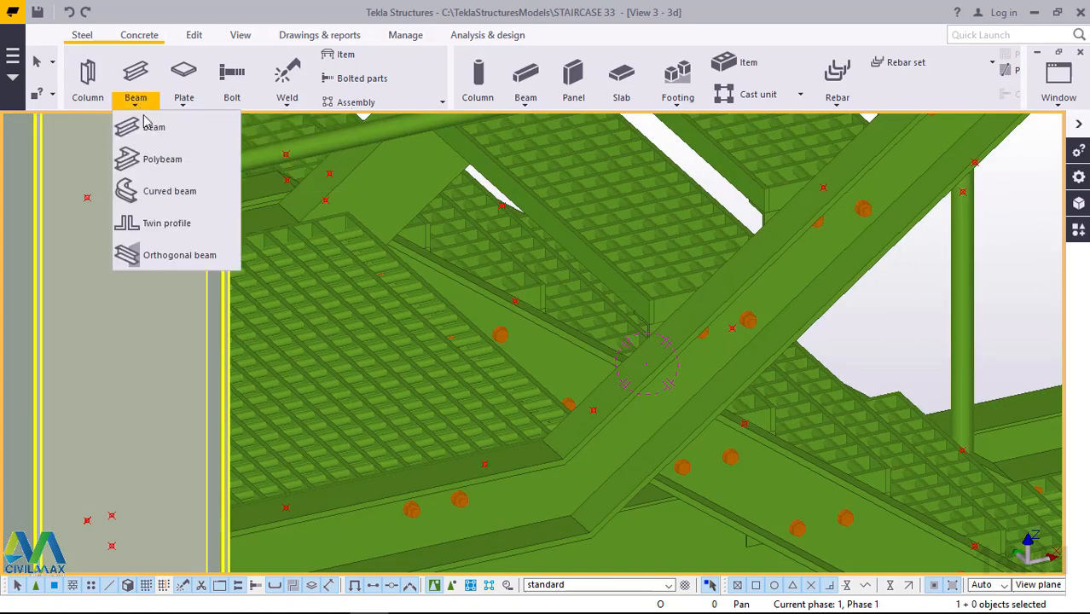
pyautogui.click(150, 162)
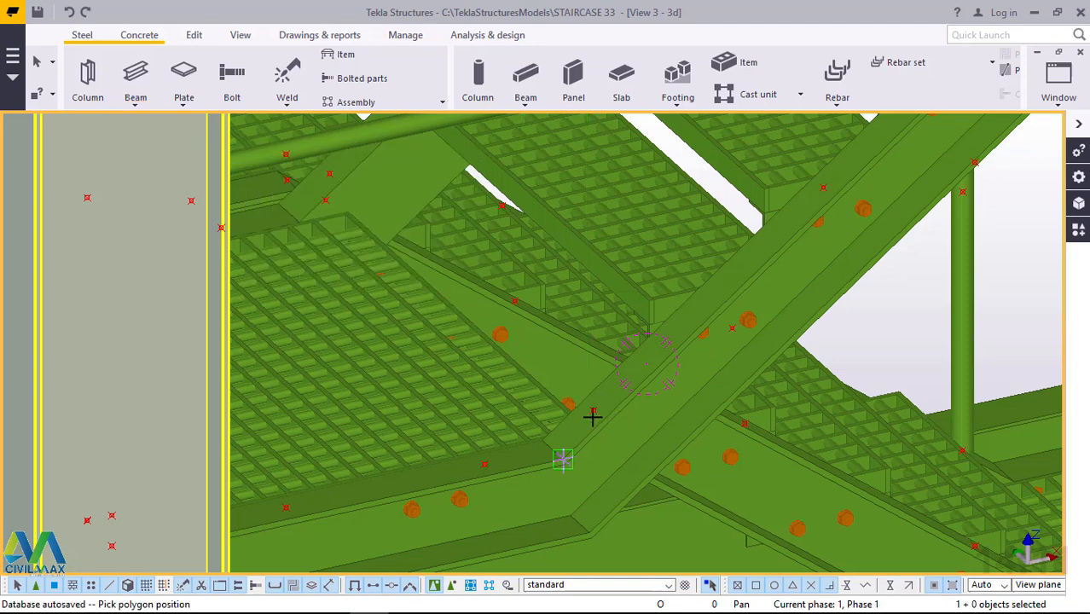
pyautogui.scroll(5, 593, 416)
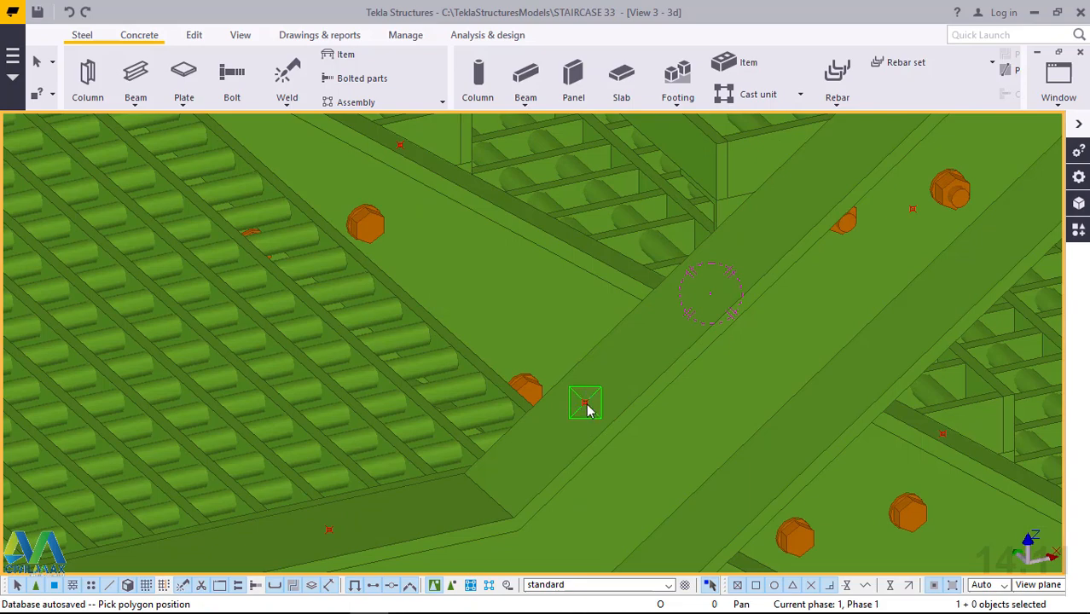
pyautogui.scroll(-8, 633, 404)
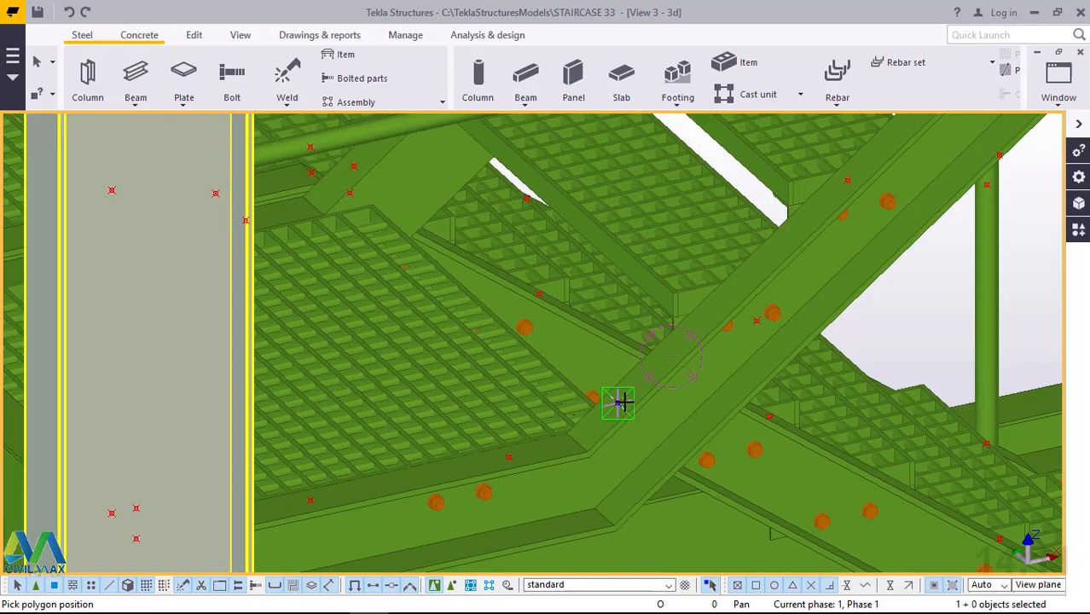
# Add a vertical 800 mm post segment up to the point above the foot of the stringer.
pyautogui.scroll(-3, 615, 401)
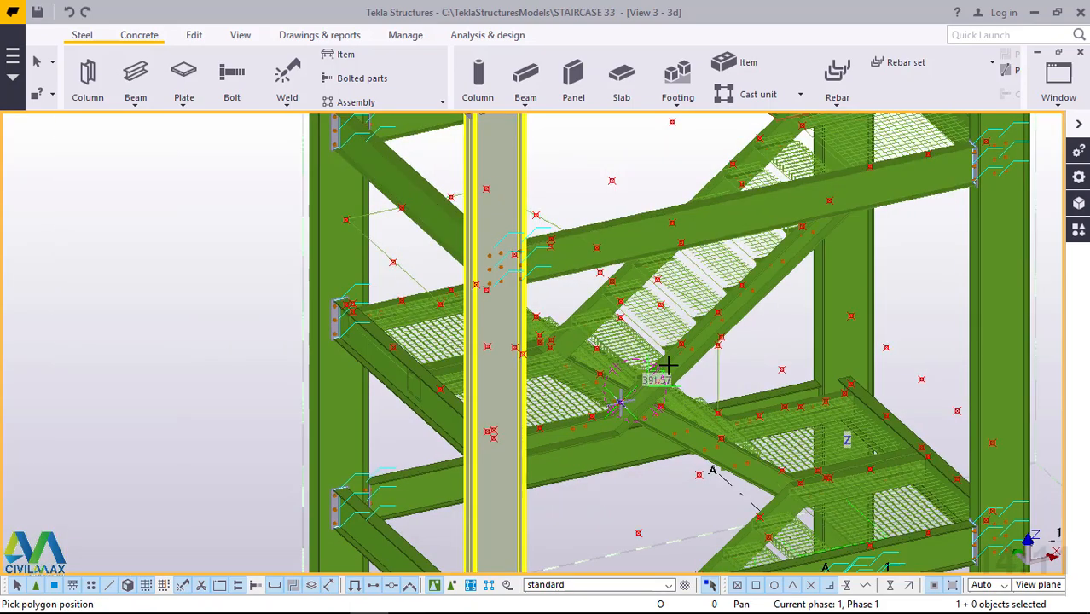
pyautogui.keyDown('ctrl'); pyautogui.moveTo(633, 369); pyautogui.dragTo(445, 335, button='middle'); pyautogui.keyUp('ctrl')
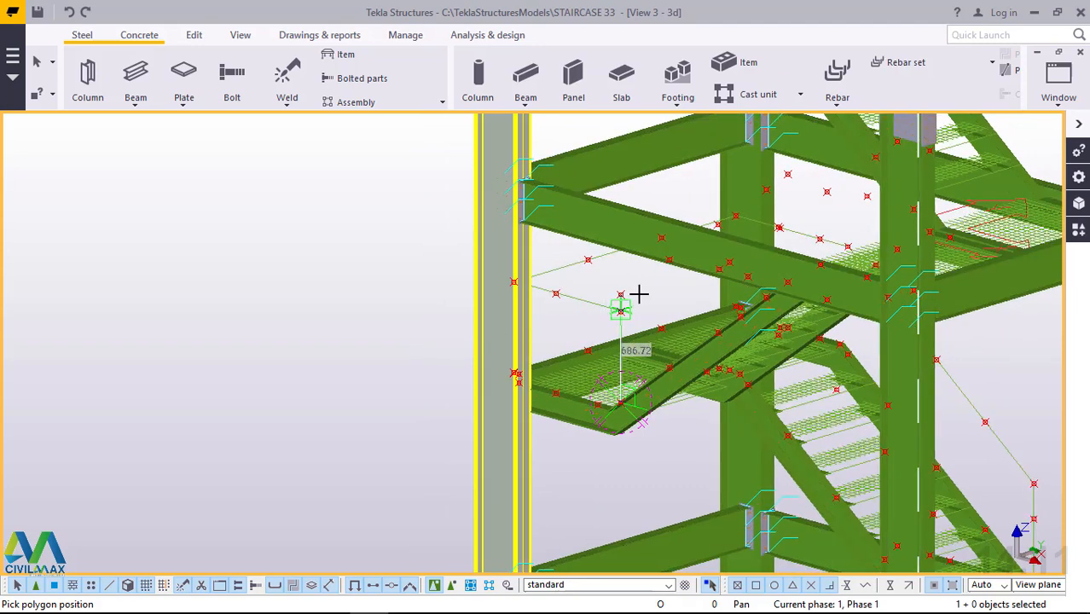
pyautogui.scroll(5, 640, 292)
pyautogui.scroll(4, 639, 292)
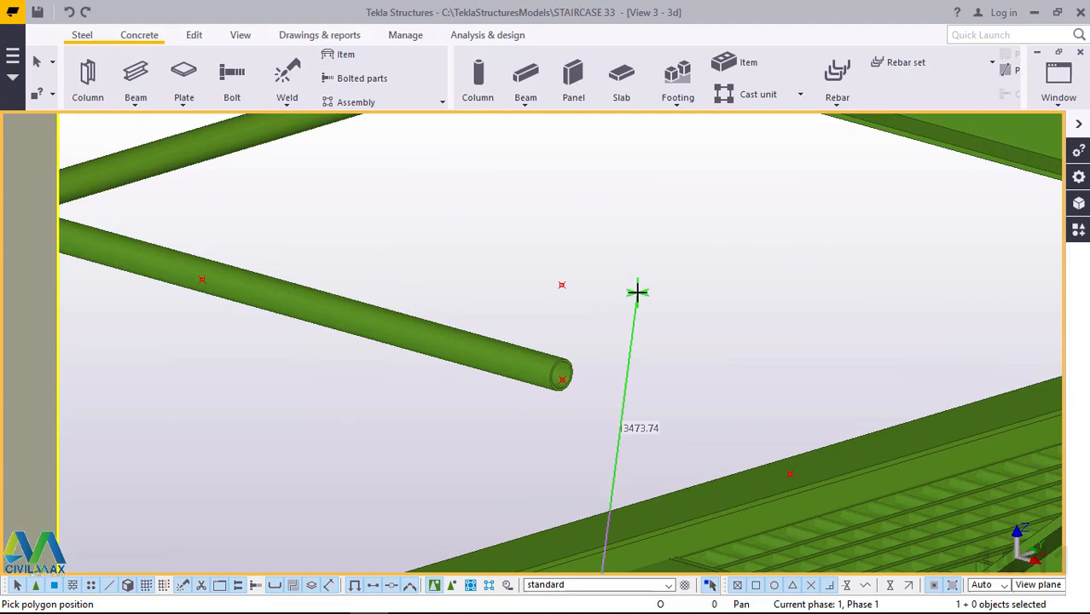
pyautogui.click(562, 284)
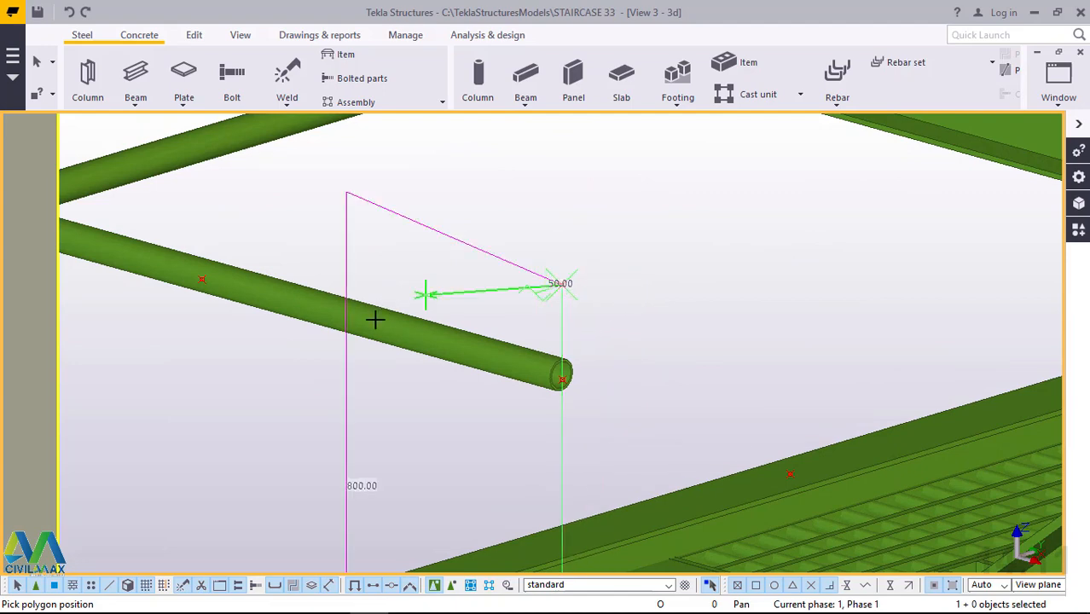
# Add a sloping segment of about 2065 mm along the flight to the point above the stringer's upper end.
pyautogui.scroll(-5, 365, 345)
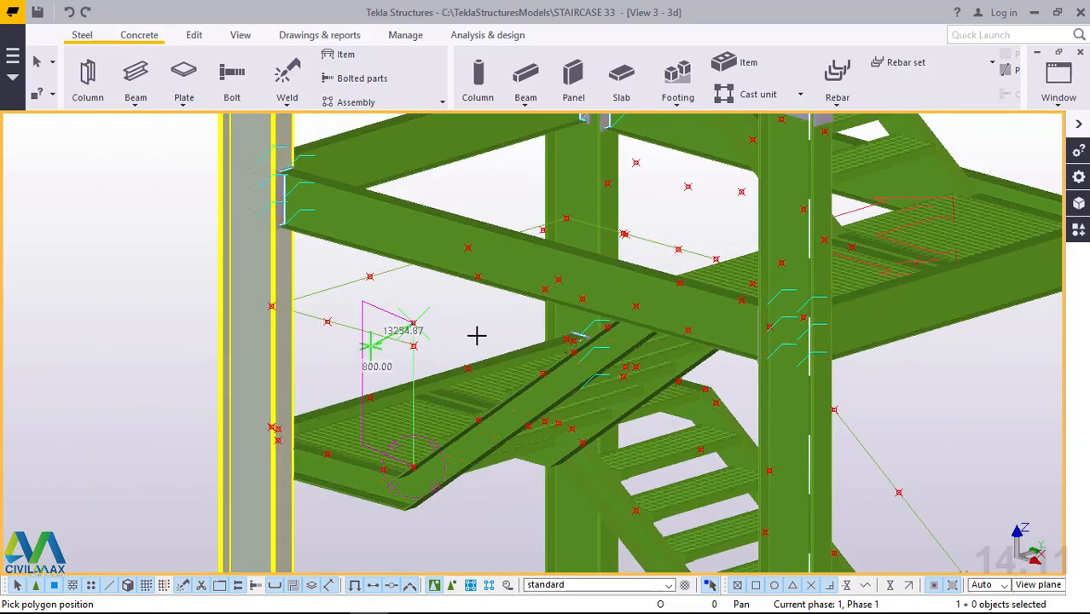
pyautogui.moveTo(512, 340); pyautogui.dragTo(480, 370, button='middle')
pyautogui.scroll(-1, 539, 399)
pyautogui.scroll(-1, 507, 406)
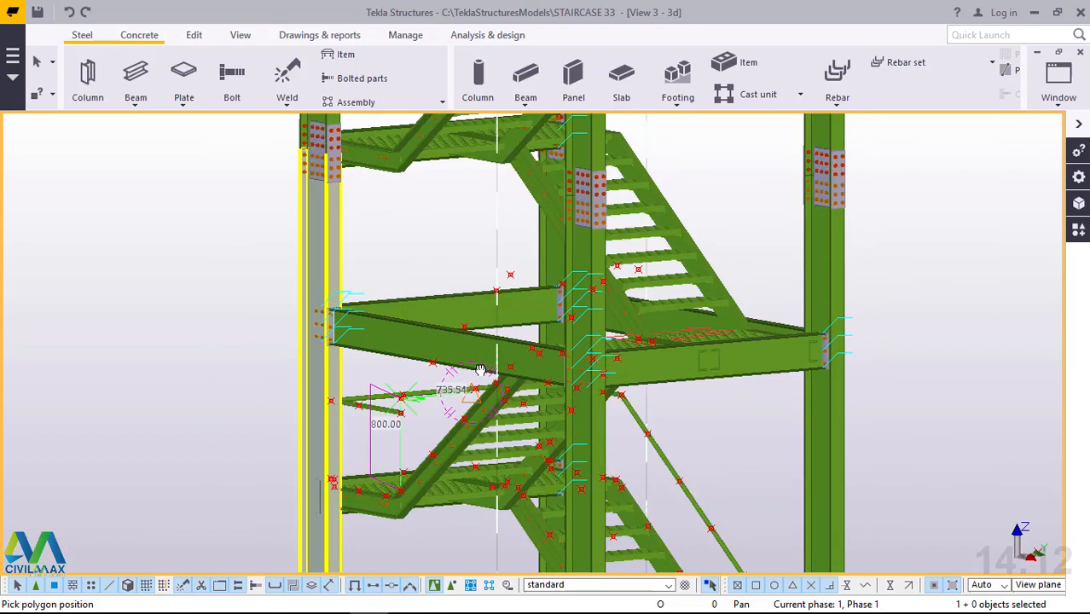
pyautogui.scroll(4, 531, 303)
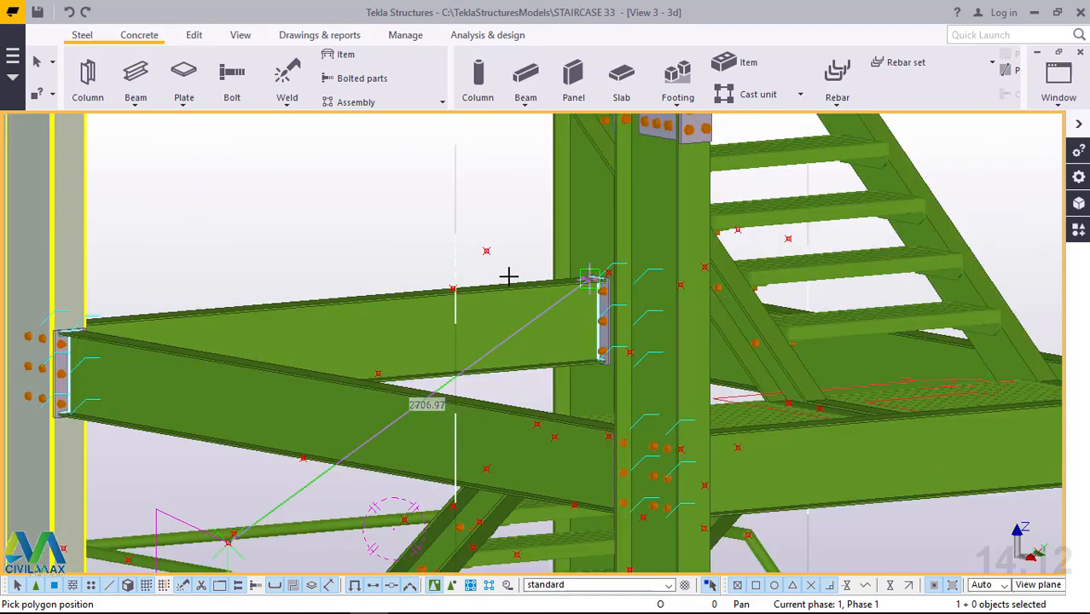
pyautogui.scroll(1, 503, 269)
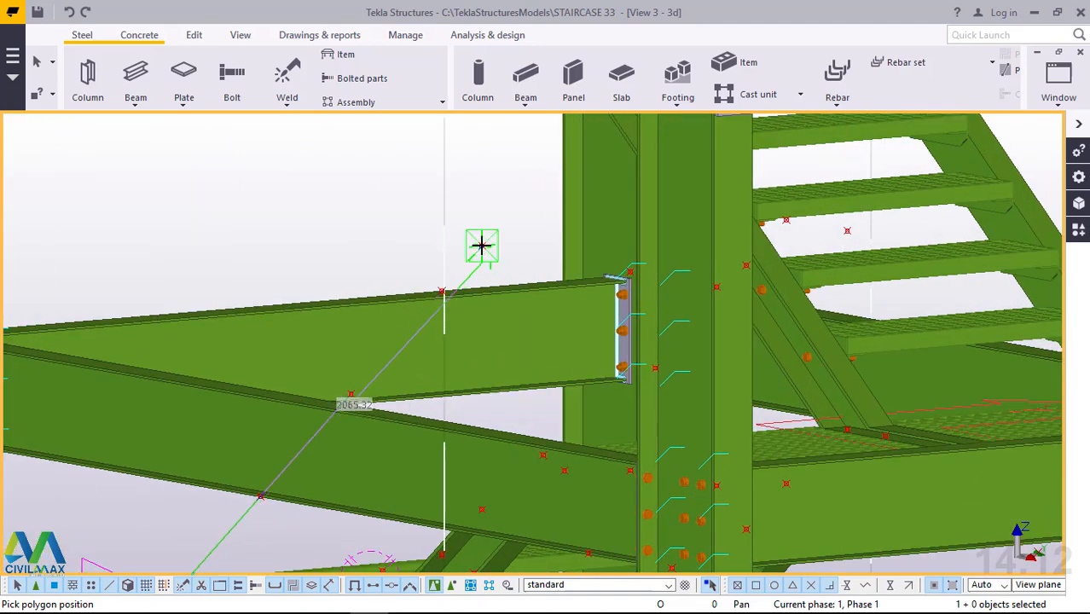
pyautogui.scroll(1, 481, 246)
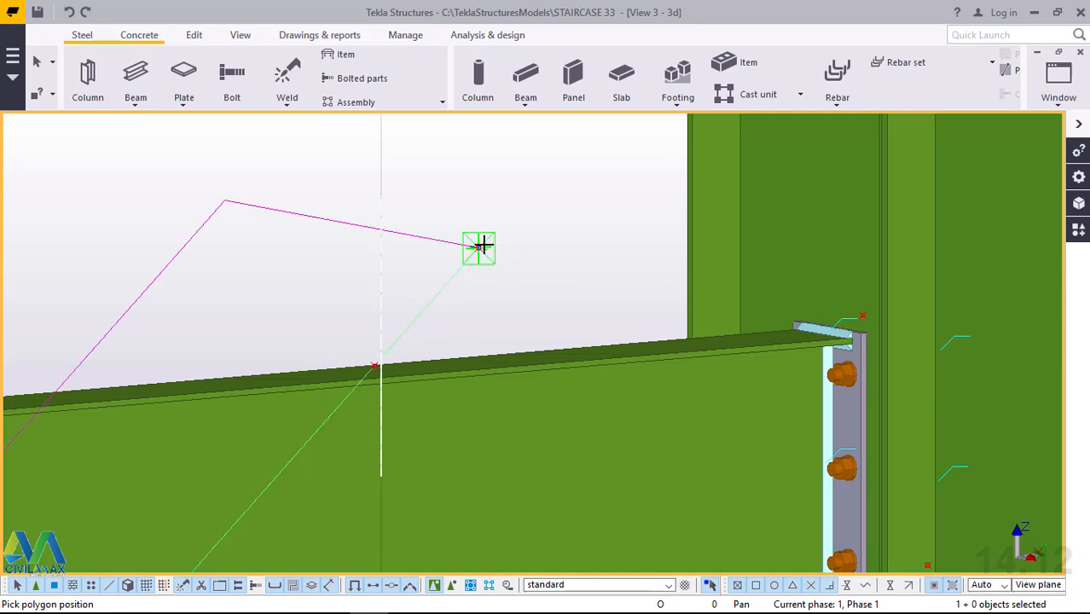
# Add a final segment of about 1242 mm over the upper landing to the point on the corner column, and finish the polybeam.
pyautogui.scroll(-1, 482, 246)
pyautogui.scroll(-1, 483, 244)
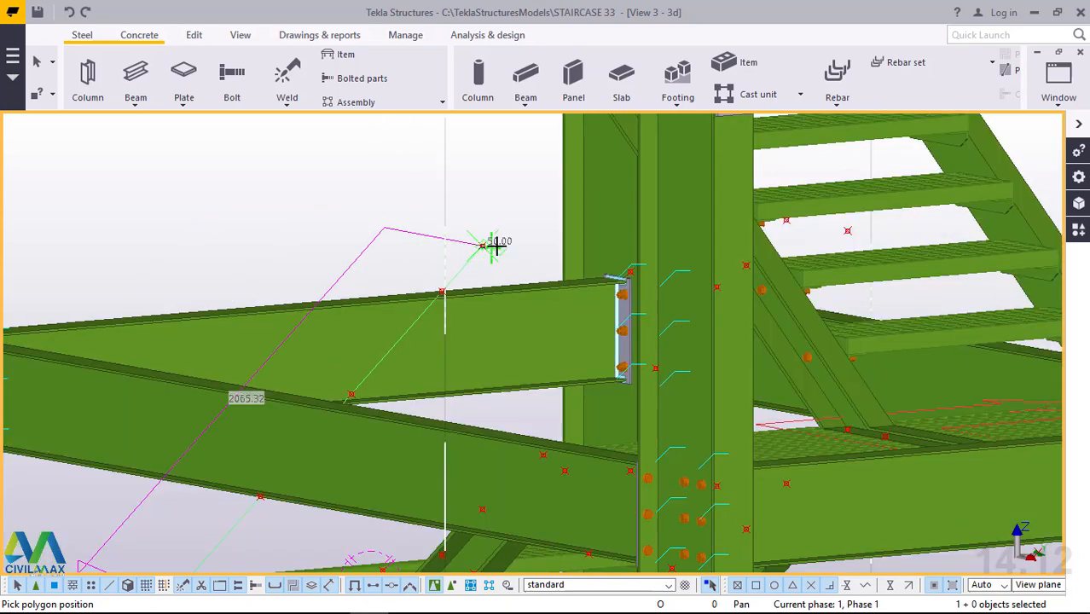
pyautogui.scroll(-1, 490, 243)
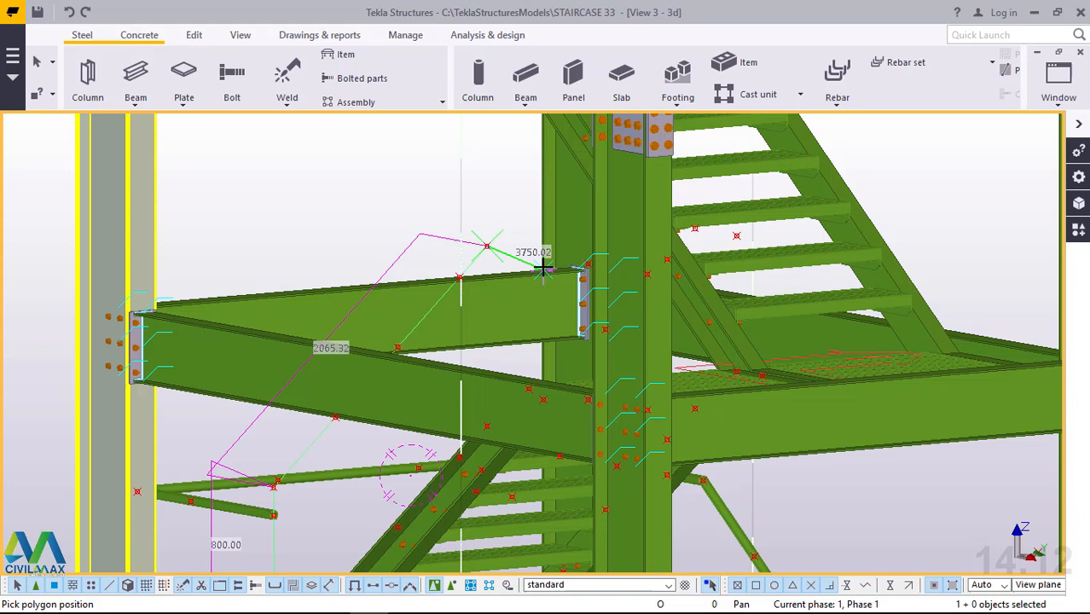
pyautogui.scroll(-2, 544, 268)
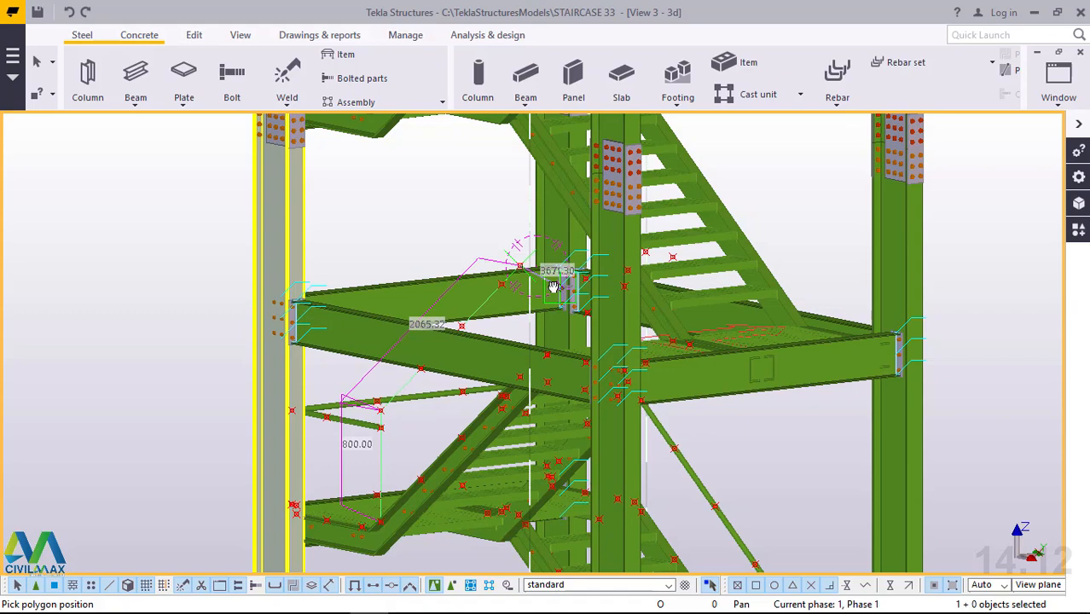
pyautogui.moveTo(554, 287); pyautogui.dragTo(566, 326, button='middle')
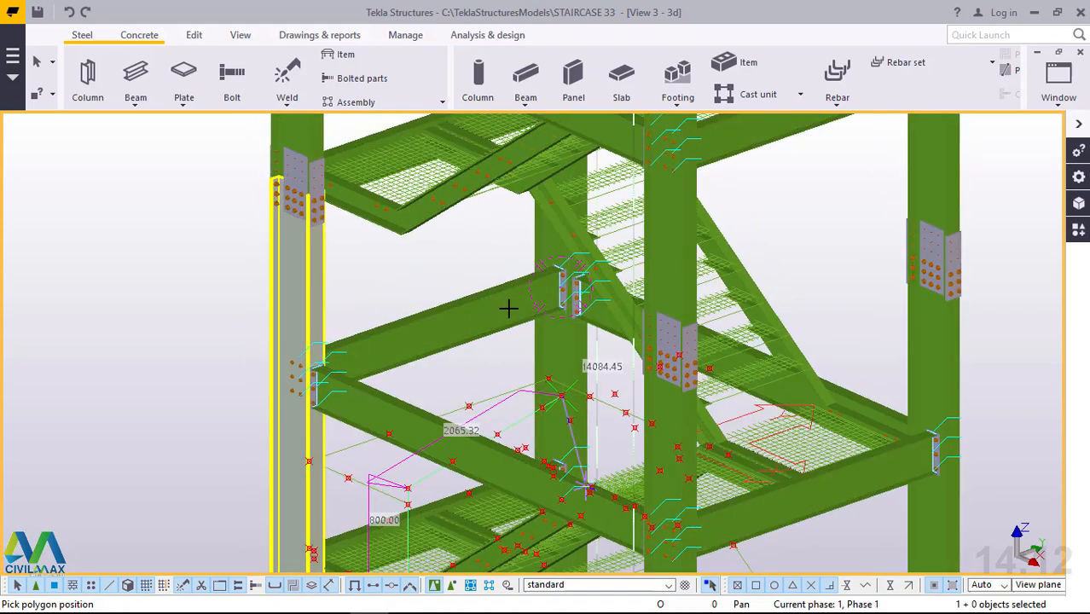
pyautogui.scroll(-3, 515, 329)
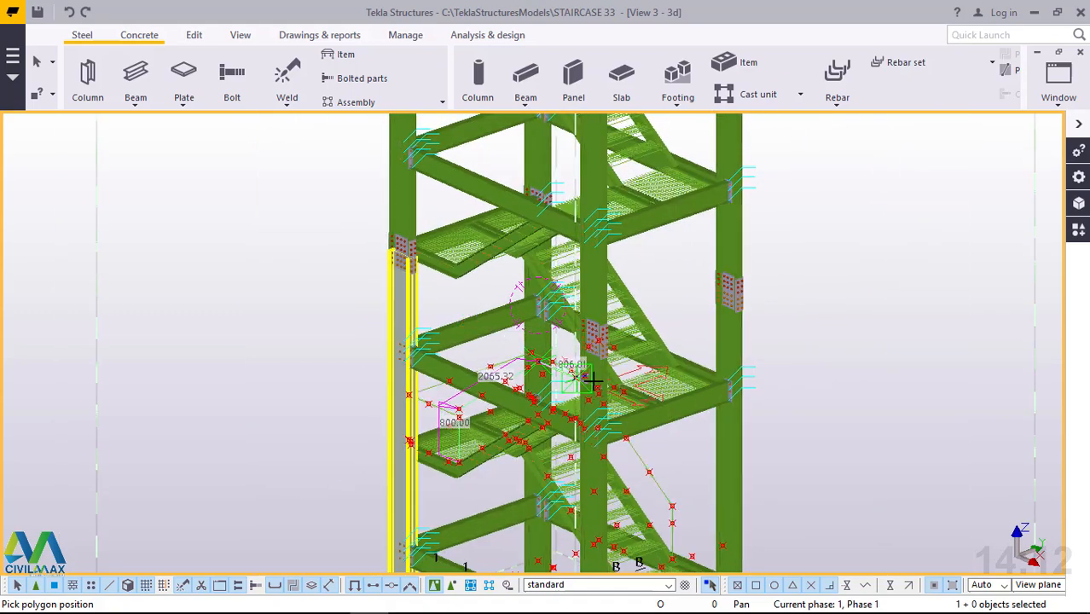
pyautogui.moveTo(625, 389); pyautogui.dragTo(742, 399, button='middle')
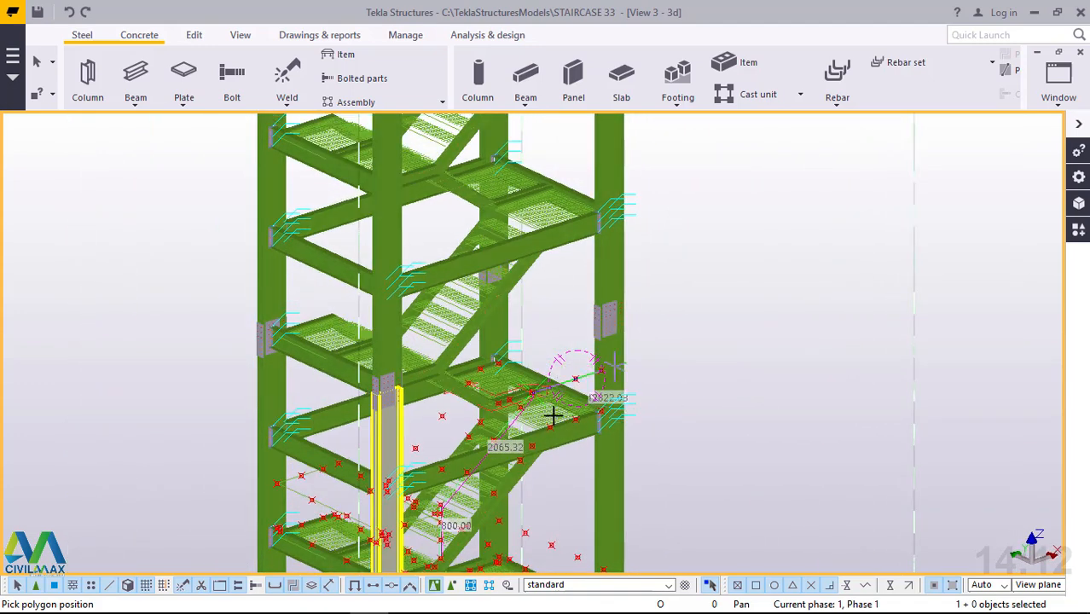
pyautogui.scroll(4, 553, 415)
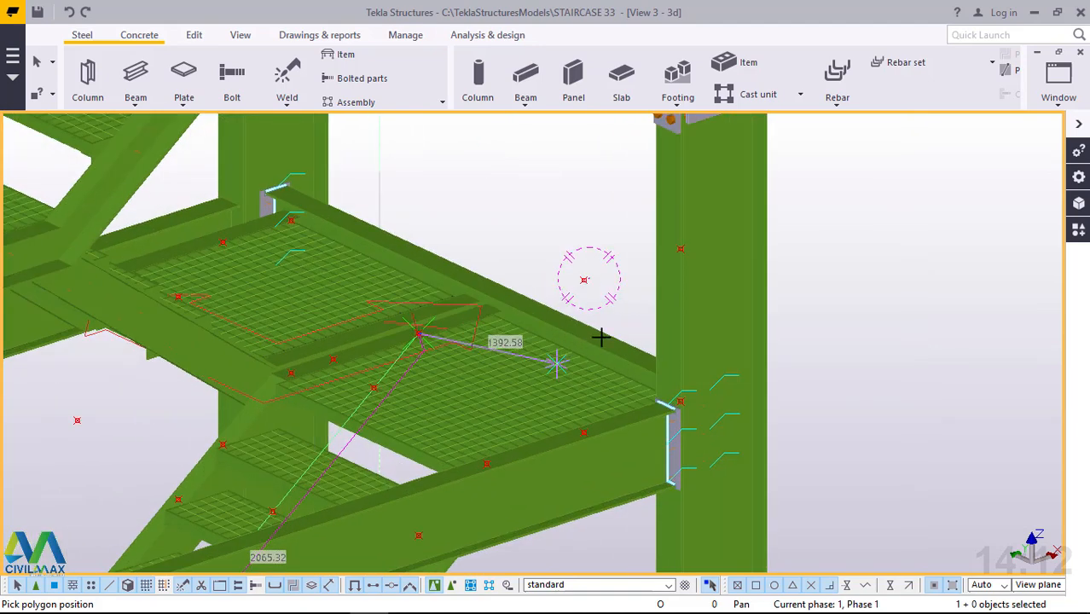
pyautogui.scroll(1, 601, 337)
pyautogui.scroll(2, 724, 235)
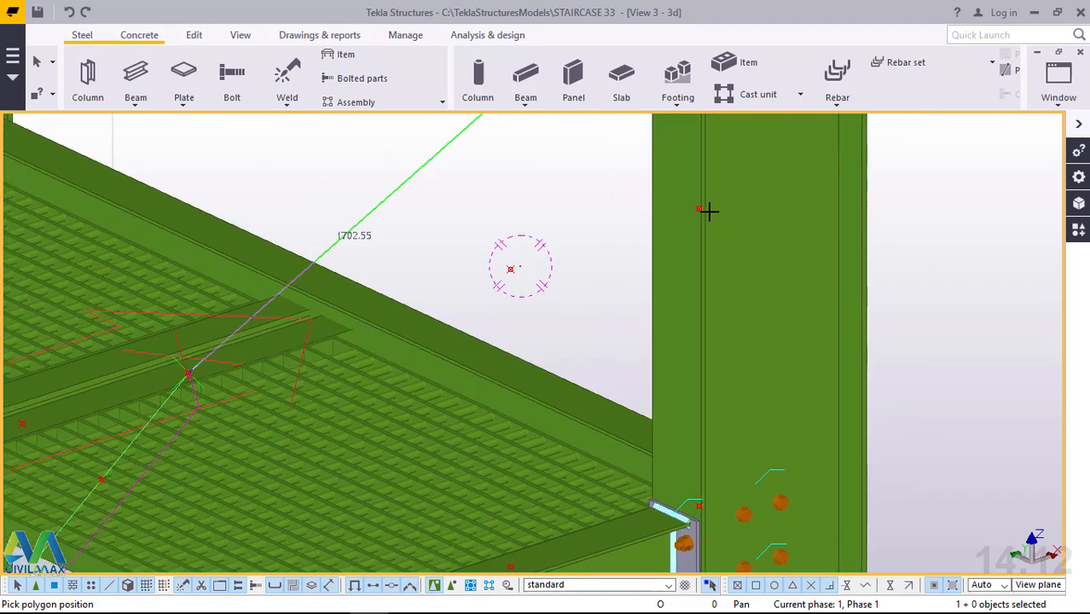
pyautogui.scroll(1, 699, 207)
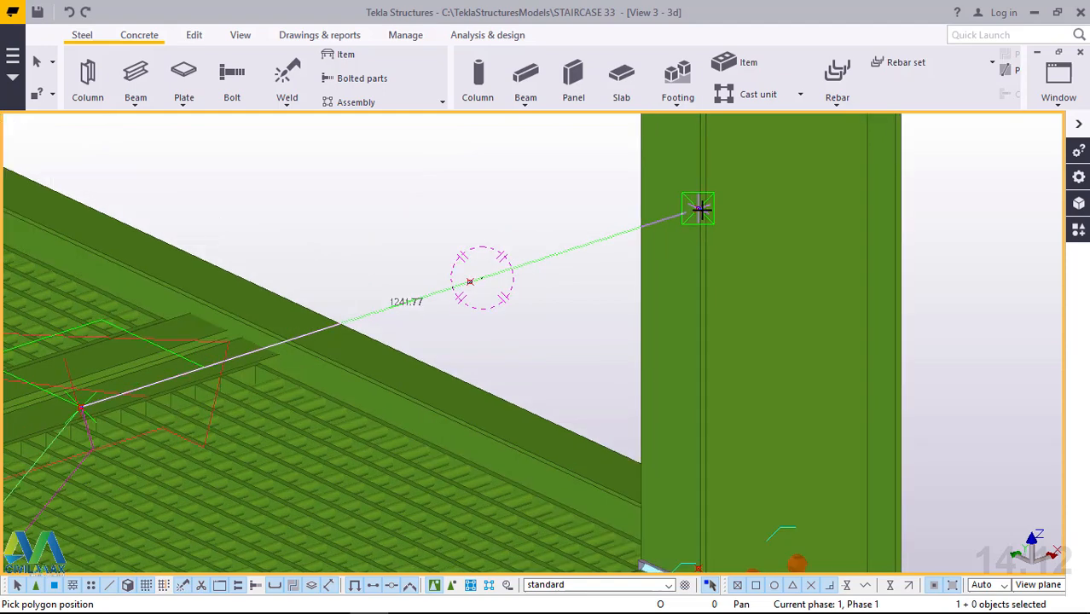
pyautogui.click(697, 207)
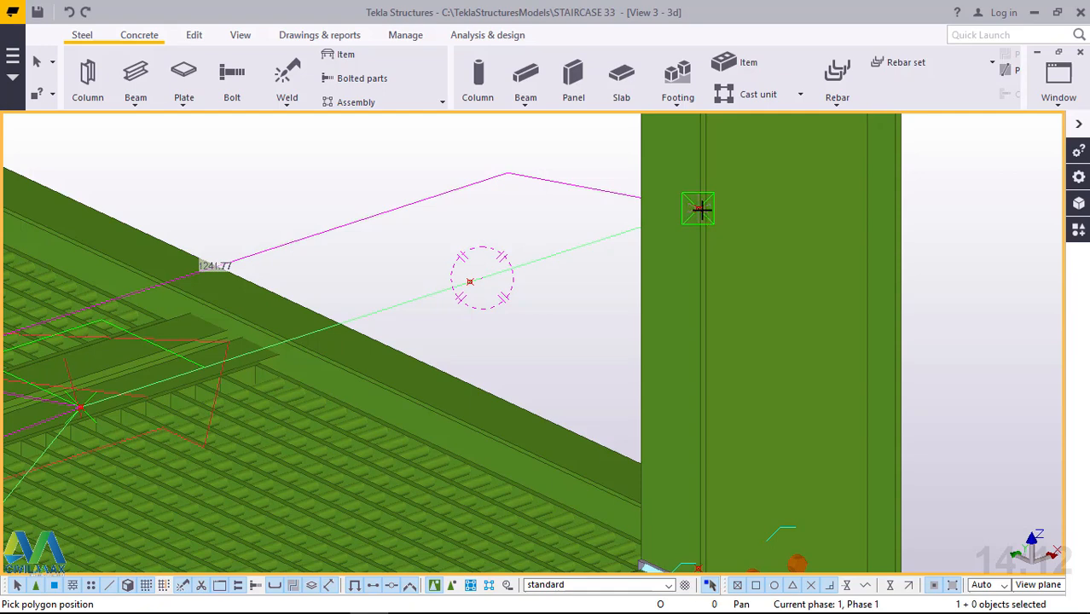
pyautogui.click(699, 208)
pyautogui.middleClick(699, 208)
pyautogui.rightClick(743, 197)
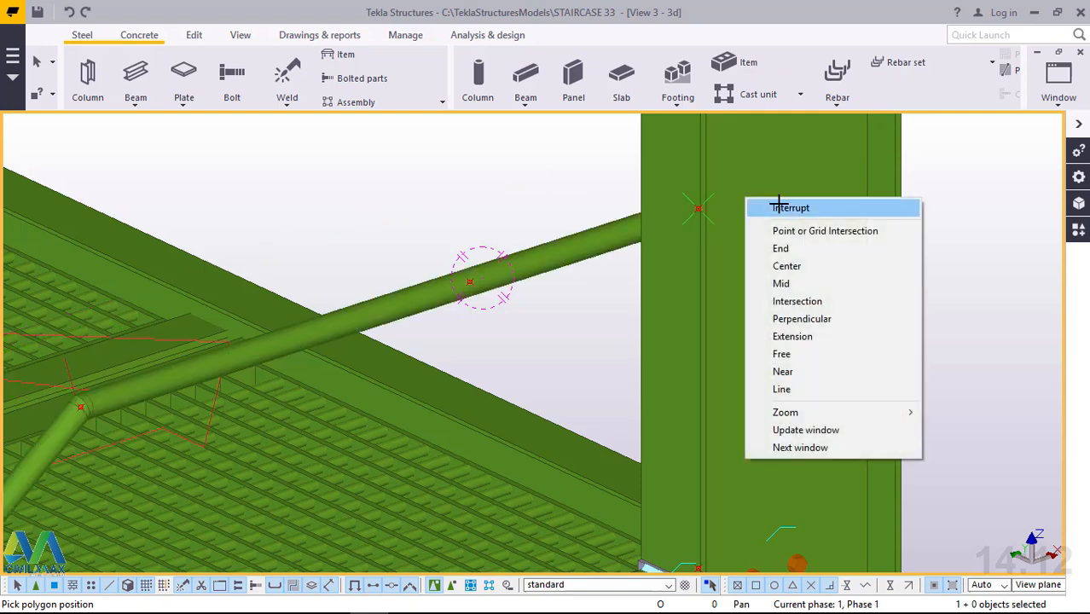
pyautogui.click(772, 208)
pyautogui.click(764, 227)
# Examine the new handrail along the flight and the foot of its vertical post on the stringer.
pyautogui.scroll(-1, 763, 228)
pyautogui.scroll(-2, 764, 230)
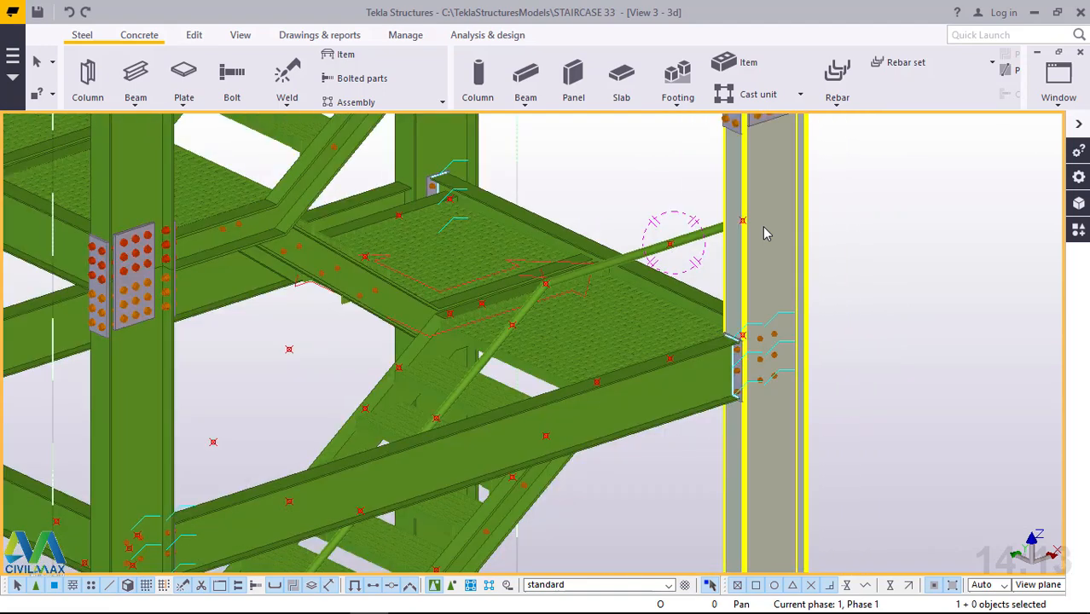
pyautogui.scroll(-2, 764, 232)
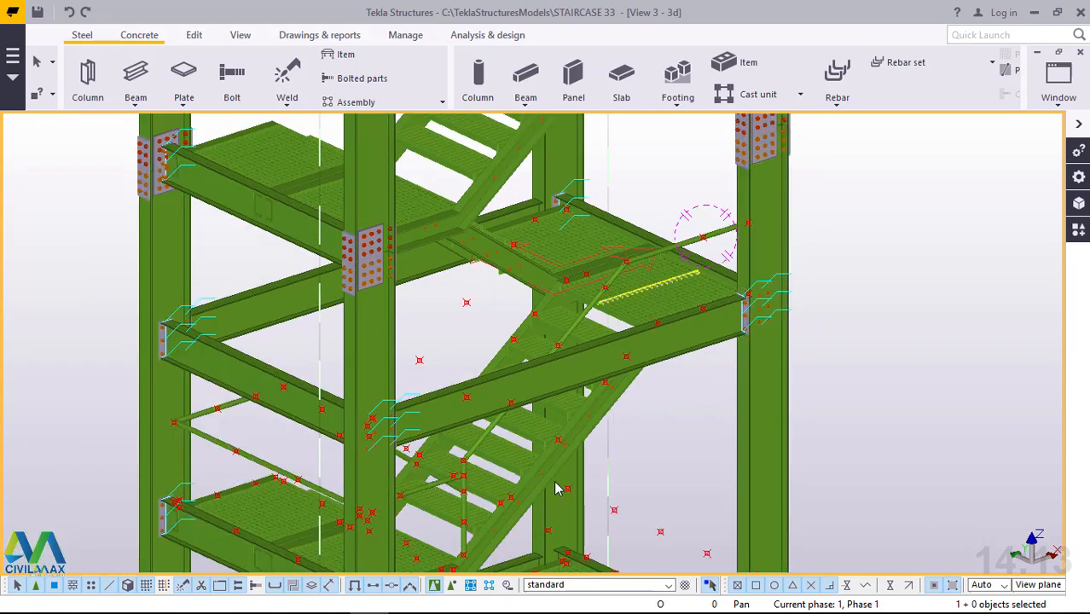
pyautogui.scroll(4, 555, 488)
pyautogui.scroll(2, 497, 489)
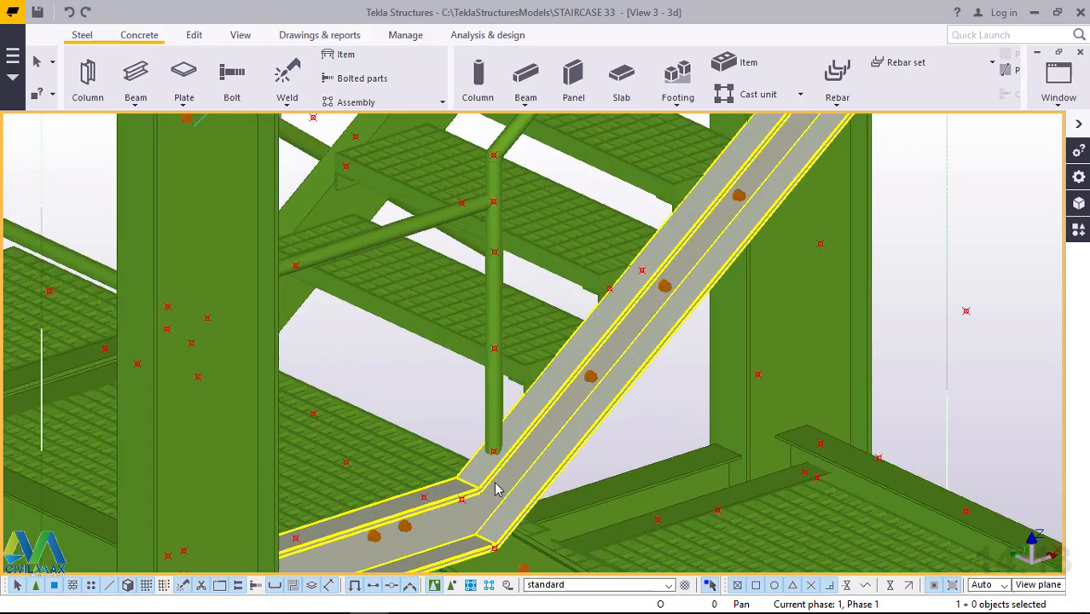
pyautogui.scroll(5, 491, 452)
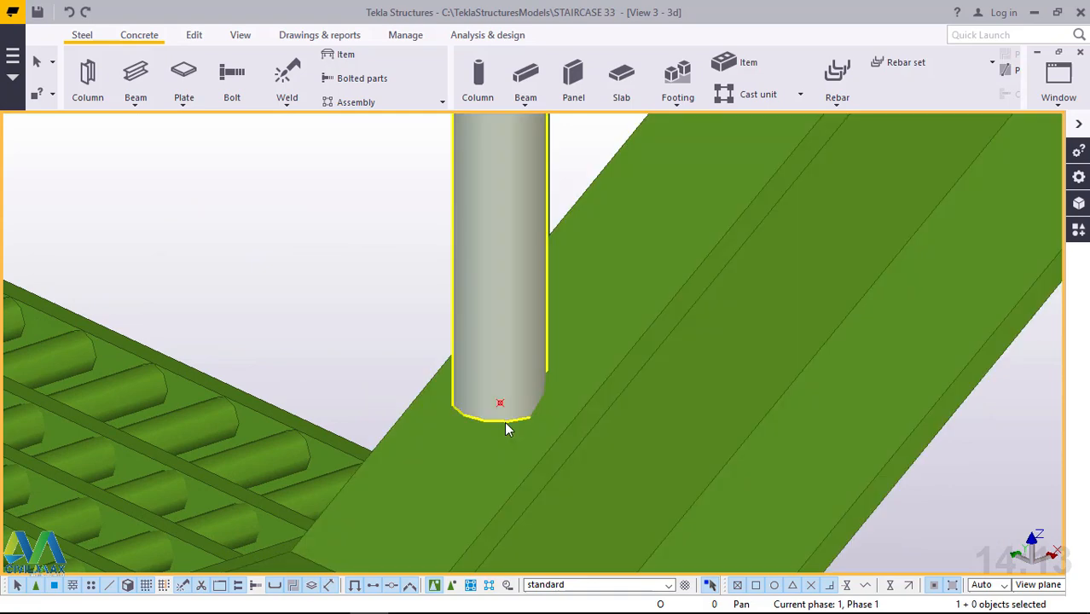
# Start a new polybeam at the point on the foot of the lowest flight's stringer, above its base plate.
pyautogui.keyDown('ctrl'); pyautogui.moveTo(504, 423); pyautogui.dragTo(488, 487, button='middle'); pyautogui.keyUp('ctrl')
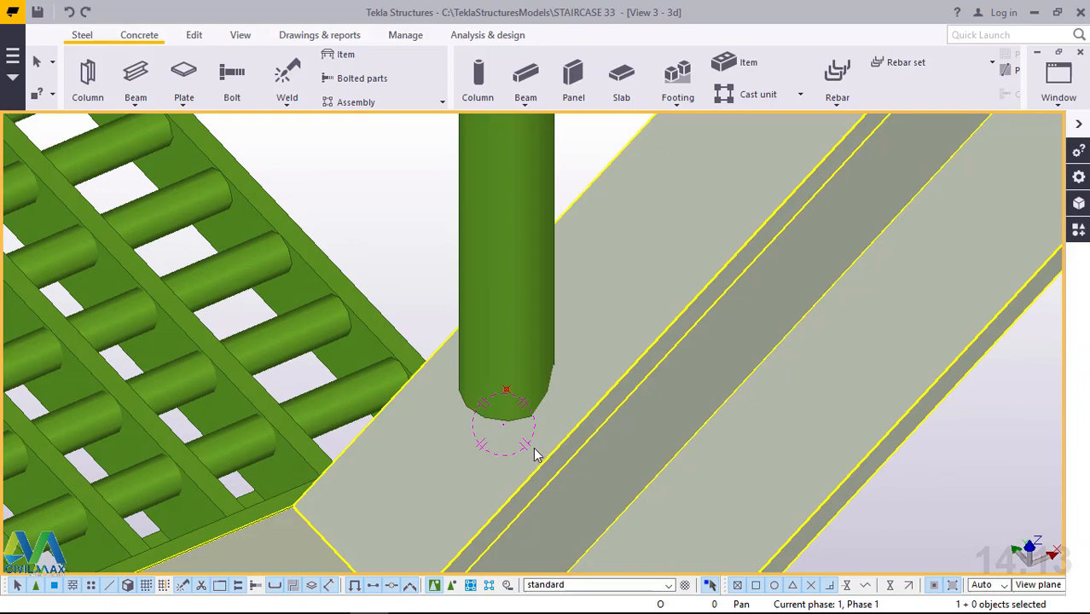
pyautogui.scroll(-10, 535, 454)
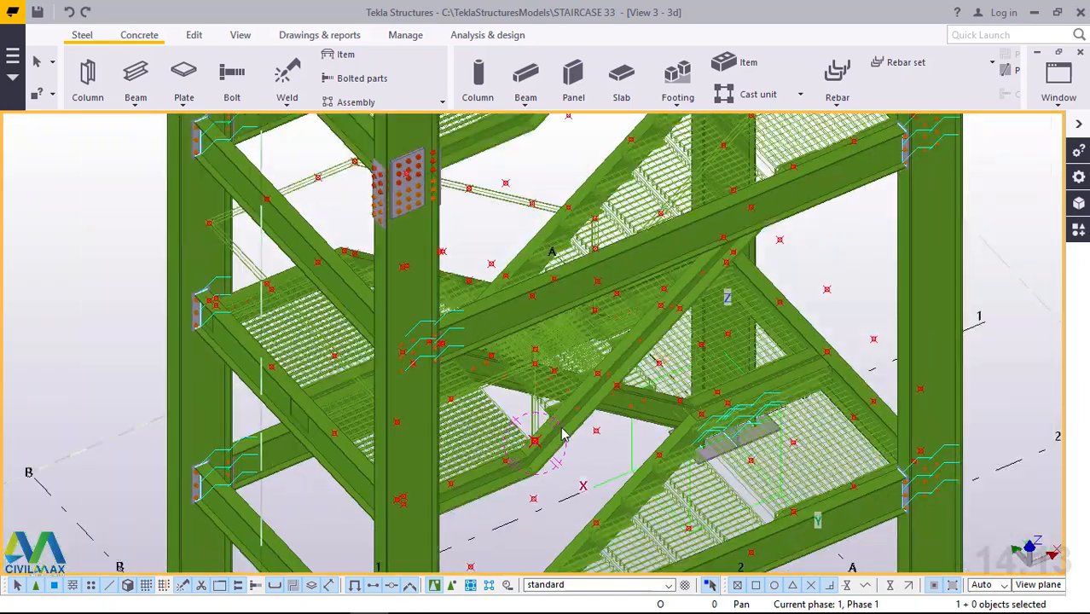
pyautogui.keyDown('ctrl'); pyautogui.moveTo(562, 435); pyautogui.dragTo(595, 394, button='middle'); pyautogui.keyUp('ctrl')
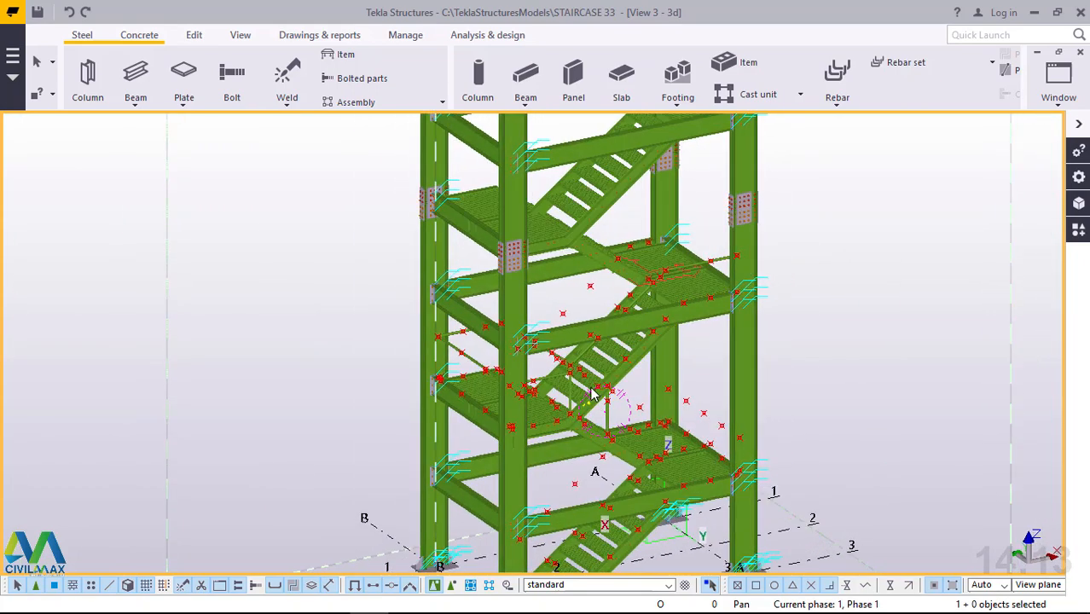
pyautogui.scroll(-3, 592, 390)
pyautogui.scroll(5, 573, 546)
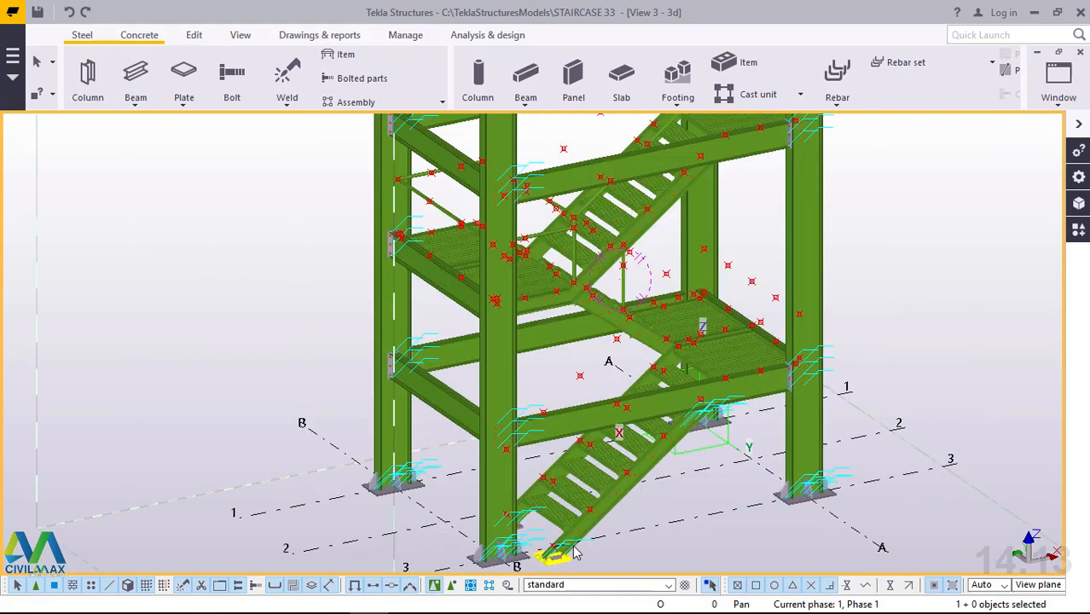
pyautogui.scroll(8, 574, 552)
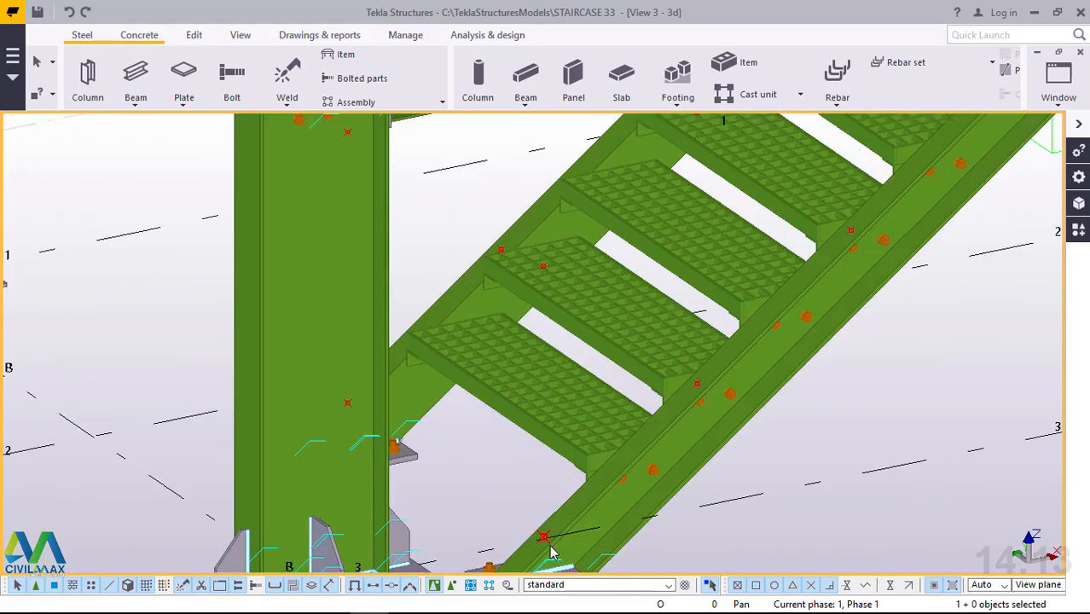
pyautogui.scroll(-1, 552, 546)
pyautogui.scroll(-1, 517, 496)
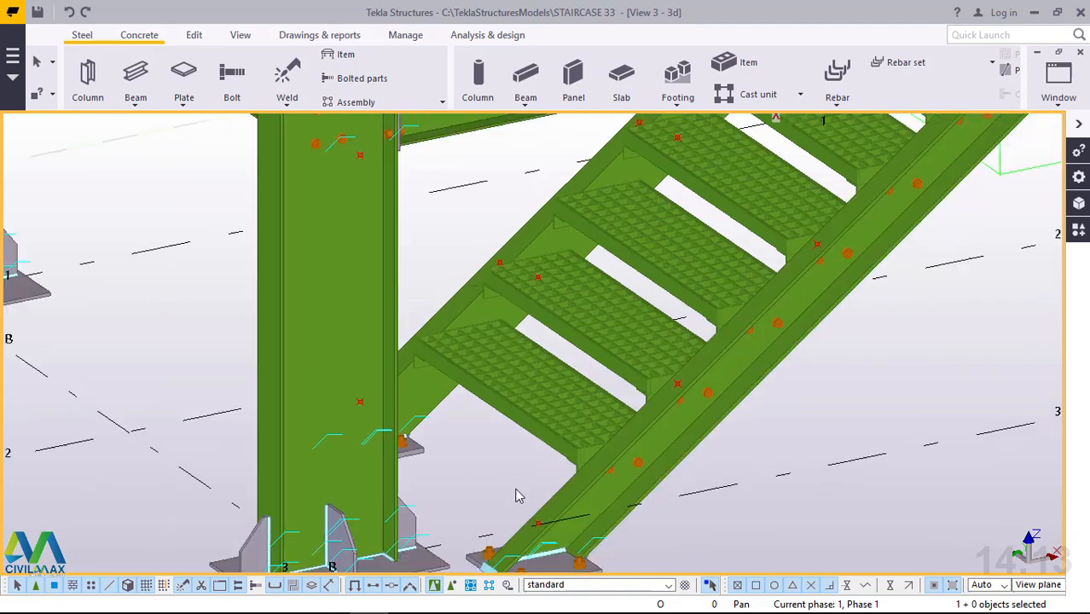
pyautogui.scroll(-1, 517, 495)
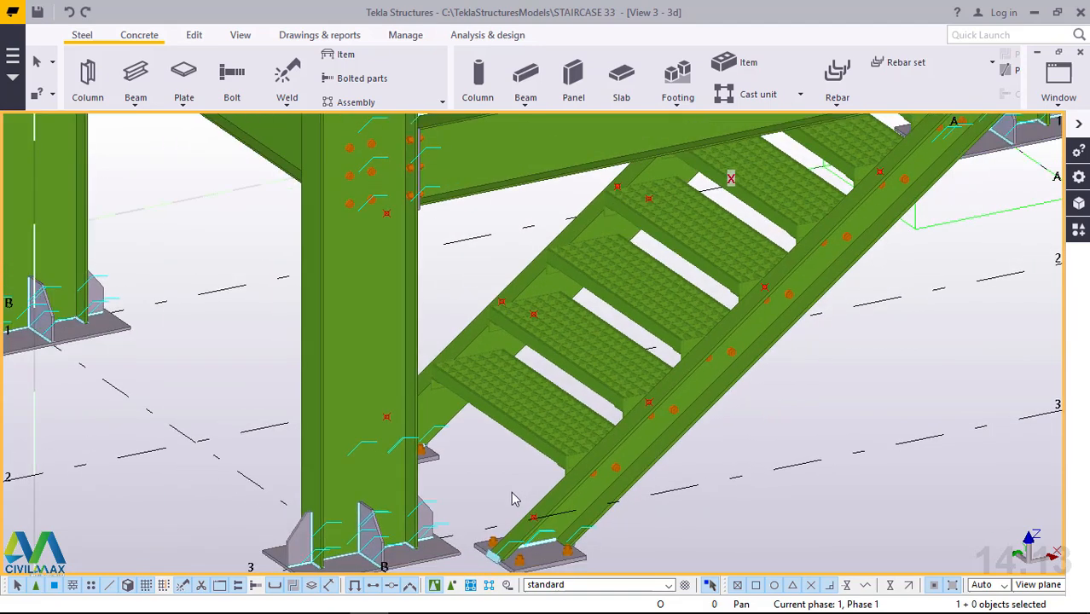
pyautogui.scroll(4, 577, 526)
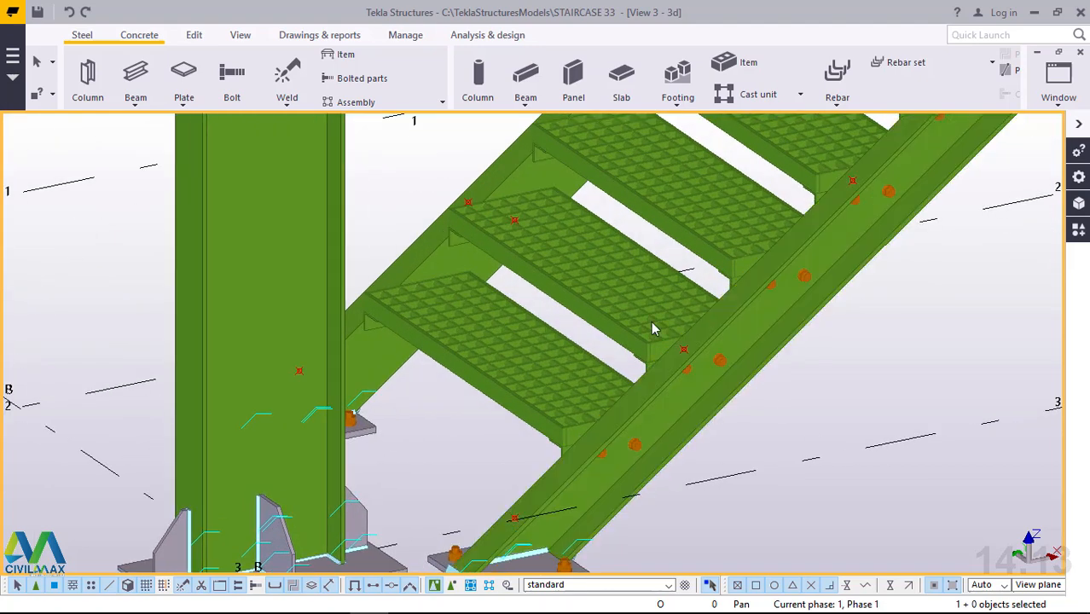
pyautogui.click(137, 108)
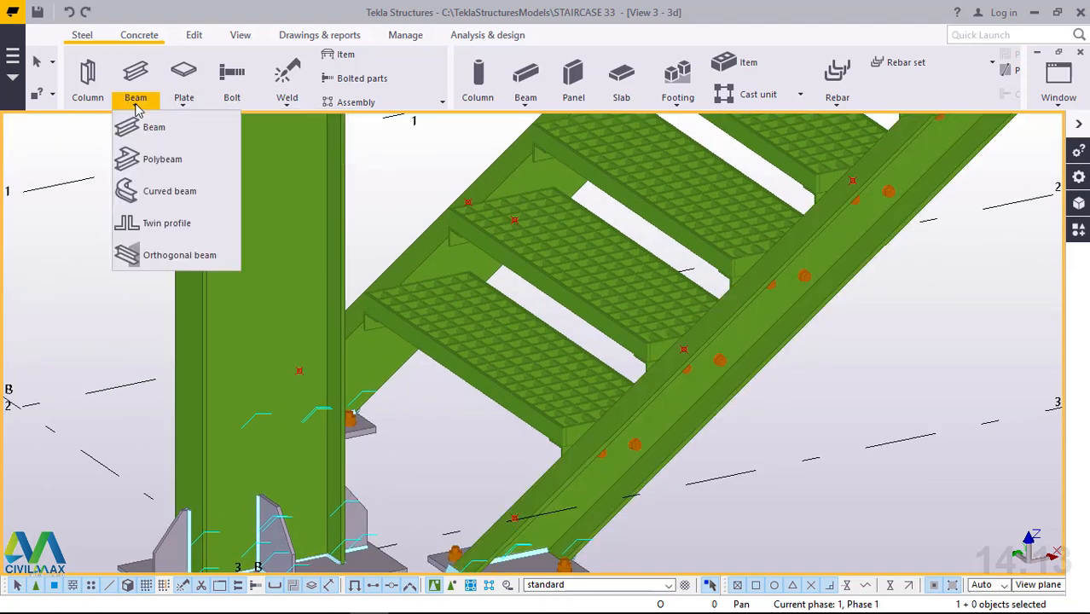
pyautogui.click(151, 155)
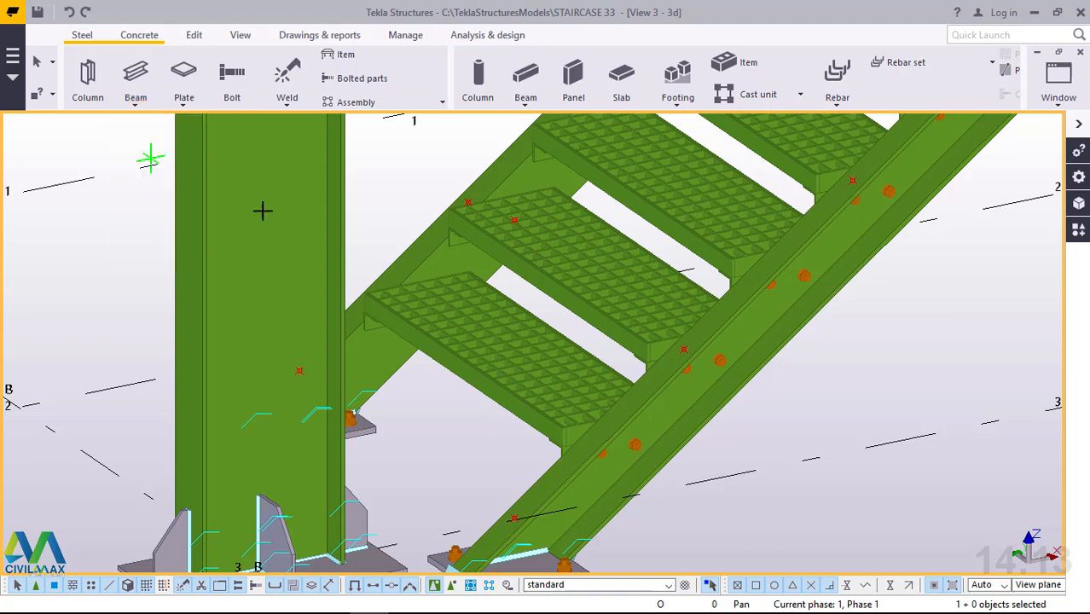
pyautogui.click(515, 516)
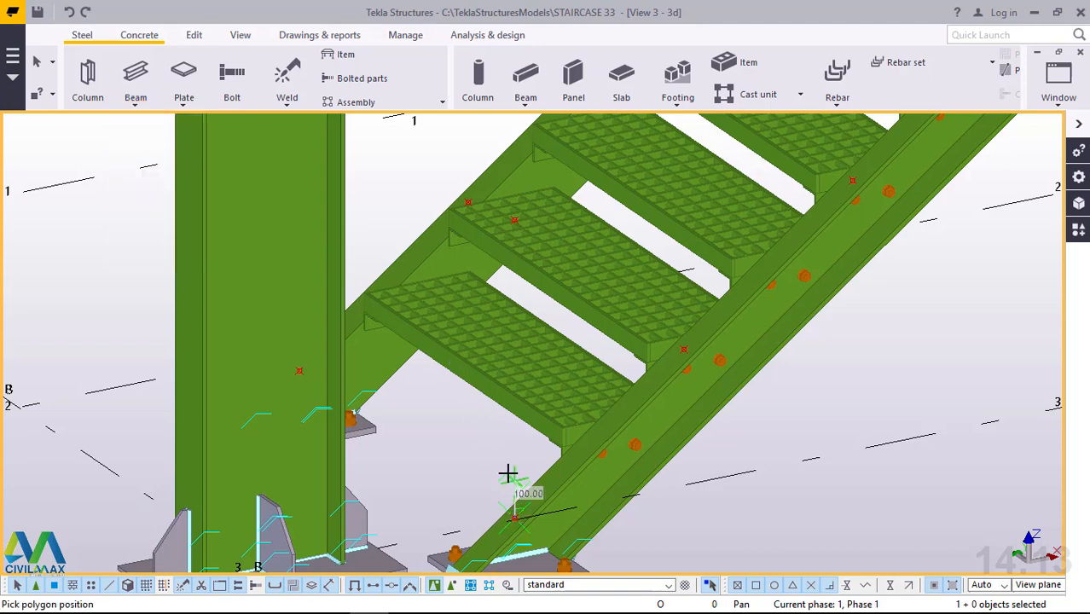
# Add a vertical 800 mm post segment up to the point above the foot of the lowest stringer.
pyautogui.scroll(-3, 509, 470)
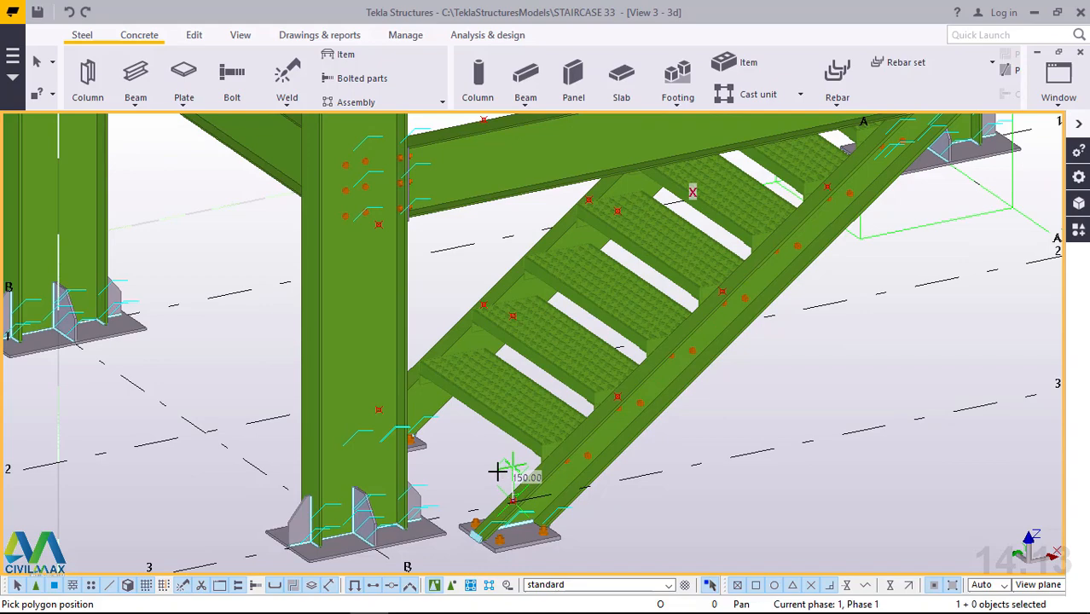
pyautogui.keyDown('ctrl'); pyautogui.moveTo(497, 472); pyautogui.dragTo(299, 474, button='middle'); pyautogui.keyUp('ctrl')
pyautogui.scroll(4, 494, 329)
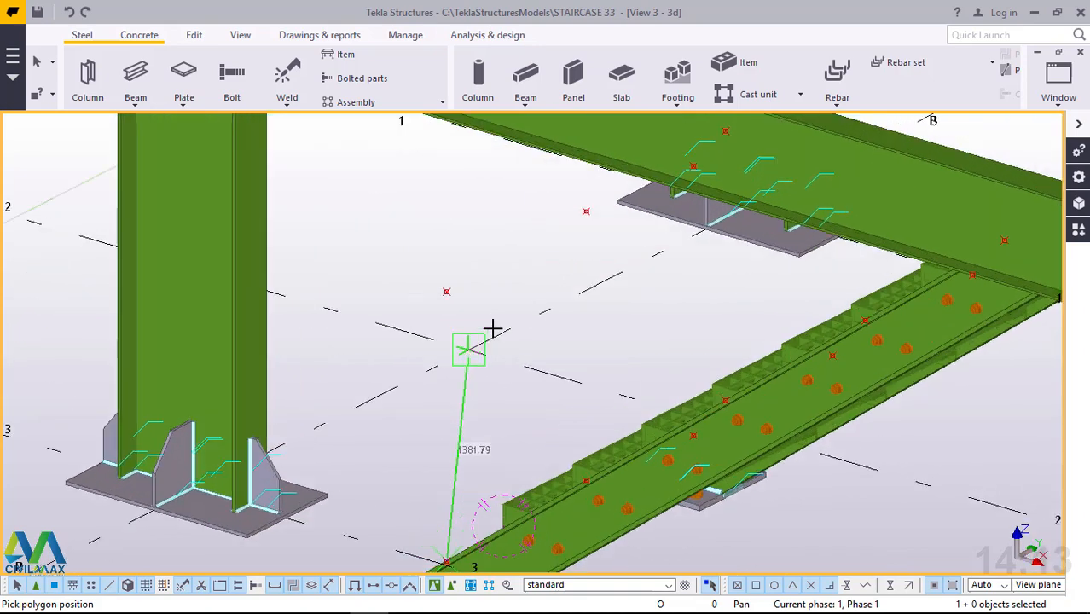
pyautogui.scroll(1, 493, 328)
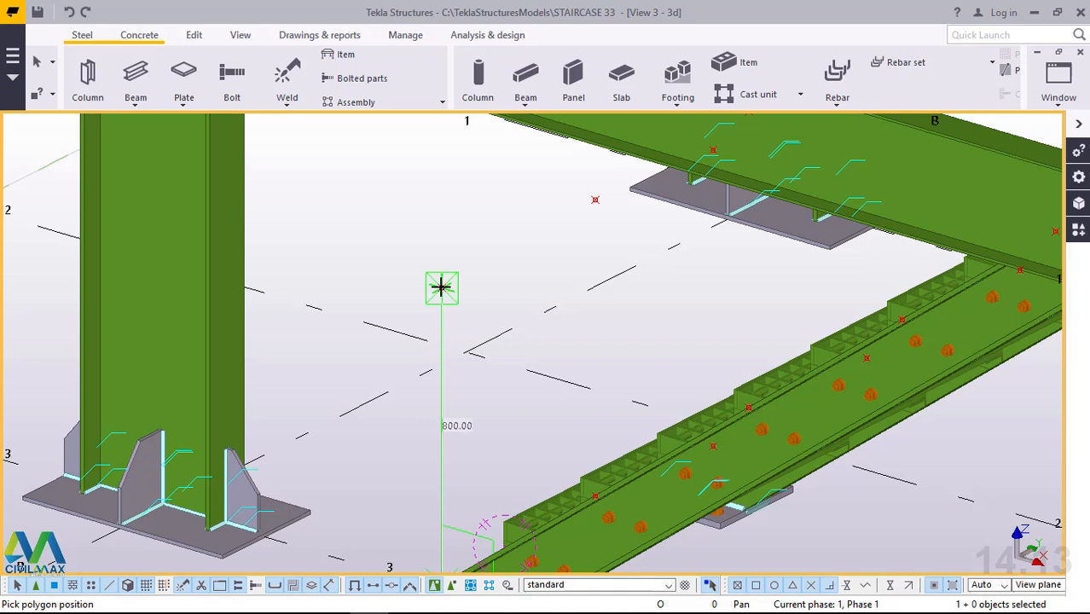
pyautogui.click(441, 288)
# Add a sloping 2400 mm segment along the lowest flight to the point above the stringer's upper end.
pyautogui.scroll(-1, 354, 397)
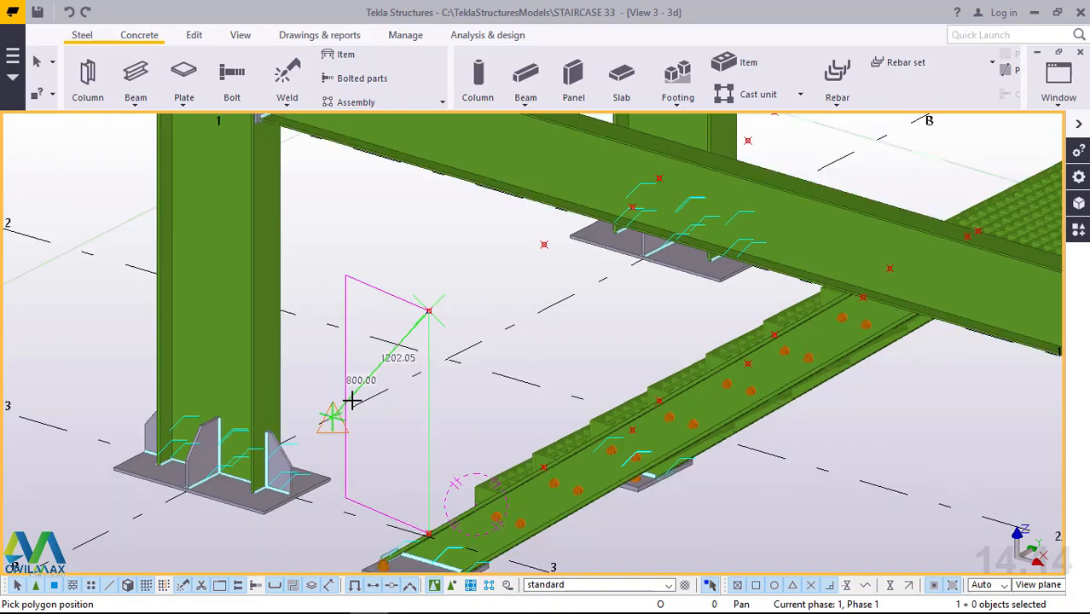
pyautogui.scroll(-4, 353, 394)
pyautogui.scroll(1, 477, 370)
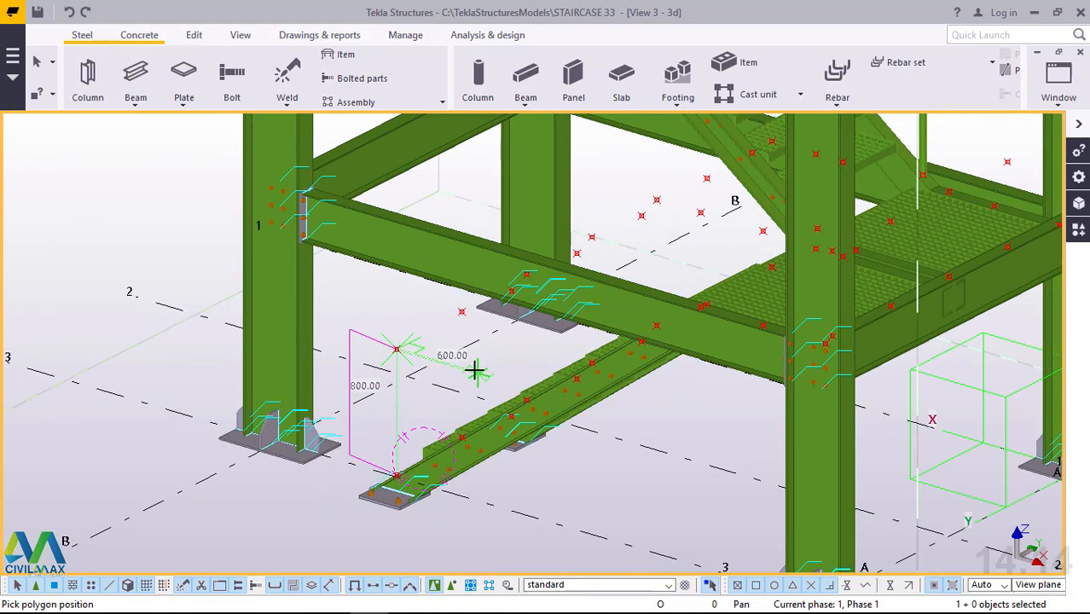
pyautogui.keyDown('ctrl'); pyautogui.moveTo(451, 371); pyautogui.dragTo(431, 359, button='middle'); pyautogui.keyUp('ctrl')
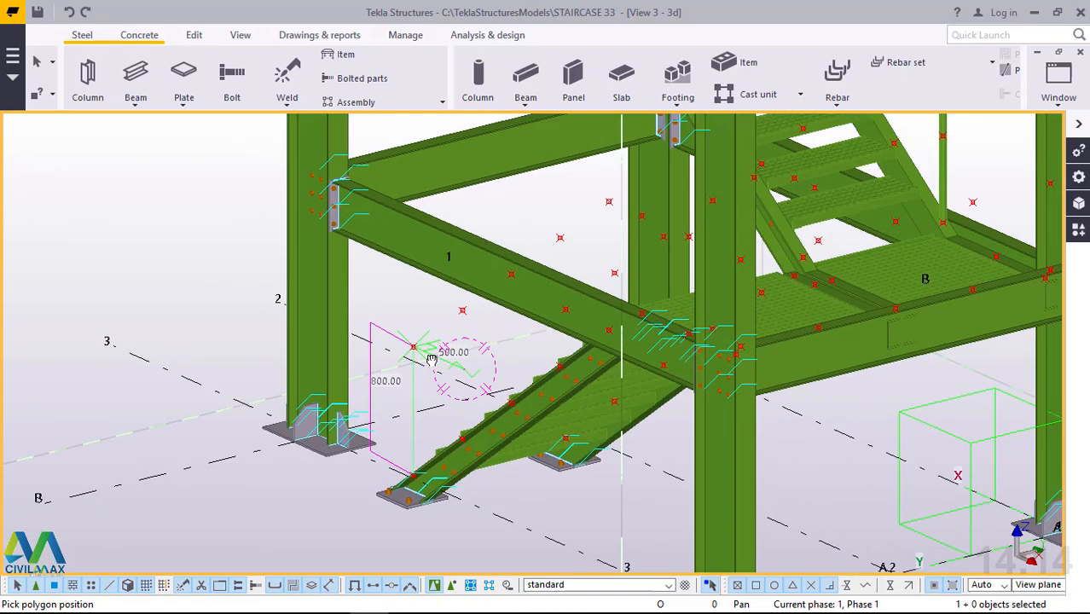
pyautogui.click(610, 201)
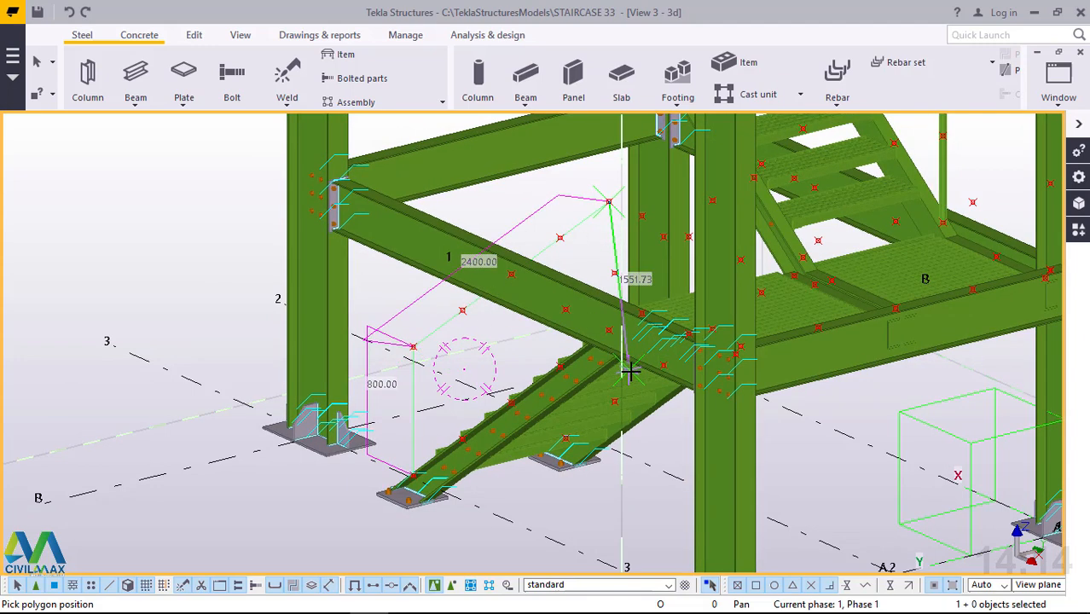
# Add a segment of about 1294 mm over the first landing to the point on the corner column.
pyautogui.keyDown('ctrl'); pyautogui.moveTo(636, 372); pyautogui.dragTo(946, 378, button='middle'); pyautogui.keyUp('ctrl')
pyautogui.scroll(-3, 769, 431)
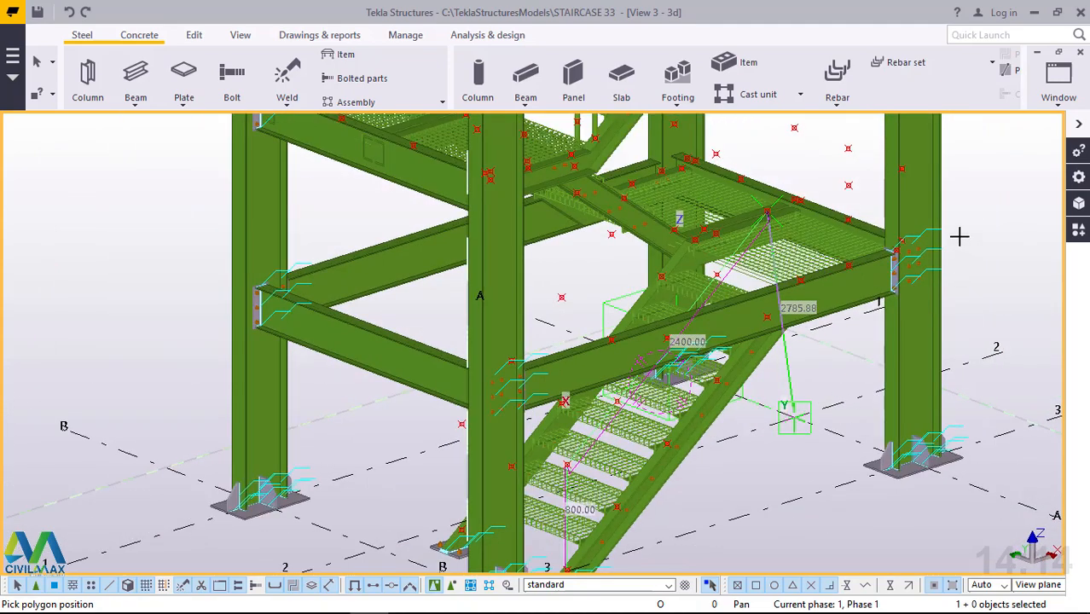
pyautogui.scroll(6, 896, 194)
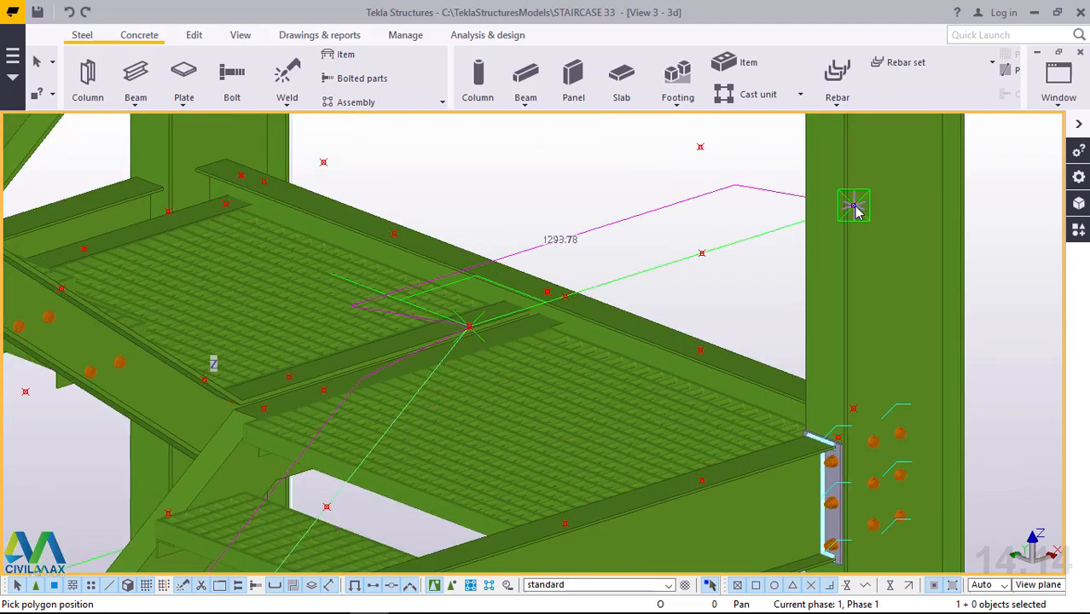
pyautogui.scroll(-2, 735, 423)
# Add a segment of about 2269 mm along the landing's outer edge to the point on the opposite corner column.
pyautogui.scroll(-2, 747, 422)
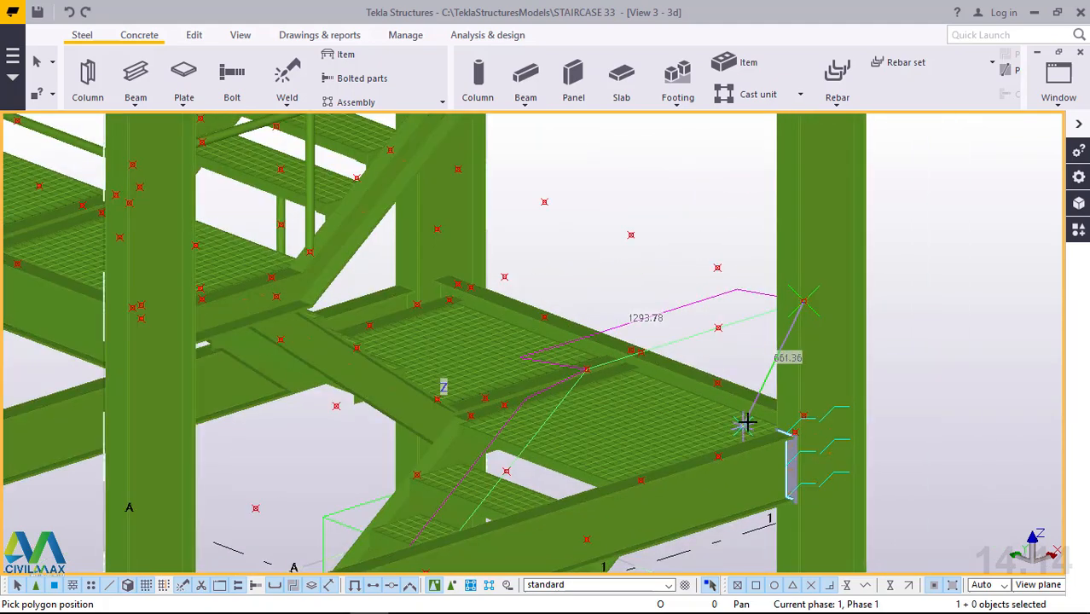
pyautogui.scroll(2, 478, 168)
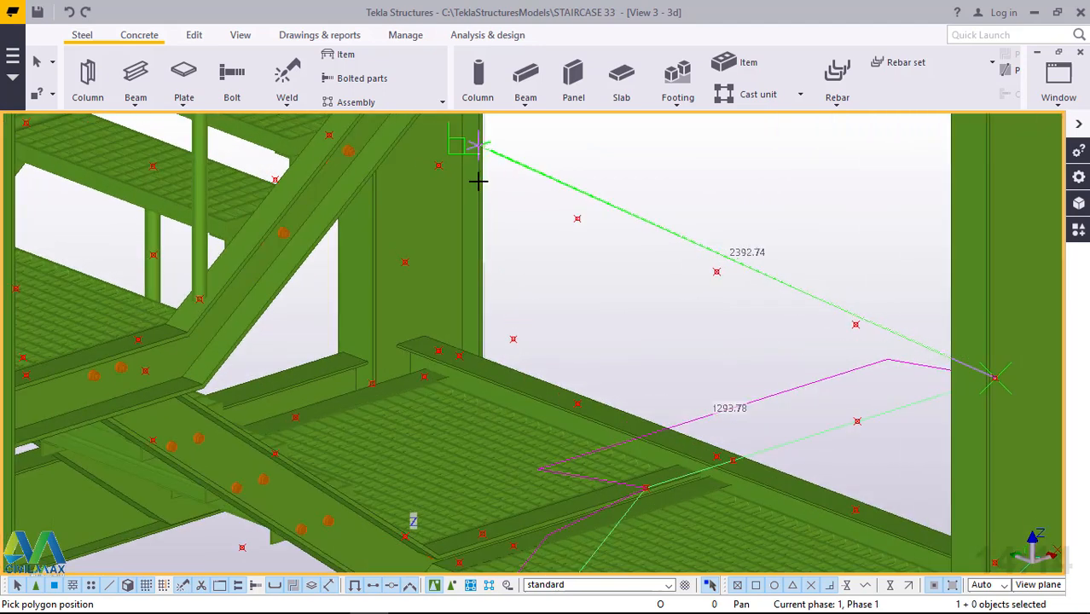
pyautogui.click(439, 167)
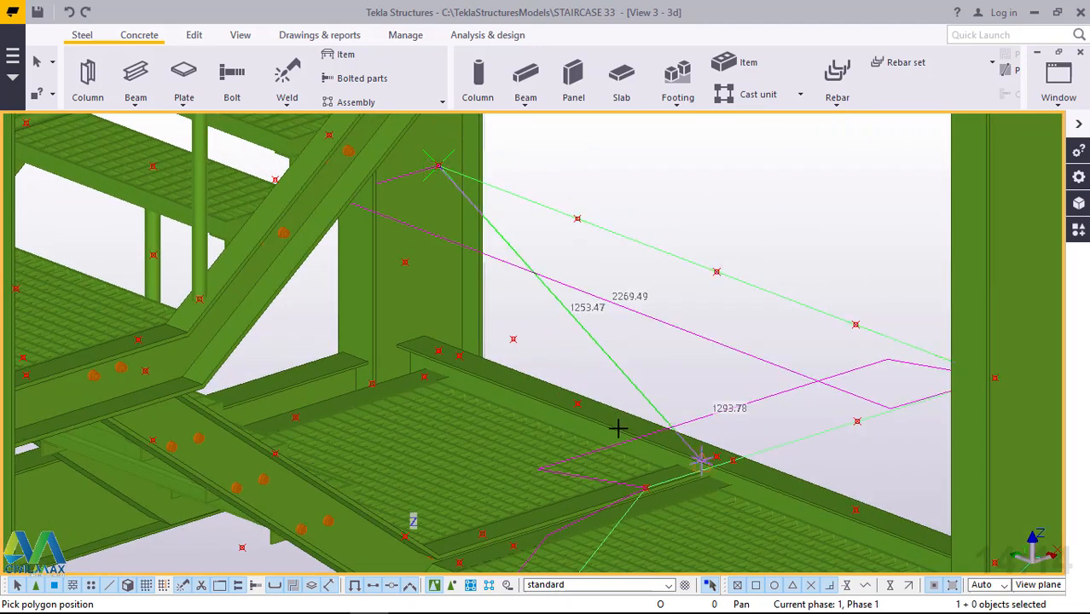
# Add a final segment of about 1058 mm to the point on the next flight's handrail post, and finish the polybeam.
pyautogui.keyDown('ctrl'); pyautogui.moveTo(619, 428); pyautogui.dragTo(488, 448, button='middle'); pyautogui.keyUp('ctrl')
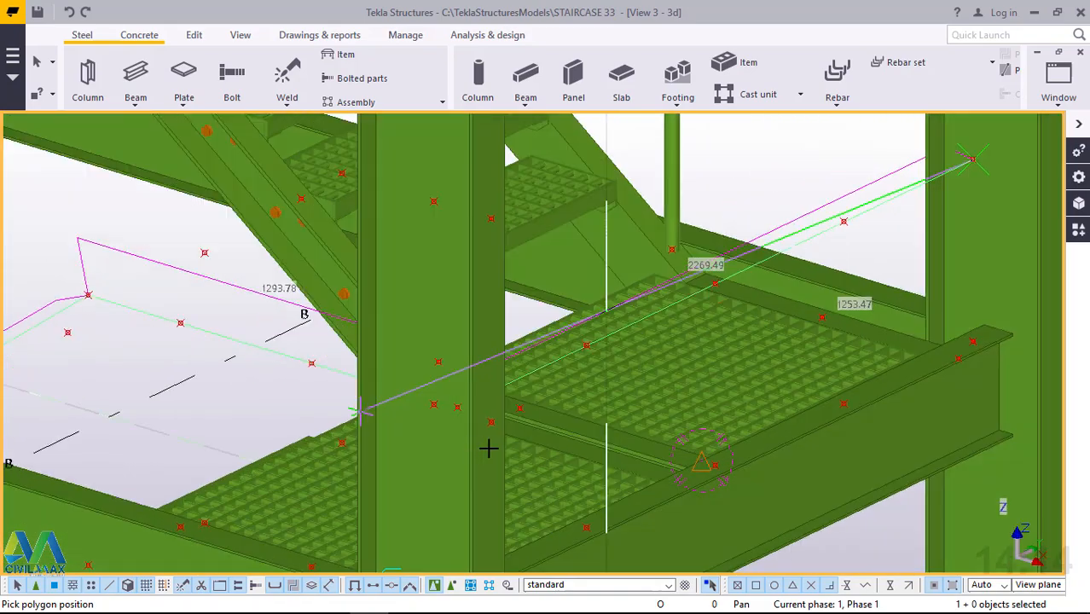
pyautogui.scroll(-3, 514, 446)
pyautogui.scroll(2, 645, 157)
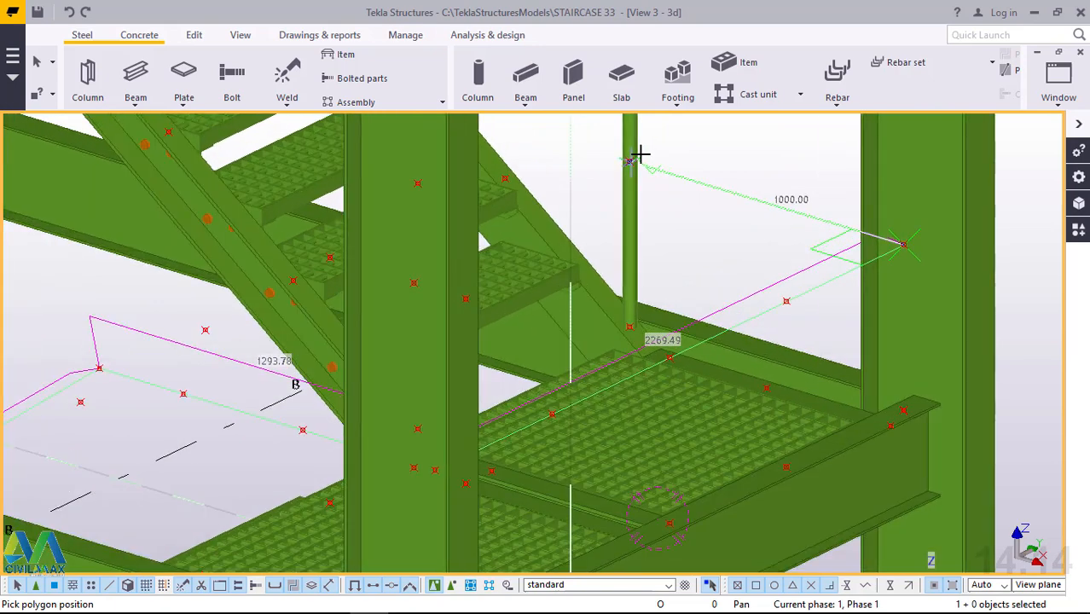
pyautogui.scroll(4, 638, 153)
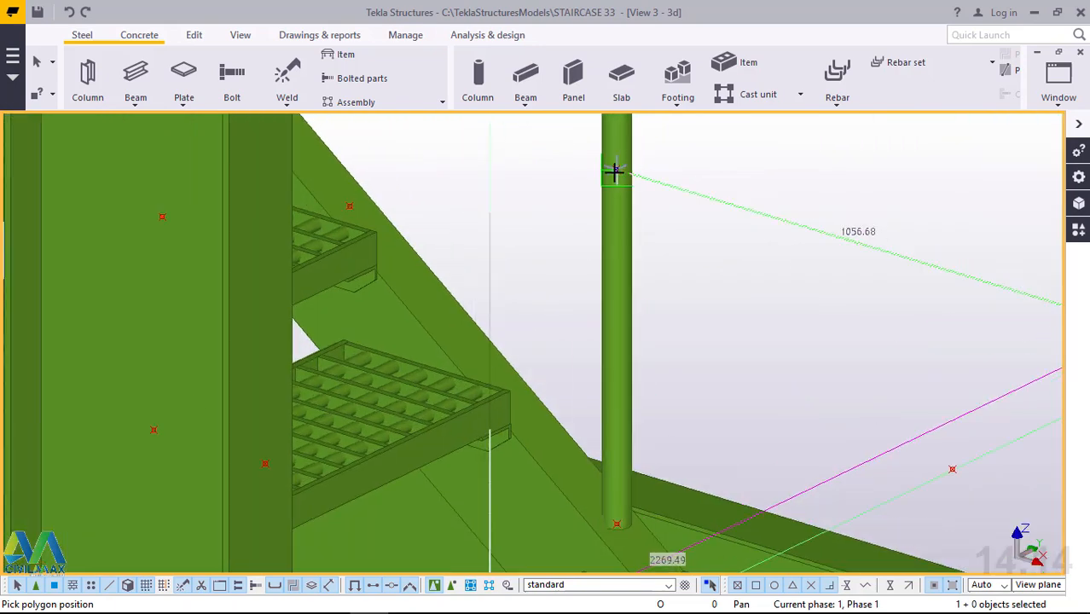
pyautogui.click(615, 170)
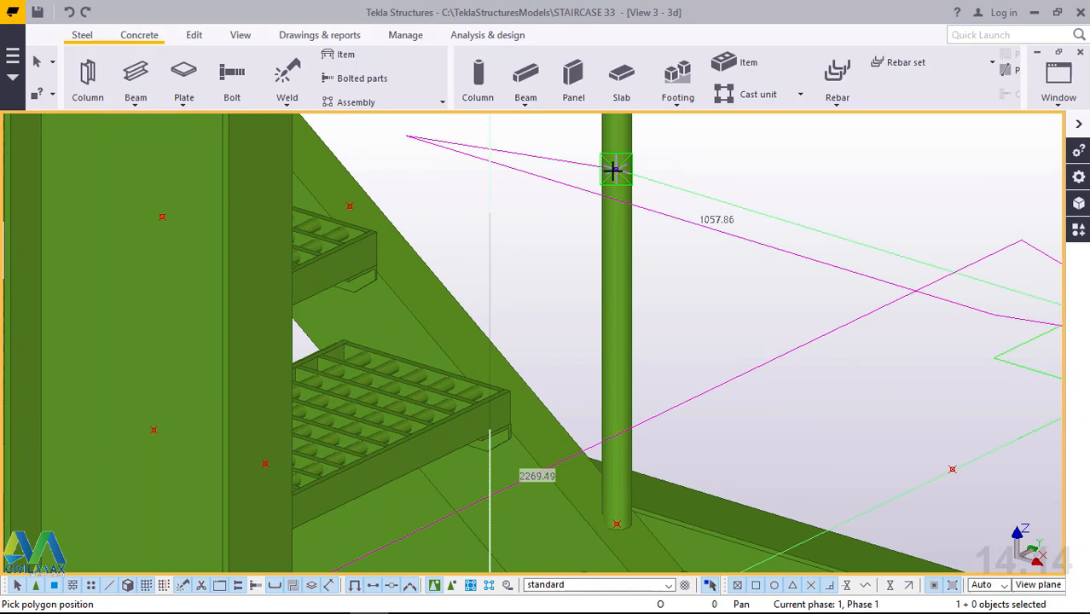
pyautogui.middleClick(613, 170)
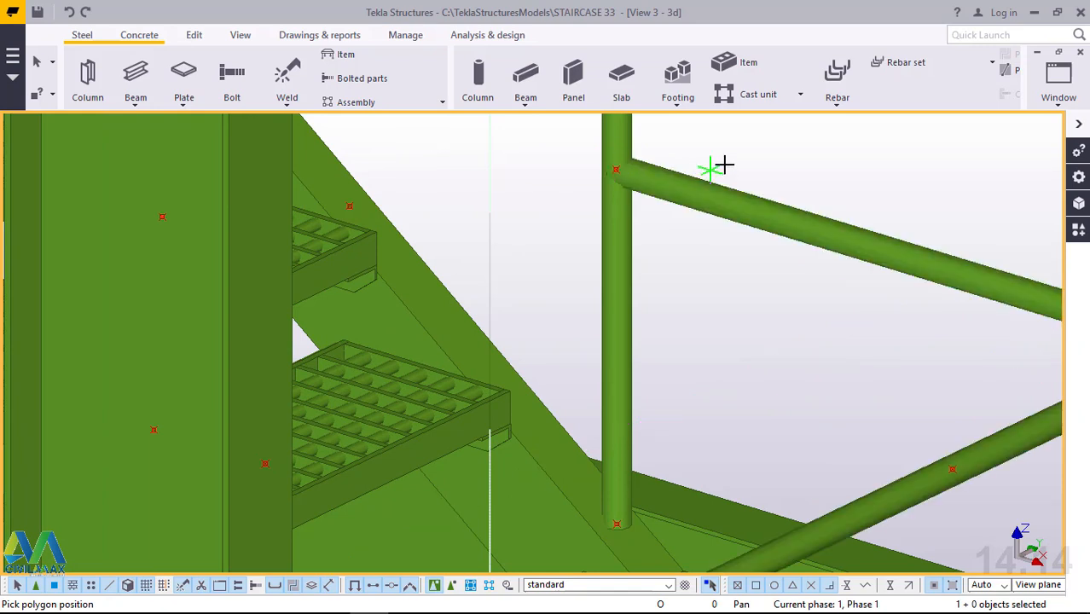
pyautogui.rightClick(758, 150)
pyautogui.click(817, 160)
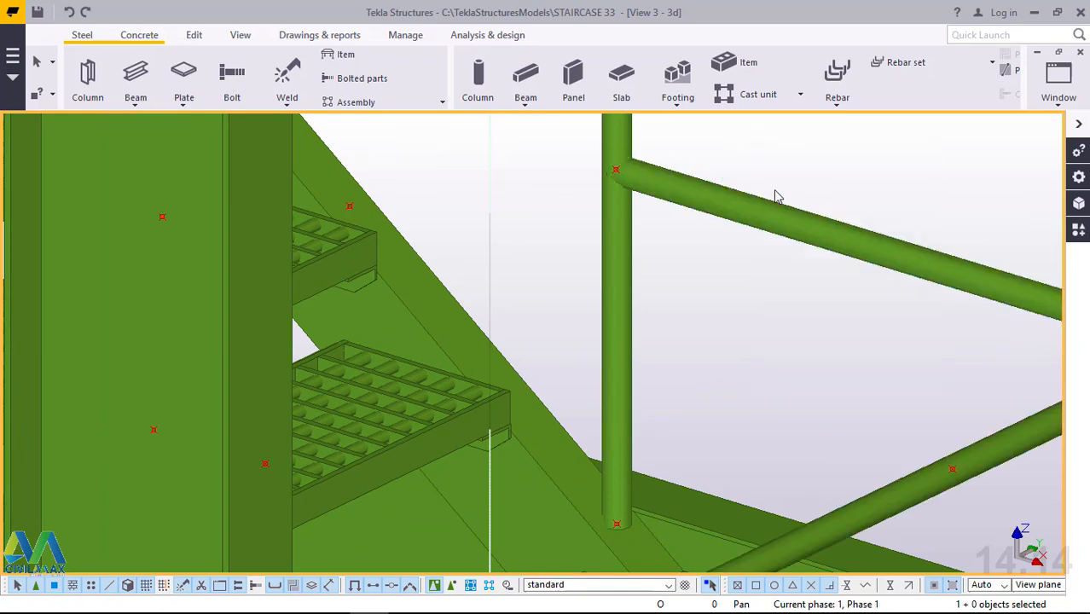
# Examine the new handrail along the lowest flight and around the first landing from several sides.
pyautogui.scroll(-5, 752, 237)
pyautogui.scroll(-3, 752, 243)
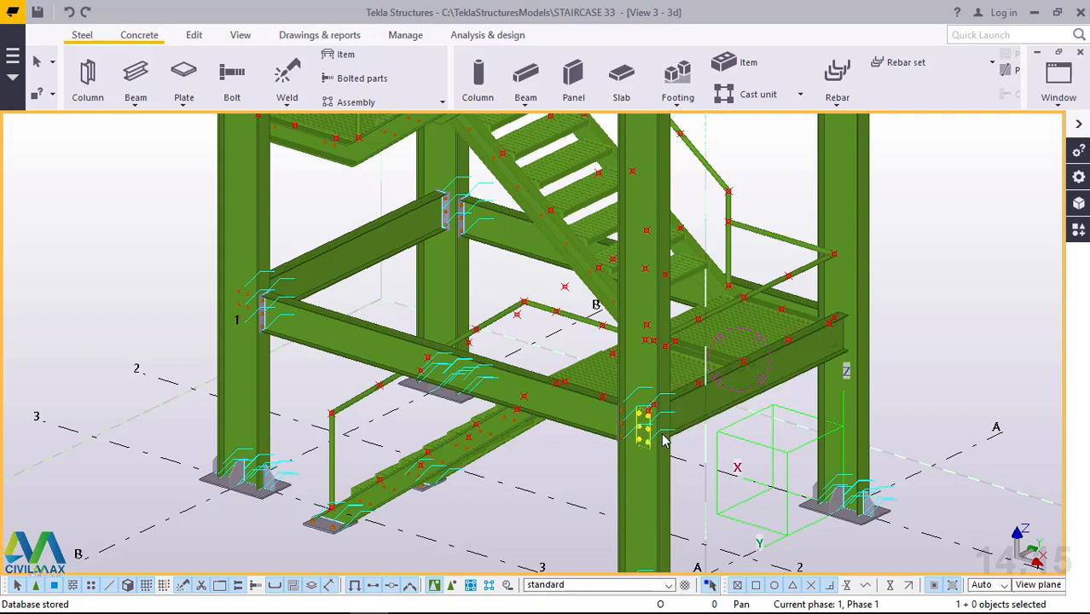
pyautogui.moveTo(655, 435)
pyautogui.keyDown('ctrl'); pyautogui.mouseDown(button='middle')
pyautogui.moveTo(646, 438)
pyautogui.moveTo(675, 442)
pyautogui.mouseUp(button='middle'); pyautogui.keyUp('ctrl')
pyautogui.scroll(-3, 635, 407)
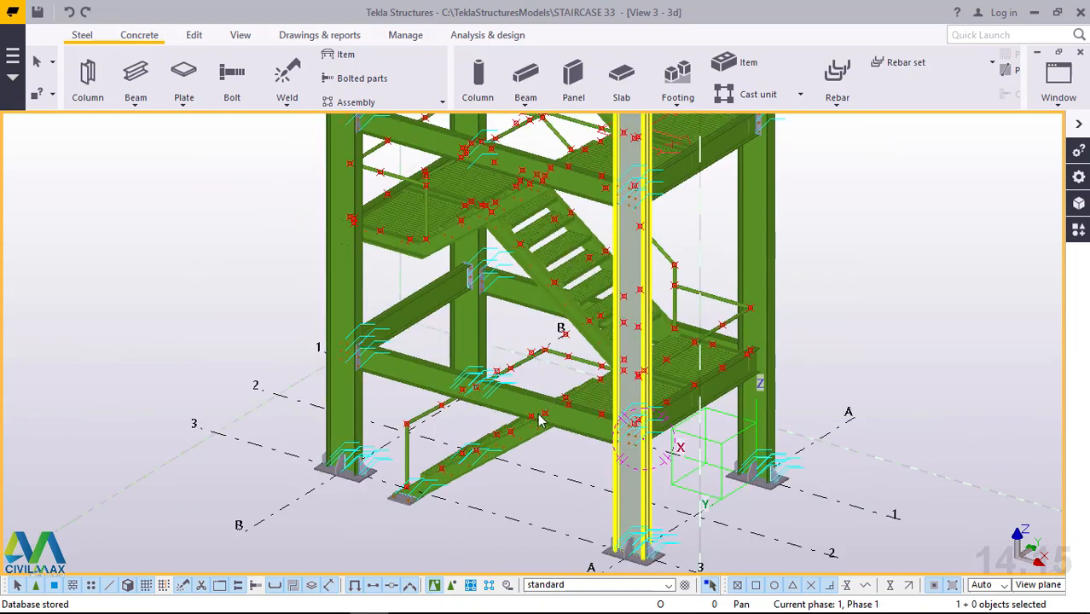
pyautogui.scroll(2, 467, 416)
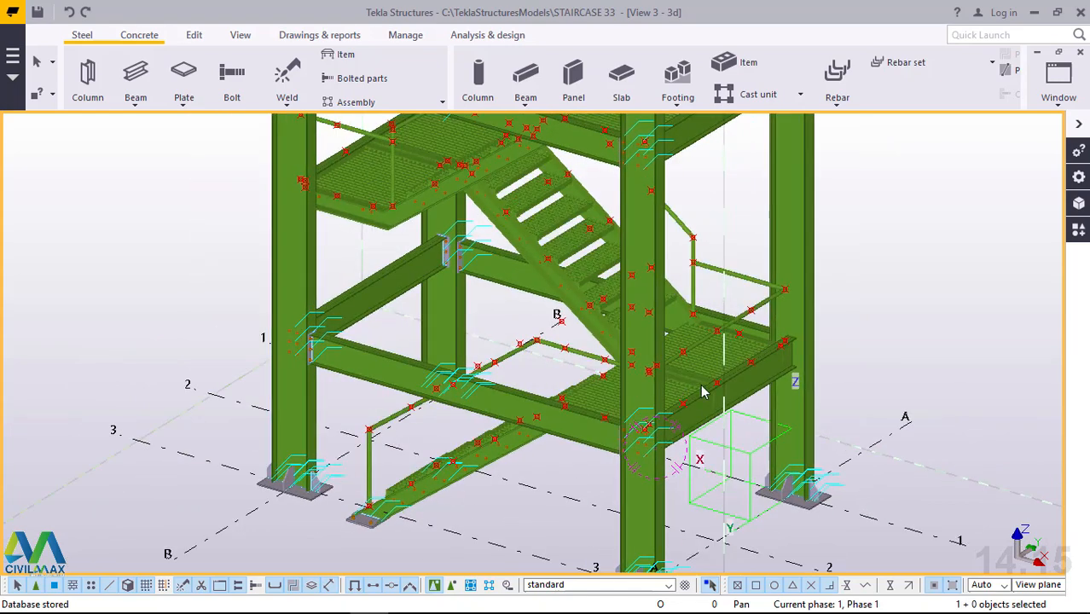
pyautogui.keyDown('ctrl'); pyautogui.moveTo(505, 421); pyautogui.dragTo(927, 365, button='middle'); pyautogui.keyUp('ctrl')
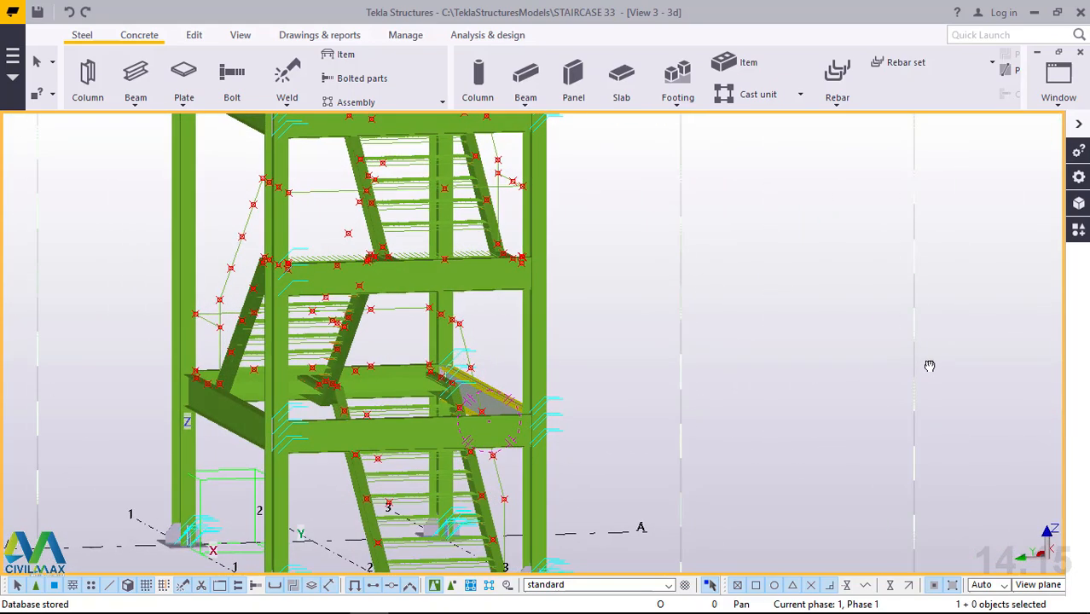
pyautogui.scroll(-2, 452, 372)
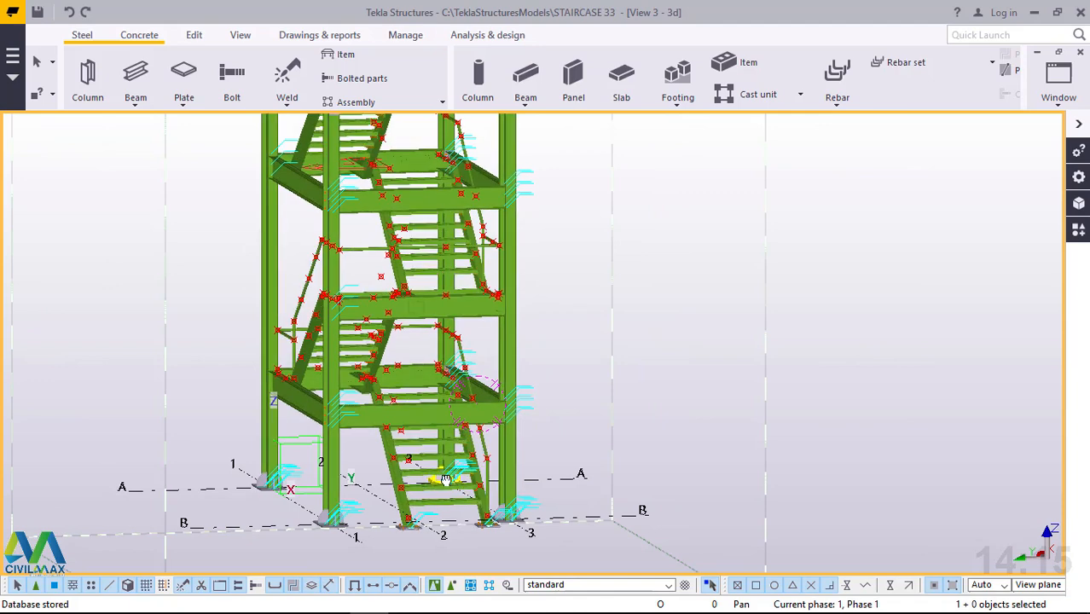
pyautogui.keyDown('ctrl'); pyautogui.moveTo(454, 482); pyautogui.dragTo(258, 499, button='middle'); pyautogui.keyUp('ctrl')
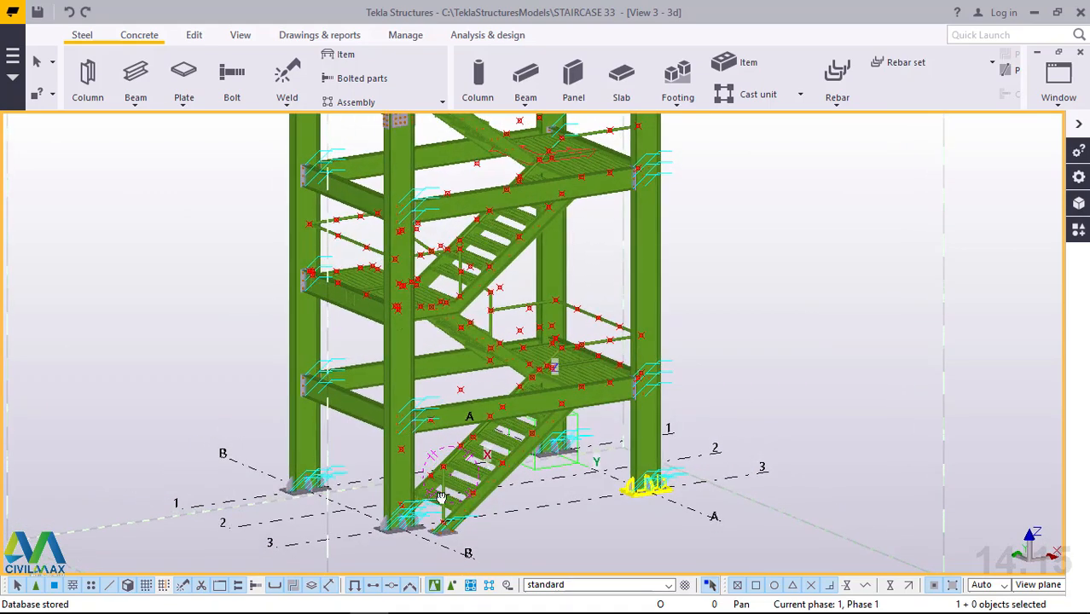
# Start a polybeam at the foot of the lowest flight's inner stringer and run it 800 mm vertically upward.
pyautogui.scroll(3, 440, 497)
pyautogui.scroll(1, 692, 256)
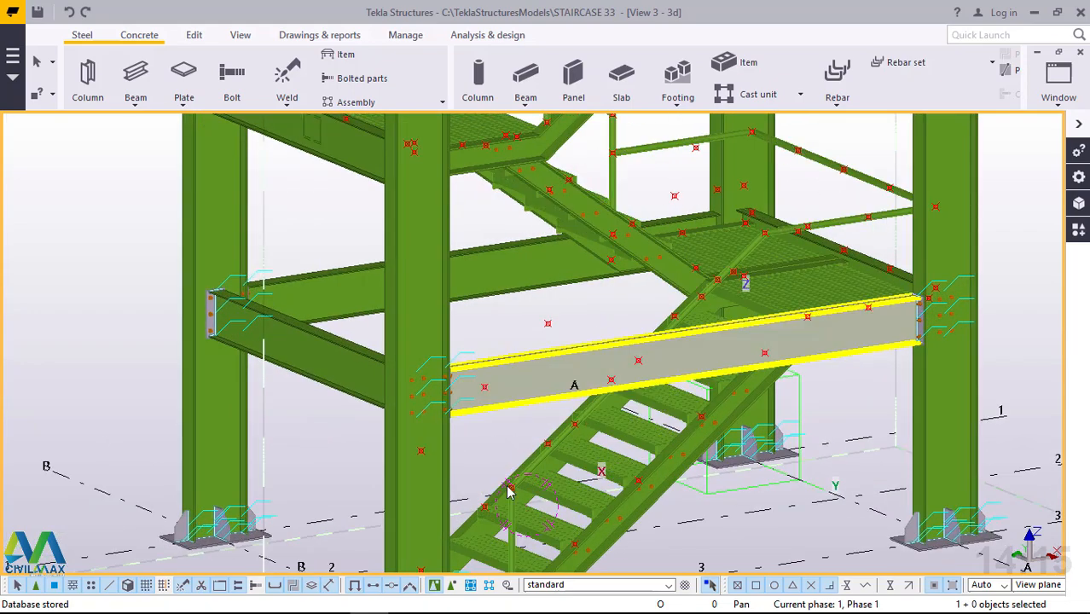
pyautogui.scroll(2, 490, 470)
pyautogui.keyDown('ctrl'); pyautogui.moveTo(546, 465); pyautogui.dragTo(678, 407, button='middle'); pyautogui.keyUp('ctrl')
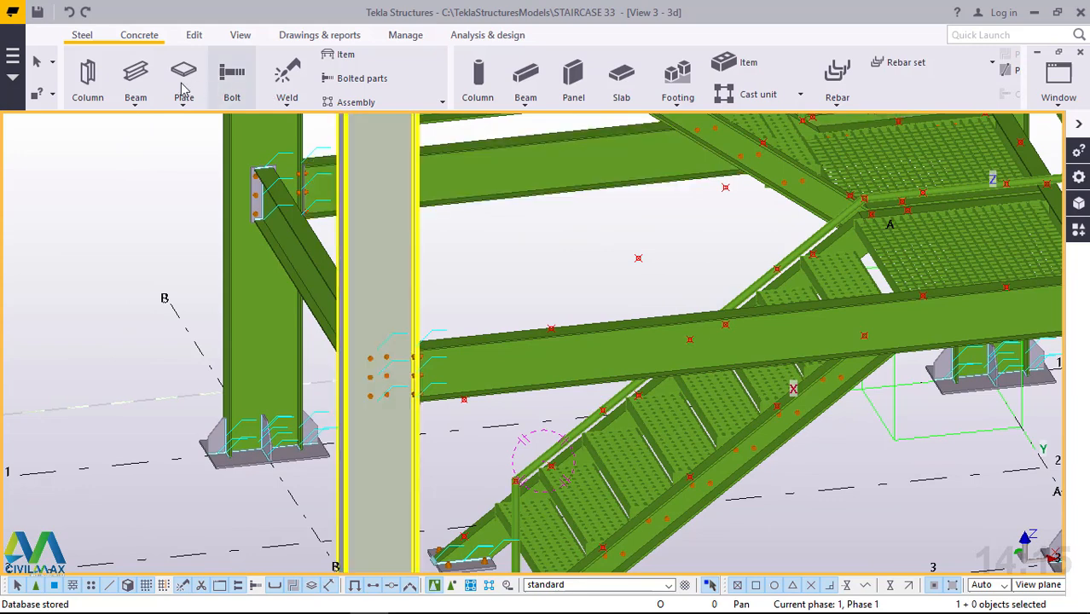
pyautogui.click(135, 102)
pyautogui.click(153, 161)
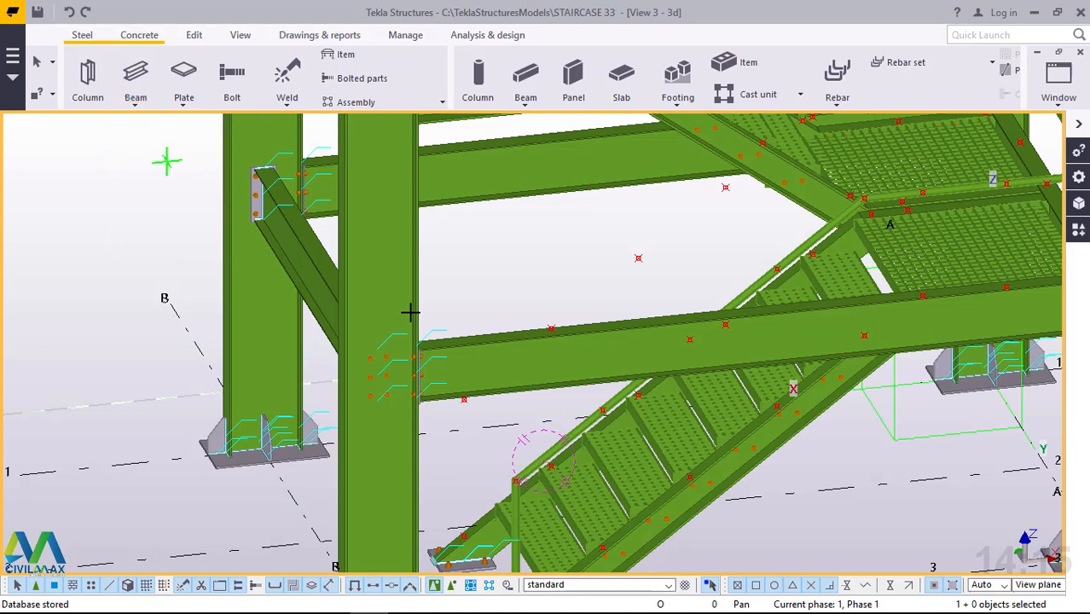
pyautogui.scroll(1, 461, 533)
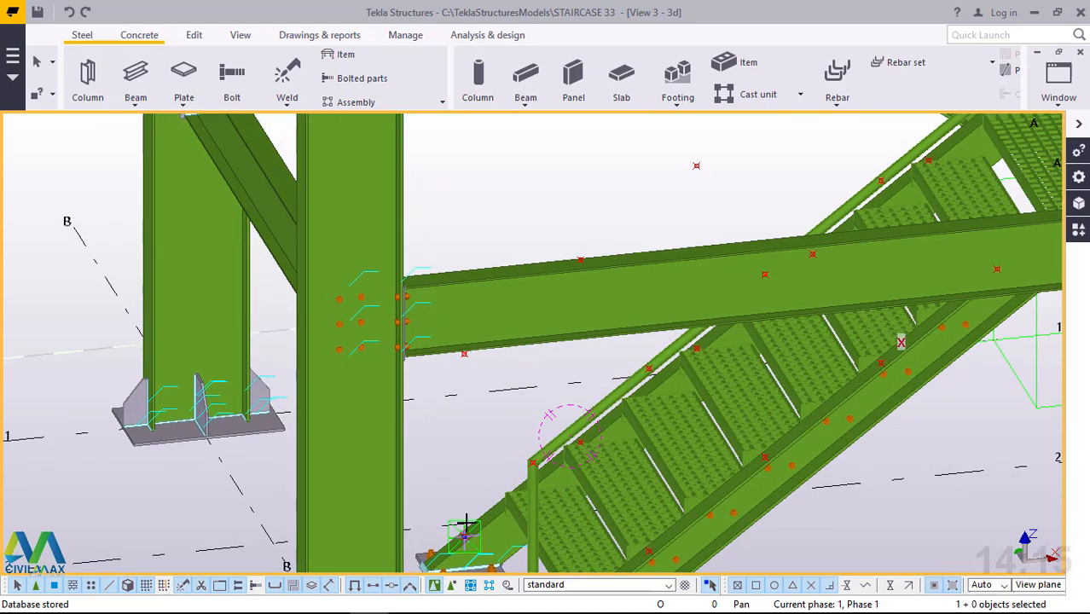
pyautogui.scroll(2, 466, 532)
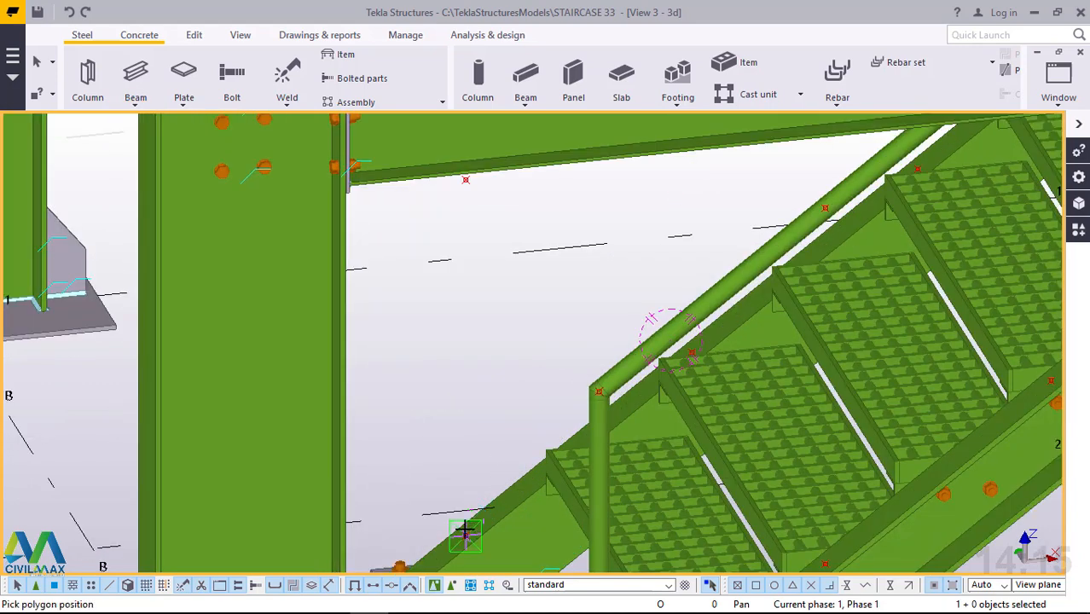
pyautogui.scroll(-1, 465, 533)
pyautogui.click(464, 530)
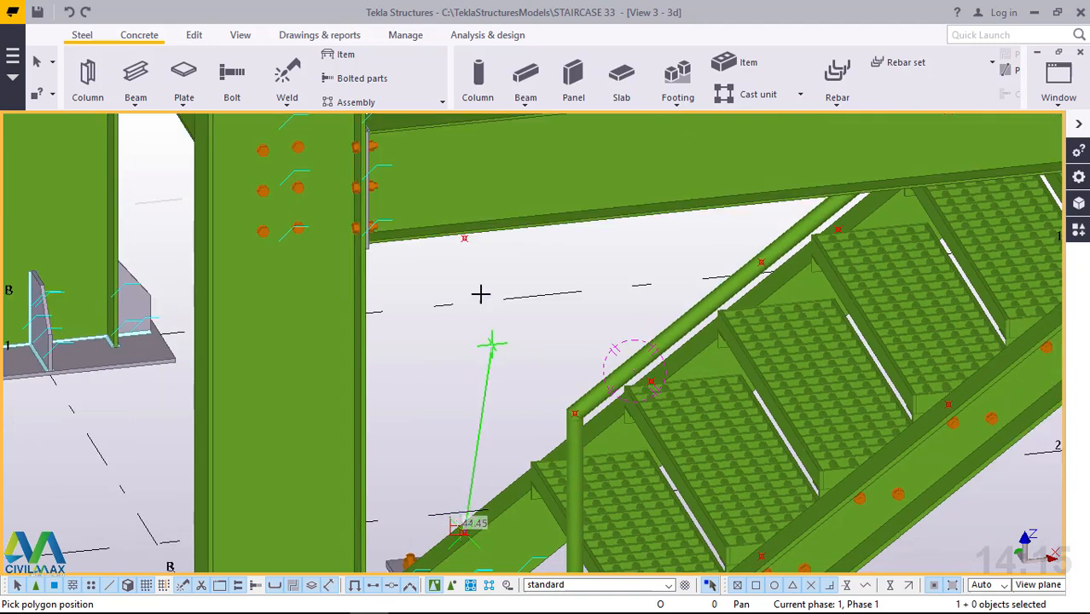
pyautogui.click(468, 239)
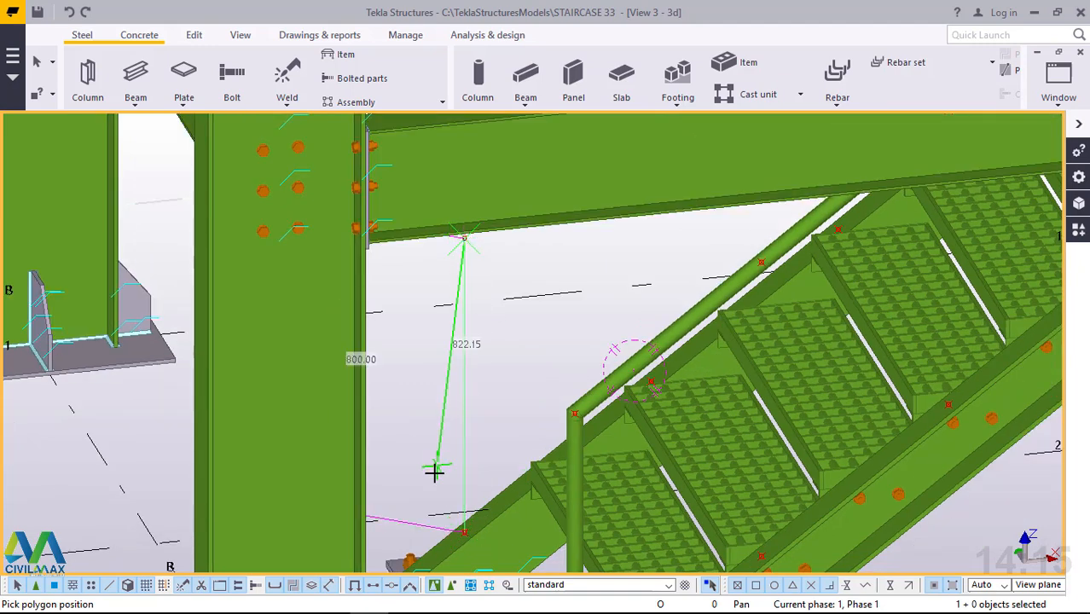
# Extend the polybeam 2400 mm up the lowest flight to the point above the inner stringer's upper end.
pyautogui.scroll(-3, 434, 471)
pyautogui.scroll(-3, 429, 482)
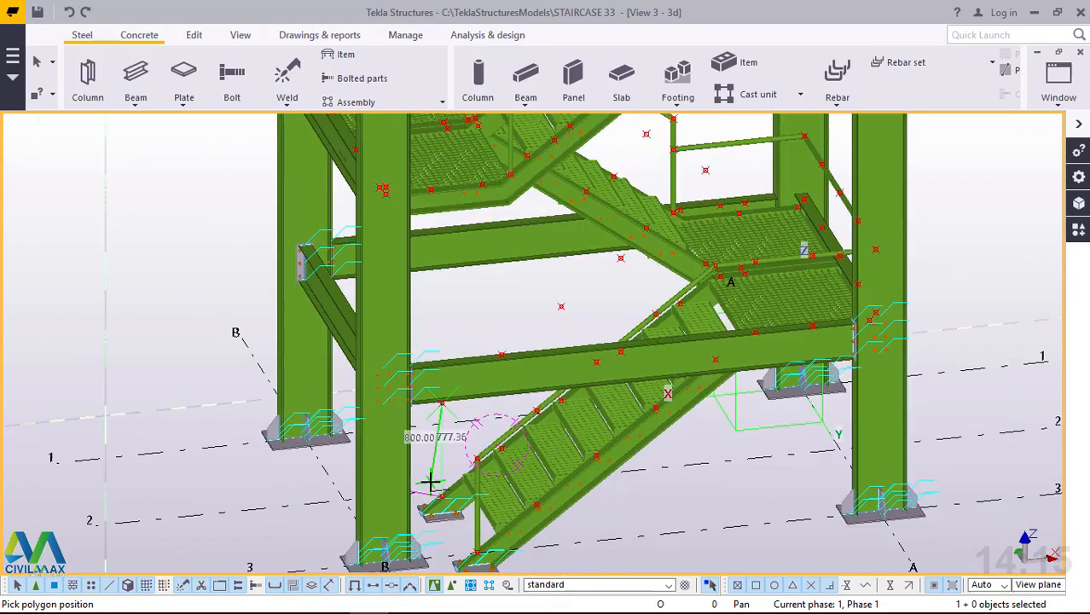
pyautogui.scroll(2, 714, 254)
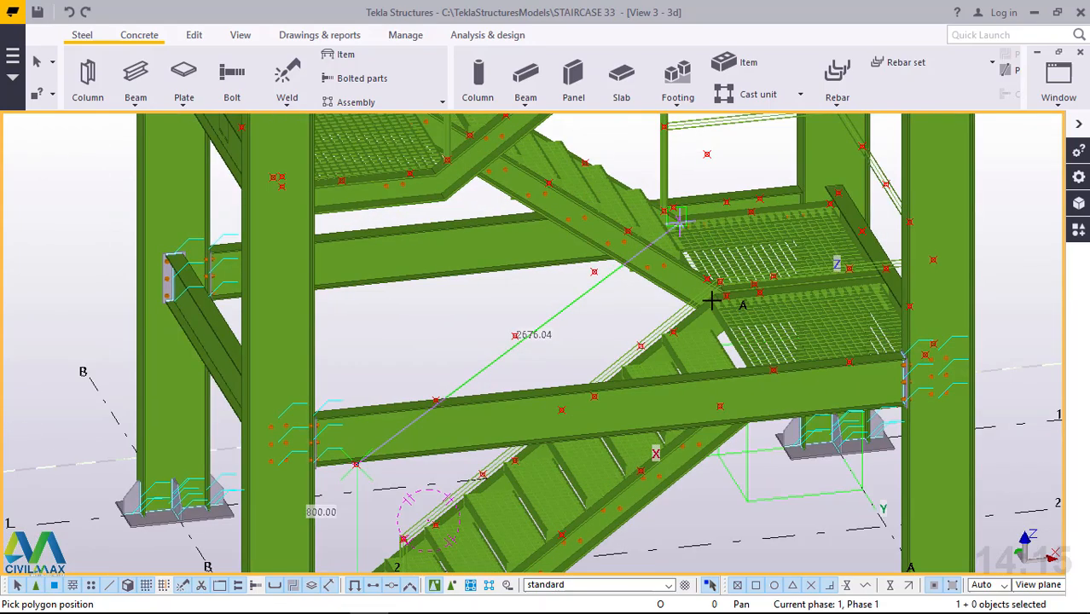
pyautogui.moveTo(708, 301); pyautogui.dragTo(581, 318, button='middle')
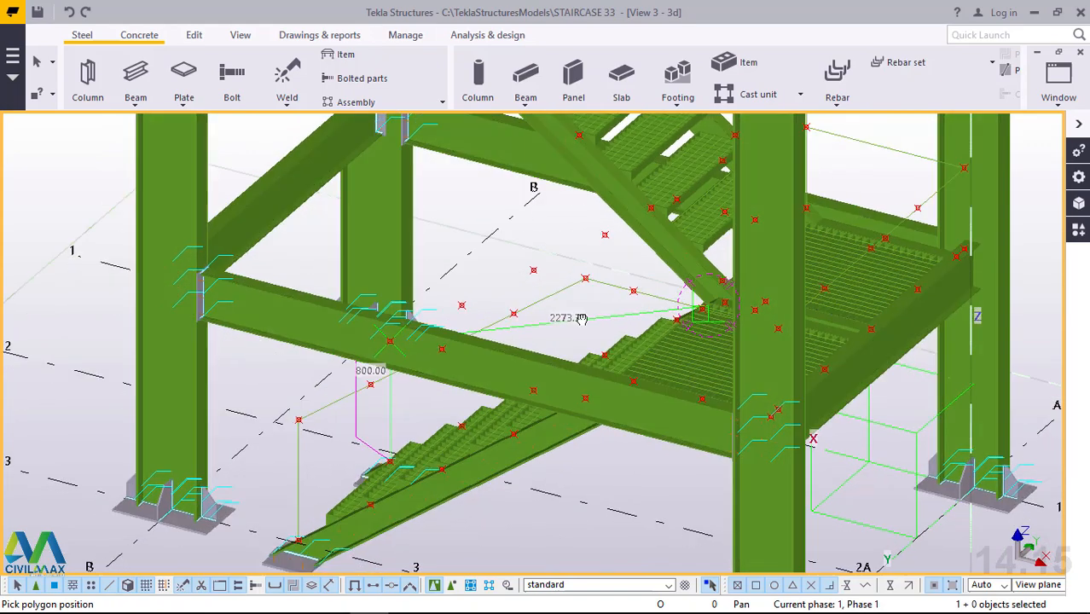
pyautogui.scroll(2, 703, 193)
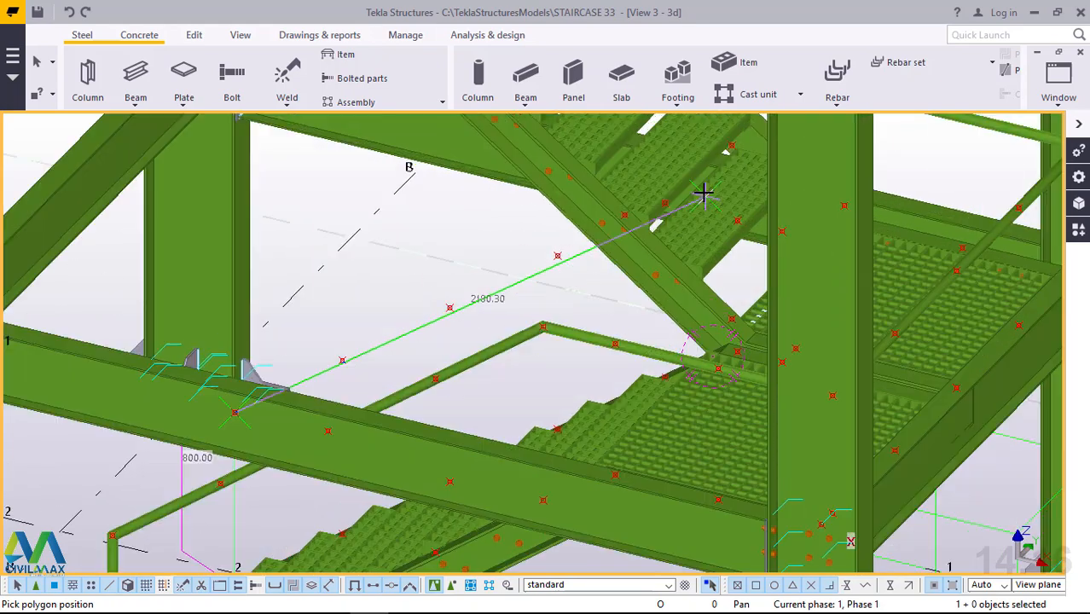
pyautogui.scroll(1, 705, 191)
pyautogui.scroll(1, 713, 200)
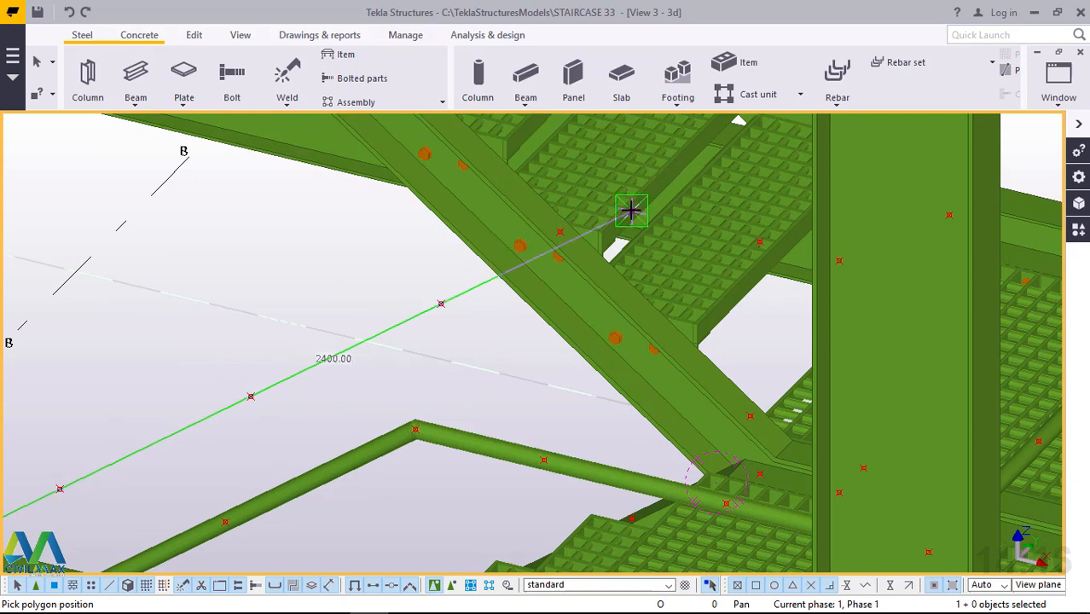
pyautogui.click(630, 210)
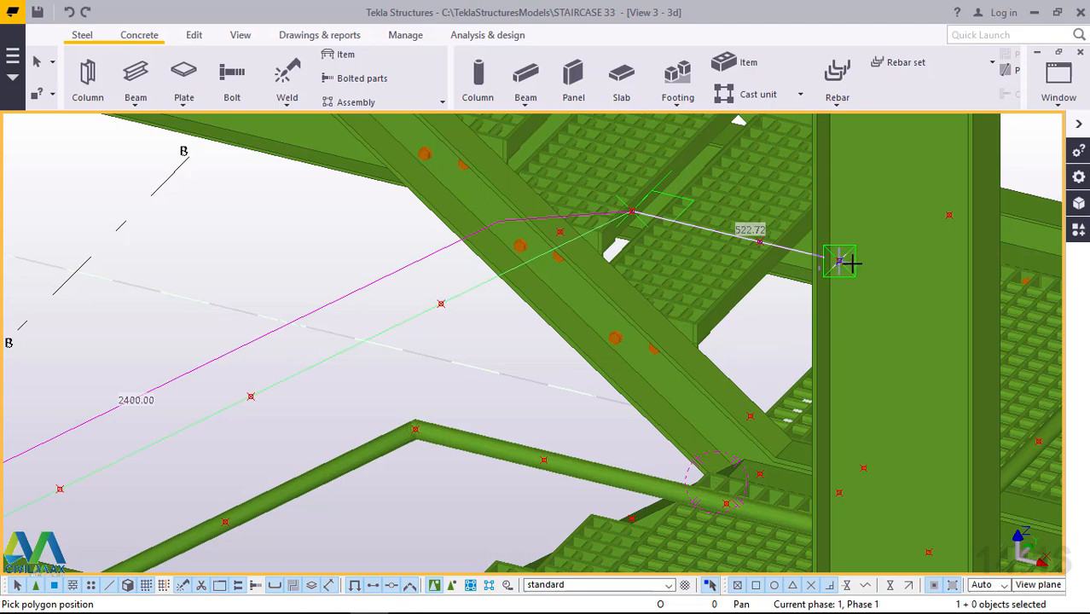
# Add a segment of about 523 mm over the first landing and end the polybeam with a vertical drop of about 603 mm.
pyautogui.keyDown('ctrl'); pyautogui.moveTo(851, 263); pyautogui.dragTo(898, 283, button='middle'); pyautogui.keyUp('ctrl')
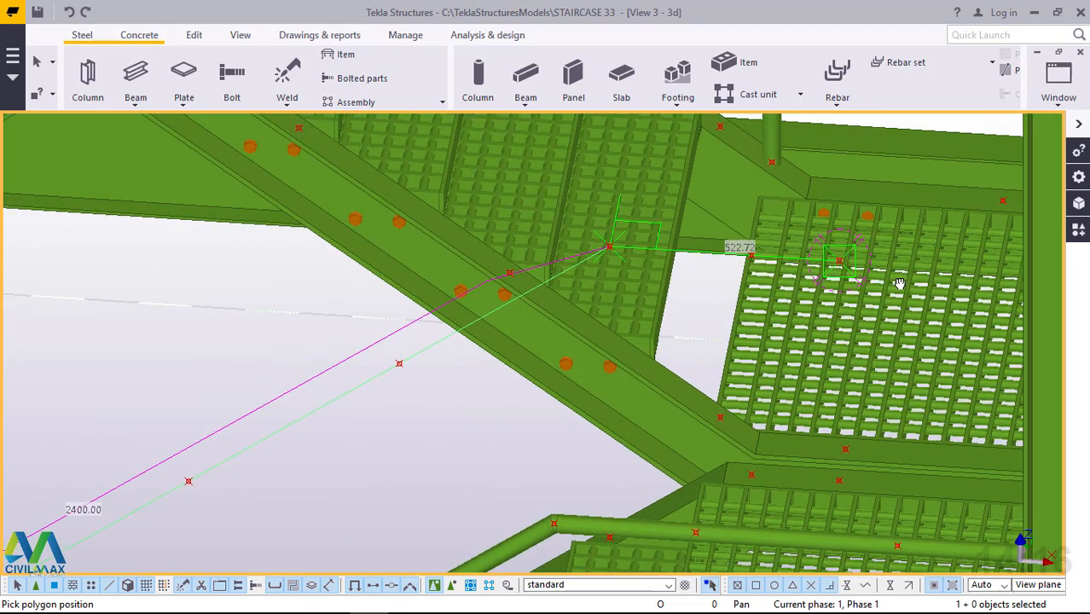
pyautogui.click(839, 261)
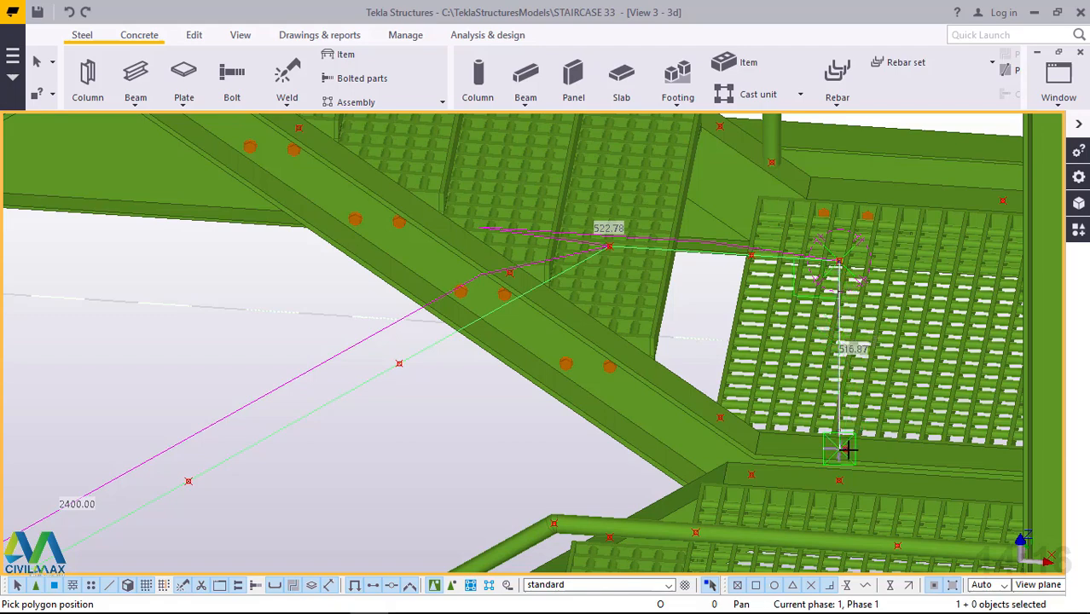
pyautogui.scroll(3, 845, 449)
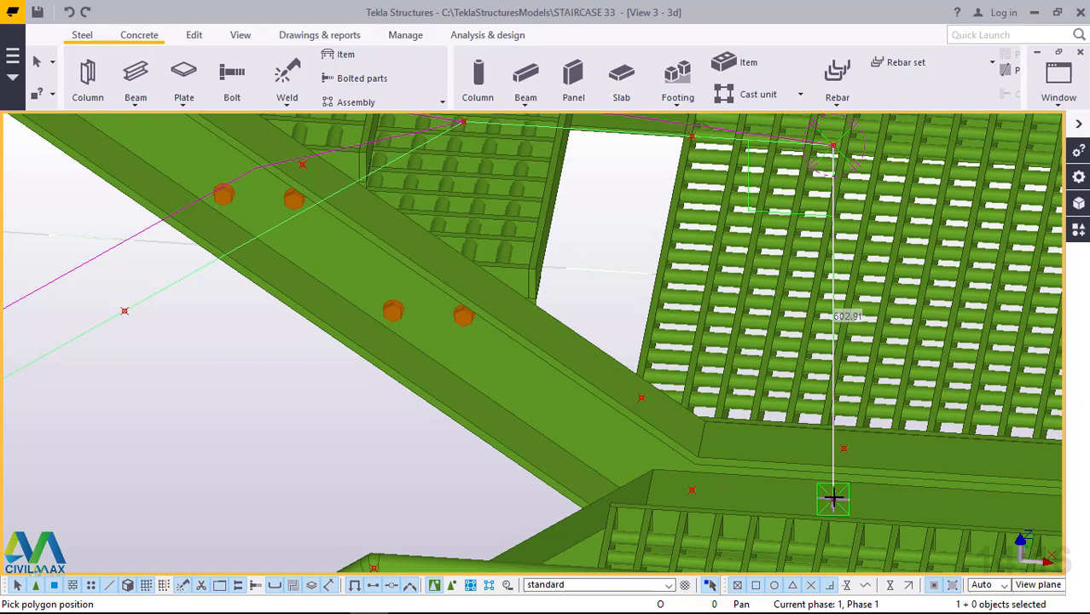
pyautogui.click(833, 498)
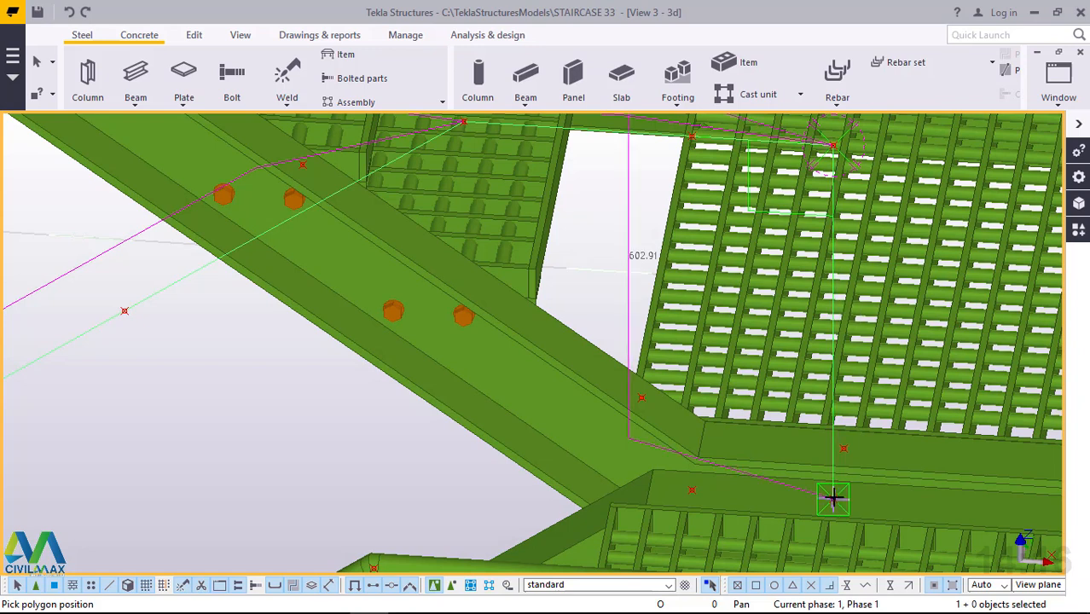
pyautogui.middleClick(833, 498)
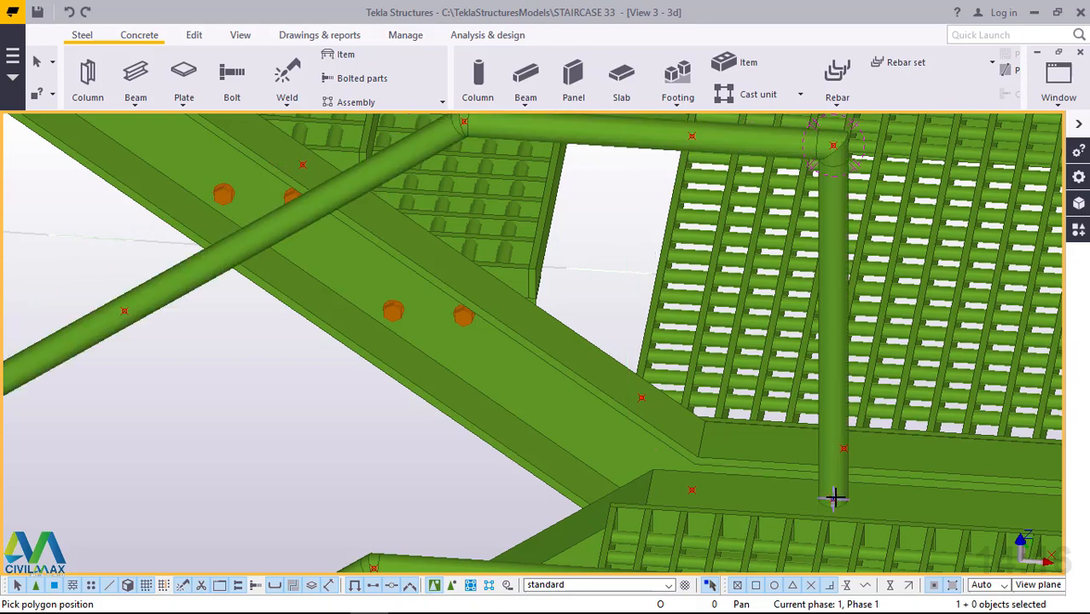
pyautogui.rightClick(834, 498)
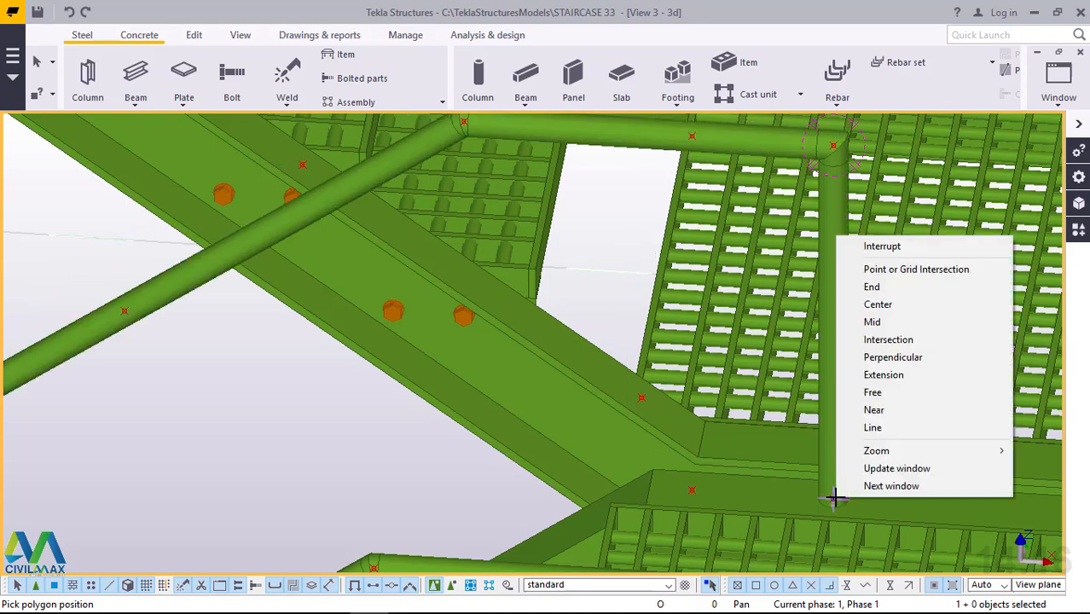
pyautogui.click(884, 246)
# Examine the new inner handrail of the lowest flight where it meets the first landing and the next flight's stringer.
pyautogui.scroll(-8, 767, 290)
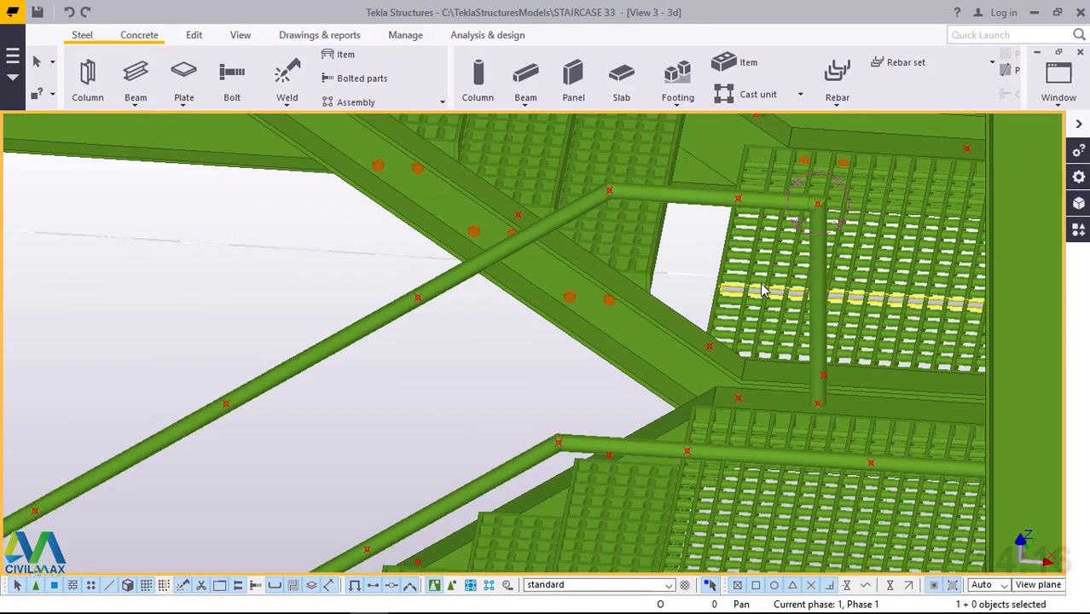
pyautogui.scroll(1, 797, 291)
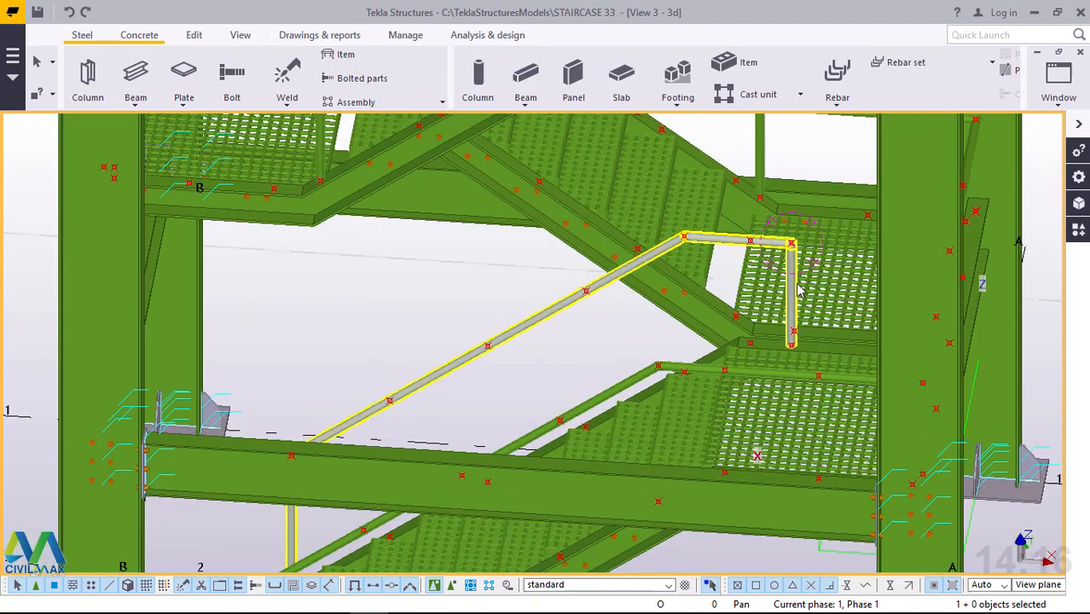
pyautogui.scroll(4, 801, 280)
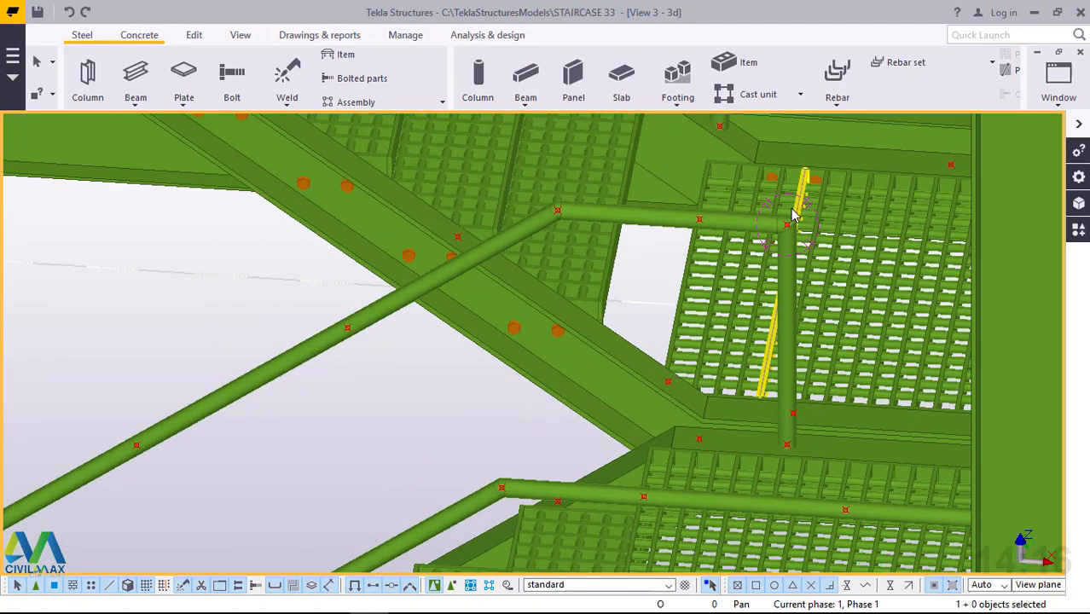
pyautogui.scroll(5, 787, 243)
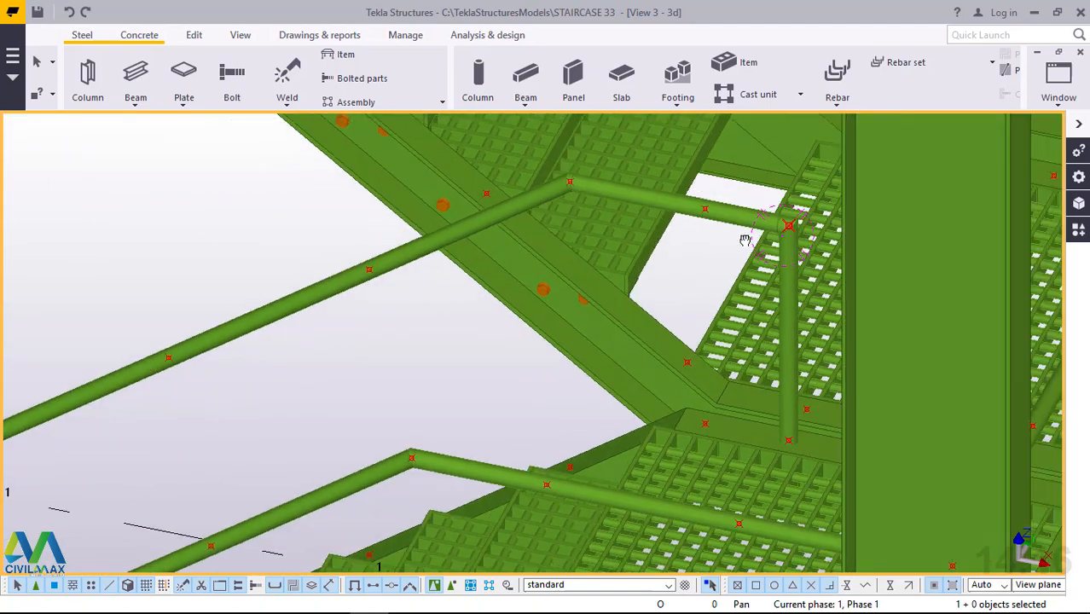
pyautogui.scroll(1, 717, 278)
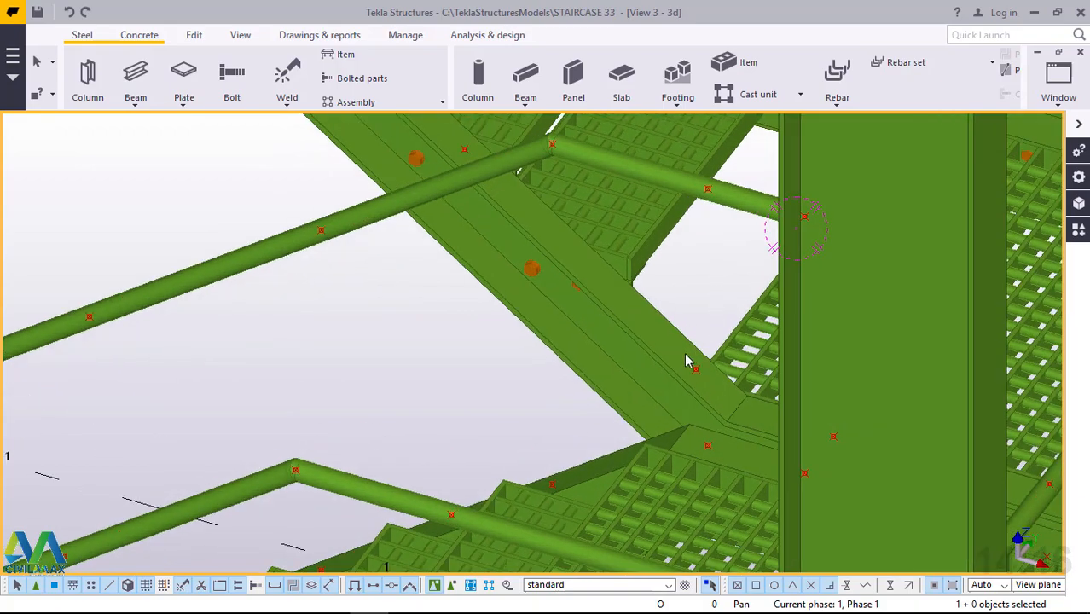
pyautogui.scroll(-6, 685, 360)
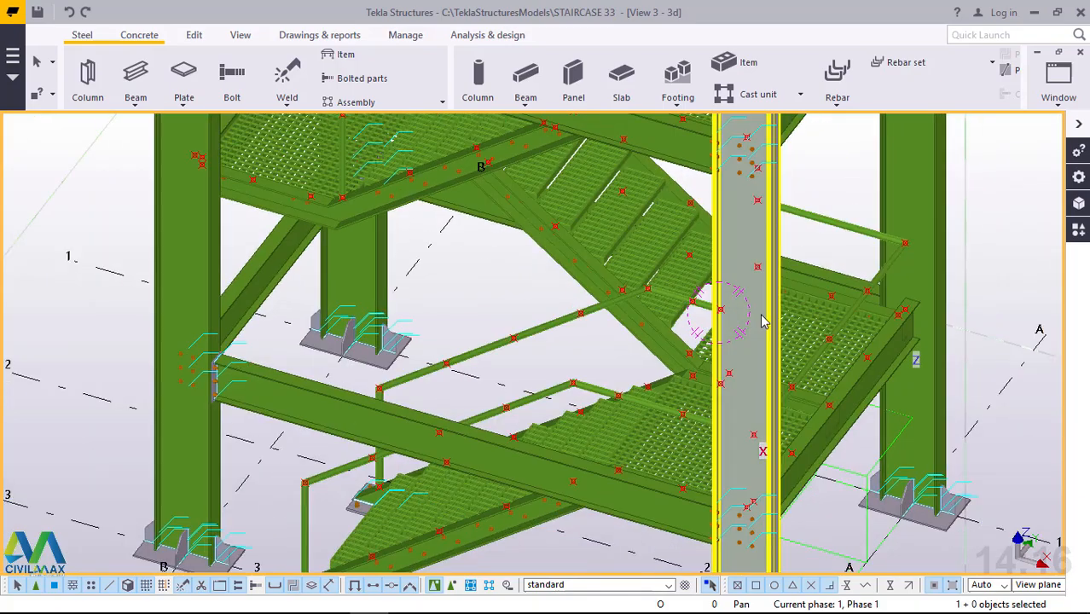
pyautogui.keyDown('ctrl'); pyautogui.moveTo(762, 320); pyautogui.dragTo(853, 313, button='middle'); pyautogui.keyUp('ctrl')
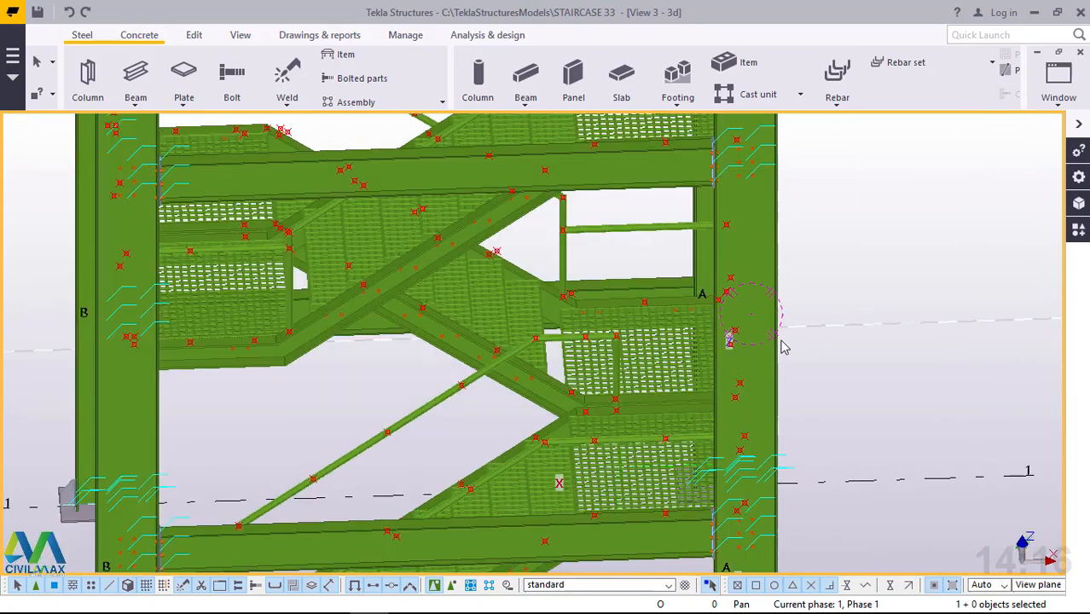
# Start a new polybeam at the foot of the second flight's inner stringer and run it 800 mm vertically upward.
pyautogui.scroll(1, 626, 383)
pyautogui.scroll(3, 550, 407)
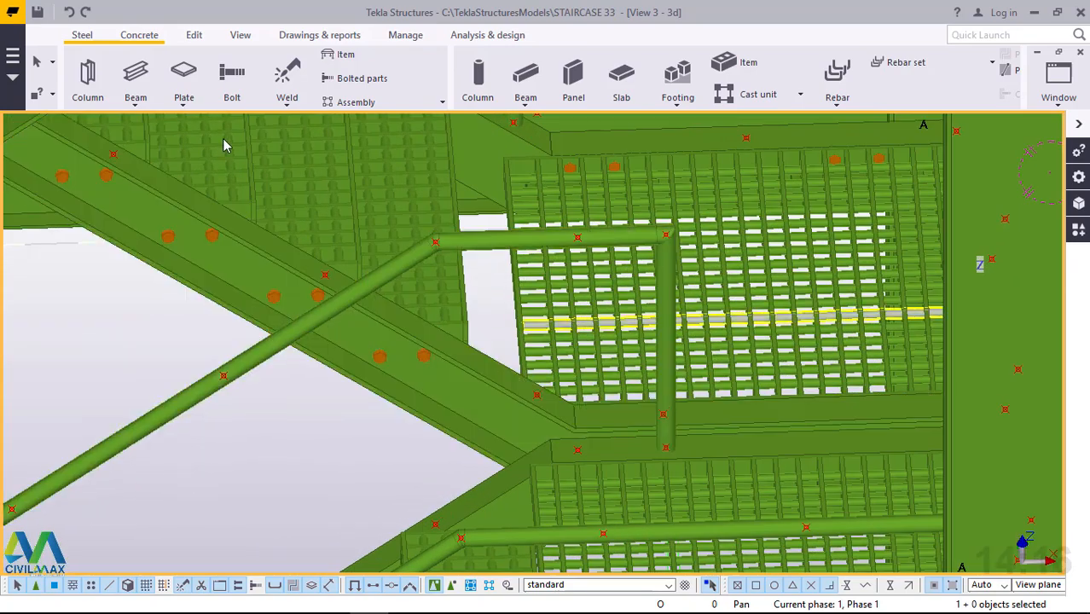
pyautogui.click(135, 101)
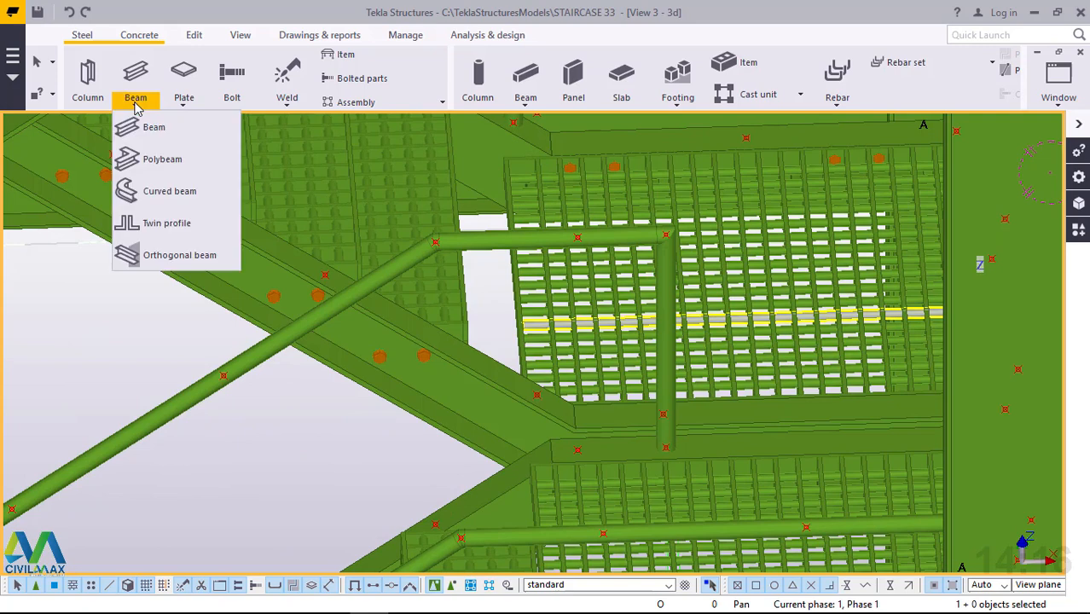
pyautogui.click(159, 159)
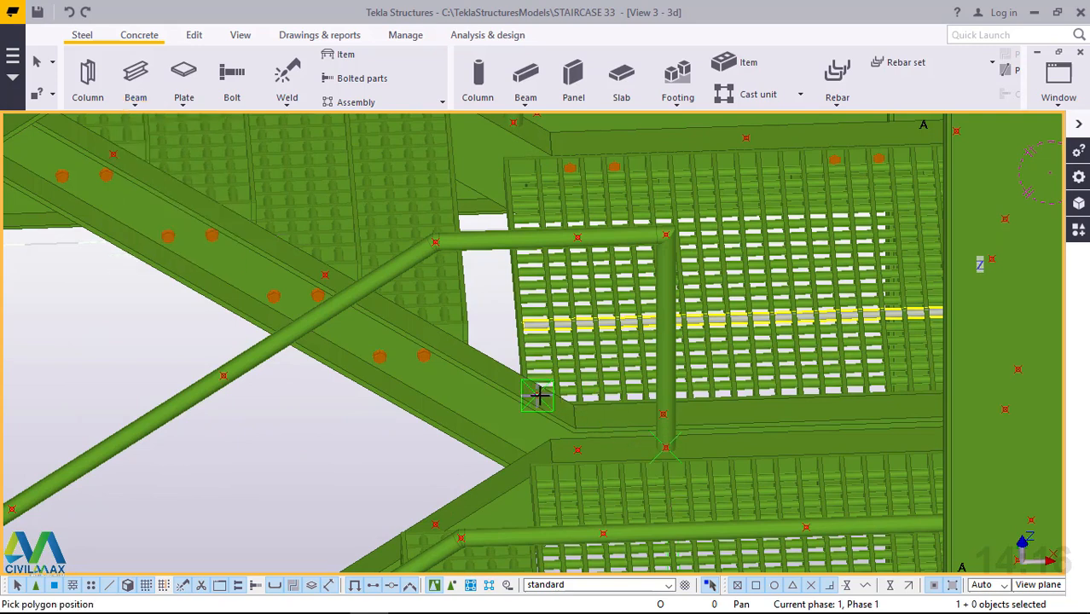
pyautogui.scroll(-4, 585, 456)
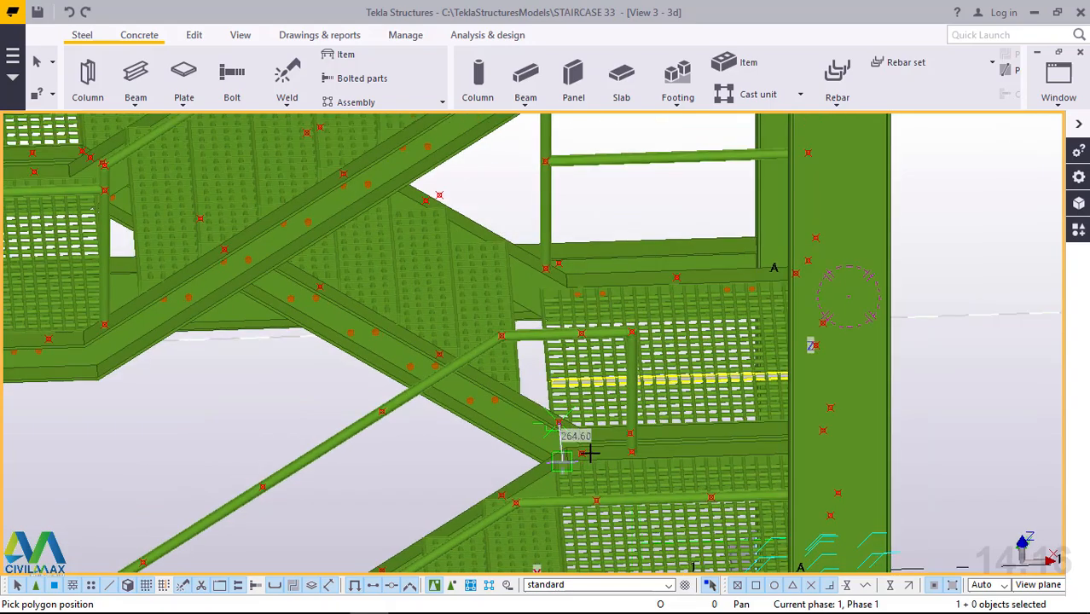
pyautogui.keyDown('ctrl'); pyautogui.moveTo(589, 455); pyautogui.dragTo(642, 393, button='middle'); pyautogui.keyUp('ctrl')
pyautogui.scroll(4, 555, 239)
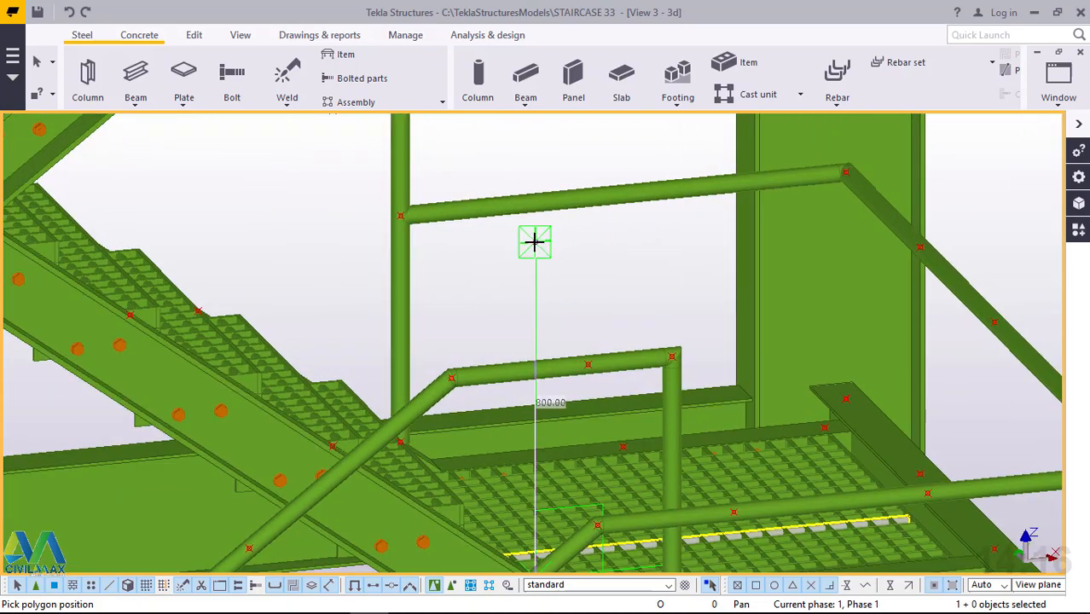
pyautogui.click(535, 242)
# Extend the polybeam about 2294 mm up the second flight to the point above the inner stringer's upper end.
pyautogui.scroll(-2, 663, 391)
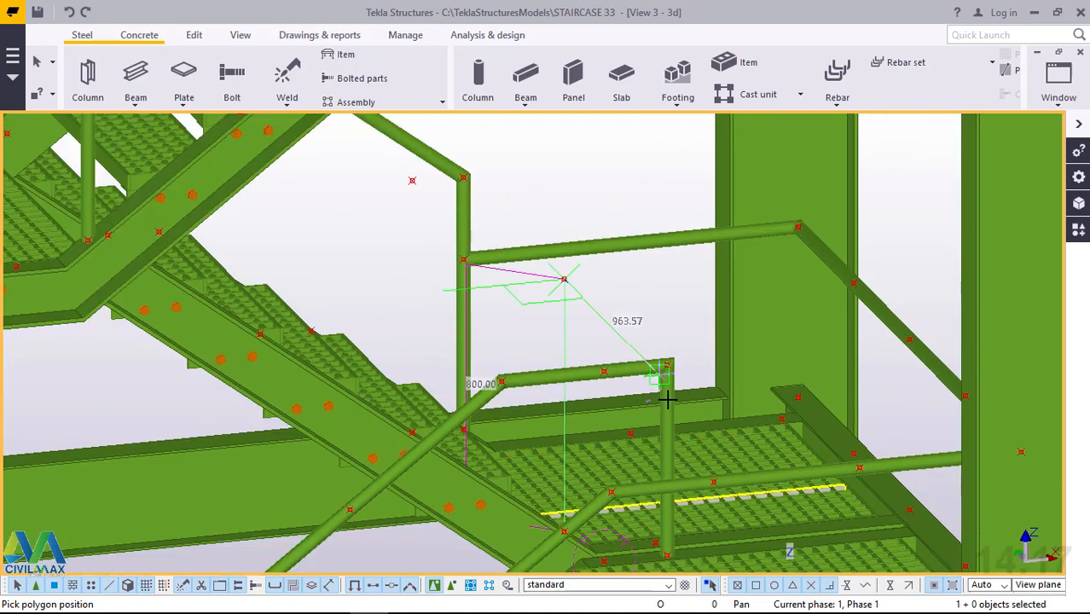
pyautogui.scroll(-3, 668, 398)
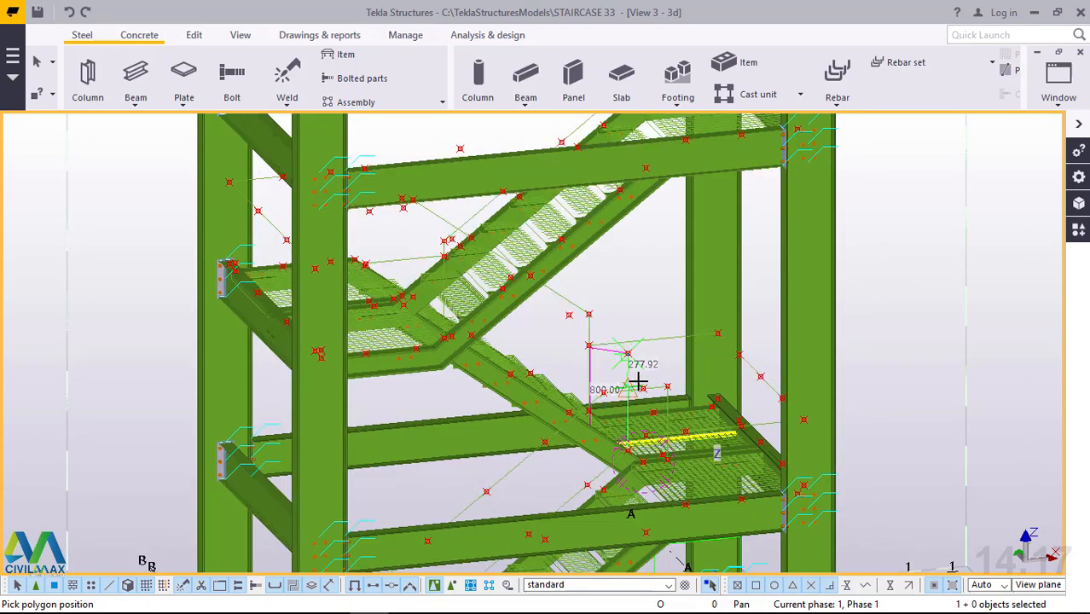
pyautogui.keyDown('ctrl'); pyautogui.moveTo(619, 385); pyautogui.dragTo(206, 382, button='middle'); pyautogui.keyUp('ctrl')
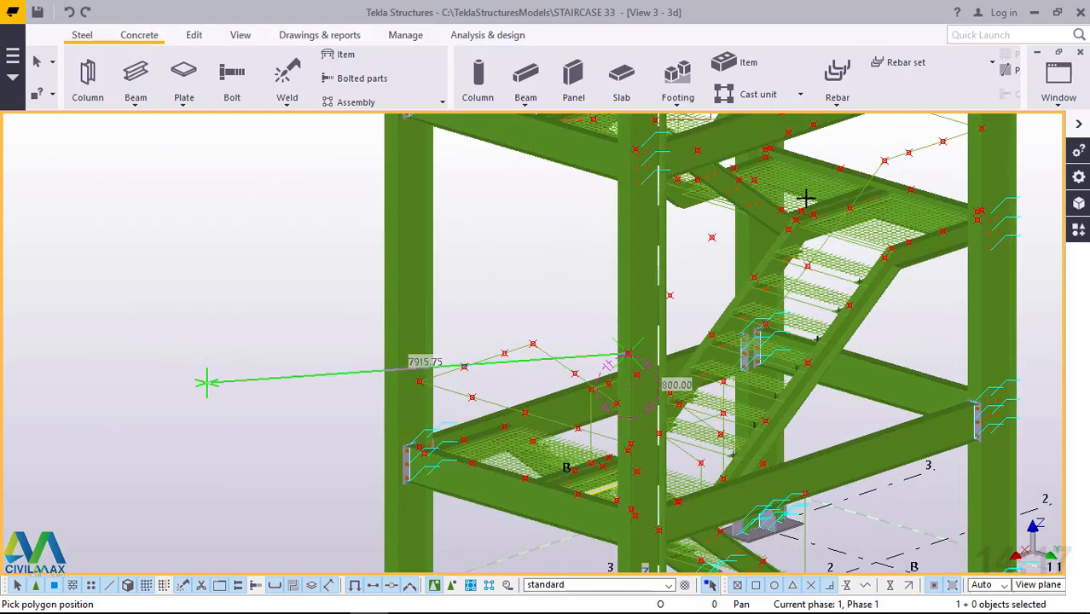
pyautogui.scroll(5, 805, 198)
pyautogui.scroll(2, 806, 196)
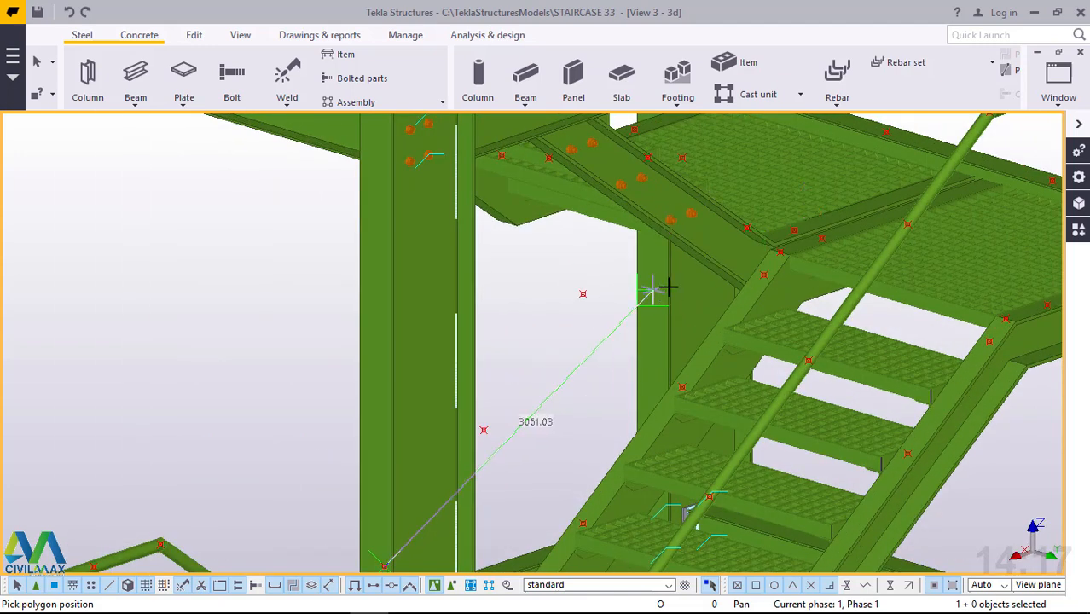
pyautogui.scroll(-2, 668, 287)
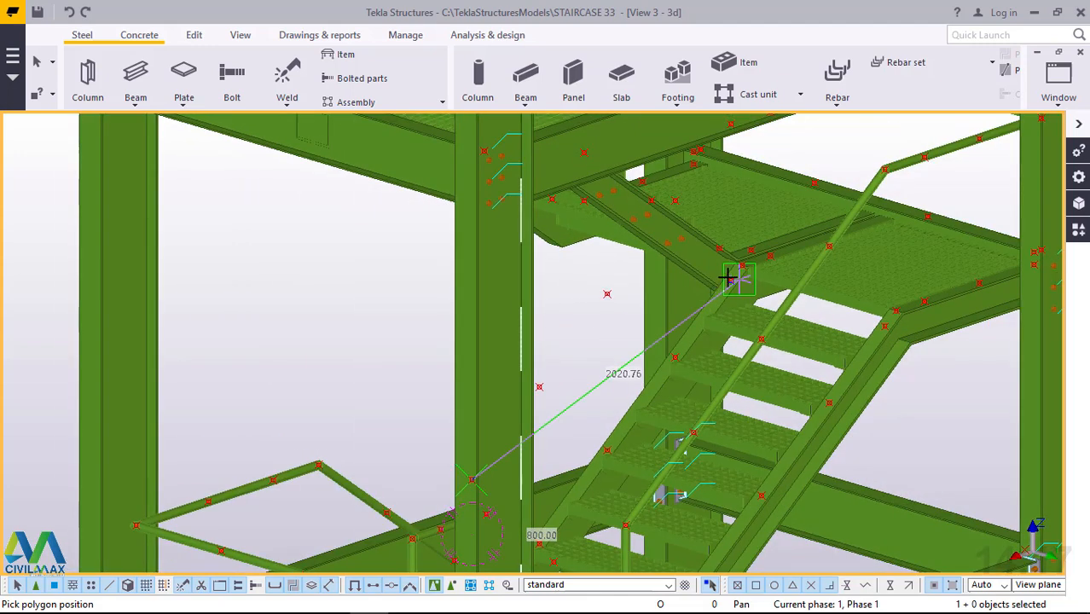
pyautogui.moveTo(721, 271); pyautogui.dragTo(500, 326, button='middle')
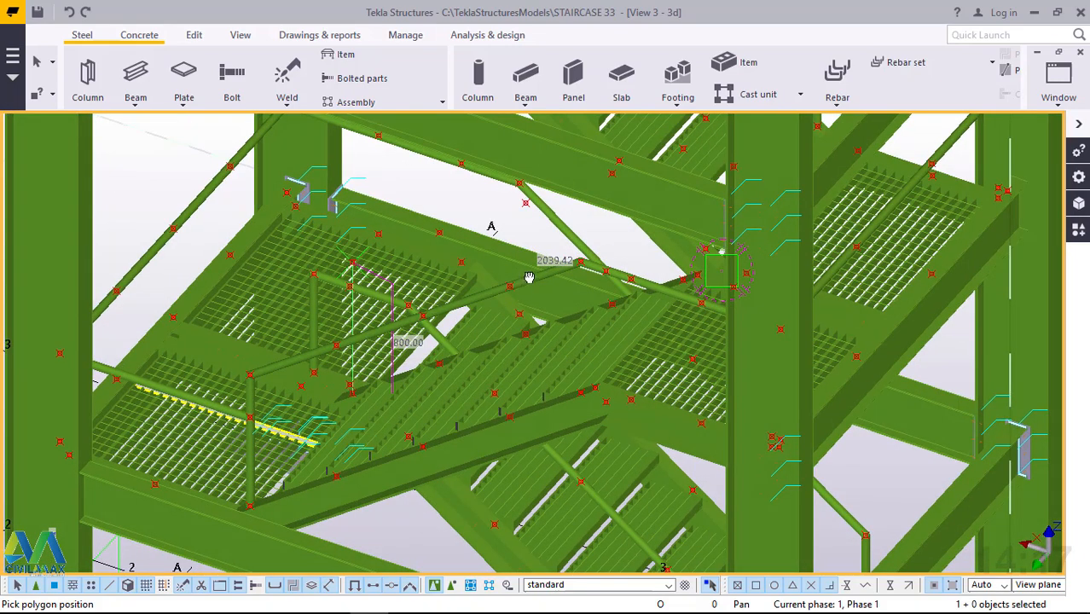
pyautogui.keyDown('ctrl'); pyautogui.moveTo(528, 277); pyautogui.dragTo(648, 252, button='middle'); pyautogui.keyUp('ctrl')
pyautogui.scroll(-1, 690, 396)
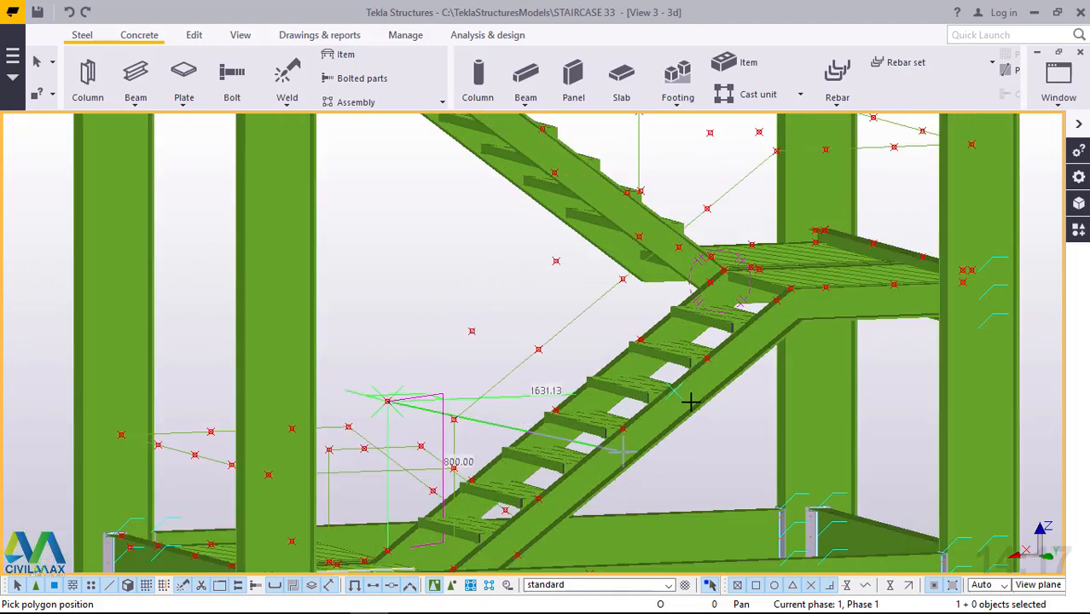
pyautogui.scroll(-1, 714, 329)
pyautogui.scroll(3, 706, 188)
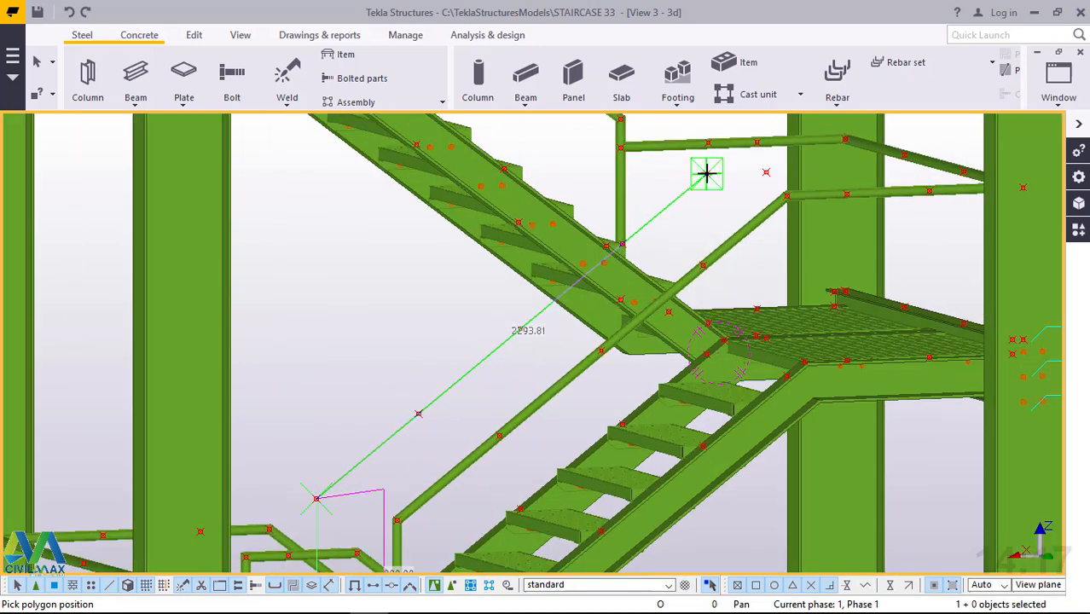
pyautogui.click(742, 173)
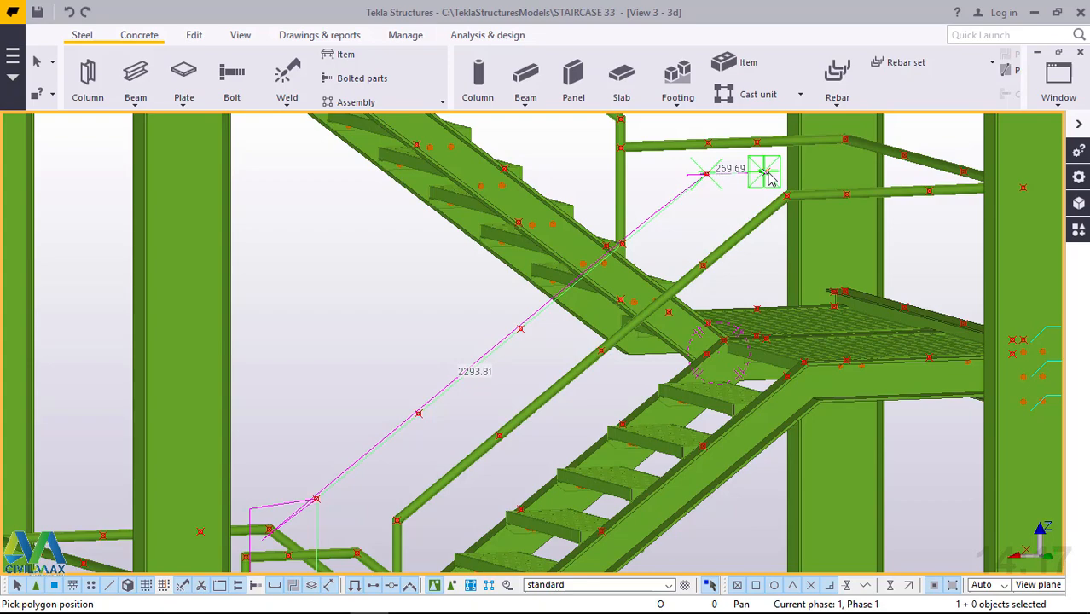
# Add a segment of about 270 mm over the second landing and end the polybeam with a vertical drop of about 737 mm.
pyautogui.keyDown('ctrl'); pyautogui.moveTo(771, 189); pyautogui.dragTo(764, 287, button='middle'); pyautogui.keyUp('ctrl')
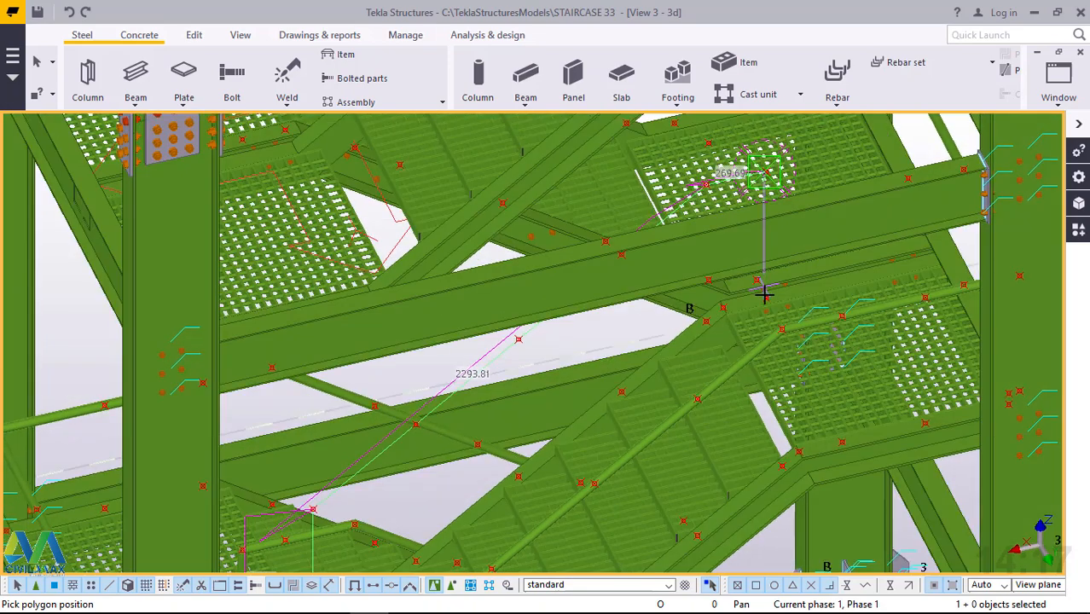
pyautogui.scroll(2, 763, 288)
pyautogui.scroll(3, 770, 296)
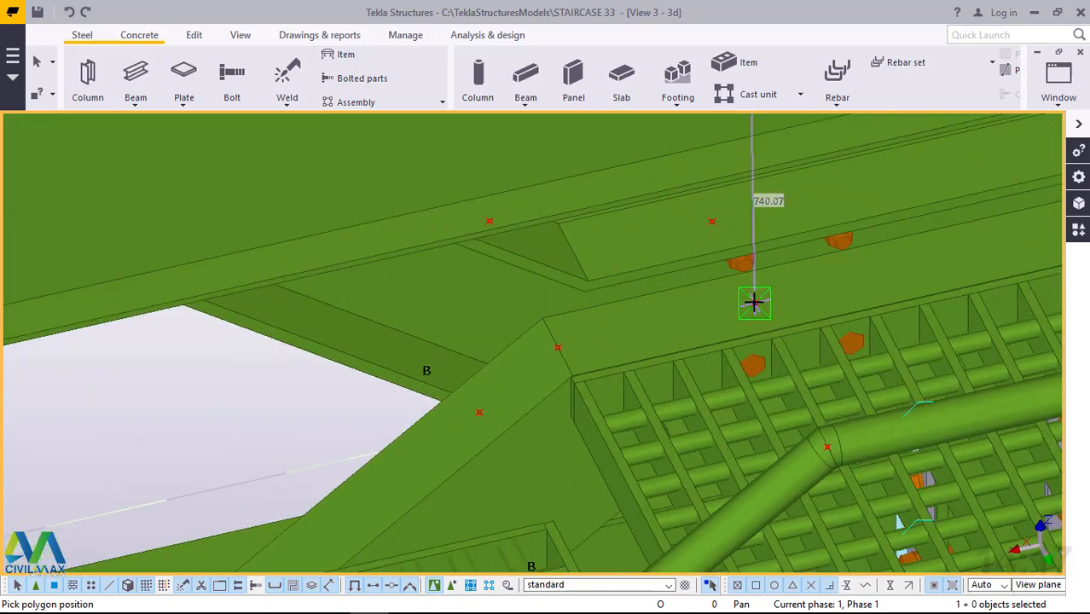
pyautogui.scroll(2, 753, 302)
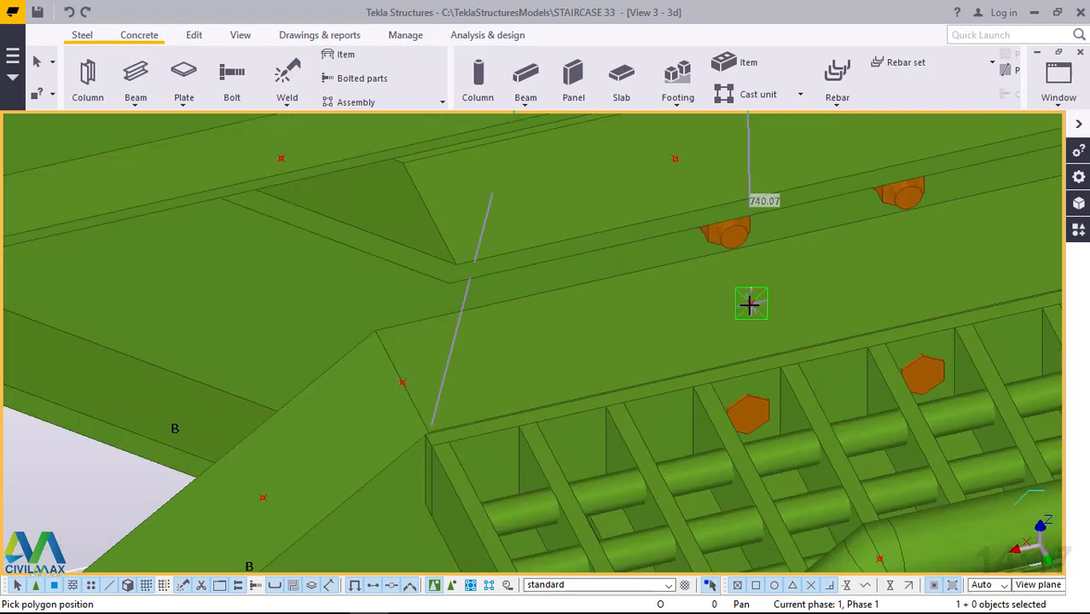
pyautogui.scroll(2, 758, 297)
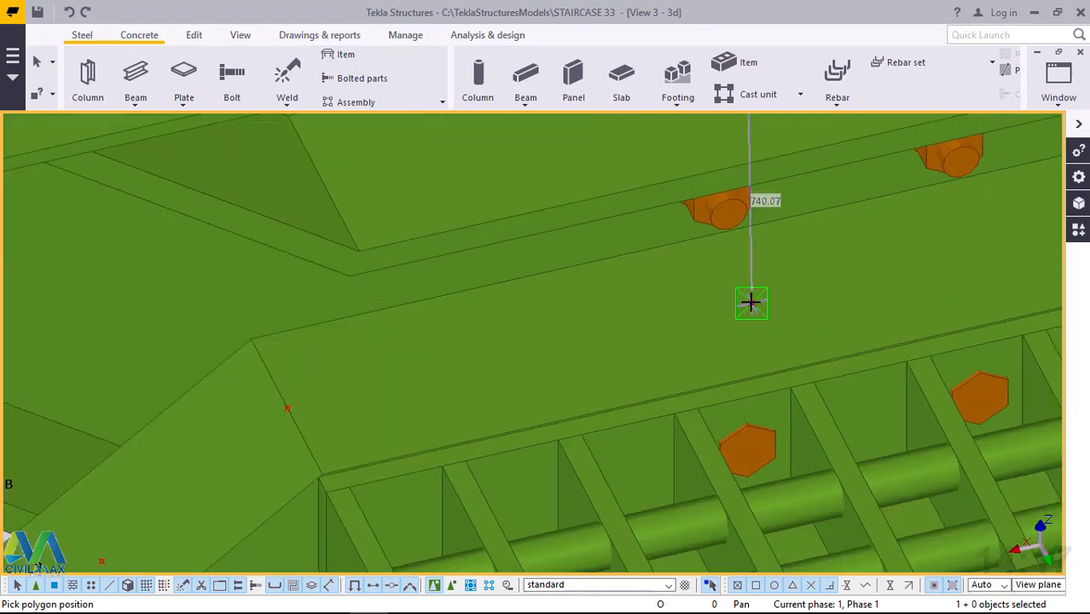
pyautogui.scroll(-3, 750, 302)
pyautogui.scroll(2, 748, 301)
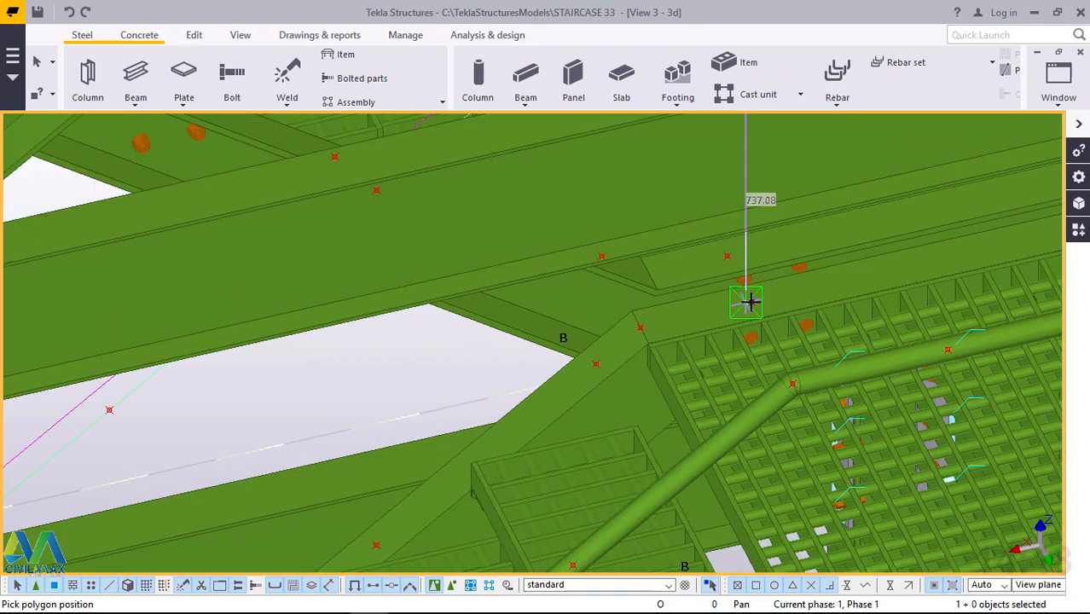
pyautogui.scroll(-1, 748, 301)
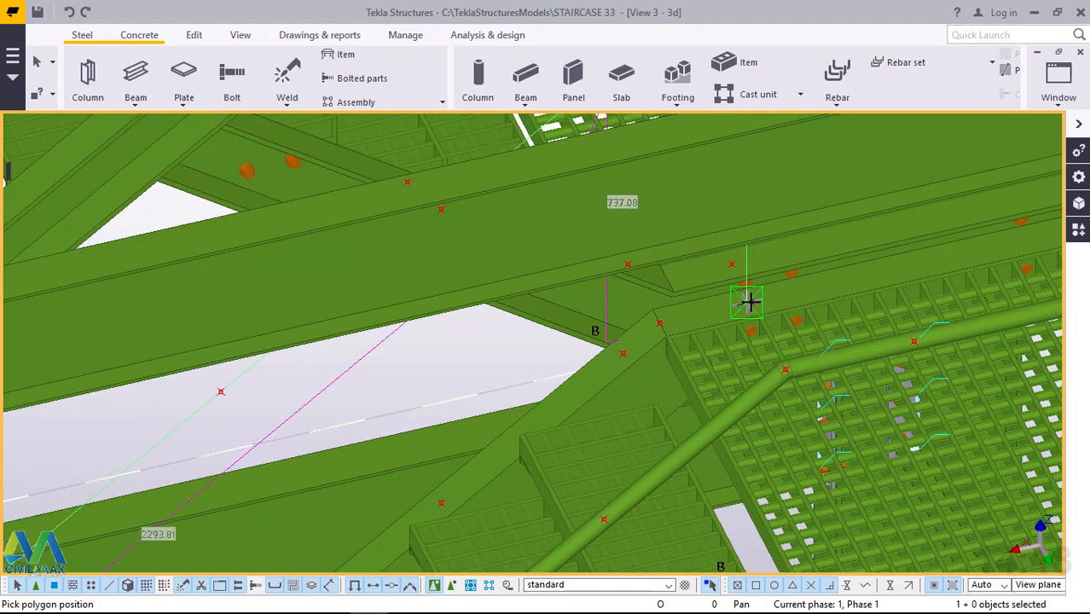
pyautogui.middleClick(751, 302)
pyautogui.rightClick(750, 302)
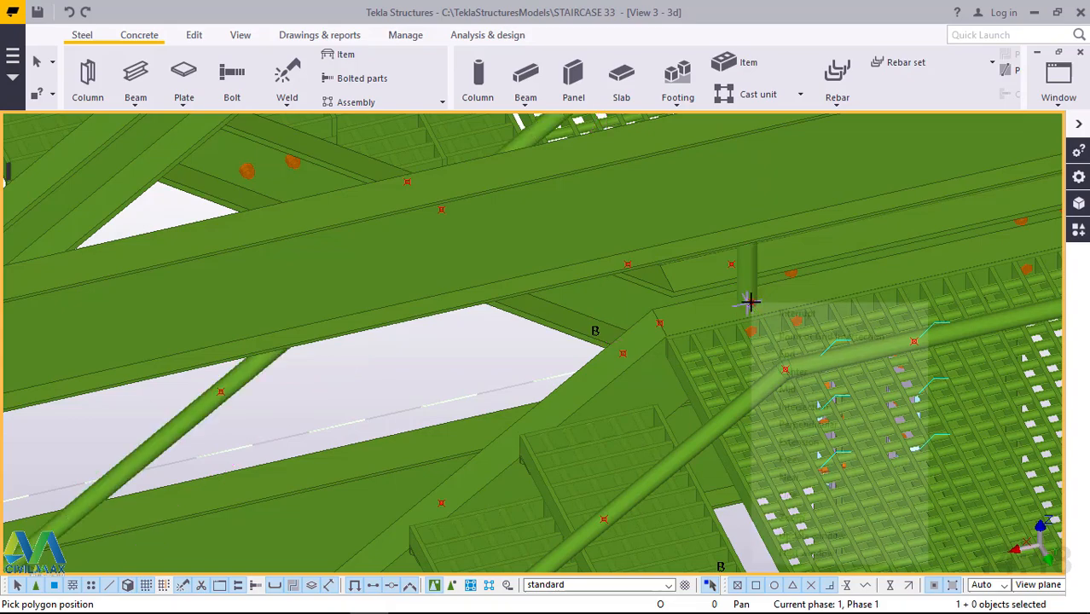
pyautogui.click(780, 313)
# Examine the new inner handrail of the second flight, its corner over the second landing and its fit with the neighbouring rails.
pyautogui.scroll(-4, 765, 303)
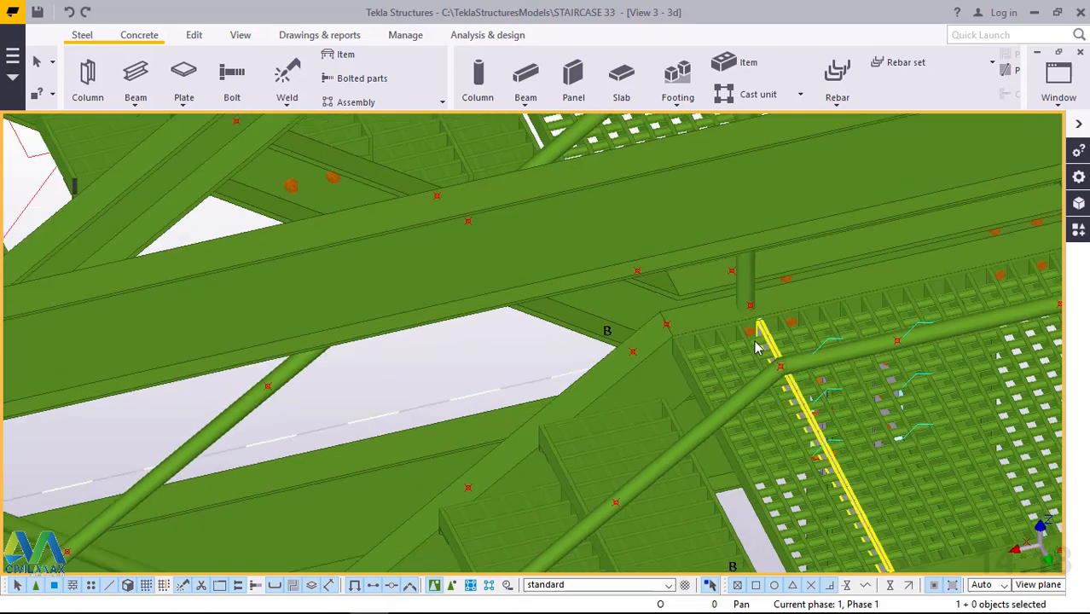
pyautogui.scroll(6, 771, 200)
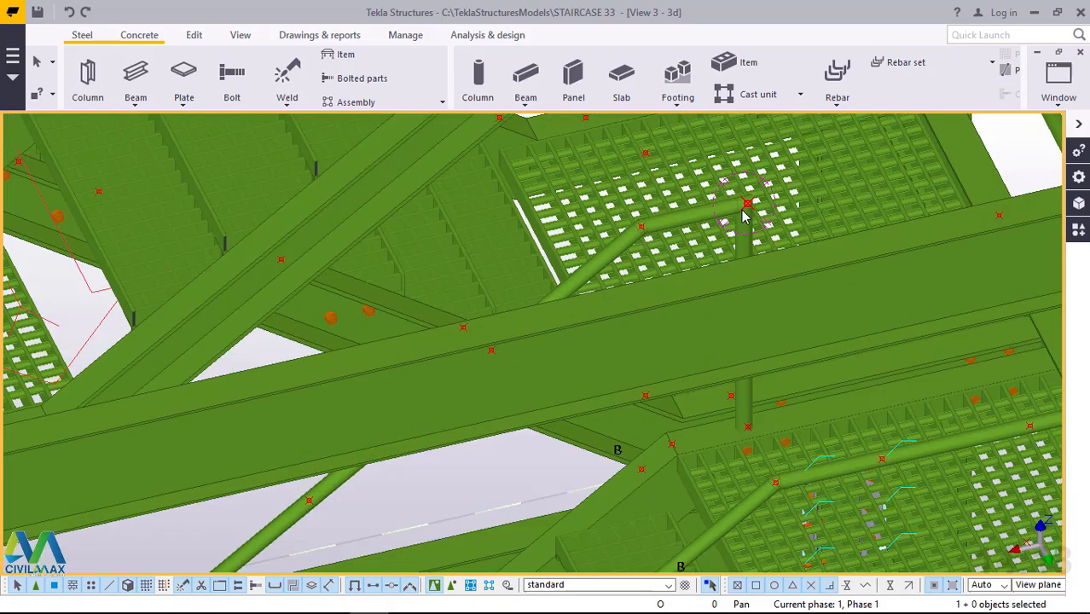
pyautogui.scroll(-3, 741, 210)
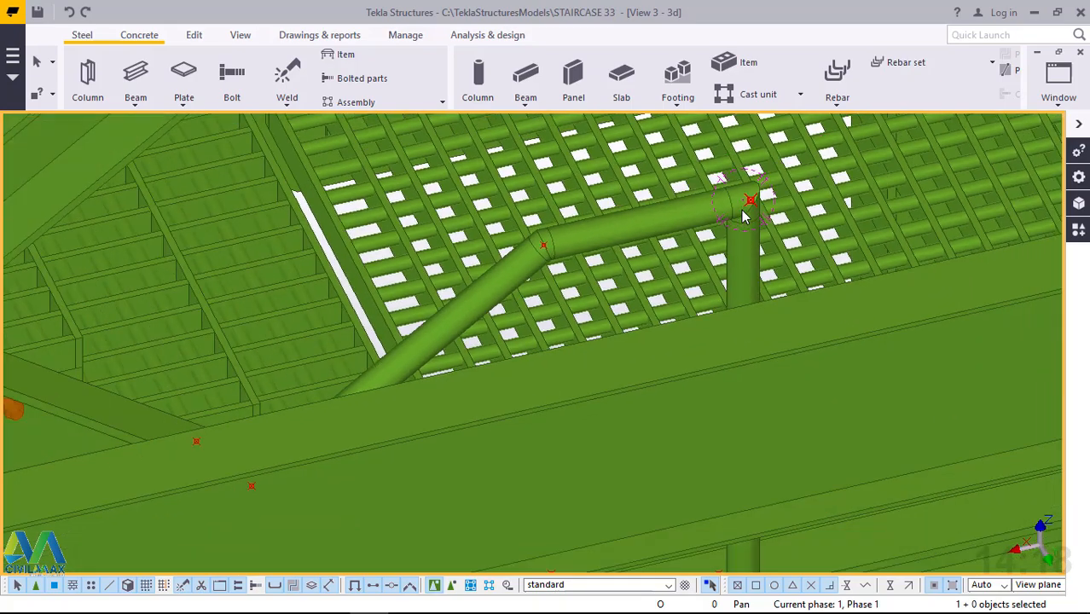
pyautogui.keyDown('ctrl'); pyautogui.moveTo(713, 240); pyautogui.dragTo(674, 256, button='middle'); pyautogui.keyUp('ctrl')
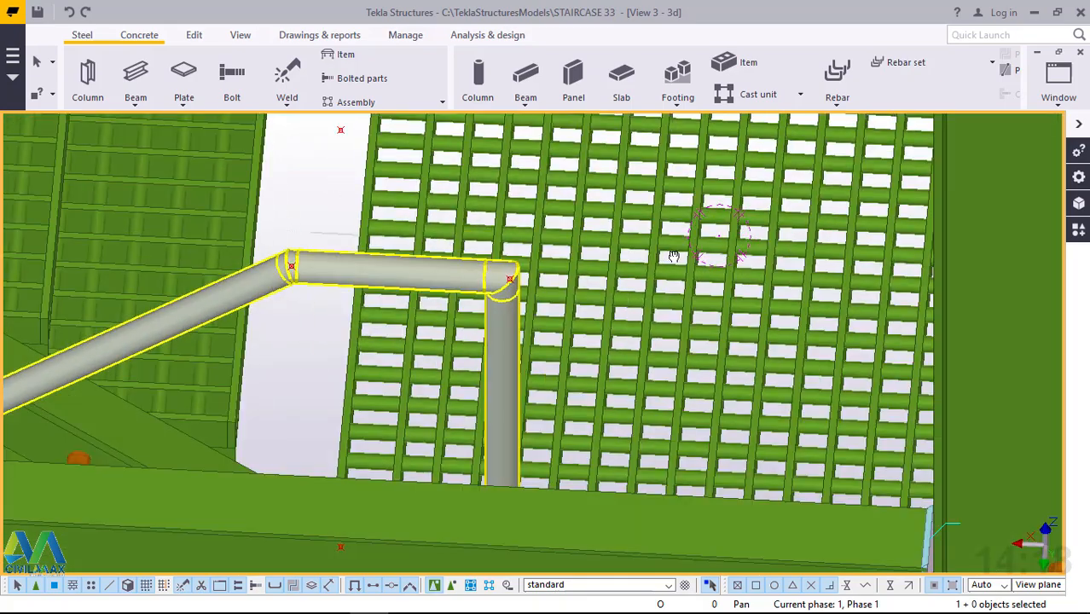
pyautogui.scroll(-2, 779, 221)
pyautogui.scroll(-1, 783, 222)
pyautogui.keyDown('ctrl'); pyautogui.moveTo(640, 331); pyautogui.dragTo(646, 257, button='middle'); pyautogui.keyUp('ctrl')
pyautogui.scroll(-4, 748, 288)
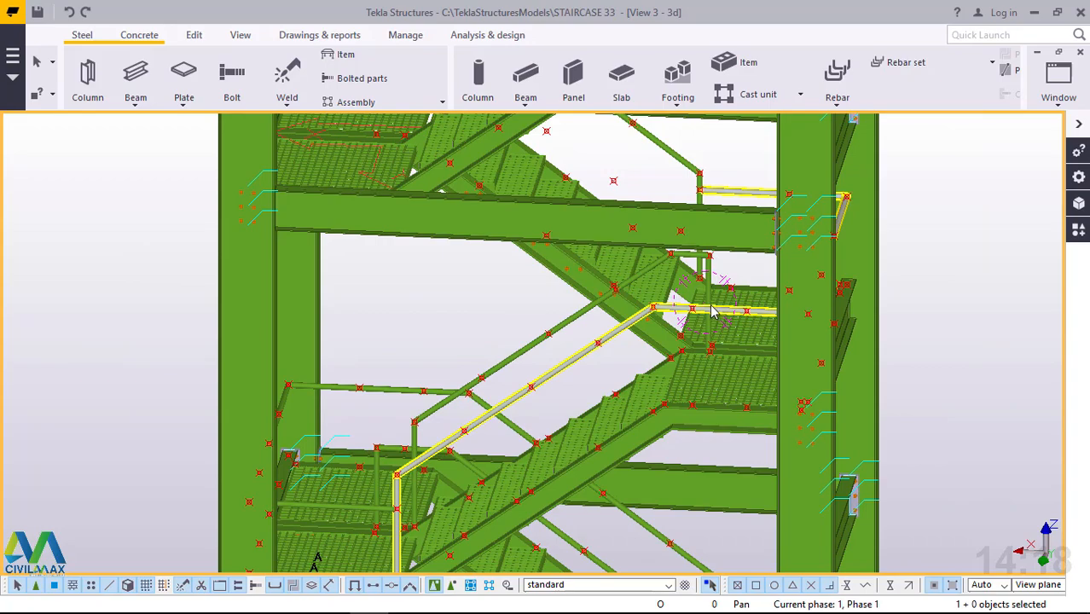
pyautogui.keyDown('ctrl'); pyautogui.moveTo(713, 312); pyautogui.dragTo(625, 312, button='middle'); pyautogui.keyUp('ctrl')
pyautogui.scroll(-5, 624, 312)
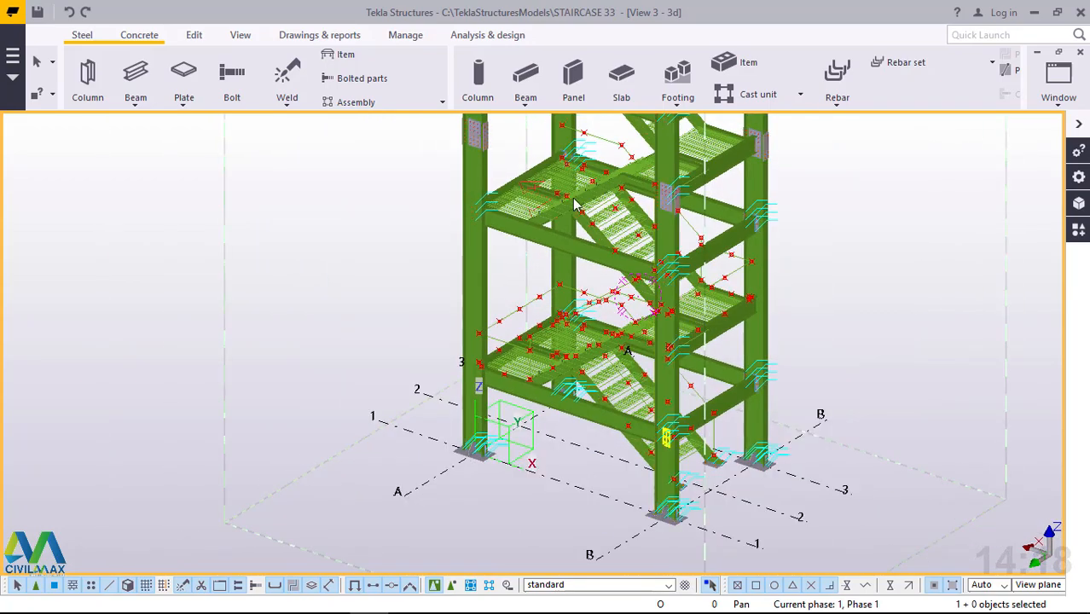
# Start a new polybeam at the foot of the third flight's inner stringer on the second landing.
pyautogui.scroll(4, 708, 341)
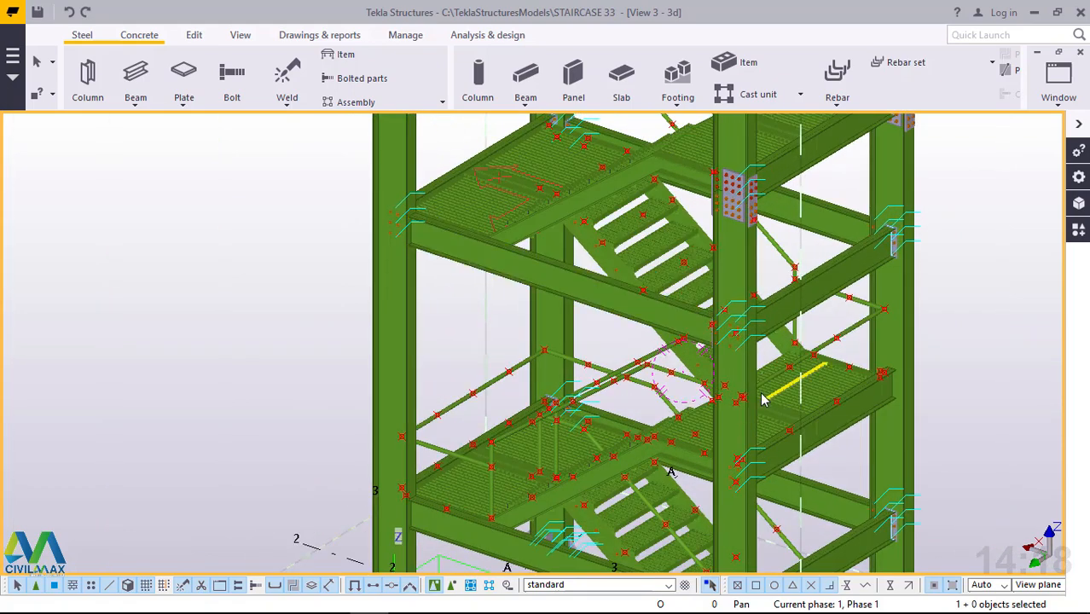
pyautogui.keyDown('ctrl'); pyautogui.moveTo(762, 394); pyautogui.dragTo(804, 403, button='middle'); pyautogui.keyUp('ctrl')
pyautogui.scroll(5, 803, 403)
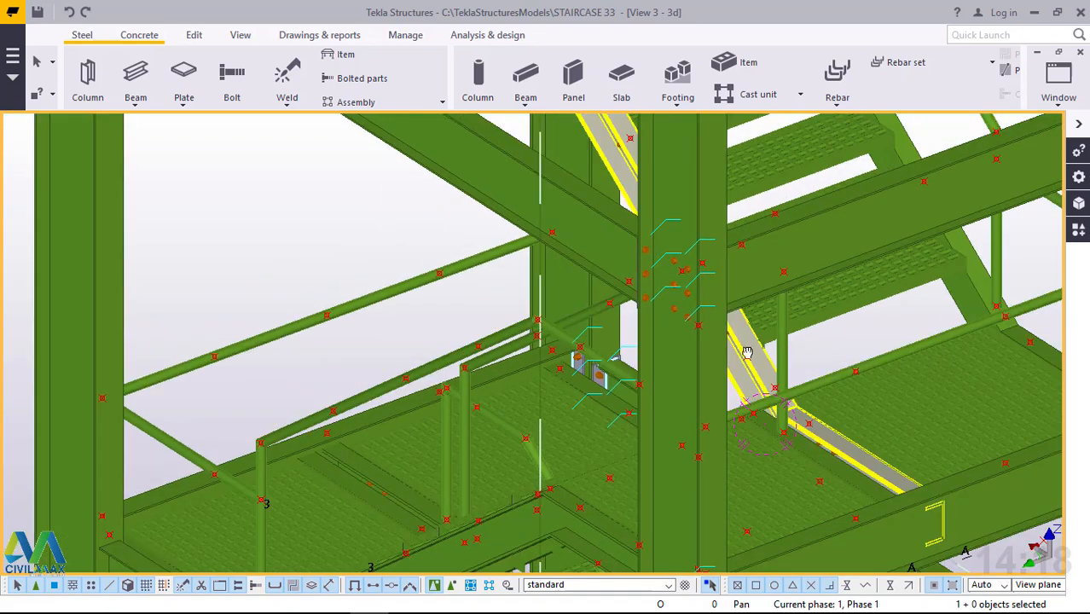
pyautogui.keyDown('ctrl'); pyautogui.moveTo(748, 352); pyautogui.dragTo(446, 432, button='middle'); pyautogui.keyUp('ctrl')
pyautogui.scroll(5, 858, 384)
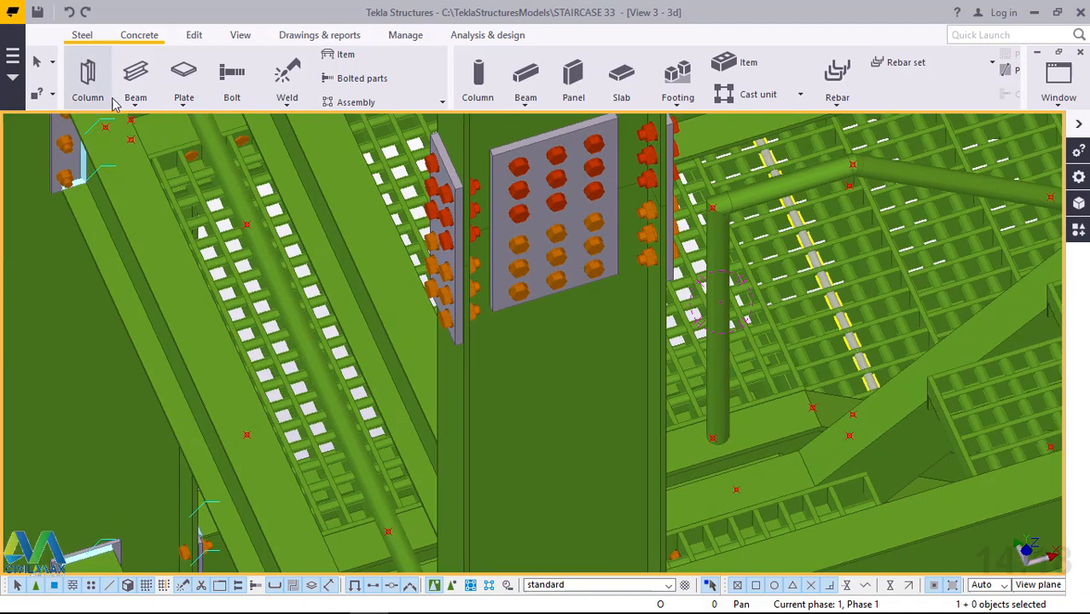
pyautogui.click(132, 108)
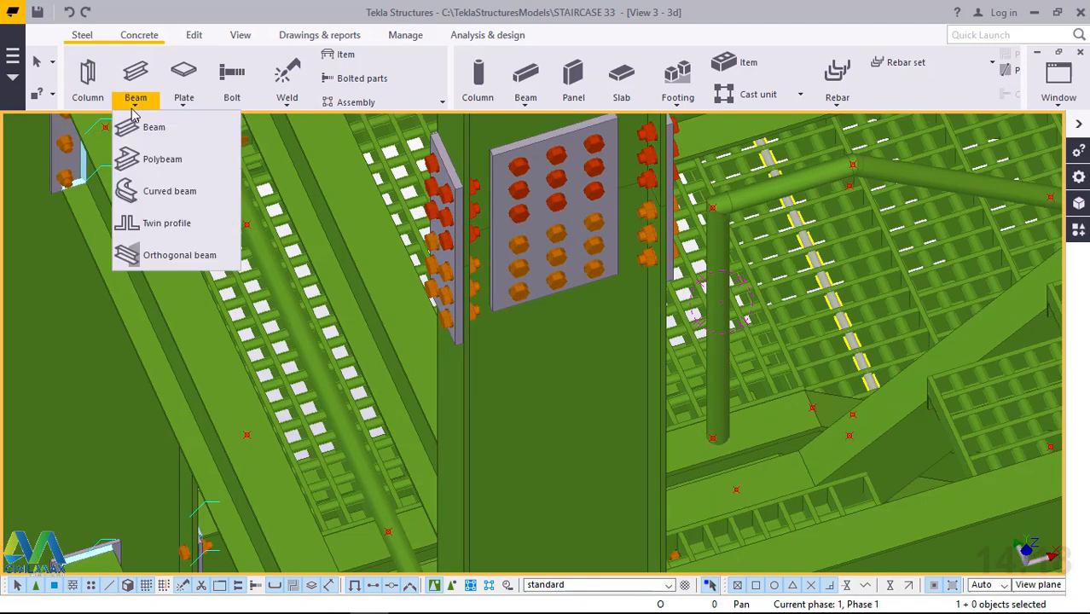
pyautogui.click(171, 162)
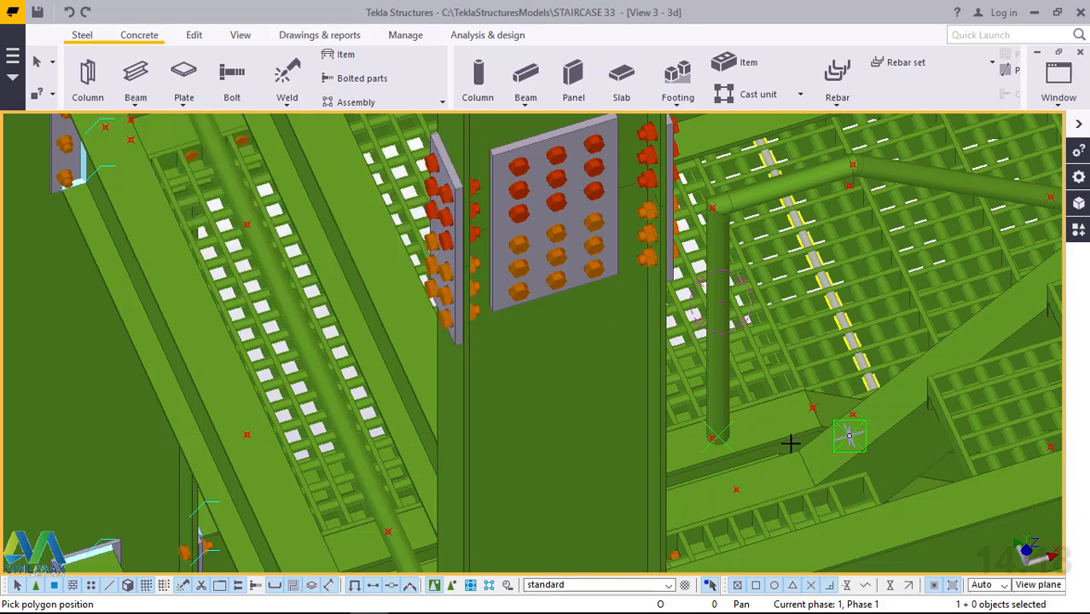
pyautogui.scroll(-5, 791, 443)
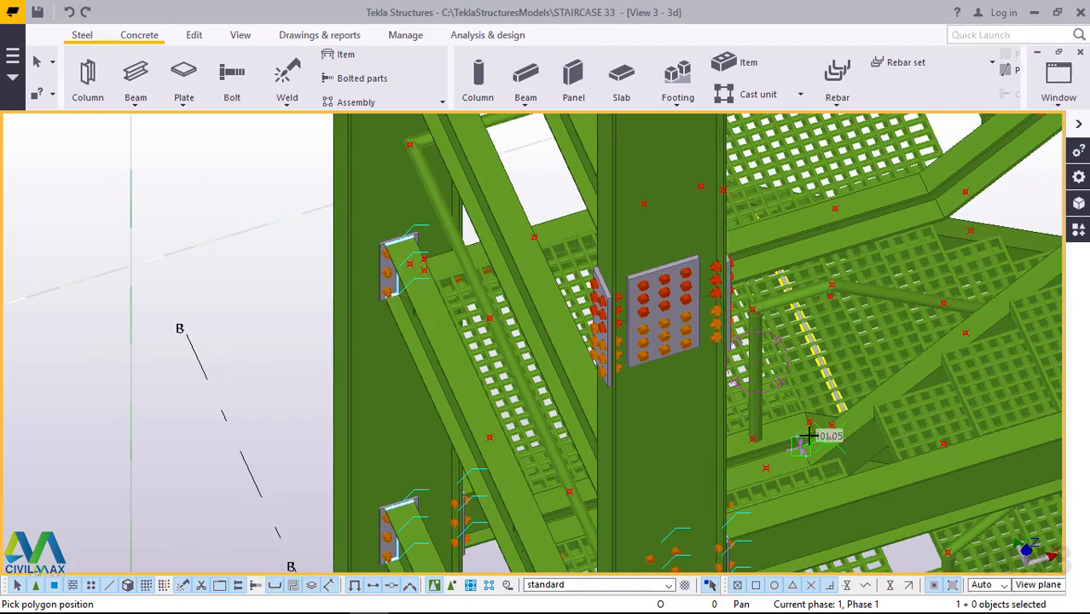
# Try to run the polybeam 800 mm vertically up from the foot of the third flight's inner stringer.
pyautogui.keyDown('ctrl'); pyautogui.moveTo(856, 408); pyautogui.dragTo(724, 307, button='middle'); pyautogui.keyUp('ctrl')
pyautogui.keyDown('ctrl'); pyautogui.moveTo(835, 318); pyautogui.dragTo(998, 340, button='middle'); pyautogui.keyUp('ctrl')
pyautogui.scroll(-2, 616, 445)
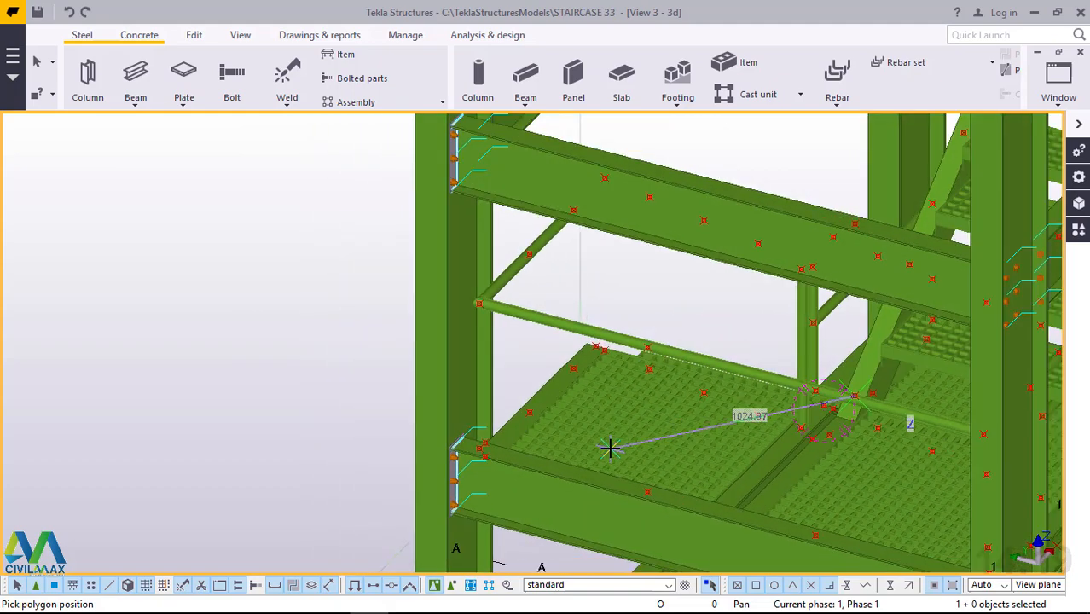
pyautogui.scroll(-2, 847, 400)
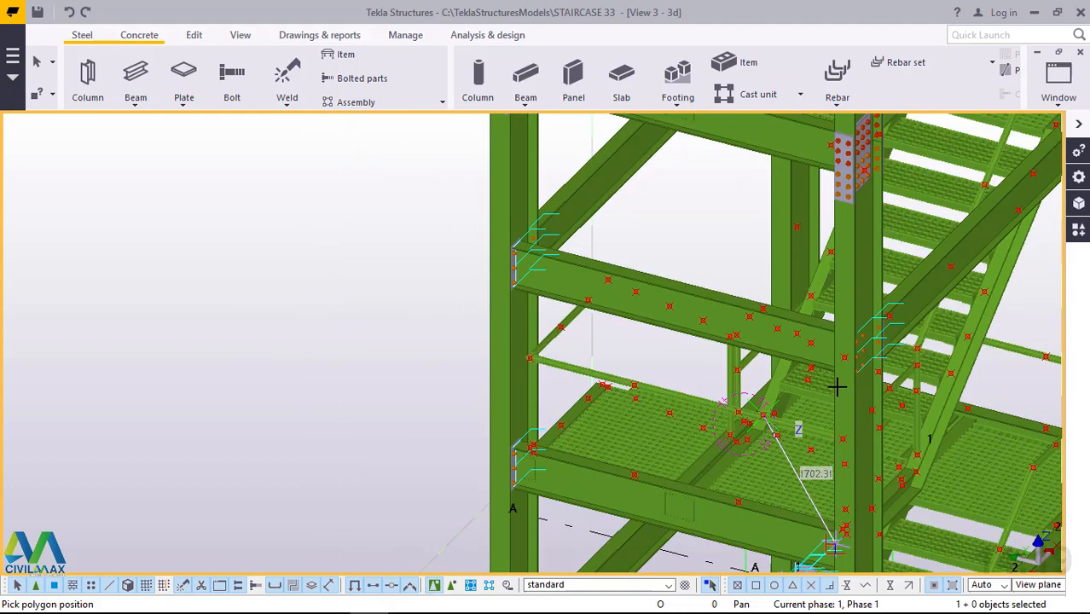
pyautogui.keyDown('ctrl'); pyautogui.moveTo(832, 374); pyautogui.dragTo(609, 367, button='middle'); pyautogui.keyUp('ctrl')
pyautogui.scroll(-4, 599, 366)
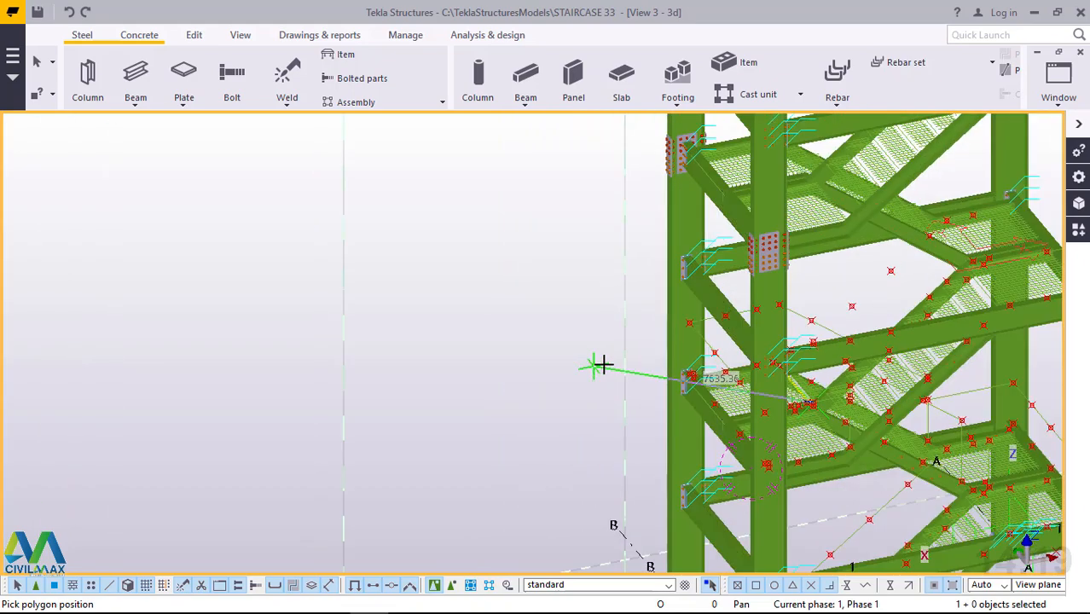
pyautogui.keyDown('ctrl'); pyautogui.moveTo(808, 358); pyautogui.dragTo(940, 339, button='middle'); pyautogui.keyUp('ctrl')
pyautogui.scroll(8, 940, 338)
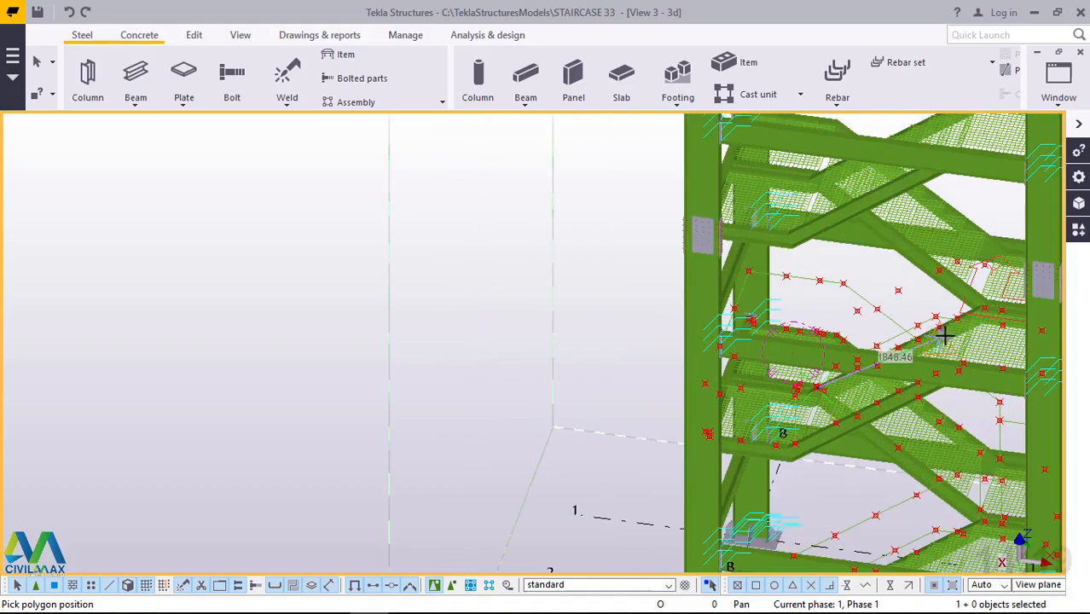
pyautogui.scroll(-1, 924, 344)
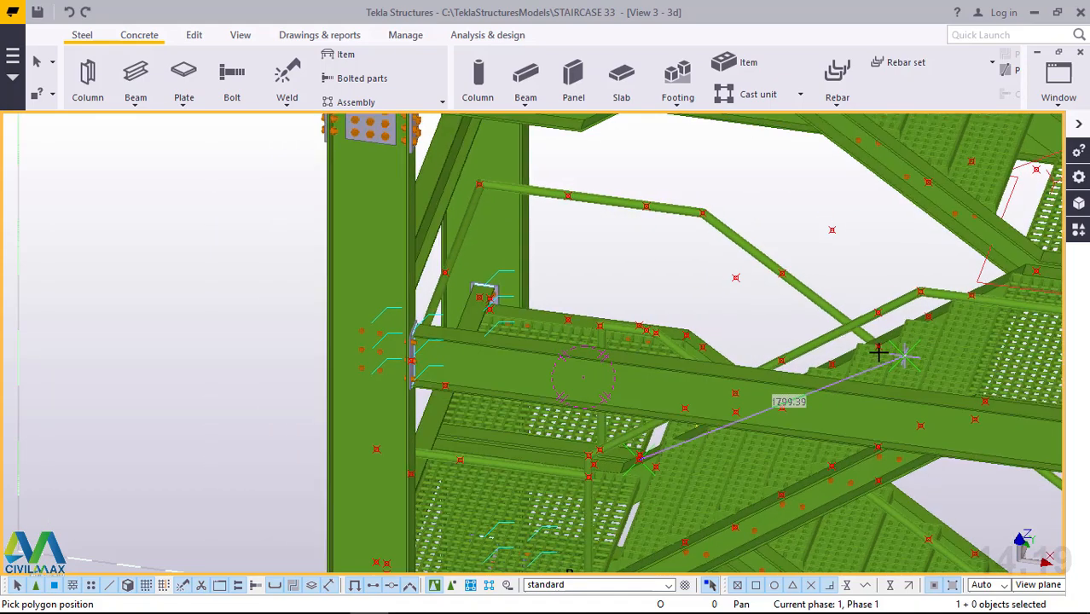
pyautogui.keyDown('ctrl'); pyautogui.moveTo(860, 350); pyautogui.dragTo(850, 409, button='middle'); pyautogui.keyUp('ctrl')
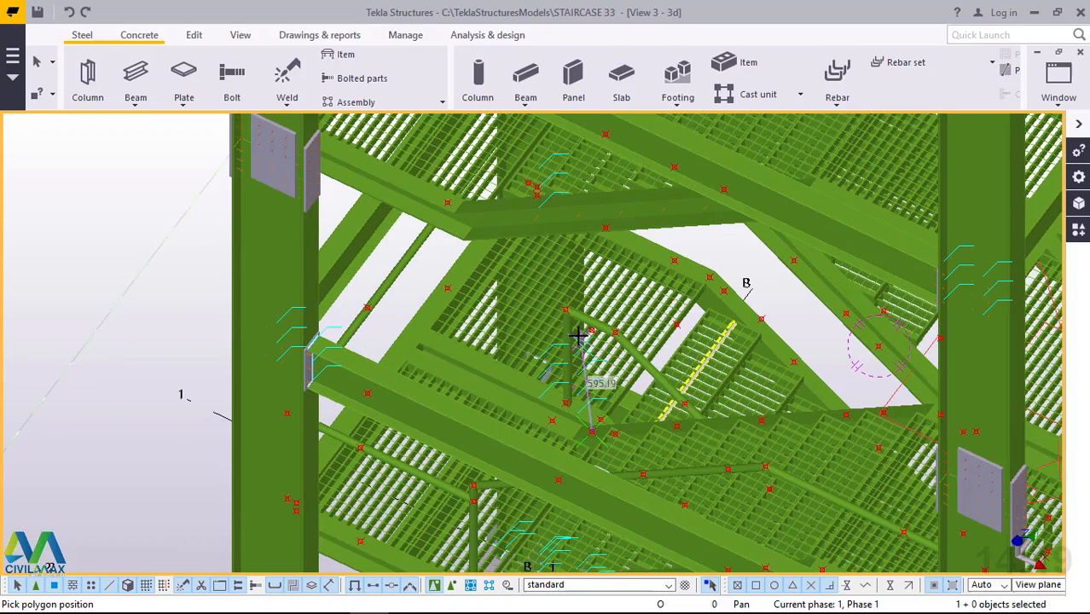
pyautogui.scroll(3, 580, 334)
pyautogui.scroll(2, 591, 332)
pyautogui.scroll(2, 619, 333)
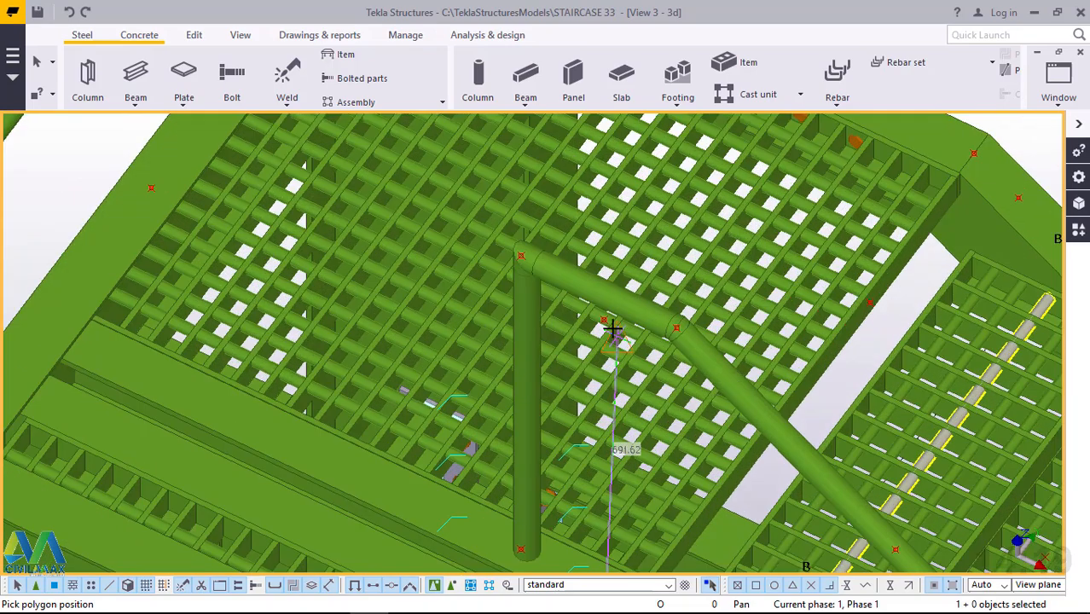
pyautogui.scroll(4, 603, 321)
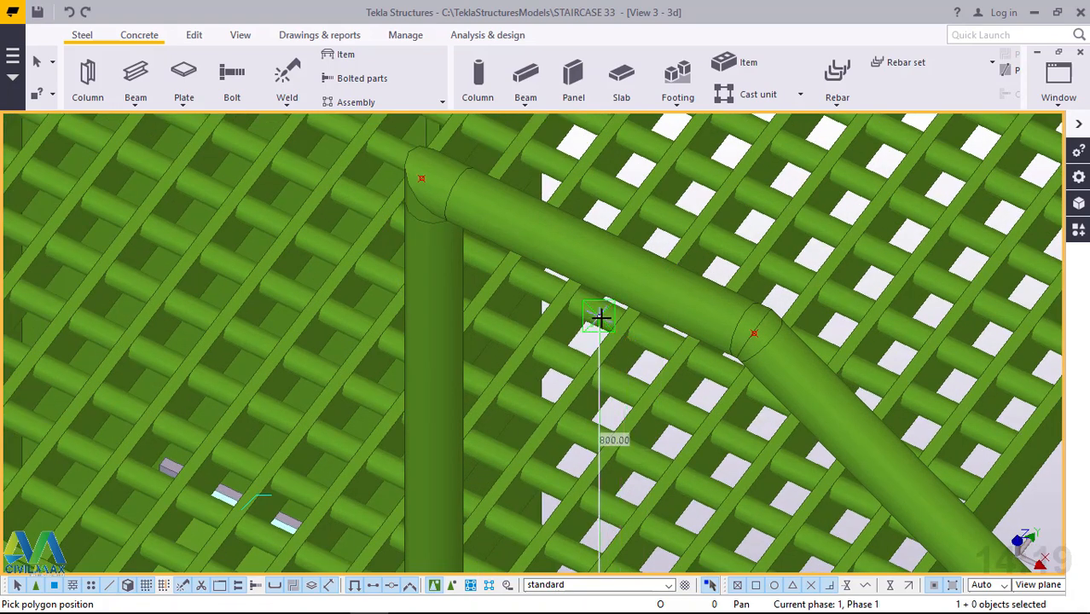
pyautogui.click(601, 319)
# Examine the third flight's inner stringer and its upper landing for the handrail's next points, and abandon the unfinished polybeam.
pyautogui.scroll(-1, 461, 307)
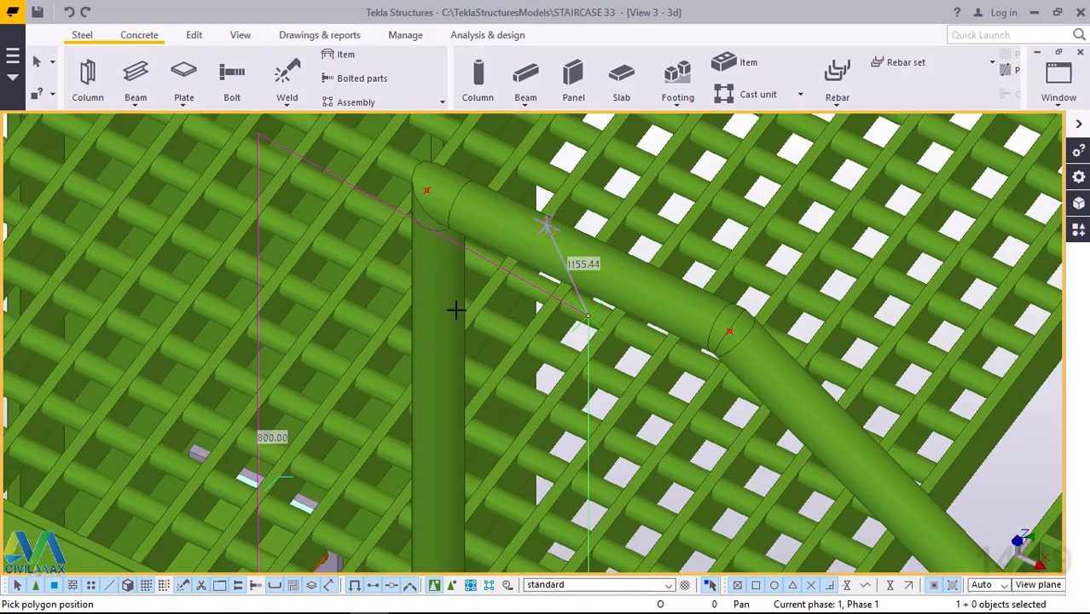
pyautogui.scroll(-3, 450, 313)
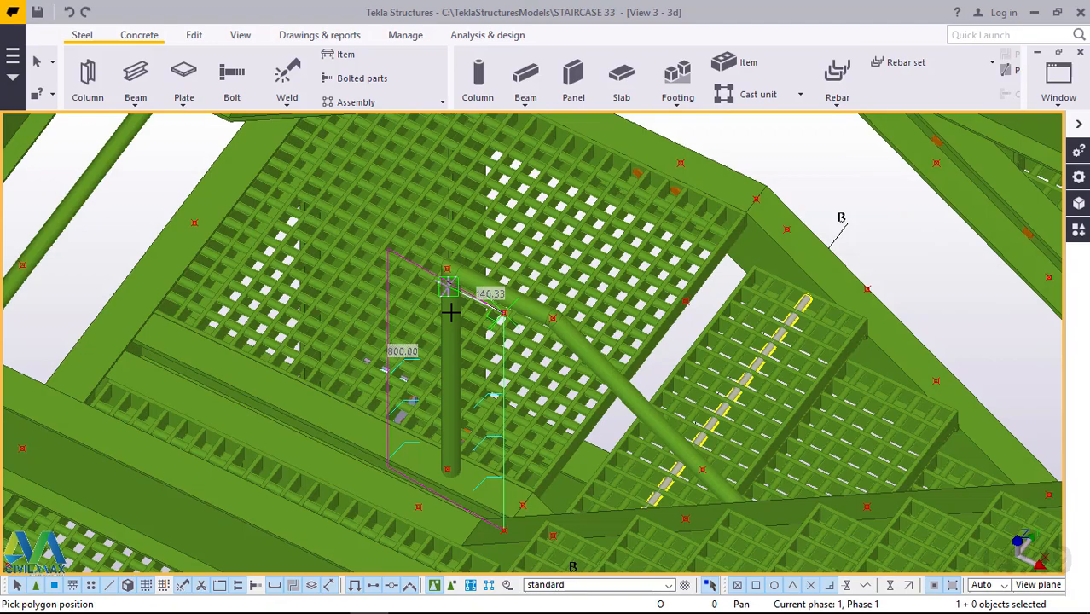
pyautogui.scroll(-5, 451, 312)
pyautogui.scroll(2, 901, 297)
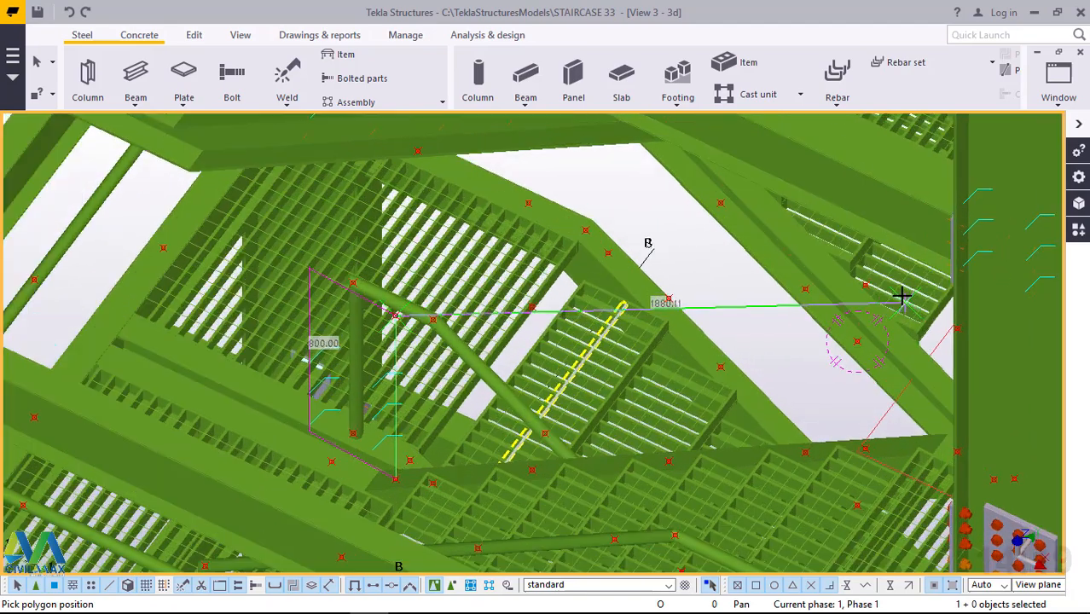
pyautogui.scroll(2, 903, 296)
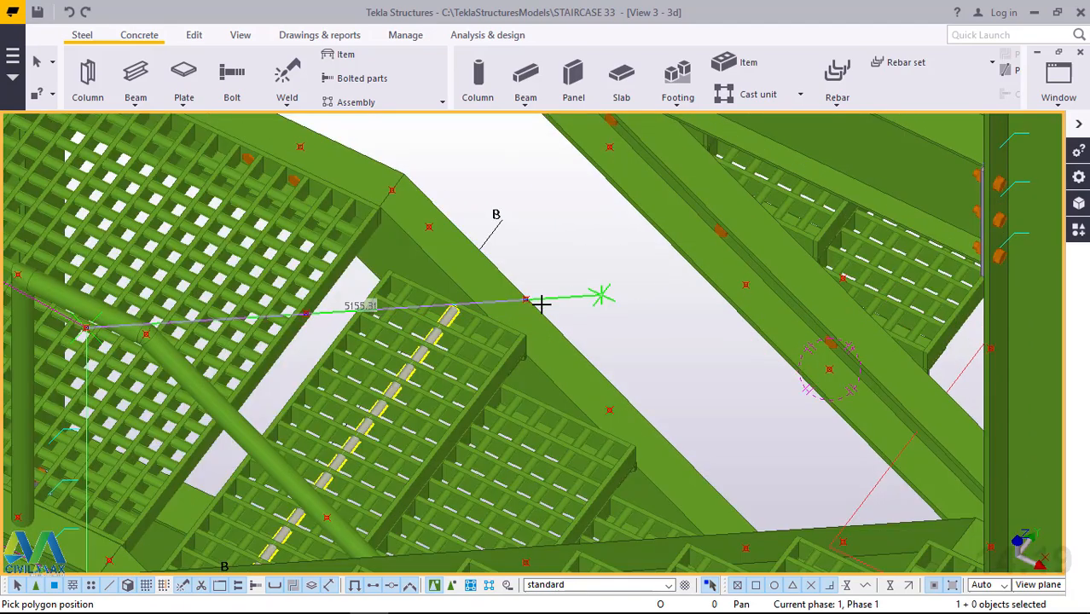
pyautogui.scroll(-3, 541, 302)
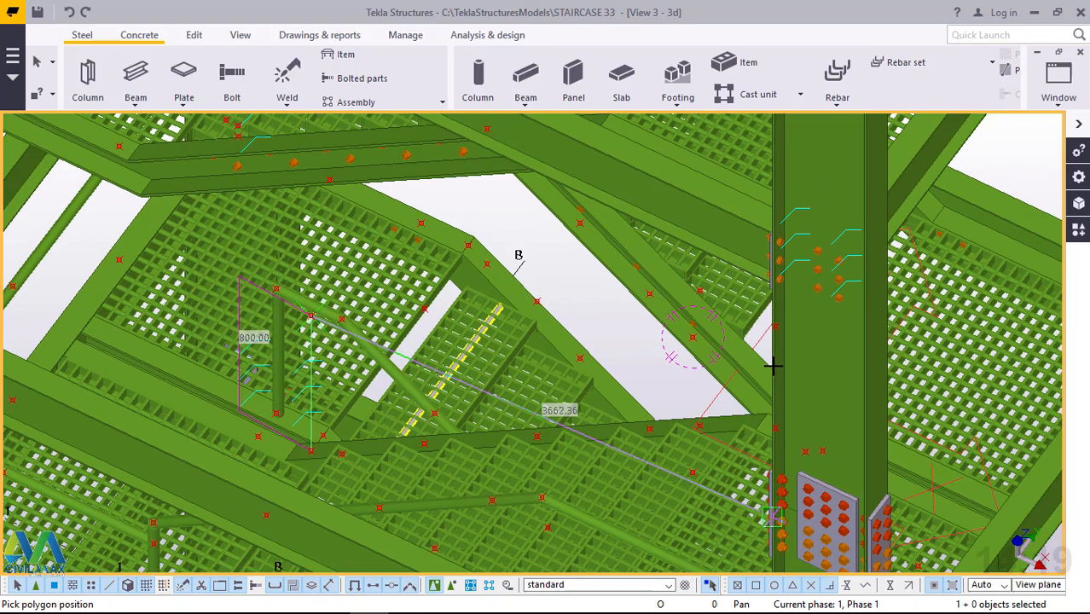
pyautogui.keyDown('ctrl'); pyautogui.moveTo(772, 367); pyautogui.dragTo(812, 333, button='middle'); pyautogui.keyUp('ctrl')
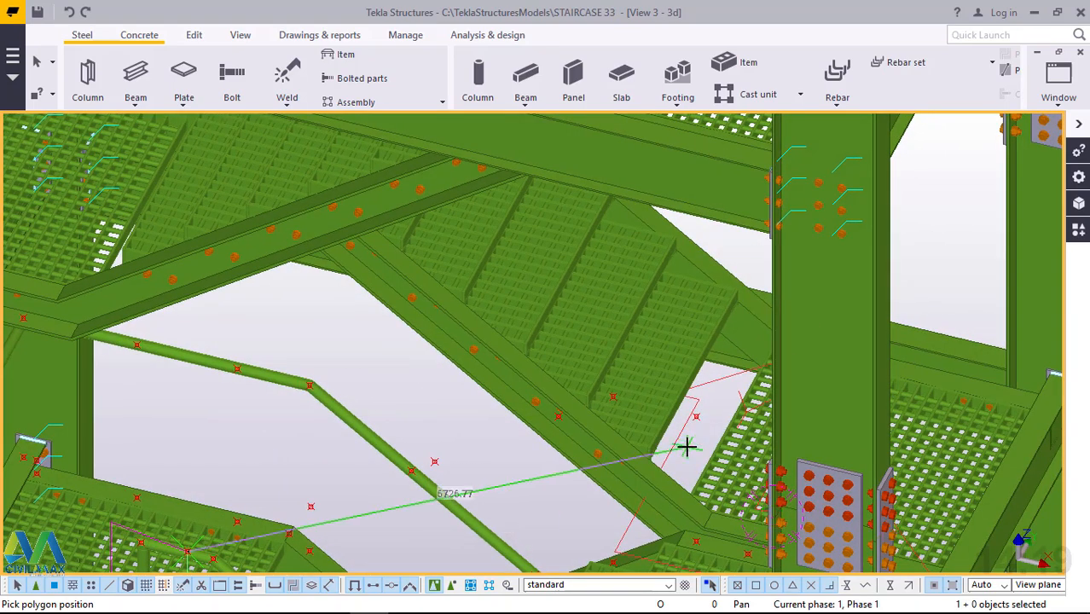
pyautogui.scroll(2, 688, 445)
pyautogui.moveTo(733, 431)
pyautogui.keyDown('ctrl'); pyautogui.mouseDown(button='middle')
pyautogui.moveTo(745, 428)
pyautogui.moveTo(736, 425)
pyautogui.mouseUp(button='middle'); pyautogui.keyUp('ctrl')
pyautogui.scroll(-3, 537, 361)
pyautogui.scroll(-1, 537, 360)
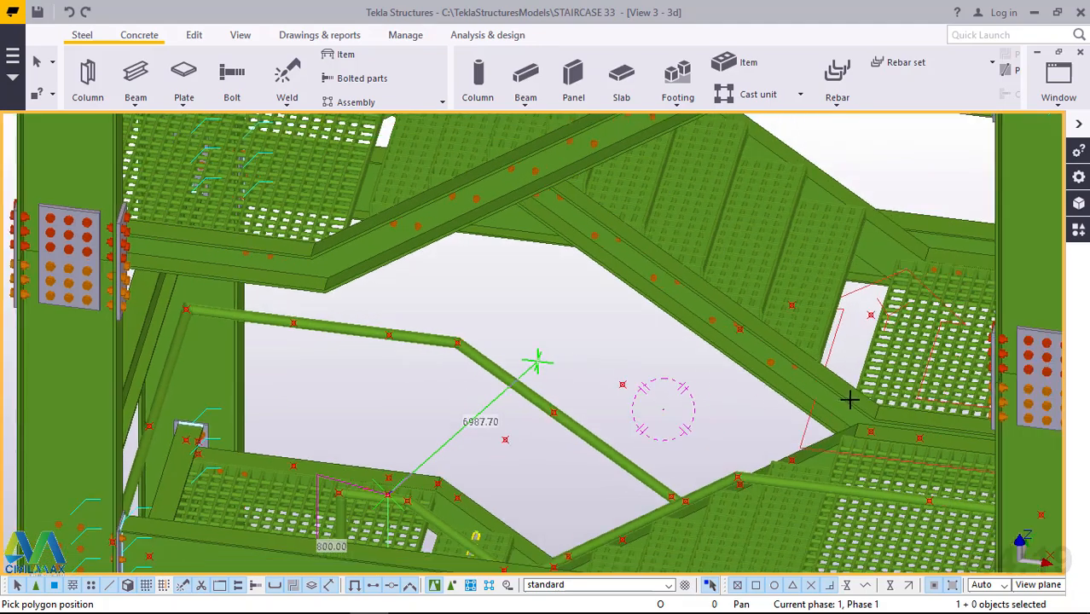
pyautogui.keyDown('ctrl'); pyautogui.moveTo(918, 395); pyautogui.dragTo(962, 390, button='middle'); pyautogui.keyUp('ctrl')
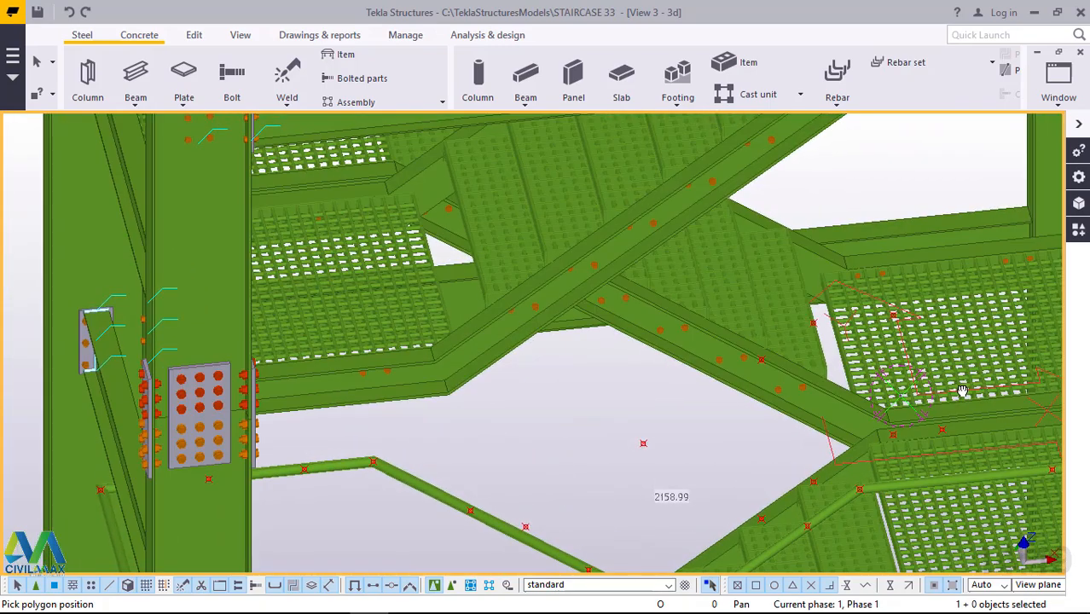
pyautogui.scroll(2, 968, 388)
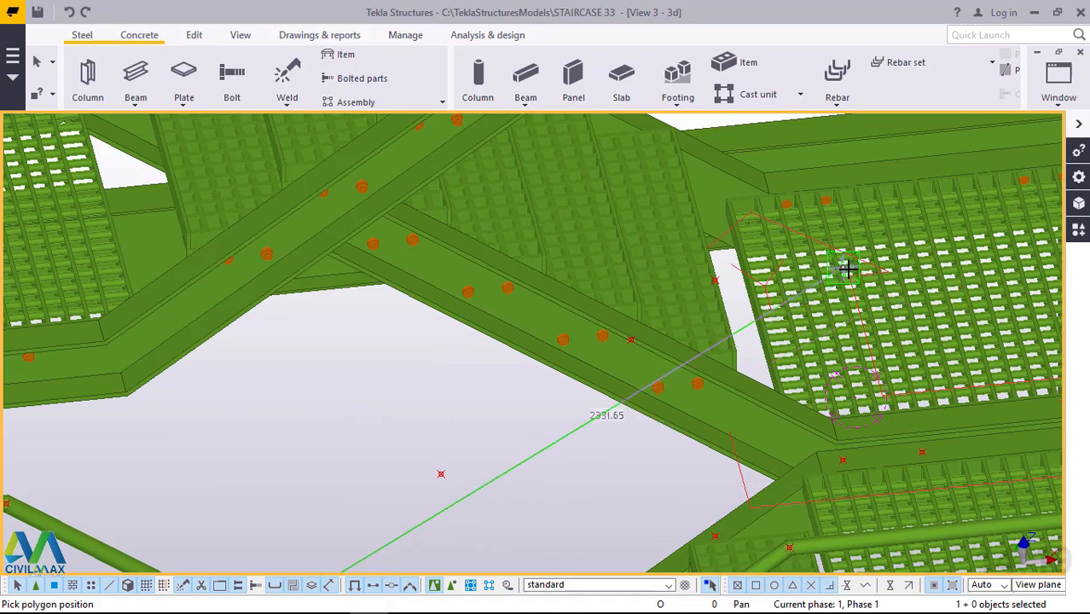
pyautogui.scroll(5, 848, 269)
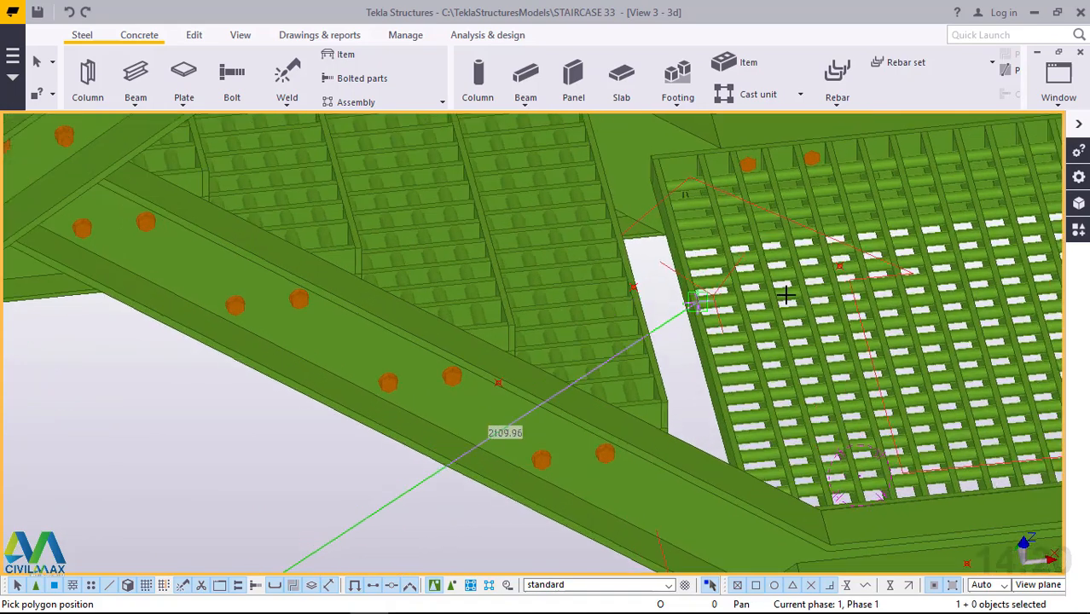
pyautogui.scroll(-4, 785, 296)
pyautogui.scroll(-1, 785, 296)
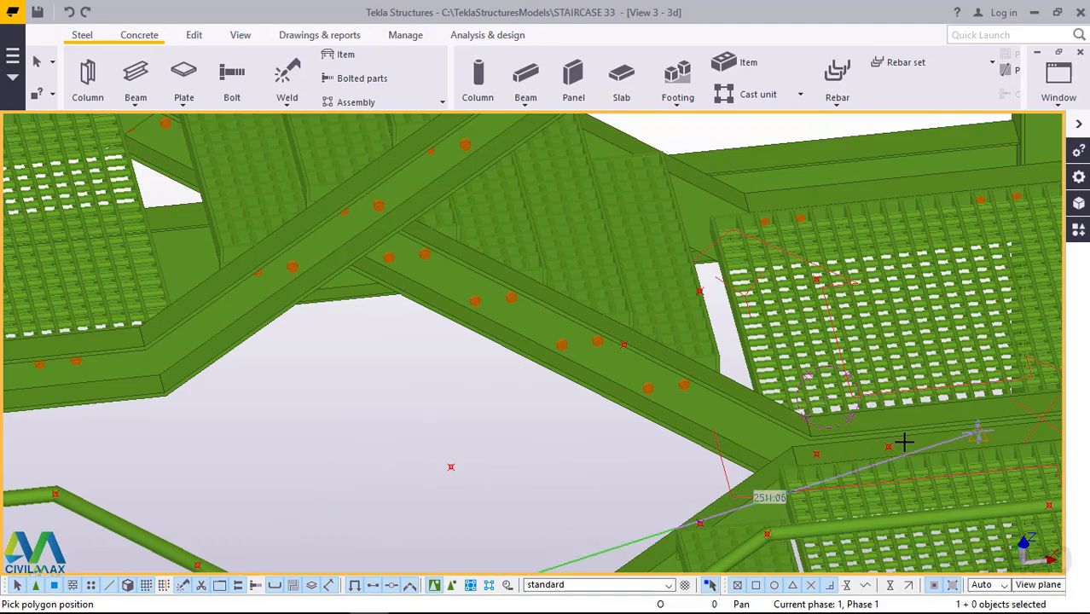
pyautogui.scroll(1, 905, 440)
pyautogui.scroll(-3, 669, 463)
pyautogui.scroll(3, 820, 448)
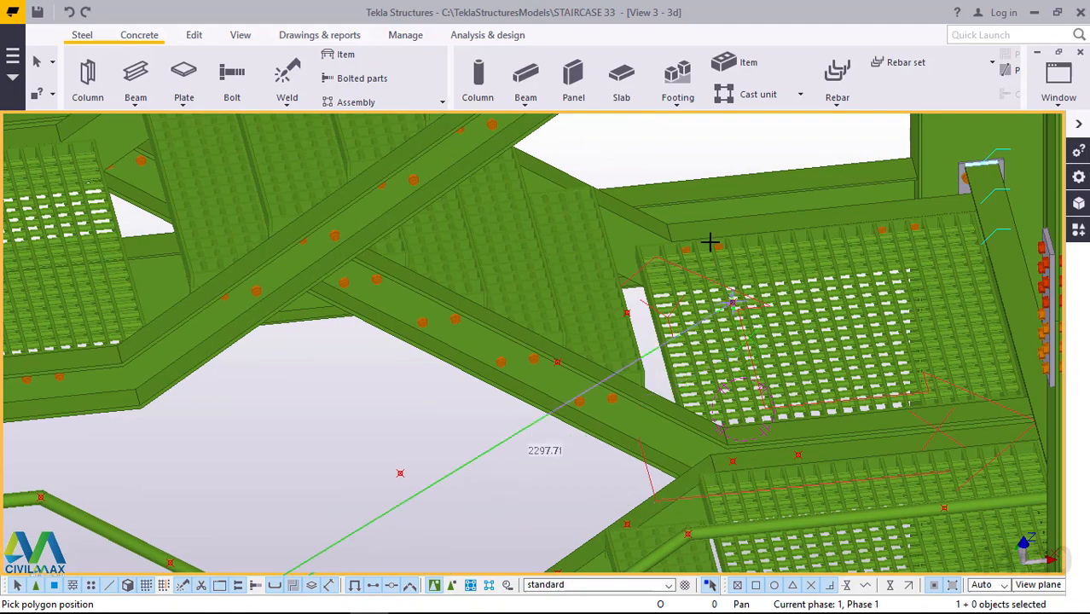
pyautogui.rightClick(680, 162)
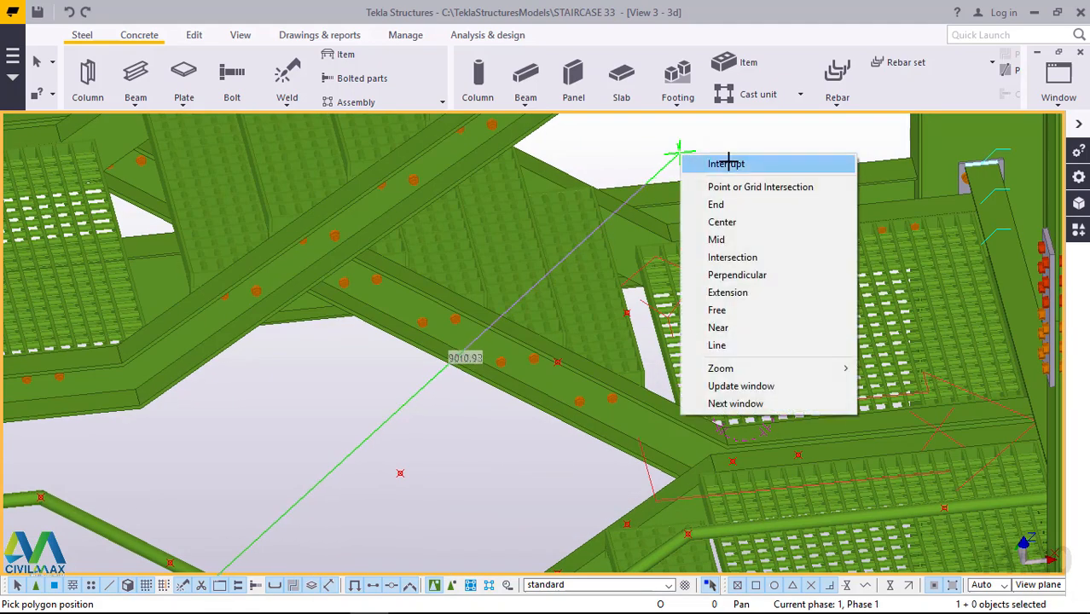
pyautogui.click(728, 163)
# Copy the point above the inner stringer's upper end, using the two neighbouring points on the landing's stringer as origin and destination.
pyautogui.scroll(1, 803, 462)
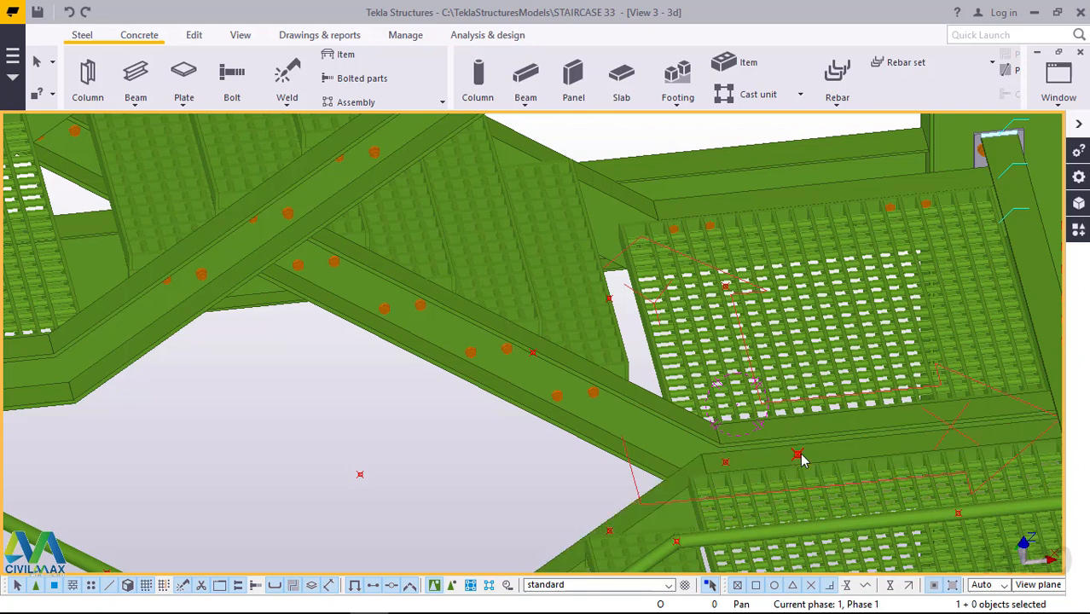
pyautogui.rightClick(723, 285)
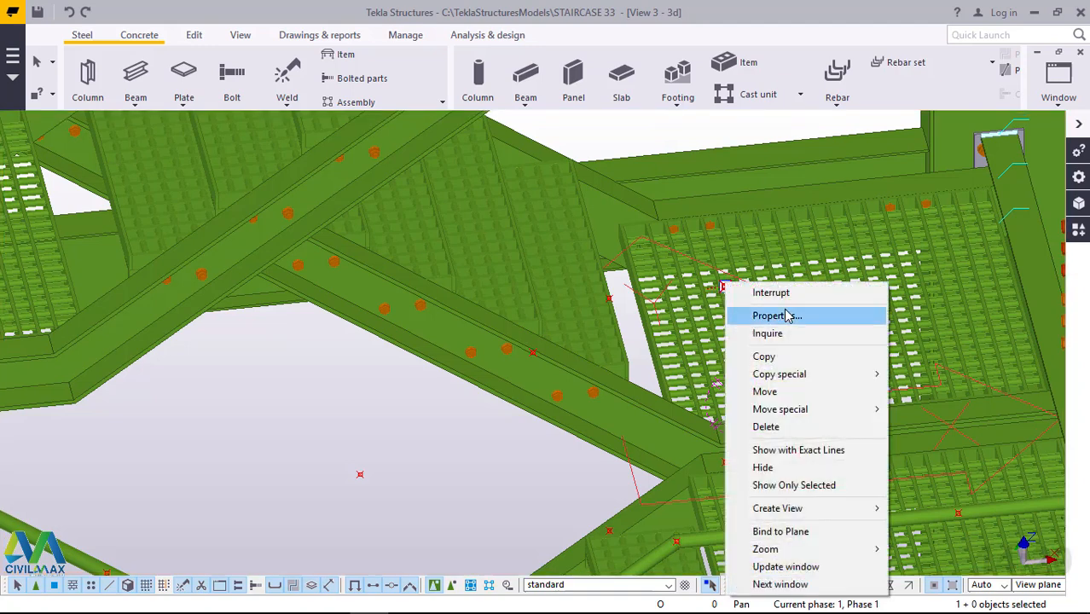
pyautogui.click(739, 355)
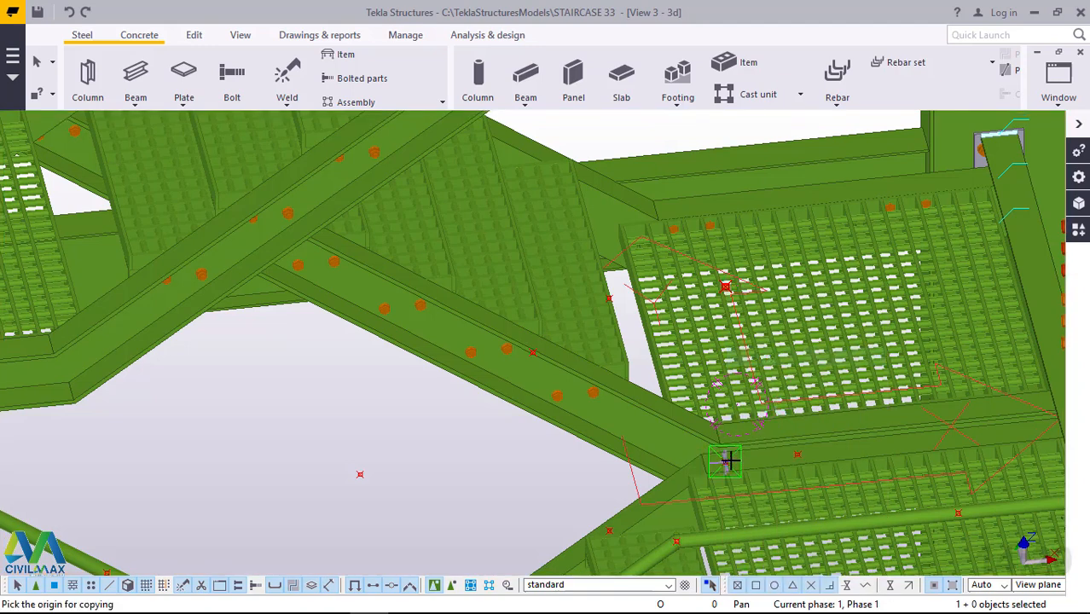
pyautogui.click(793, 459)
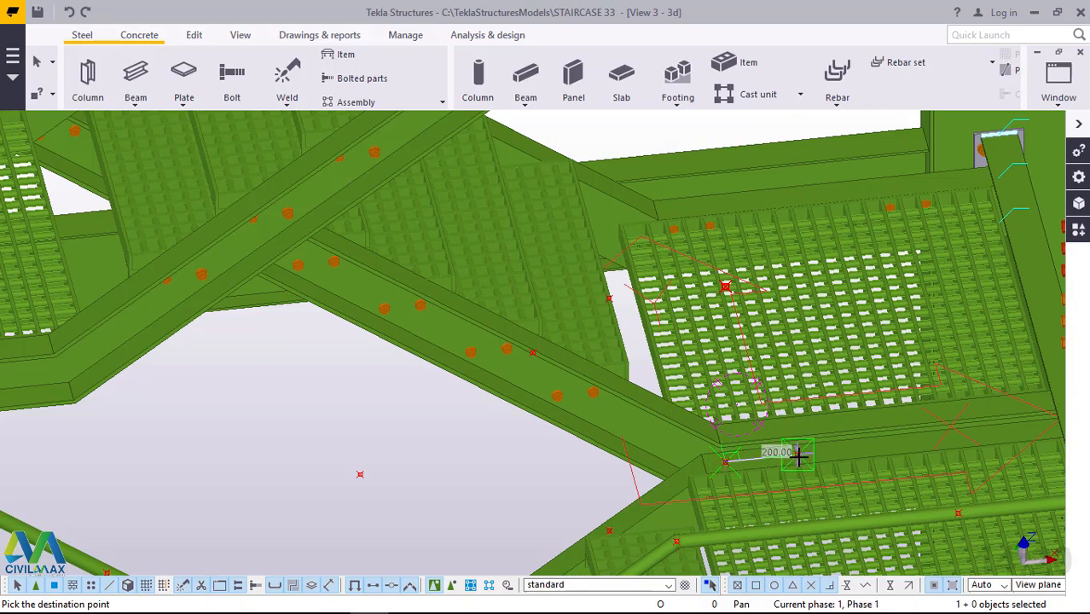
pyautogui.rightClick(737, 127)
pyautogui.click(776, 135)
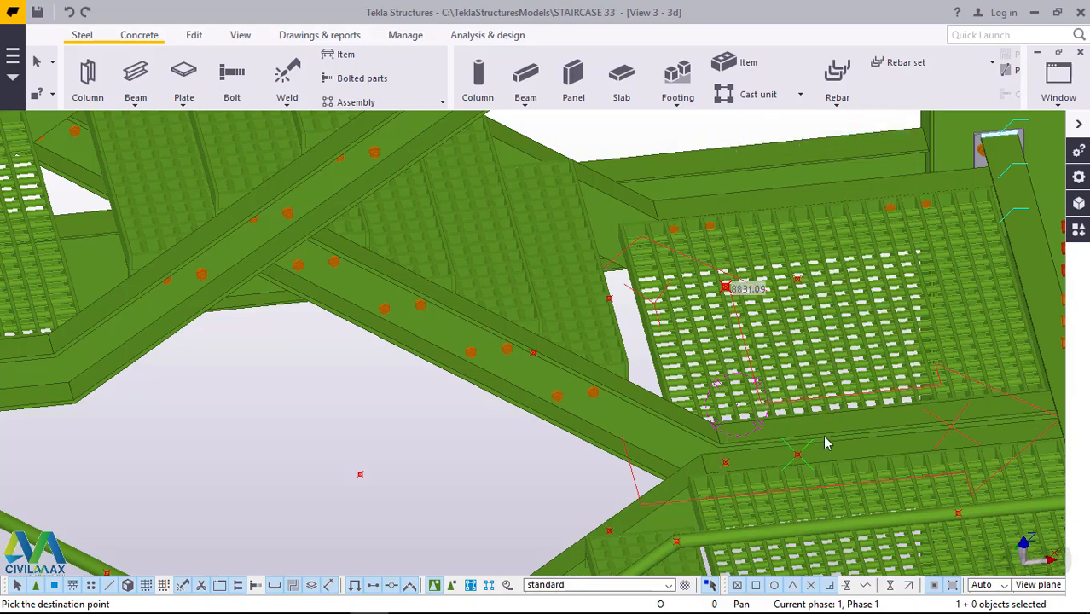
pyautogui.scroll(1, 808, 469)
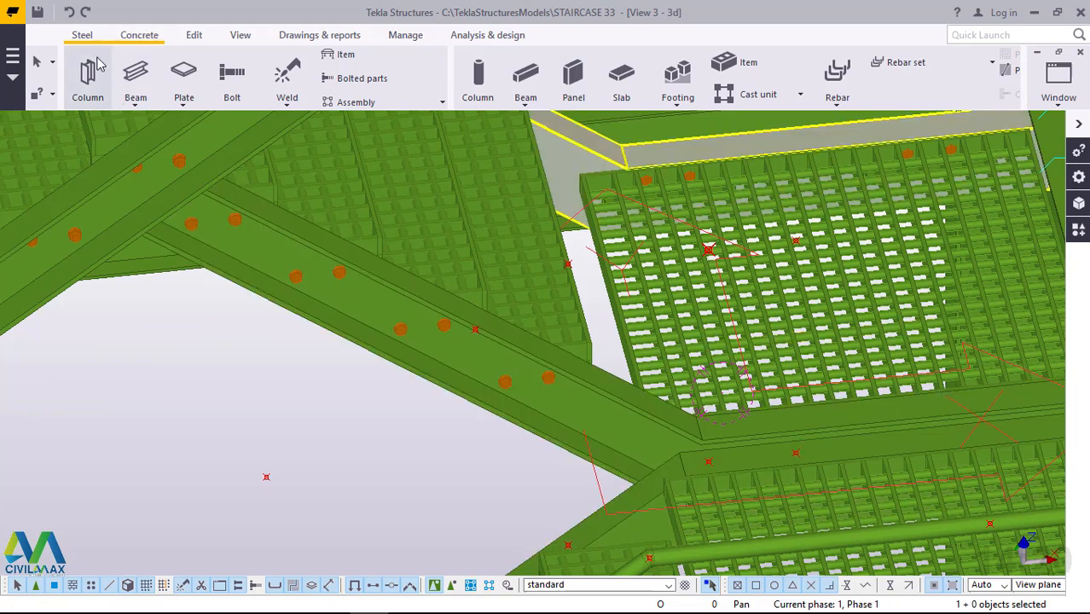
# Start a new polybeam at the foot of the third flight's inner stringer and run its first segment 800 mm vertically up.
pyautogui.click(136, 98)
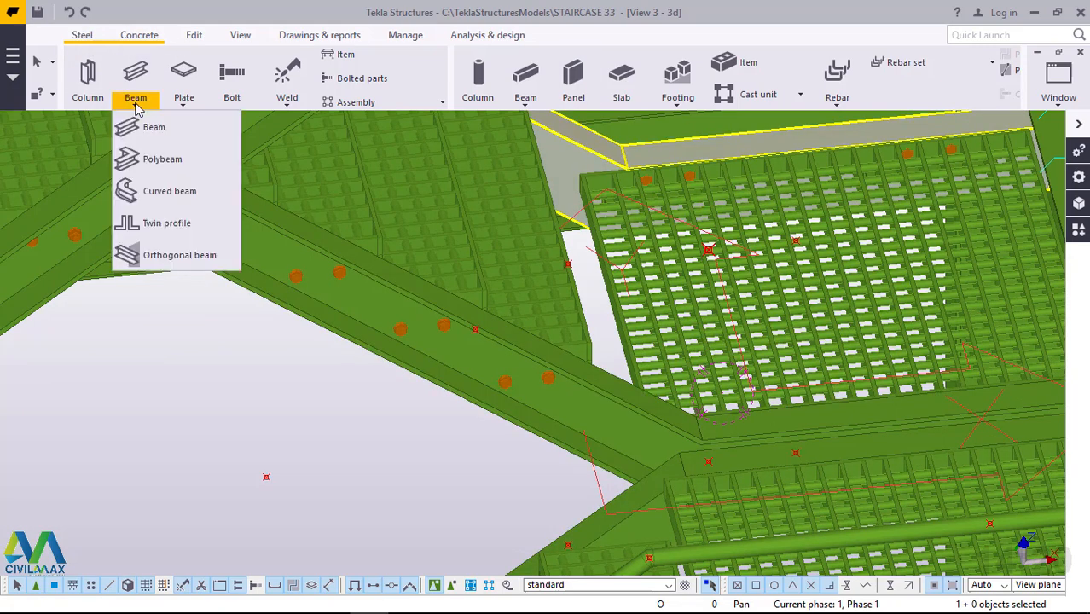
pyautogui.click(167, 160)
pyautogui.scroll(-1, 807, 250)
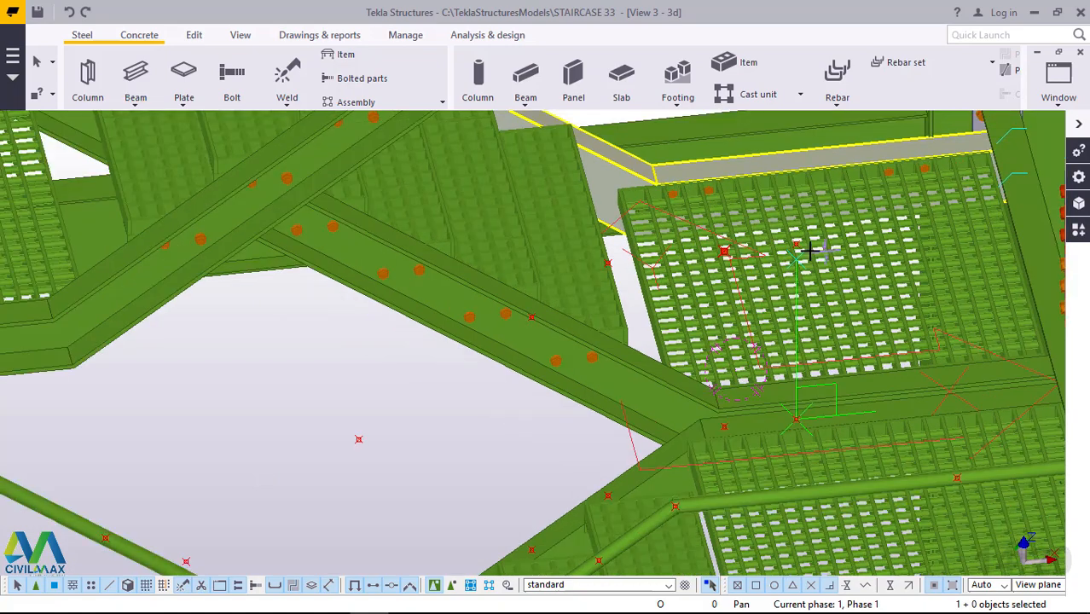
pyautogui.scroll(-2, 810, 250)
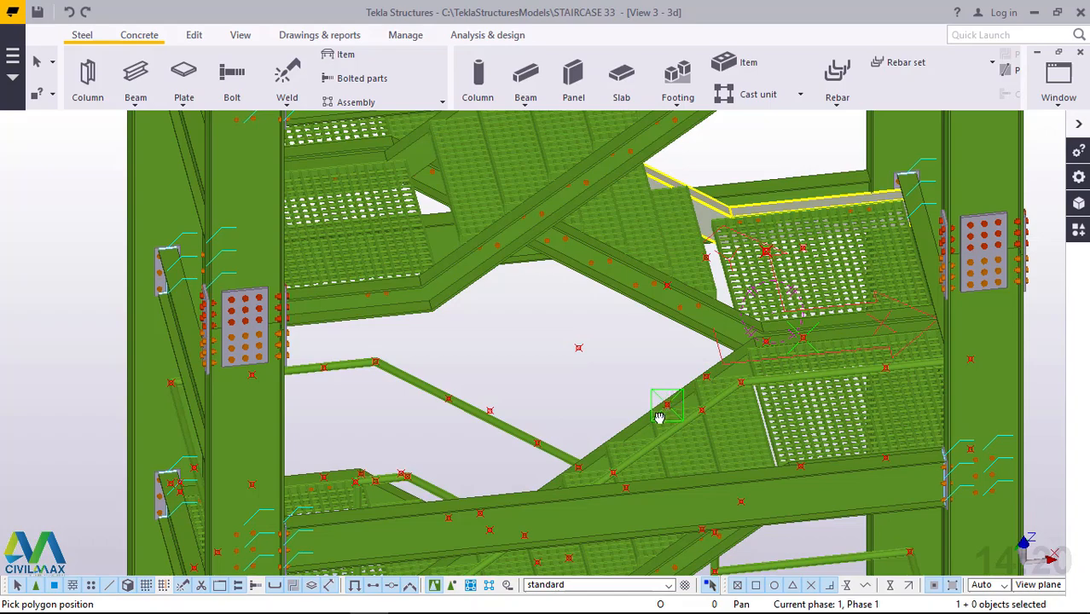
pyautogui.keyDown('ctrl'); pyautogui.moveTo(660, 418); pyautogui.dragTo(580, 457, button='middle'); pyautogui.keyUp('ctrl')
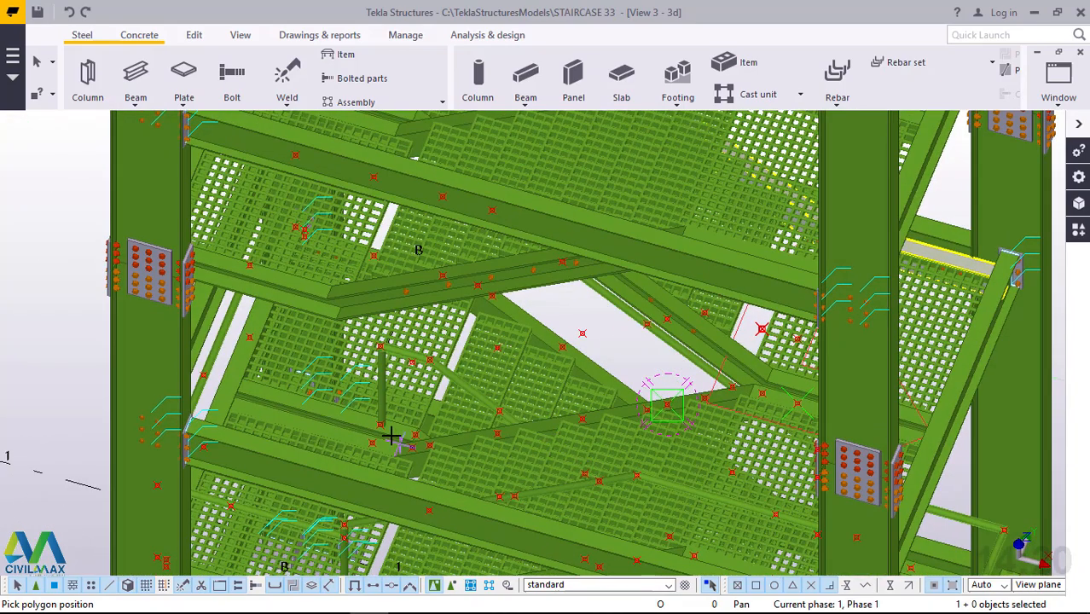
pyautogui.scroll(2, 391, 436)
pyautogui.scroll(2, 429, 444)
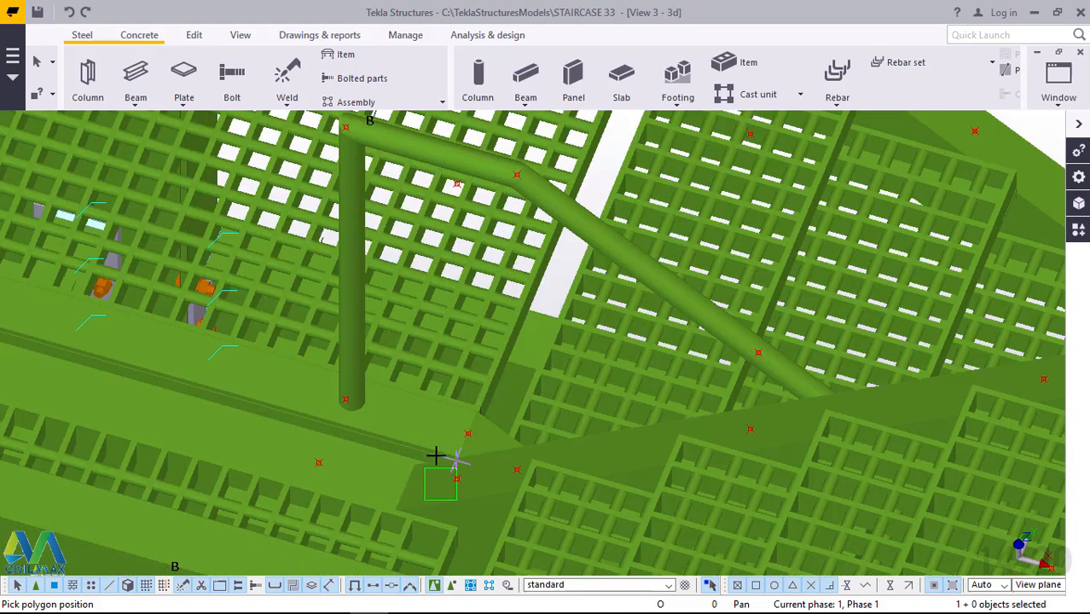
pyautogui.scroll(1, 461, 477)
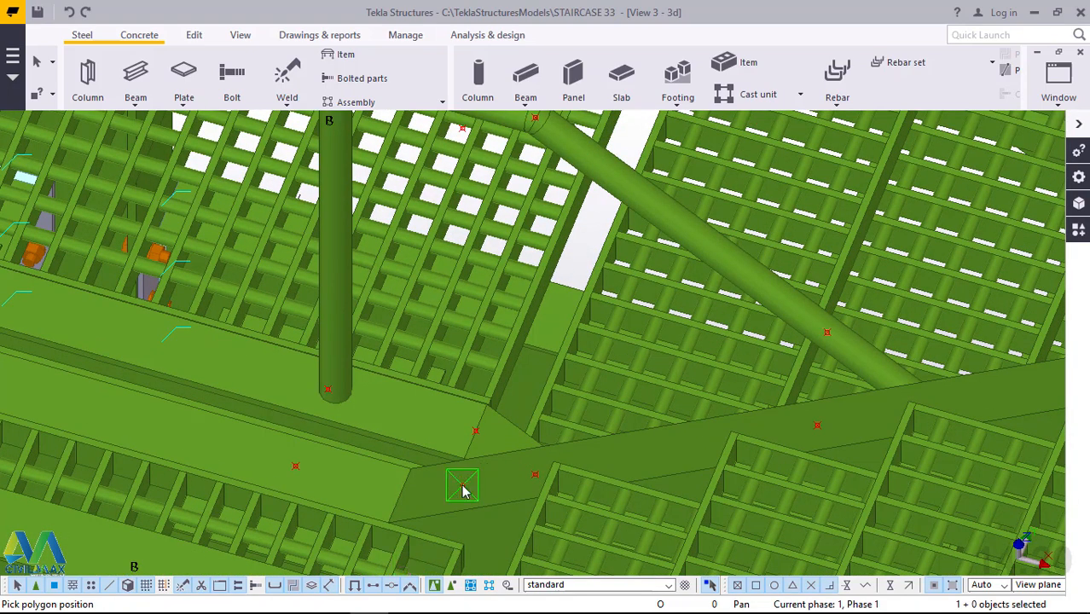
pyautogui.scroll(-2, 480, 477)
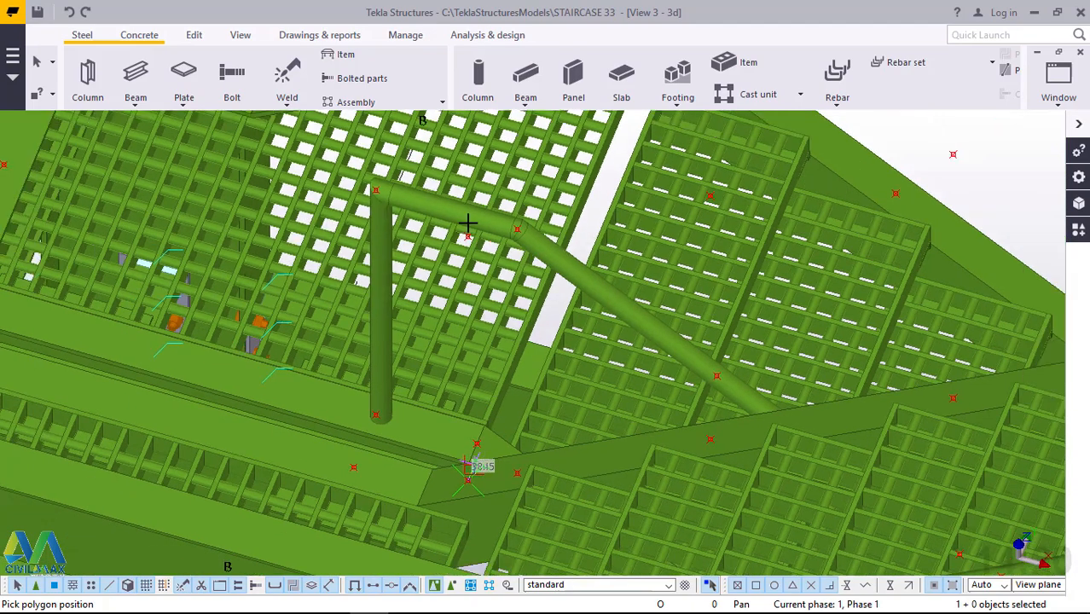
pyautogui.scroll(3, 467, 223)
pyautogui.scroll(1, 463, 197)
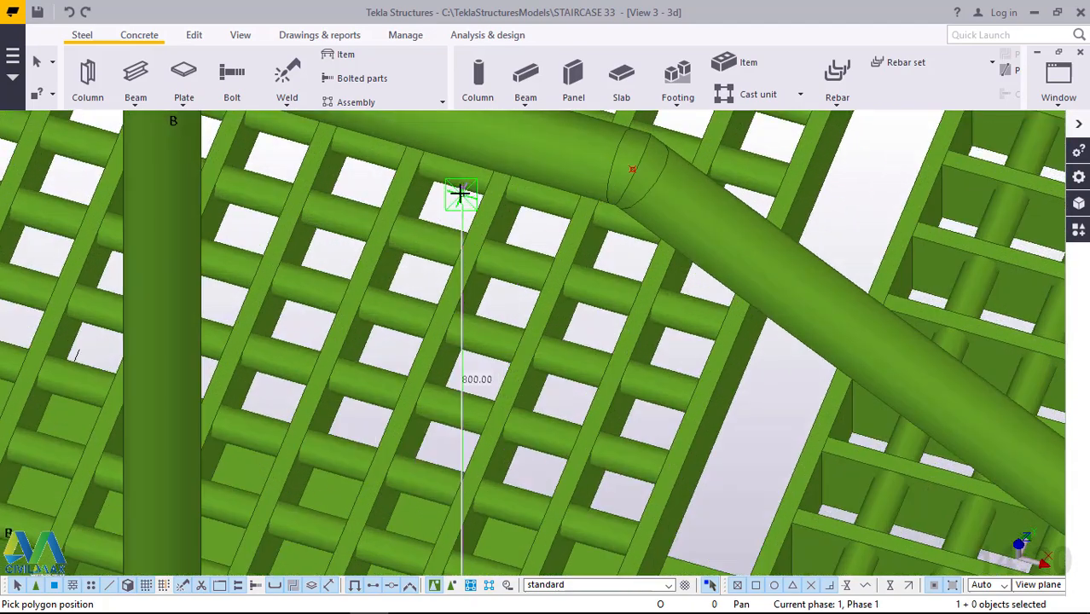
pyautogui.click(461, 194)
pyautogui.scroll(-2, 384, 294)
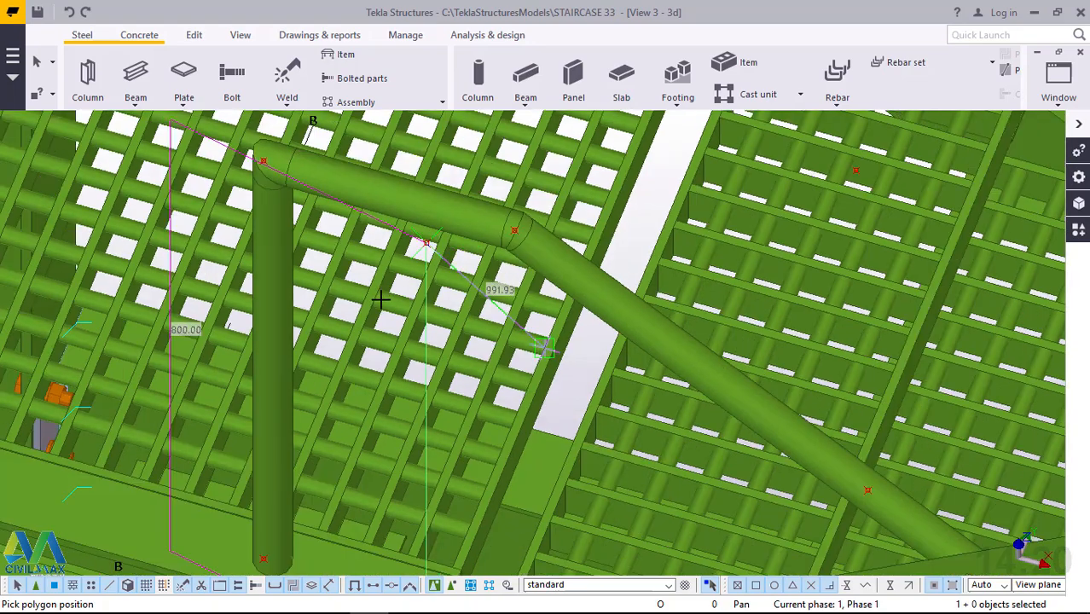
# Run the polybeam up along the flight to the existing point above the inner stringer's upper end.
pyautogui.scroll(-4, 382, 302)
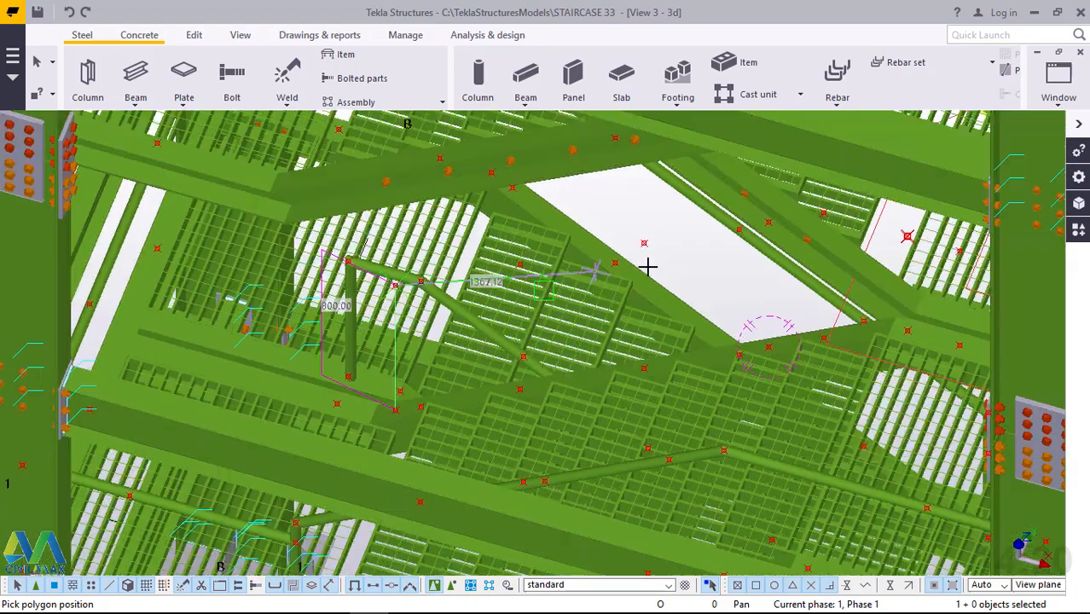
pyautogui.scroll(4, 961, 240)
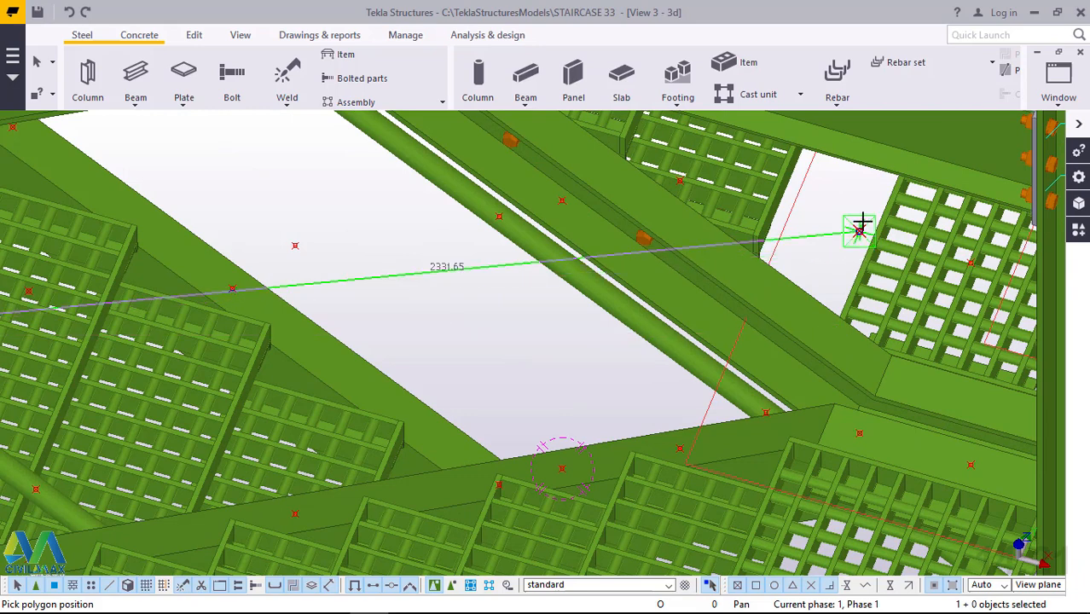
pyautogui.scroll(5, 859, 223)
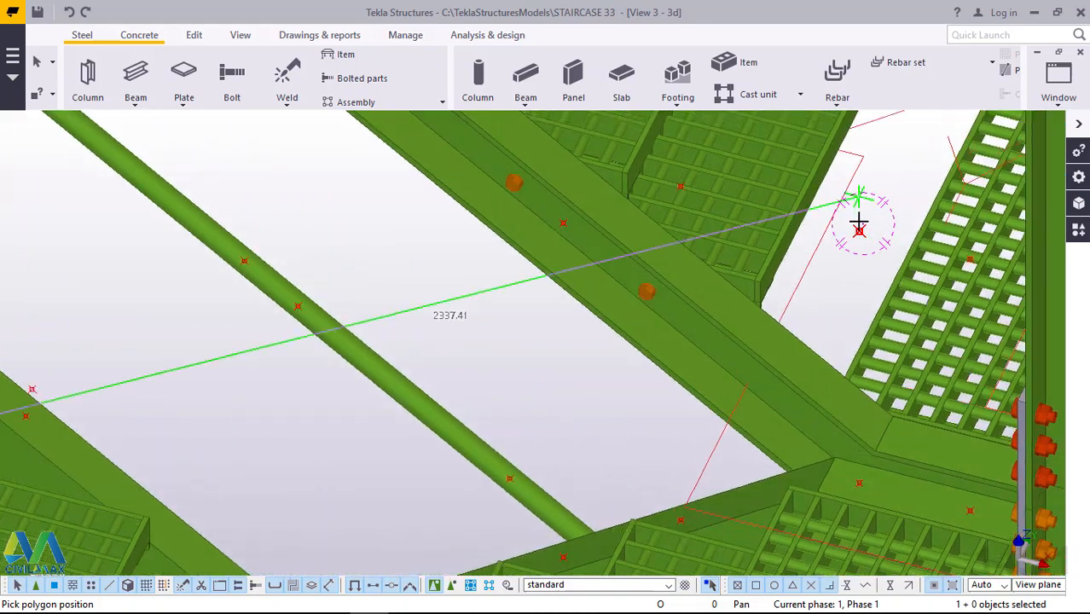
pyautogui.scroll(-2, 860, 230)
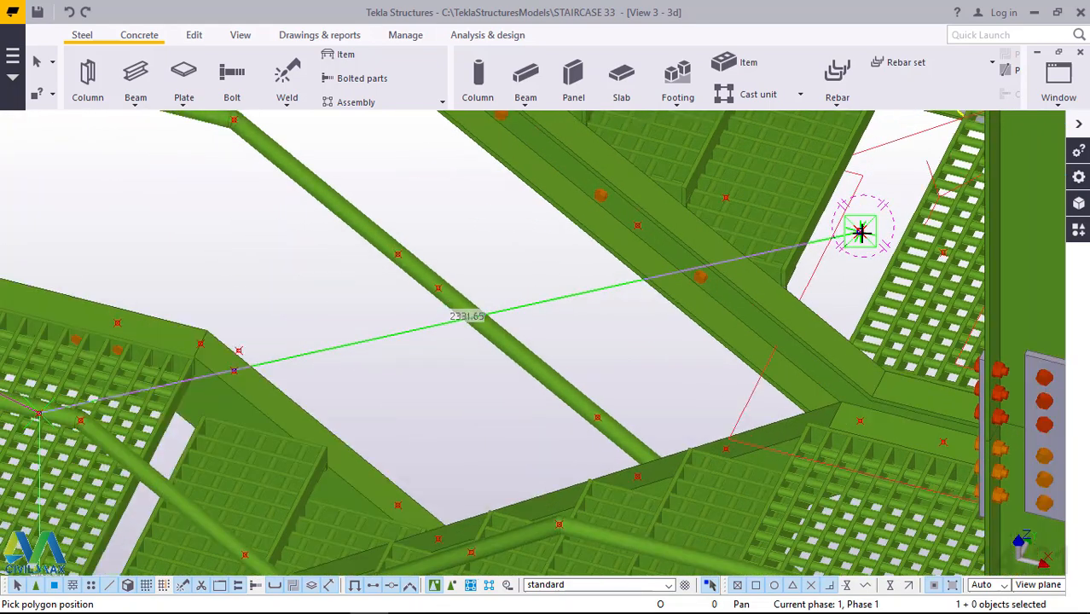
pyautogui.keyDown('ctrl'); pyautogui.moveTo(862, 232); pyautogui.dragTo(861, 194, button='middle'); pyautogui.keyUp('ctrl')
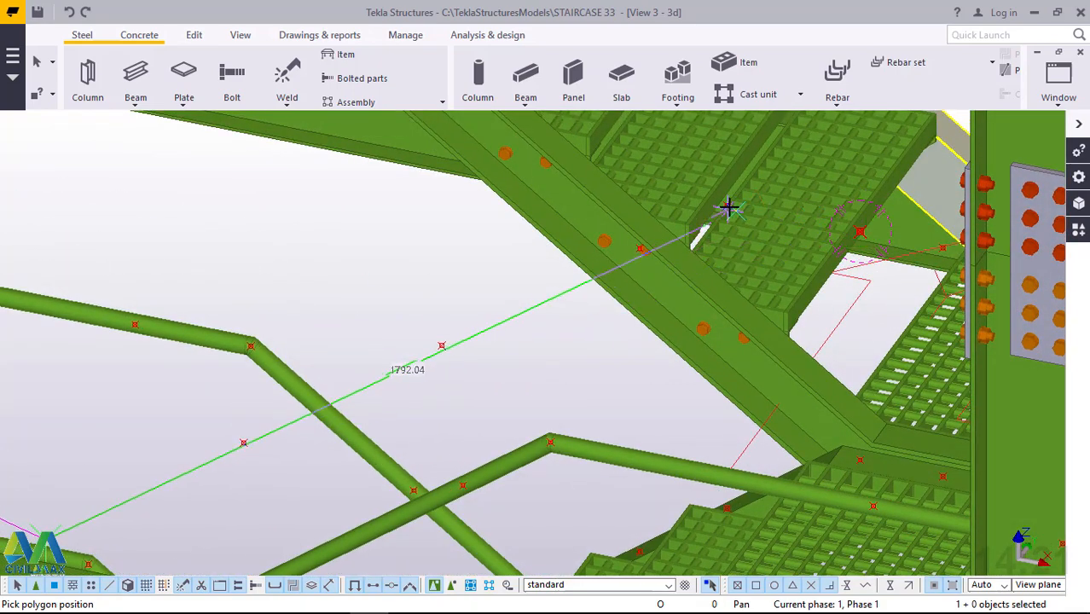
pyautogui.scroll(2, 732, 203)
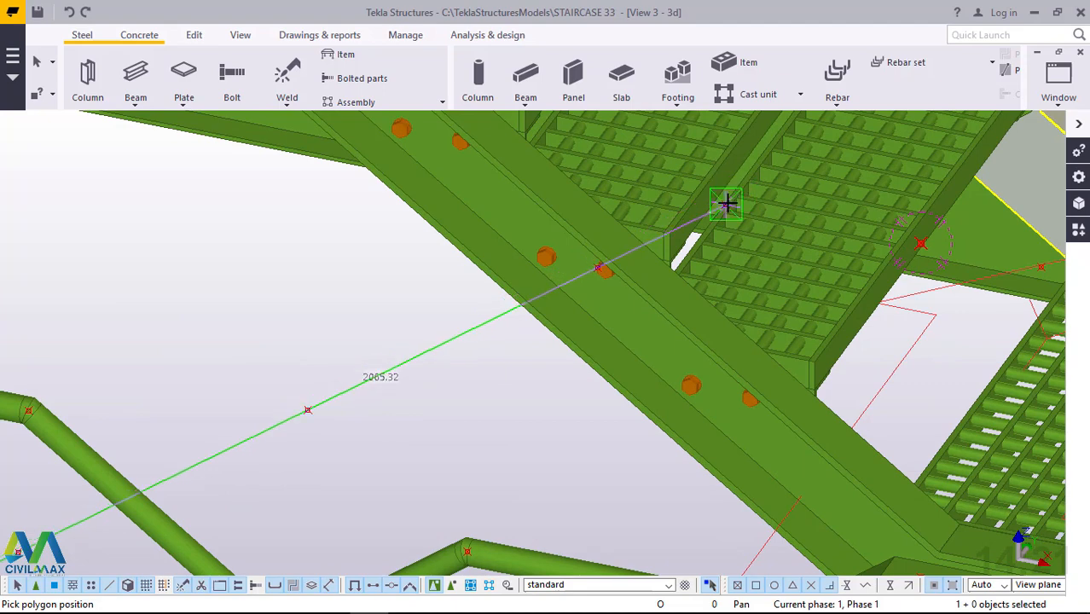
pyautogui.click(726, 203)
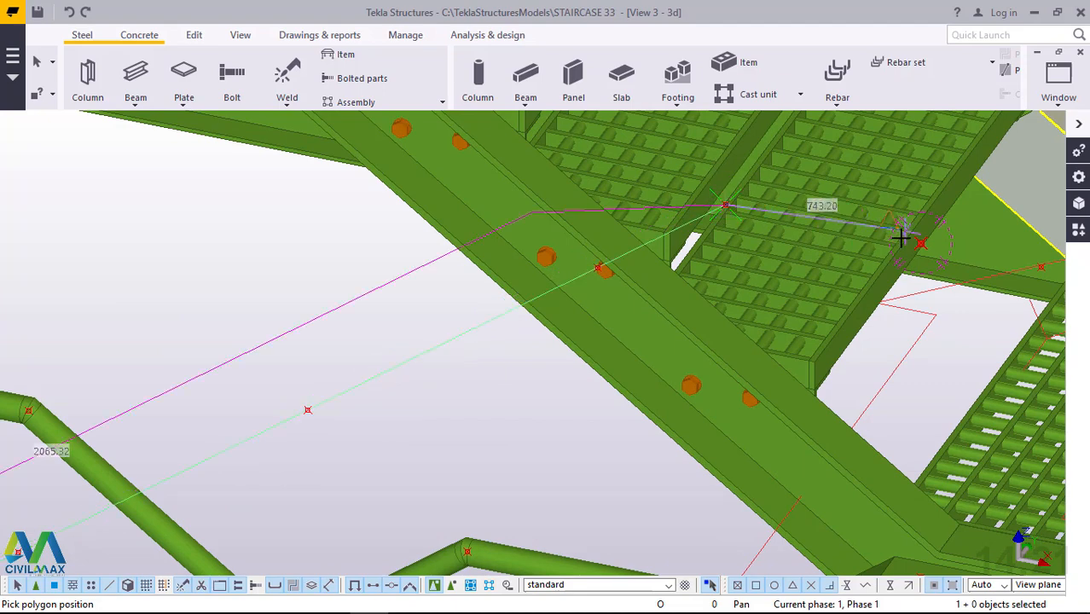
# Continue the polybeam about 523 mm level to the copied point, run it down to the landing's stringer, and create the handrail.
pyautogui.scroll(2, 844, 231)
pyautogui.scroll(-2, 849, 232)
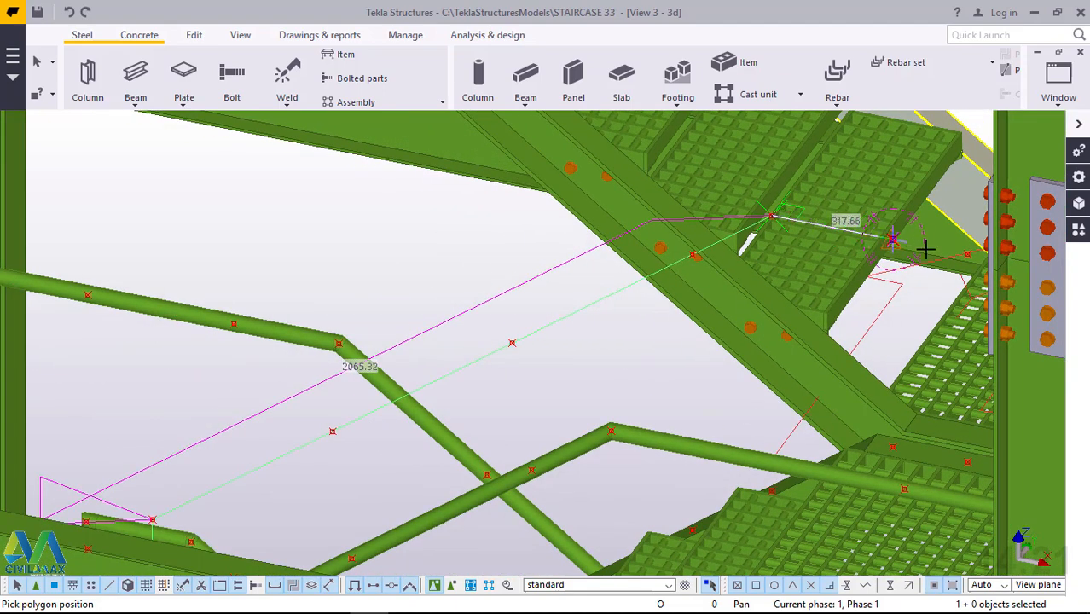
pyautogui.scroll(1, 965, 268)
pyautogui.scroll(4, 964, 269)
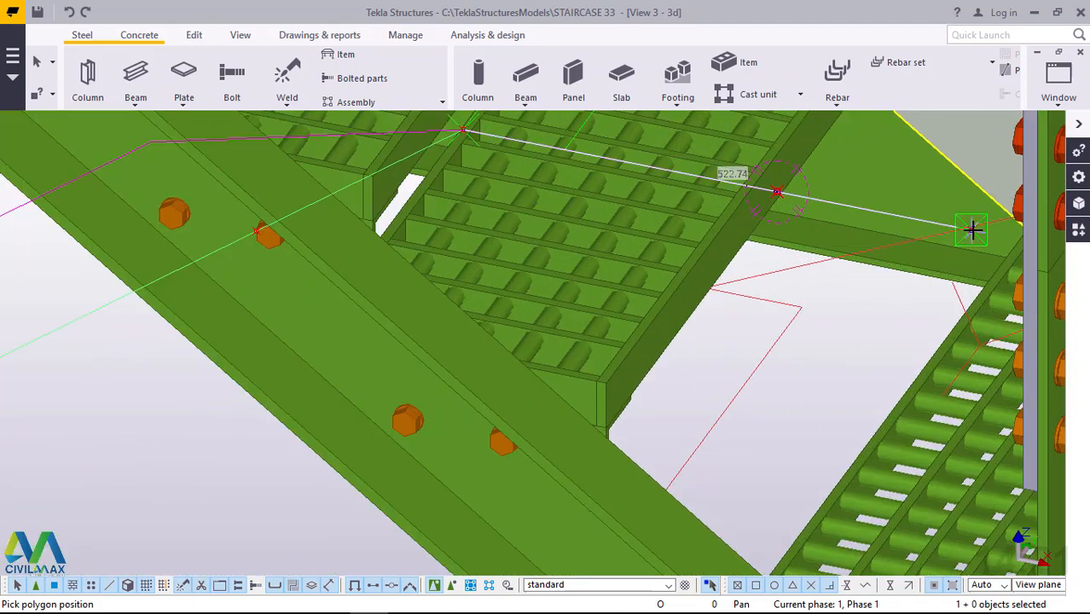
pyautogui.click(973, 229)
pyautogui.scroll(-3, 923, 194)
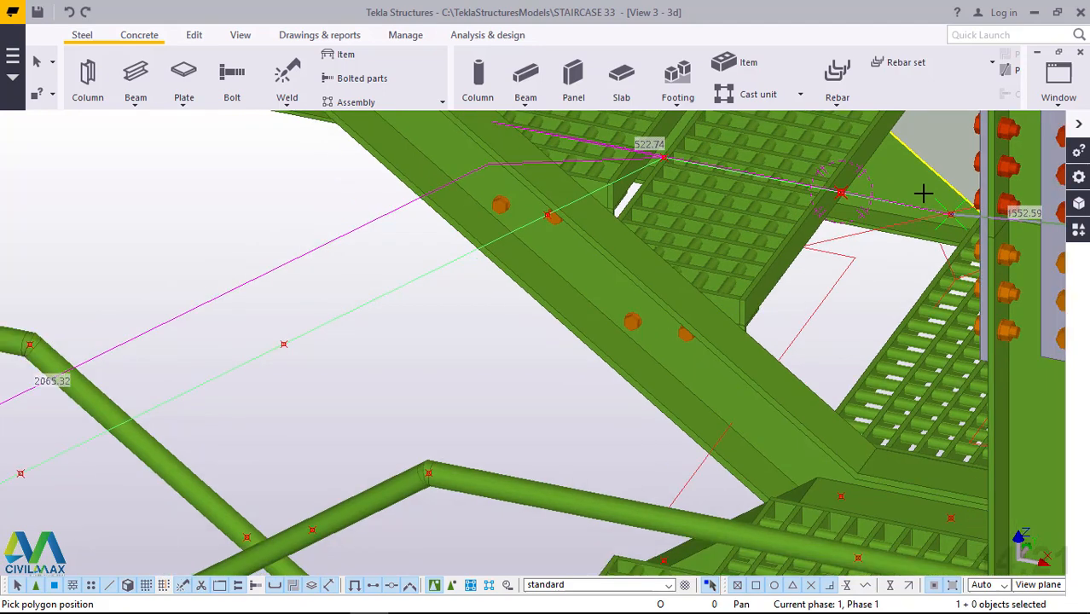
pyautogui.scroll(3, 954, 477)
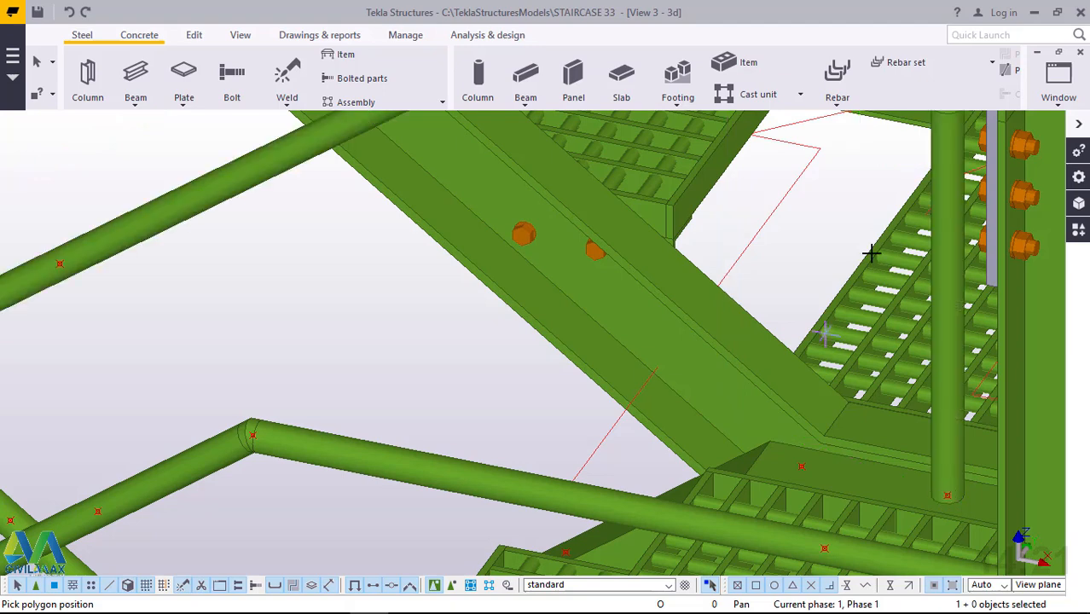
pyautogui.rightClick(845, 184)
pyautogui.click(870, 195)
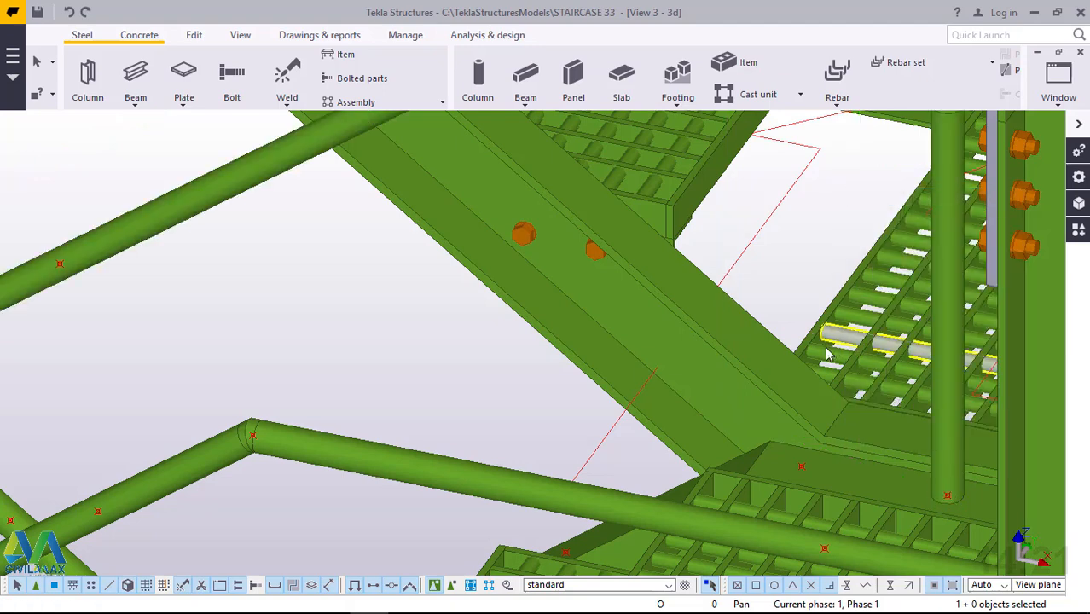
# Examine the third flight's inner handrail and compare it with the handrails on the lower flights and landings.
pyautogui.scroll(-3, 828, 347)
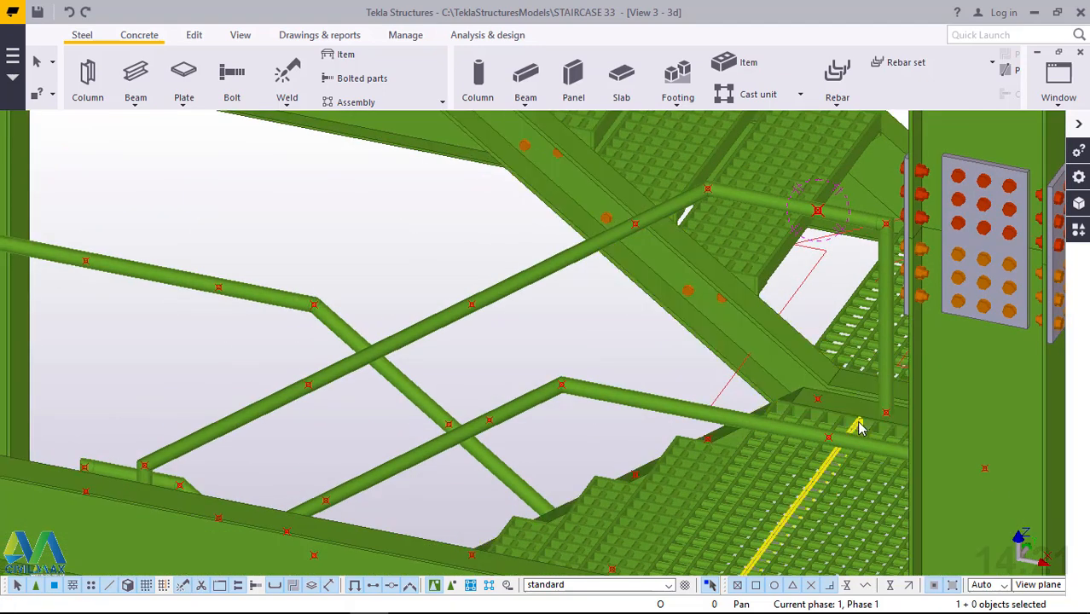
pyautogui.moveTo(860, 429); pyautogui.dragTo(872, 335, button='middle')
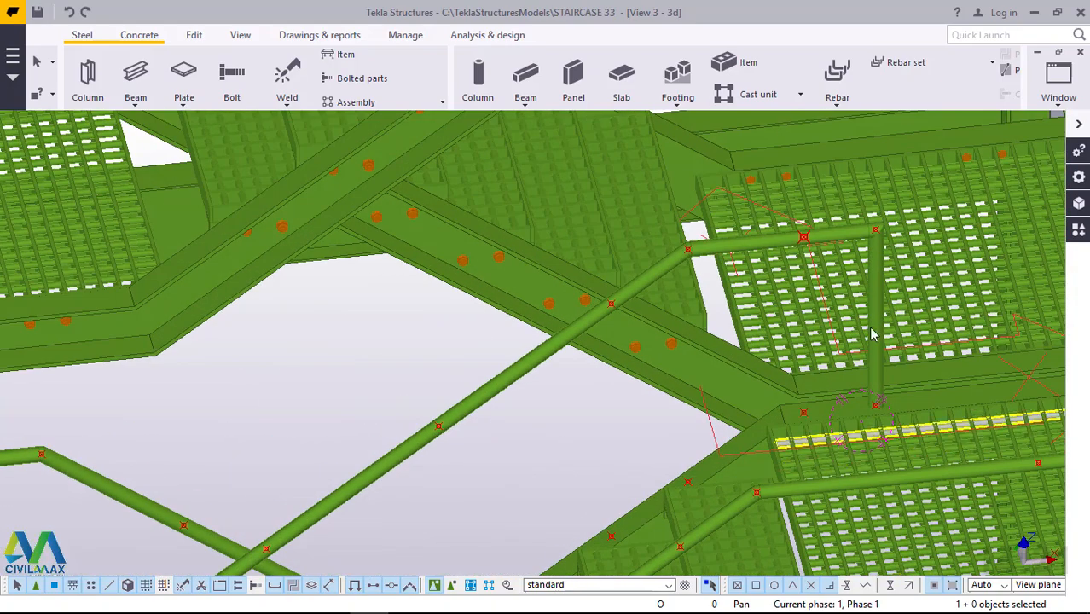
pyautogui.scroll(-4, 844, 321)
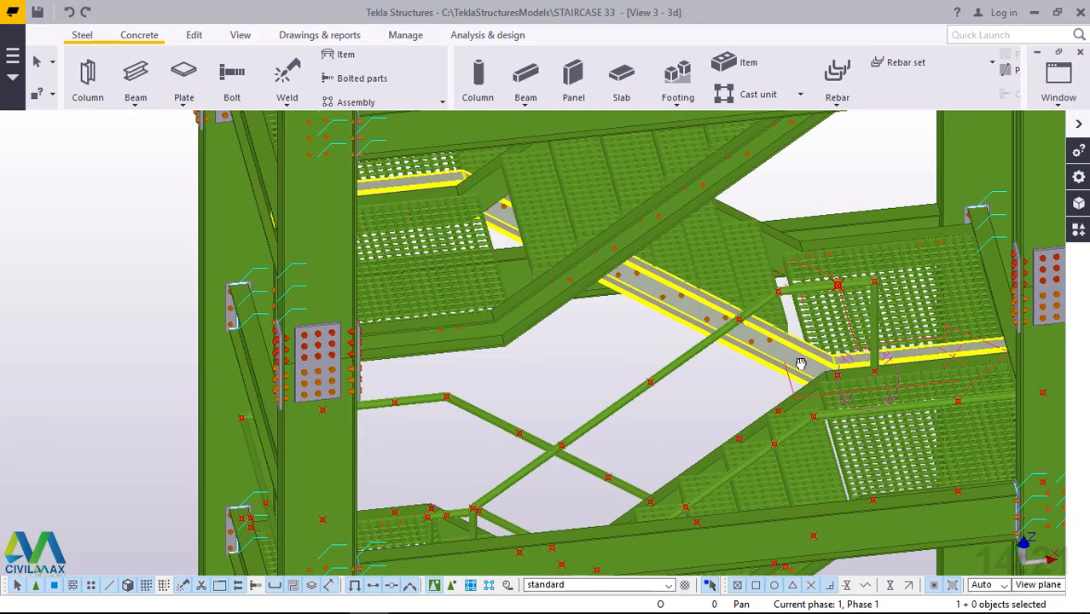
pyautogui.keyDown('ctrl'); pyautogui.moveTo(800, 364); pyautogui.dragTo(810, 296, button='middle'); pyautogui.keyUp('ctrl')
pyautogui.scroll(-2, 718, 251)
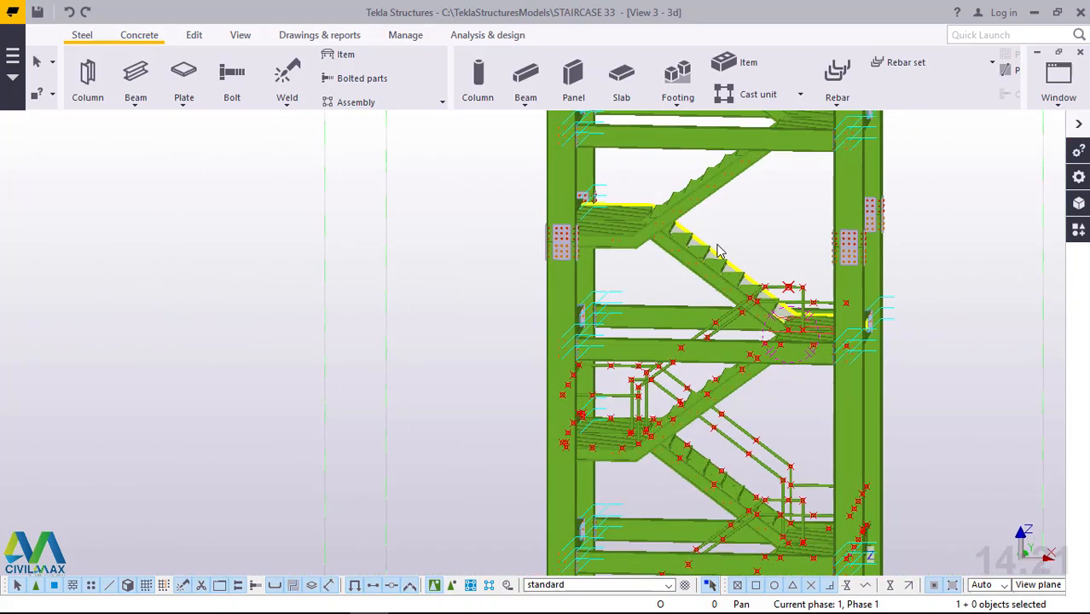
pyautogui.scroll(-4, 718, 251)
pyautogui.scroll(4, 748, 381)
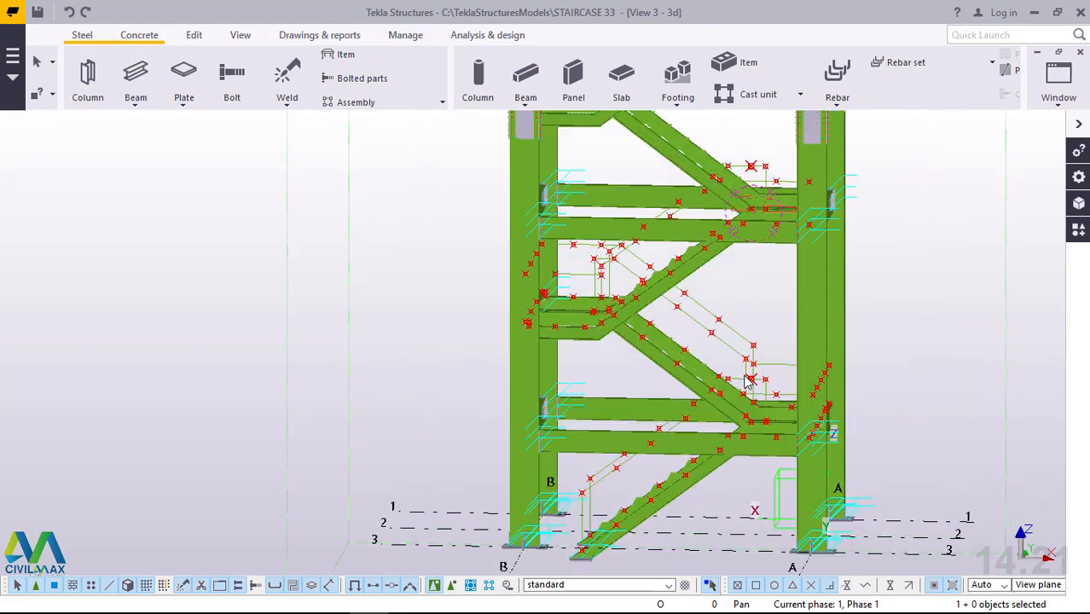
pyautogui.scroll(1, 747, 382)
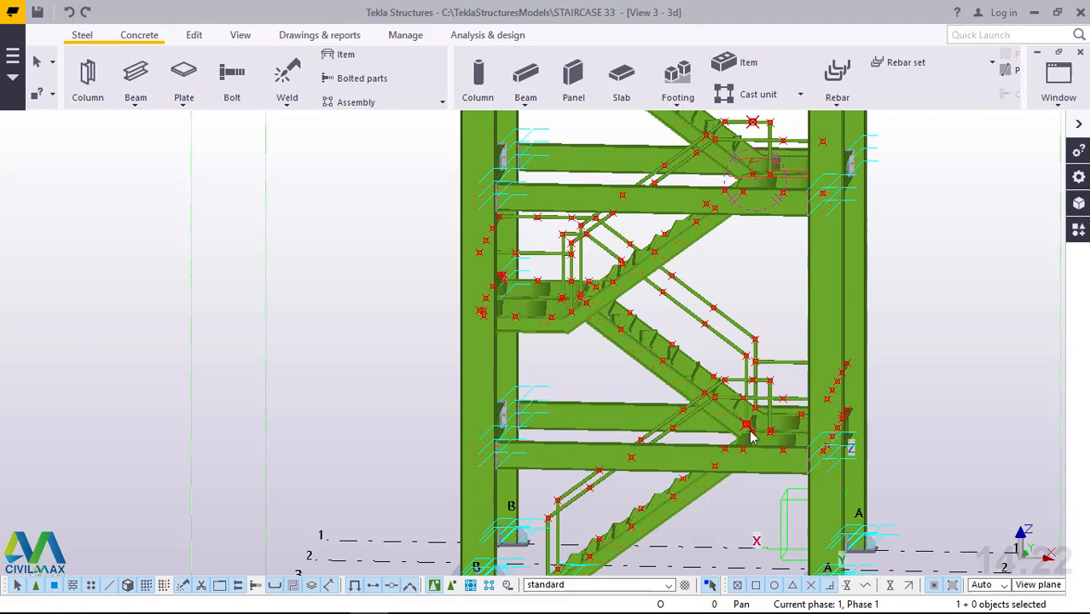
# Add a 540 mm vertical beam post from the first landing's outer edge beam to its level handrail, at the point nearest the column.
pyautogui.keyDown('ctrl'); pyautogui.moveTo(754, 453); pyautogui.dragTo(524, 479, button='middle'); pyautogui.keyUp('ctrl')
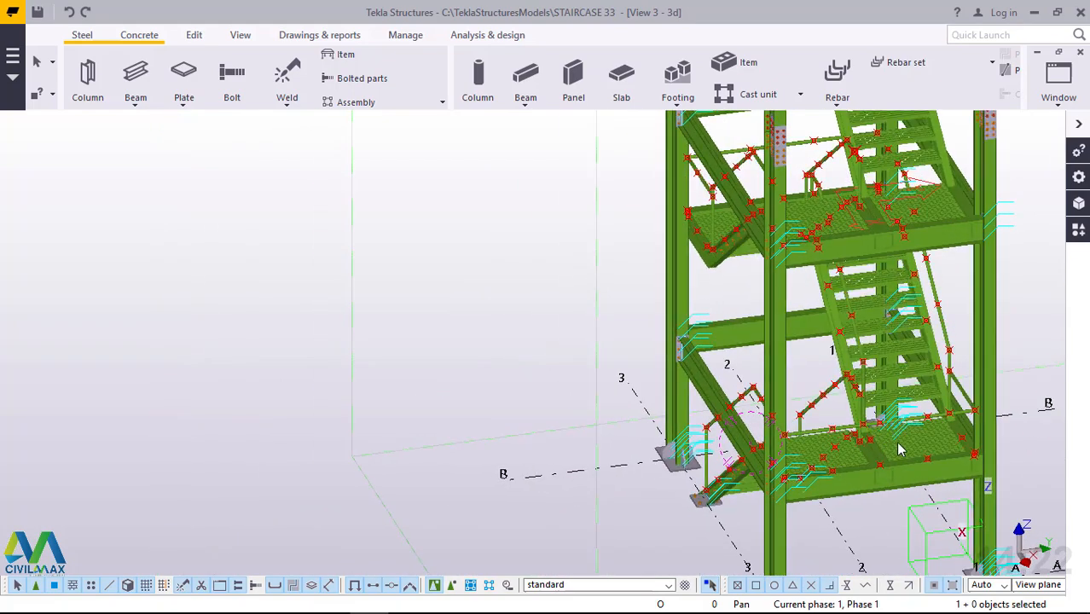
pyautogui.scroll(3, 900, 449)
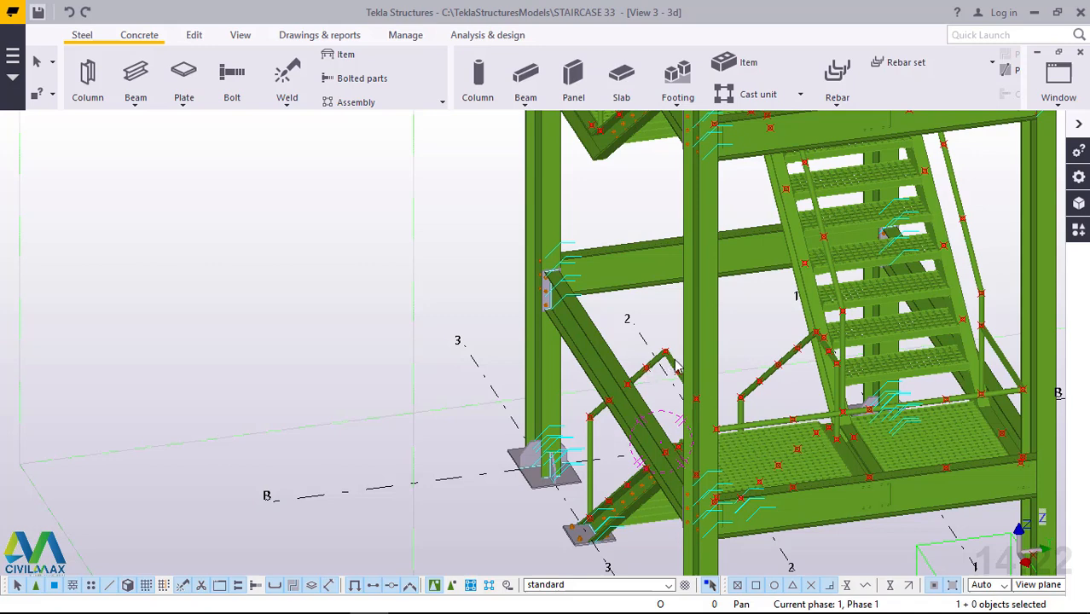
pyautogui.scroll(-3, 676, 366)
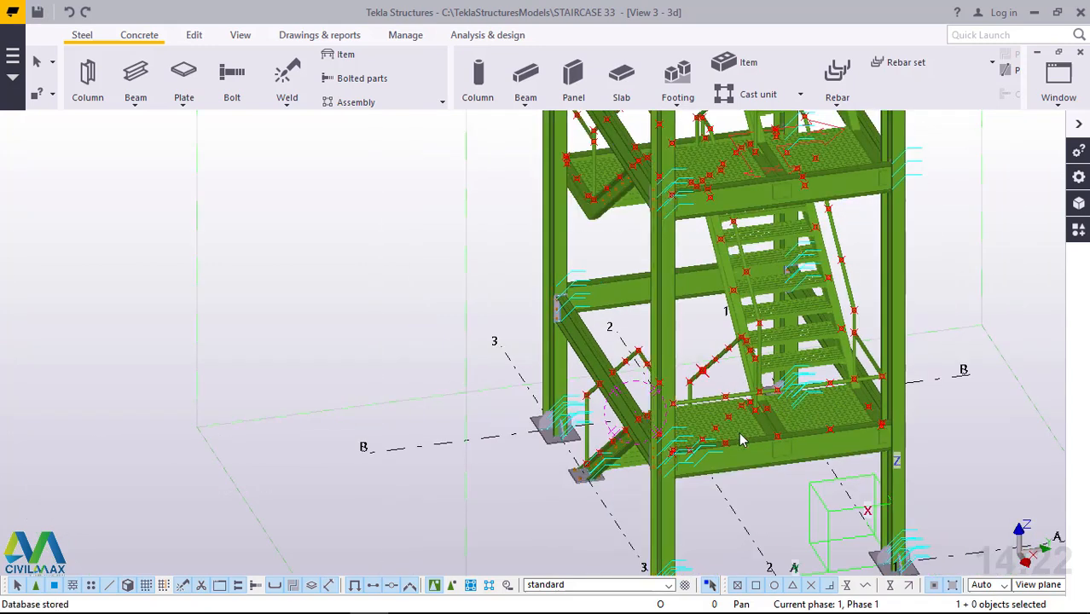
pyautogui.scroll(3, 740, 440)
pyautogui.scroll(3, 694, 395)
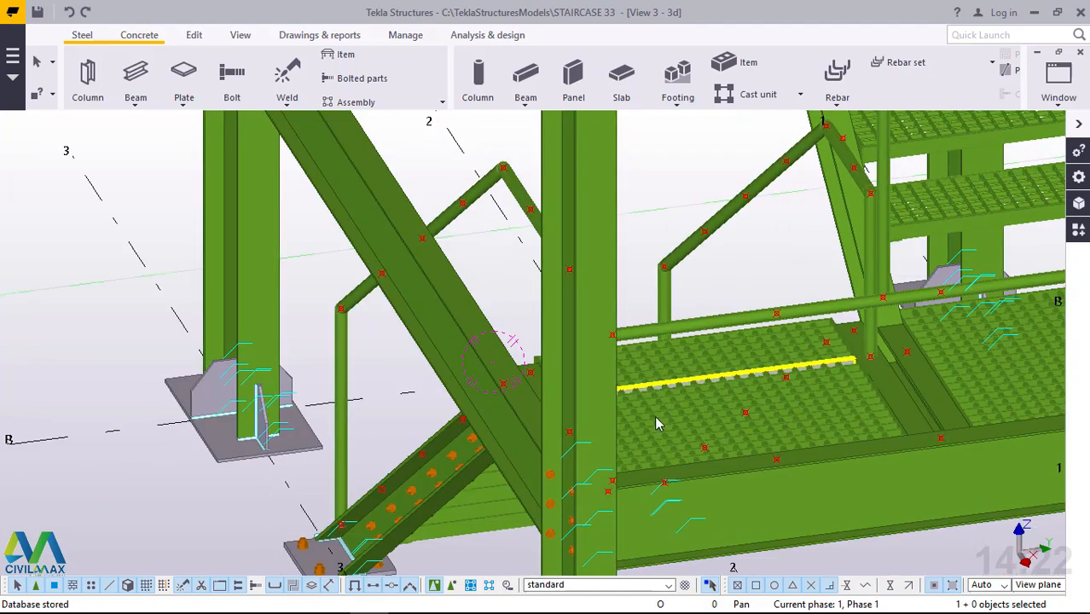
pyautogui.scroll(1, 671, 461)
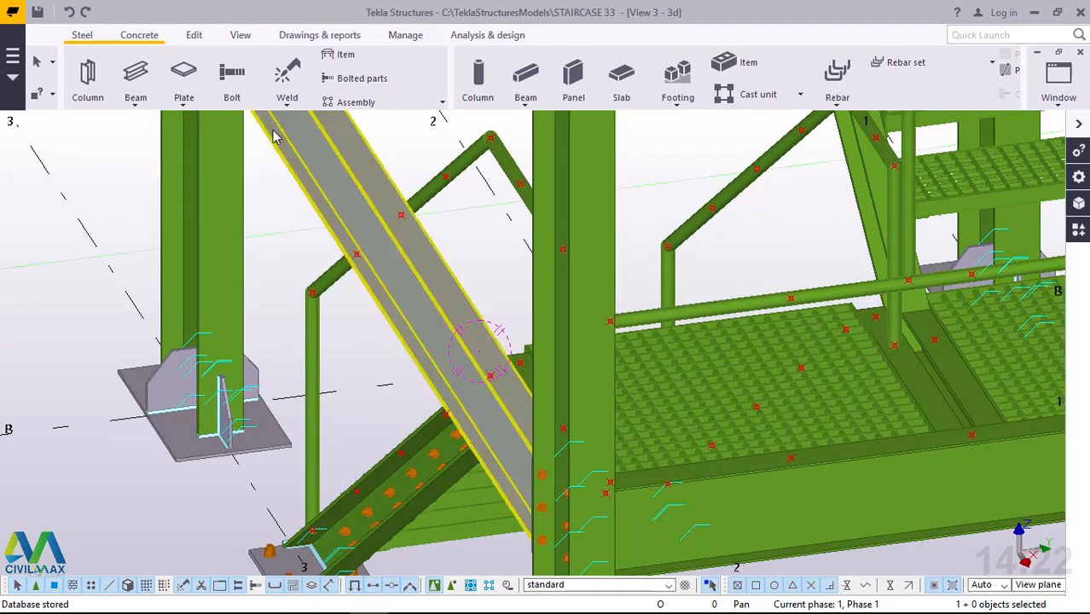
pyautogui.click(203, 119)
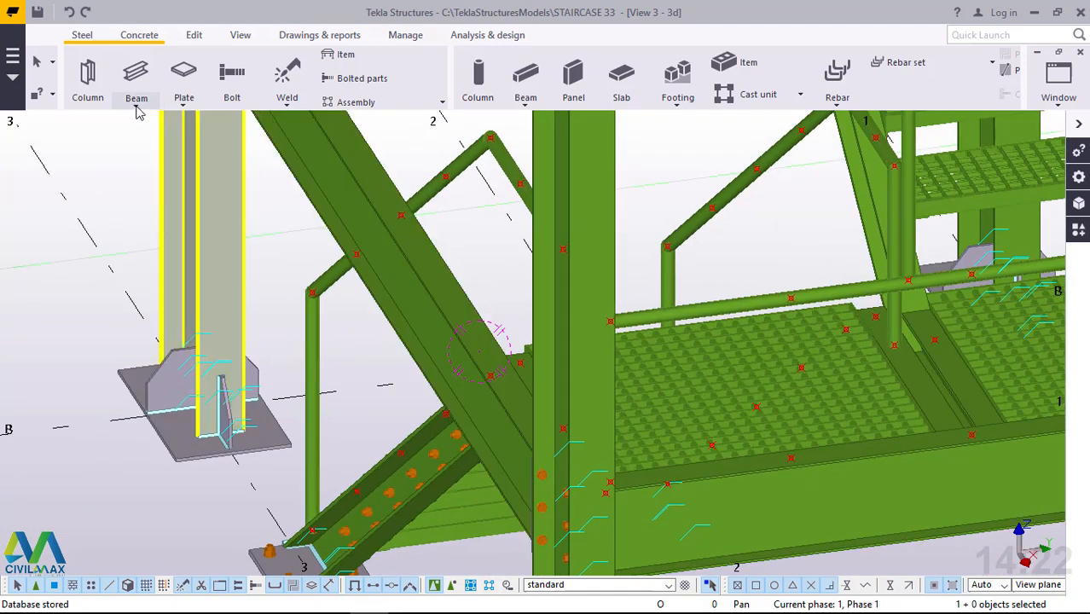
pyautogui.click(137, 106)
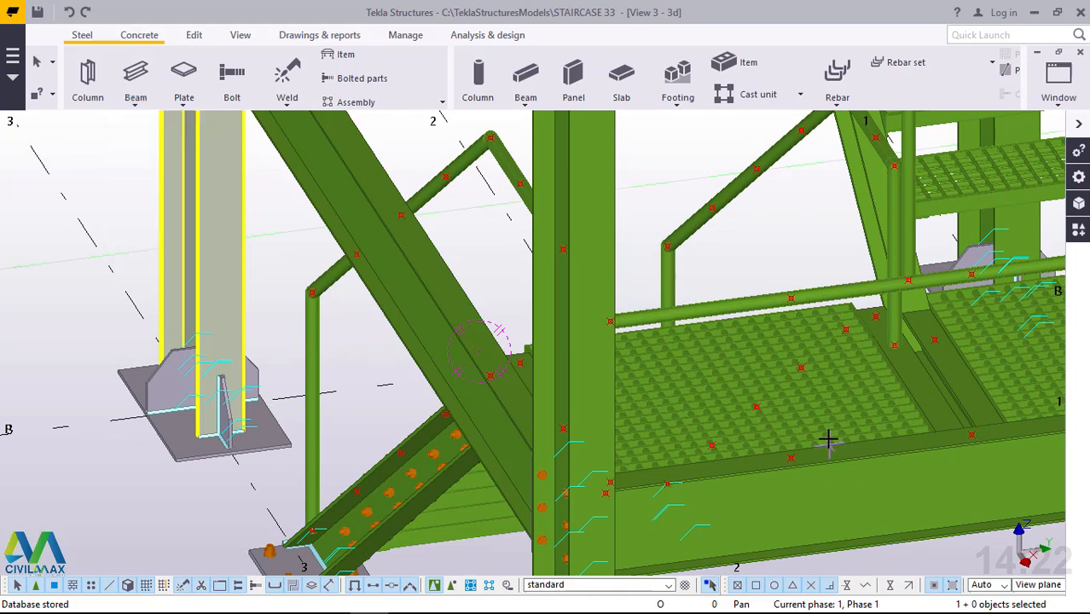
pyautogui.scroll(4, 819, 449)
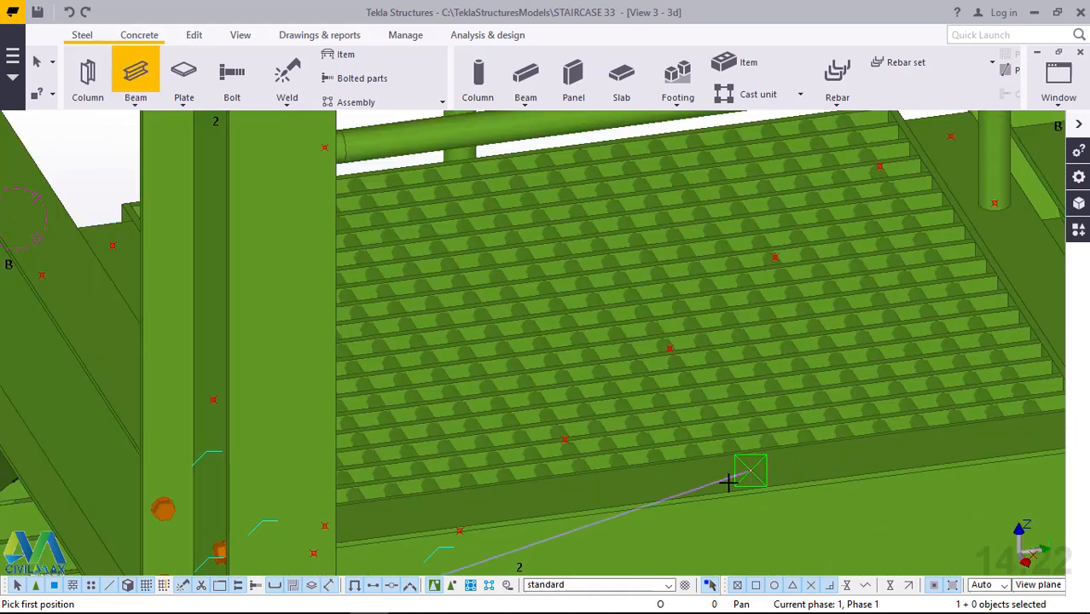
pyautogui.scroll(-4, 729, 482)
pyautogui.scroll(3, 768, 282)
pyautogui.scroll(4, 757, 286)
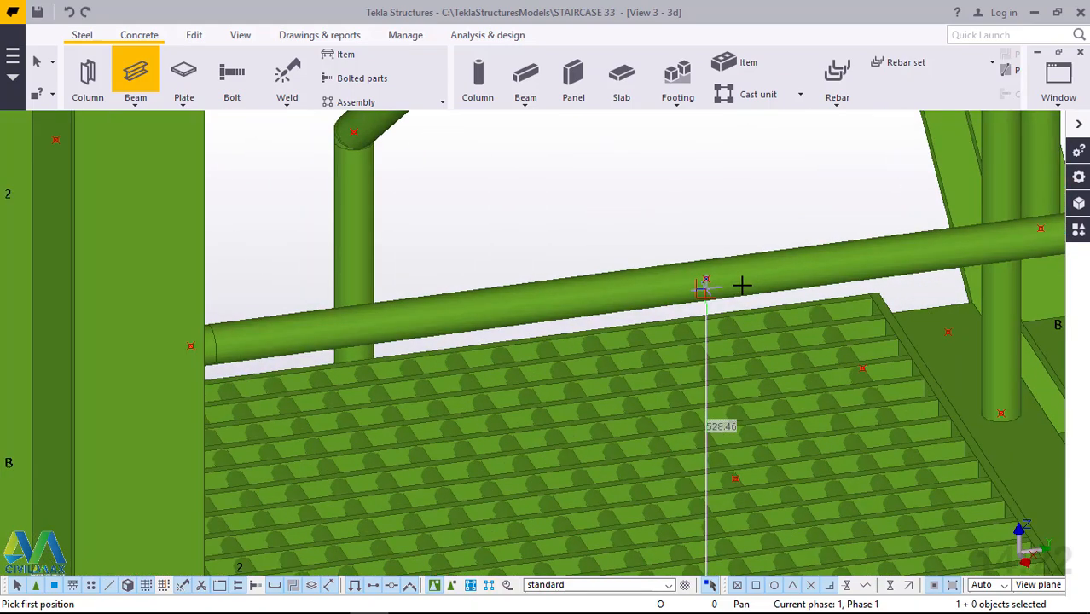
pyautogui.click(745, 279)
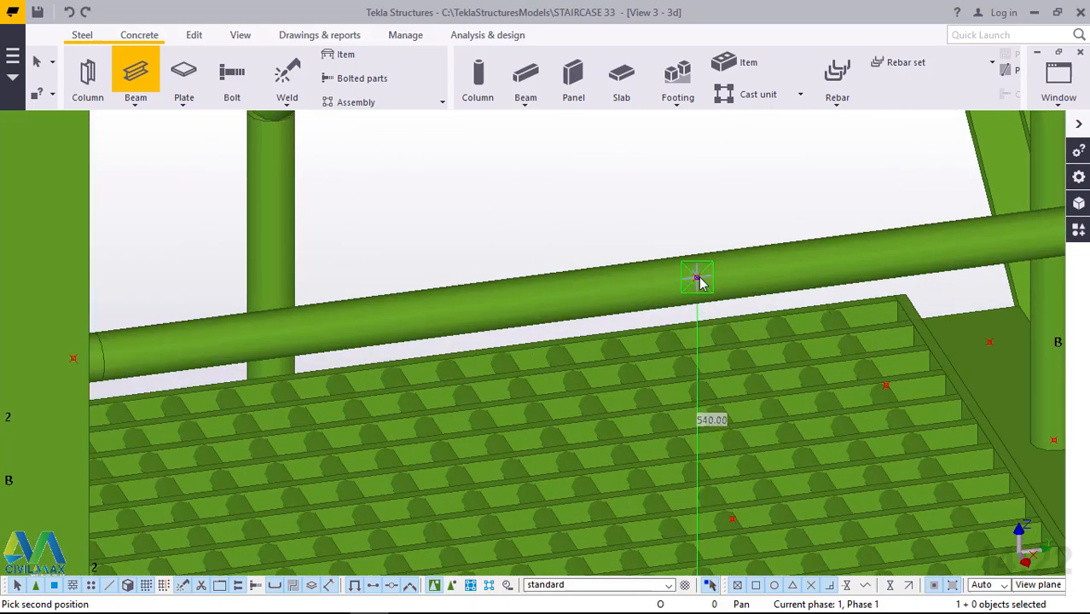
pyautogui.click(698, 279)
# Add a second vertical beam post between the first landing's edge beam and handrail, at the point by the middle cross beam.
pyautogui.scroll(-3, 540, 282)
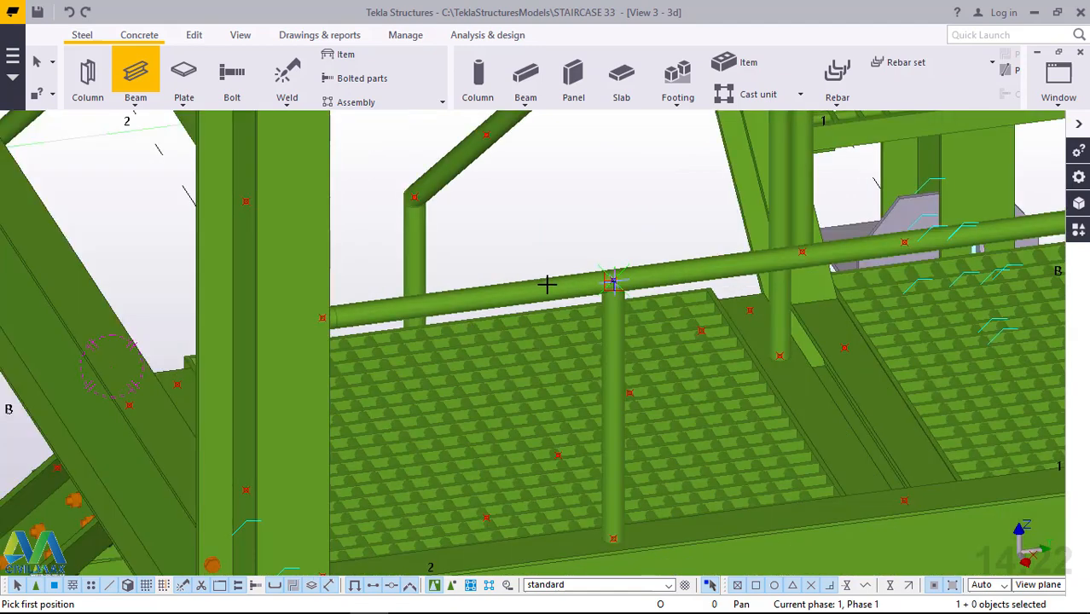
pyautogui.scroll(1, 914, 495)
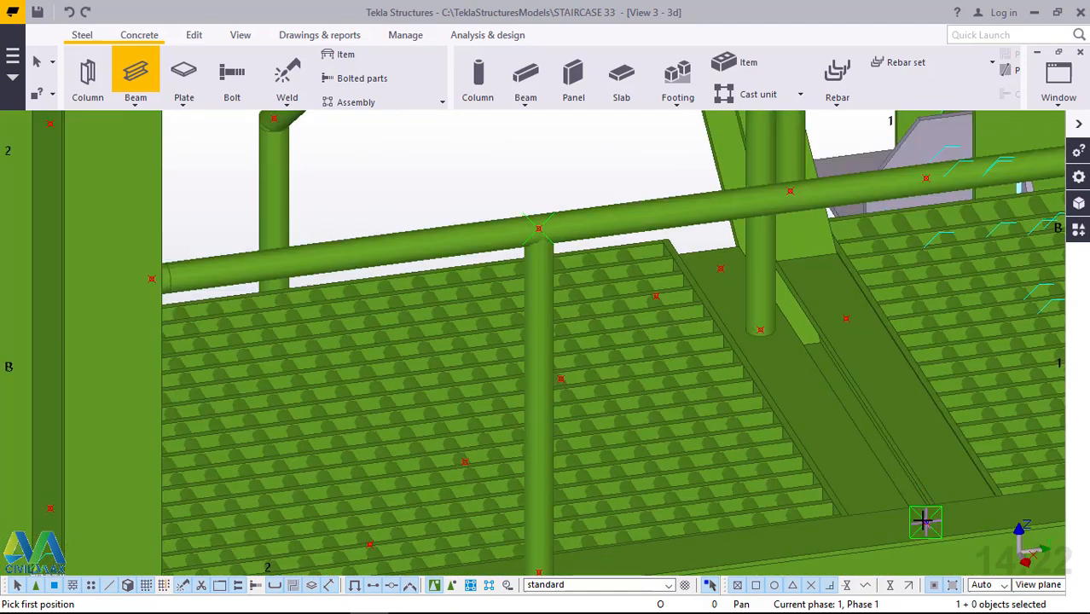
pyautogui.click(955, 347)
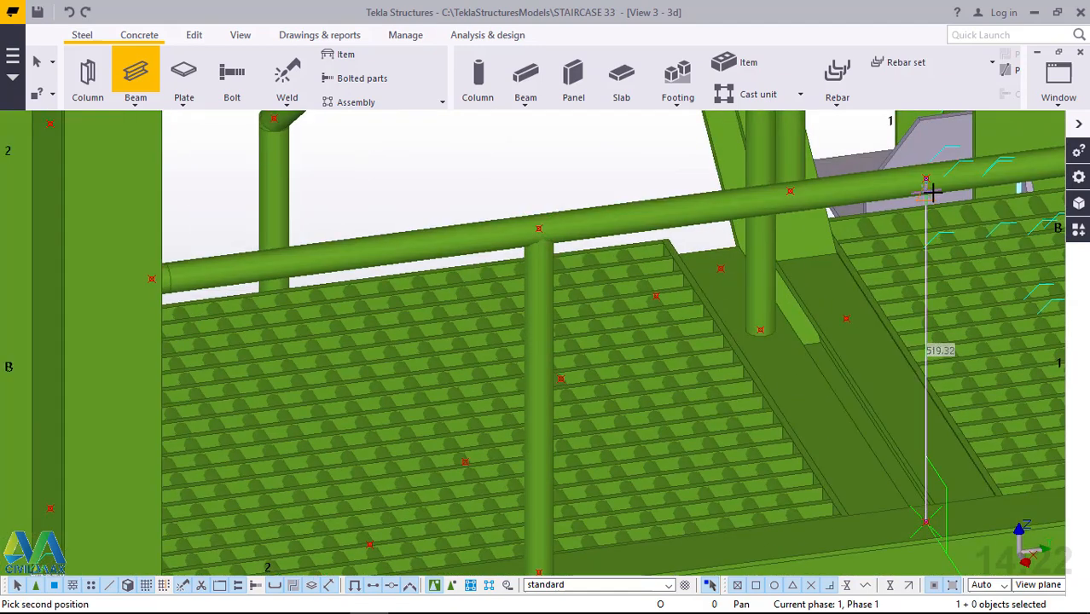
pyautogui.click(928, 178)
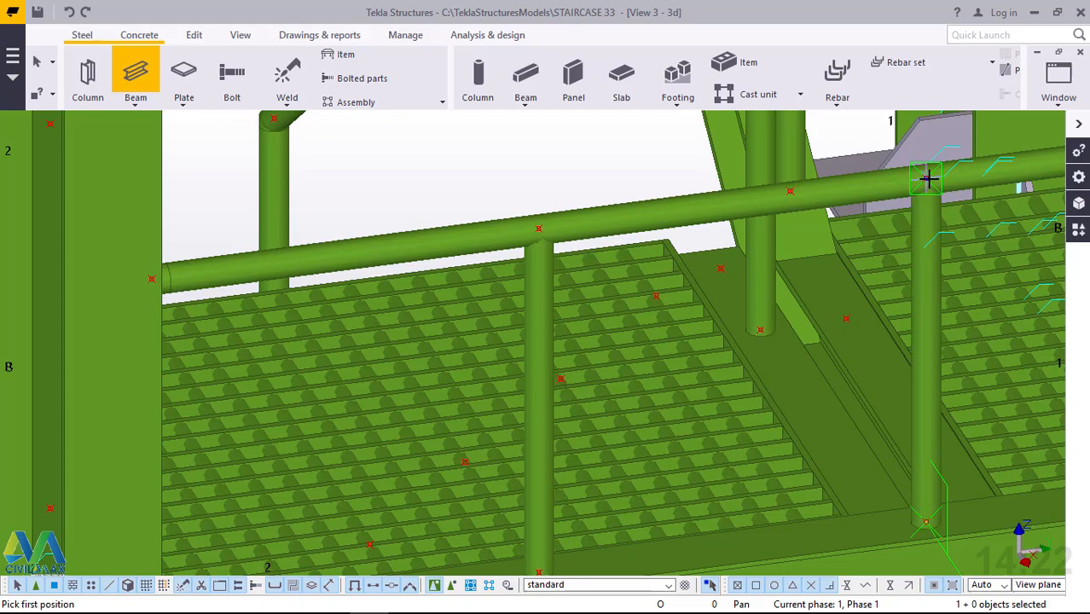
# Add a third vertical beam post, 540 mm high, under the landing's handrail at the point midway along the far grating panel.
pyautogui.scroll(-2, 443, 331)
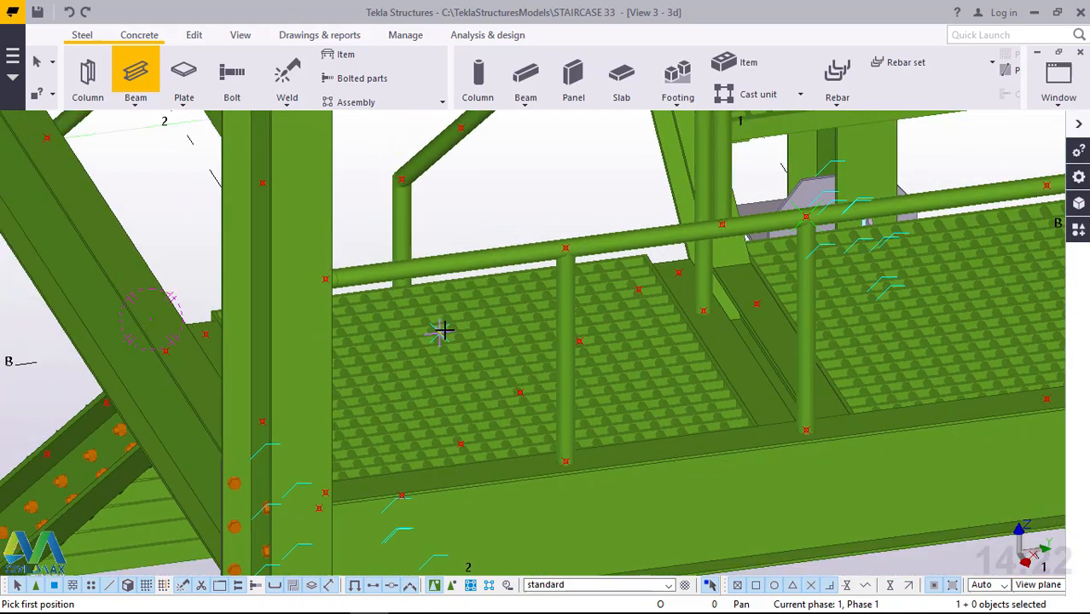
pyautogui.scroll(-2, 888, 265)
pyautogui.scroll(2, 868, 392)
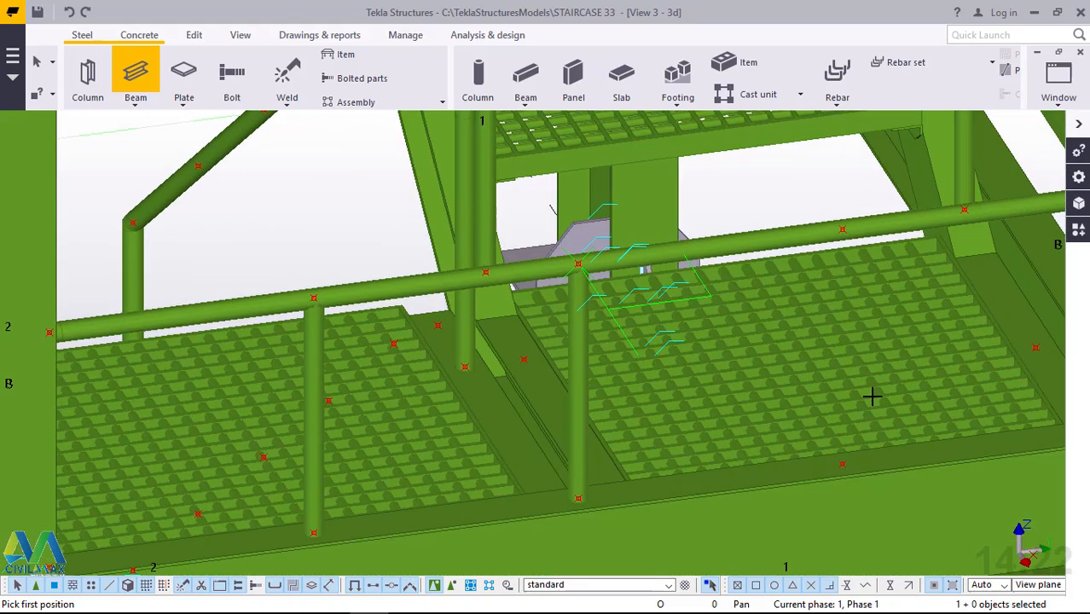
pyautogui.scroll(2, 828, 516)
pyautogui.scroll(2, 817, 517)
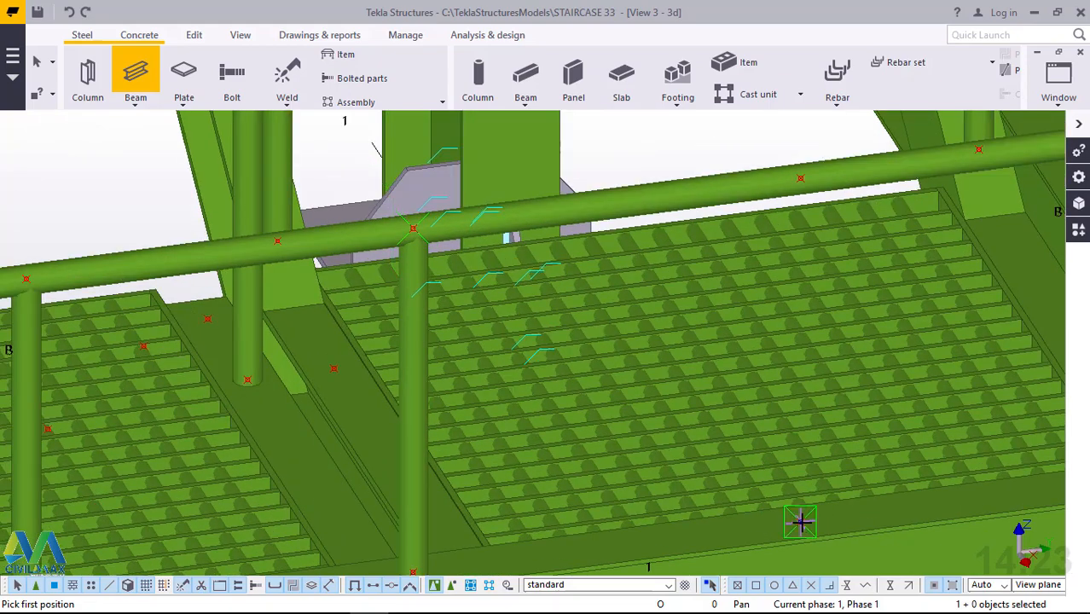
pyautogui.click(801, 518)
pyautogui.scroll(1, 801, 175)
pyautogui.scroll(2, 801, 175)
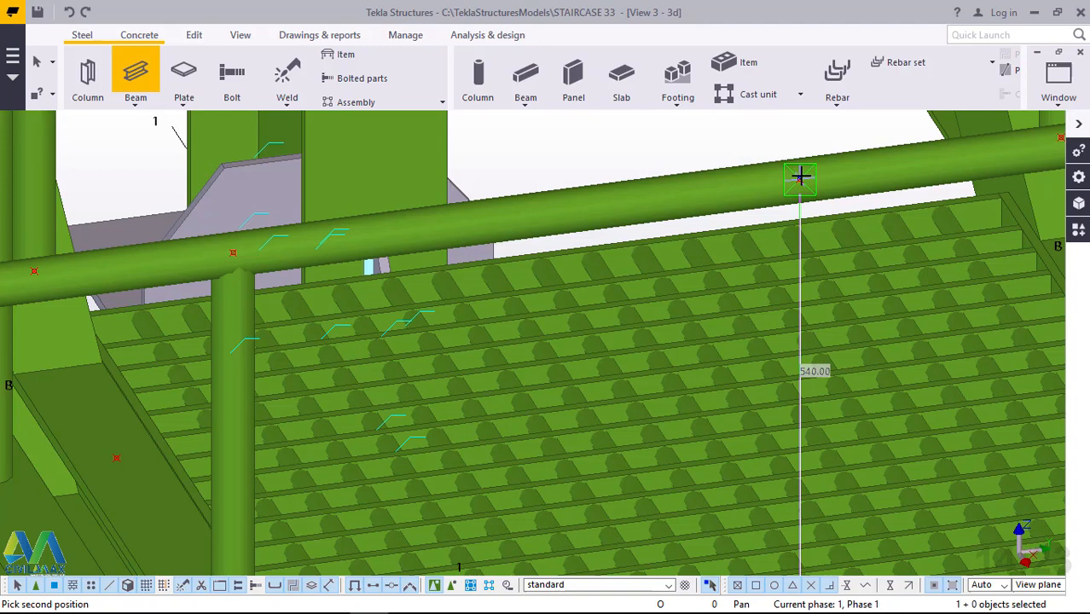
pyautogui.click(801, 179)
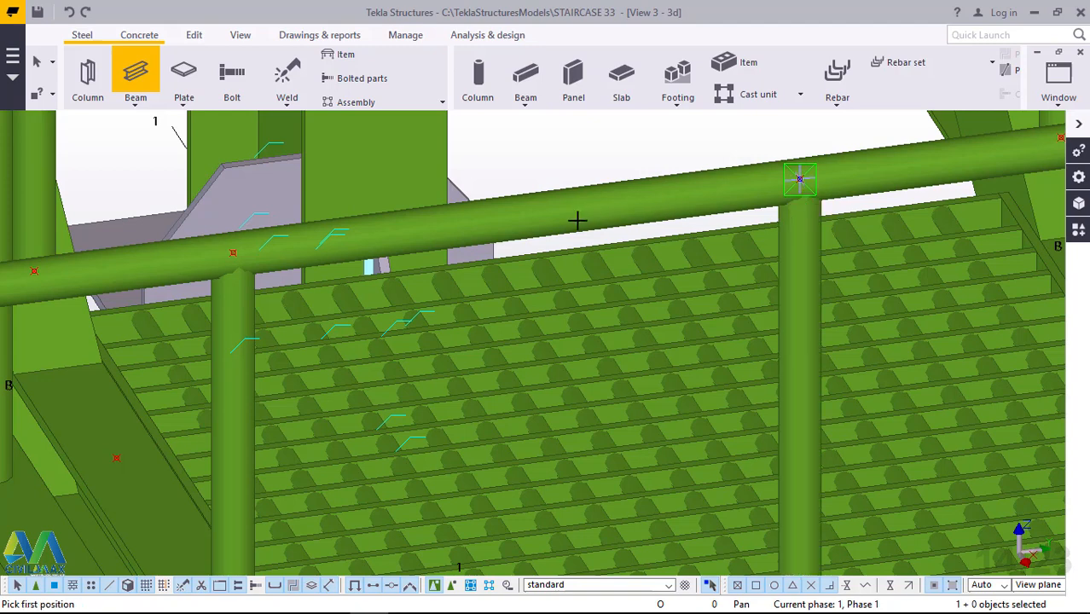
# Examine the landing's far corner, its column and its side rail from several directions for further post positions.
pyautogui.scroll(-3, 578, 221)
pyautogui.scroll(-2, 993, 323)
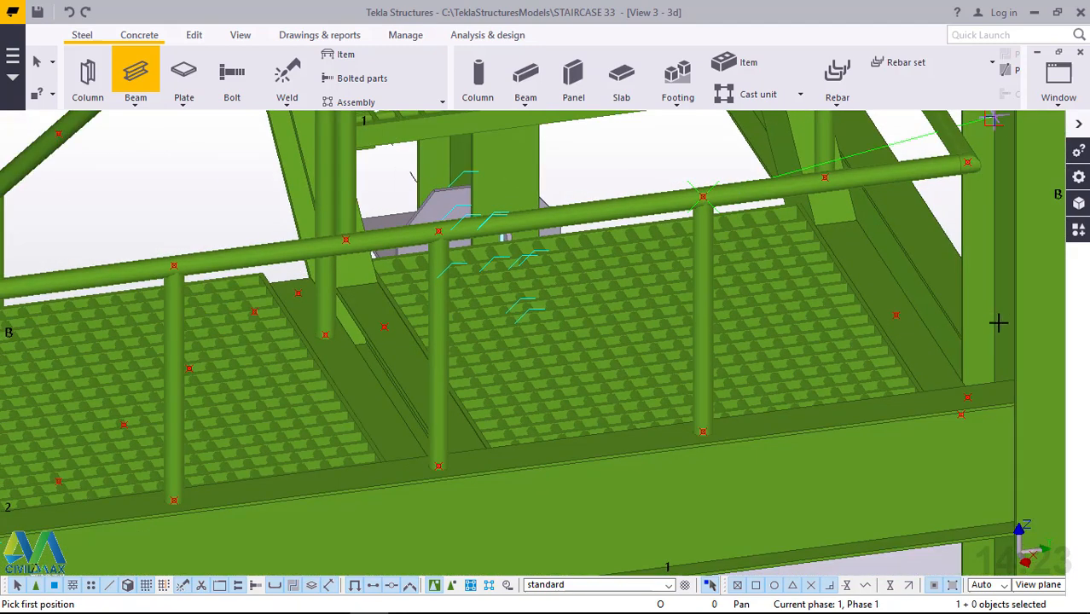
pyautogui.scroll(3, 1010, 307)
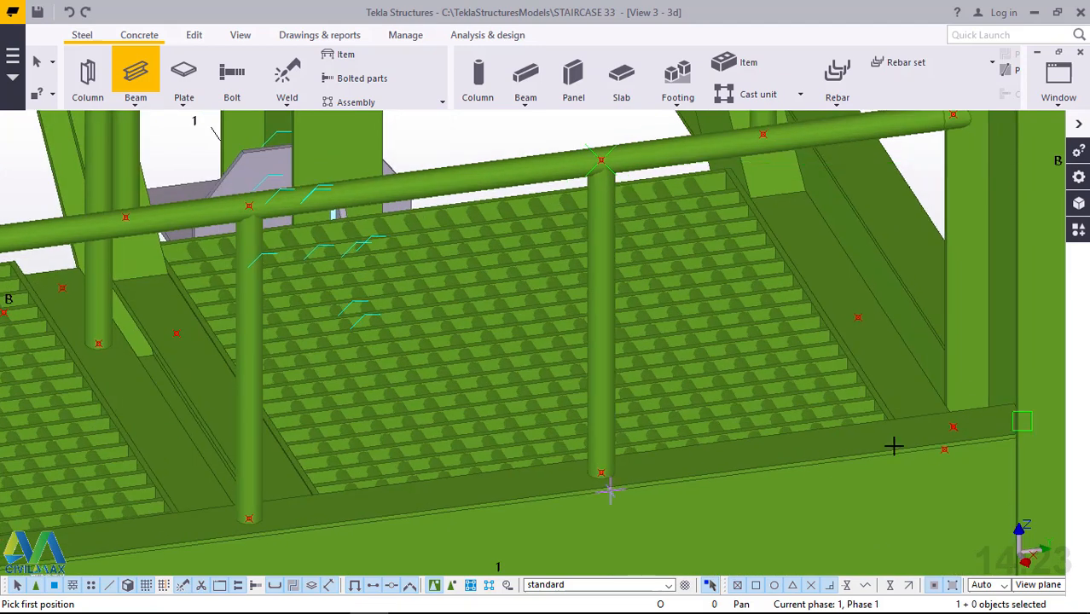
pyautogui.scroll(-1, 998, 381)
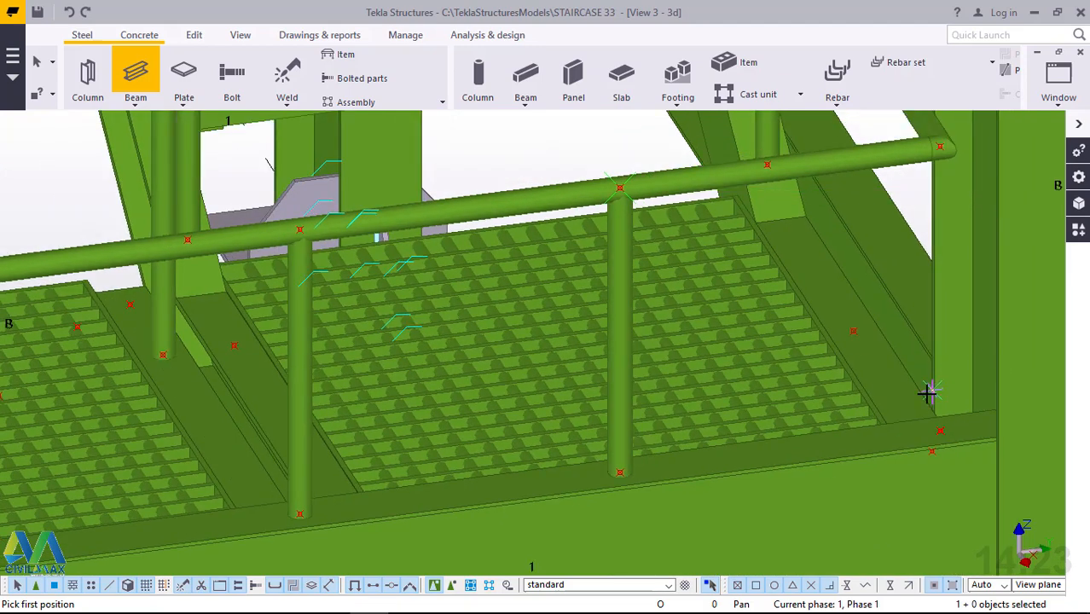
pyautogui.scroll(1, 895, 398)
pyautogui.keyDown('ctrl'); pyautogui.moveTo(895, 399); pyautogui.dragTo(697, 400, button='middle'); pyautogui.keyUp('ctrl')
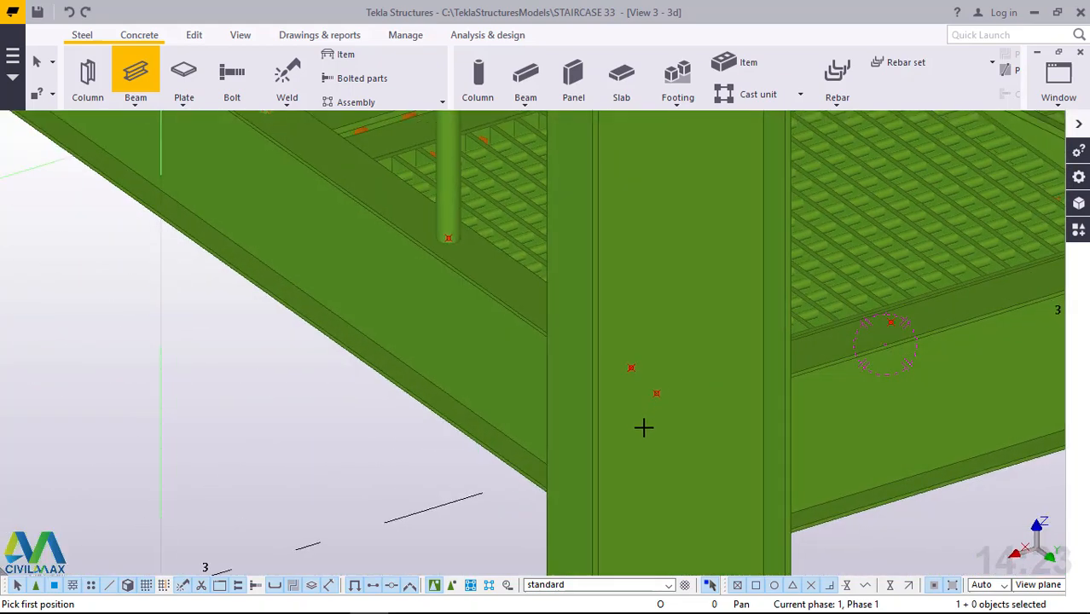
pyautogui.scroll(-1, 642, 428)
pyautogui.scroll(-1, 682, 424)
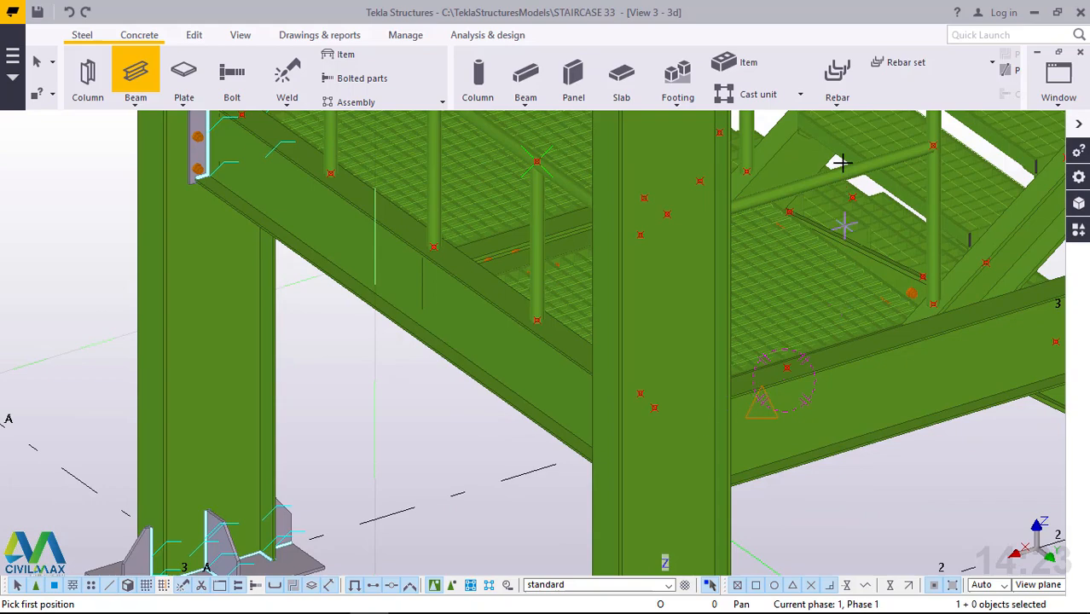
pyautogui.scroll(1, 849, 342)
pyautogui.scroll(2, 851, 423)
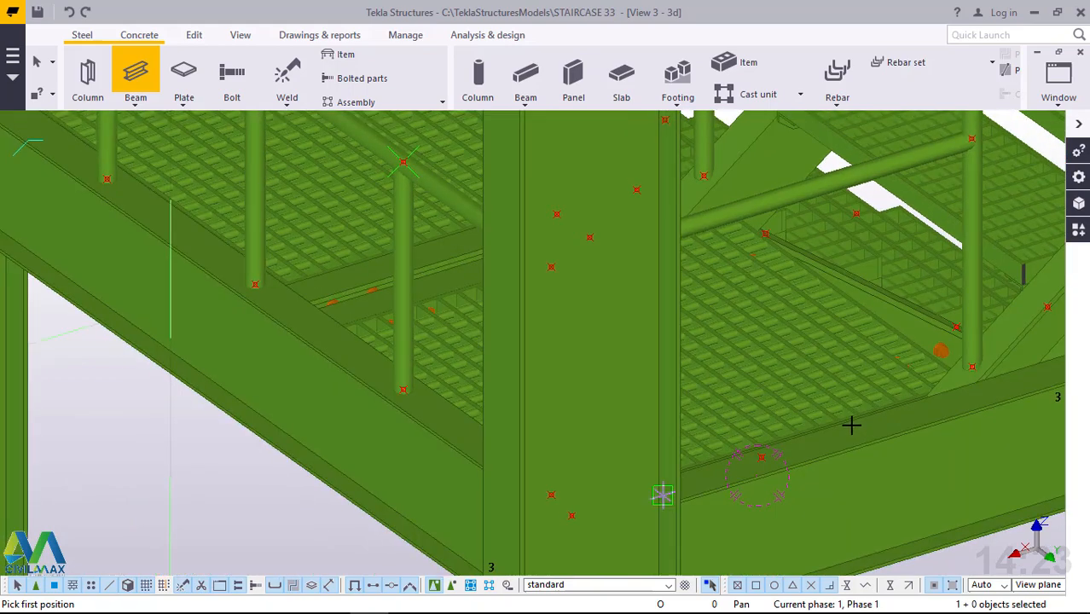
pyautogui.moveTo(785, 425)
pyautogui.keyDown('ctrl'); pyautogui.mouseDown(button='middle')
pyautogui.moveTo(735, 466)
pyautogui.moveTo(713, 445)
pyautogui.mouseUp(button='middle'); pyautogui.keyUp('ctrl')
pyautogui.scroll(-5, 642, 322)
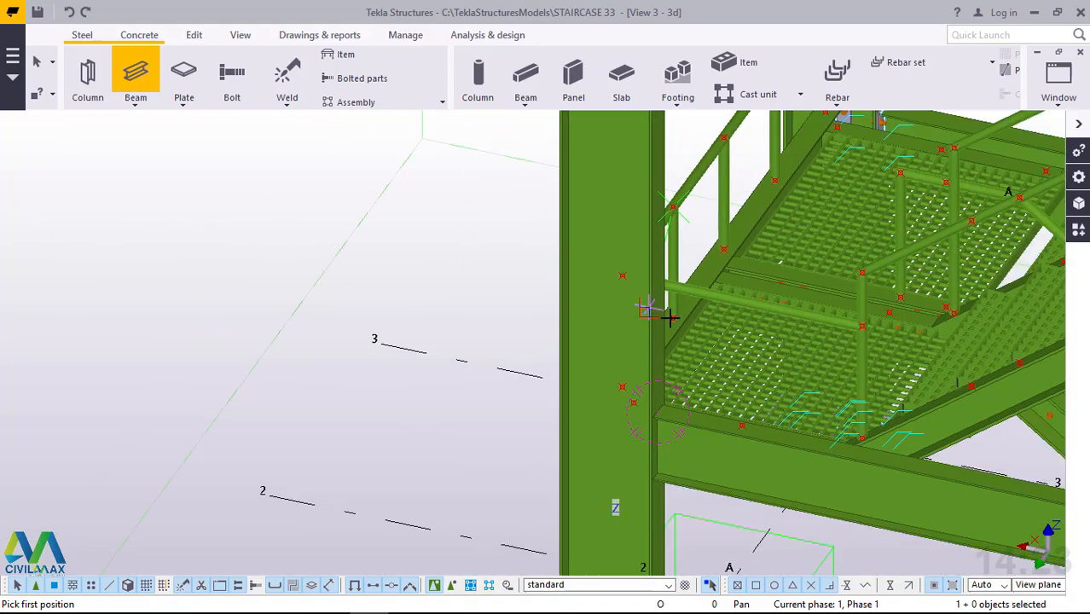
pyautogui.scroll(-1, 670, 317)
pyautogui.moveTo(781, 387)
pyautogui.keyDown('ctrl'); pyautogui.mouseDown(button='middle')
pyautogui.moveTo(738, 406)
pyautogui.moveTo(693, 407)
pyautogui.moveTo(756, 280)
pyautogui.moveTo(743, 402)
pyautogui.mouseUp(button='middle'); pyautogui.keyUp('ctrl')
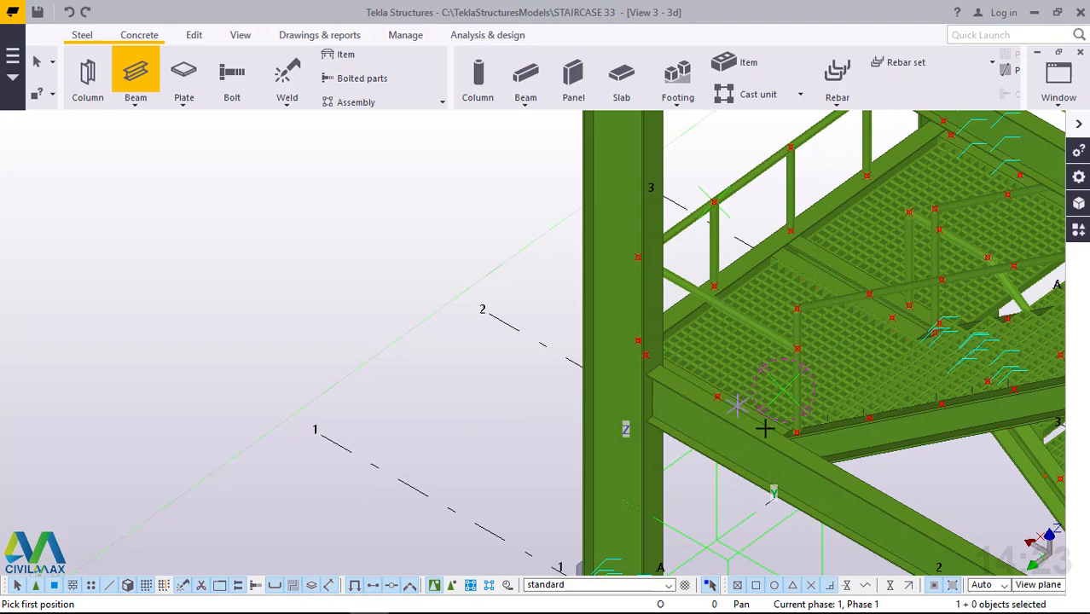
pyautogui.scroll(2, 693, 355)
pyautogui.scroll(1, 728, 398)
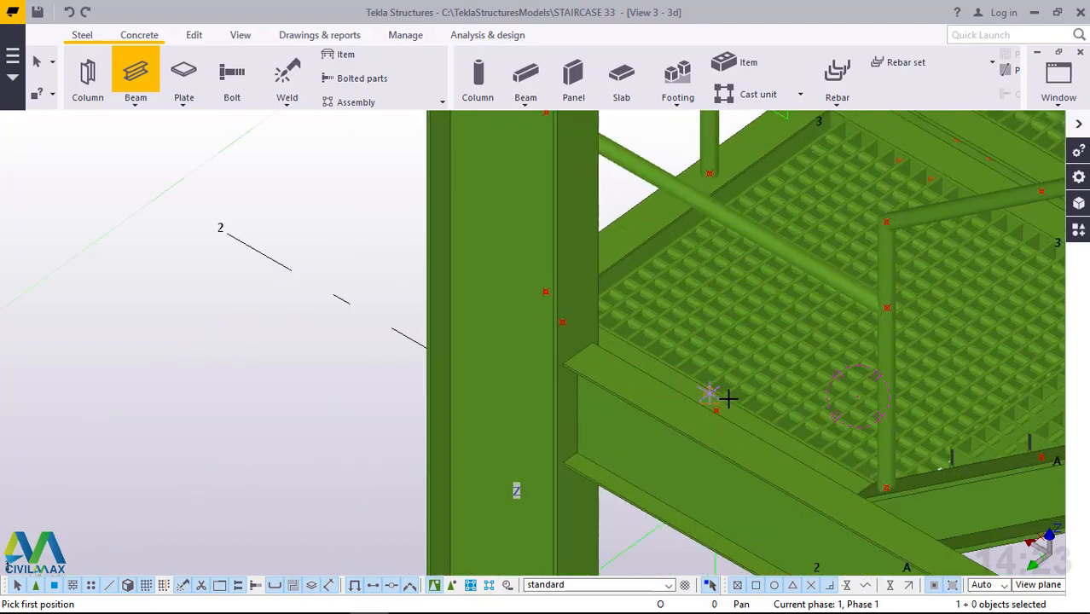
pyautogui.keyDown('ctrl'); pyautogui.moveTo(712, 399); pyautogui.dragTo(709, 392, button='middle'); pyautogui.keyUp('ctrl')
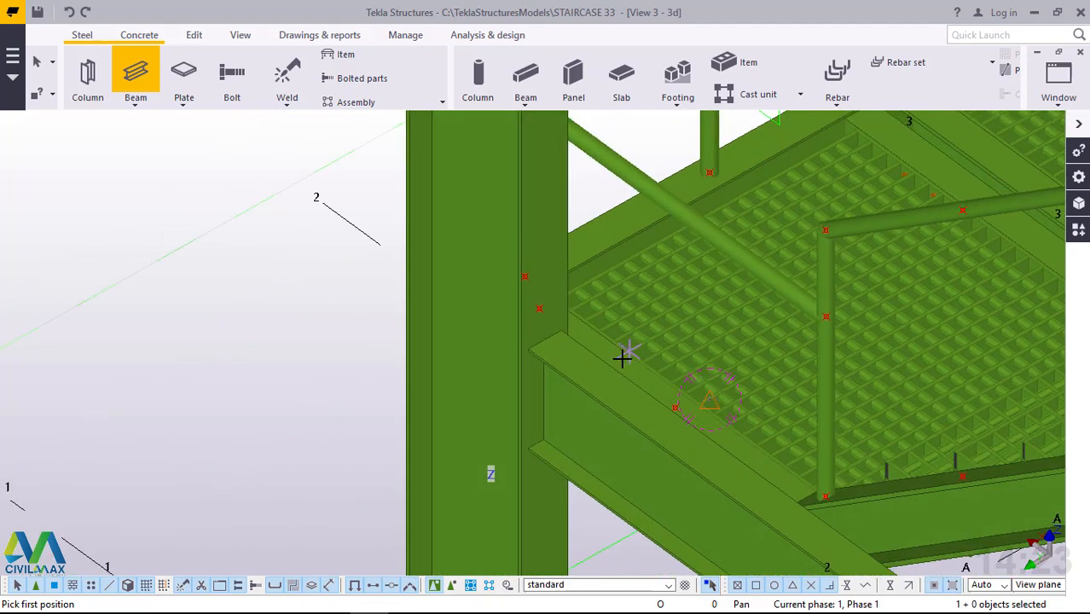
# Add two vertical beam posts from the adjoining flight's outer stringer to its sloping handrail, at the next two points beyond the end post.
pyautogui.scroll(-1, 961, 465)
pyautogui.scroll(1, 972, 464)
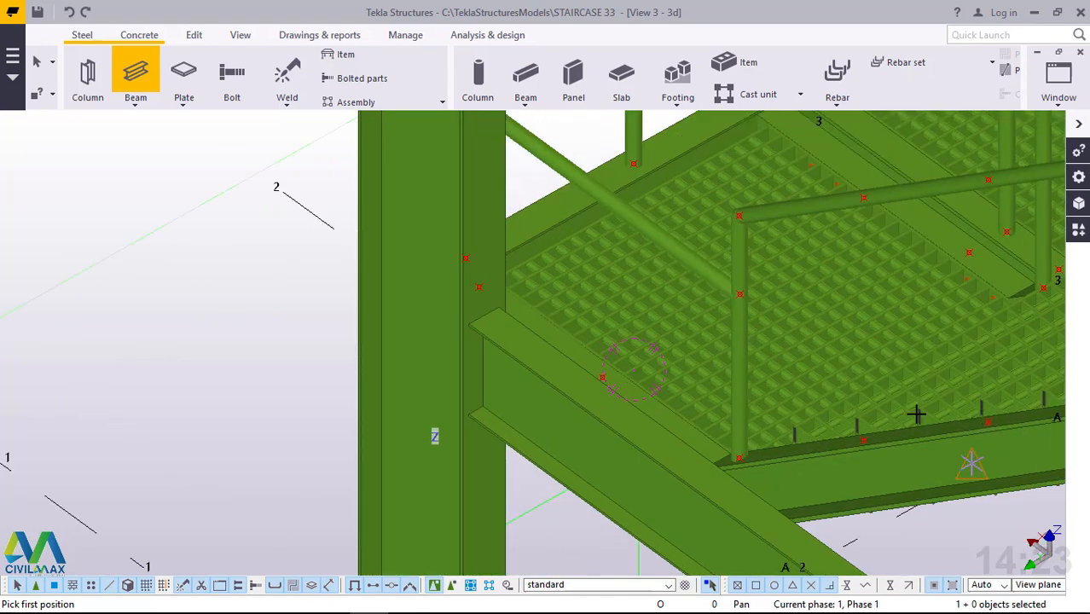
pyautogui.scroll(1, 870, 429)
pyautogui.click(853, 438)
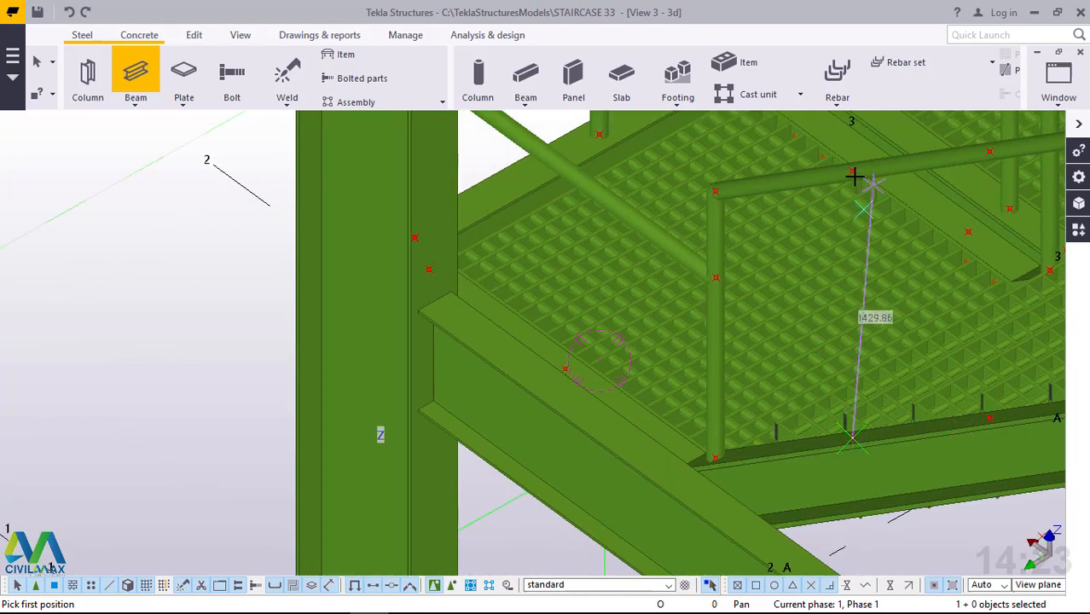
pyautogui.click(853, 172)
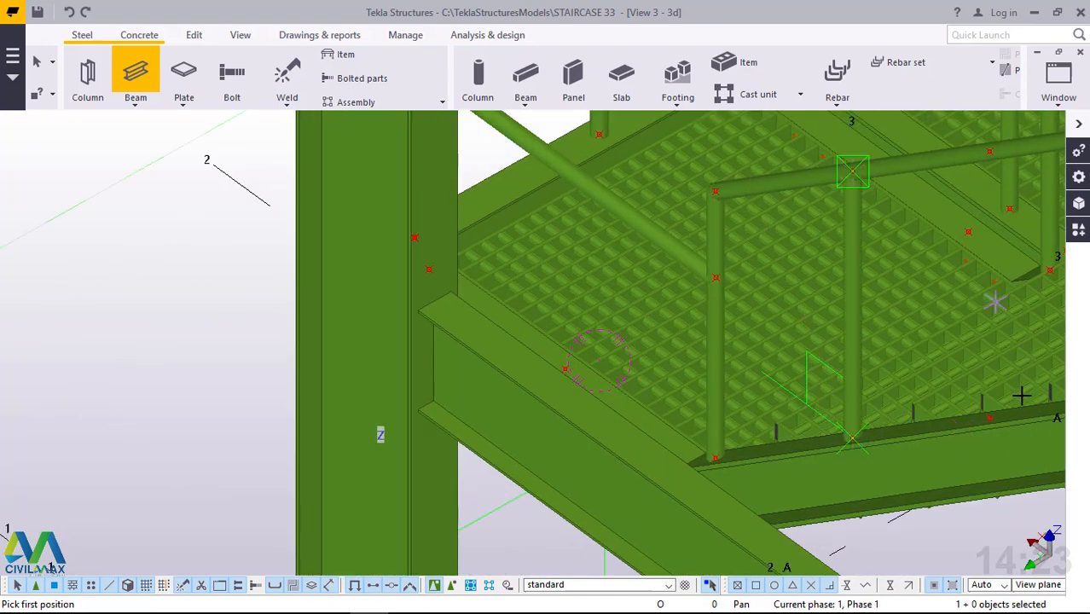
pyautogui.click(989, 416)
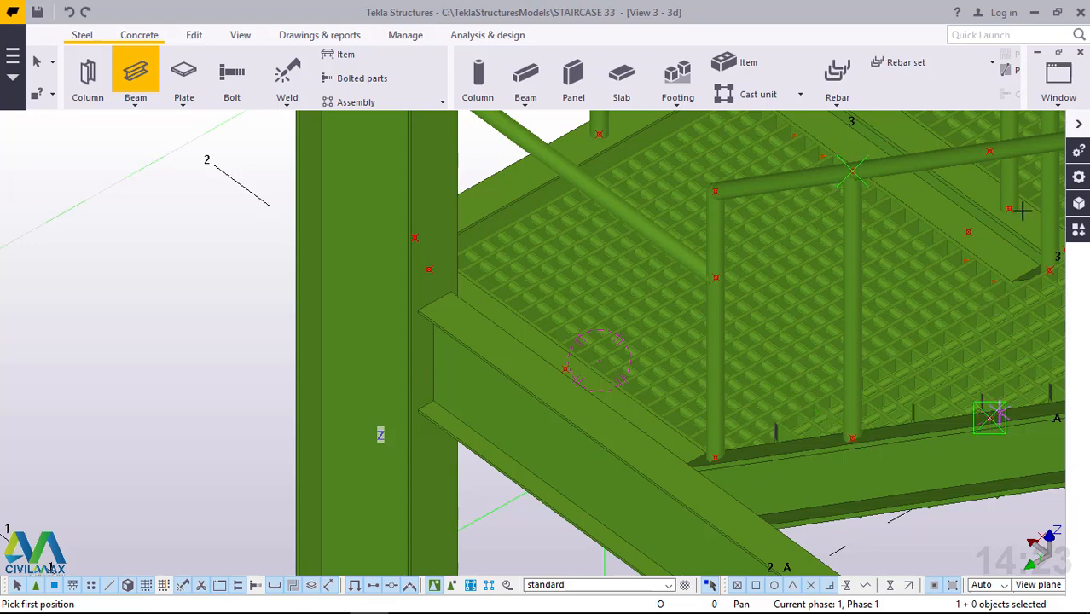
pyautogui.click(990, 154)
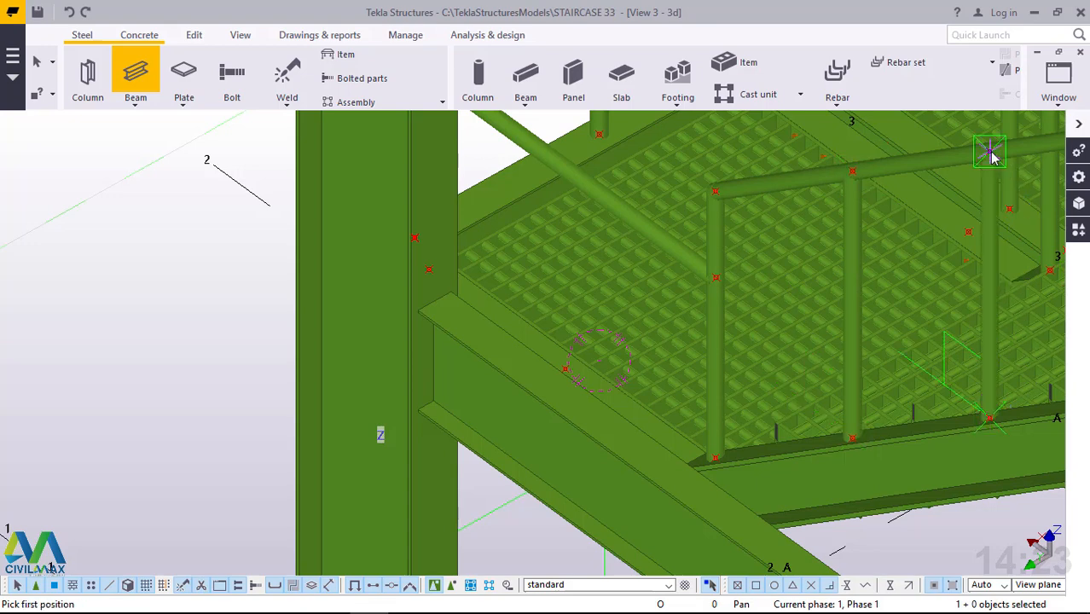
pyautogui.scroll(-3, 546, 262)
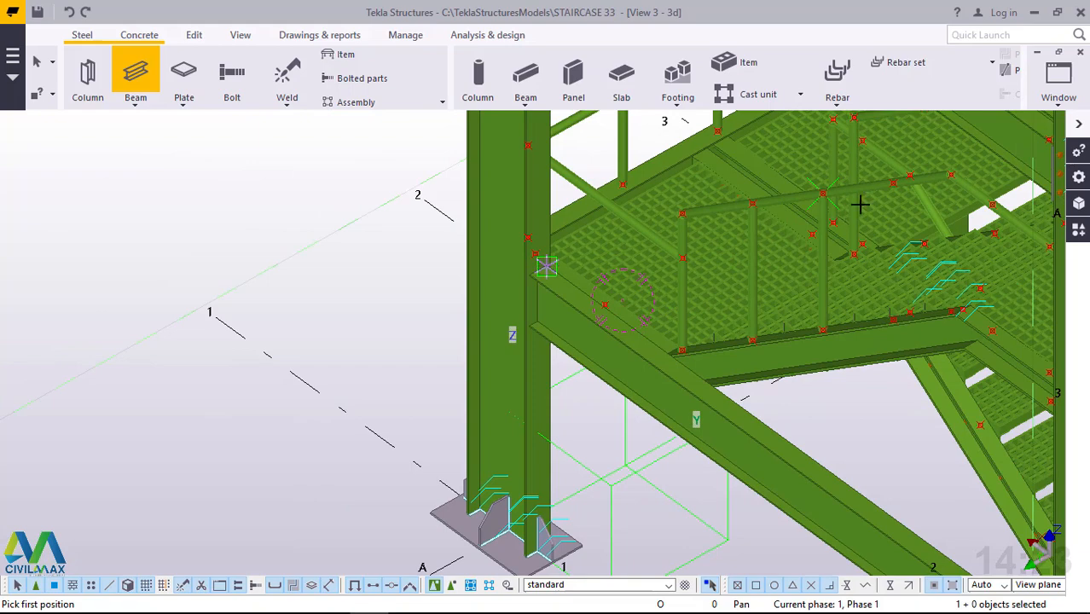
# Add a third intermediate vertical beam post, 800 mm high, between the flight's outer stringer and its sloping handrail.
pyautogui.scroll(-2, 860, 205)
pyautogui.scroll(5, 860, 205)
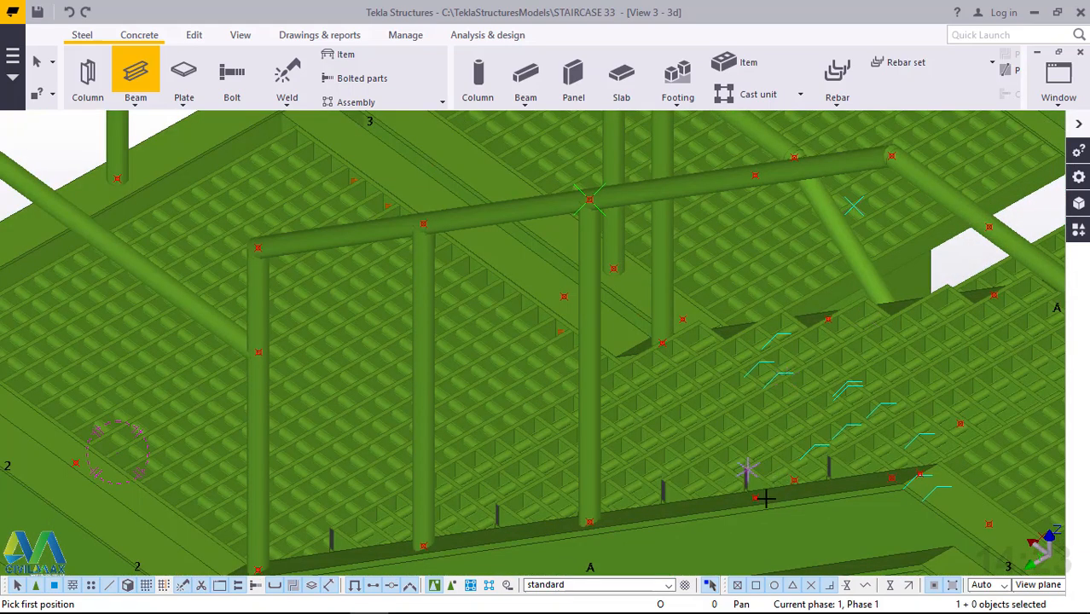
pyautogui.click(761, 330)
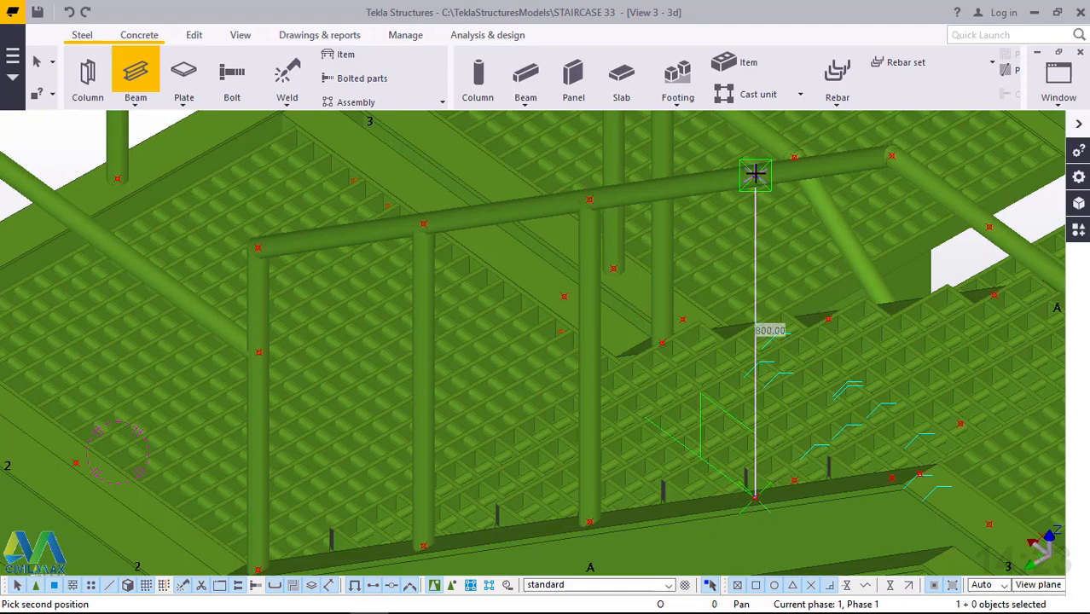
pyautogui.click(942, 460)
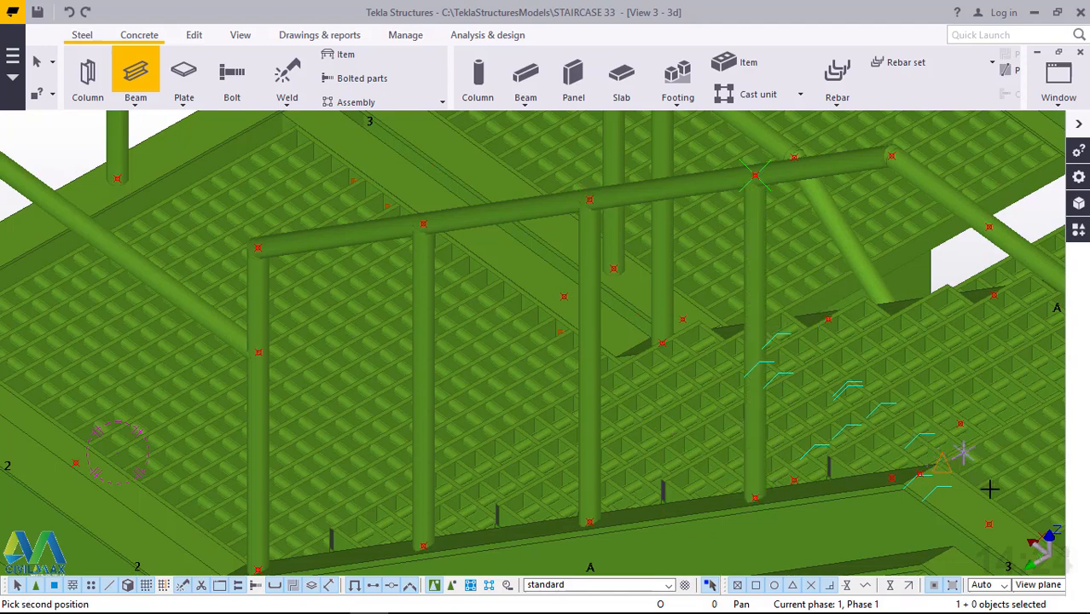
# Add a 737 mm vertical beam post from the landing's edge beam to its level handrail, at the first point beyond the flight's upper end.
pyautogui.click(989, 524)
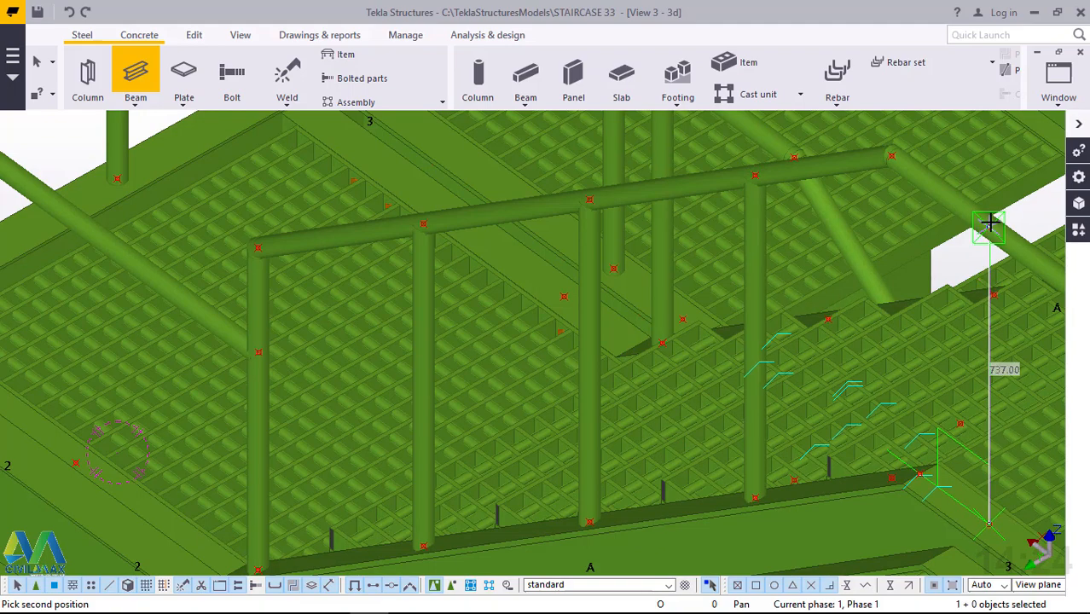
pyautogui.click(990, 223)
pyautogui.click(990, 223)
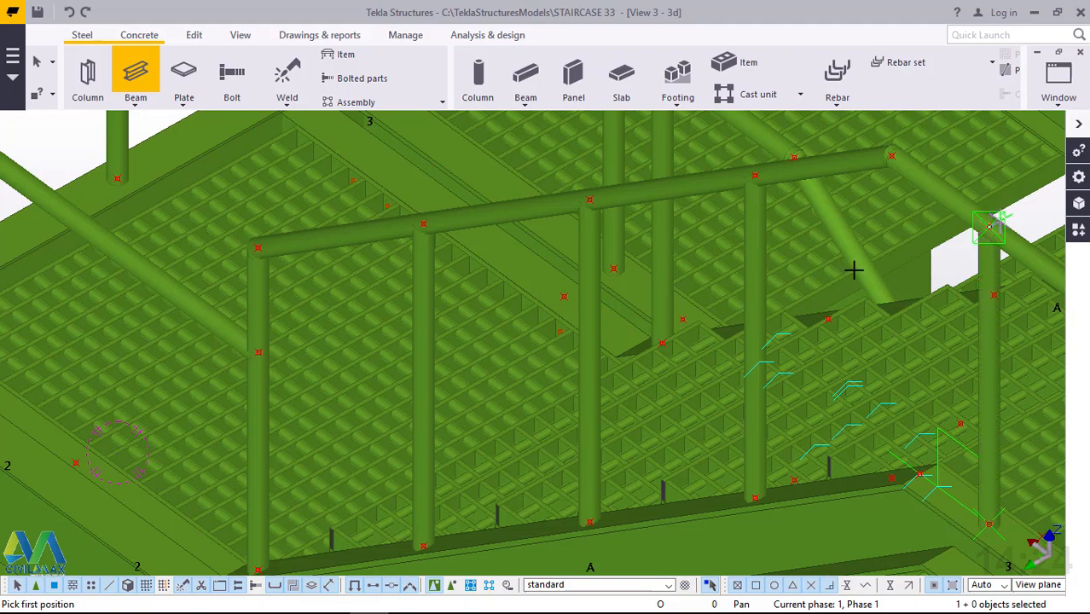
pyautogui.scroll(-5, 512, 313)
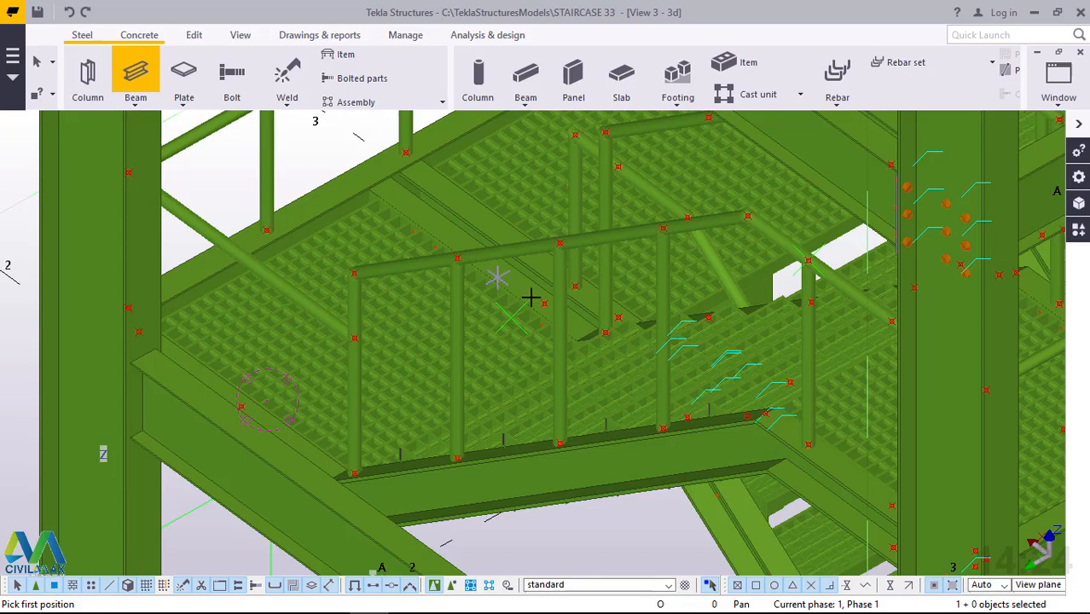
pyautogui.scroll(-1, 531, 297)
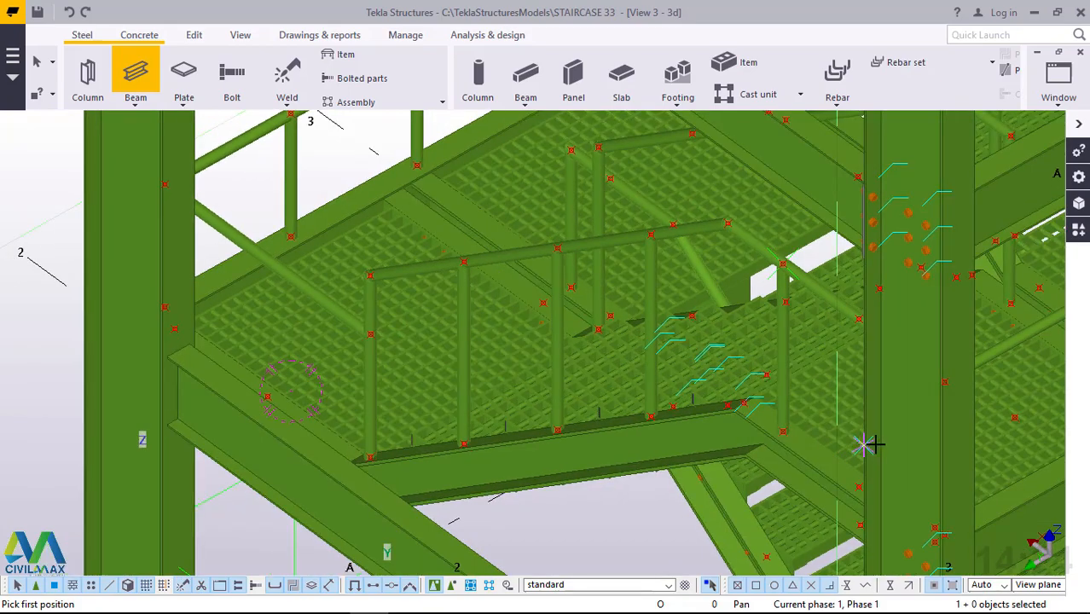
# Add a second 737 mm vertical beam post under the landing's level handrail, at the next point towards the column.
pyautogui.keyDown('ctrl'); pyautogui.moveTo(875, 444); pyautogui.dragTo(1016, 444, button='middle'); pyautogui.keyUp('ctrl')
pyautogui.scroll(2, 810, 526)
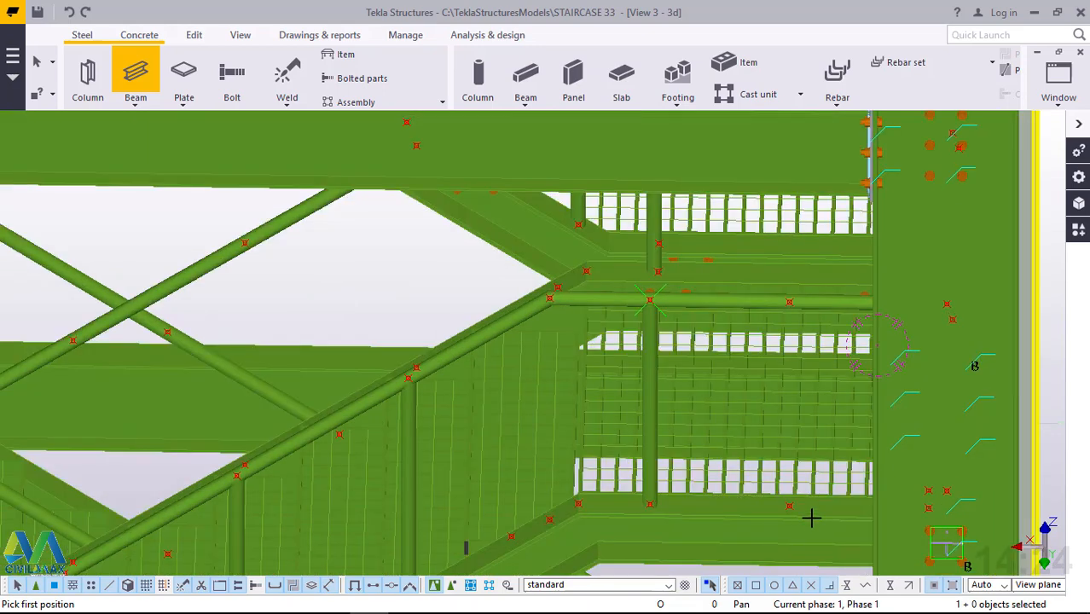
pyautogui.scroll(2, 782, 494)
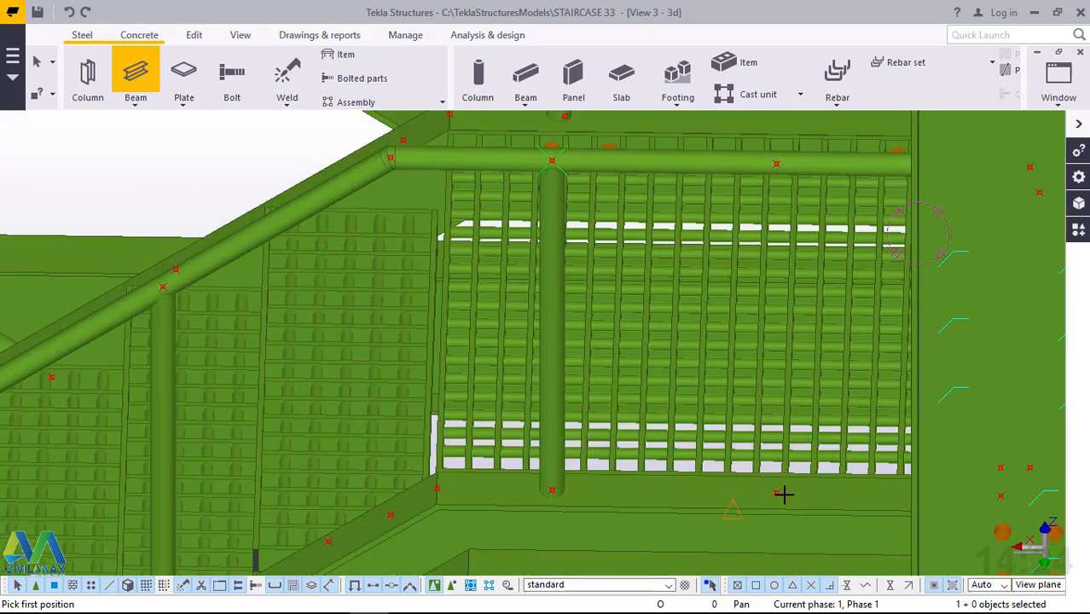
pyautogui.click(775, 163)
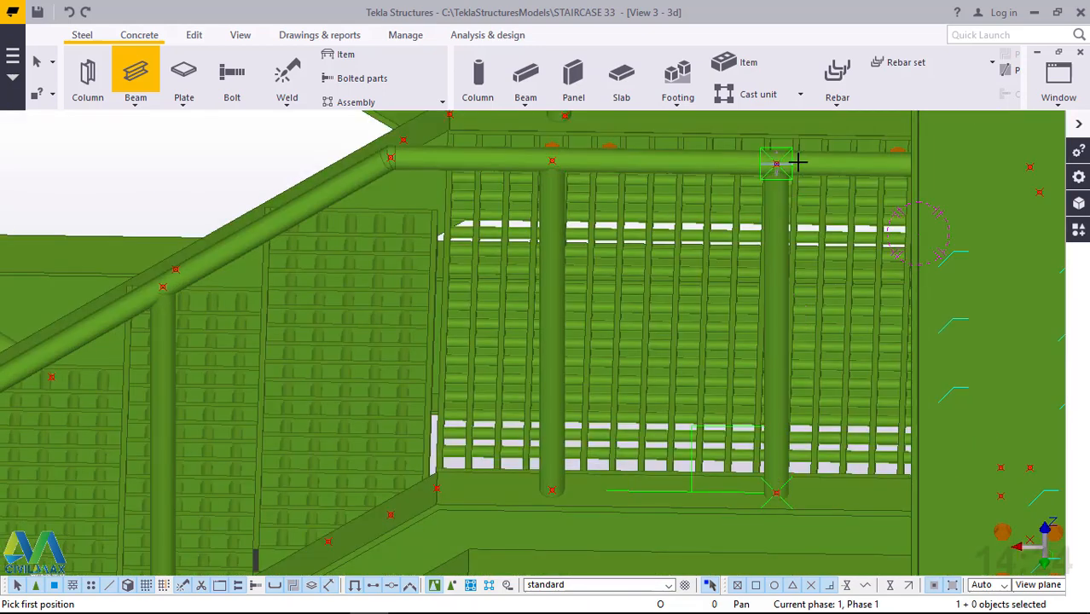
pyautogui.scroll(-1, 623, 269)
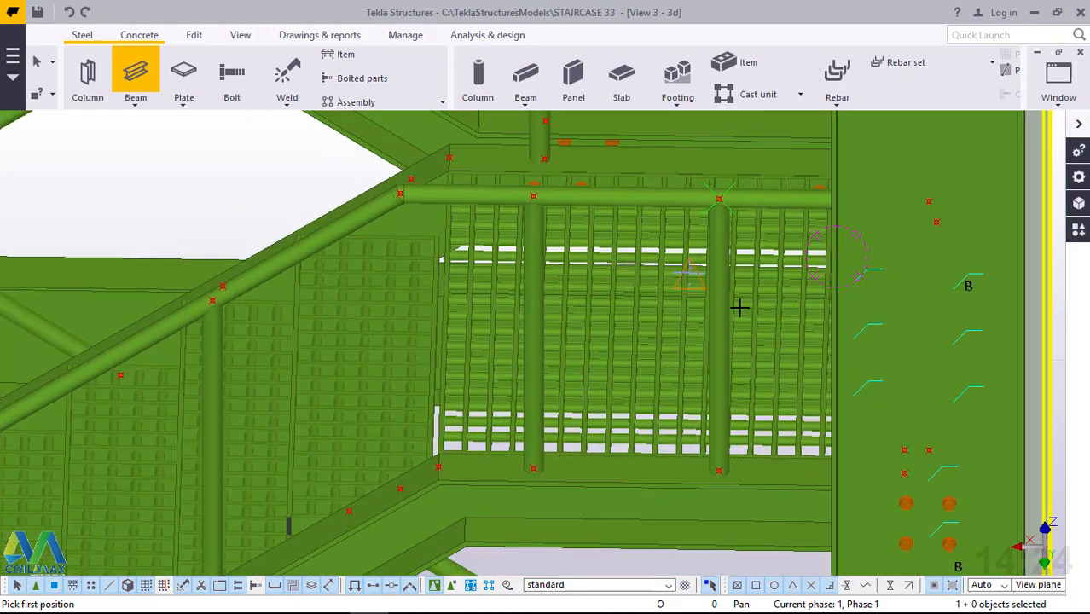
# Add a vertical beam post from the landing's long outer beam to its handrail, midway along the grating panel beside the corner column.
pyautogui.scroll(-2, 739, 307)
pyautogui.keyDown('ctrl'); pyautogui.moveTo(731, 315); pyautogui.dragTo(379, 308, button='middle'); pyautogui.keyUp('ctrl')
pyautogui.scroll(1, 671, 174)
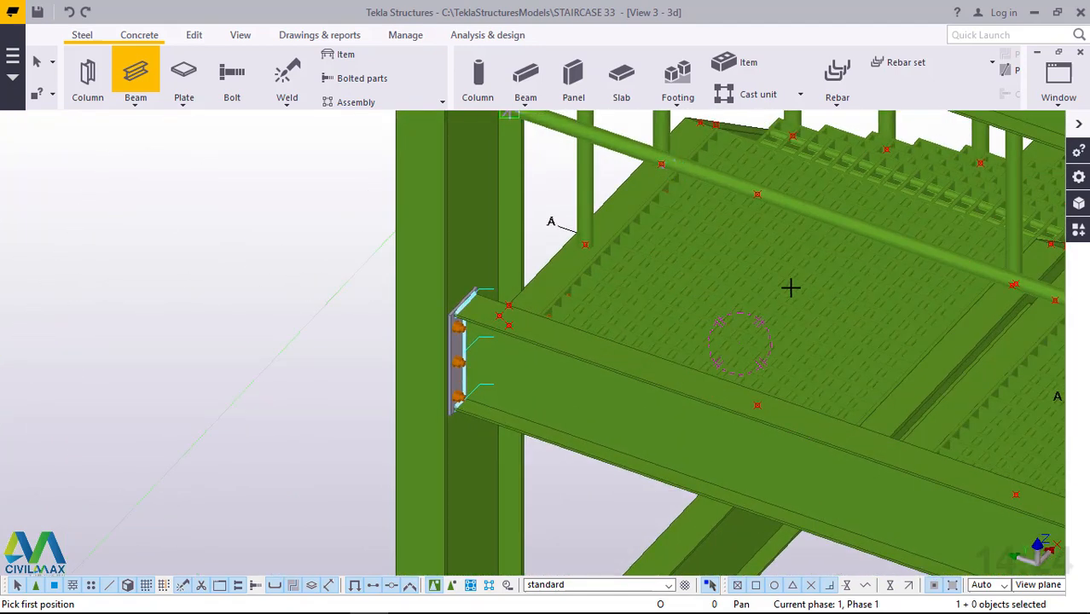
pyautogui.click(776, 379)
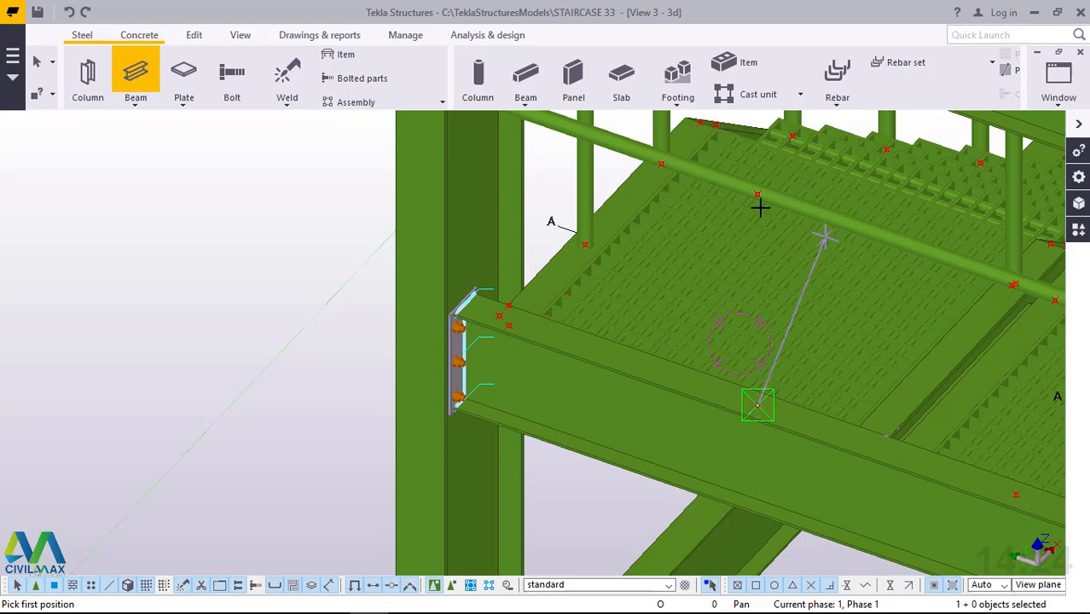
pyautogui.click(757, 193)
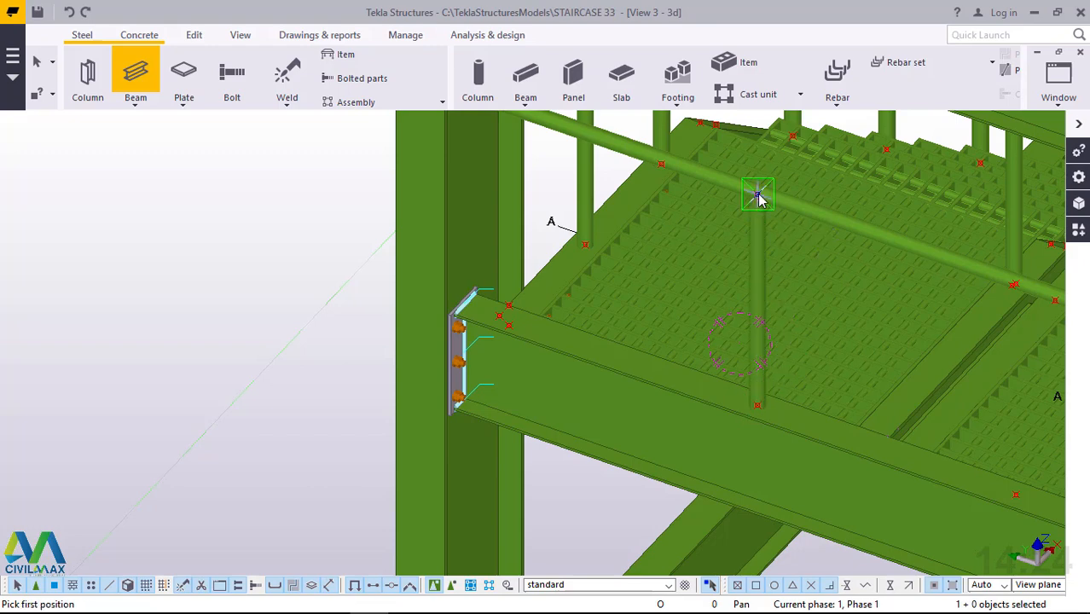
# Add a 673.35 mm vertical beam post from the landing's outer beam to the handrail, at the point beyond the cross beam.
pyautogui.scroll(-2, 567, 265)
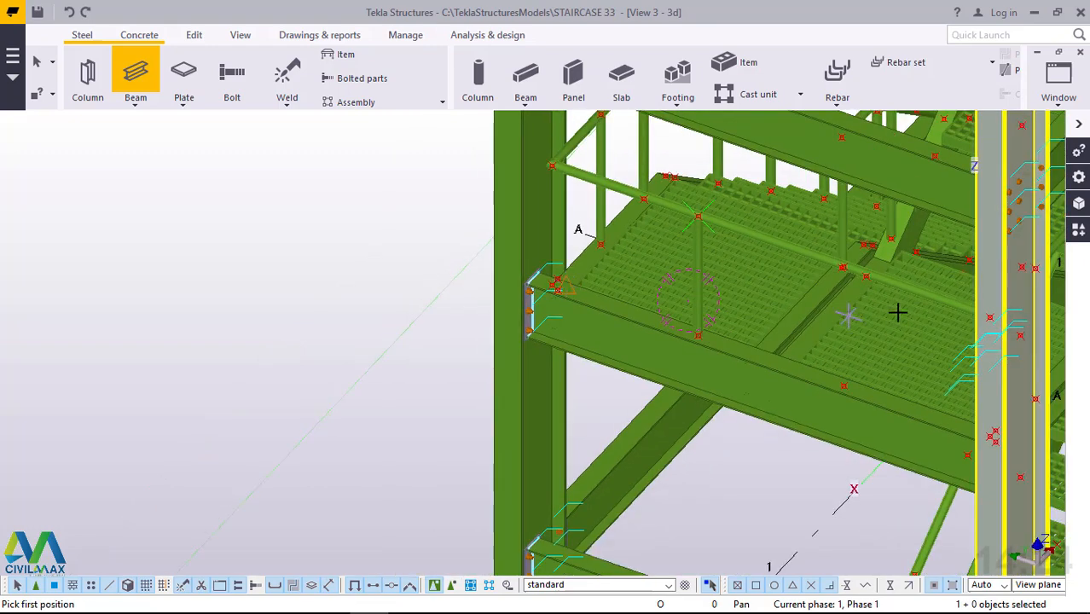
pyautogui.scroll(2, 943, 321)
pyautogui.scroll(1, 942, 321)
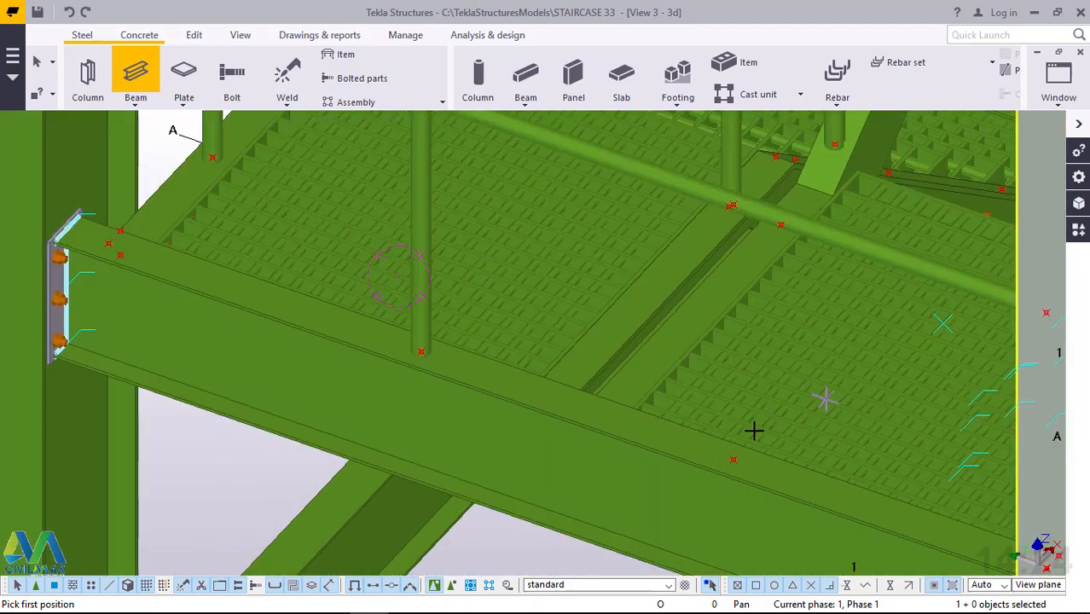
pyautogui.click(733, 461)
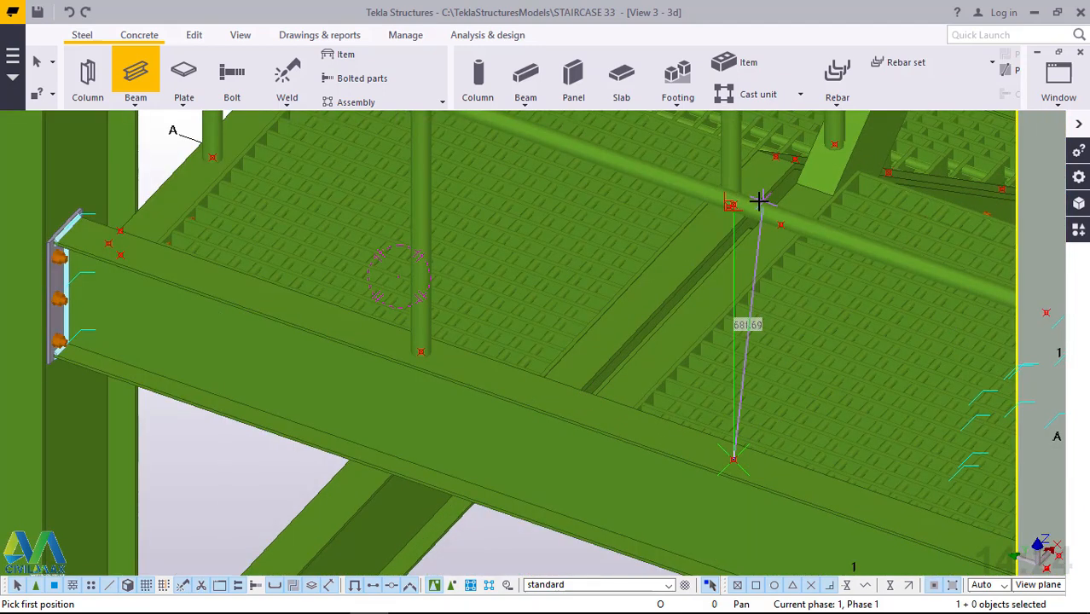
pyautogui.scroll(3, 759, 200)
pyautogui.scroll(2, 723, 198)
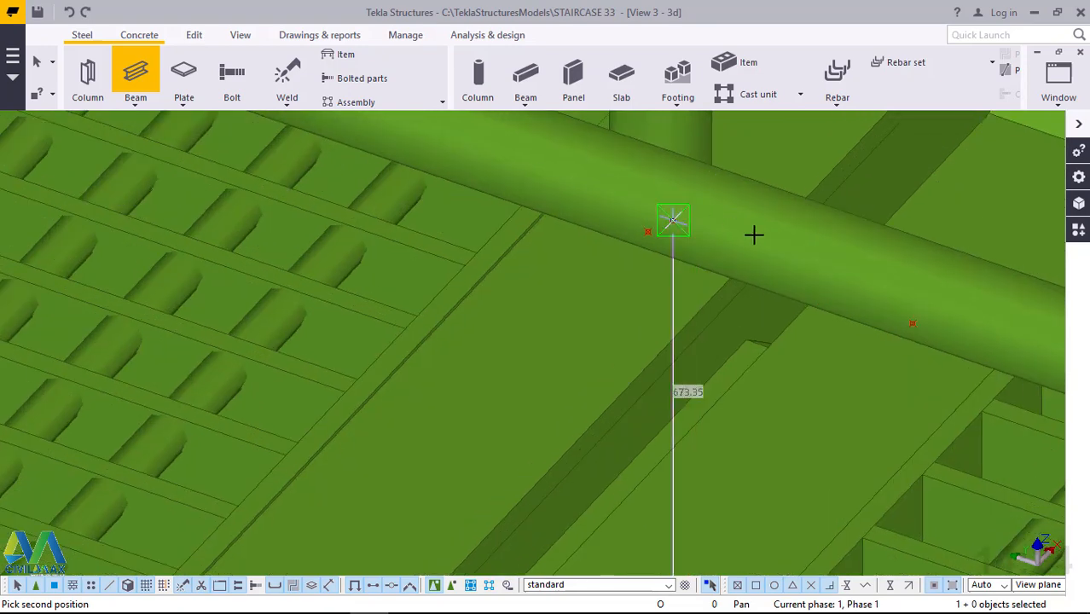
pyautogui.keyDown('ctrl'); pyautogui.moveTo(783, 244); pyautogui.dragTo(730, 226, button='middle'); pyautogui.keyUp('ctrl')
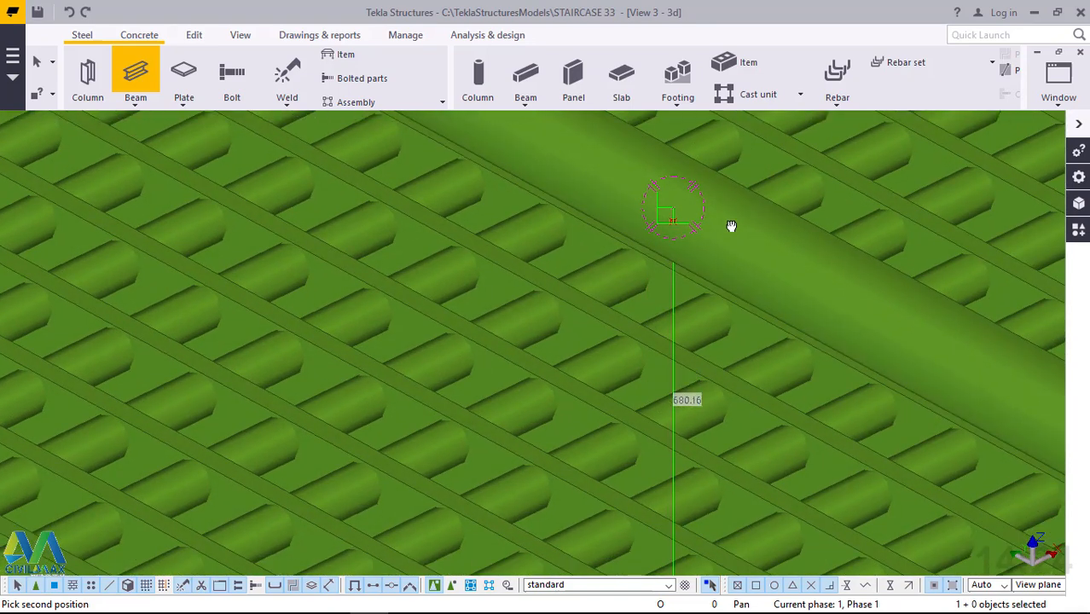
pyautogui.click(675, 220)
pyautogui.scroll(-3, 653, 205)
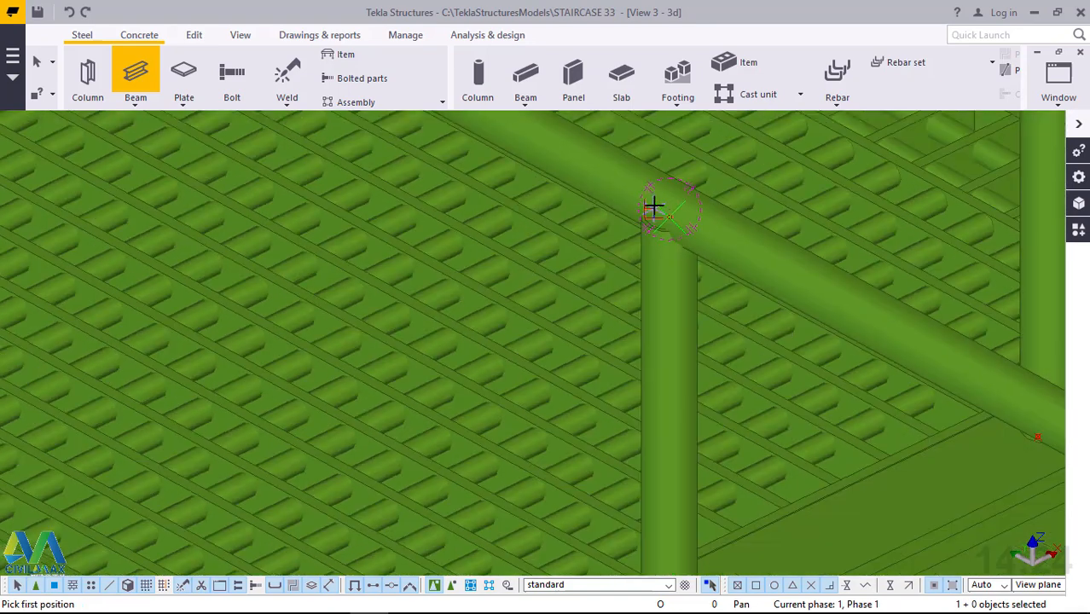
pyautogui.scroll(-8, 648, 211)
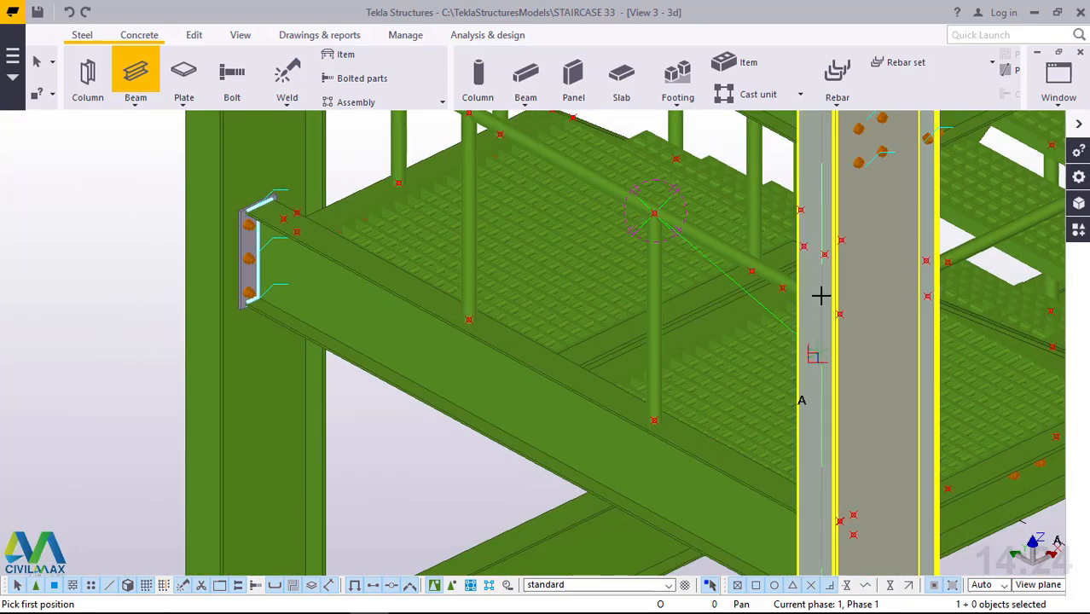
# Add a 737 mm vertical beam post from the landing's short edge beam to its handrail, between the column and the next flight's end post.
pyautogui.scroll(6, 844, 298)
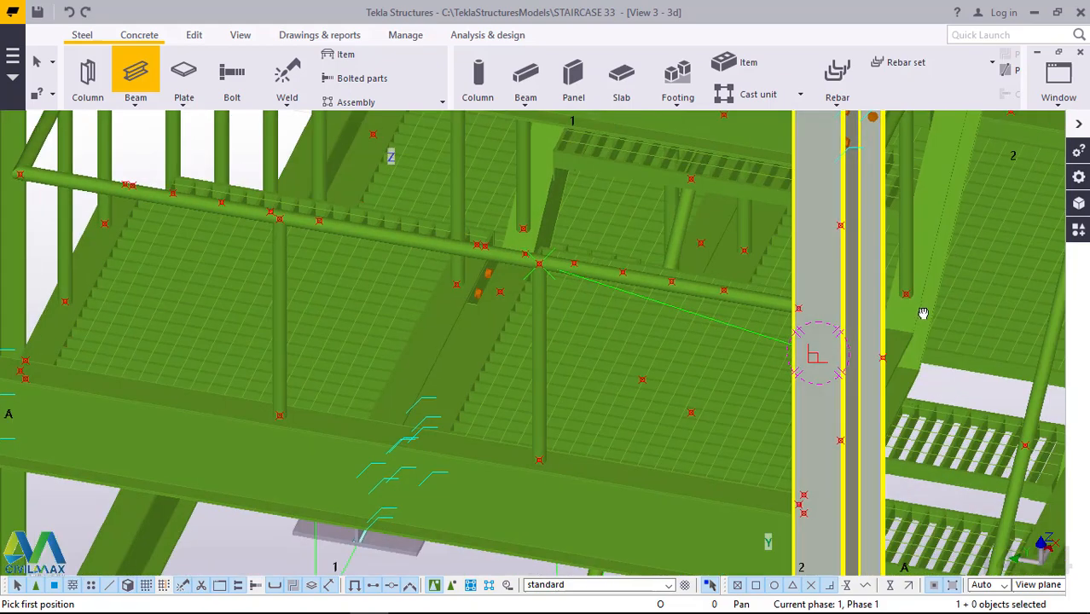
pyautogui.scroll(8, 784, 324)
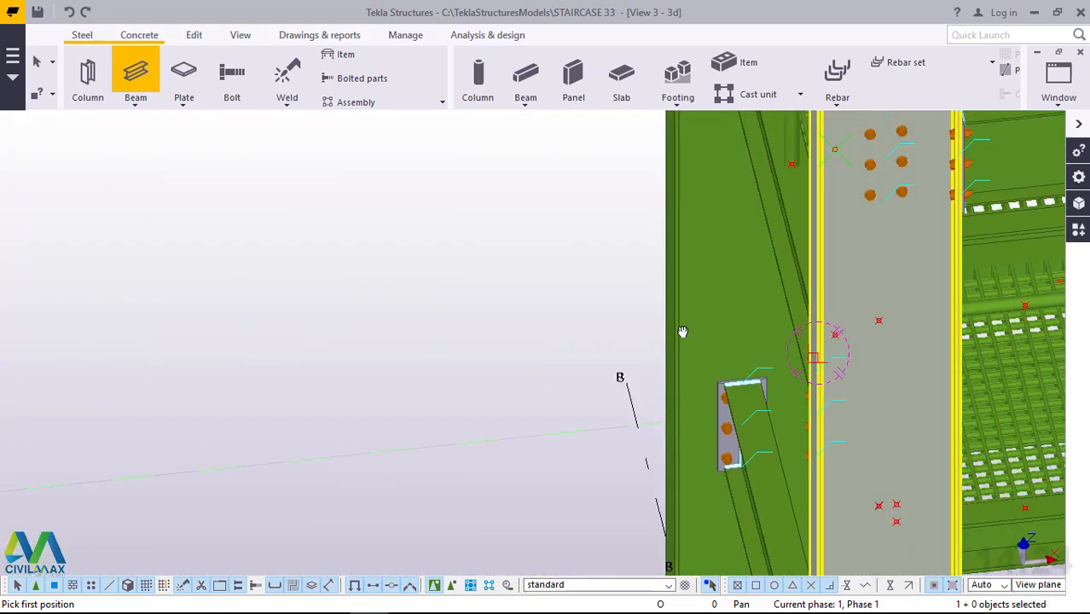
pyautogui.keyDown('ctrl'); pyautogui.moveTo(655, 331); pyautogui.dragTo(614, 315, button='middle'); pyautogui.keyUp('ctrl')
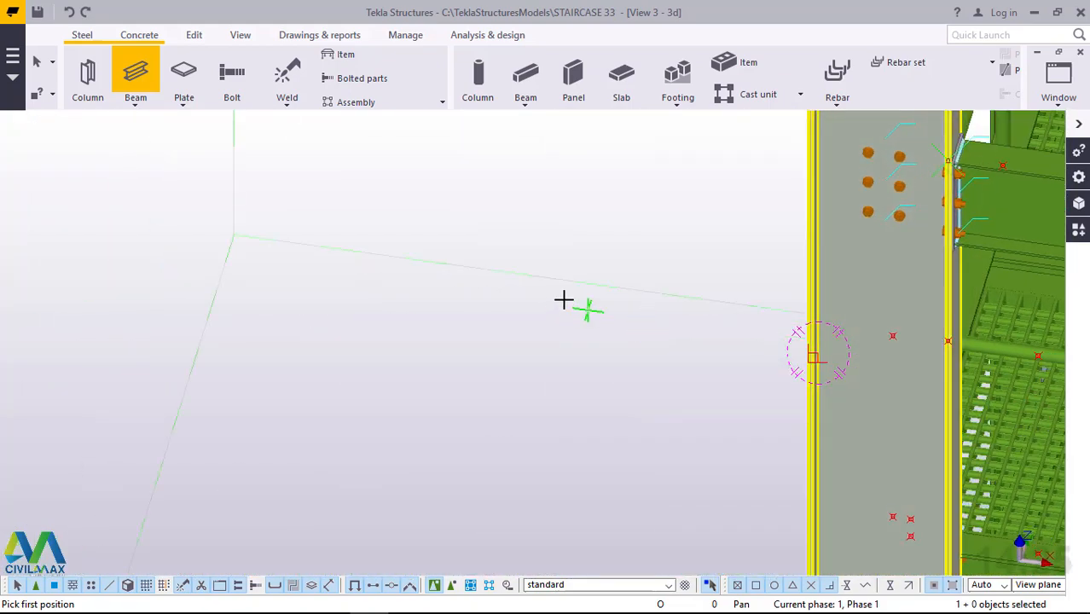
pyautogui.scroll(-3, 565, 297)
pyautogui.keyDown('ctrl'); pyautogui.moveTo(834, 383); pyautogui.dragTo(759, 423, button='middle'); pyautogui.keyUp('ctrl')
pyautogui.scroll(1, 774, 331)
pyautogui.scroll(2, 759, 389)
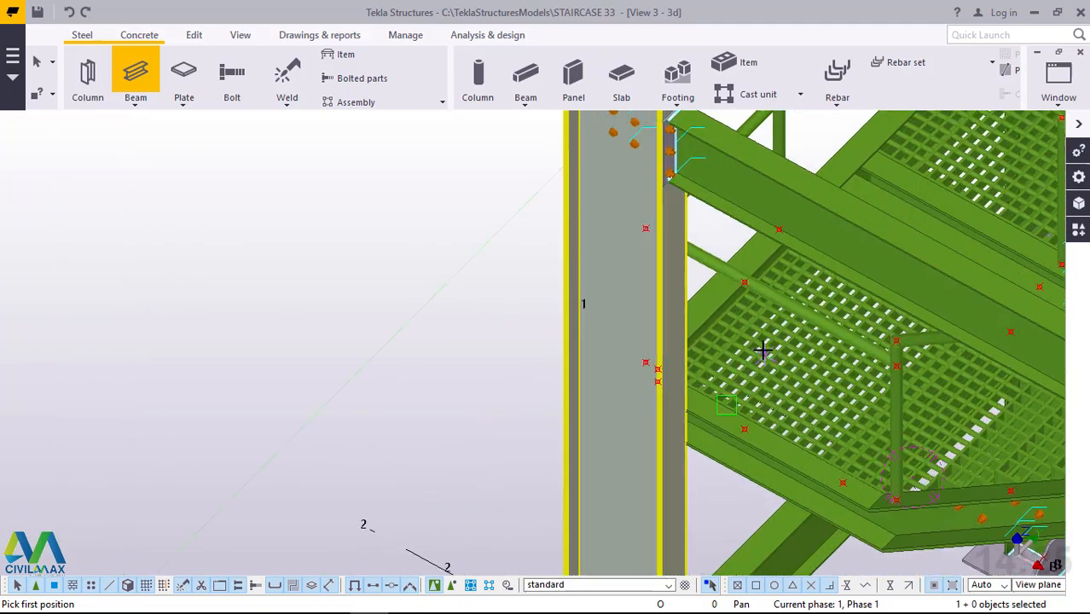
pyautogui.scroll(1, 768, 457)
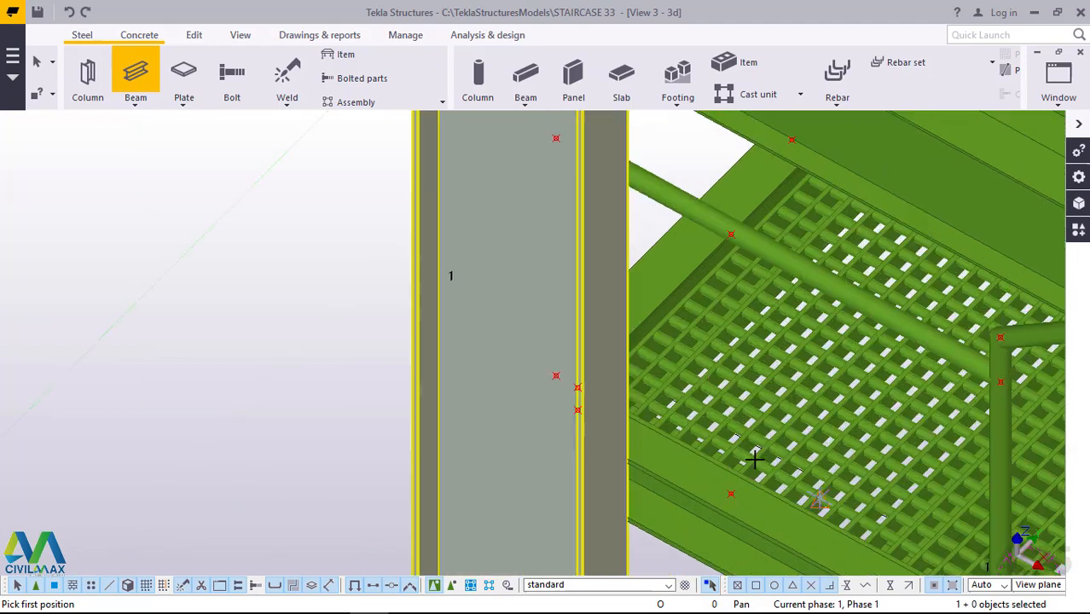
pyautogui.click(732, 498)
pyautogui.scroll(3, 732, 247)
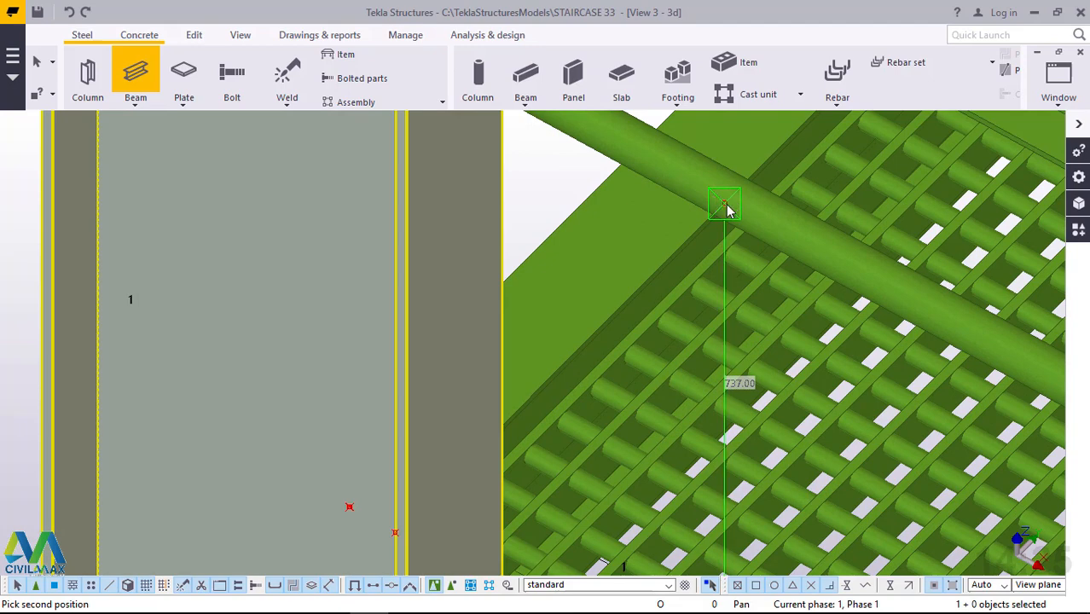
pyautogui.click(725, 207)
pyautogui.scroll(-3, 632, 221)
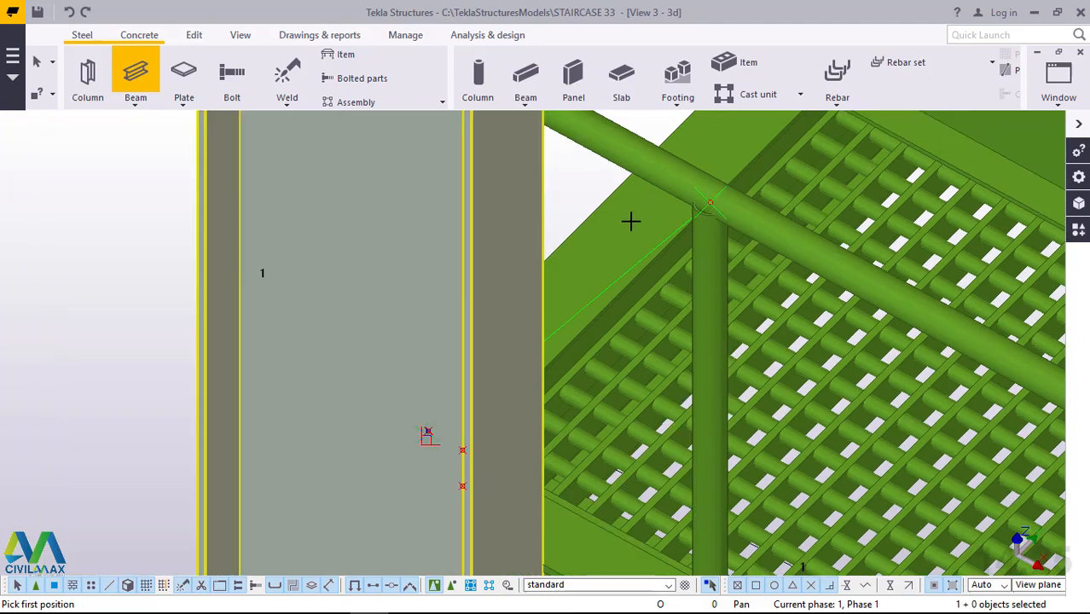
# Add an 800 mm vertical beam post from the next flight's outer stringer to its sloping handrail, at the first point beyond the end post.
pyautogui.scroll(-2, 631, 220)
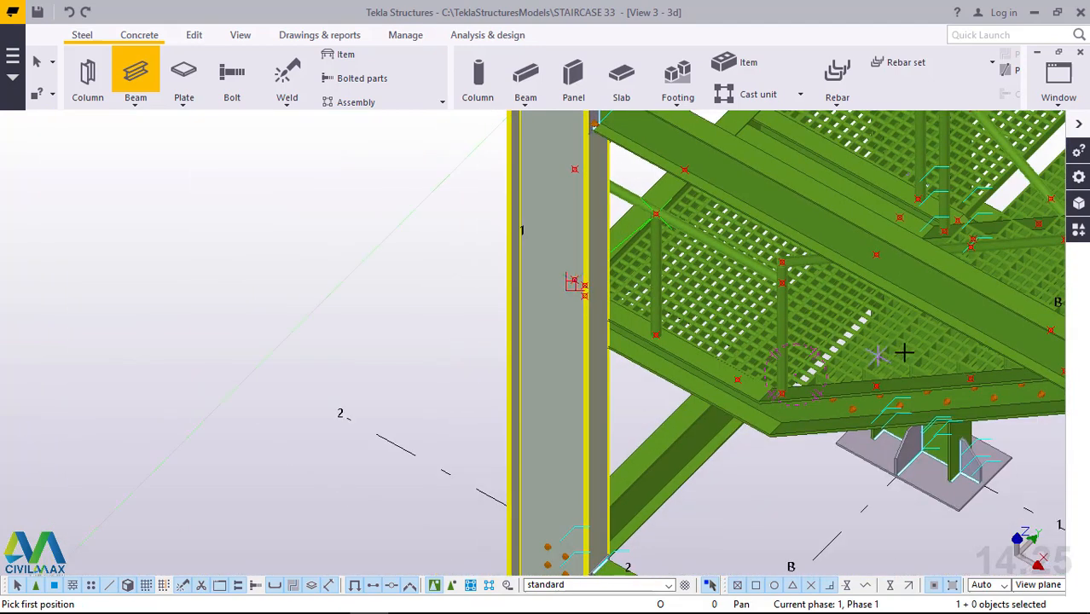
pyautogui.scroll(2, 905, 347)
pyautogui.moveTo(922, 399); pyautogui.dragTo(926, 392, button='middle')
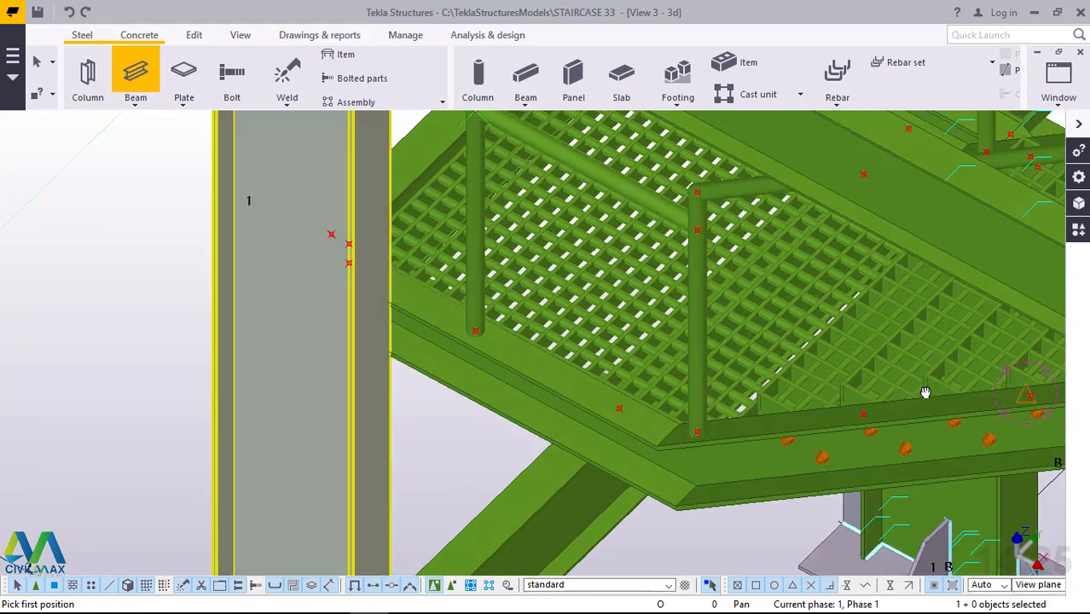
pyautogui.scroll(2, 951, 366)
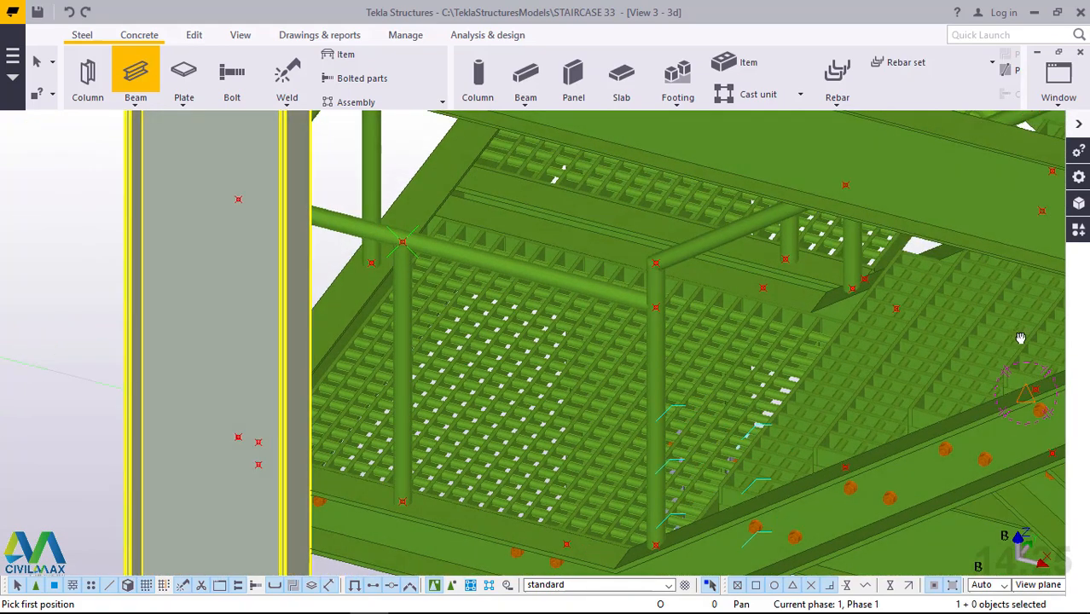
pyautogui.keyDown('ctrl'); pyautogui.moveTo(1021, 337); pyautogui.dragTo(1057, 331, button='middle'); pyautogui.keyUp('ctrl')
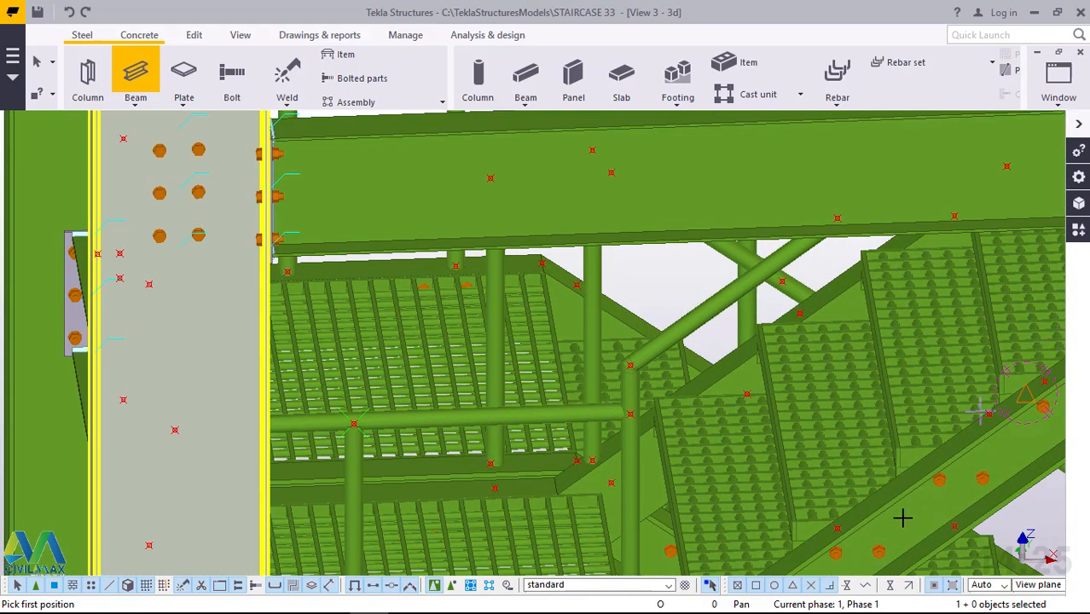
pyautogui.click(834, 521)
pyautogui.keyDown('ctrl'); pyautogui.moveTo(897, 500); pyautogui.dragTo(940, 414, button='middle'); pyautogui.keyUp('ctrl')
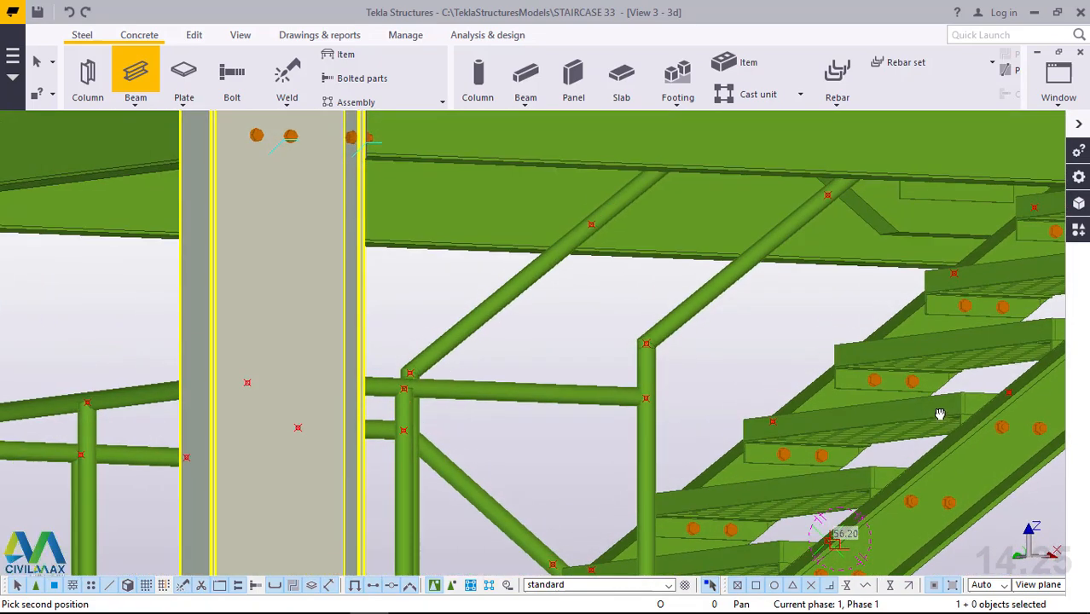
pyautogui.click(829, 196)
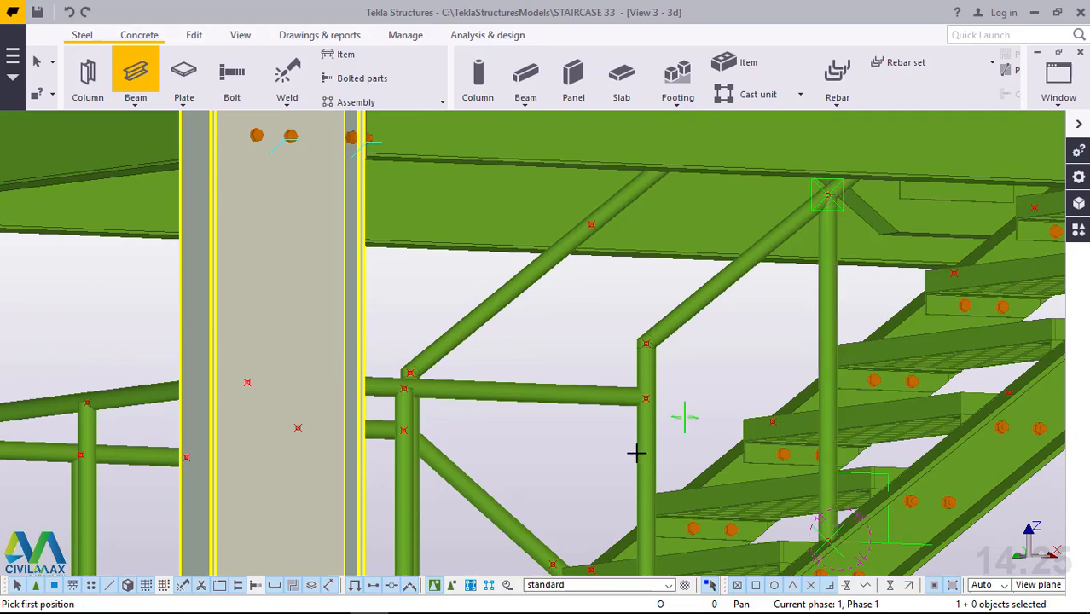
pyautogui.scroll(-5, 636, 453)
pyautogui.scroll(3, 844, 254)
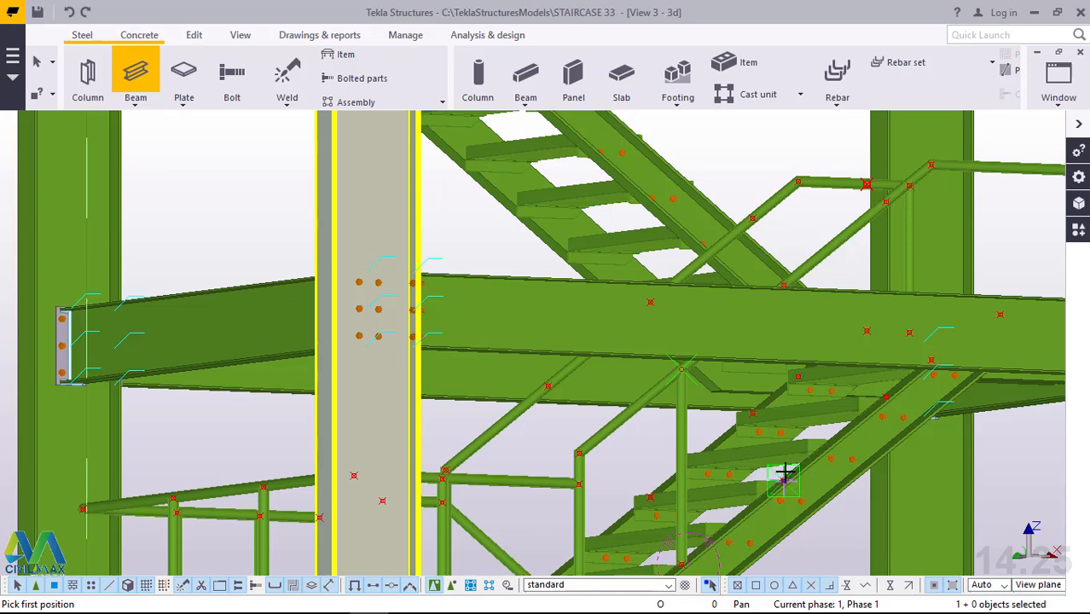
# Add a vertical beam post from the flight's outer stringer to its sloping handrail, at the second point beyond the end post.
pyautogui.scroll(4, 784, 471)
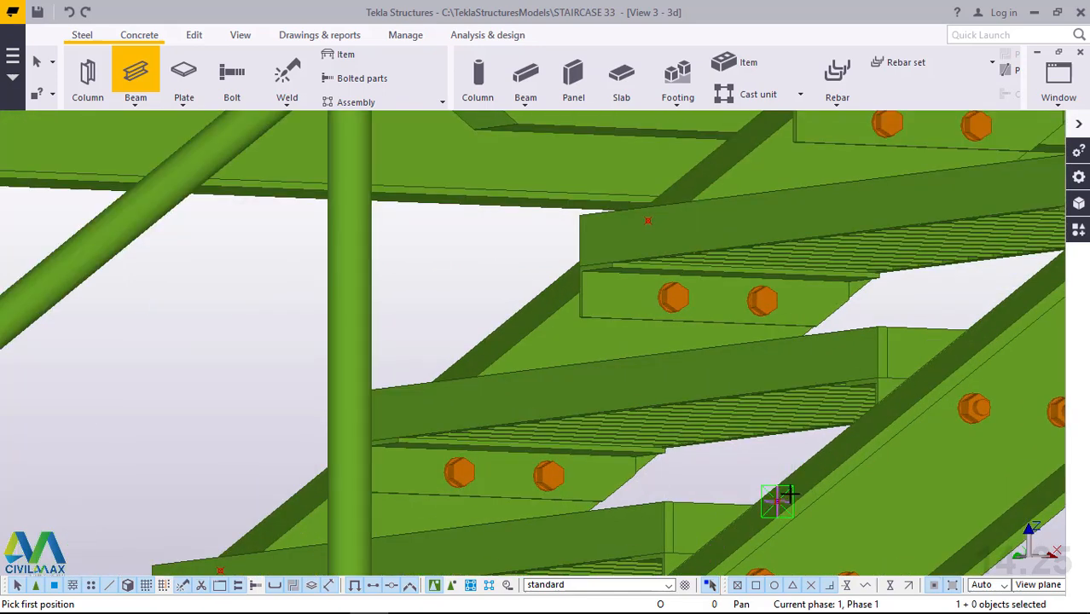
pyautogui.click(778, 501)
pyautogui.scroll(-4, 778, 502)
pyautogui.scroll(3, 793, 497)
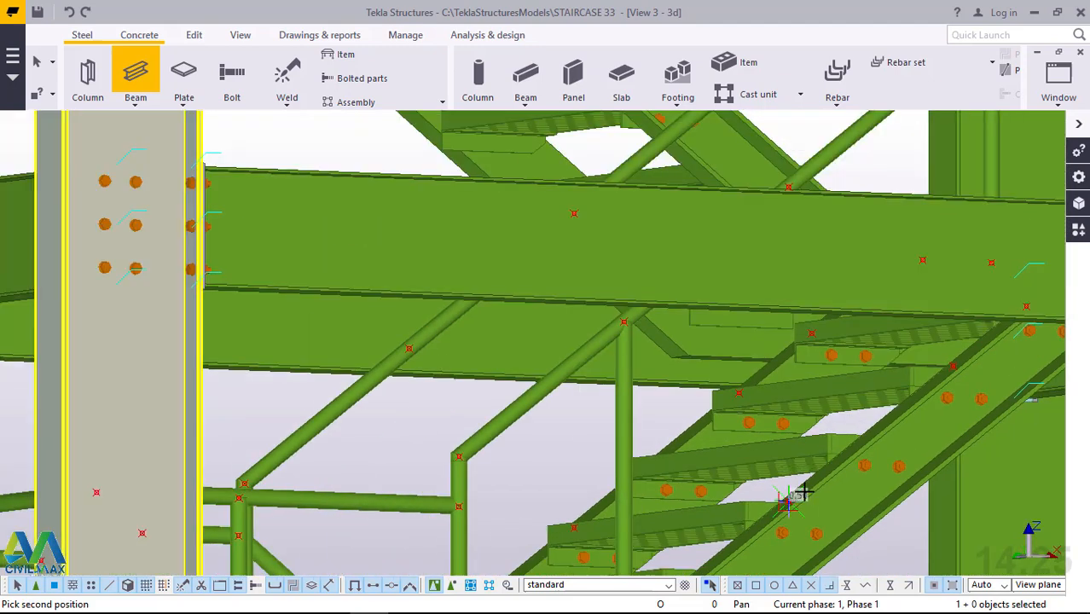
pyautogui.scroll(-2, 790, 487)
pyautogui.scroll(5, 798, 251)
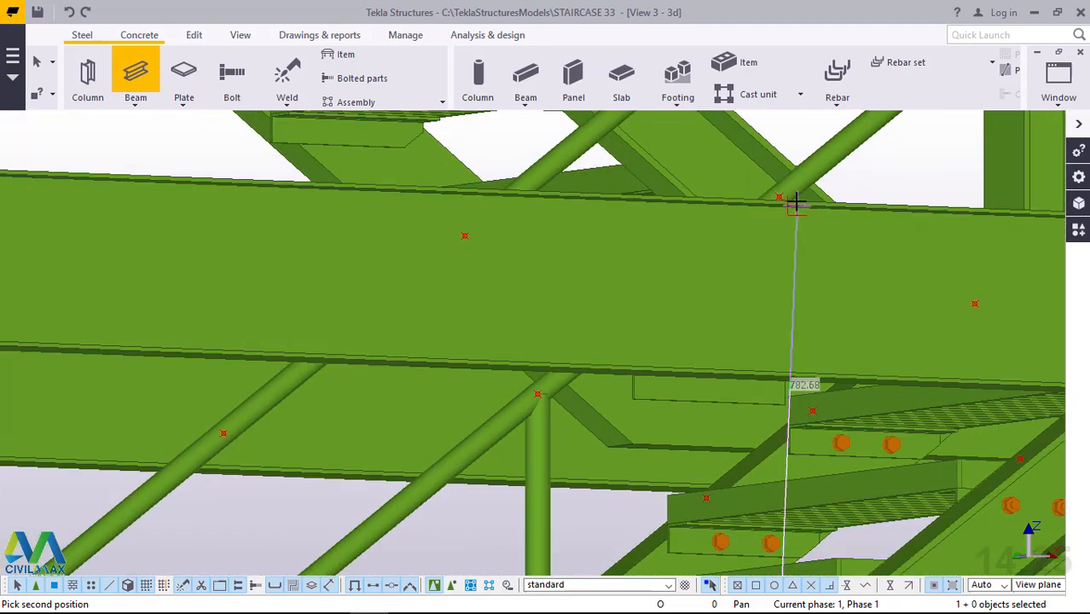
pyautogui.scroll(2, 786, 187)
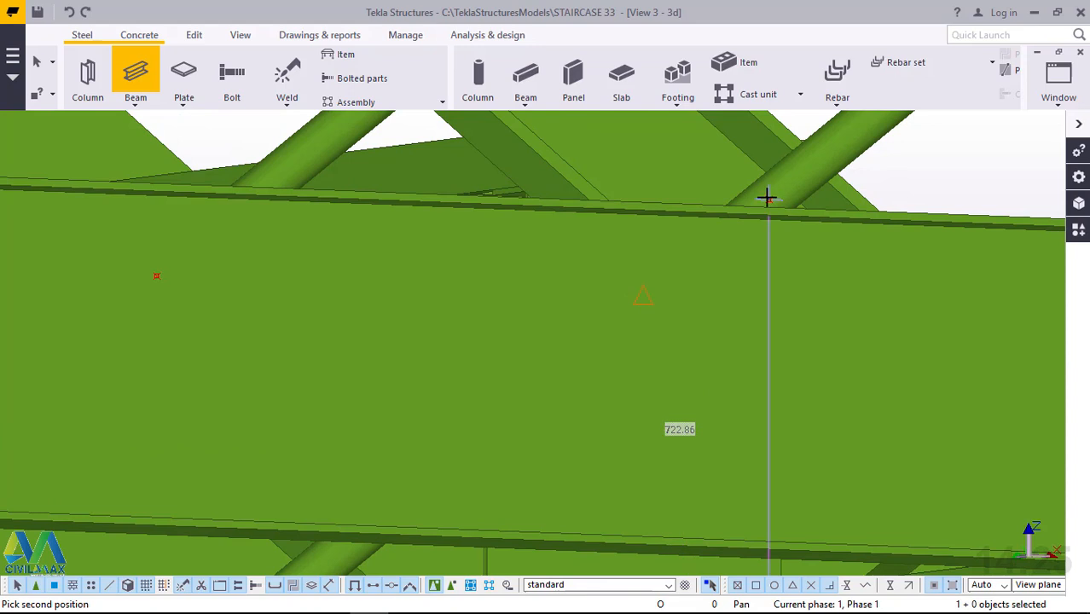
pyautogui.click(812, 186)
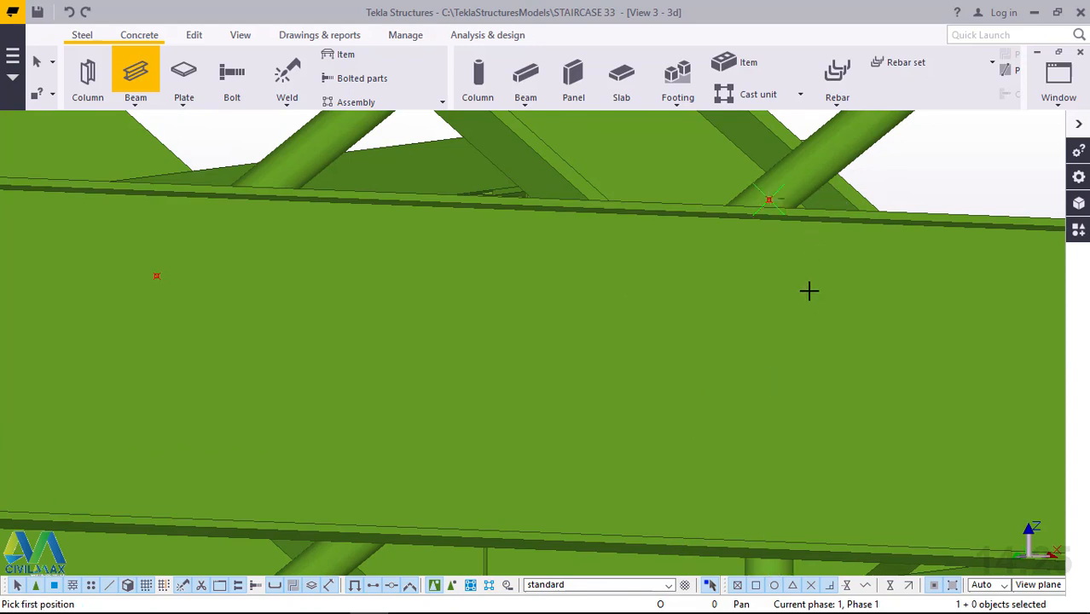
# Add an 800 mm vertical beam post from the flight's outer stringer to the sloping handrail, at the uppermost point just below the landing.
pyautogui.keyDown('ctrl'); pyautogui.moveTo(809, 291); pyautogui.dragTo(812, 299, button='middle'); pyautogui.keyUp('ctrl')
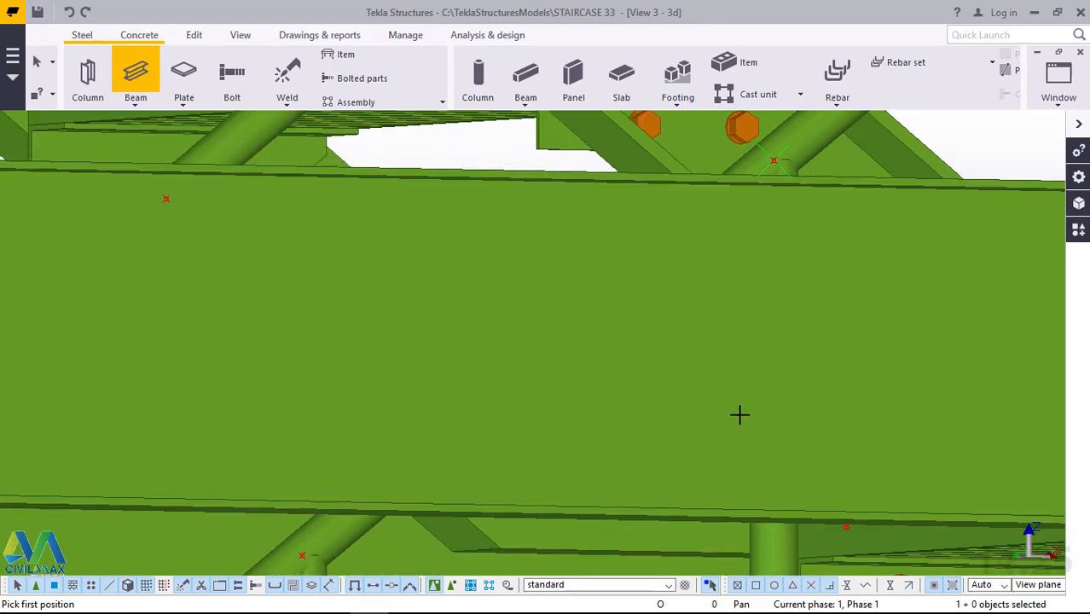
pyautogui.scroll(-2, 731, 422)
pyautogui.scroll(-4, 733, 416)
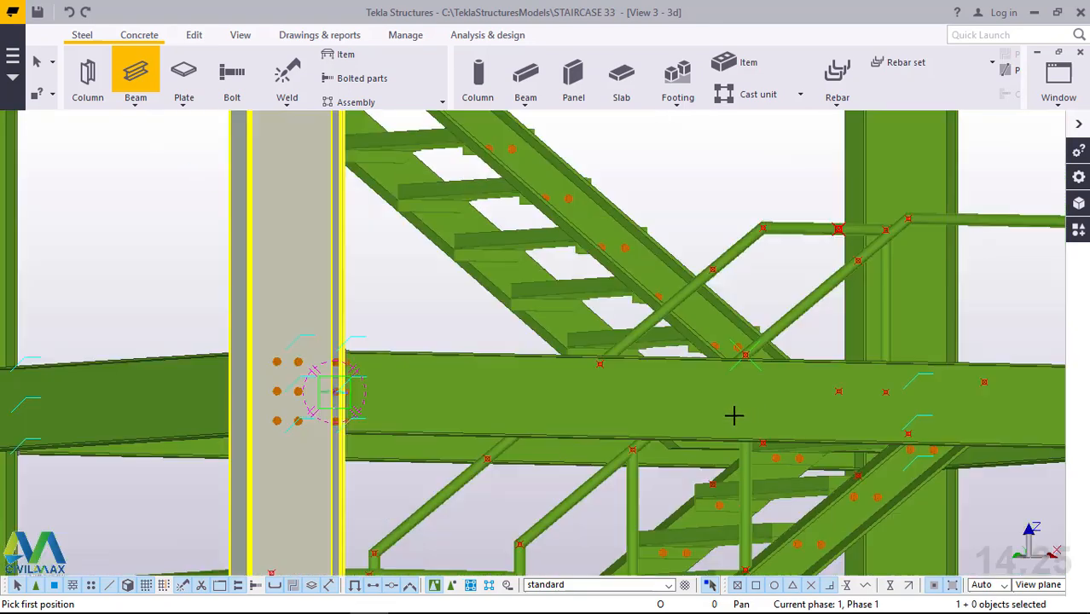
pyautogui.scroll(2, 851, 434)
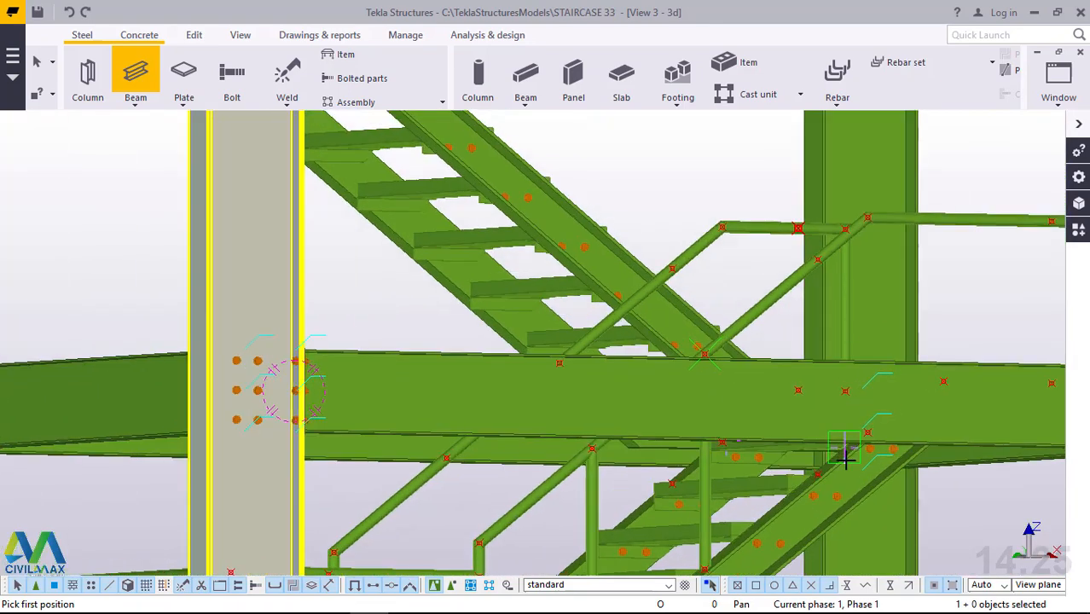
pyautogui.scroll(4, 840, 447)
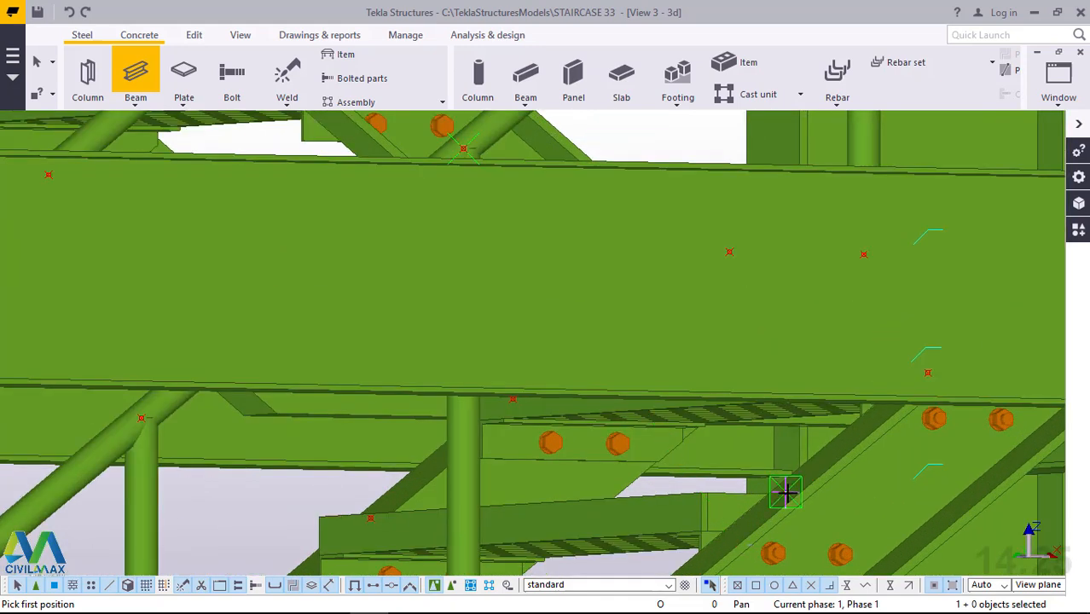
pyautogui.click(785, 493)
pyautogui.scroll(-2, 785, 493)
pyautogui.scroll(3, 798, 188)
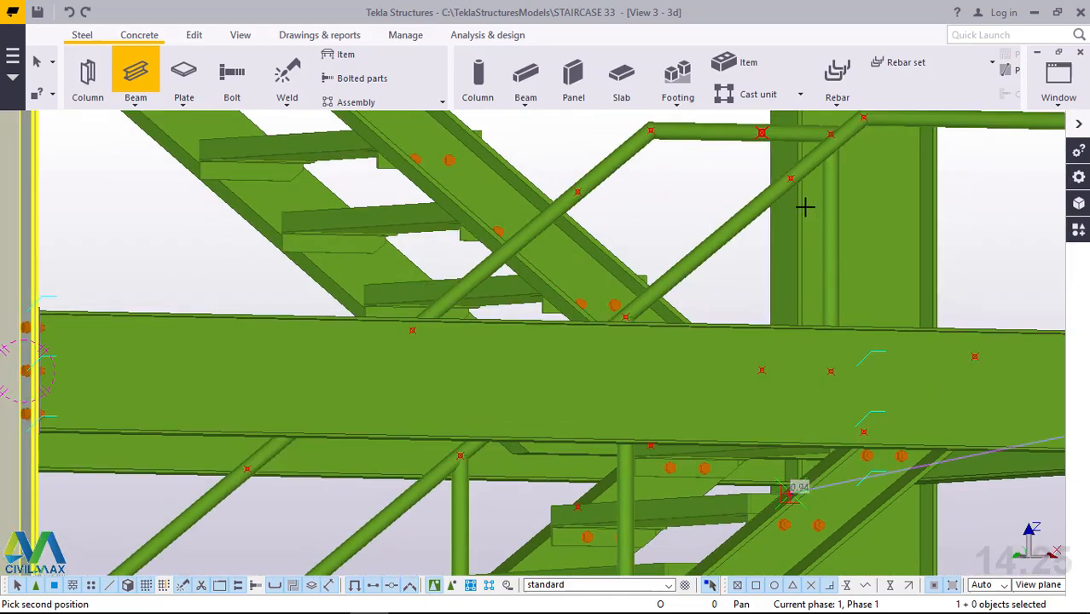
pyautogui.scroll(2, 792, 173)
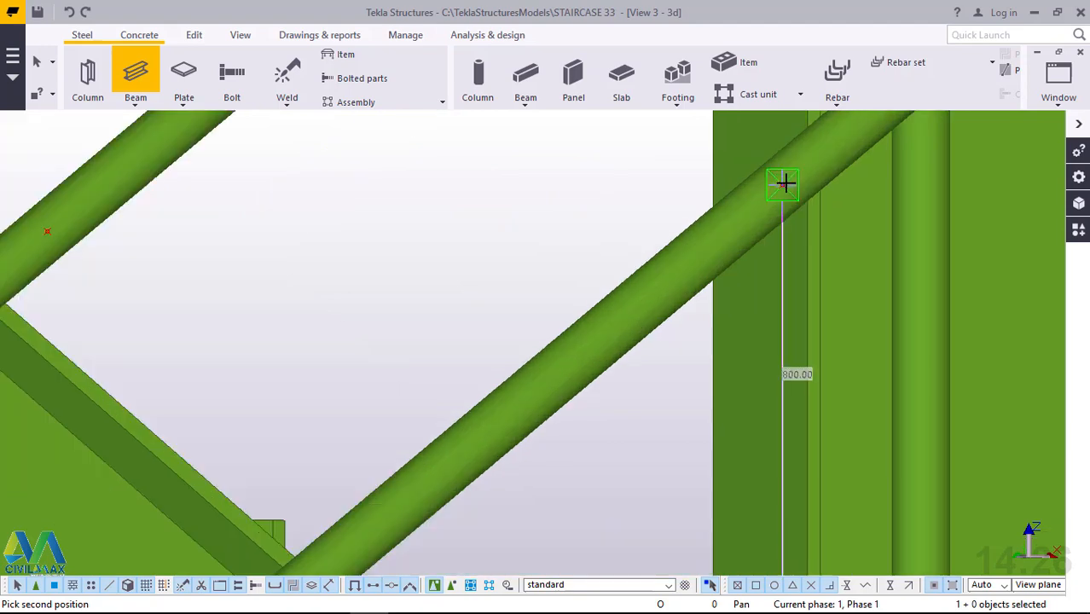
pyautogui.click(784, 184)
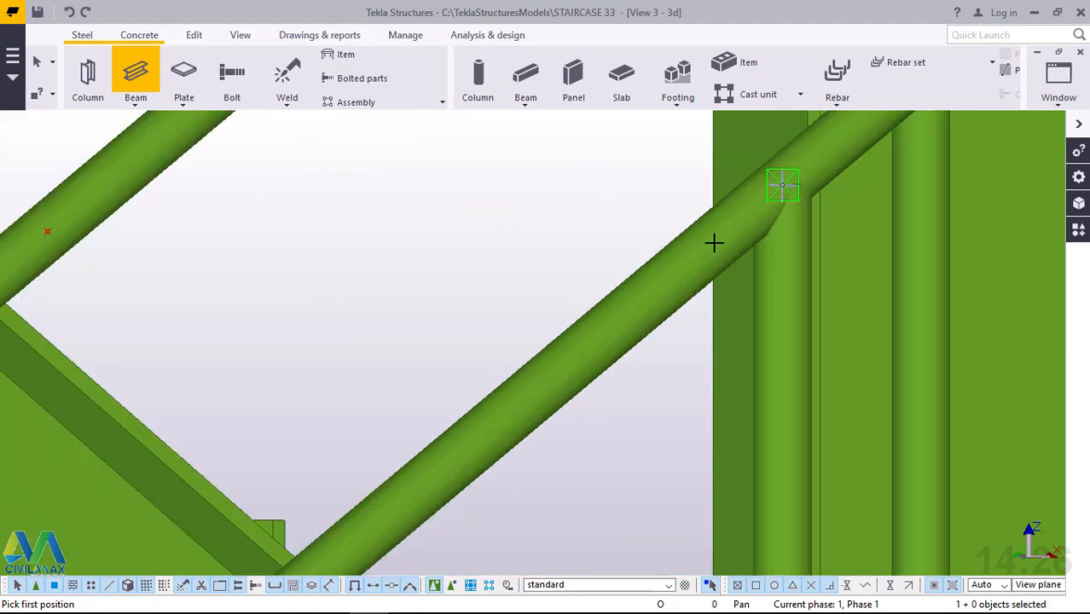
# Copy the construction point on the upper landing's handrail 460 mm along the rail towards the stair, using the landing beam's points as reference.
pyautogui.scroll(-5, 700, 280)
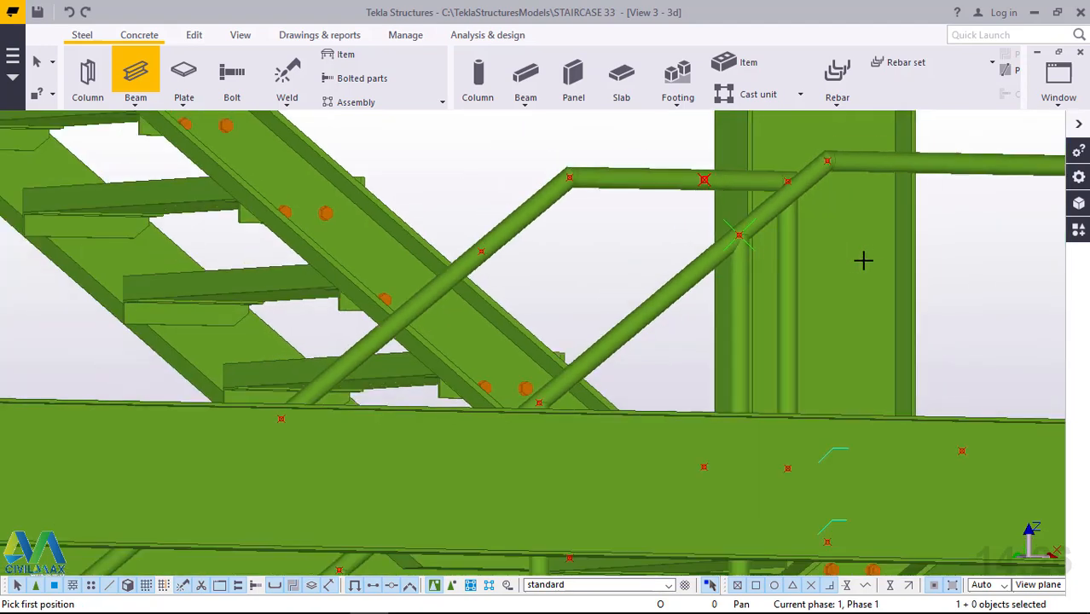
pyautogui.keyDown('ctrl'); pyautogui.moveTo(899, 173); pyautogui.dragTo(987, 247, button='middle'); pyautogui.keyUp('ctrl')
pyautogui.scroll(-2, 678, 387)
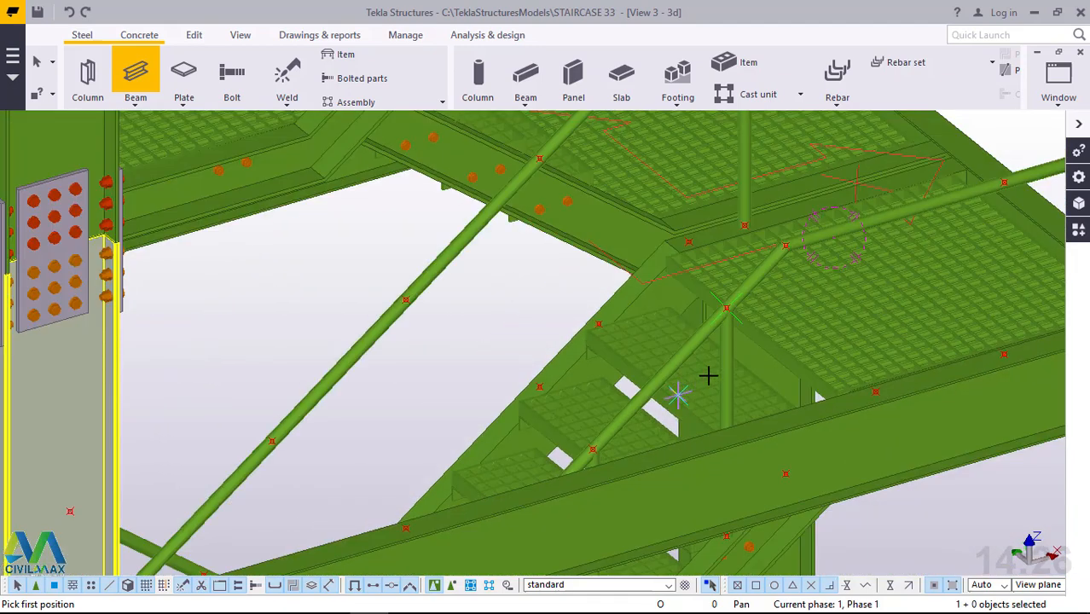
pyautogui.scroll(-2, 925, 345)
pyautogui.keyDown('ctrl'); pyautogui.moveTo(927, 360); pyautogui.dragTo(930, 376, button='middle'); pyautogui.keyUp('ctrl')
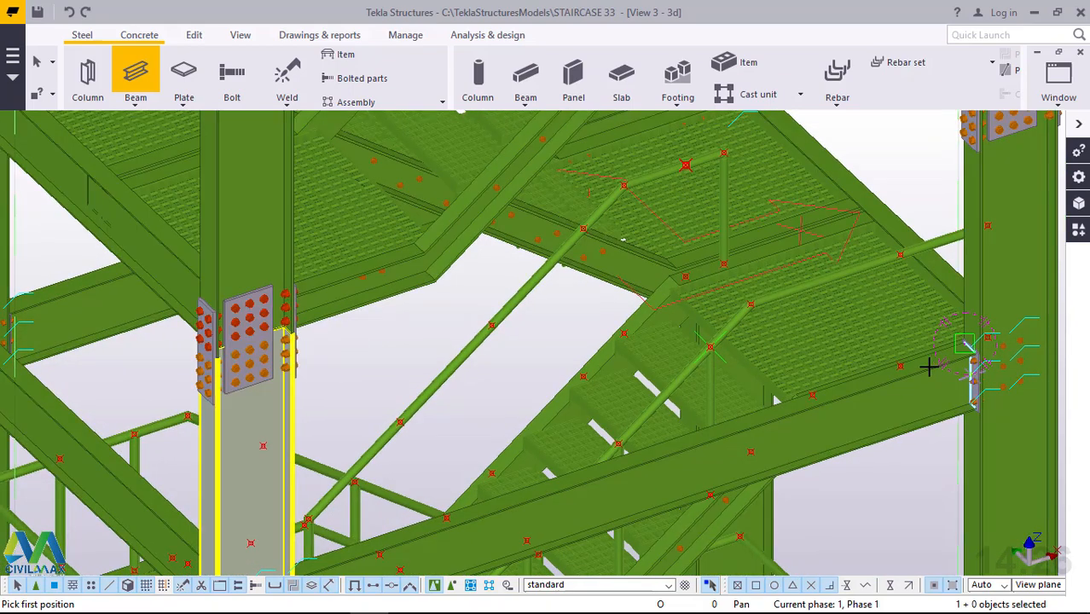
pyautogui.scroll(2, 929, 366)
pyautogui.scroll(2, 929, 366)
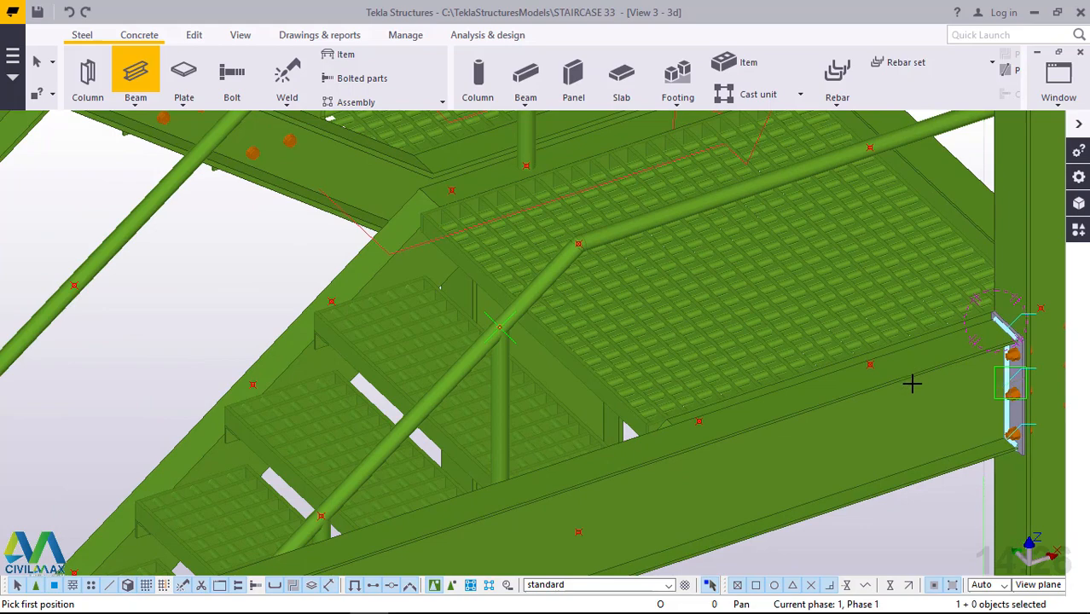
pyautogui.keyDown('ctrl'); pyautogui.moveTo(911, 384); pyautogui.dragTo(919, 411, button='middle'); pyautogui.keyUp('ctrl')
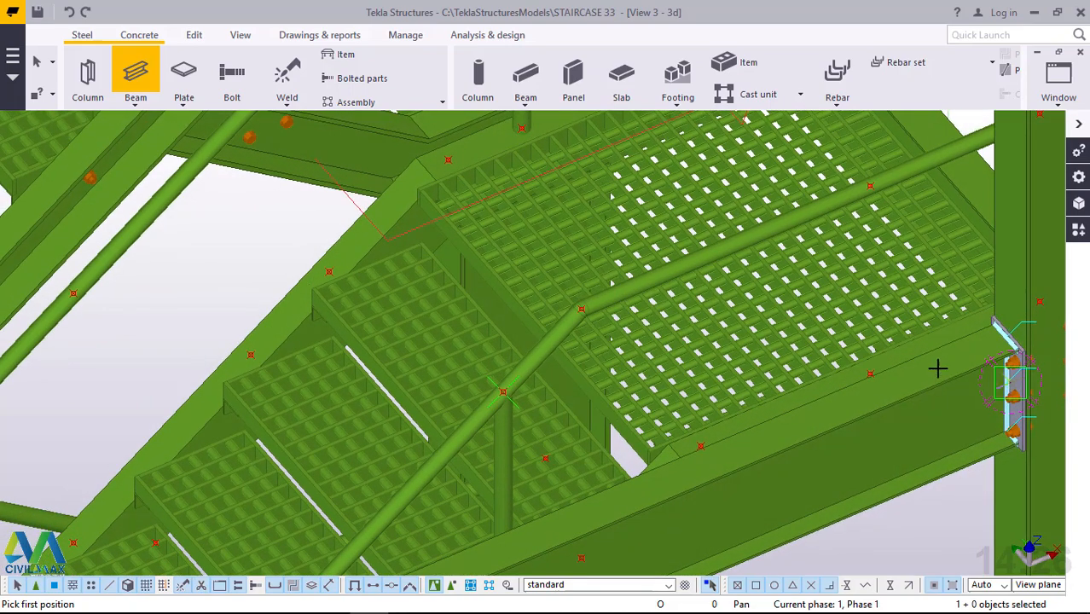
pyautogui.rightClick(937, 326)
pyautogui.click(955, 336)
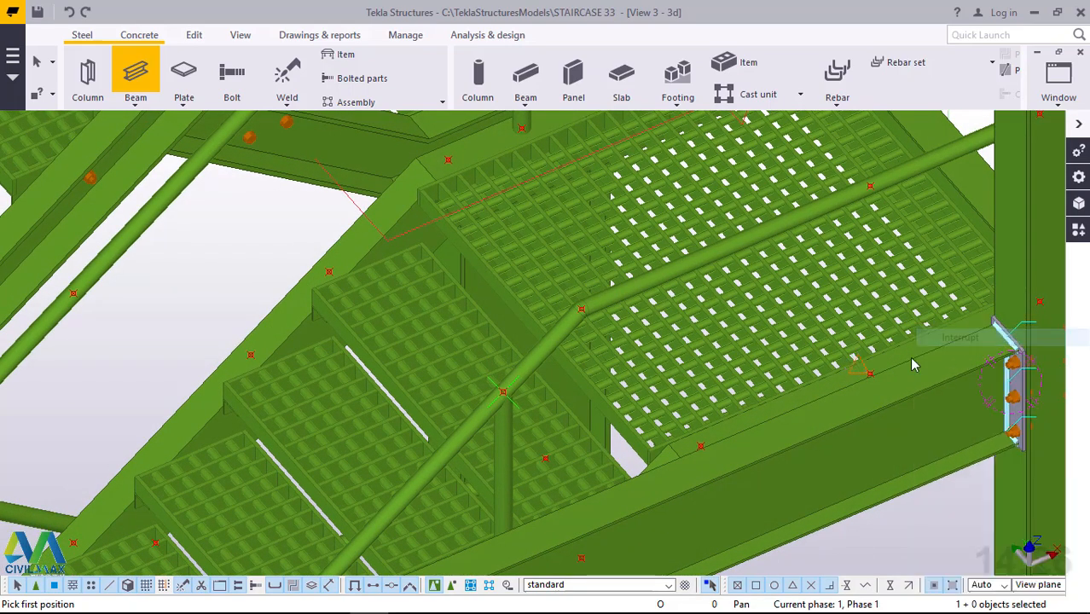
pyautogui.rightClick(869, 185)
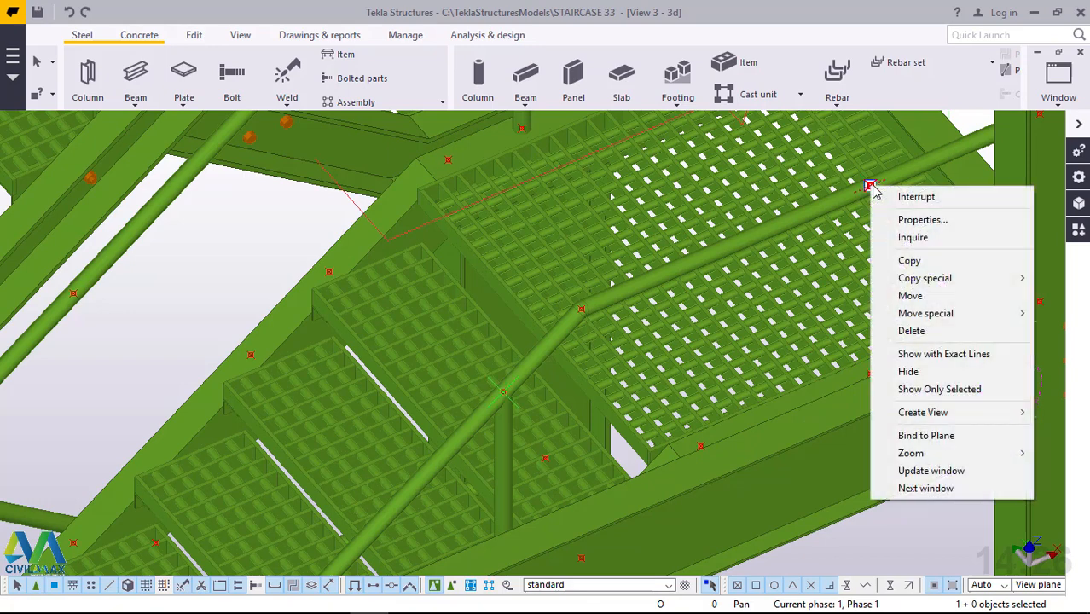
pyautogui.click(925, 260)
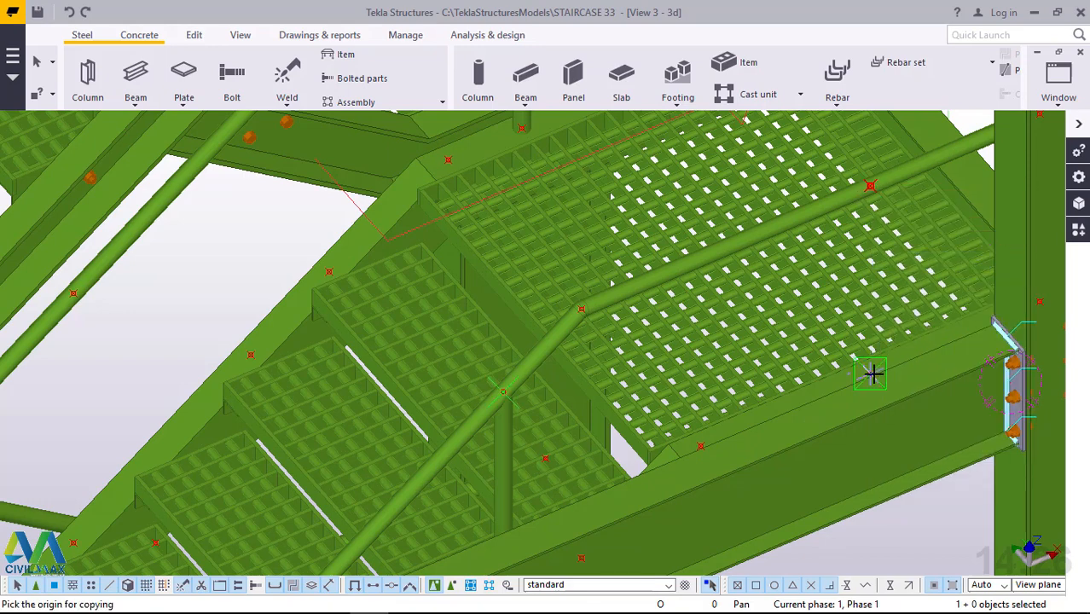
pyautogui.click(700, 445)
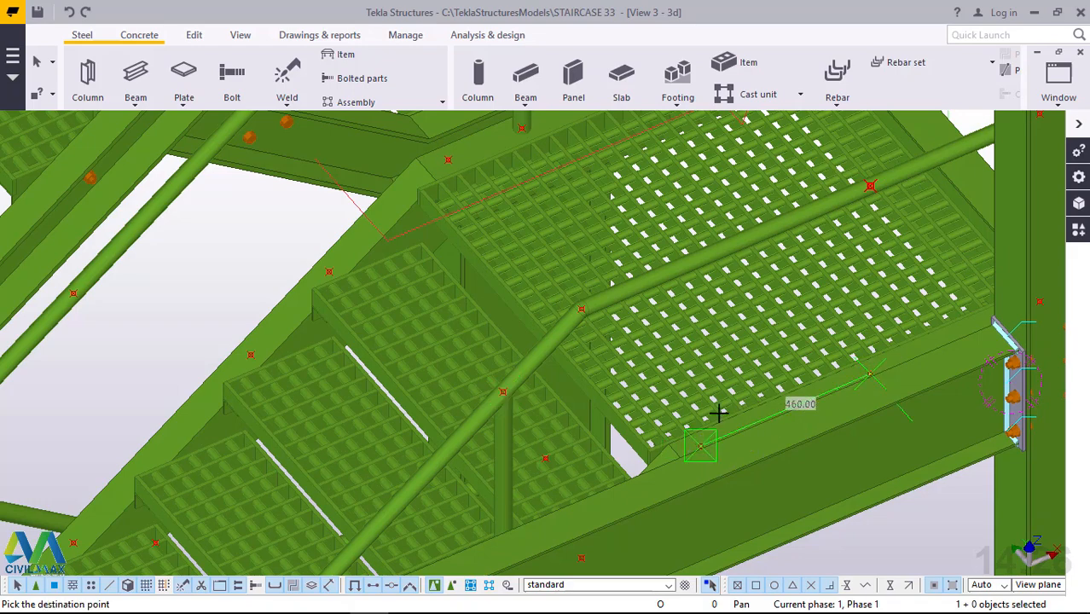
pyautogui.scroll(-1, 721, 418)
pyautogui.scroll(-2, 729, 424)
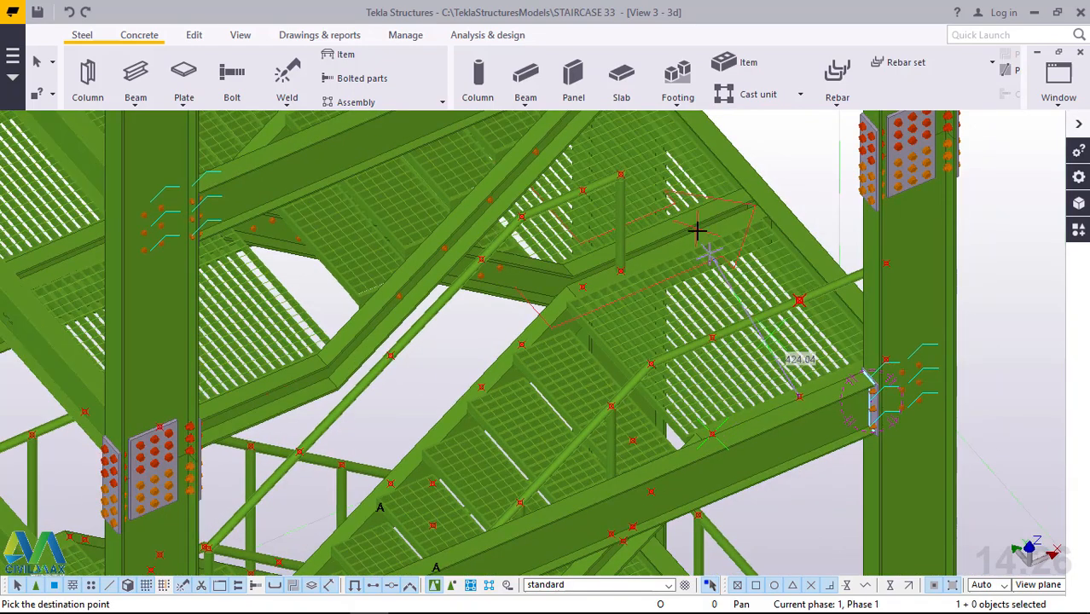
pyautogui.rightClick(807, 168)
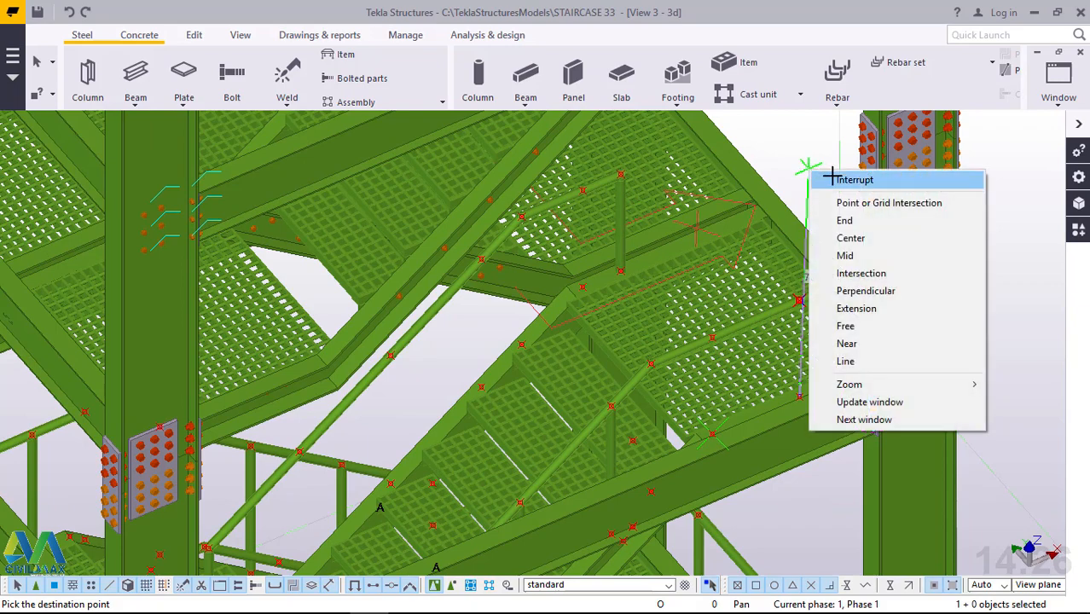
pyautogui.click(831, 177)
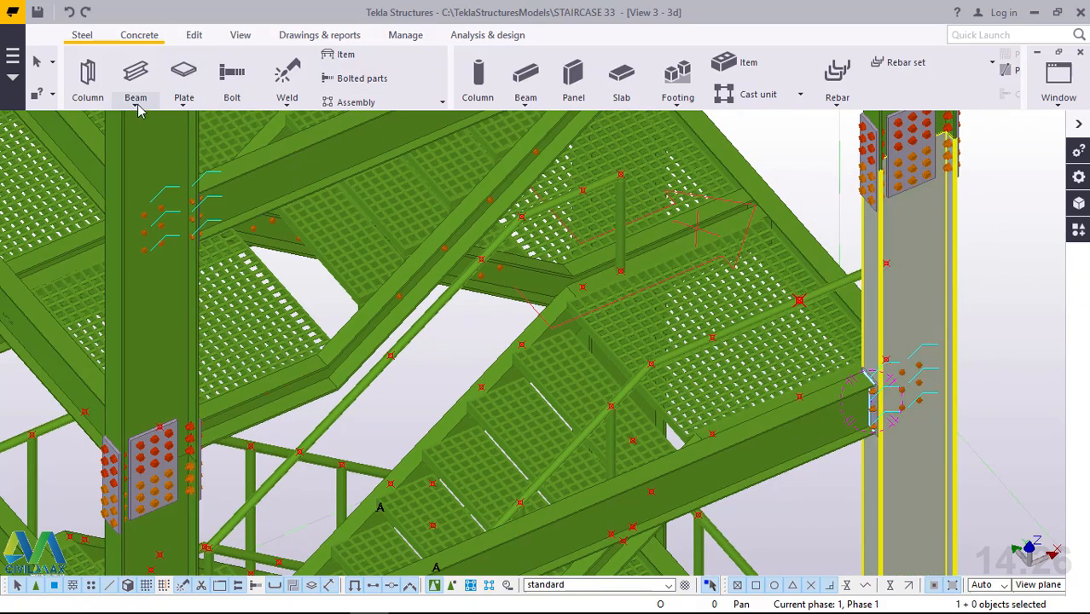
# Add a 603 mm vertical beam post from the upper landing's beam to its handrail, at the point nearest the stair.
pyautogui.click(136, 106)
pyautogui.click(158, 140)
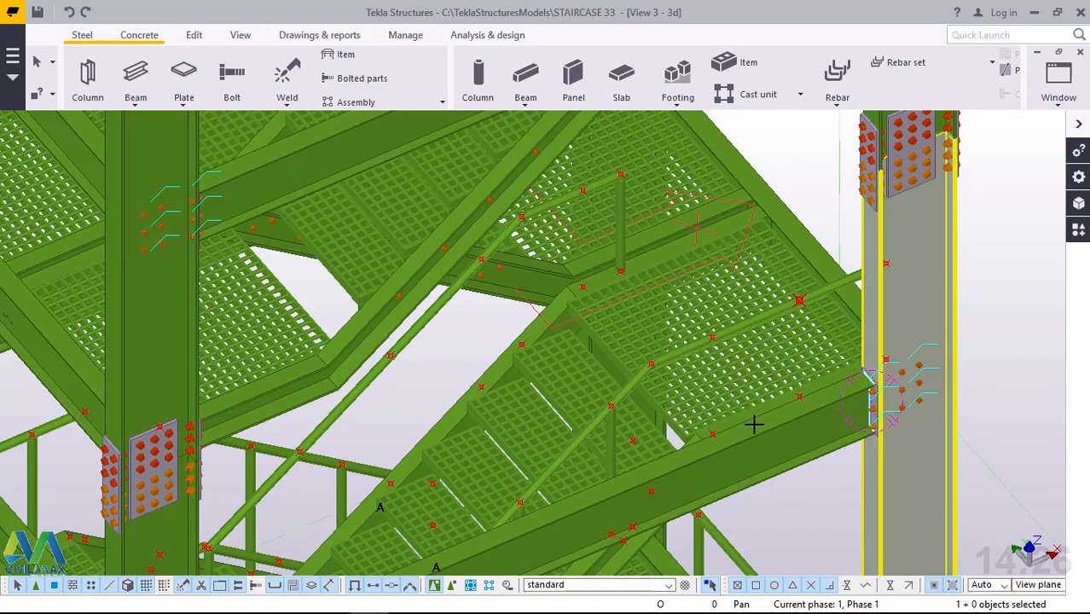
pyautogui.scroll(1, 738, 434)
pyautogui.scroll(3, 737, 431)
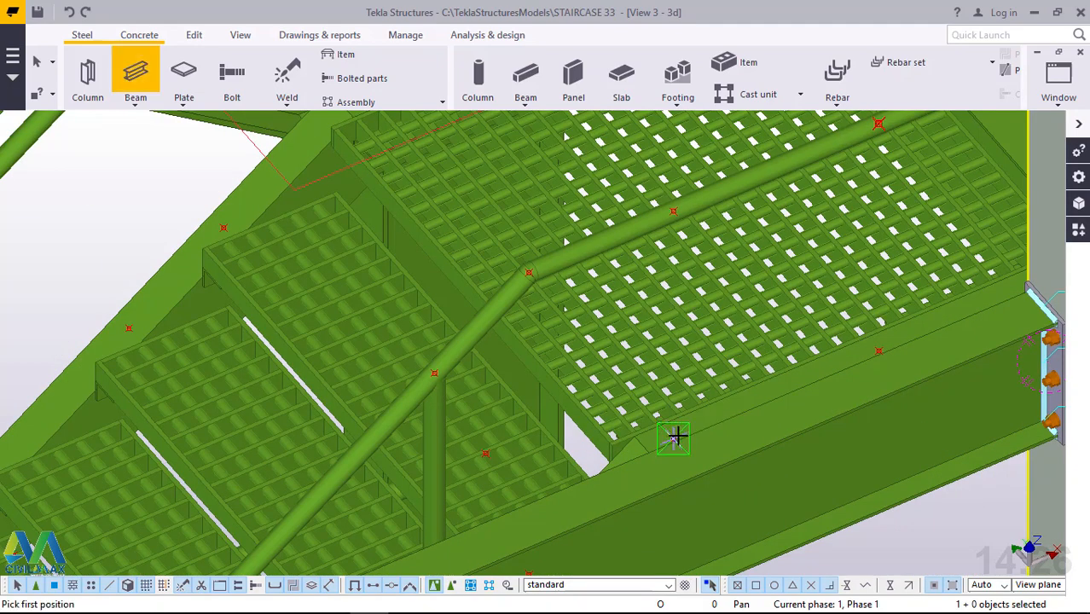
pyautogui.scroll(2, 673, 436)
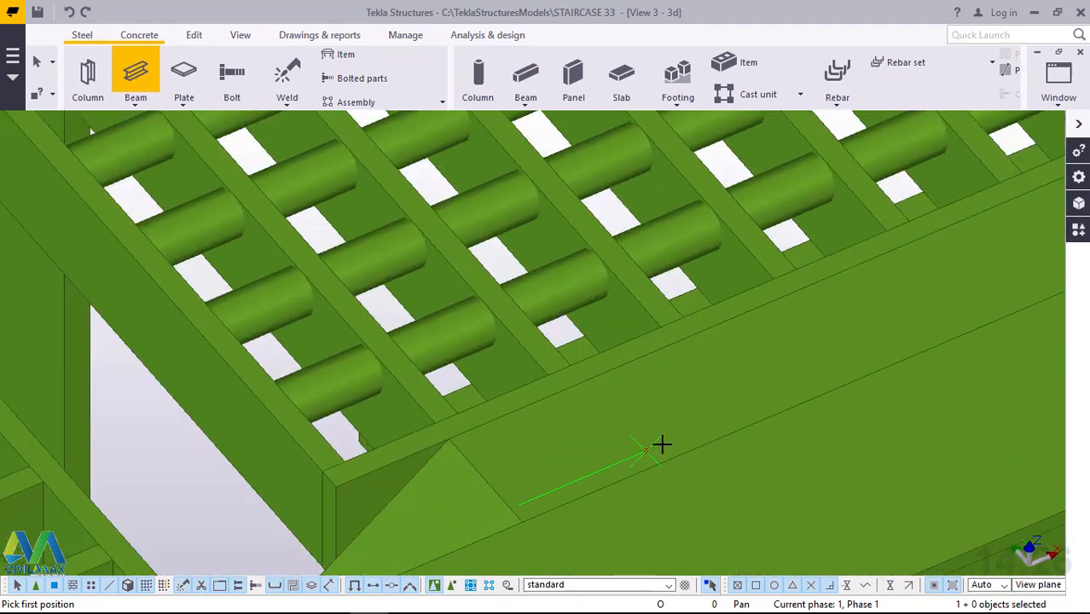
pyautogui.click(695, 424)
pyautogui.scroll(-2, 698, 425)
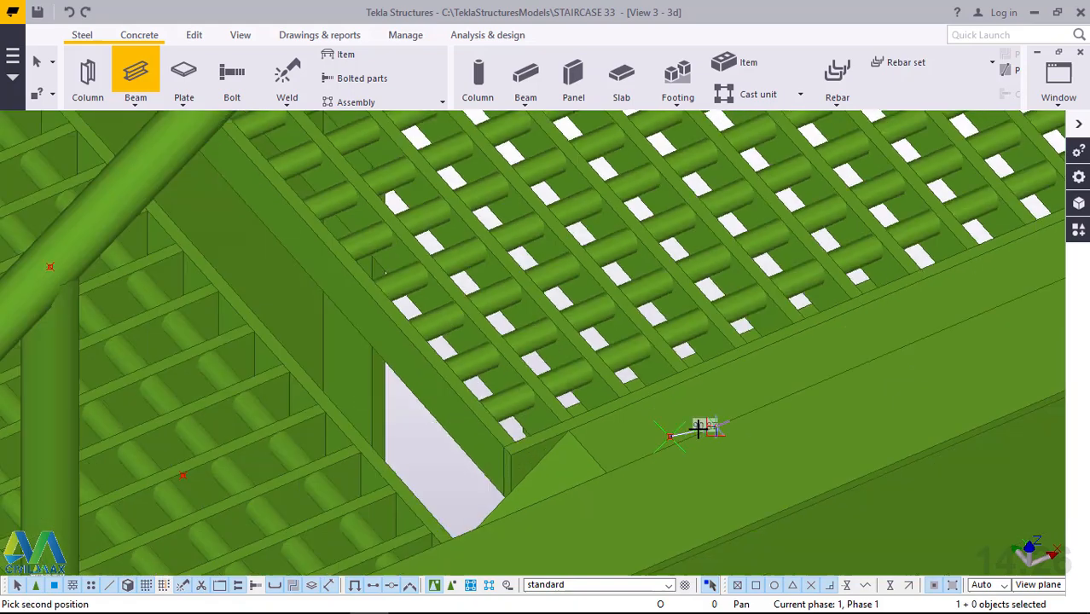
pyautogui.scroll(-2, 705, 419)
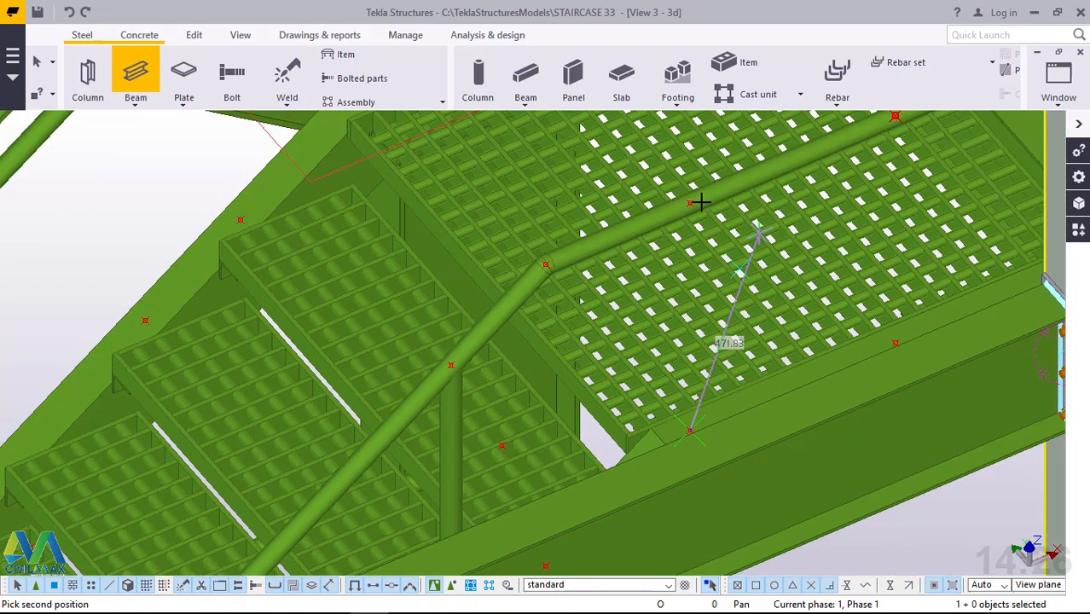
pyautogui.scroll(4, 699, 202)
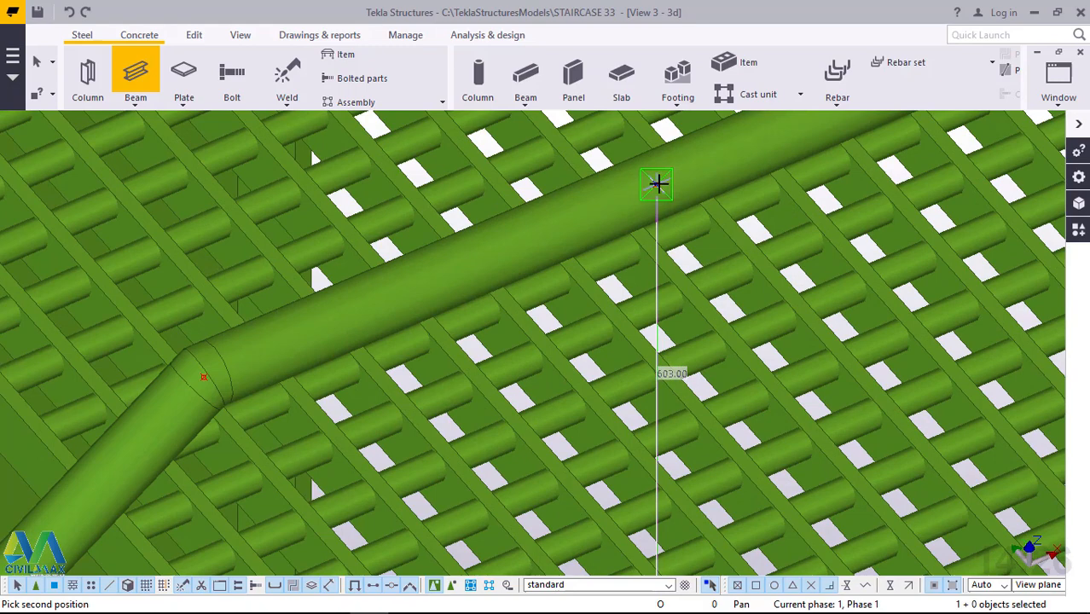
pyautogui.click(657, 184)
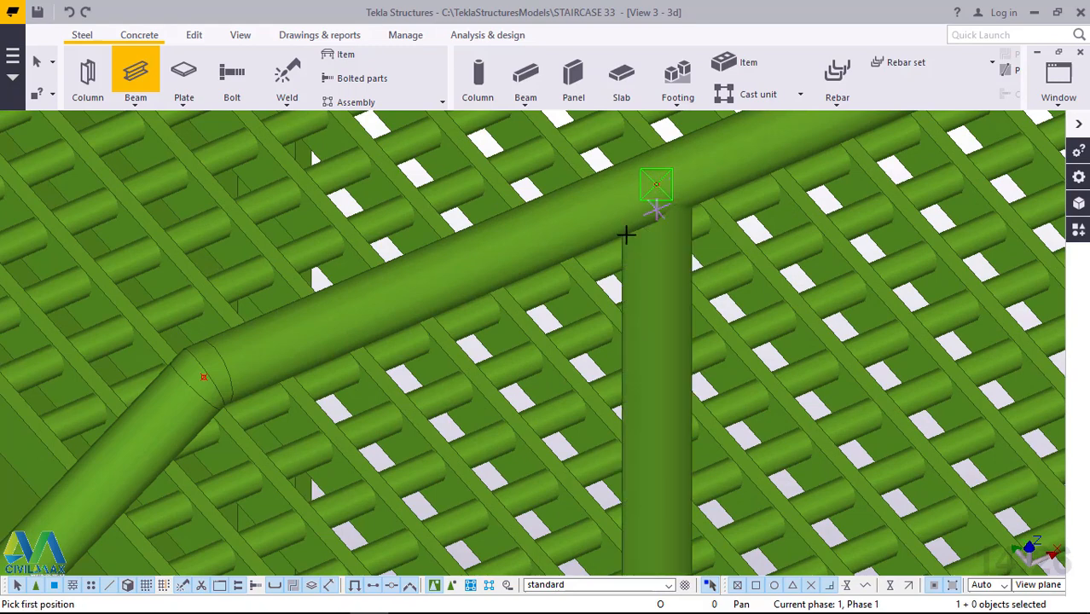
# Add a 603 mm vertical beam post from the upper landing's beam to its handrail, at the second point, nearer the column.
pyautogui.scroll(-4, 628, 236)
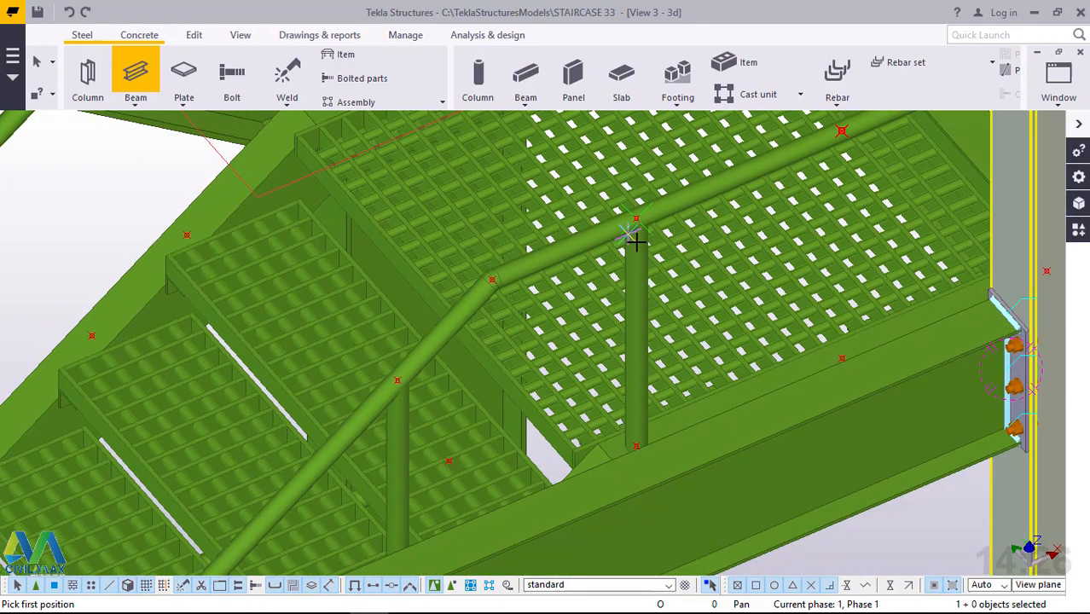
pyautogui.scroll(-5, 648, 242)
pyautogui.scroll(4, 727, 260)
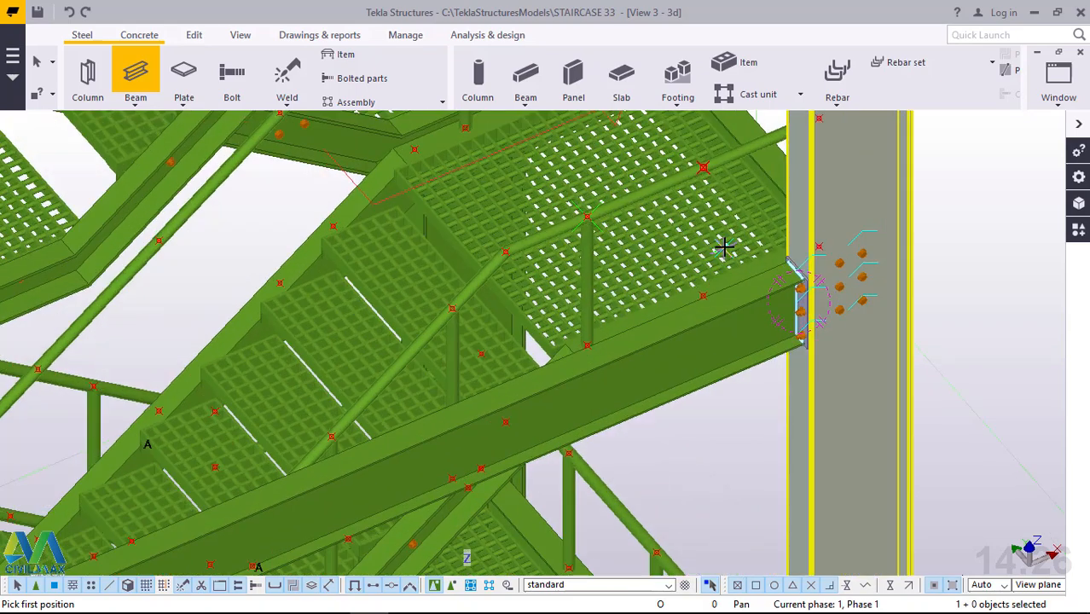
pyautogui.scroll(2, 713, 292)
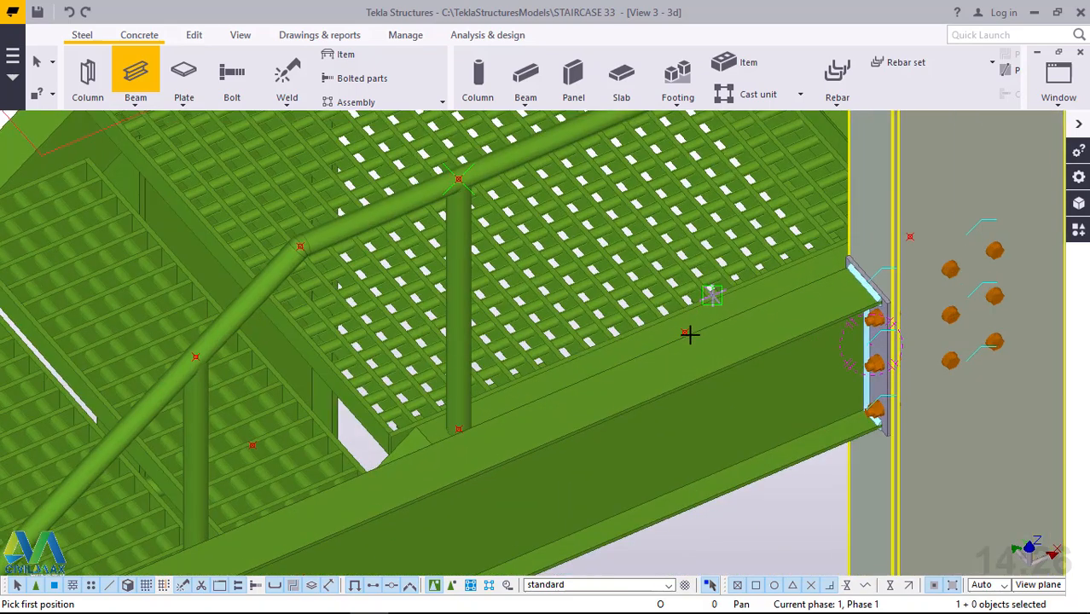
pyautogui.scroll(2, 689, 334)
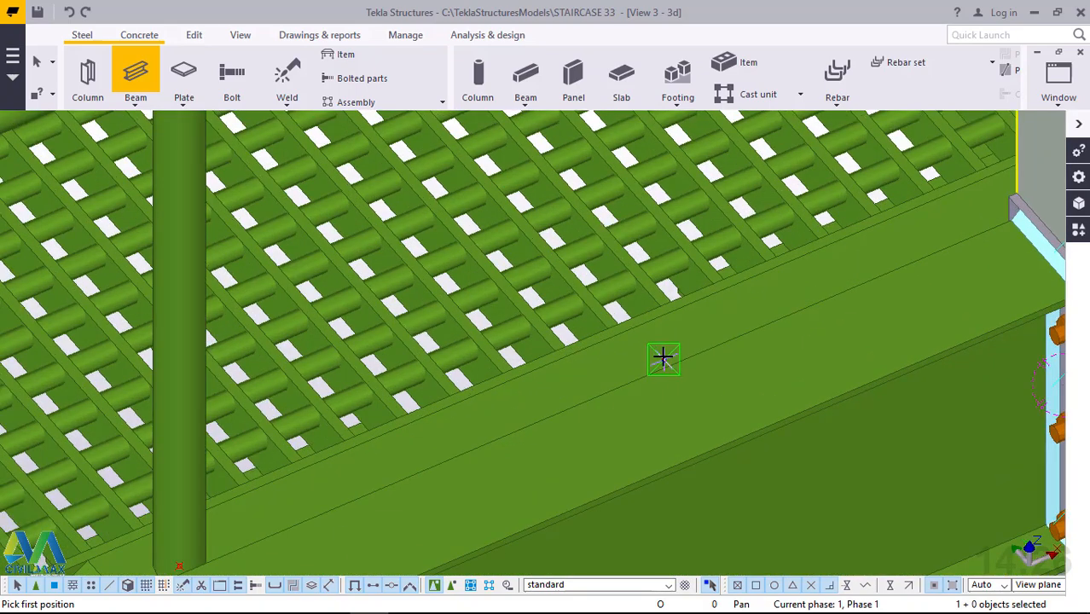
pyautogui.click(712, 404)
pyautogui.scroll(-1, 712, 404)
pyautogui.scroll(-1, 713, 199)
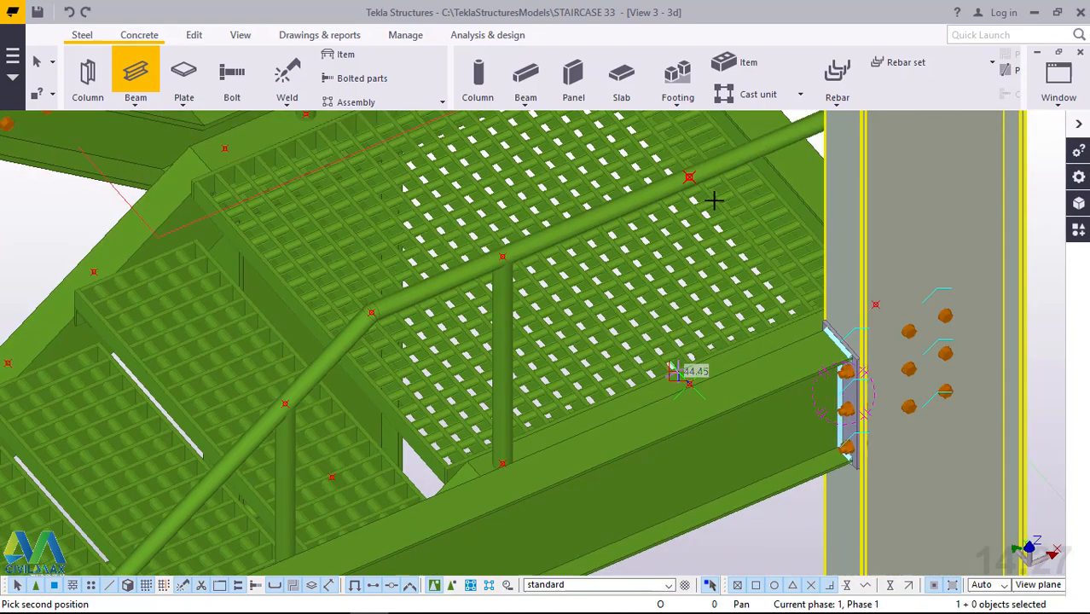
pyautogui.scroll(1, 692, 173)
pyautogui.scroll(2, 690, 176)
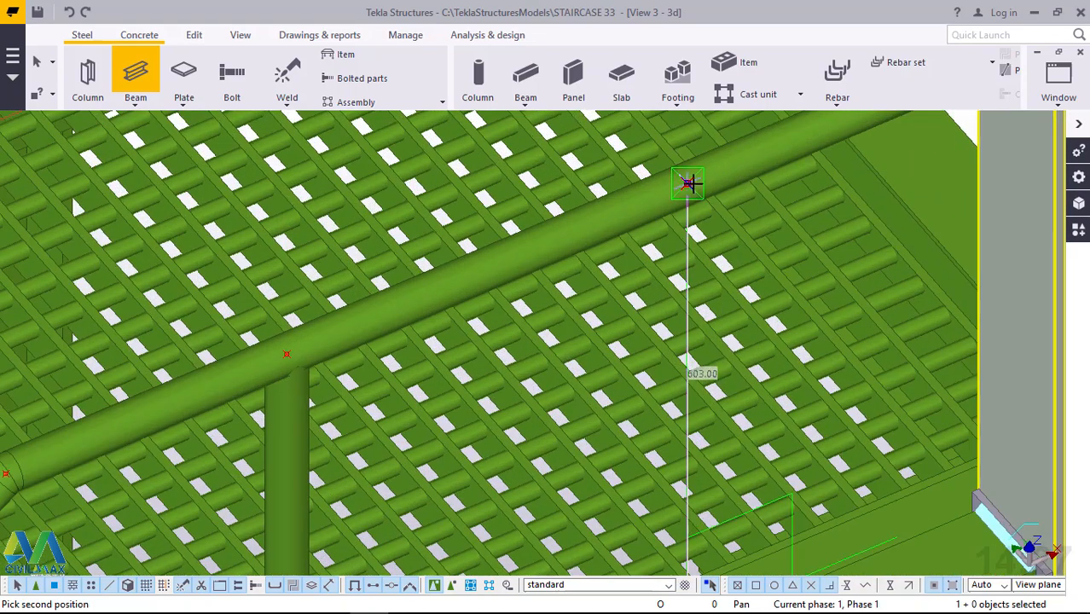
pyautogui.click(688, 184)
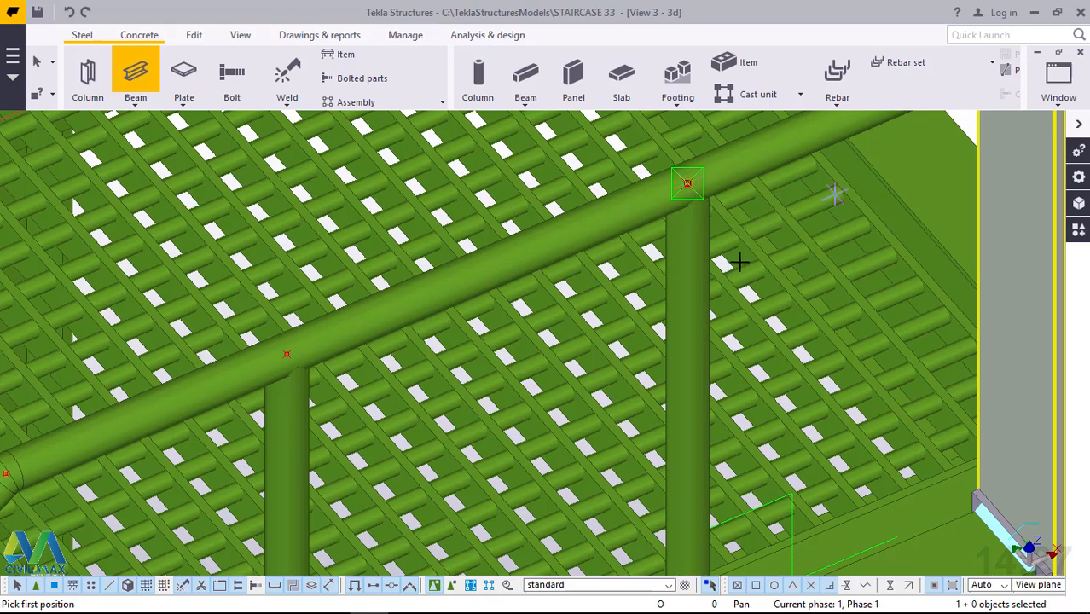
# Add a 603 mm vertical beam post at the end of the upper landing's handrail, inside the column.
pyautogui.scroll(-1, 736, 266)
pyautogui.scroll(-1, 738, 266)
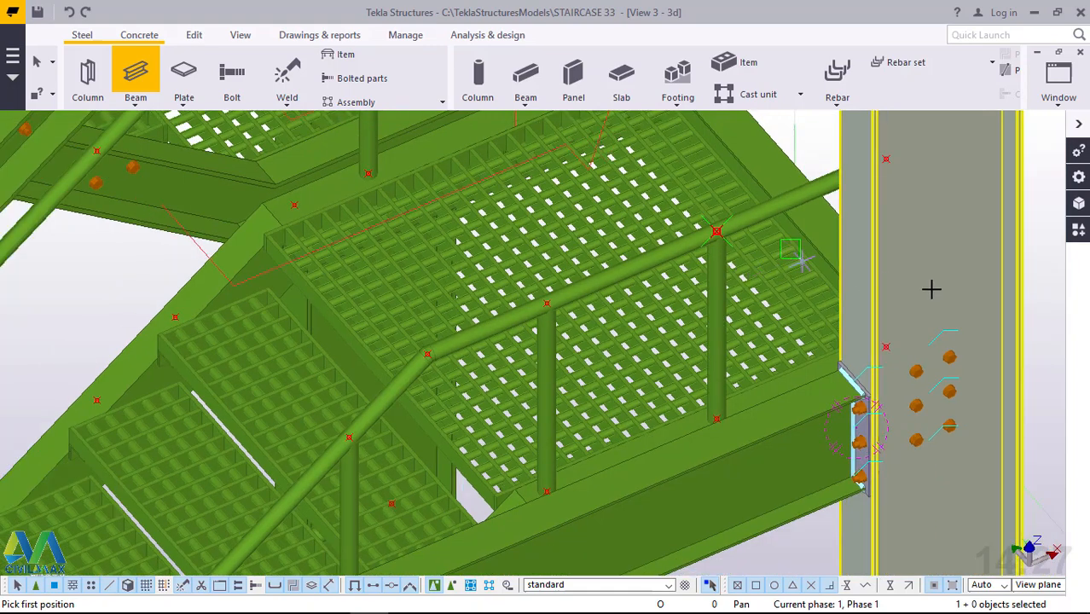
pyautogui.scroll(2, 902, 348)
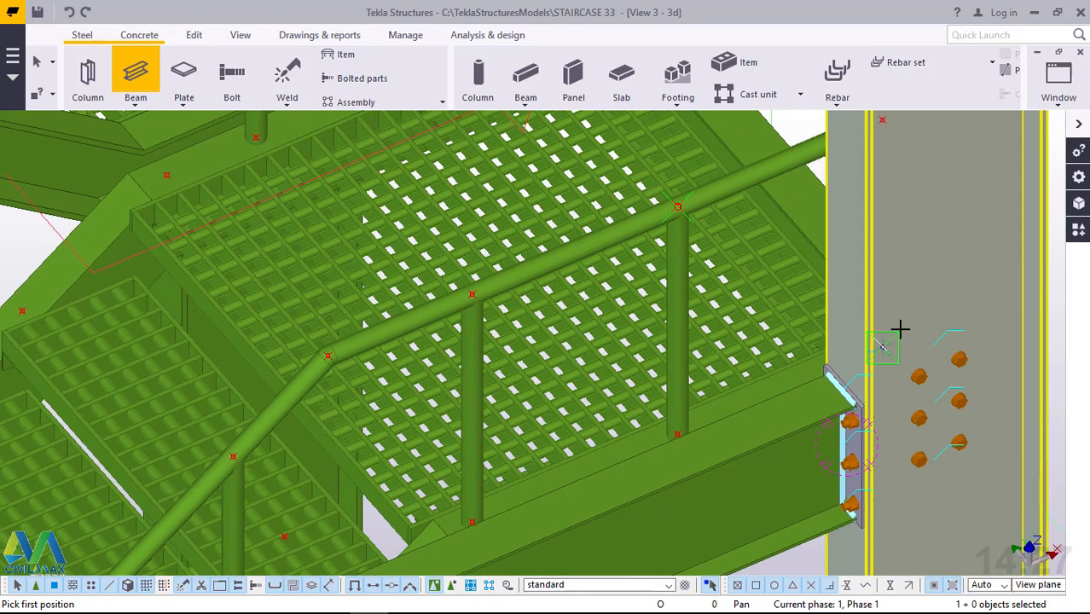
pyautogui.click(899, 328)
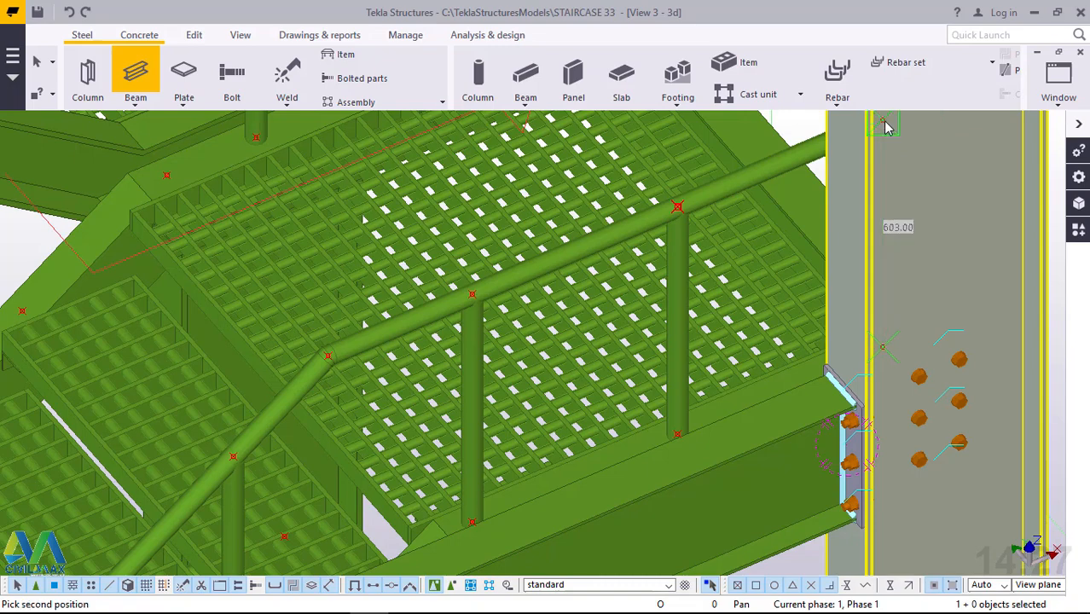
pyautogui.rightClick(887, 127)
pyautogui.click(911, 135)
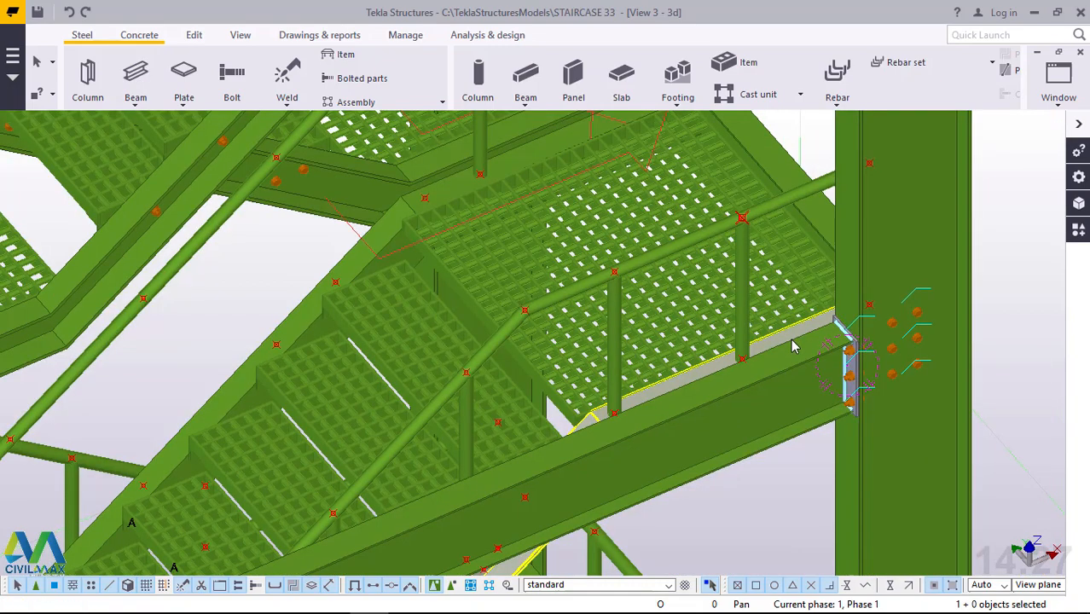
# Add a 603 mm vertical beam post on the landing's inner side, under the short handrail between its bend and end post.
pyautogui.scroll(-1, 802, 339)
pyautogui.keyDown('ctrl'); pyautogui.moveTo(825, 286); pyautogui.dragTo(902, 253, button='middle'); pyautogui.keyUp('ctrl')
pyautogui.scroll(-4, 840, 389)
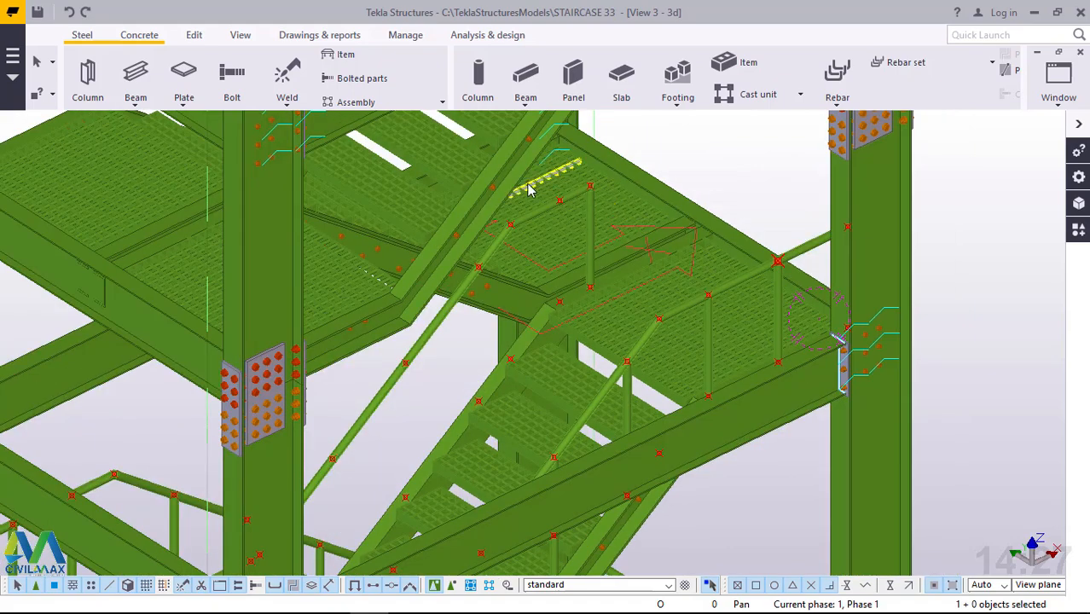
pyautogui.scroll(3, 537, 210)
pyautogui.scroll(4, 597, 202)
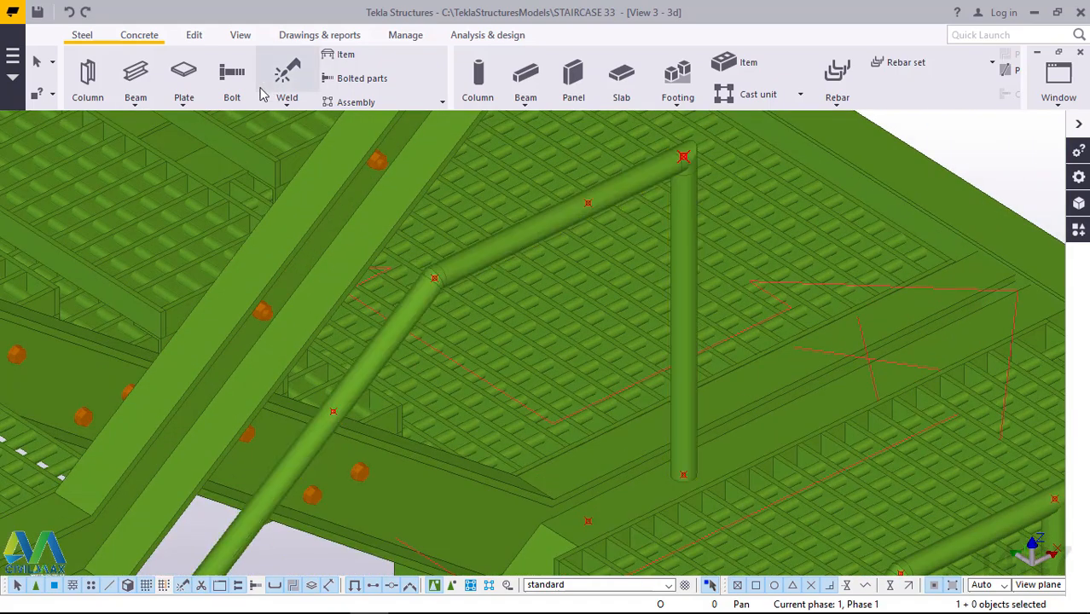
pyautogui.click(137, 105)
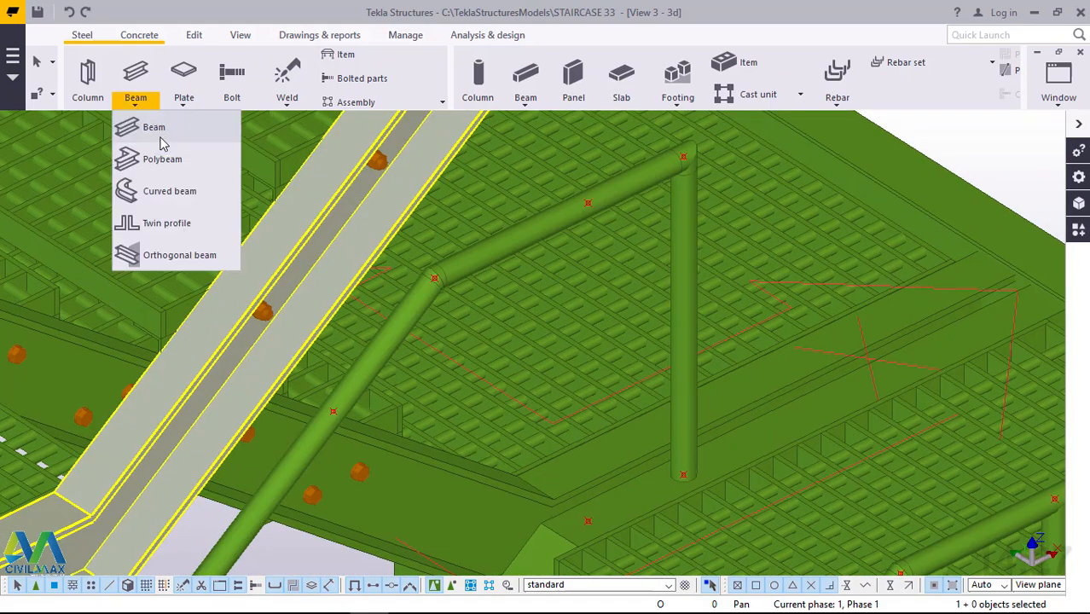
pyautogui.click(156, 133)
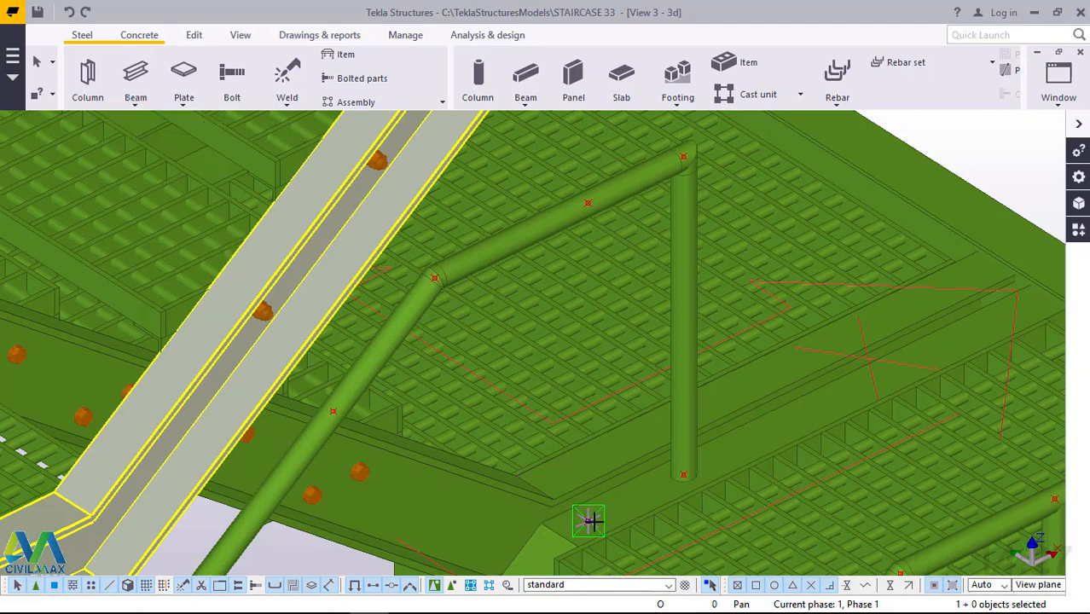
pyautogui.click(588, 203)
pyautogui.scroll(-4, 803, 151)
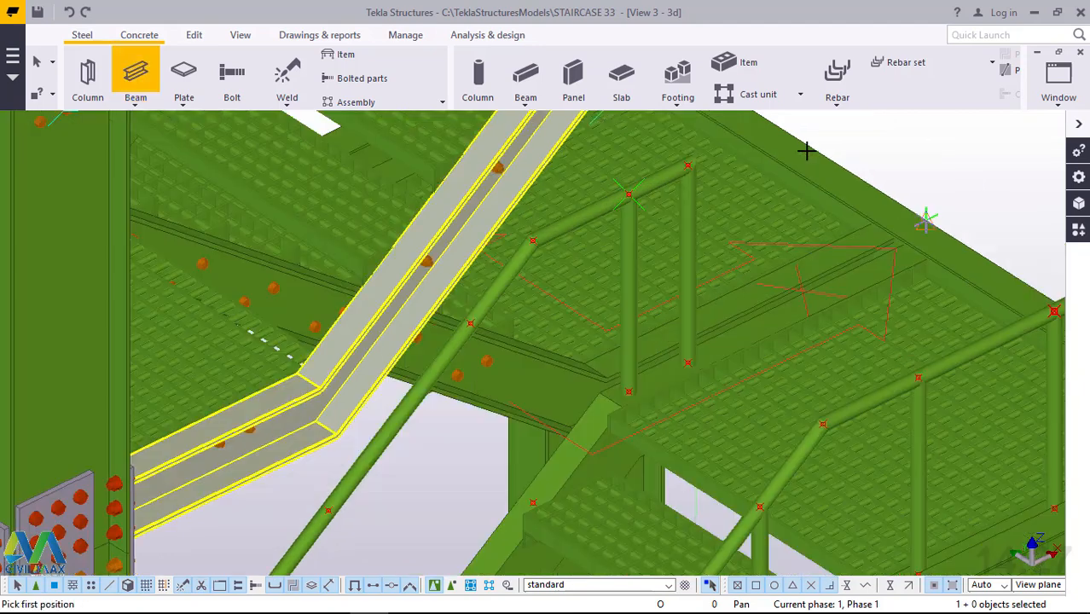
# Try an 800 mm vertical beam post from the flight's inner stringer to the bend where its sloping handrail meets the landing rail.
pyautogui.scroll(3, 590, 422)
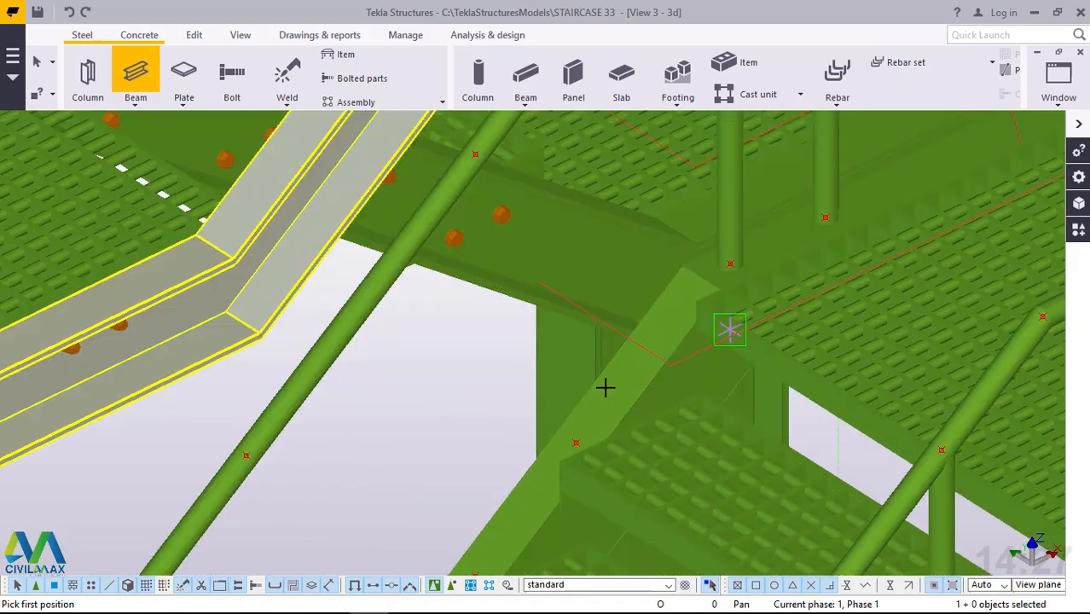
pyautogui.click(637, 450)
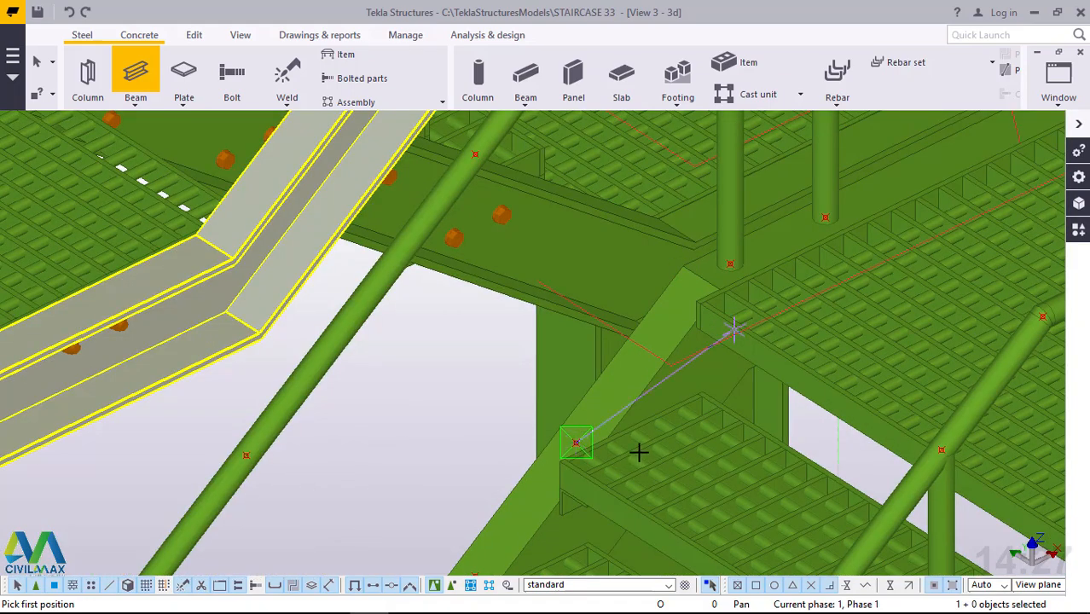
pyautogui.scroll(-2, 640, 439)
pyautogui.scroll(-3, 623, 375)
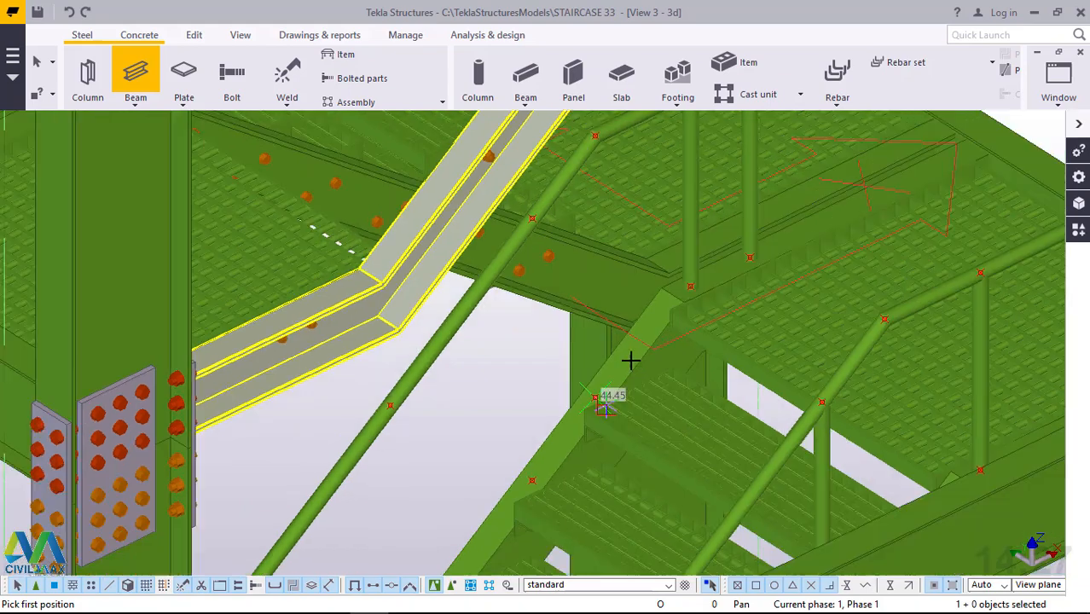
pyautogui.click(597, 156)
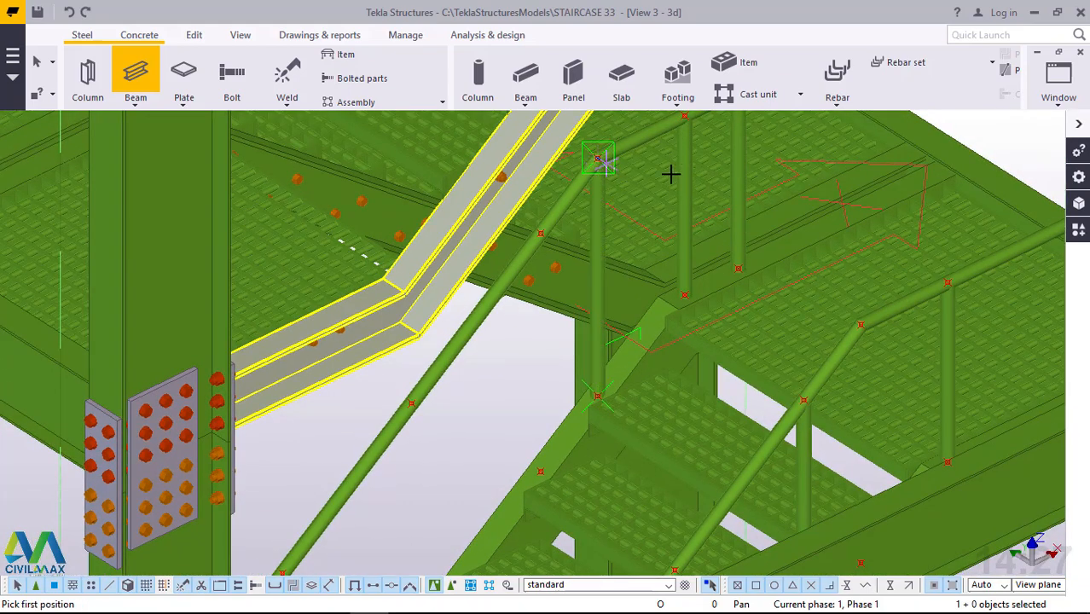
# Try an 800 mm vertical beam post under the outer handrail's bend, starting from the construction point on the stringer, and end the command.
pyautogui.scroll(-2, 652, 246)
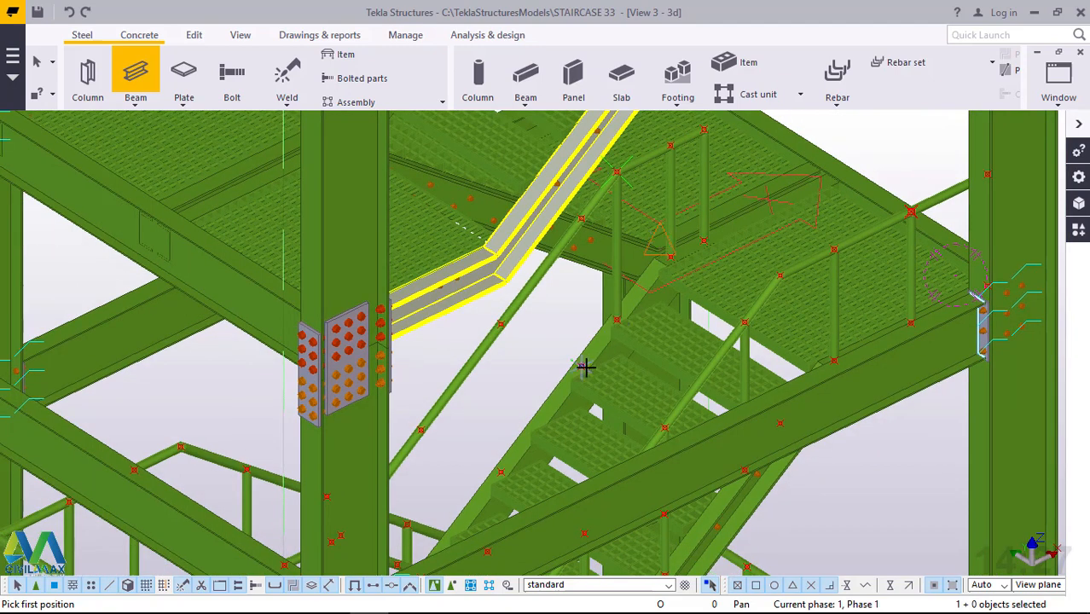
pyautogui.scroll(2, 585, 366)
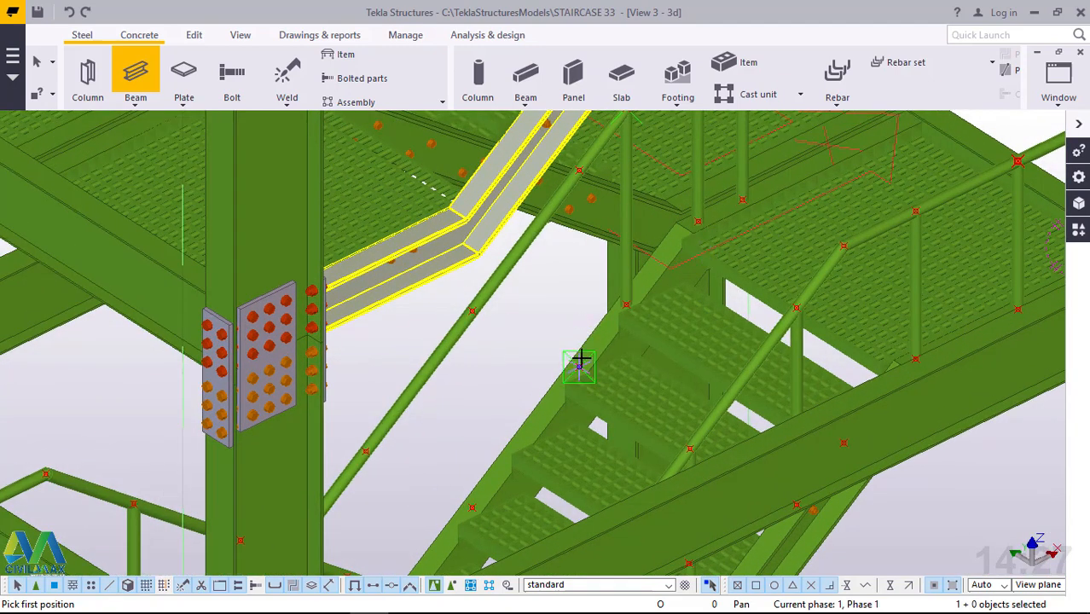
pyautogui.scroll(-3, 590, 291)
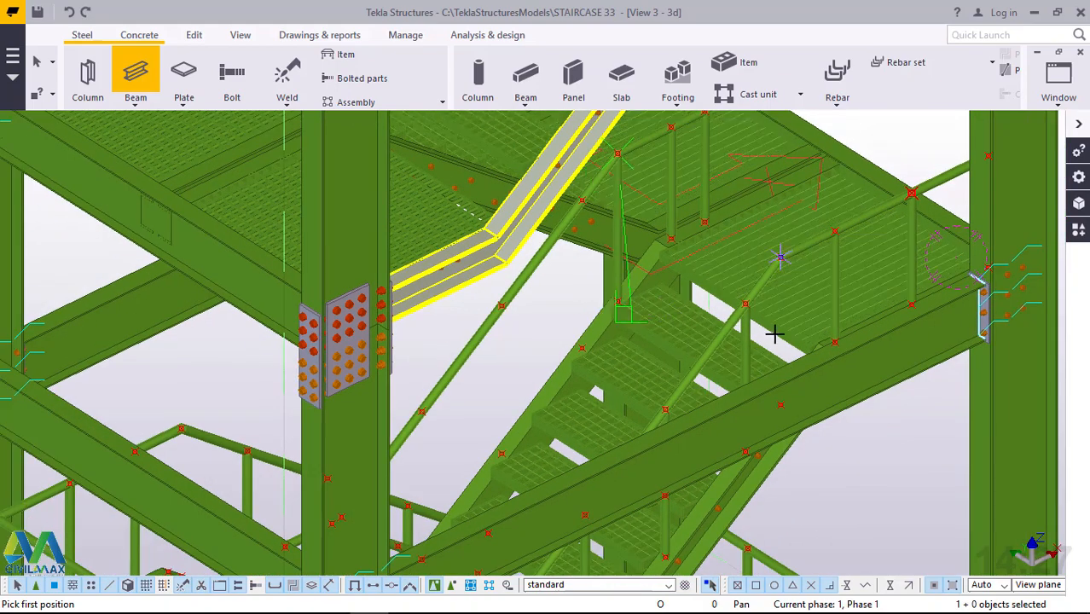
pyautogui.scroll(2, 804, 418)
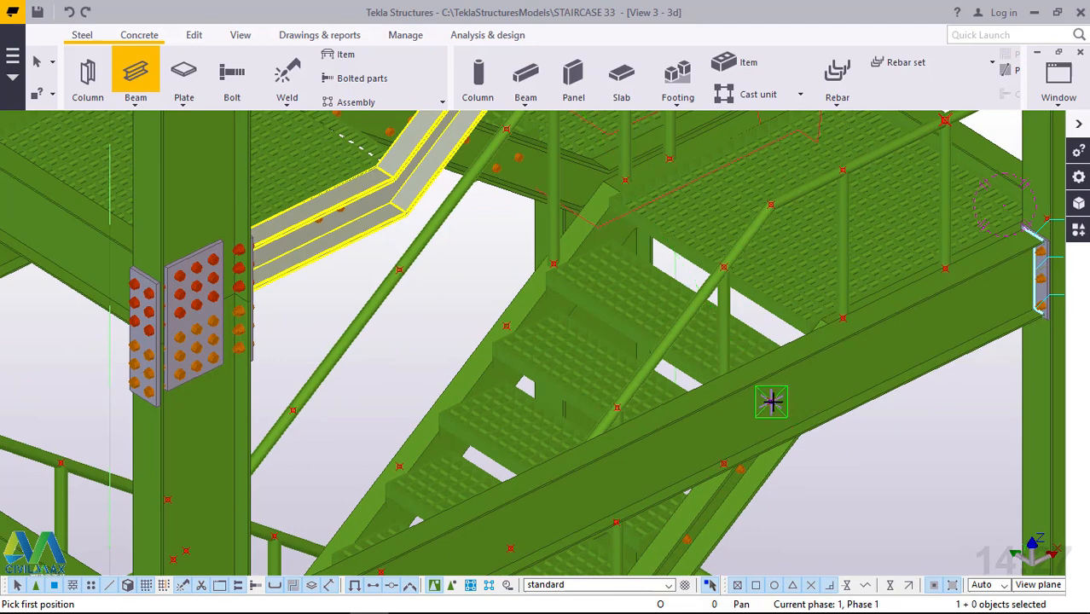
pyautogui.click(780, 391)
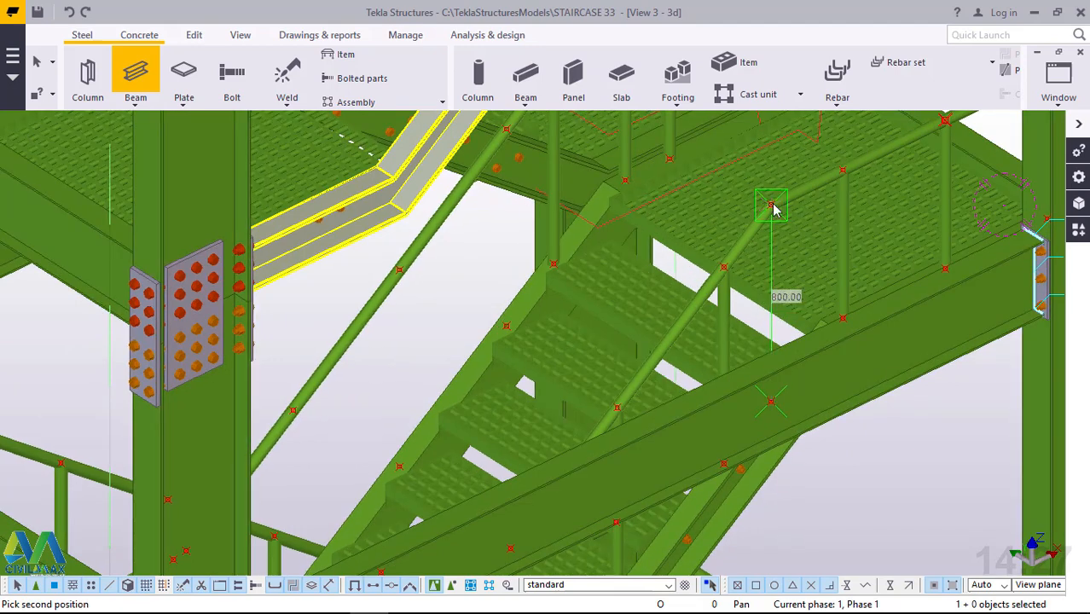
pyautogui.click(771, 208)
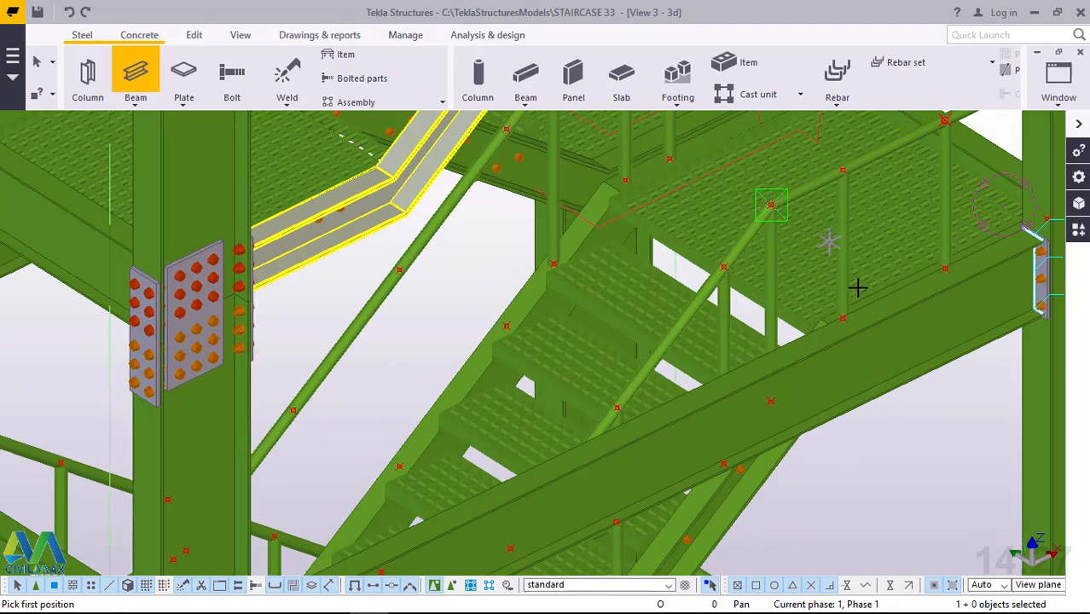
pyautogui.scroll(-1, 847, 291)
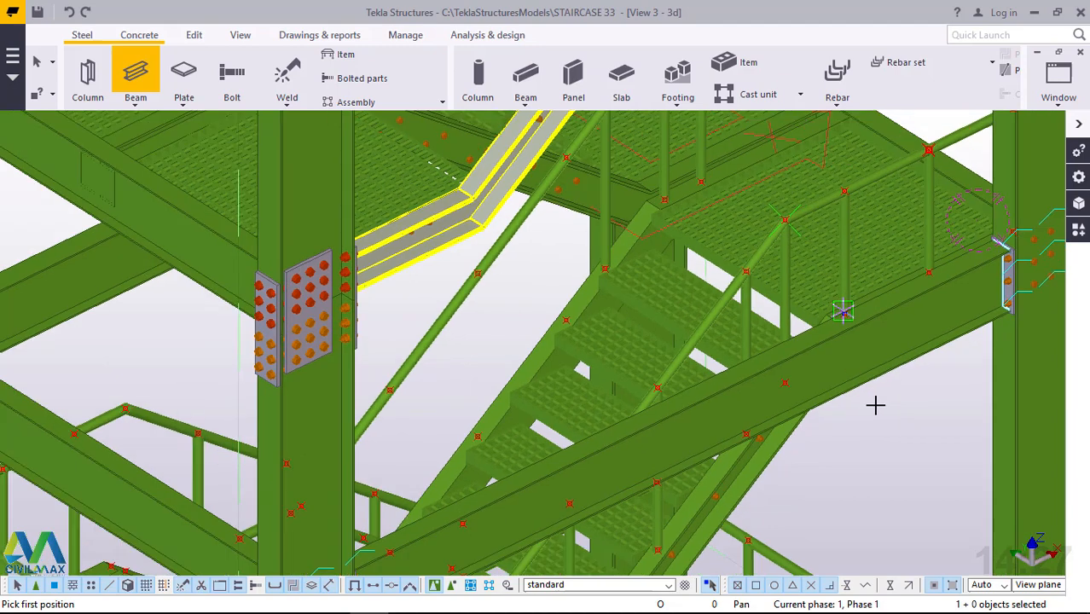
pyautogui.rightClick(908, 461)
pyautogui.click(954, 209)
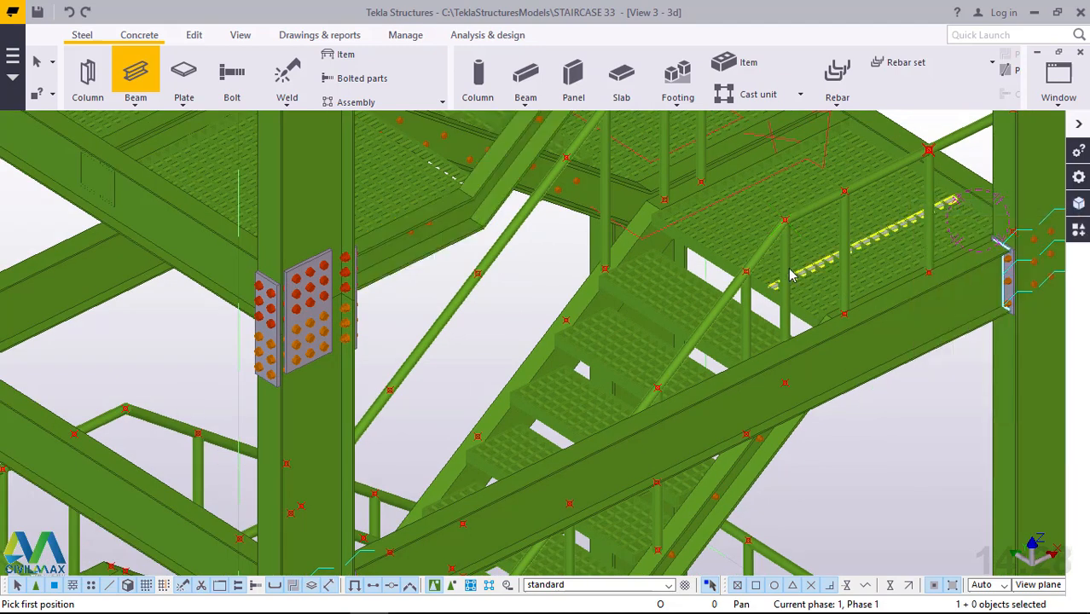
# Delete the two 800 mm posts under the bends of the outer and inner handrails.
pyautogui.click(786, 275)
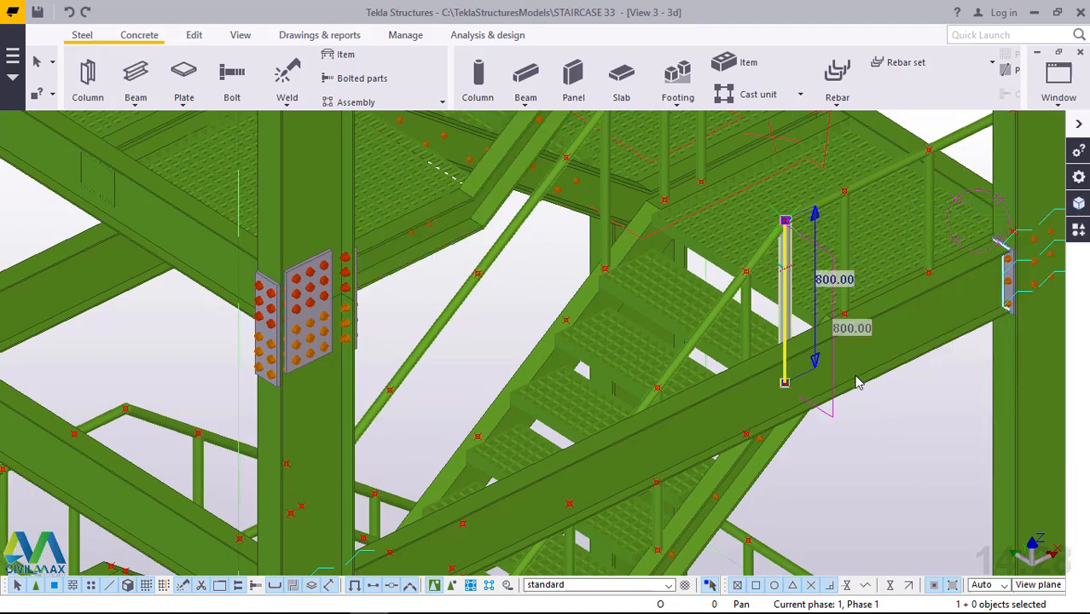
pyautogui.press('Delete')
pyautogui.scroll(-2, 633, 368)
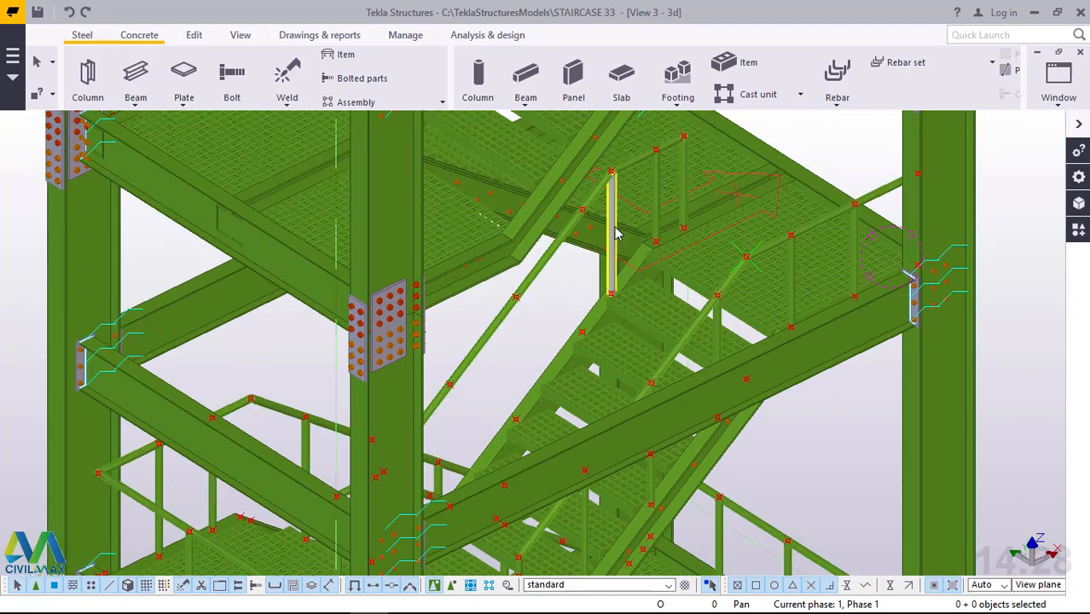
pyautogui.click(616, 232)
pyautogui.press('Delete')
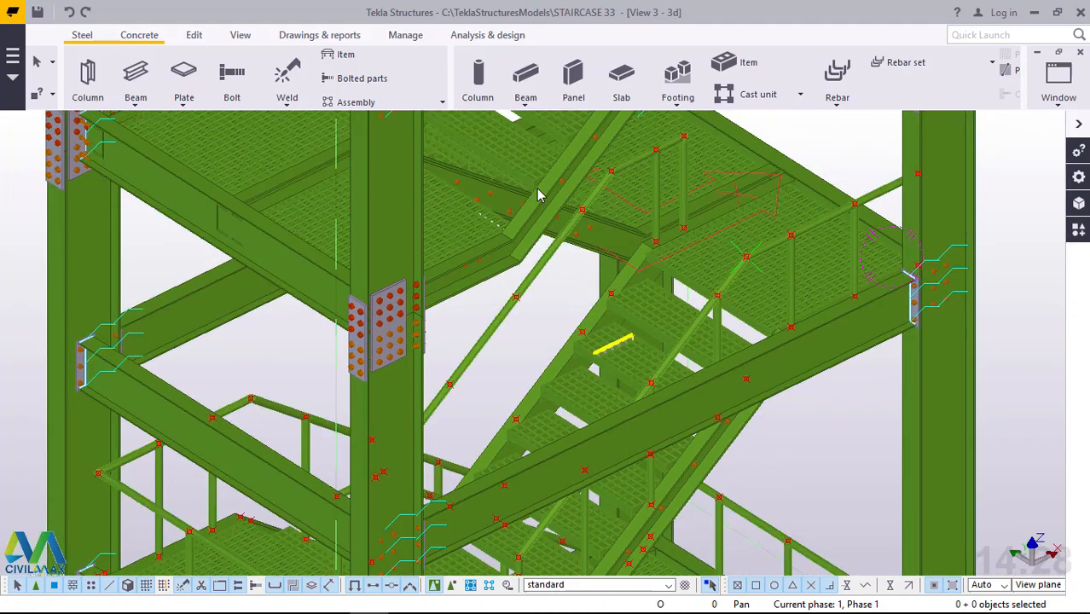
# Add an 800 mm vertical beam post between the flight's inner stringer and its sloping handrail, at the first point below the bend.
pyautogui.click(135, 100)
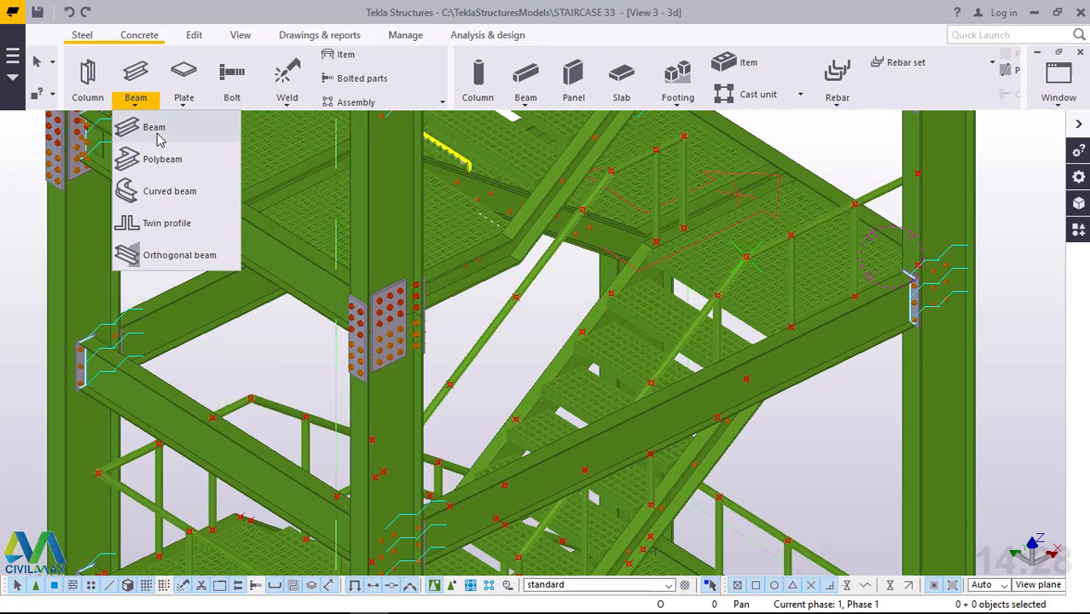
pyautogui.click(159, 135)
pyautogui.scroll(2, 597, 292)
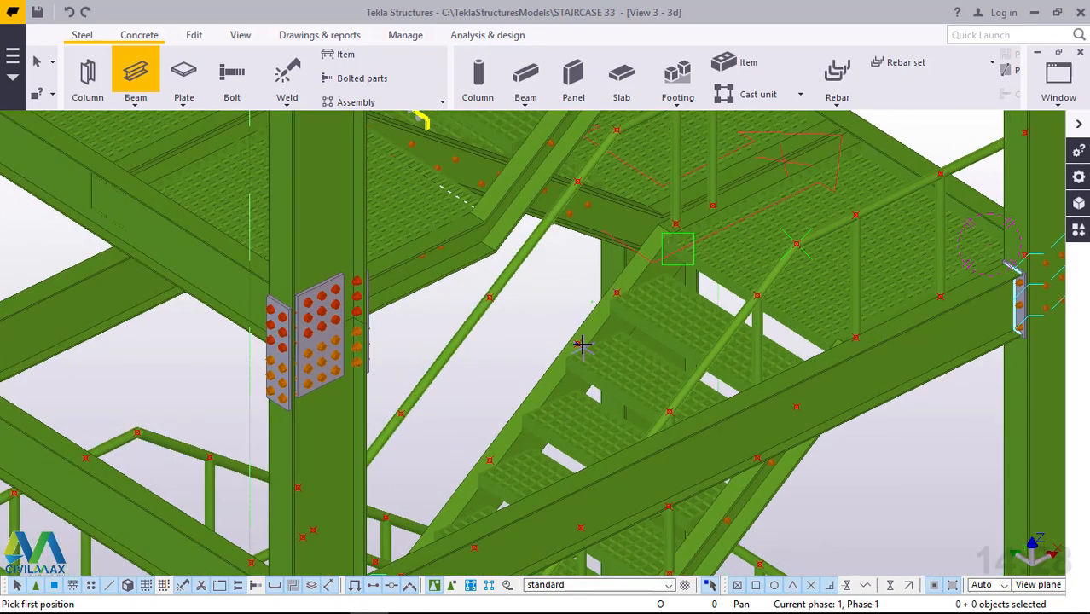
pyautogui.scroll(2, 584, 332)
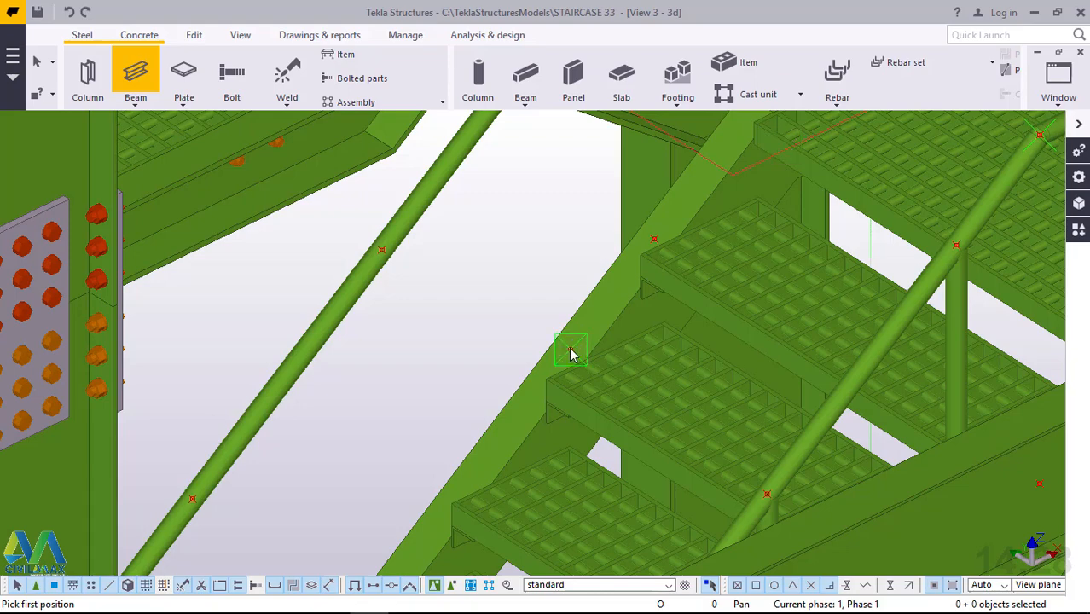
pyautogui.scroll(4, 610, 341)
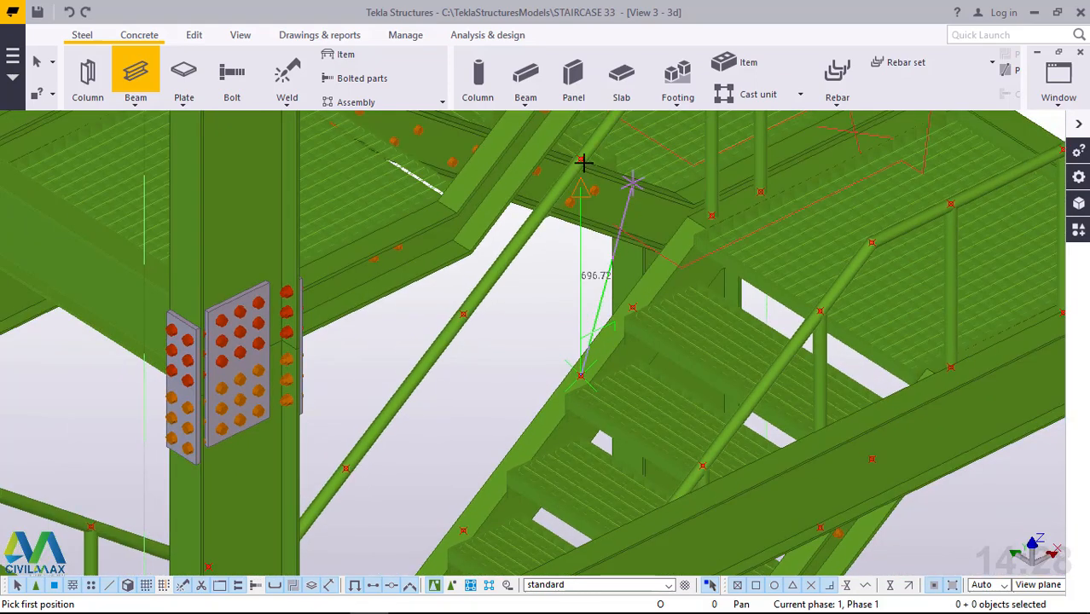
pyautogui.click(582, 160)
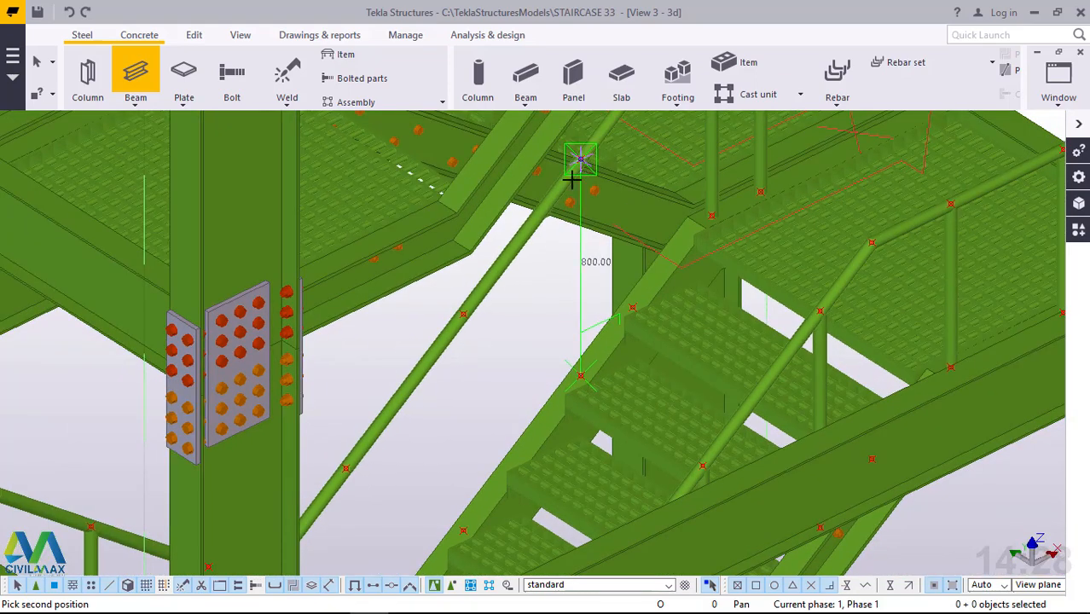
pyautogui.click(580, 375)
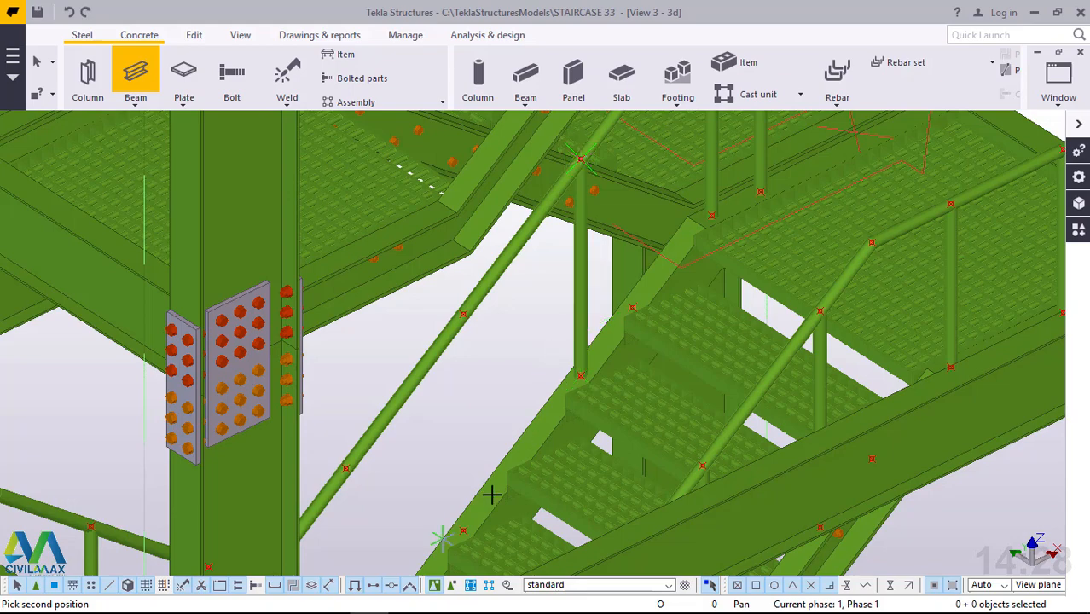
# Add two more vertical beam posts under the same sloping handrail at the next two points down the flight, and end the command.
pyautogui.click(465, 313)
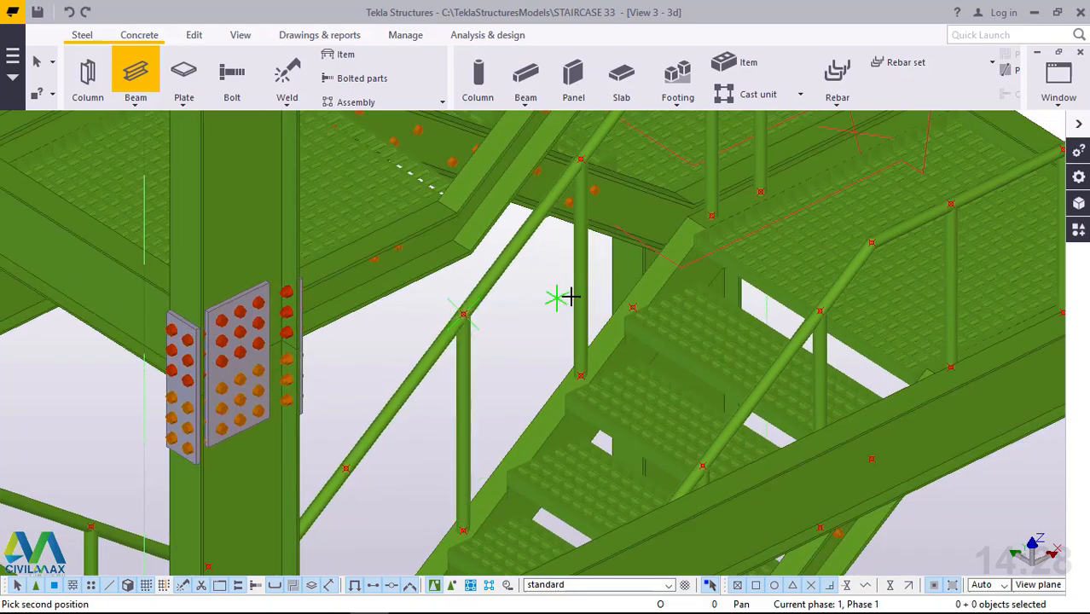
pyautogui.scroll(-3, 650, 262)
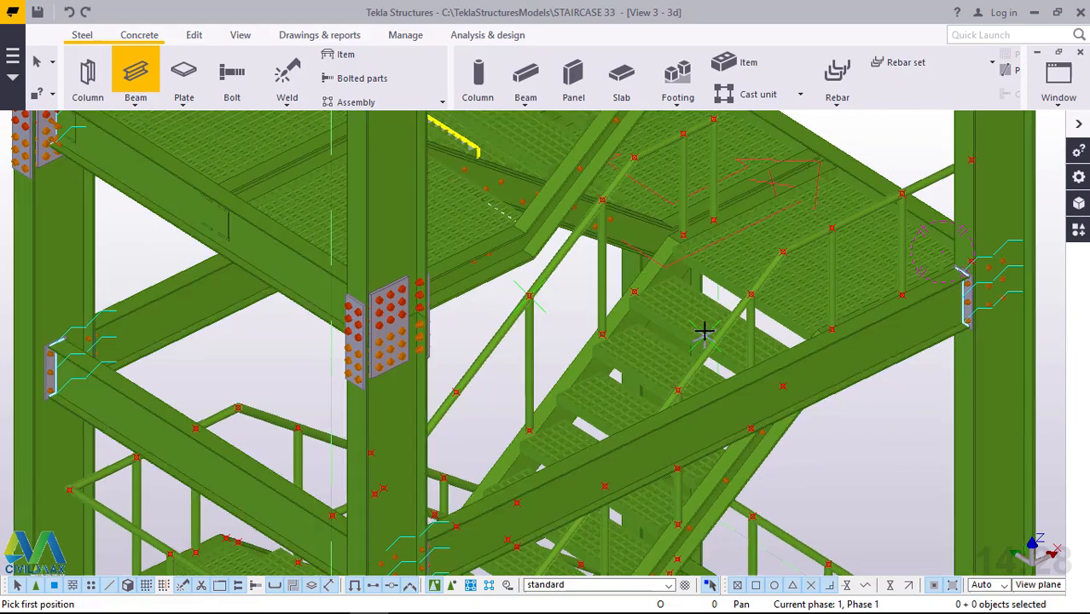
pyautogui.keyDown('ctrl'); pyautogui.moveTo(702, 341); pyautogui.dragTo(692, 351, button='middle'); pyautogui.keyUp('ctrl')
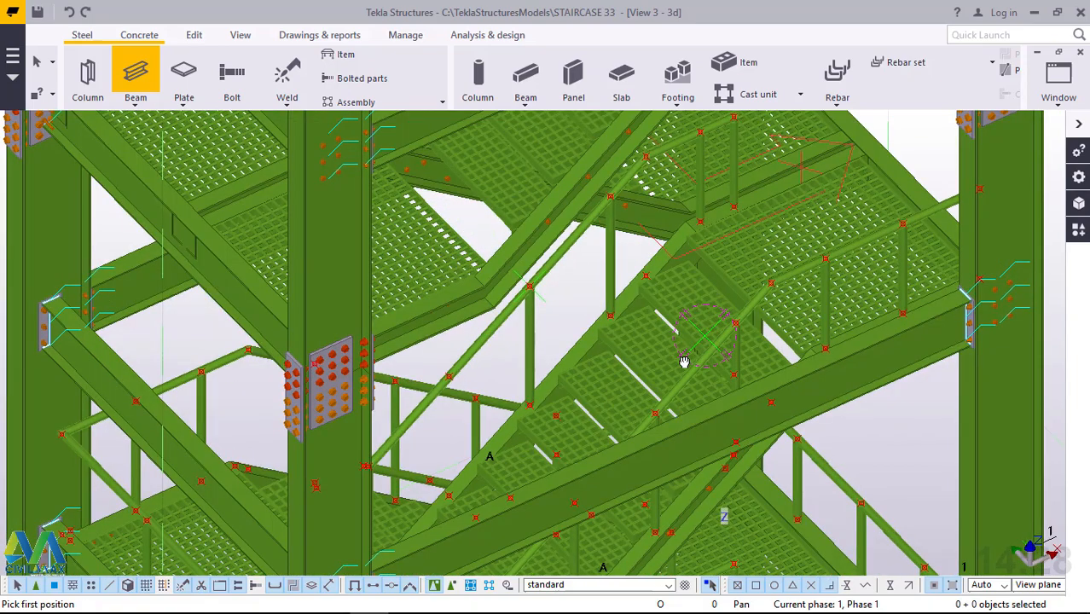
pyautogui.scroll(5, 461, 482)
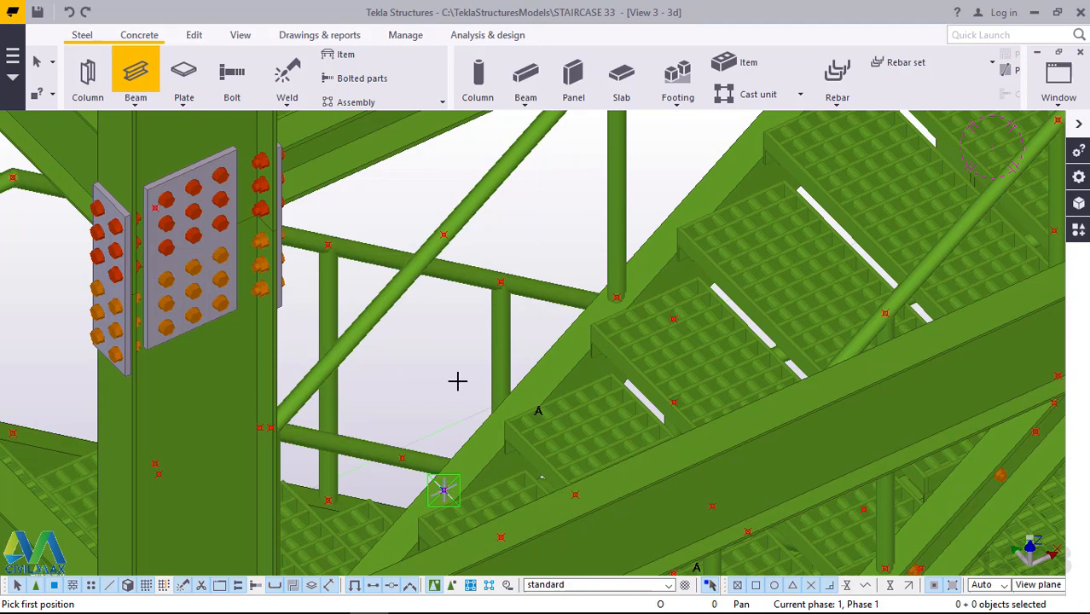
pyautogui.click(457, 381)
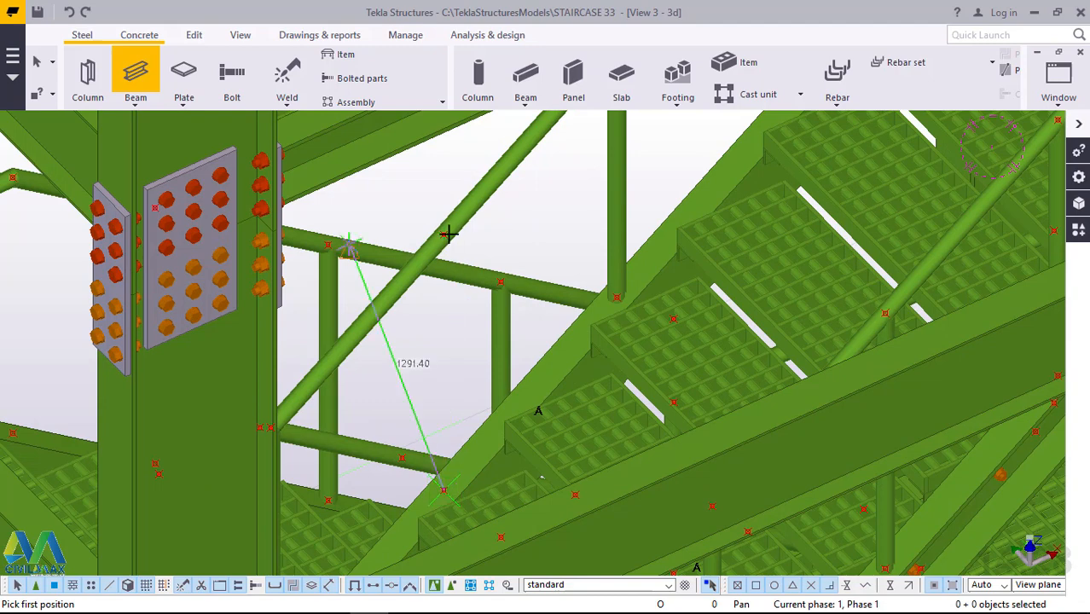
pyautogui.click(443, 235)
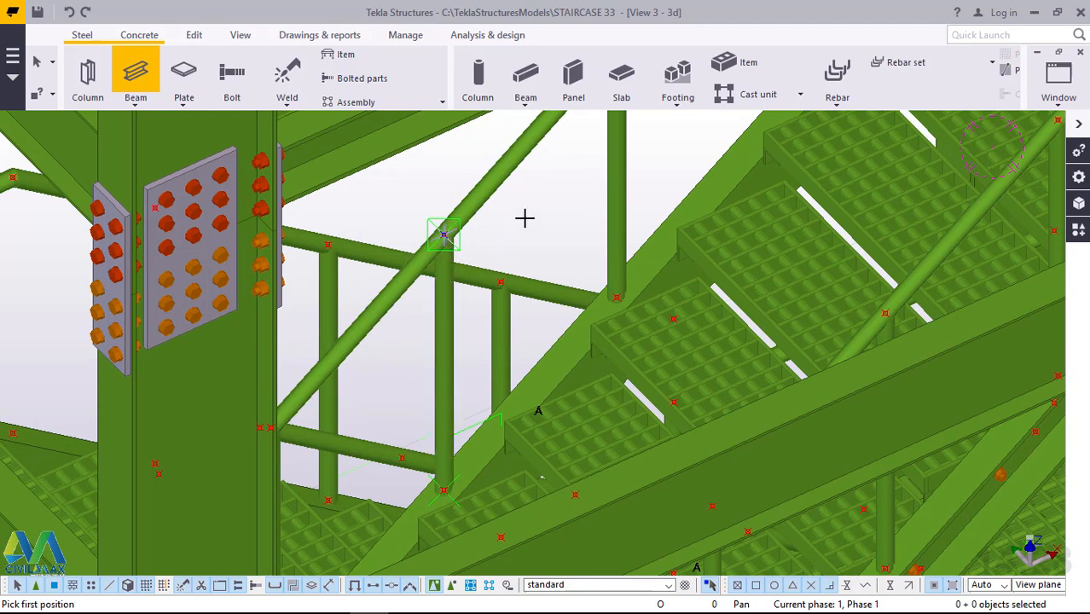
pyautogui.rightClick(580, 221)
pyautogui.click(585, 223)
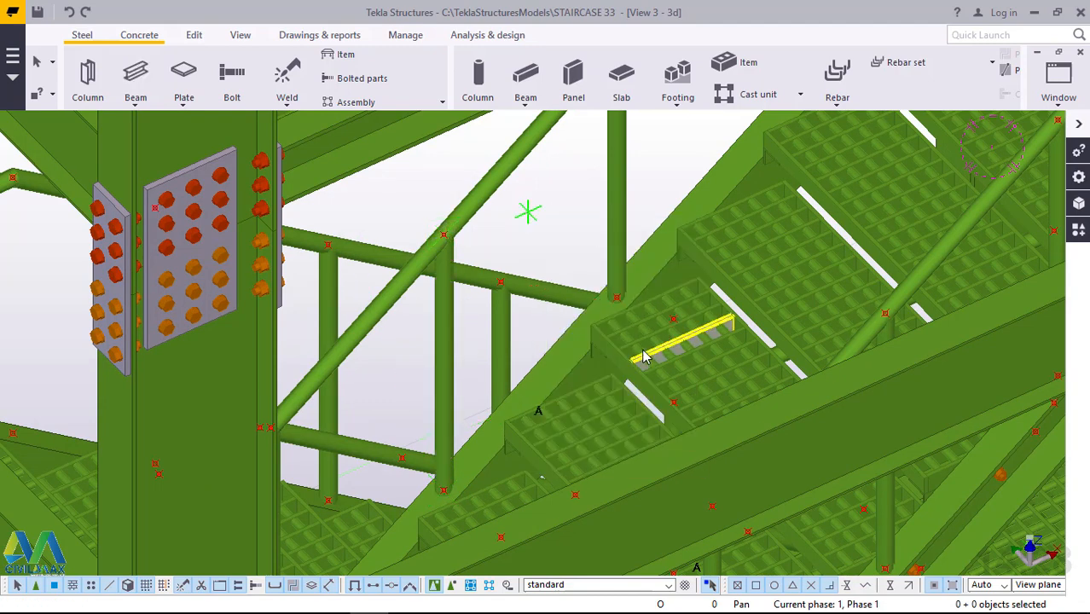
# Examine the lower flights and landings from several sides for handrails that still lack intermediate posts.
pyautogui.scroll(4, 609, 365)
pyautogui.moveTo(609, 365)
pyautogui.keyDown('ctrl'); pyautogui.mouseDown(button='middle')
pyautogui.moveTo(540, 375)
pyautogui.moveTo(554, 369)
pyautogui.moveTo(562, 413)
pyautogui.moveTo(592, 404)
pyautogui.moveTo(670, 338)
pyautogui.moveTo(735, 304)
pyautogui.moveTo(546, 275)
pyautogui.mouseUp(button='middle'); pyautogui.keyUp('ctrl')
pyautogui.scroll(-5, 550, 267)
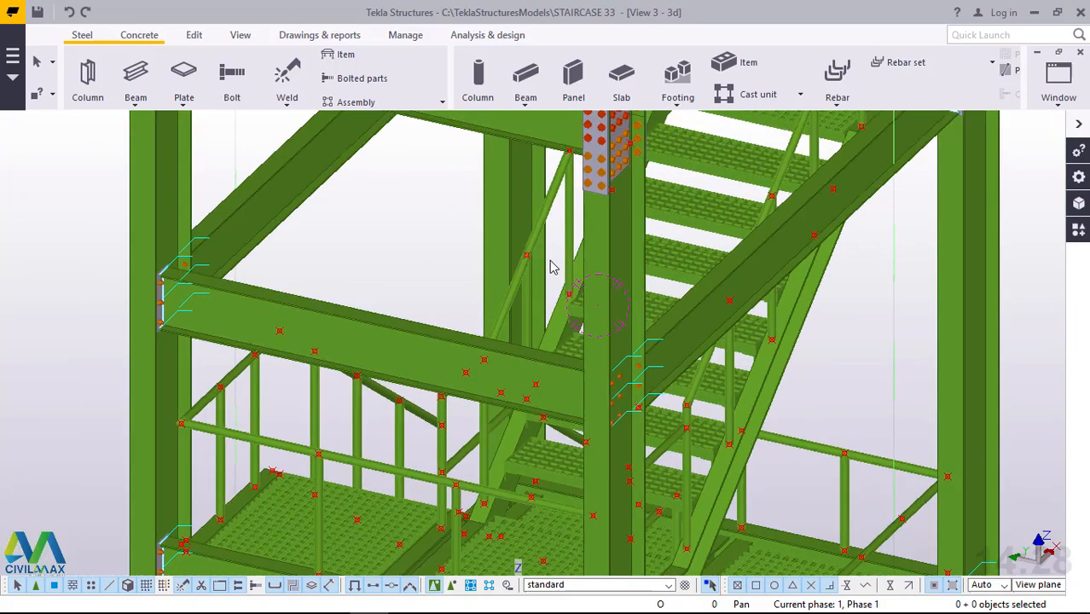
pyautogui.scroll(-2, 651, 305)
pyautogui.keyDown('ctrl'); pyautogui.moveTo(620, 301); pyautogui.dragTo(582, 286, button='middle'); pyautogui.keyUp('ctrl')
pyautogui.scroll(-3, 658, 299)
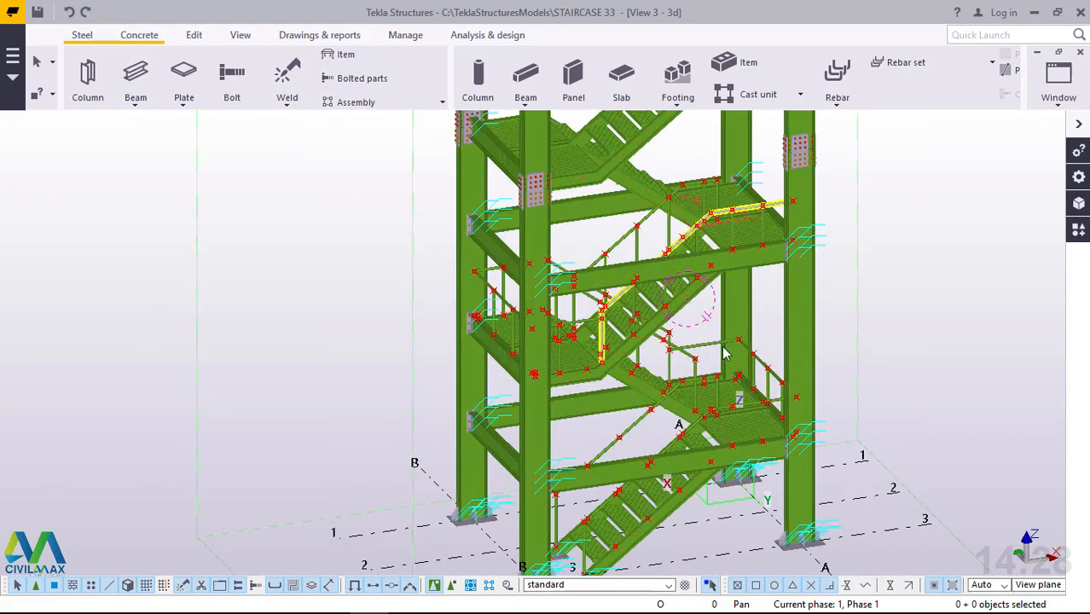
pyautogui.scroll(3, 695, 363)
pyautogui.keyDown('ctrl'); pyautogui.moveTo(695, 363); pyautogui.dragTo(634, 322, button='middle'); pyautogui.keyUp('ctrl')
pyautogui.scroll(-2, 657, 334)
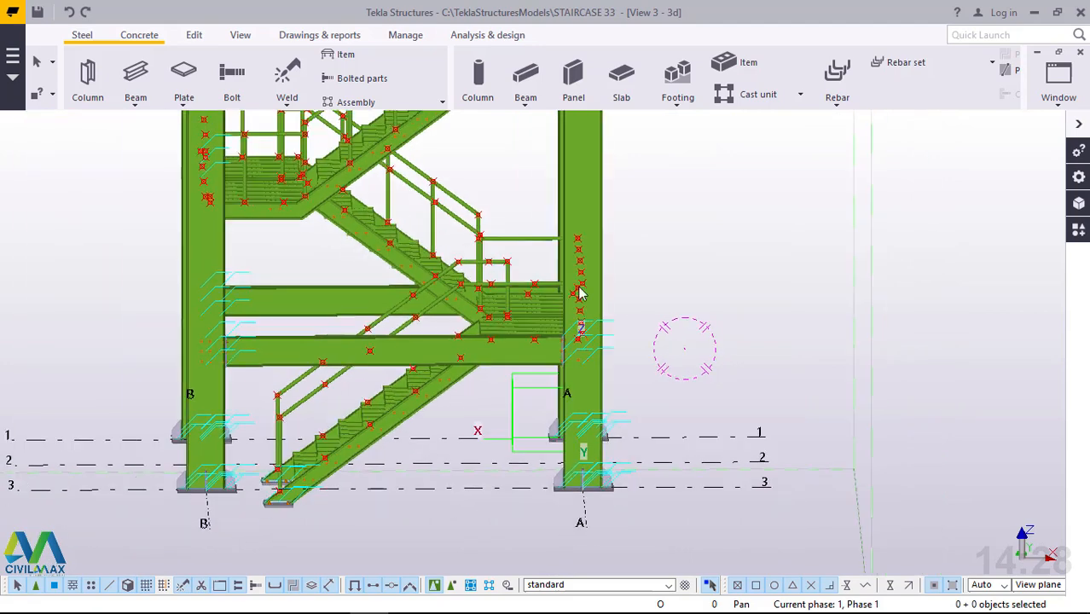
pyautogui.scroll(5, 515, 262)
pyautogui.keyDown('ctrl'); pyautogui.moveTo(504, 247); pyautogui.dragTo(471, 257, button='middle'); pyautogui.keyUp('ctrl')
pyautogui.scroll(-3, 825, 380)
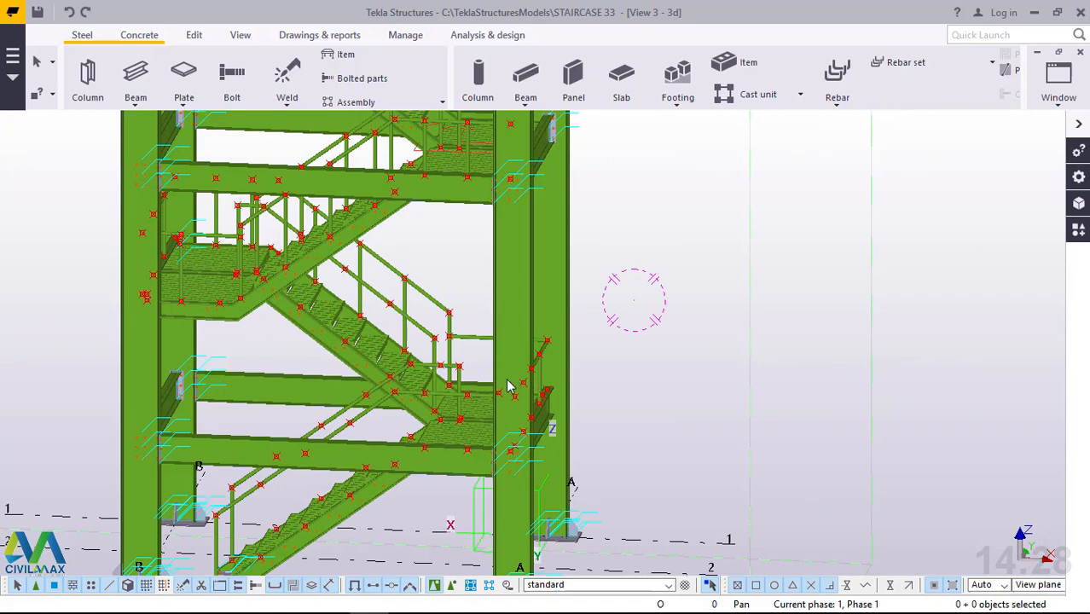
pyautogui.scroll(-3, 508, 385)
pyautogui.scroll(5, 665, 392)
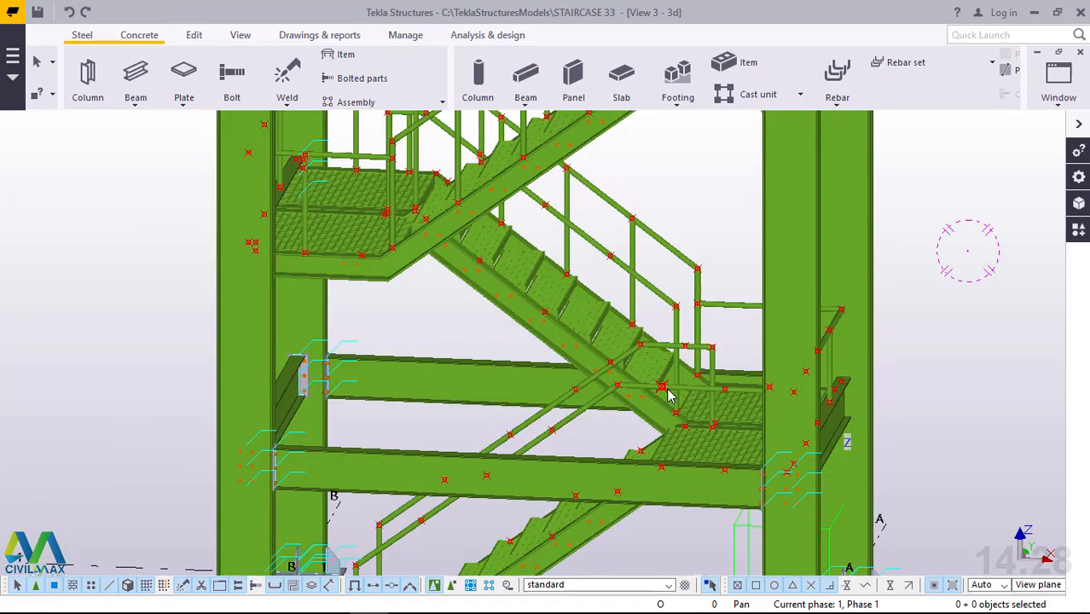
pyautogui.moveTo(664, 388)
pyautogui.keyDown('ctrl'); pyautogui.mouseDown(button='middle')
pyautogui.moveTo(566, 395)
pyautogui.moveTo(564, 410)
pyautogui.mouseUp(button='middle'); pyautogui.keyUp('ctrl')
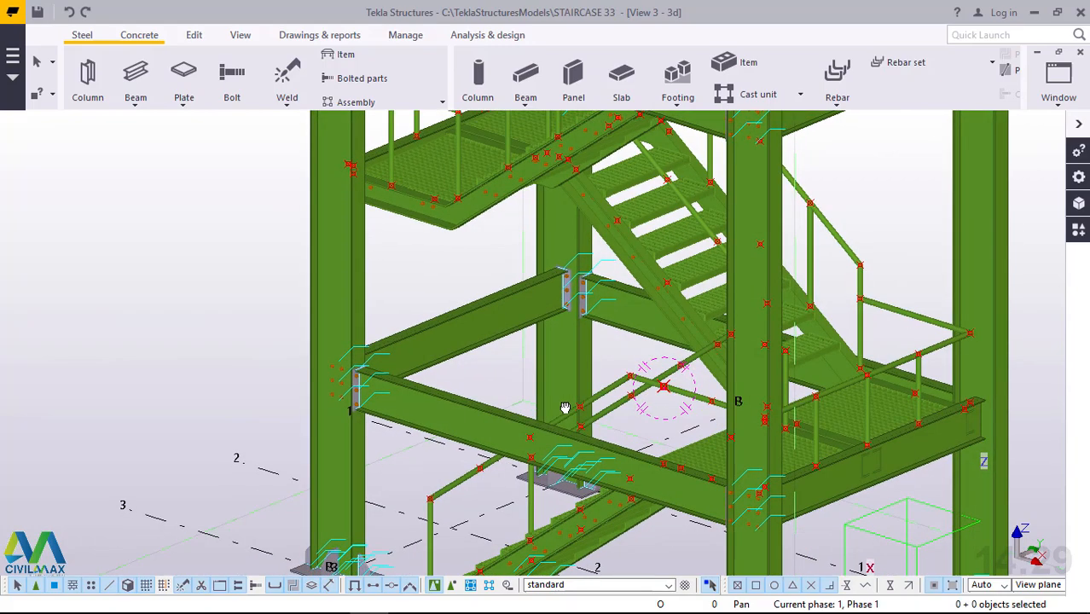
pyautogui.moveTo(704, 389); pyautogui.dragTo(704, 406, button='middle')
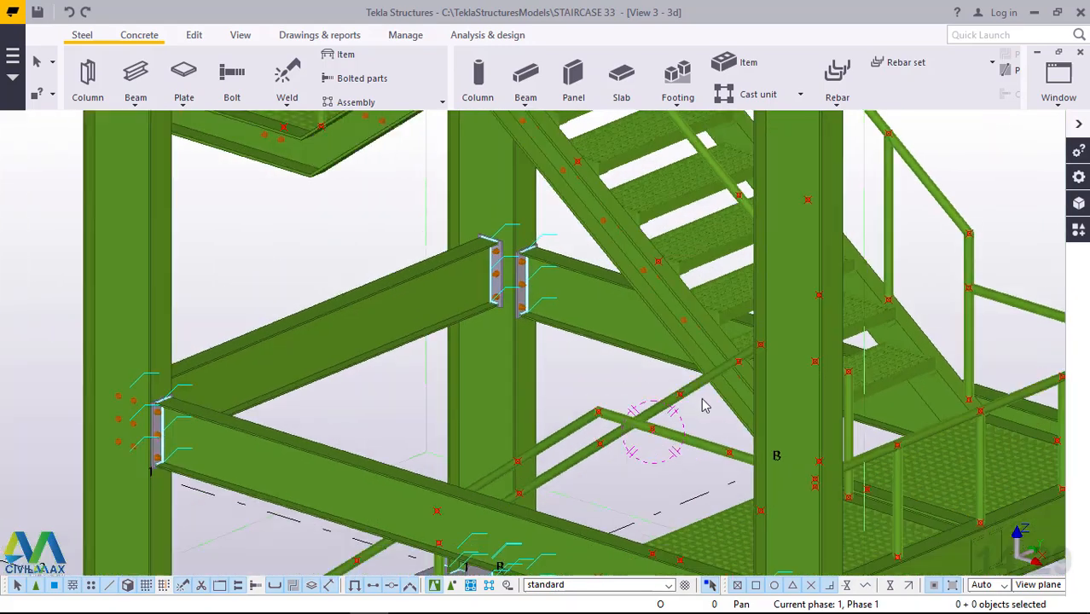
pyautogui.scroll(-3, 704, 404)
pyautogui.scroll(5, 674, 190)
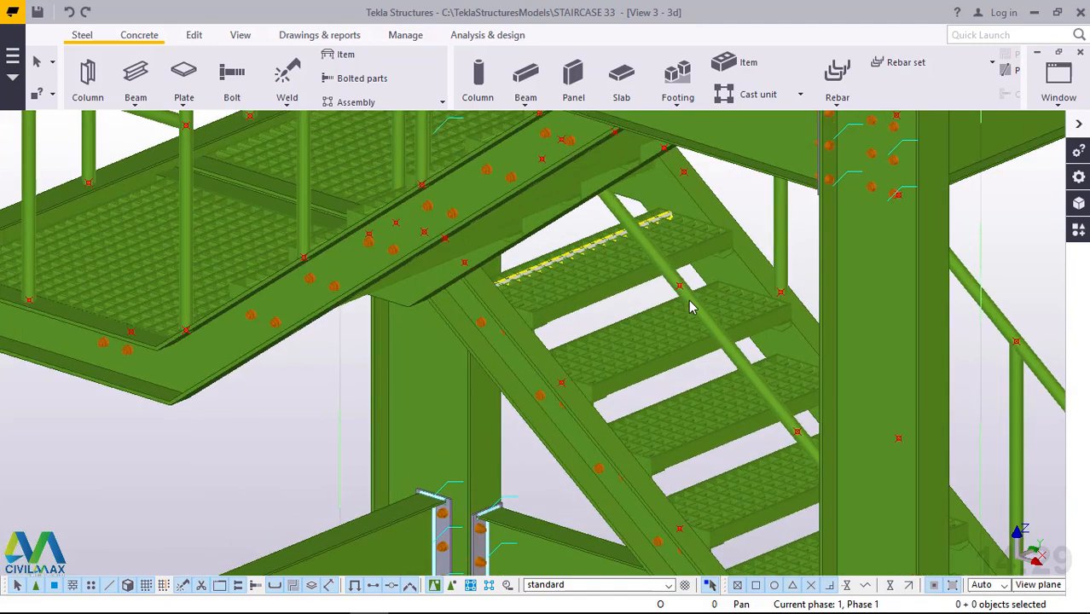
# Add an 800 mm vertical beam post from the next lower flight's inner stringer to the middle point on its sloping handrail.
pyautogui.click(143, 101)
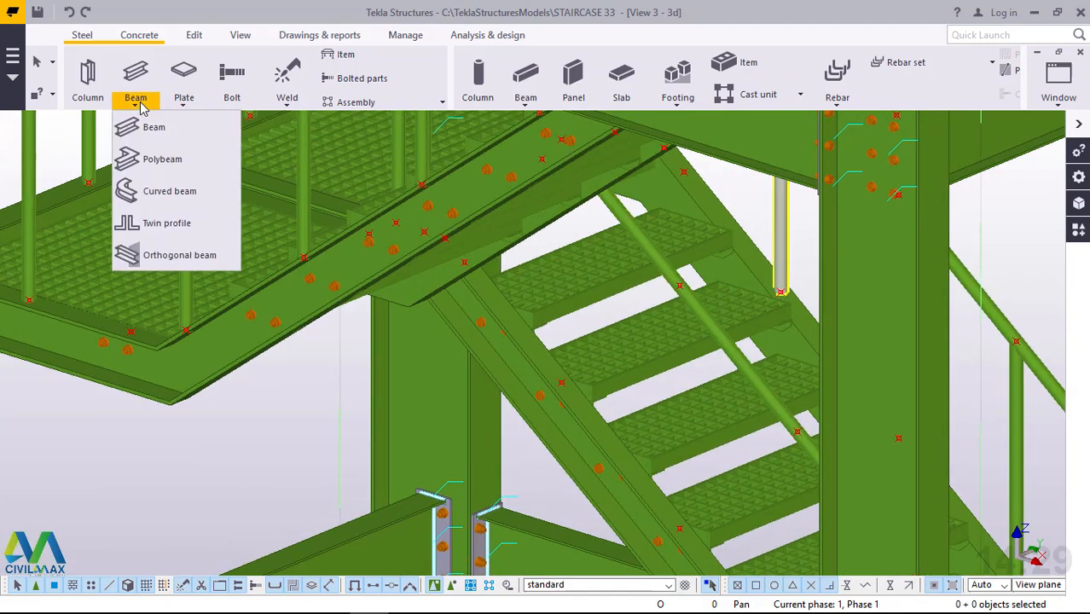
pyautogui.click(147, 128)
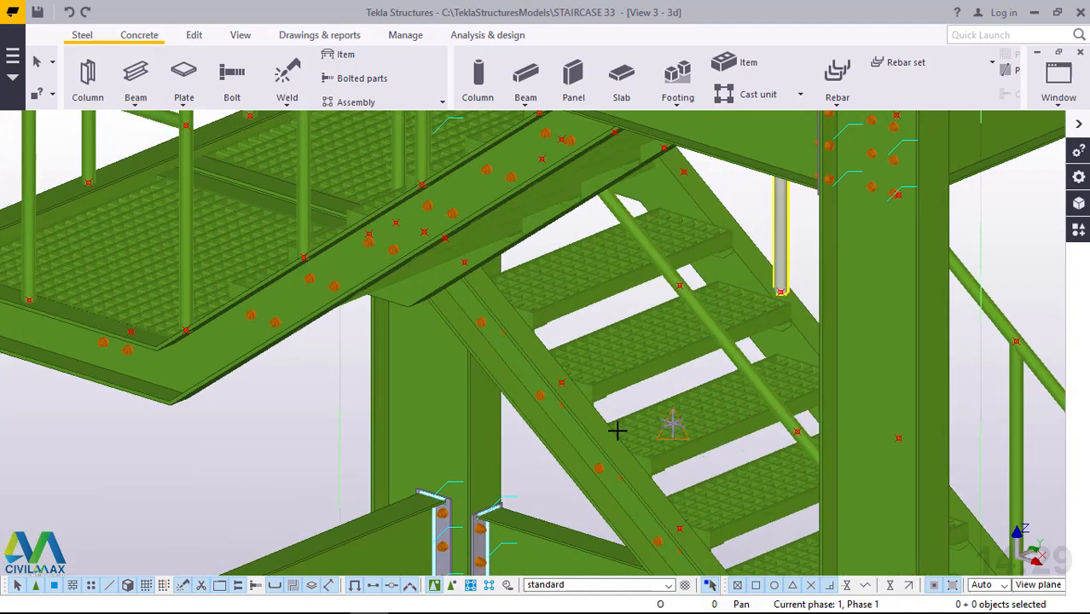
pyautogui.scroll(1, 576, 350)
pyautogui.scroll(1, 577, 350)
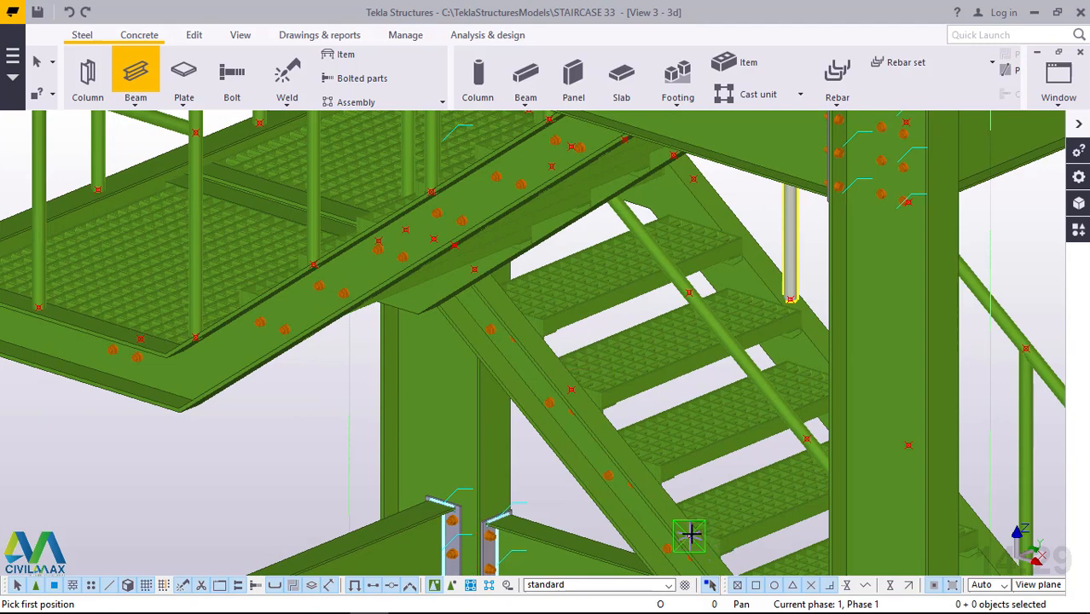
pyautogui.click(692, 290)
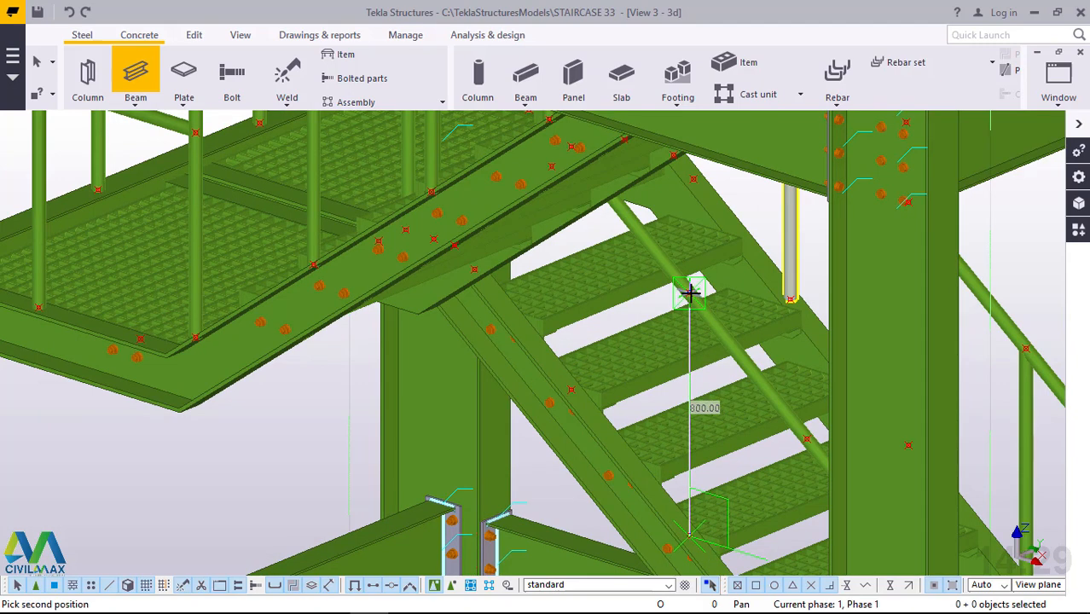
pyautogui.click(690, 293)
# Add an 800 mm vertical beam post at the next point down the same inner stringer and handrail, and end the command.
pyautogui.scroll(-2, 601, 243)
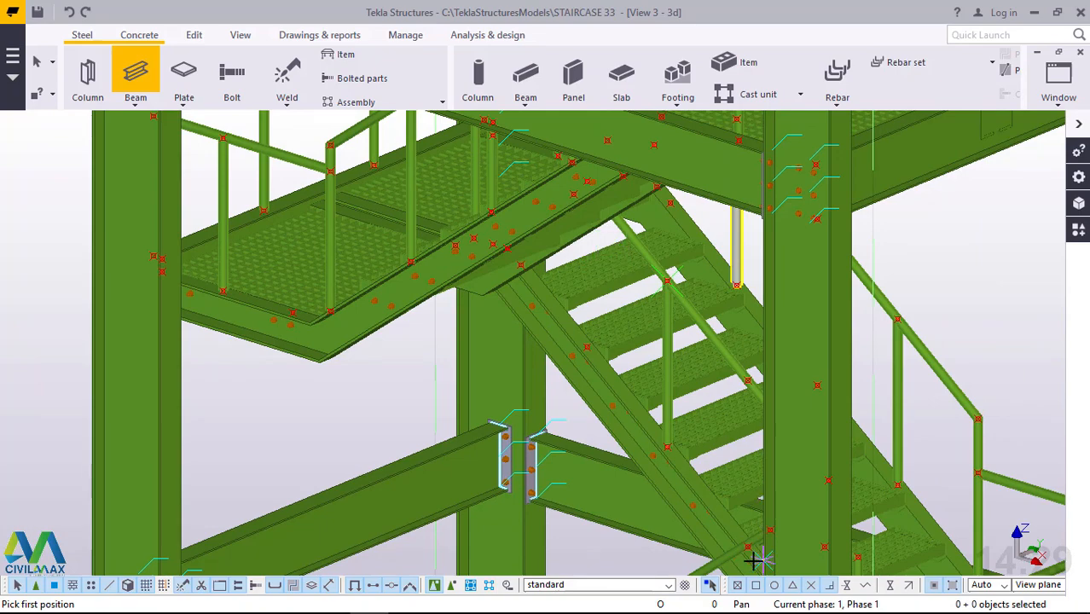
pyautogui.scroll(2, 746, 550)
pyautogui.keyDown('ctrl'); pyautogui.moveTo(735, 542); pyautogui.dragTo(579, 504, button='middle'); pyautogui.keyUp('ctrl')
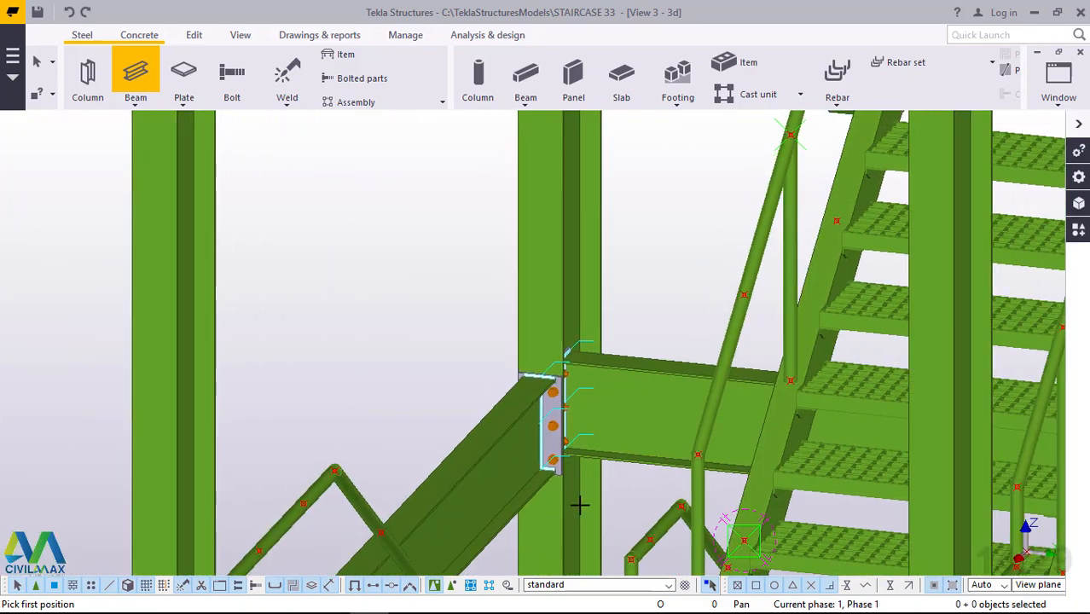
pyautogui.scroll(1, 742, 518)
pyautogui.scroll(1, 720, 526)
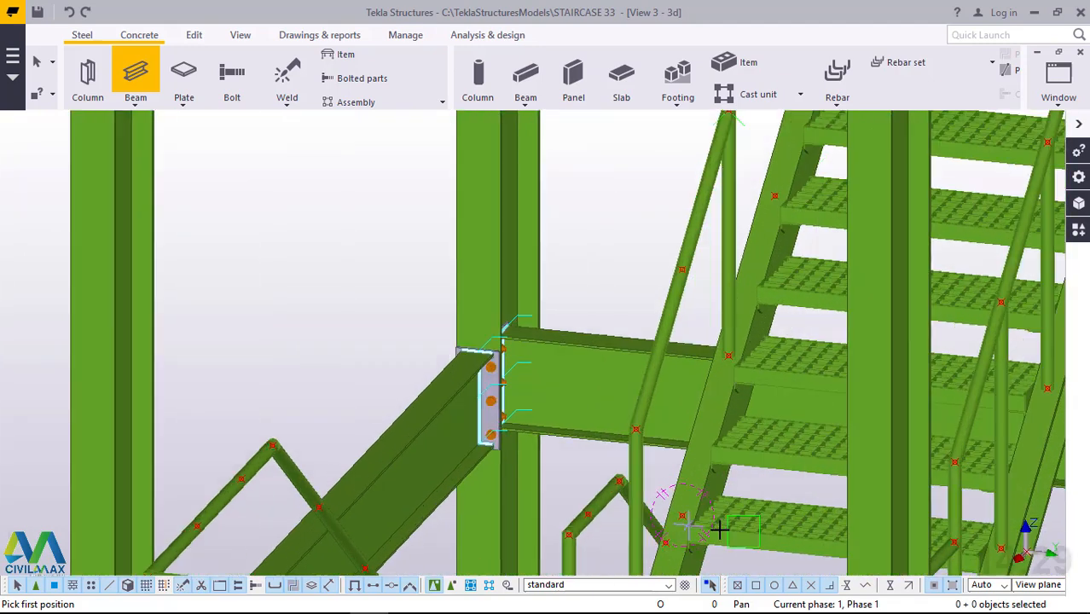
pyautogui.scroll(1, 675, 525)
pyautogui.scroll(1, 675, 524)
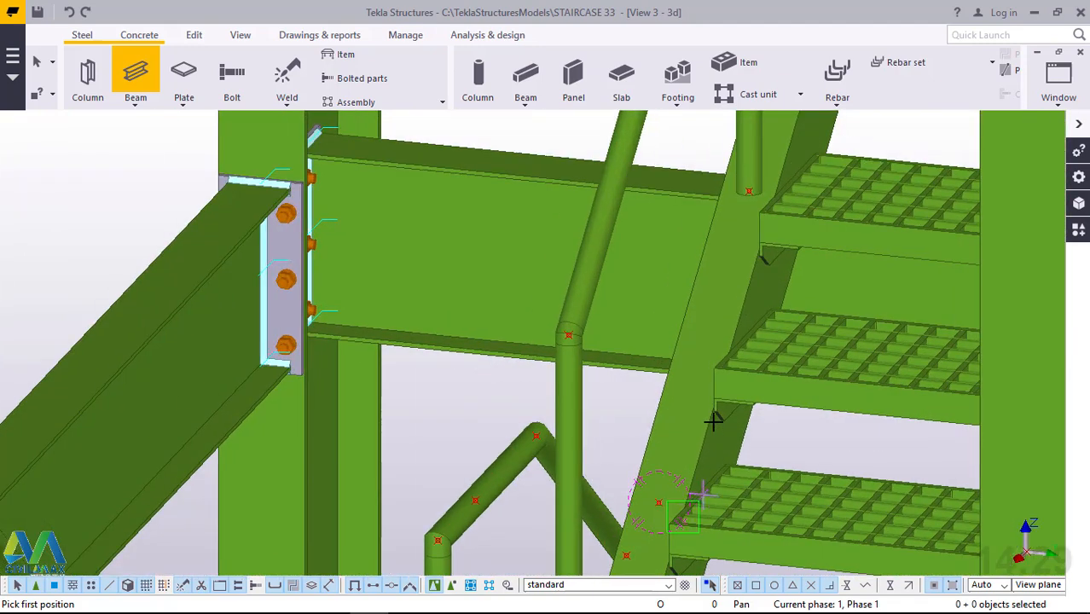
pyautogui.scroll(-1, 711, 416)
pyautogui.scroll(-1, 698, 440)
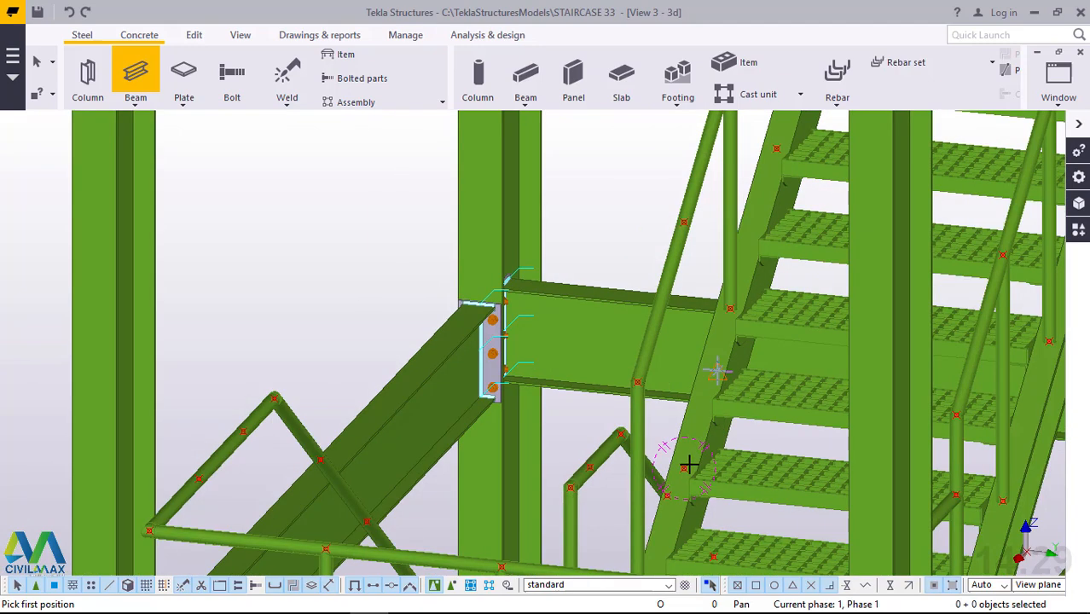
pyautogui.click(685, 223)
pyautogui.rightClick(645, 175)
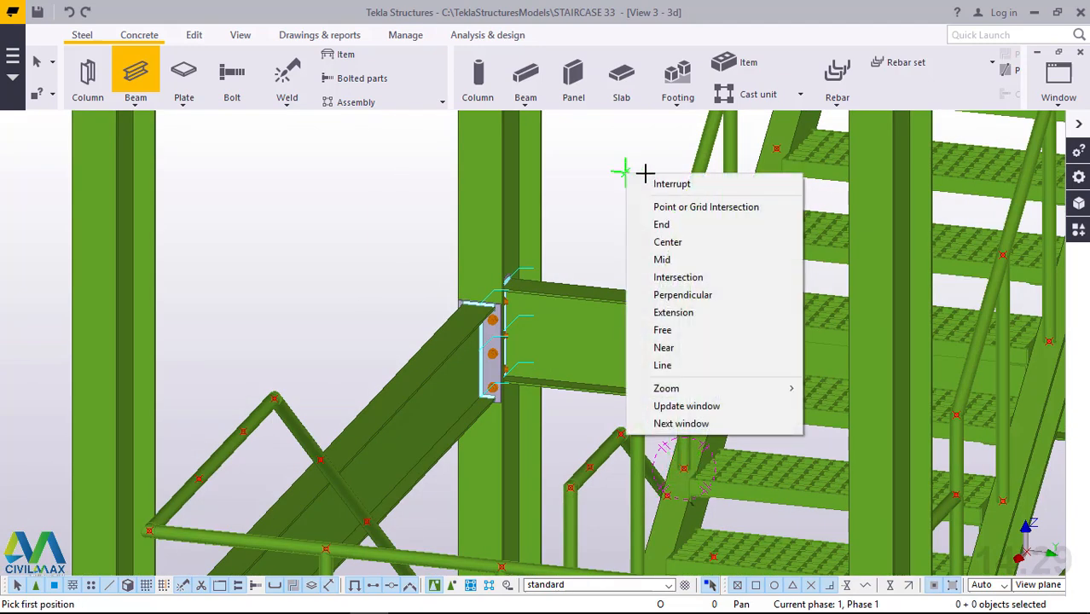
pyautogui.click(658, 182)
# Add an 800 mm vertical beam post from the inner stringer to the uppermost point on its sloping handrail near the landing, and end the command.
pyautogui.scroll(-3, 707, 476)
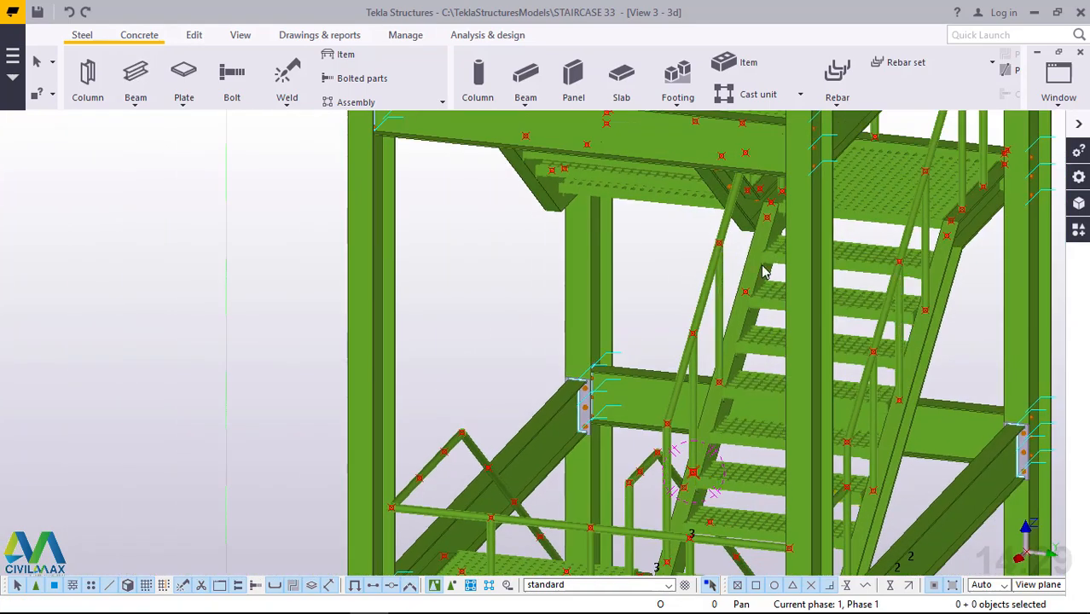
pyautogui.scroll(2, 746, 254)
pyautogui.scroll(1, 746, 253)
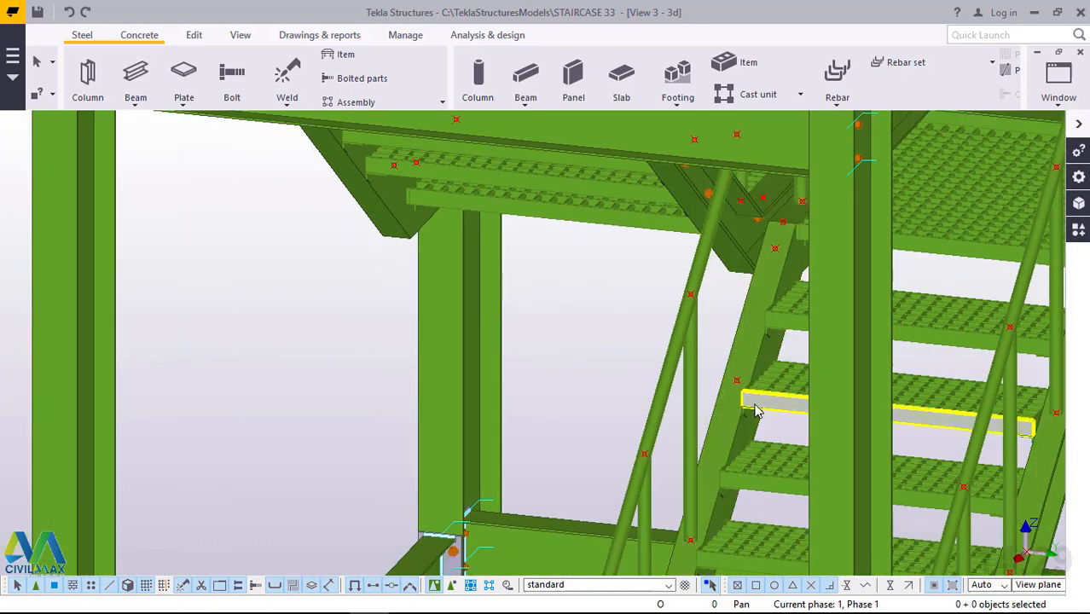
pyautogui.keyDown('ctrl'); pyautogui.moveTo(755, 402); pyautogui.dragTo(761, 372, button='middle'); pyautogui.keyUp('ctrl')
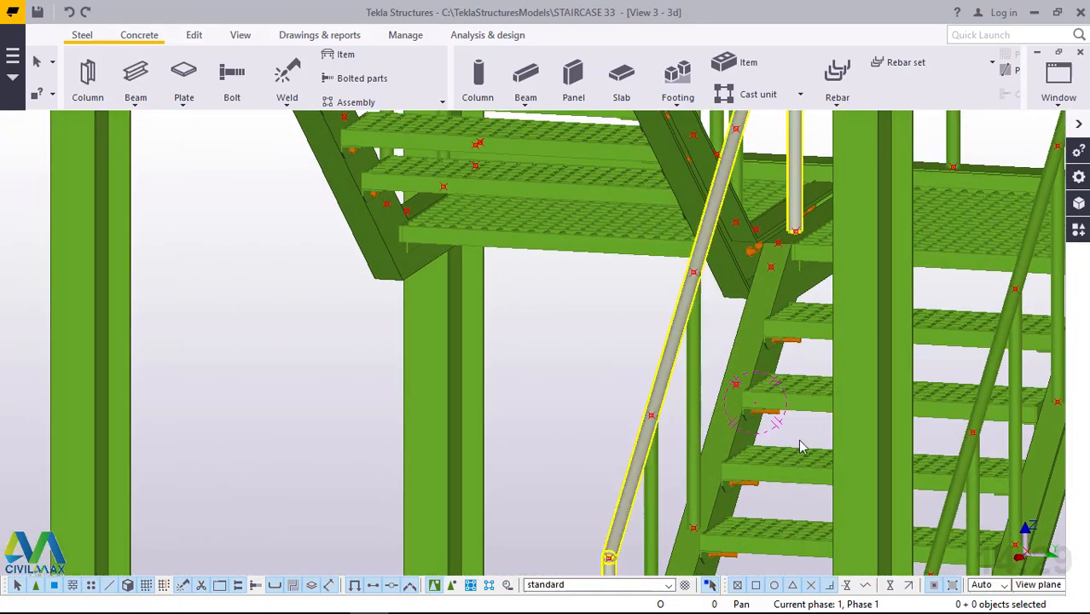
pyautogui.click(136, 99)
pyautogui.click(159, 155)
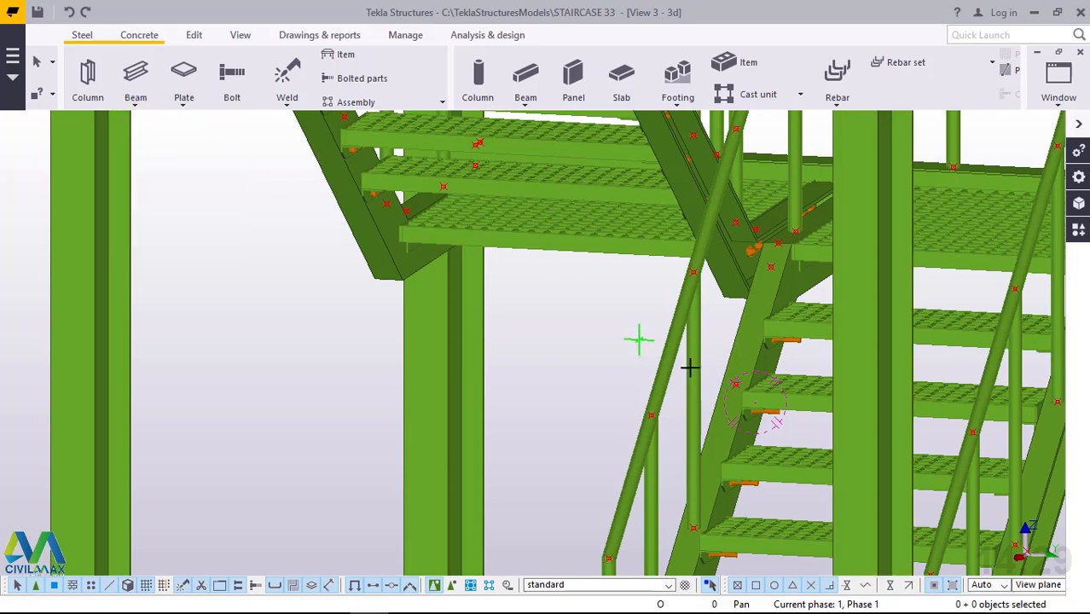
pyautogui.scroll(3, 741, 126)
pyautogui.click(739, 128)
pyautogui.scroll(2, 729, 128)
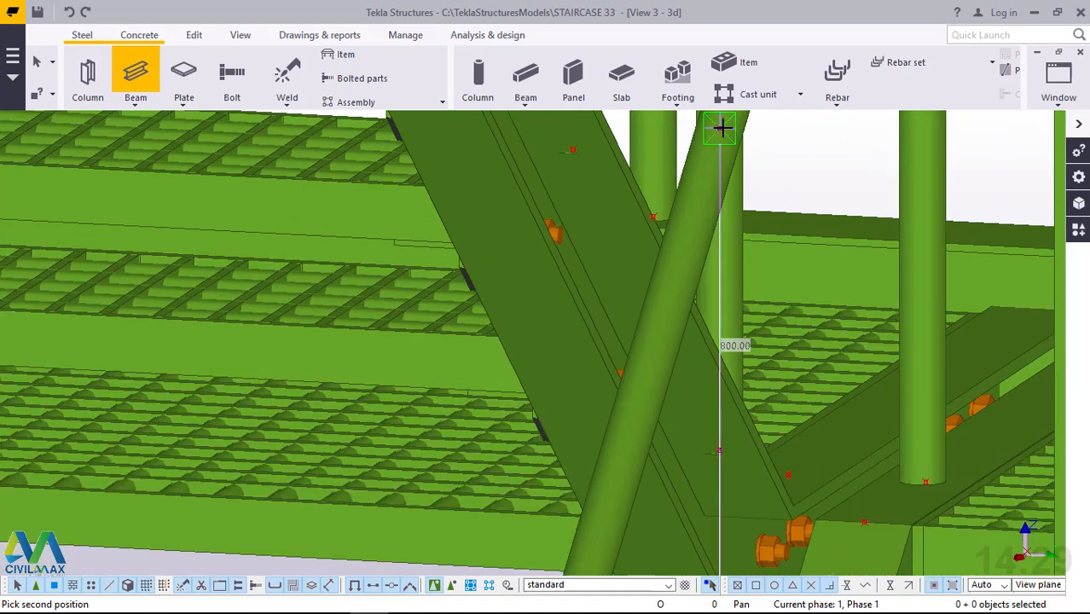
pyautogui.click(722, 127)
pyautogui.click(722, 129)
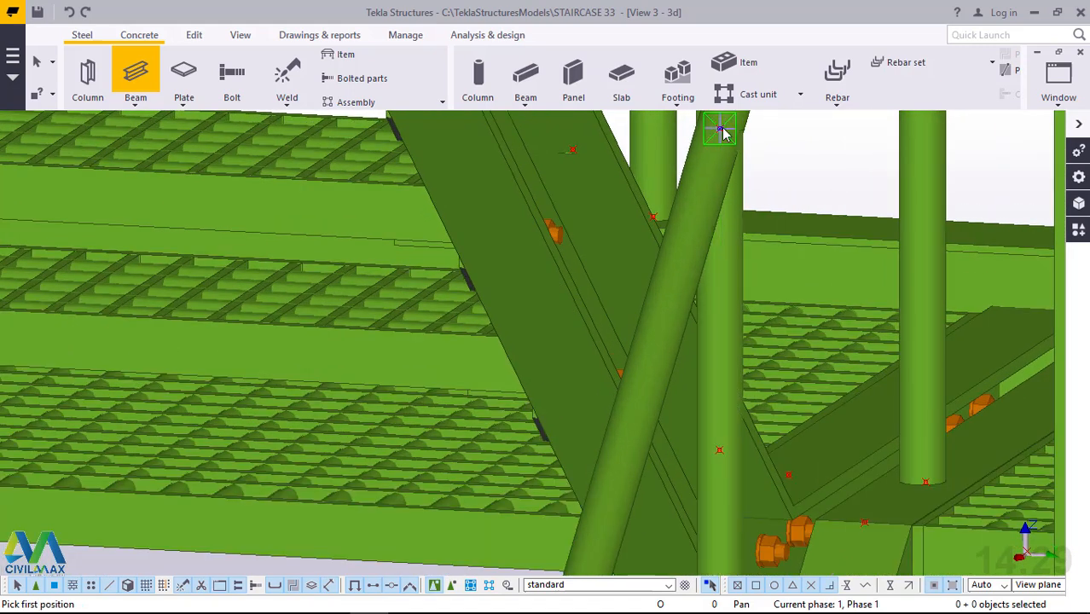
pyautogui.rightClick(721, 130)
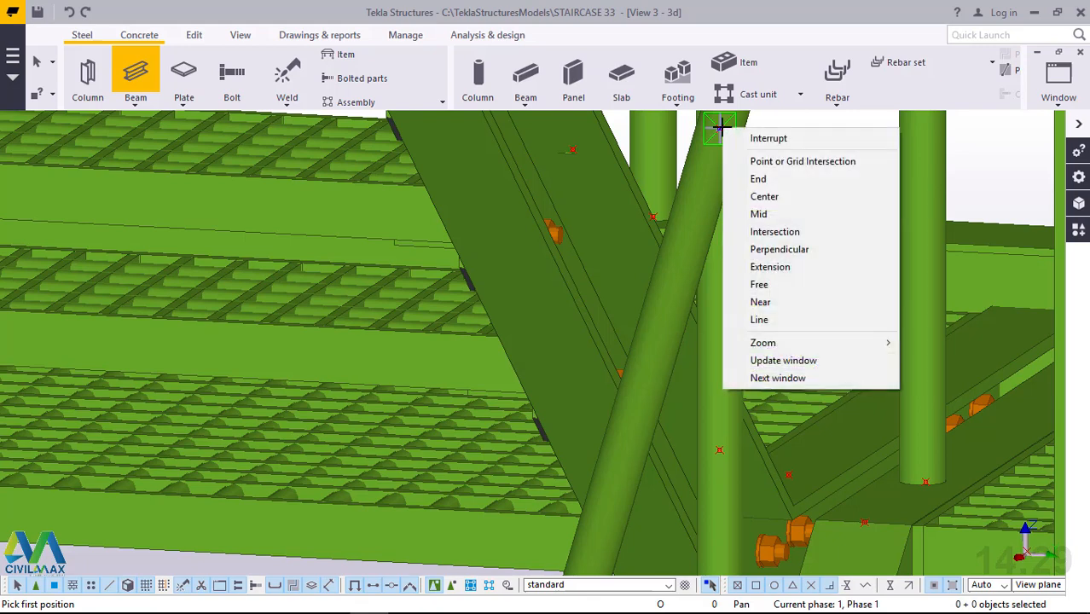
pyautogui.click(764, 138)
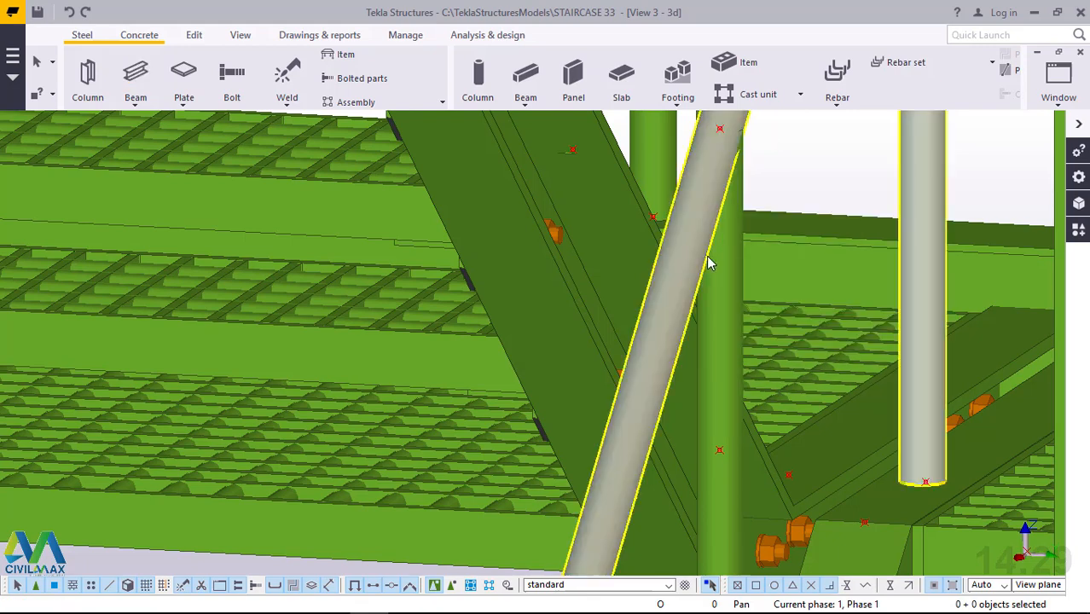
# Examine the lower flights and landings from several sides for sloping handrails that still lack intermediate posts.
pyautogui.scroll(-6, 716, 273)
pyautogui.scroll(-3, 716, 273)
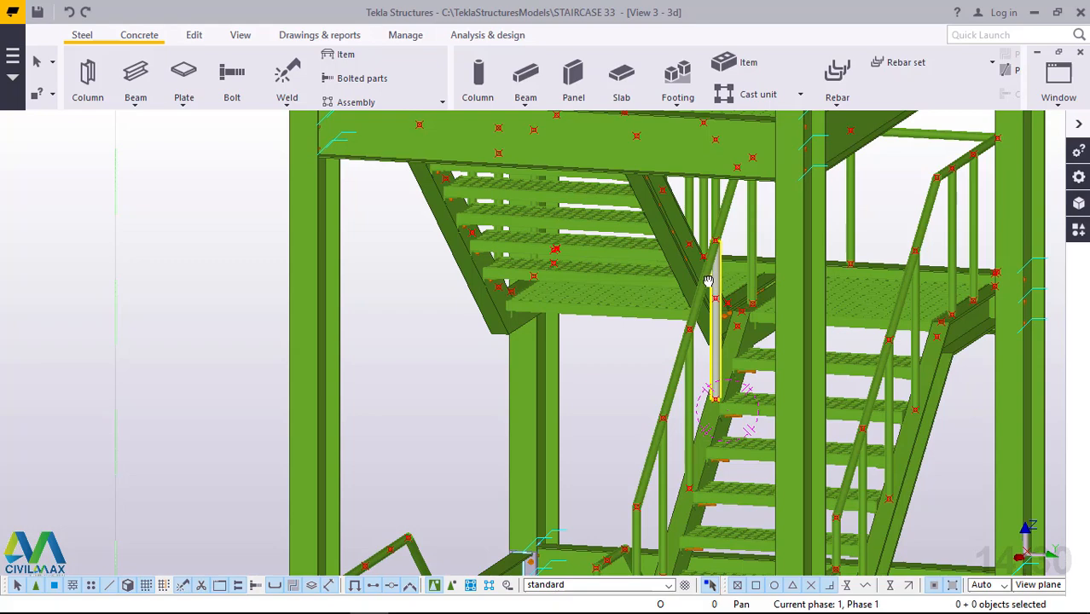
pyautogui.keyDown('ctrl'); pyautogui.moveTo(708, 280); pyautogui.dragTo(440, 281, button='middle'); pyautogui.keyUp('ctrl')
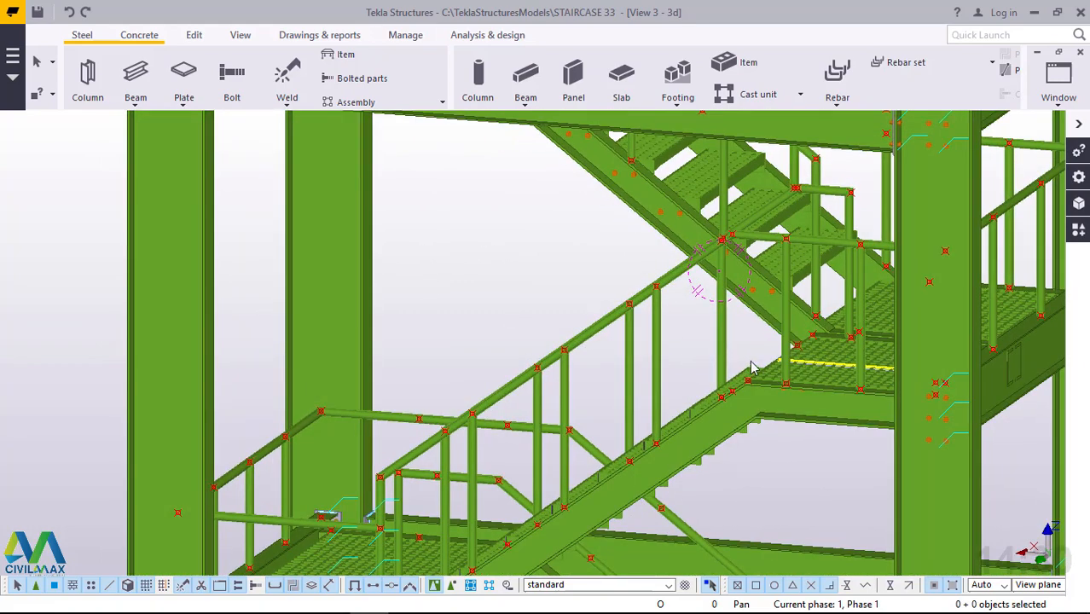
pyautogui.scroll(-5, 752, 369)
pyautogui.keyDown('ctrl'); pyautogui.moveTo(781, 346); pyautogui.dragTo(779, 359, button='middle'); pyautogui.keyUp('ctrl')
pyautogui.scroll(5, 672, 147)
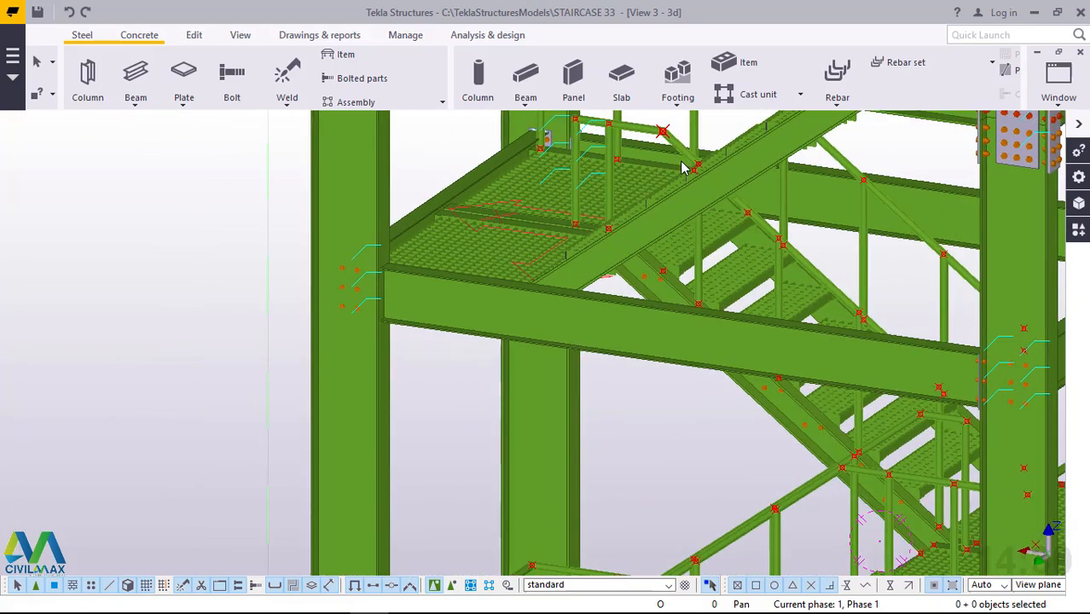
pyautogui.scroll(-5, 682, 168)
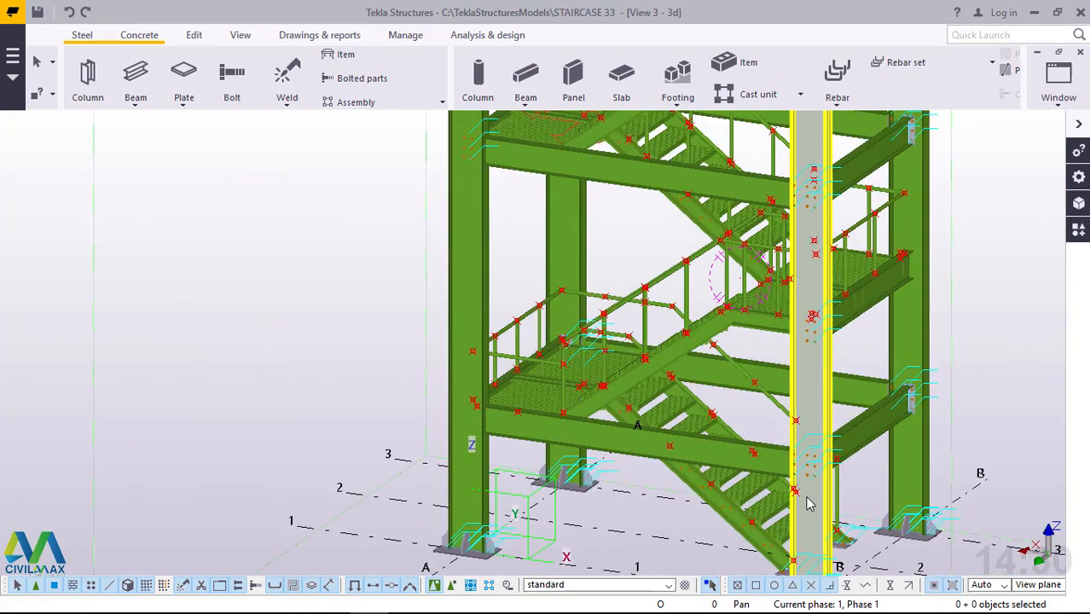
pyautogui.scroll(2, 808, 503)
pyautogui.keyDown('ctrl'); pyautogui.moveTo(781, 463); pyautogui.dragTo(754, 455, button='middle'); pyautogui.keyUp('ctrl')
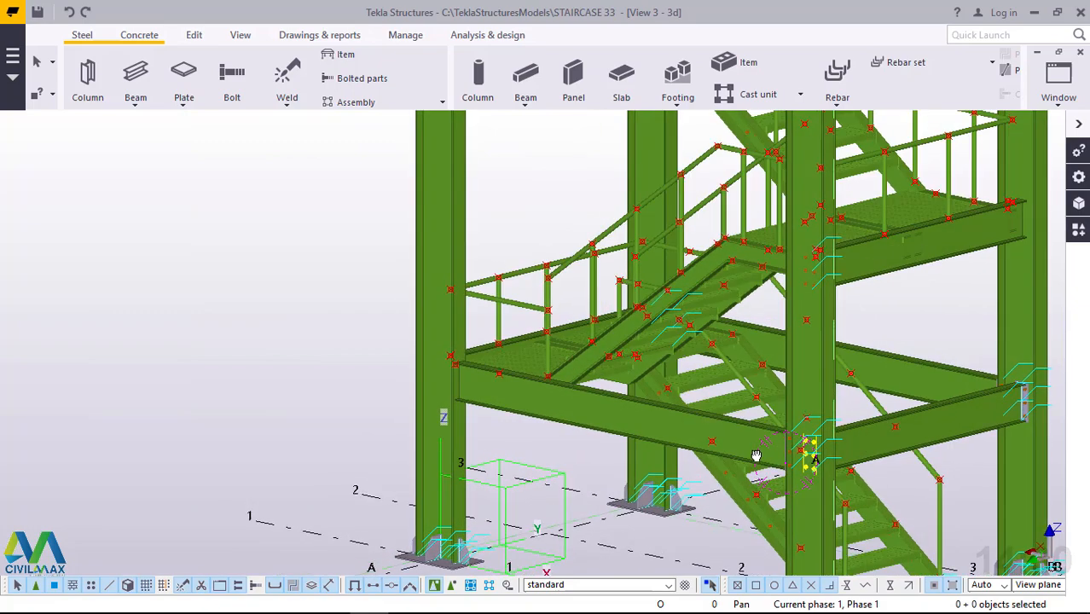
pyautogui.scroll(-2, 725, 364)
pyautogui.scroll(-2, 738, 357)
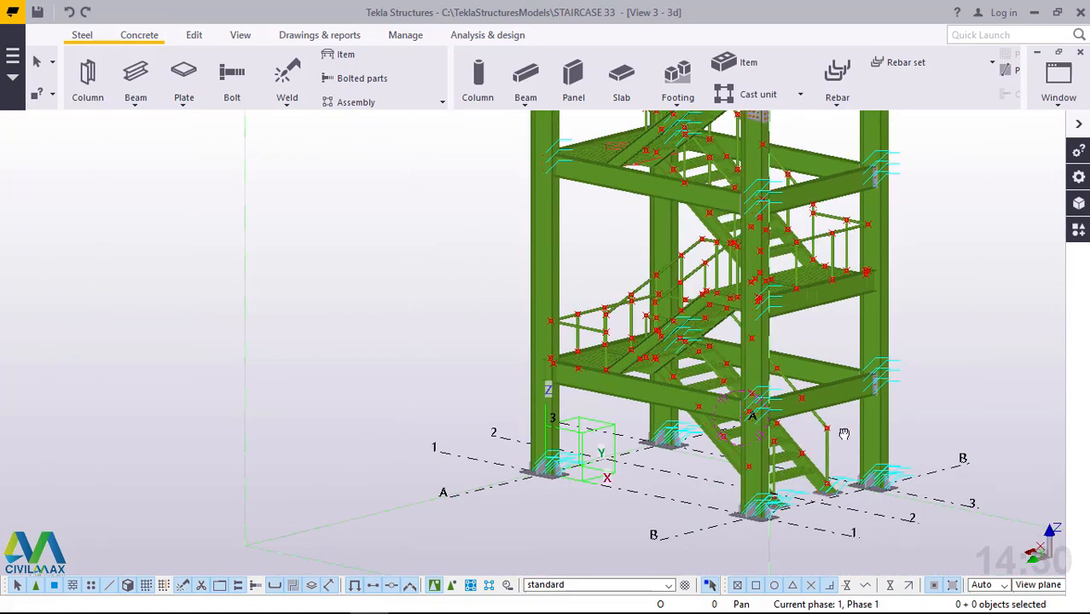
pyautogui.keyDown('ctrl'); pyautogui.moveTo(843, 433); pyautogui.dragTo(515, 378, button='middle'); pyautogui.keyUp('ctrl')
pyautogui.scroll(4, 702, 384)
pyautogui.scroll(-4, 512, 383)
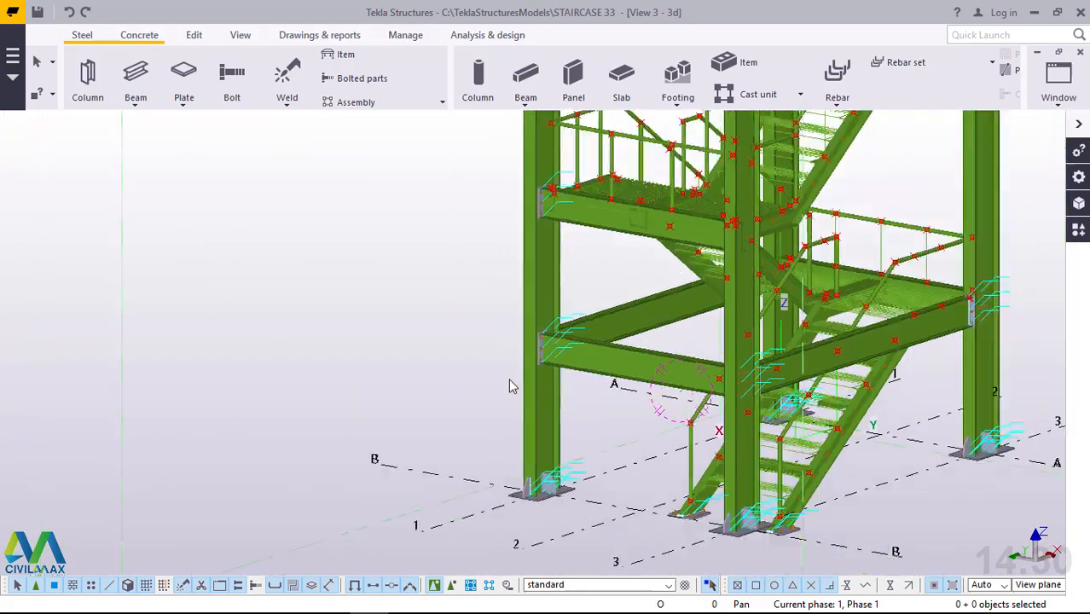
pyautogui.keyDown('ctrl'); pyautogui.moveTo(814, 372); pyautogui.dragTo(794, 380, button='middle'); pyautogui.keyUp('ctrl')
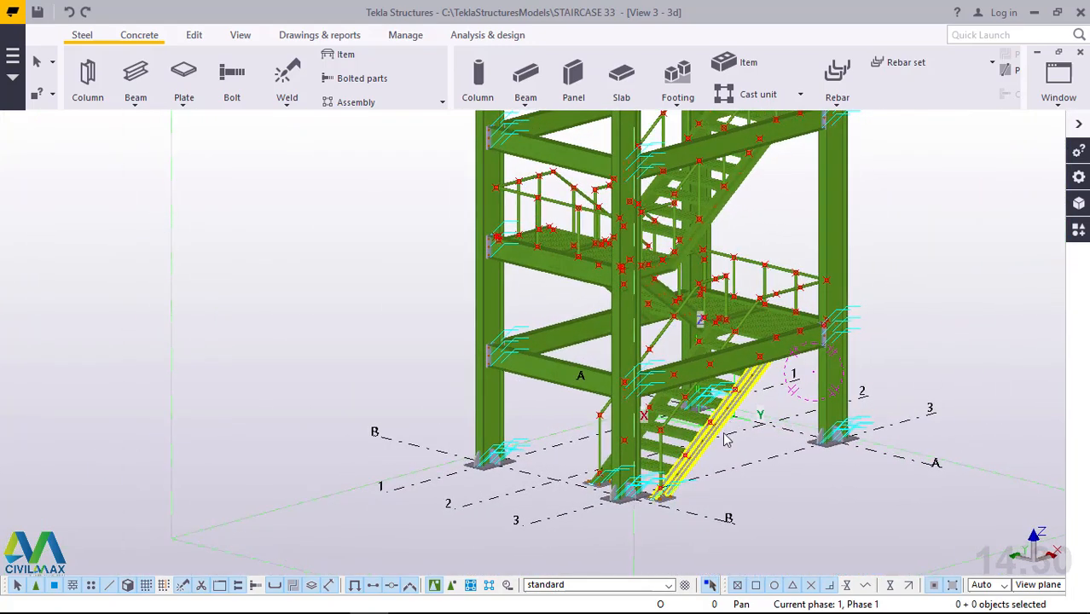
# Add a vertical beam post on the ground flight's outer stringer at the first handrail point above the existing end post.
pyautogui.scroll(5, 678, 446)
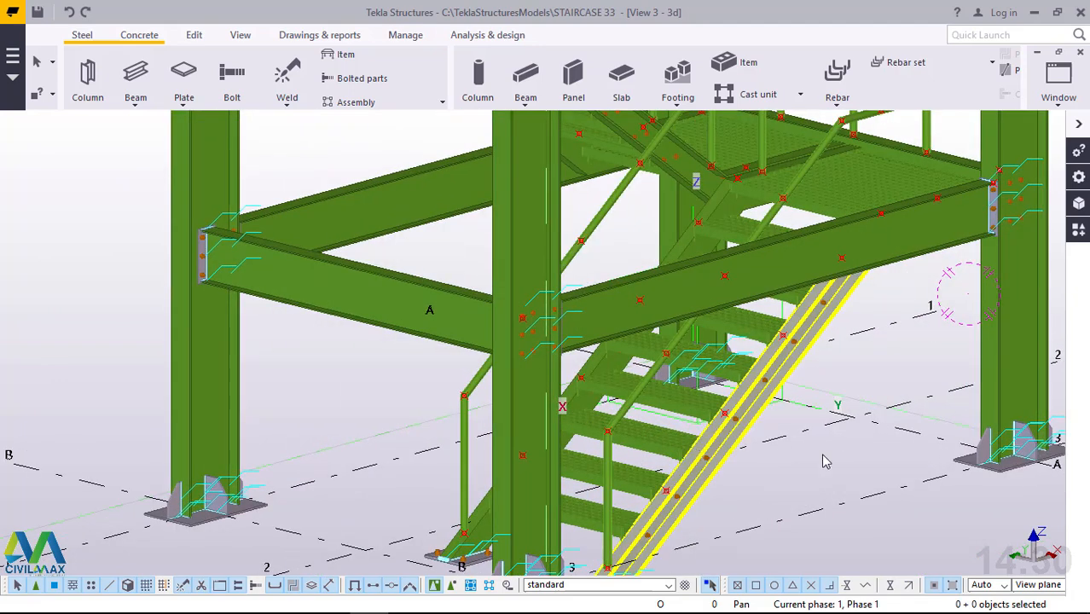
pyautogui.click(137, 108)
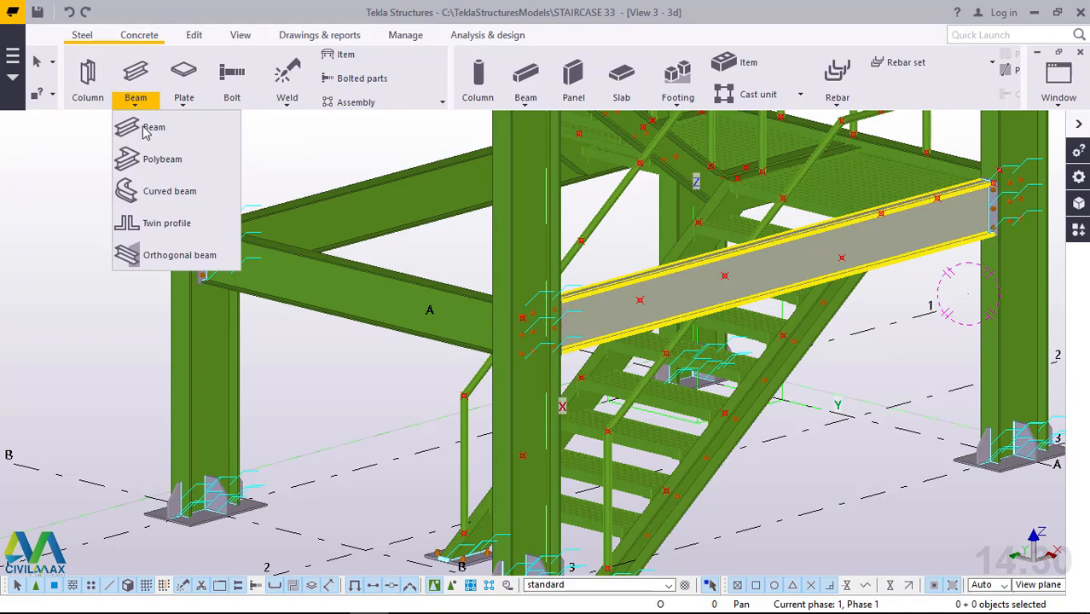
pyautogui.click(147, 130)
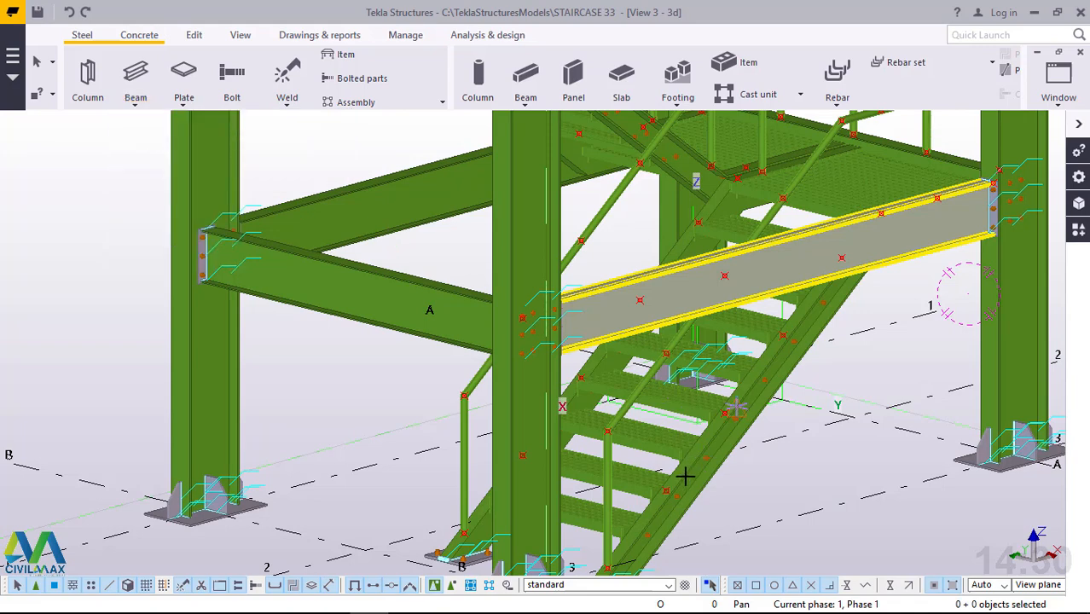
pyautogui.scroll(3, 685, 478)
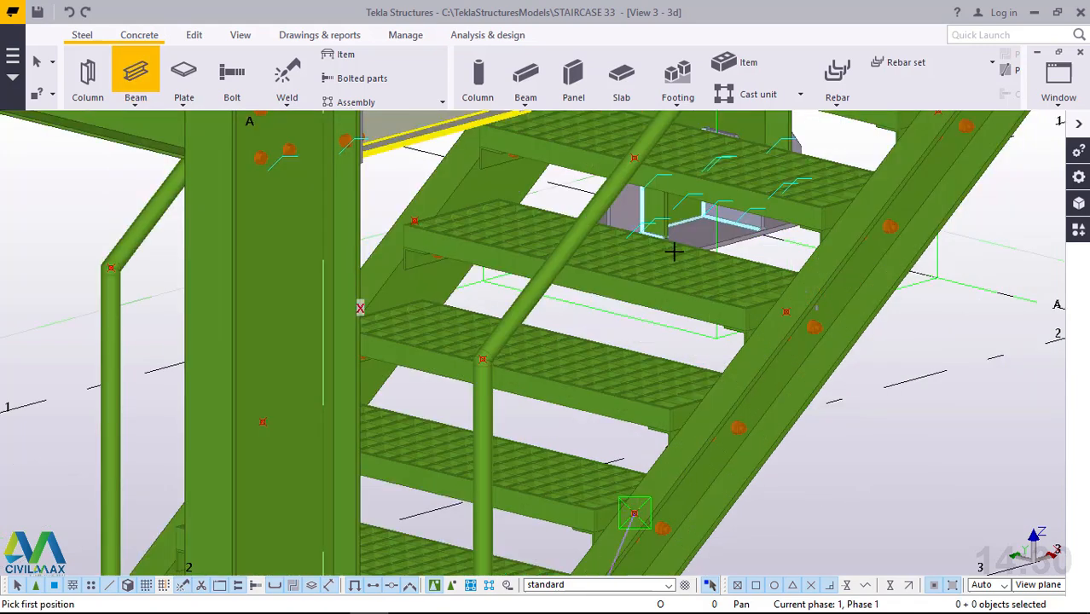
pyautogui.click(633, 513)
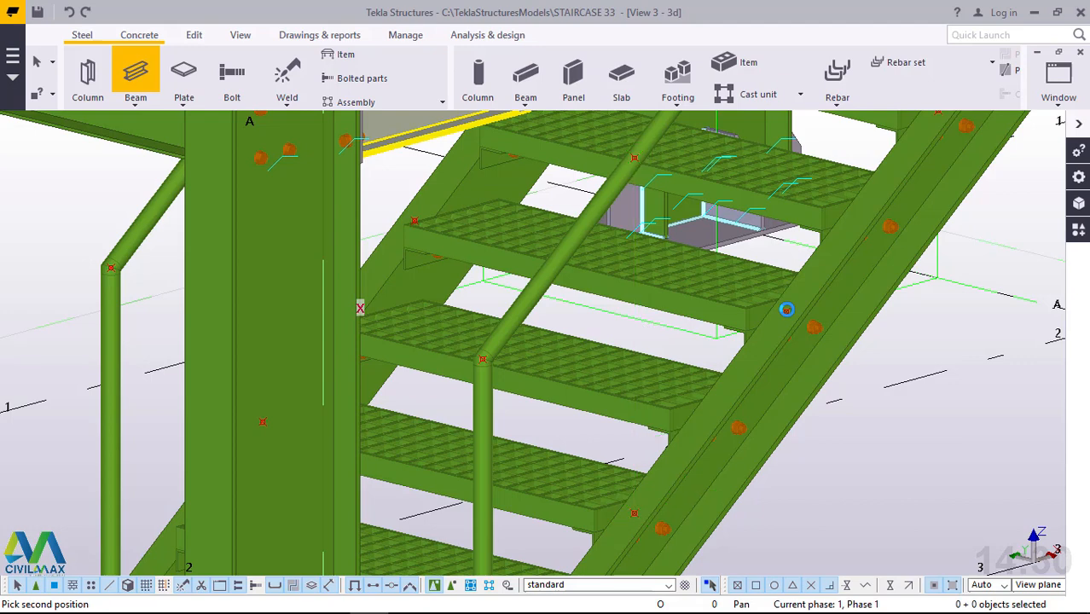
# Add an 800 mm vertical beam post from the next stringer point up the ground flight to the handrail point behind the floor beam.
pyautogui.click(786, 310)
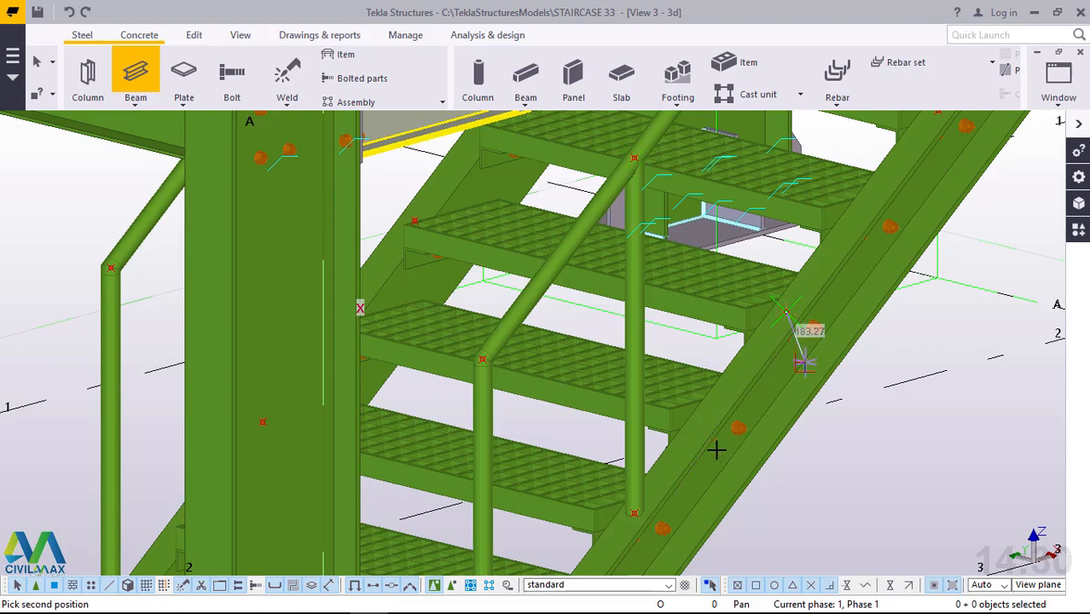
pyautogui.scroll(2, 699, 450)
pyautogui.scroll(-2, 698, 455)
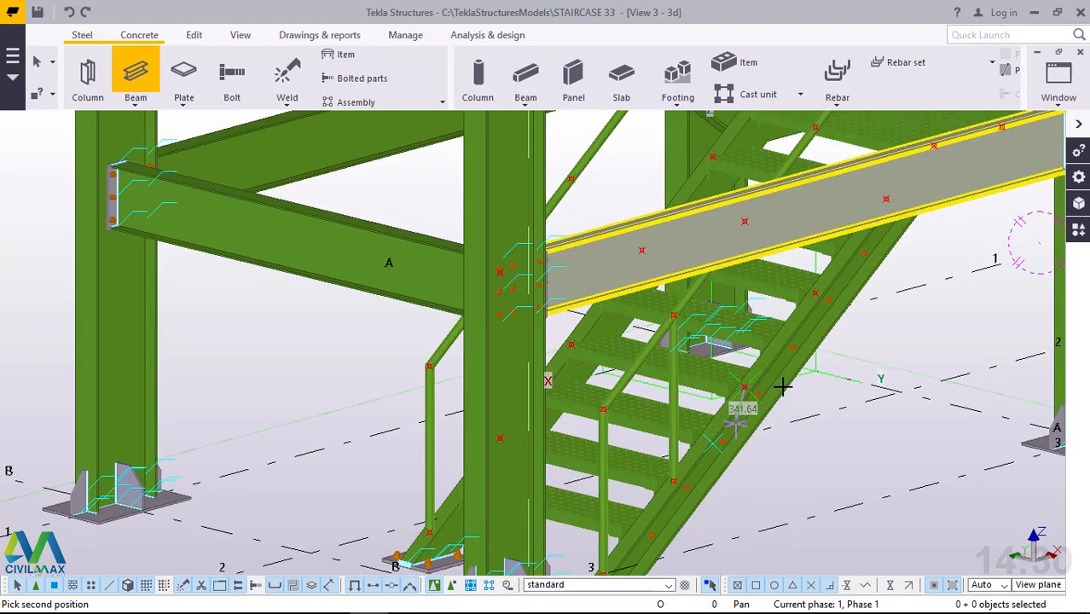
pyautogui.keyDown('ctrl'); pyautogui.moveTo(786, 362); pyautogui.dragTo(759, 400, button='middle'); pyautogui.keyUp('ctrl')
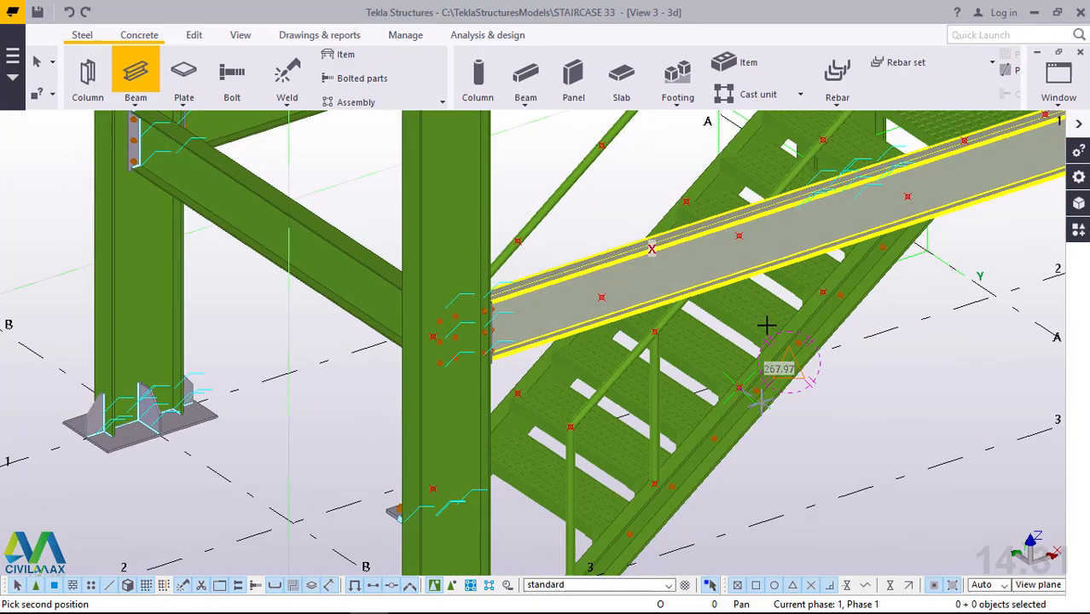
pyautogui.click(742, 234)
# Add a third vertical beam post from the following stringer point to the handrail point just above the floor beam, and end the command.
pyautogui.scroll(-2, 671, 466)
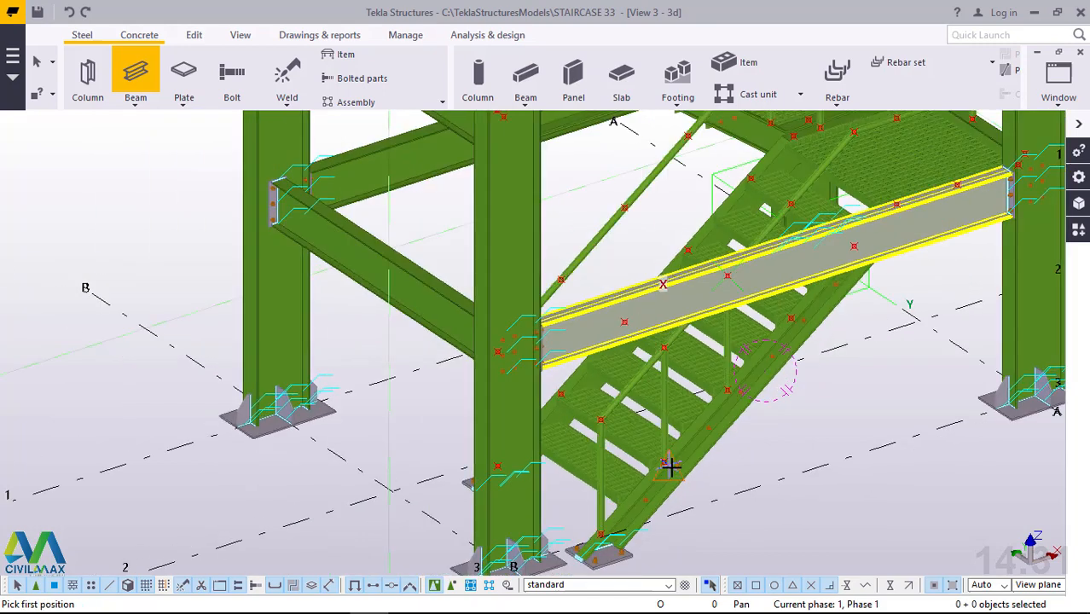
pyautogui.scroll(-2, 801, 312)
pyautogui.scroll(4, 832, 176)
pyautogui.scroll(1, 832, 176)
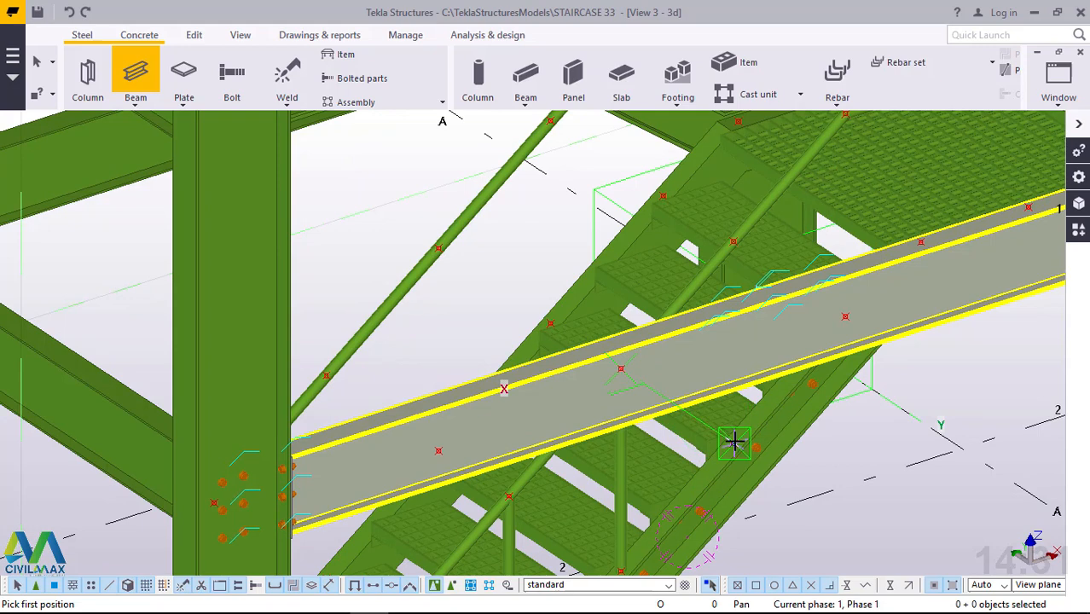
pyautogui.scroll(3, 733, 441)
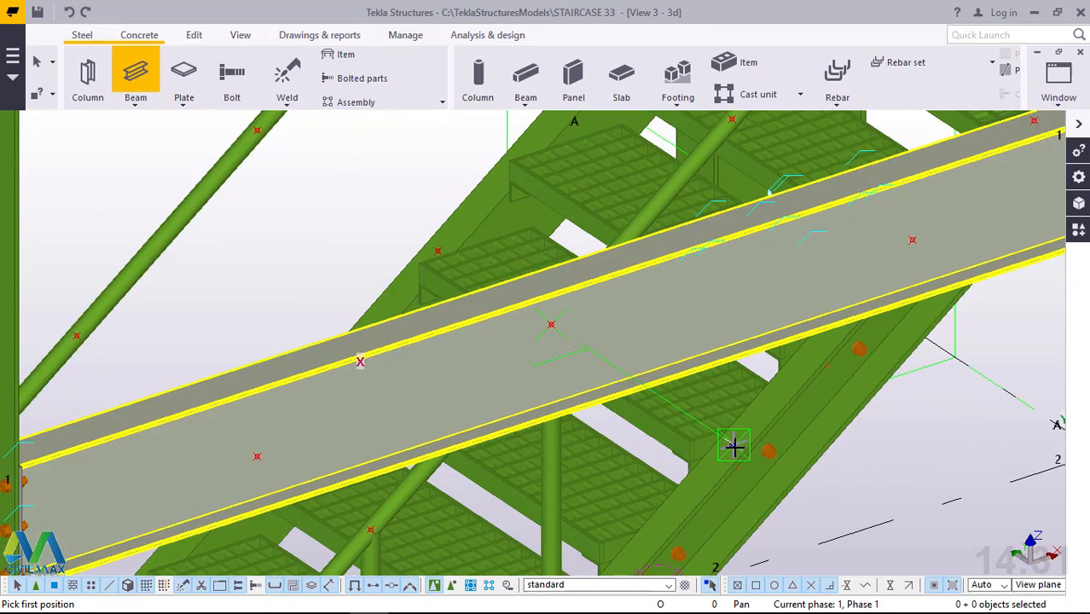
pyautogui.click(734, 445)
pyautogui.scroll(-2, 735, 487)
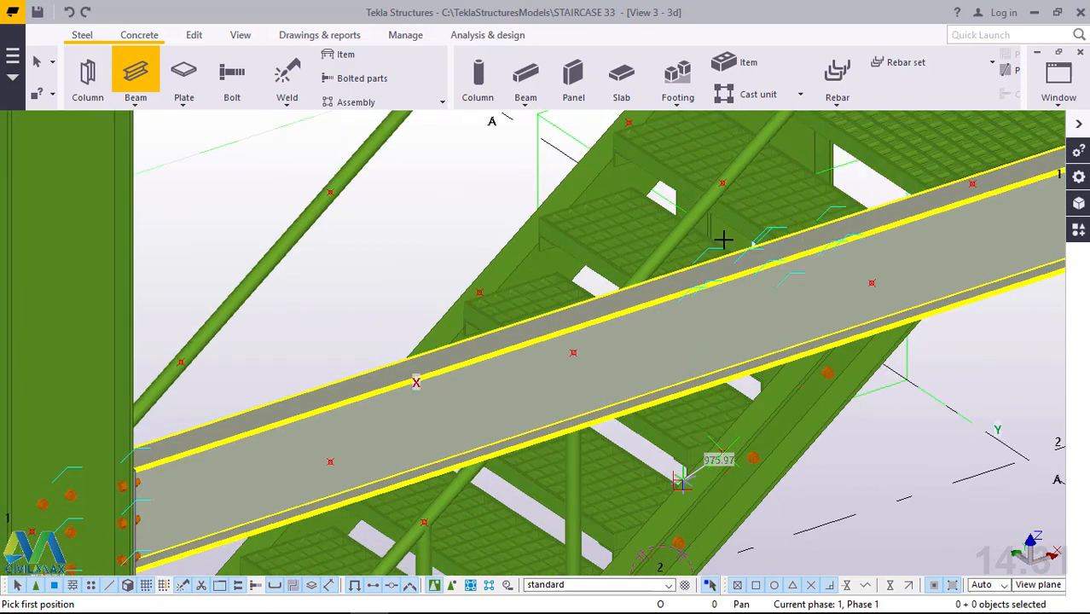
pyautogui.scroll(2, 721, 207)
pyautogui.scroll(2, 719, 209)
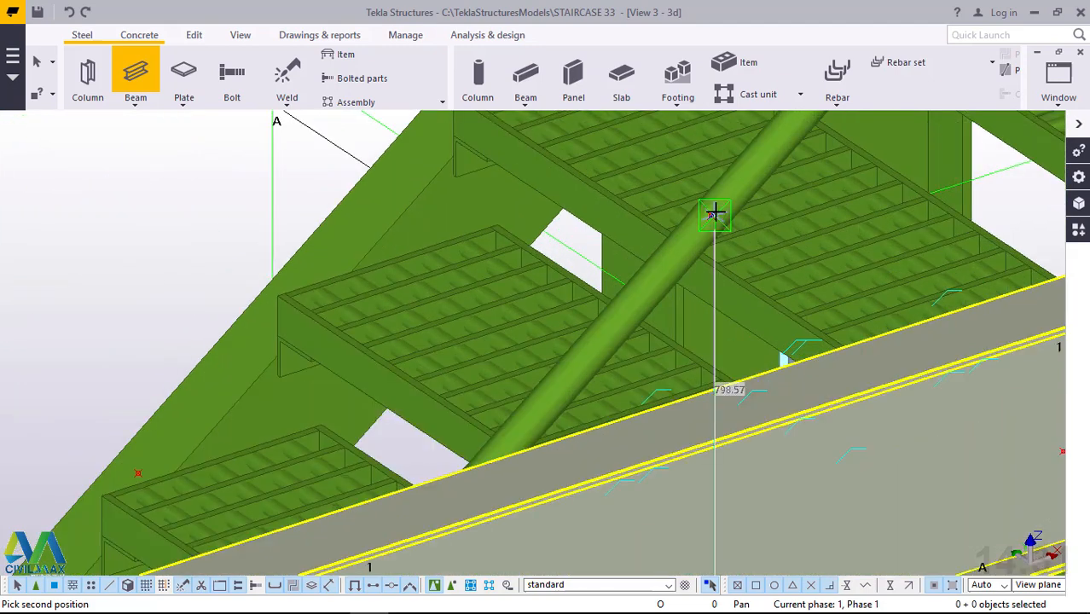
pyautogui.scroll(3, 707, 207)
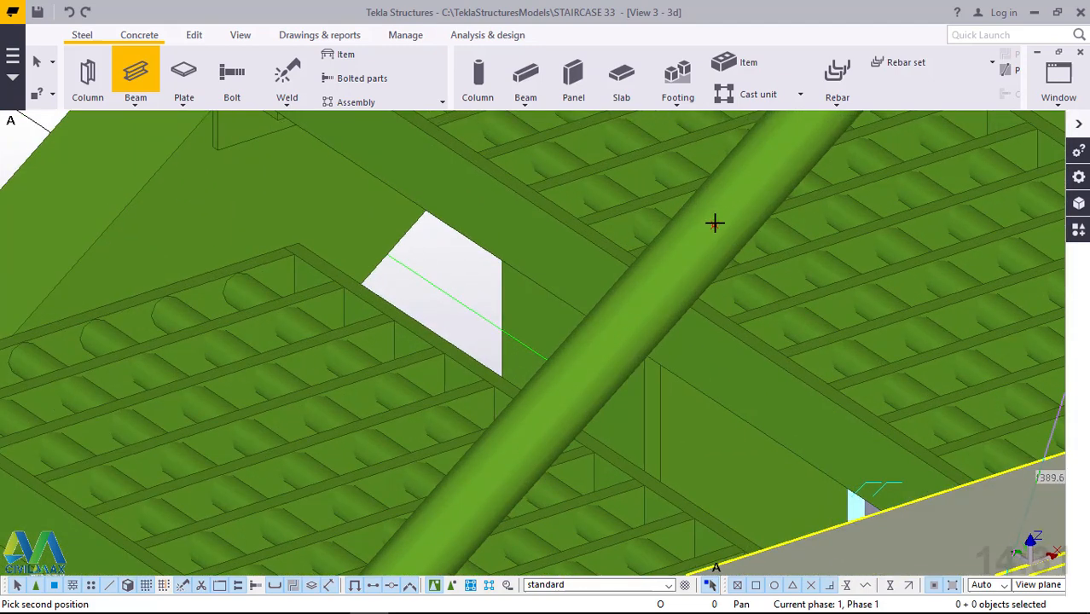
pyautogui.scroll(2, 714, 223)
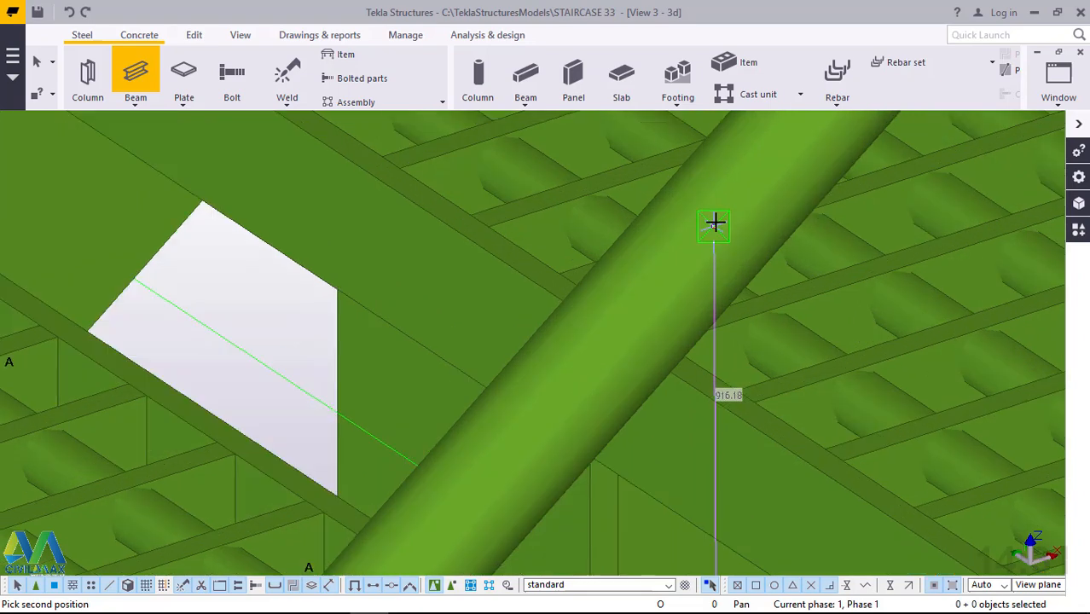
pyautogui.click(715, 224)
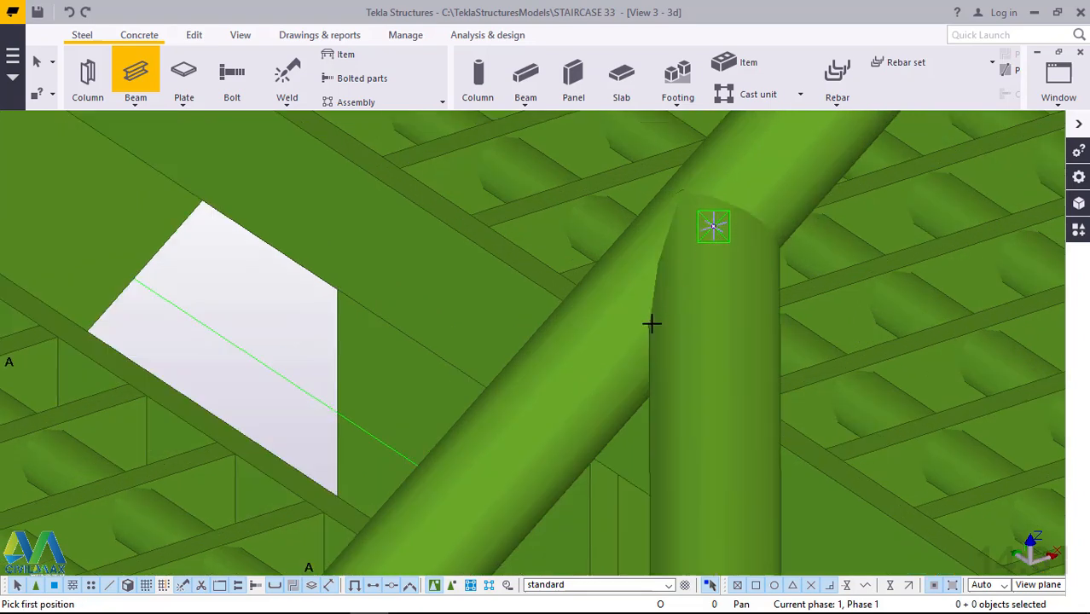
pyautogui.scroll(-4, 680, 264)
pyautogui.scroll(2, 679, 267)
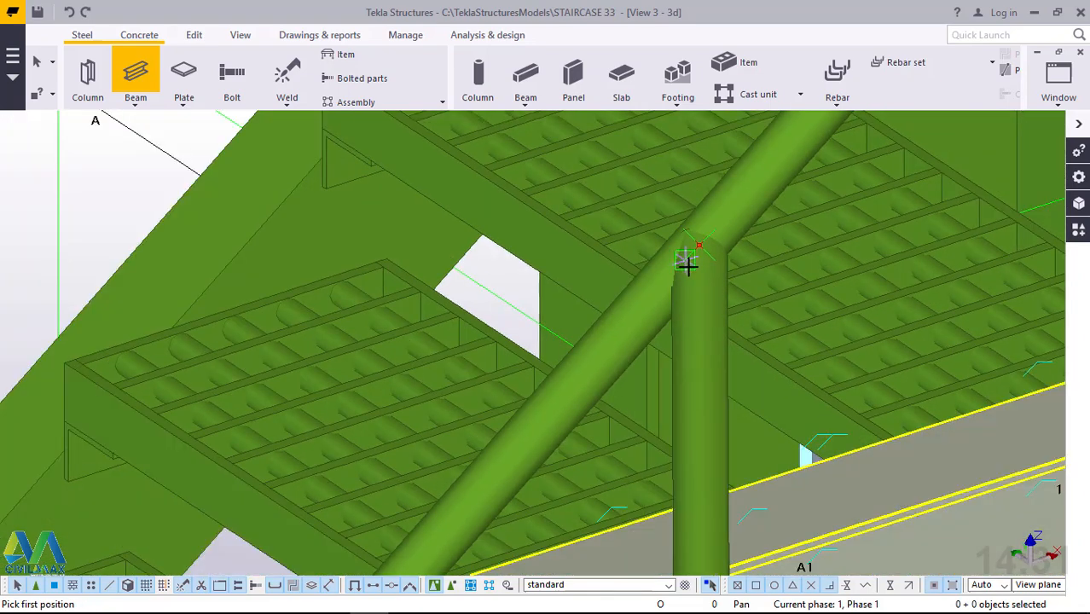
pyautogui.scroll(-3, 687, 264)
pyautogui.scroll(-3, 689, 265)
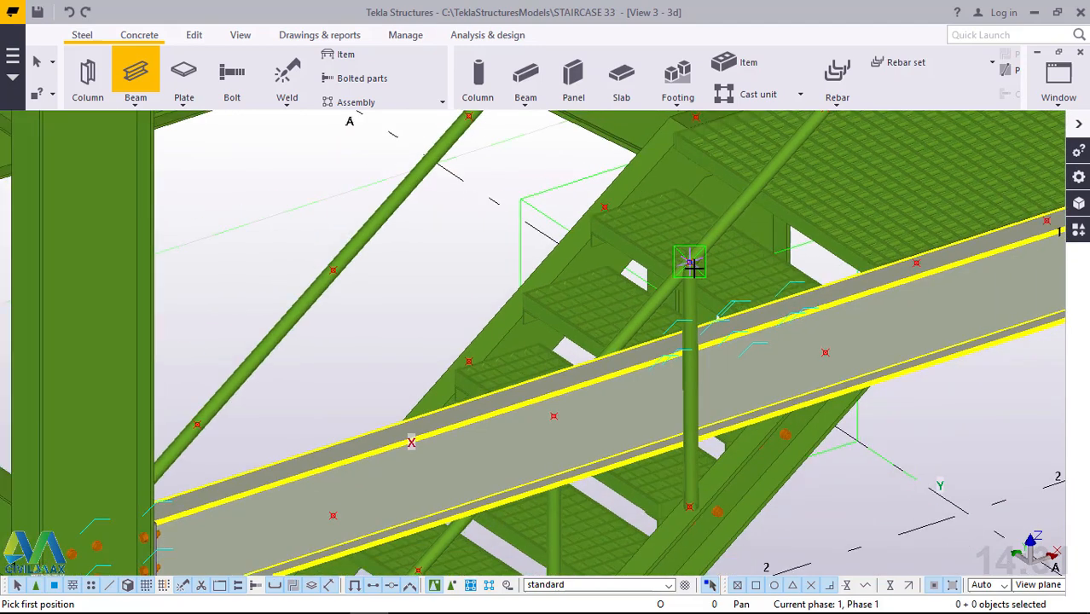
pyautogui.rightClick(689, 261)
pyautogui.click(735, 280)
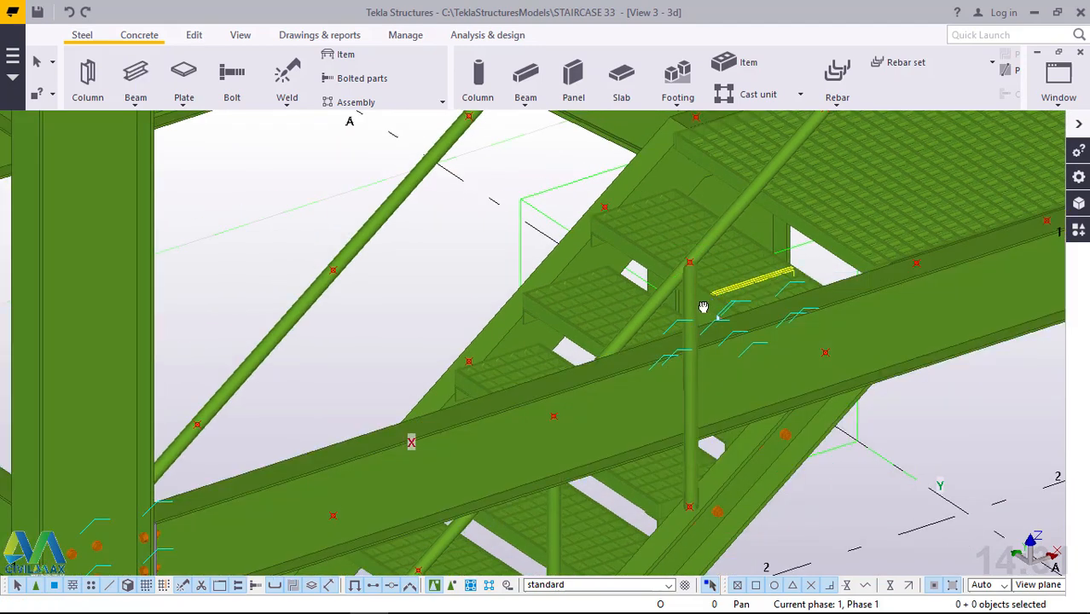
# Delete the slanted post that misses the stringer point beside the ground flight's handrail.
pyautogui.keyDown('ctrl'); pyautogui.moveTo(704, 307); pyautogui.dragTo(580, 341, button='middle'); pyautogui.keyUp('ctrl')
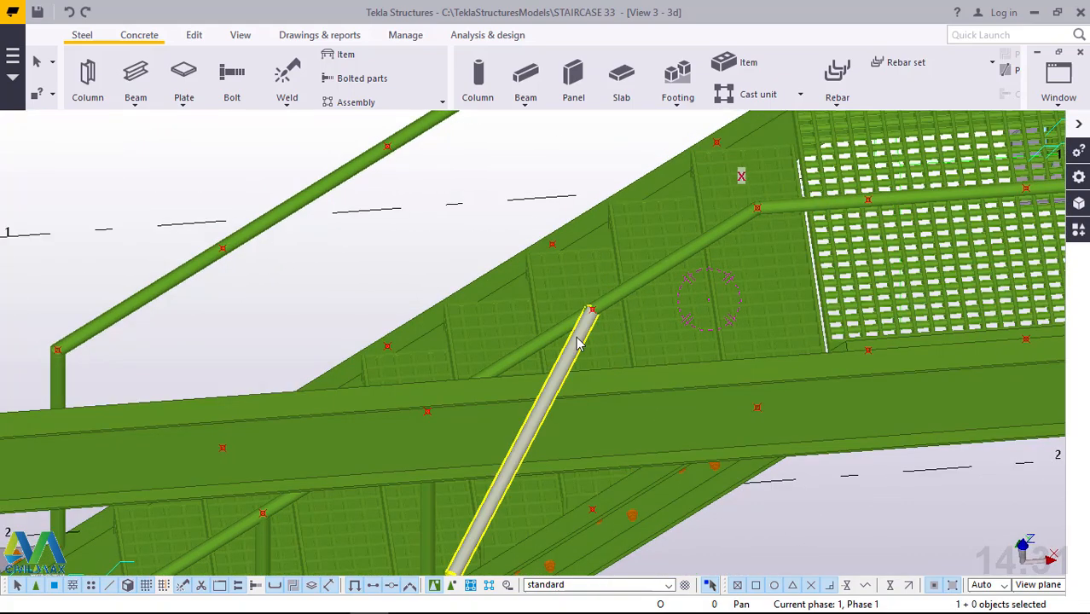
pyautogui.scroll(-2, 655, 281)
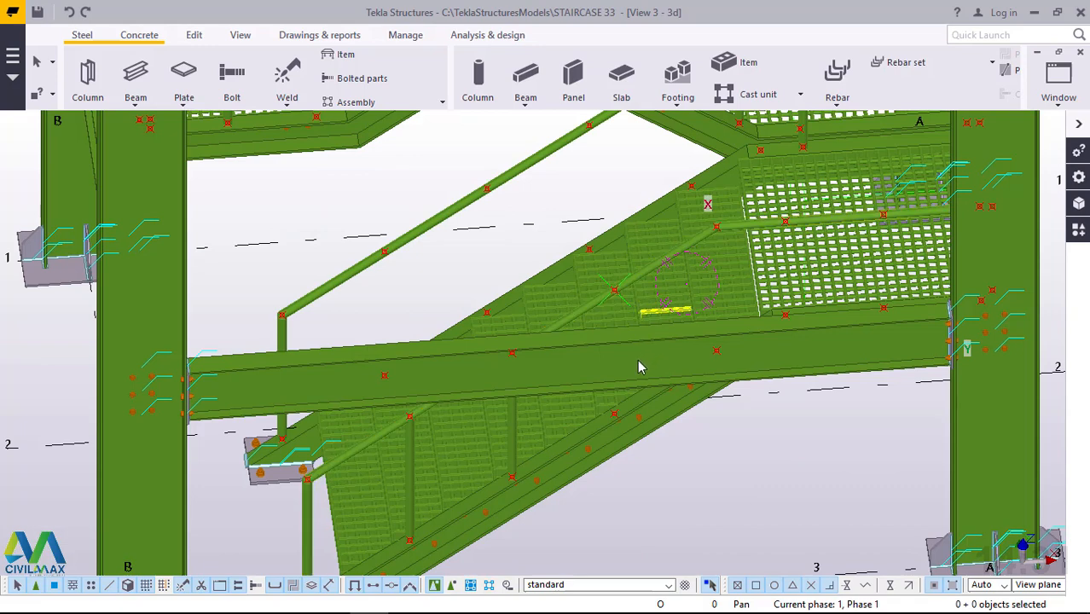
pyautogui.scroll(3, 641, 367)
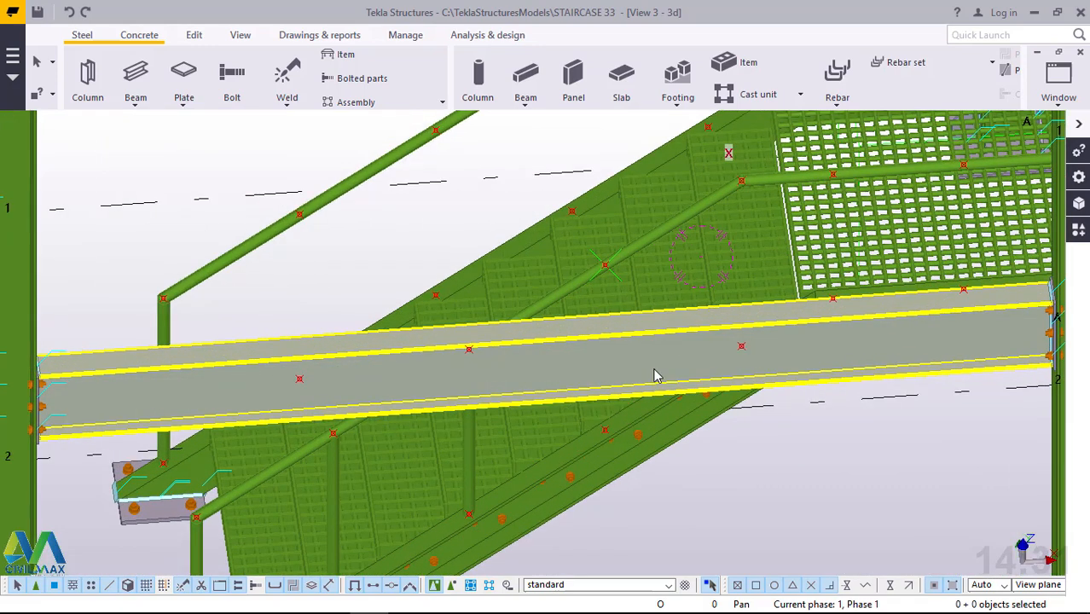
# Add an 800 mm vertical beam post from the outer stringer point below the floor beam to the handrail point directly above.
pyautogui.keyDown('ctrl'); pyautogui.moveTo(655, 375); pyautogui.dragTo(614, 358, button='middle'); pyautogui.keyUp('ctrl')
pyautogui.click(135, 104)
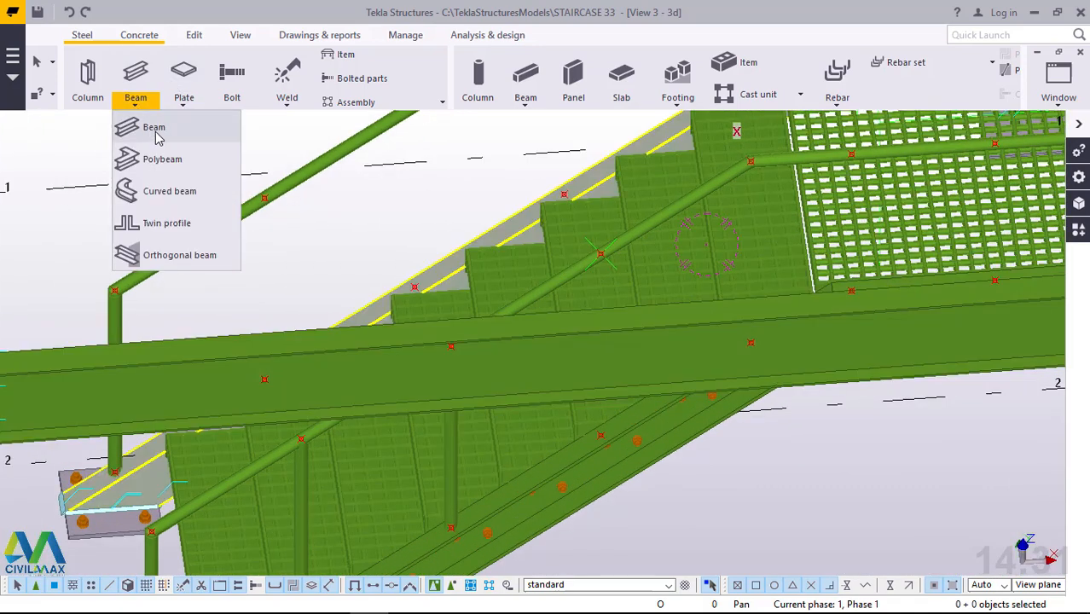
pyautogui.click(155, 132)
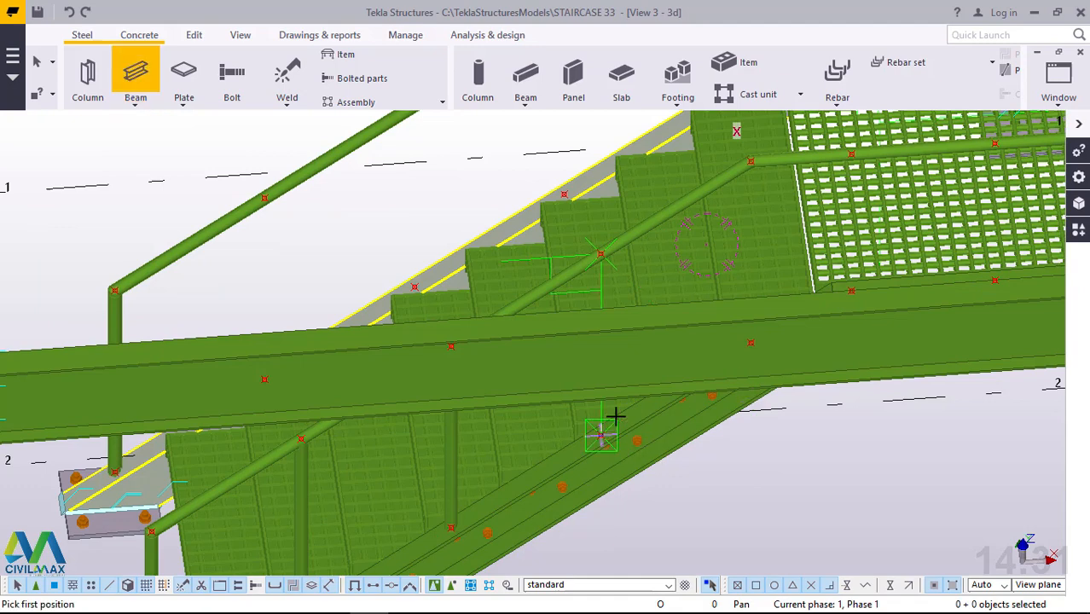
pyautogui.click(614, 418)
pyautogui.scroll(4, 597, 252)
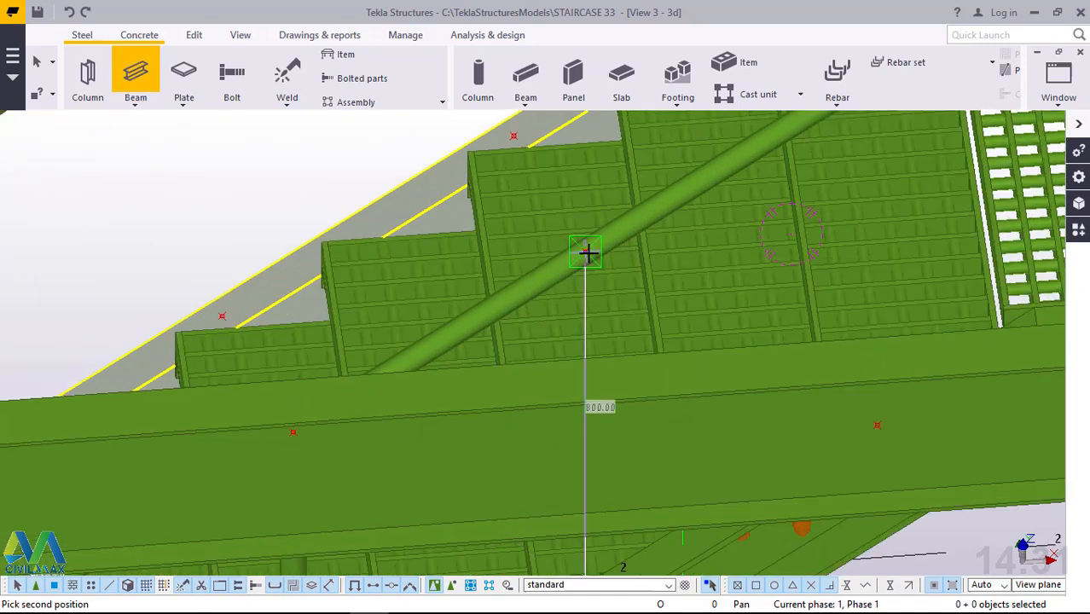
pyautogui.click(585, 252)
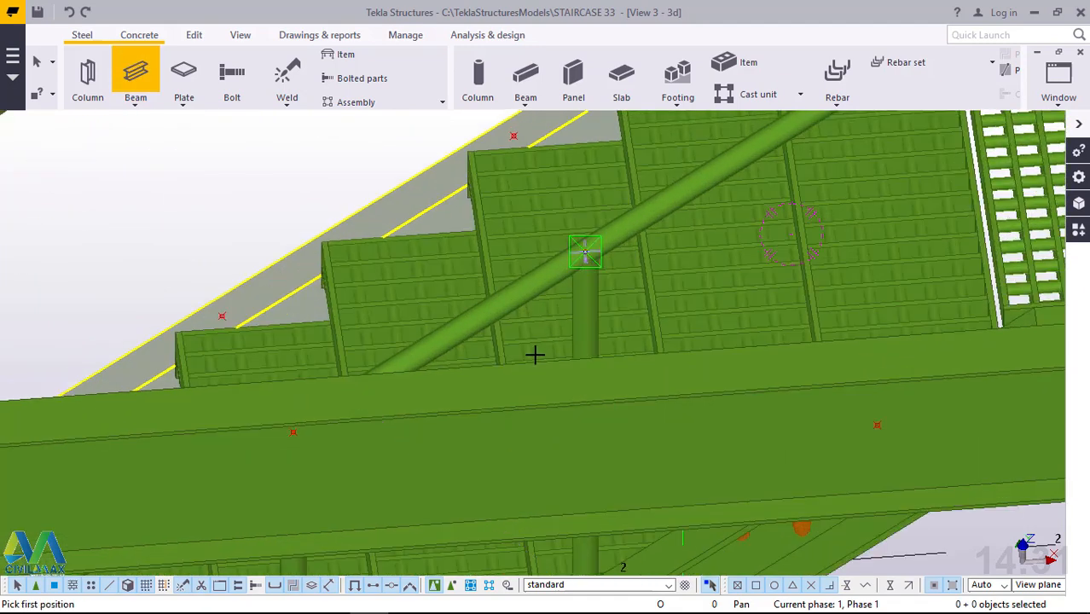
# Add an 800 mm vertical beam post from the uppermost stringer point to the handrail bend at the landing, and end the command.
pyautogui.scroll(-3, 541, 354)
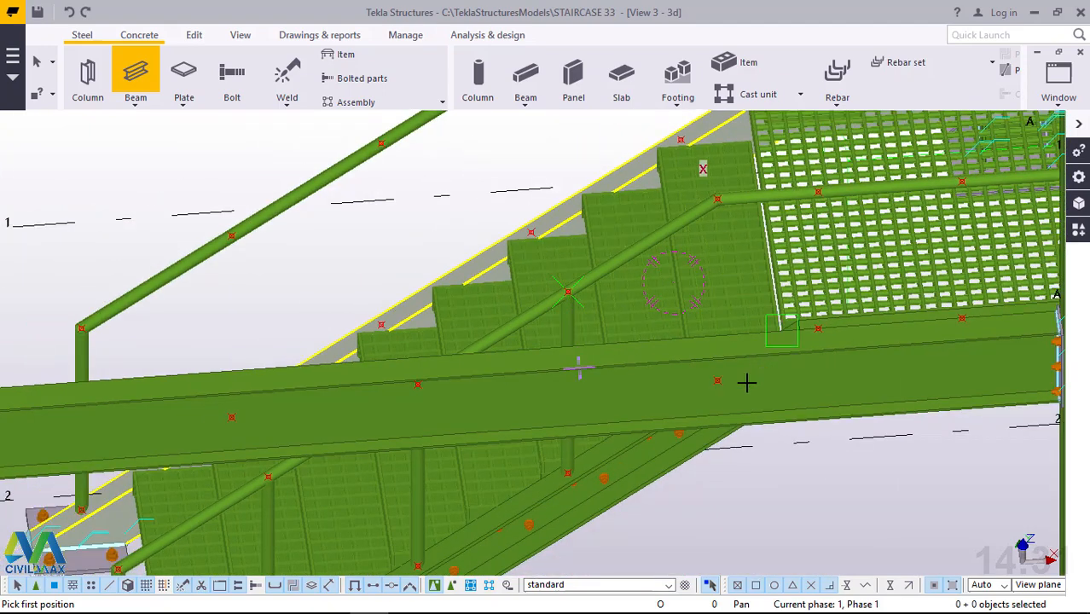
pyautogui.scroll(3, 734, 384)
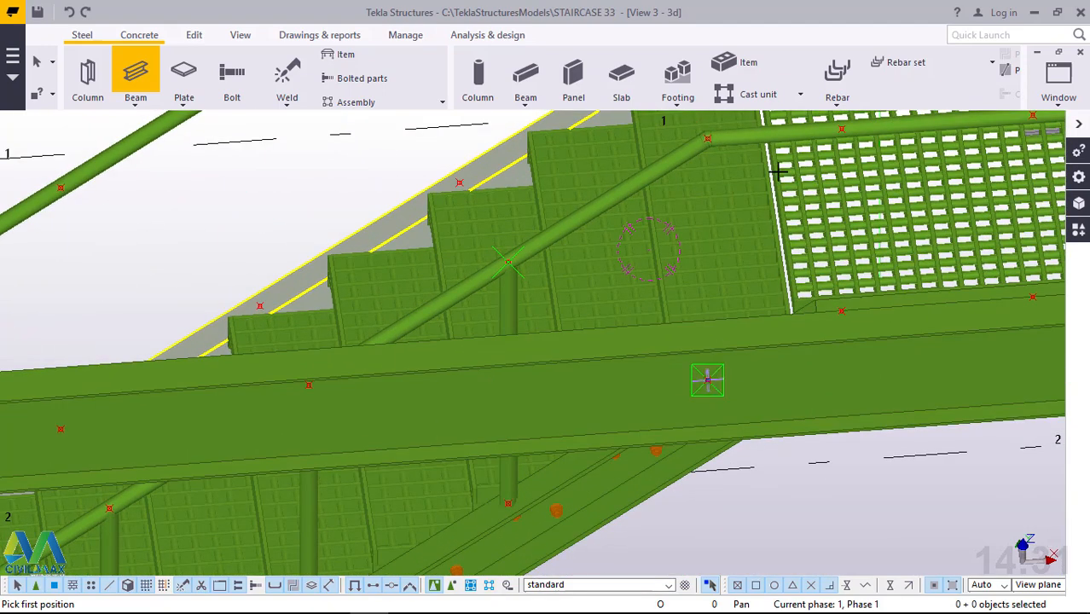
pyautogui.click(708, 380)
pyautogui.scroll(4, 720, 126)
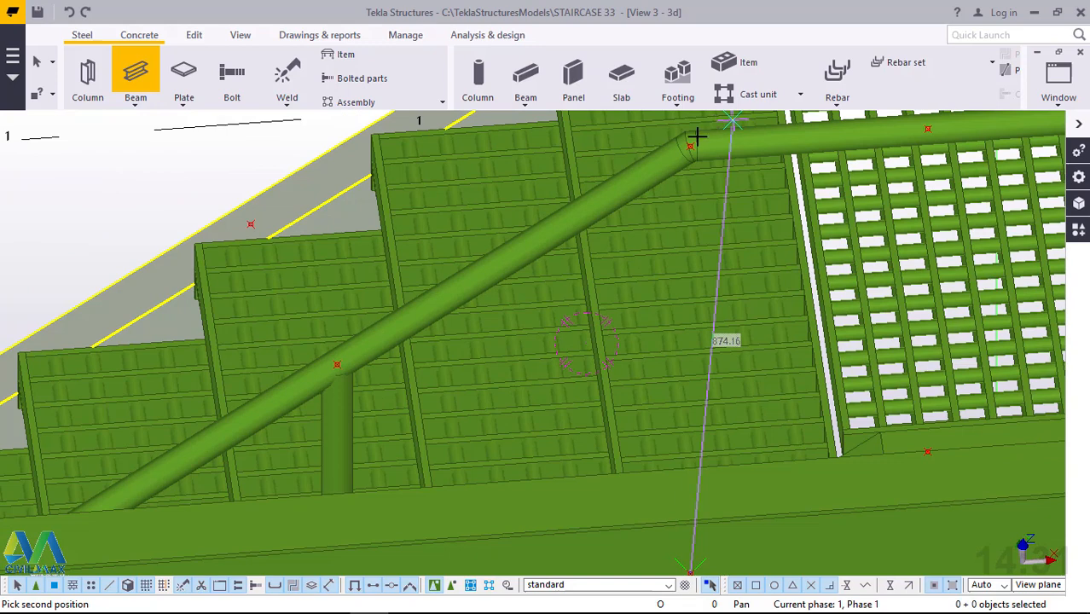
pyautogui.scroll(2, 688, 141)
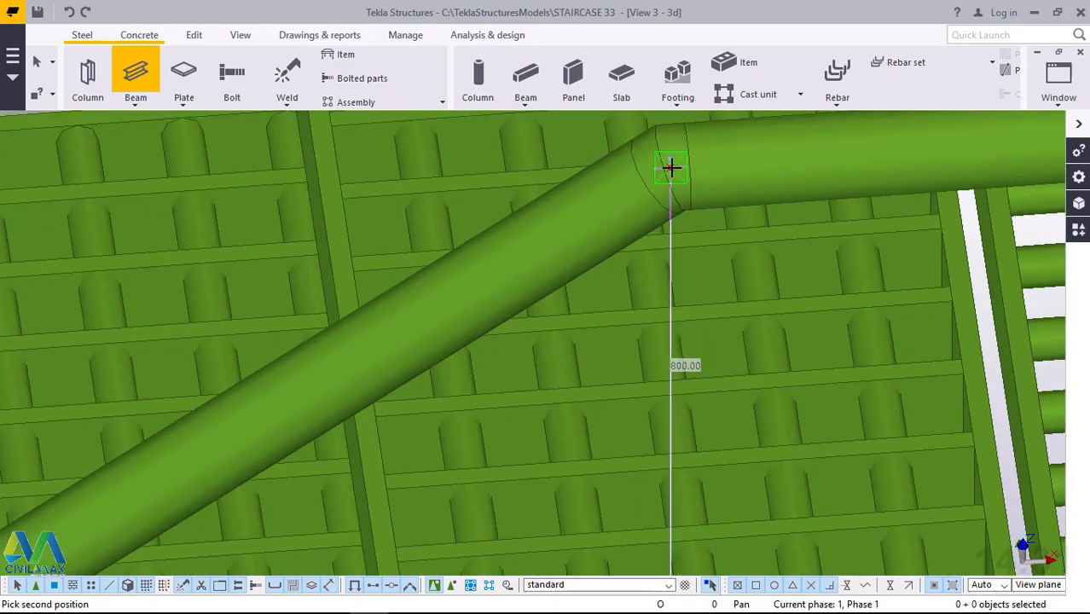
pyautogui.click(672, 173)
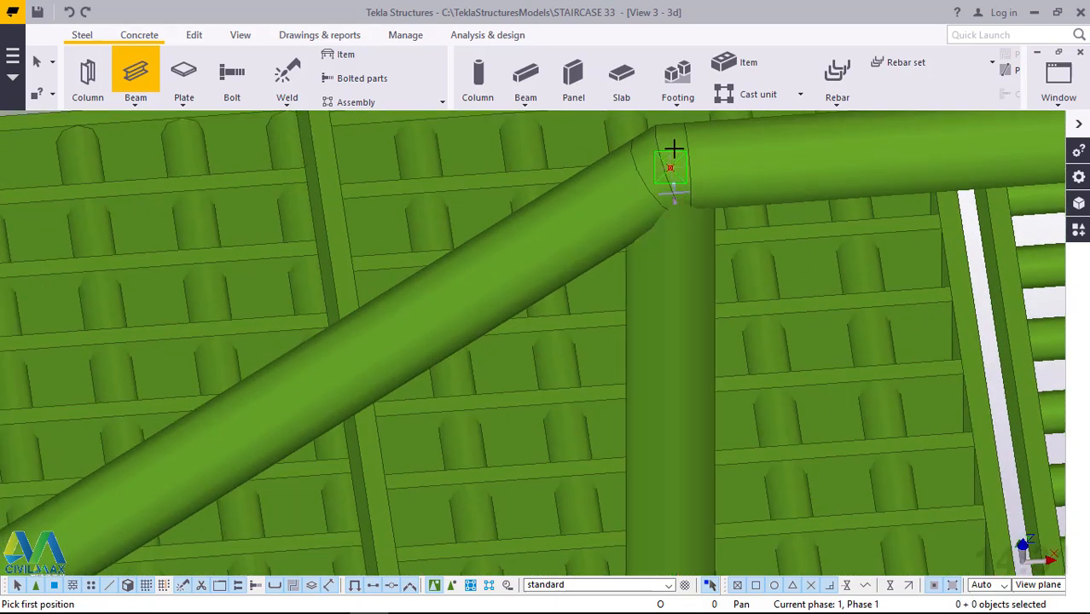
pyautogui.rightClick(671, 154)
pyautogui.click(692, 161)
# Add two 603 mm vertical beam posts from the landing edge beam's points to the points on the horizontal landing handrail.
pyautogui.scroll(-6, 601, 287)
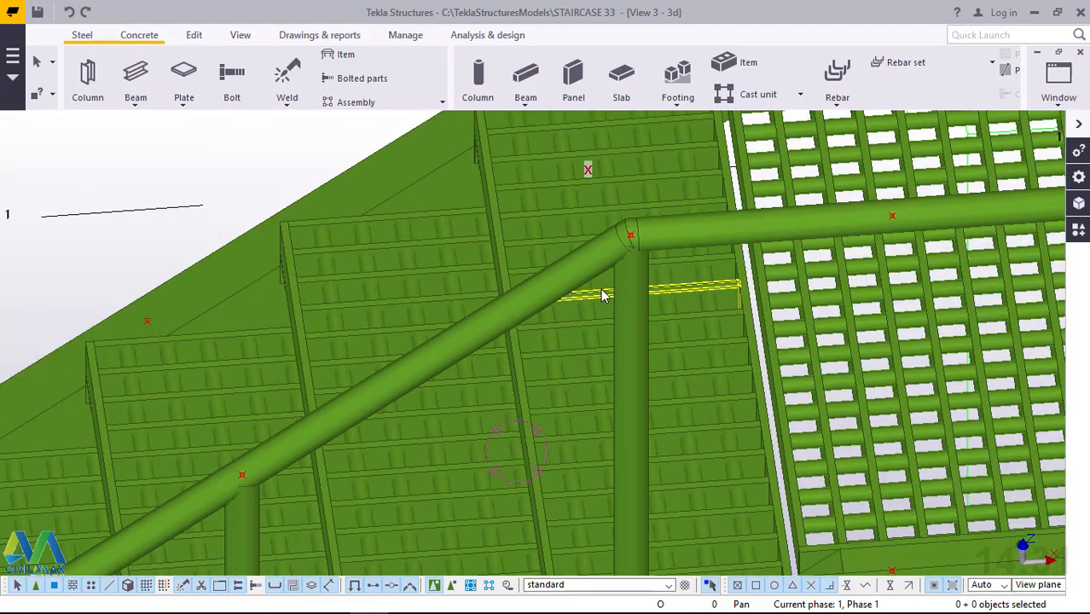
pyautogui.scroll(-2, 602, 296)
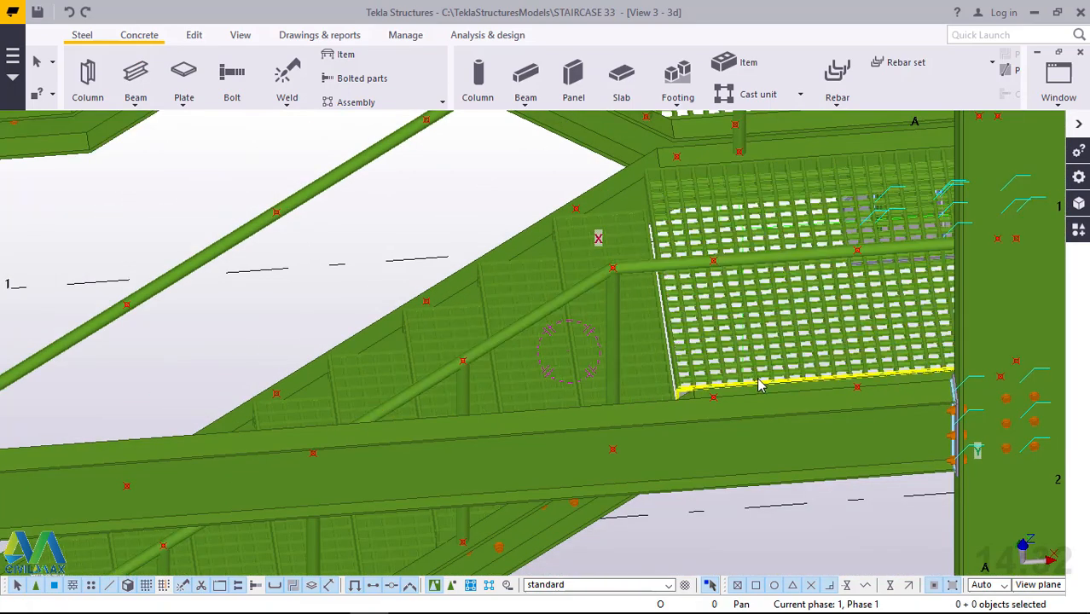
pyautogui.scroll(1, 772, 375)
pyautogui.scroll(1, 776, 373)
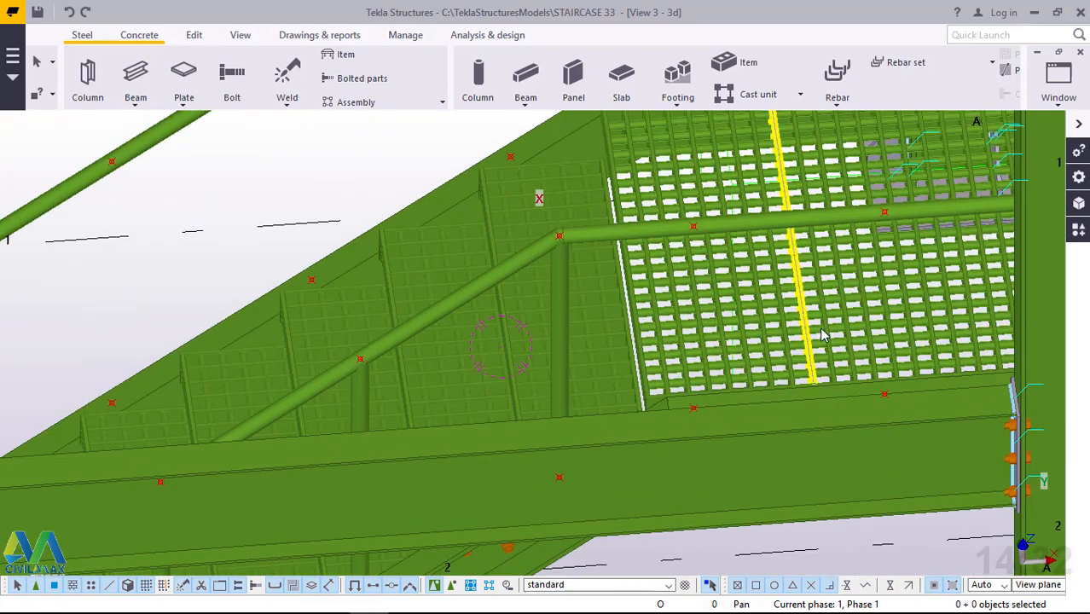
pyautogui.click(136, 101)
pyautogui.click(145, 122)
pyautogui.scroll(1, 919, 353)
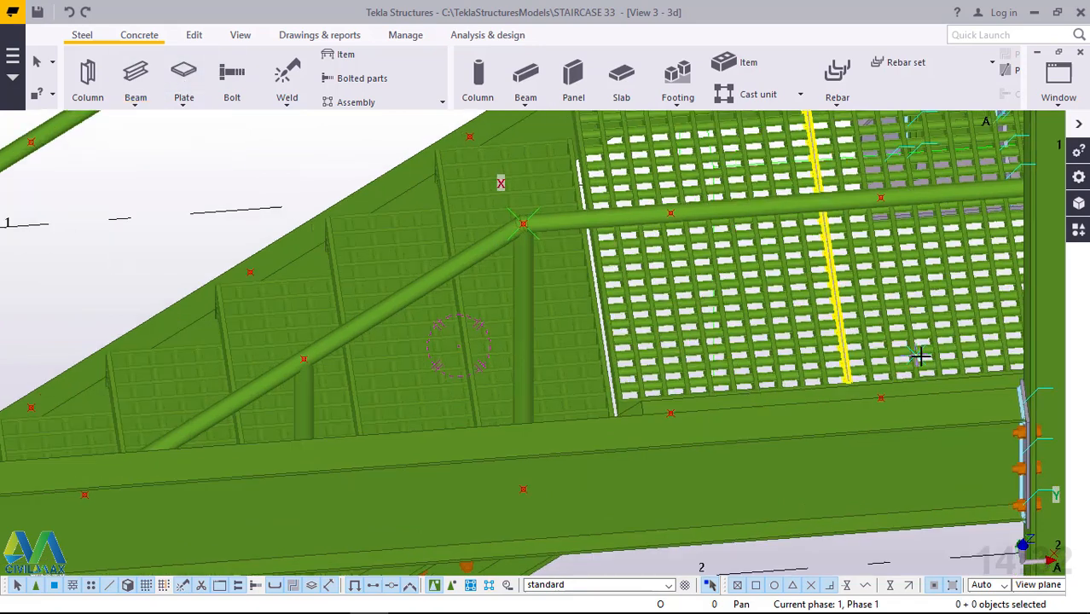
pyautogui.click(693, 296)
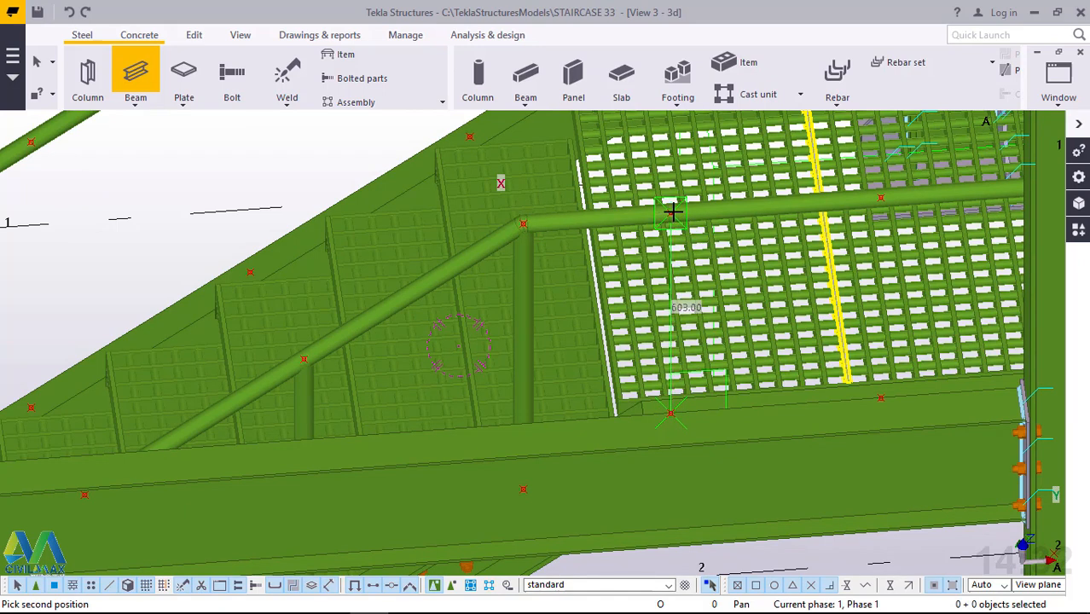
pyautogui.click(672, 212)
pyautogui.click(881, 396)
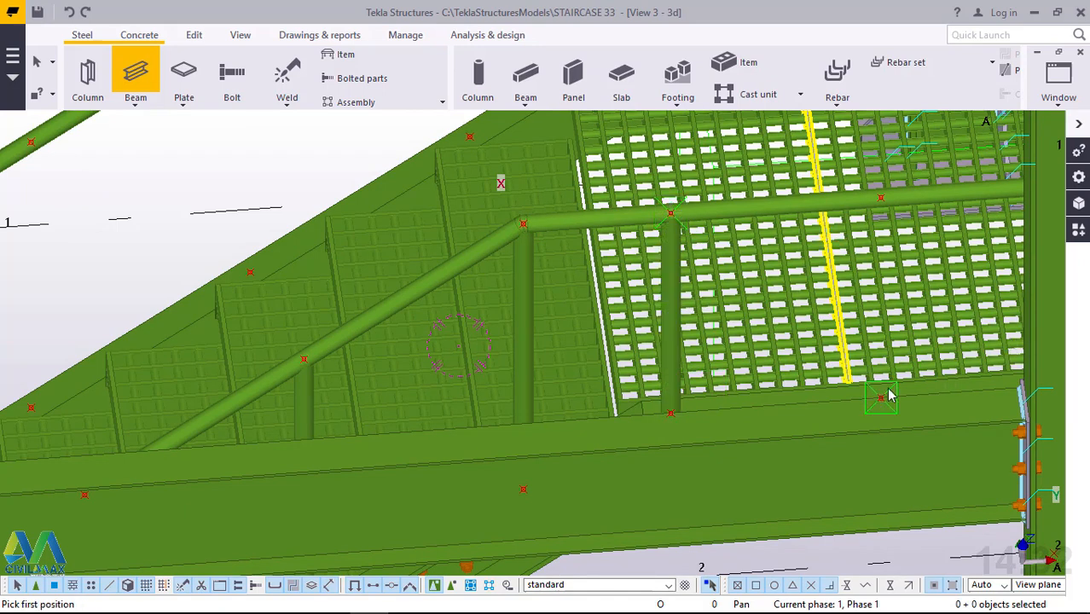
pyautogui.click(882, 201)
# Add three 800 mm vertical beam posts from the opposite stringer's points to the matching points on its sloping handrail.
pyautogui.scroll(-2, 847, 385)
pyautogui.scroll(-1, 509, 206)
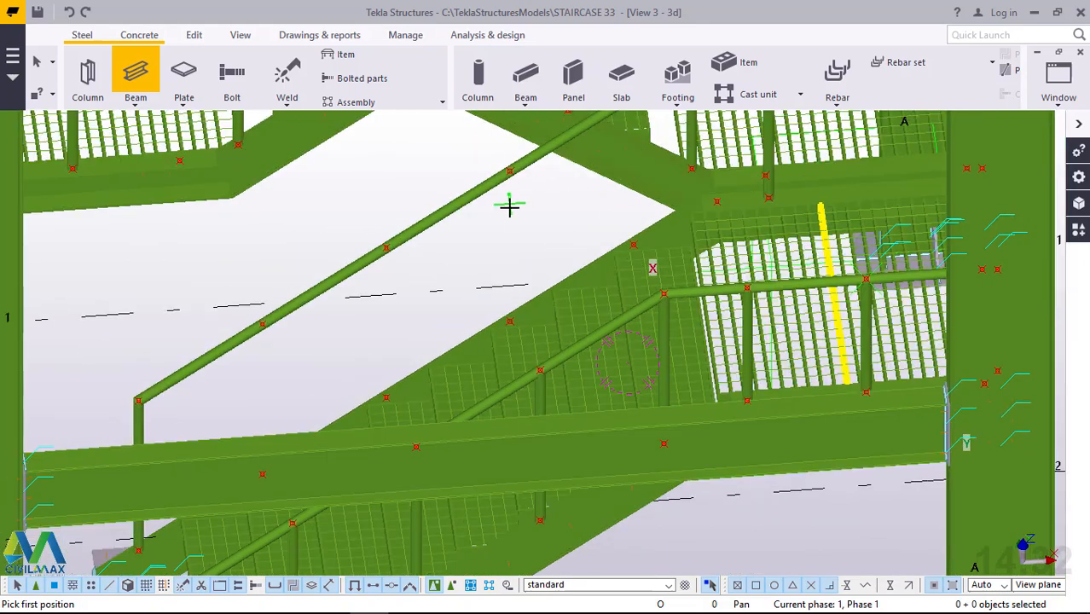
pyautogui.click(516, 299)
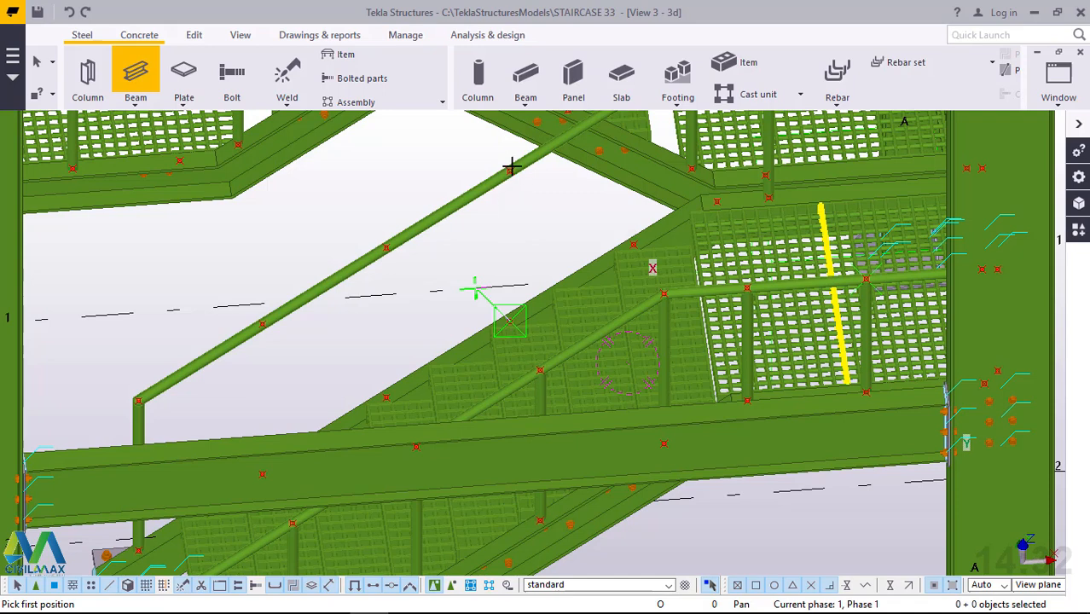
pyautogui.click(385, 395)
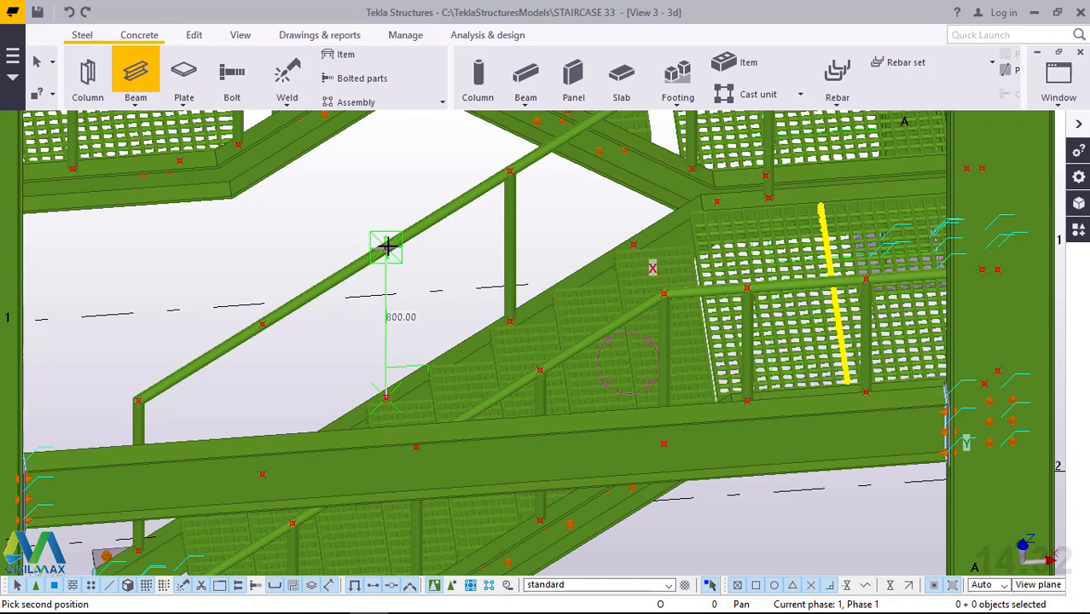
pyautogui.click(261, 476)
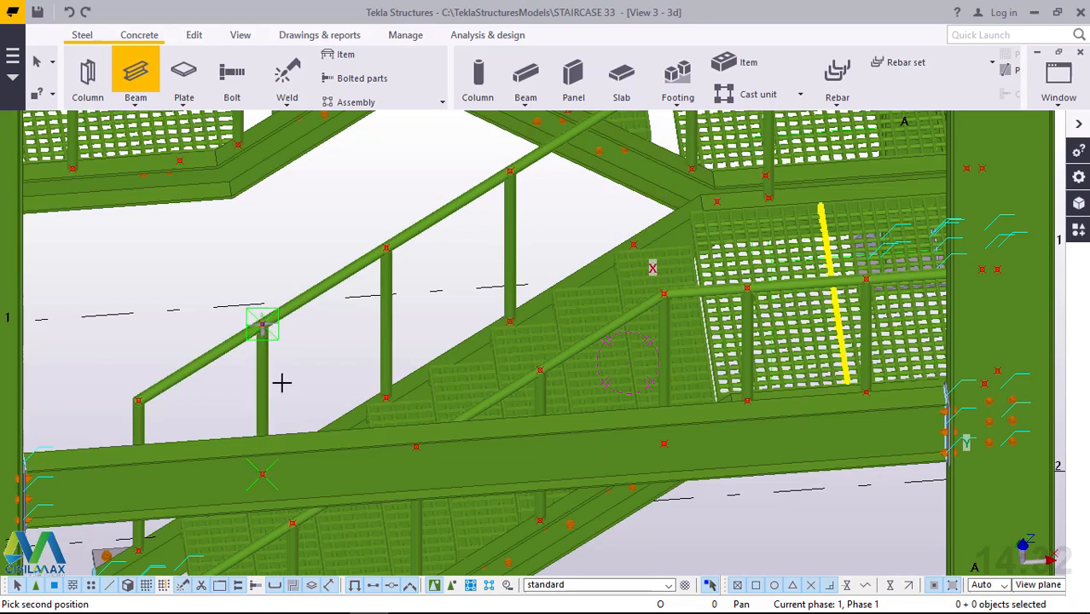
# Add an 800 mm vertical beam post from the opposite stringer's top point to the bend in its handrail.
pyautogui.scroll(-3, 291, 440)
pyautogui.scroll(5, 550, 205)
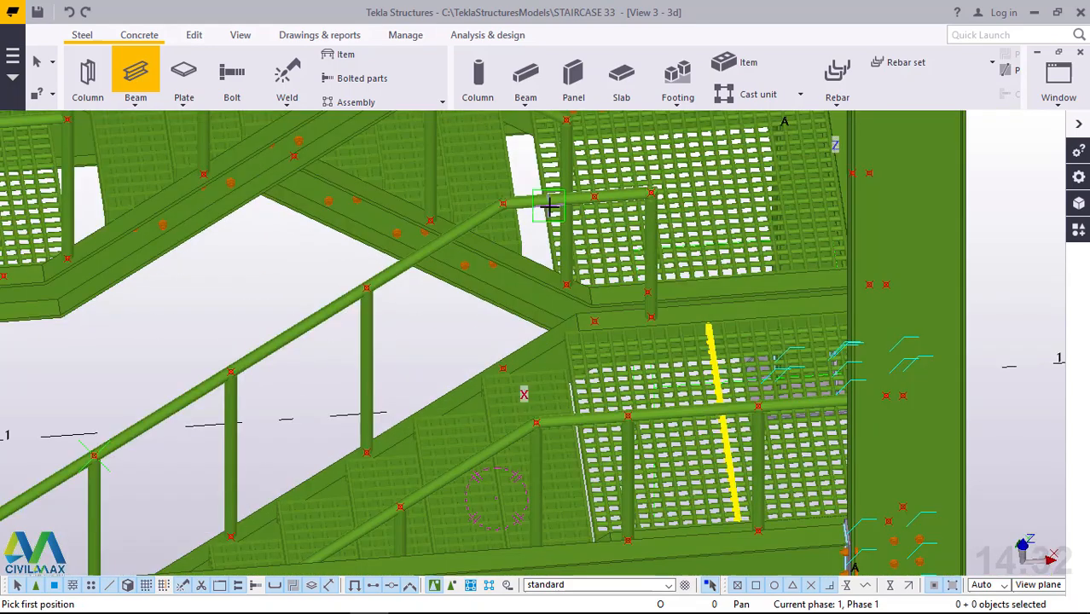
pyautogui.click(488, 422)
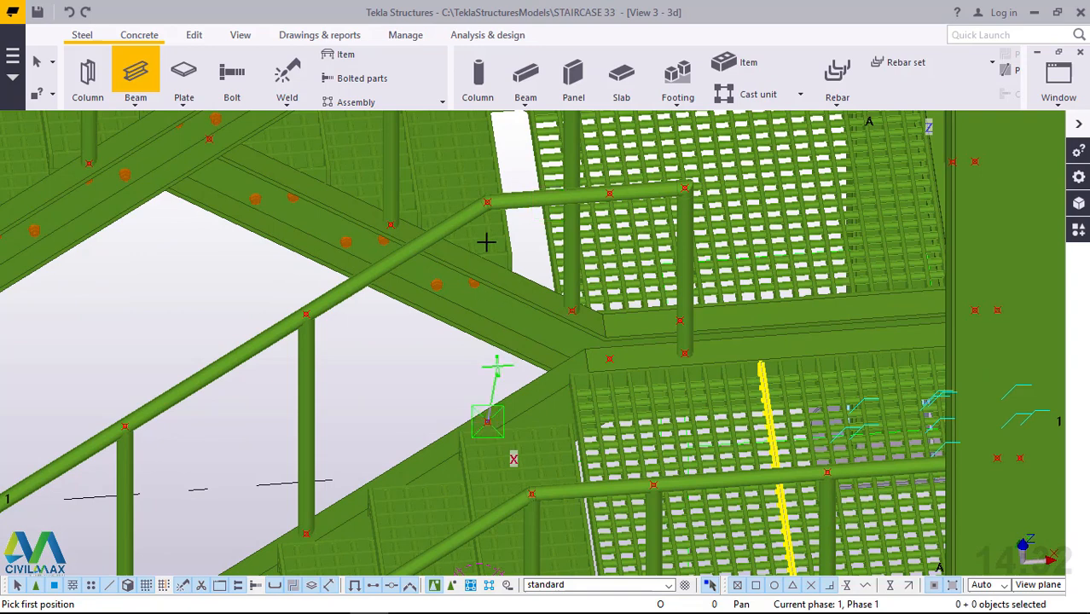
pyautogui.click(486, 205)
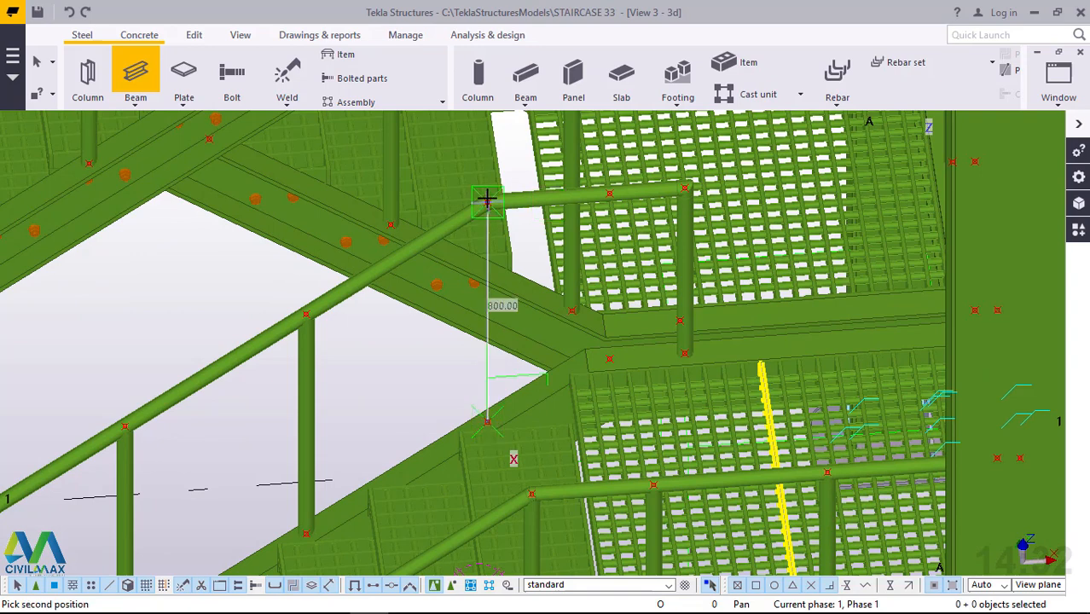
# Add a 603 mm vertical beam post under the short horizontal rail on the landing's inner side, and end the command.
pyautogui.click(615, 361)
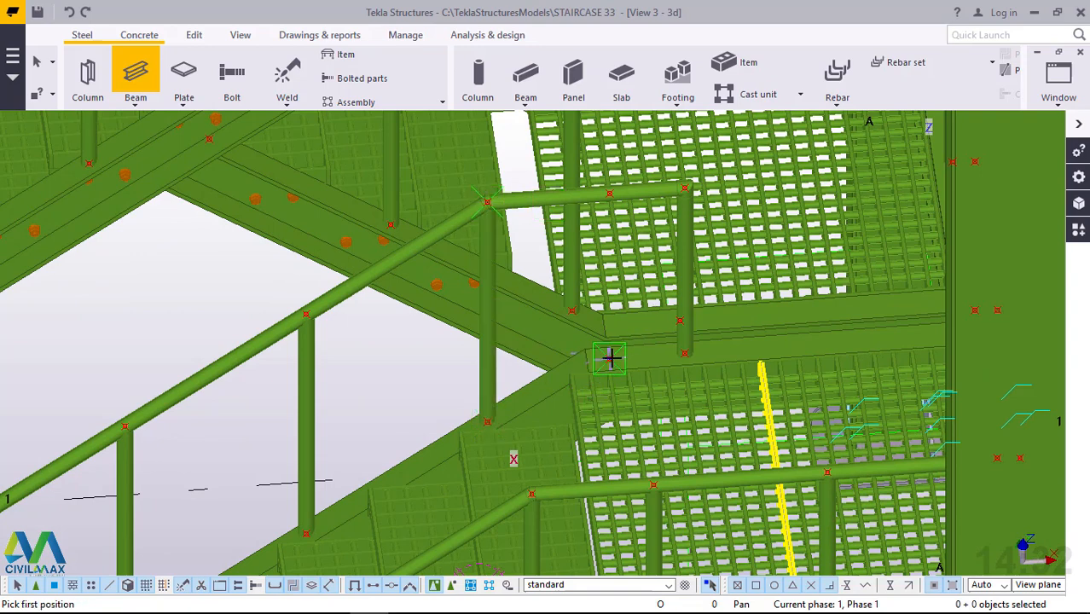
pyautogui.click(610, 358)
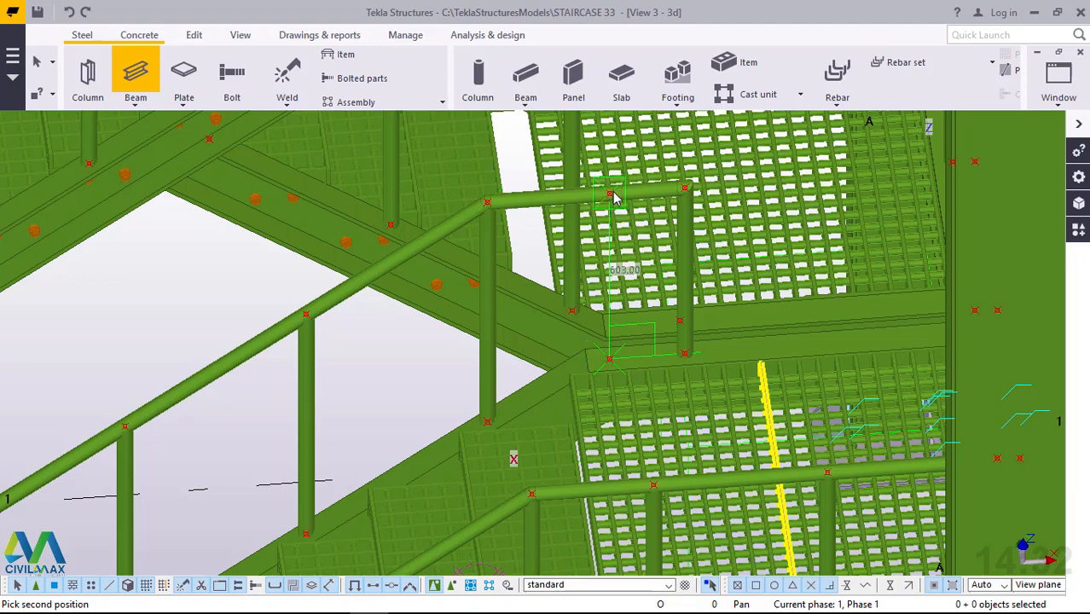
pyautogui.click(626, 201)
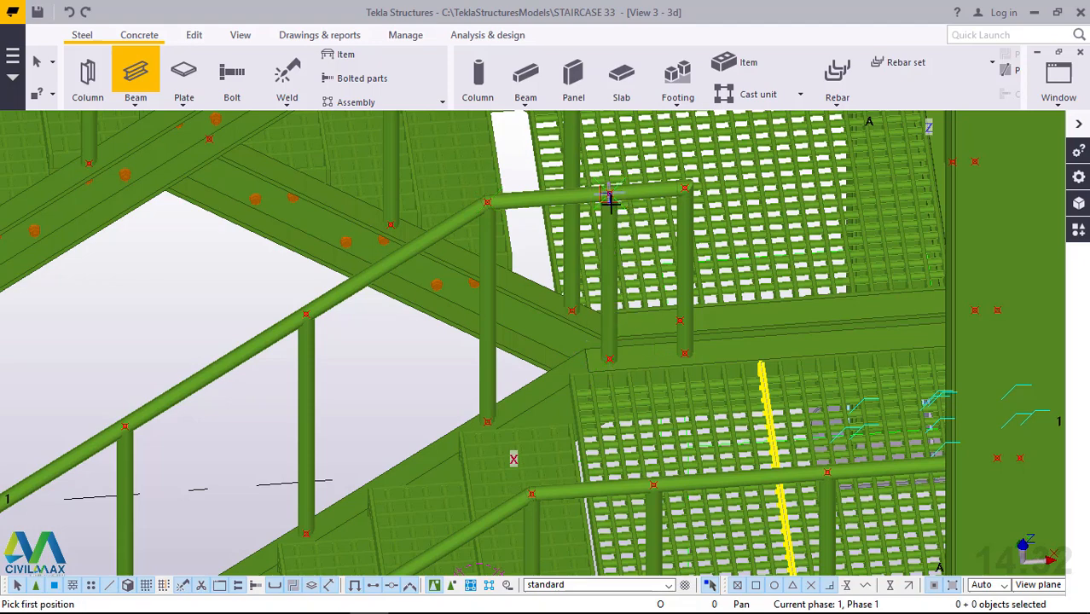
pyautogui.scroll(-4, 611, 203)
pyautogui.rightClick(873, 169)
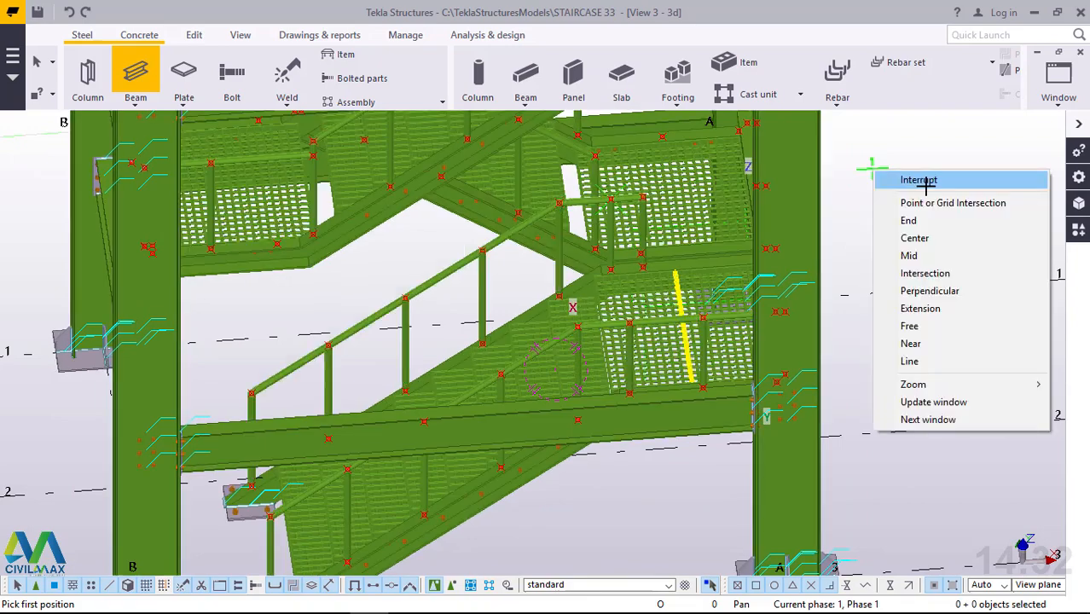
pyautogui.click(923, 183)
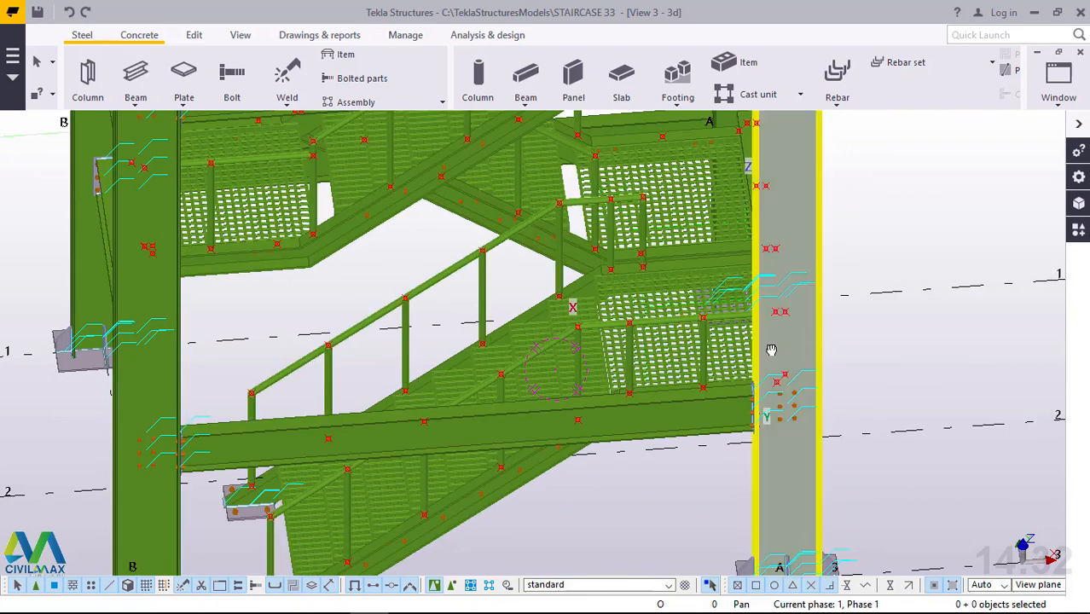
# Add a vertical beam post from the end point of the landing edge beam to the outer corner of the landing handrail, and end the command.
pyautogui.keyDown('ctrl'); pyautogui.moveTo(771, 350); pyautogui.dragTo(651, 298, button='middle'); pyautogui.keyUp('ctrl')
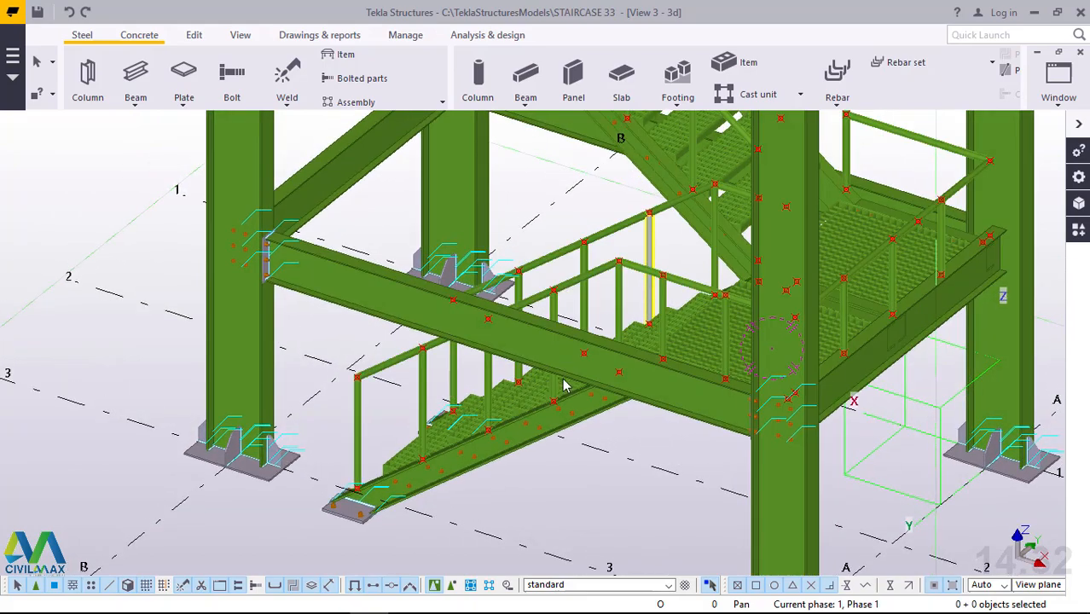
pyautogui.scroll(-5, 562, 385)
pyautogui.scroll(10, 783, 277)
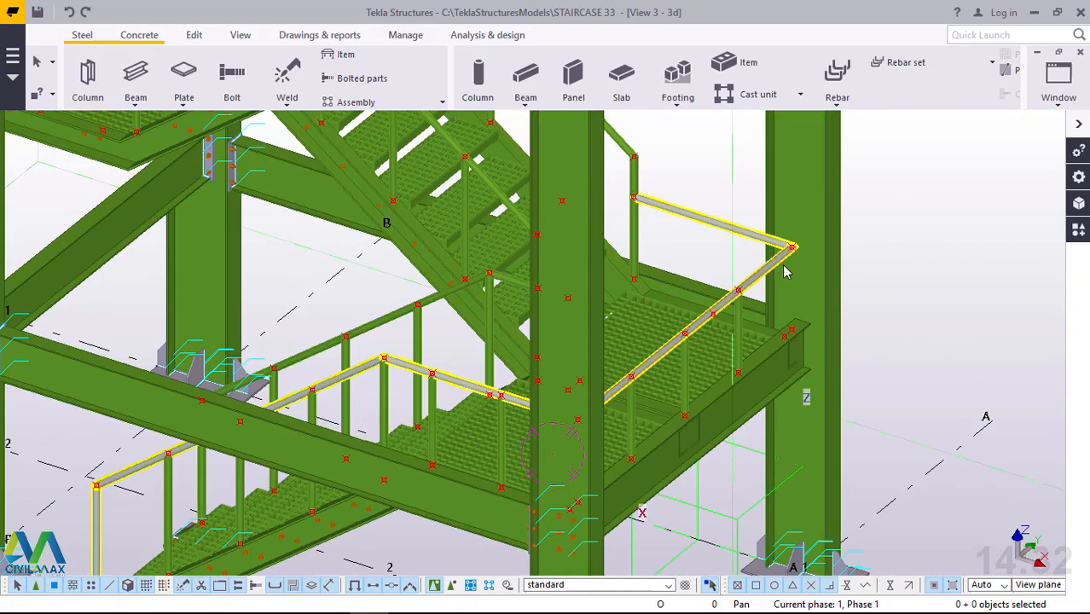
pyautogui.scroll(1, 791, 265)
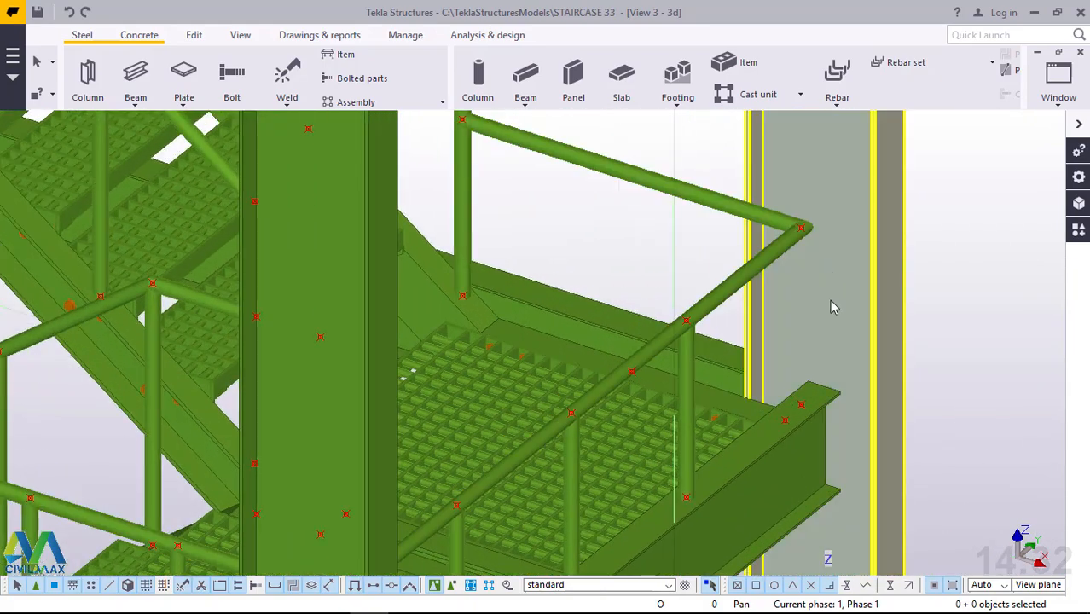
pyautogui.click(132, 105)
pyautogui.click(143, 129)
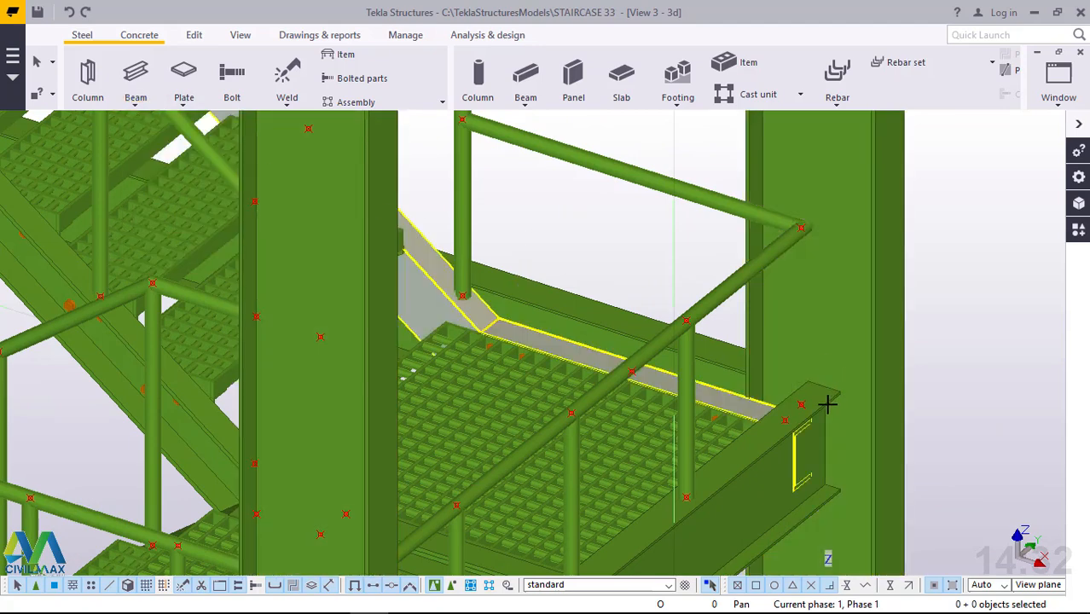
pyautogui.click(802, 405)
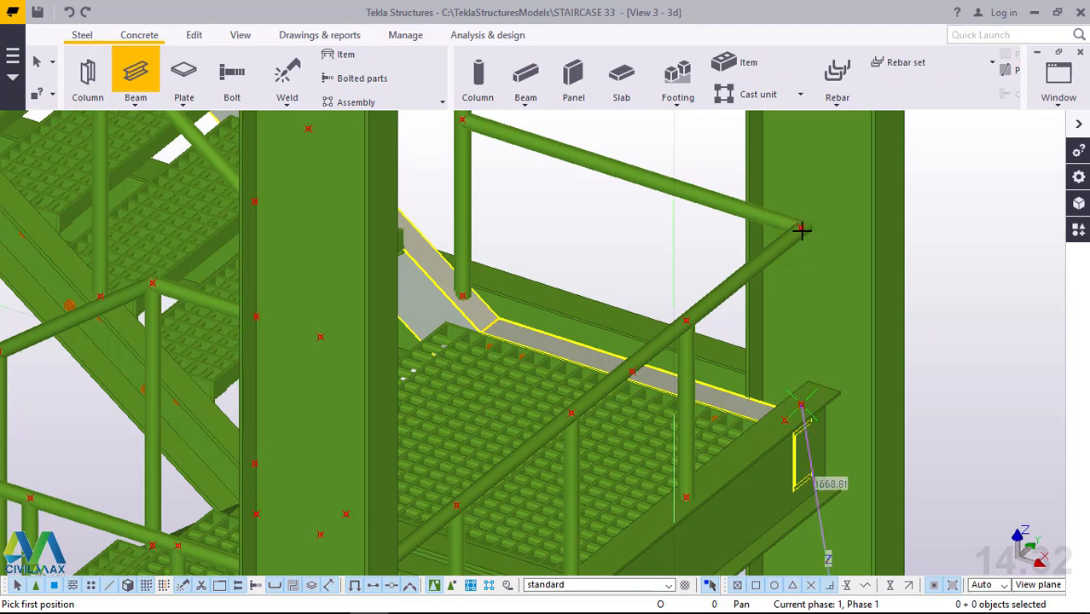
pyautogui.click(802, 227)
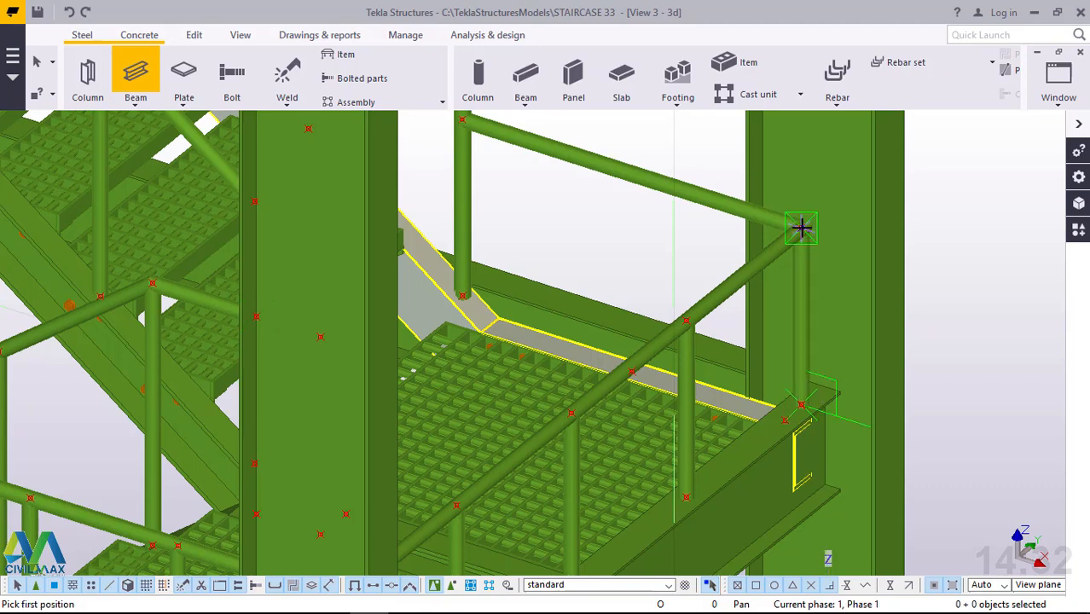
pyautogui.rightClick(681, 157)
pyautogui.click(732, 165)
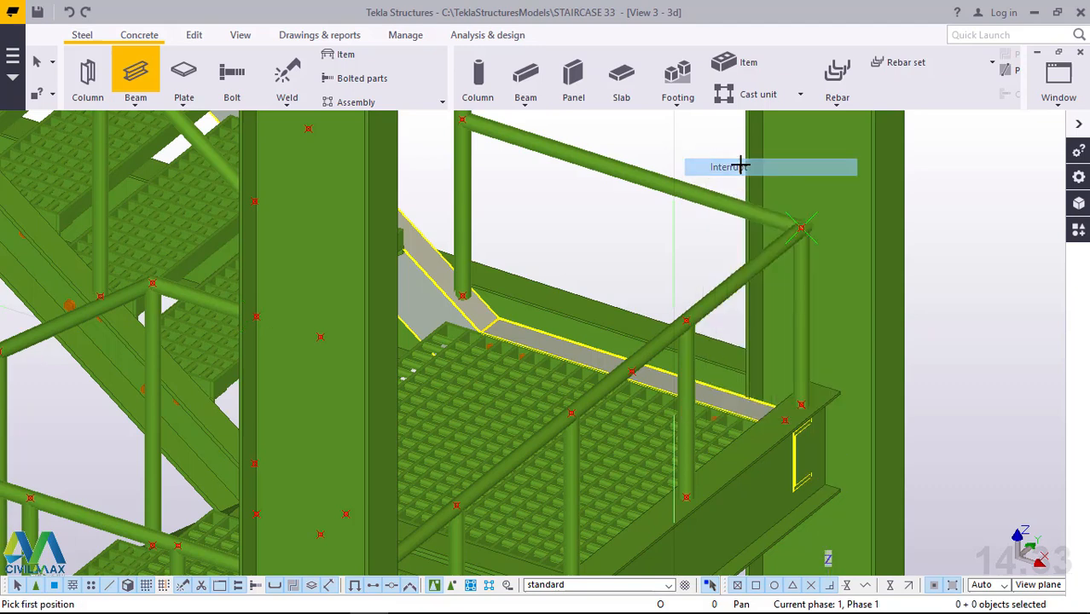
# Copy the rail point above the front landing post, using the post's base point as origin and the point on the landing's rear beam as destination.
pyautogui.scroll(-2, 738, 167)
pyautogui.scroll(-1, 740, 169)
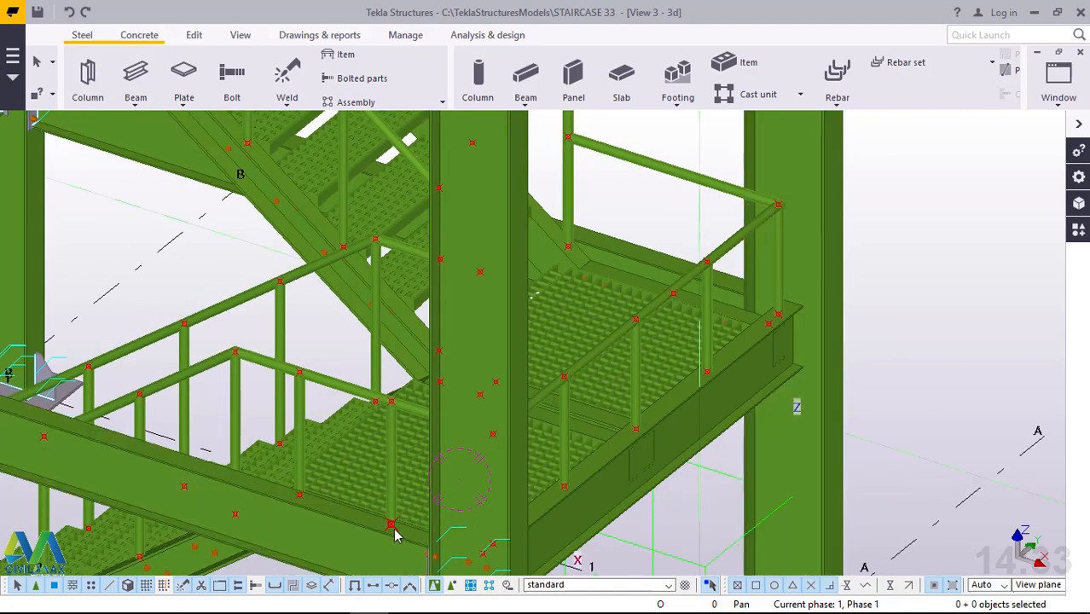
pyautogui.scroll(1, 393, 529)
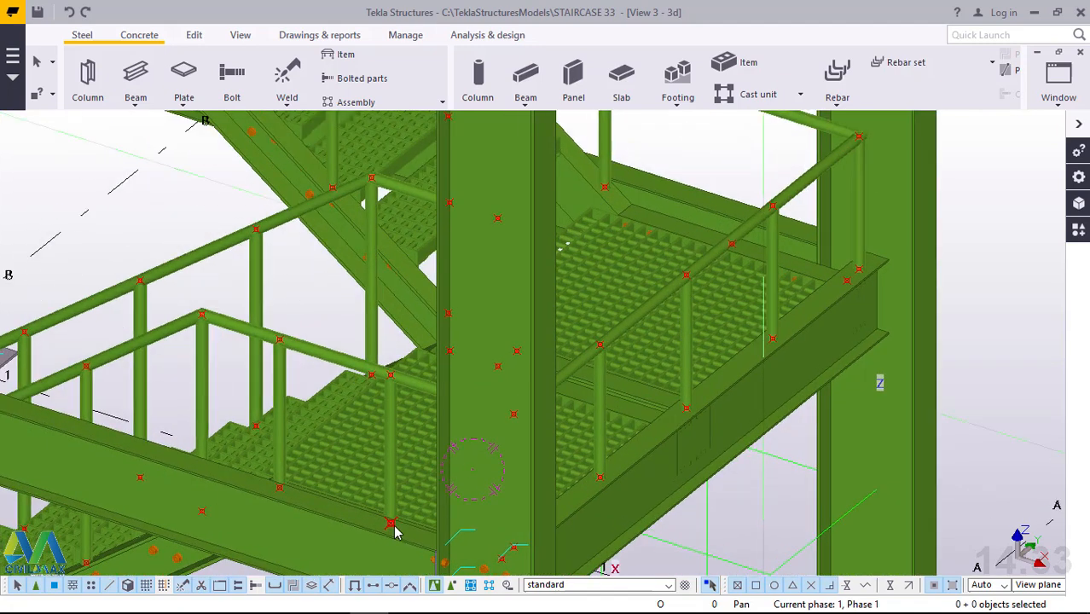
pyautogui.click(390, 376)
pyautogui.rightClick(391, 376)
pyautogui.click(426, 136)
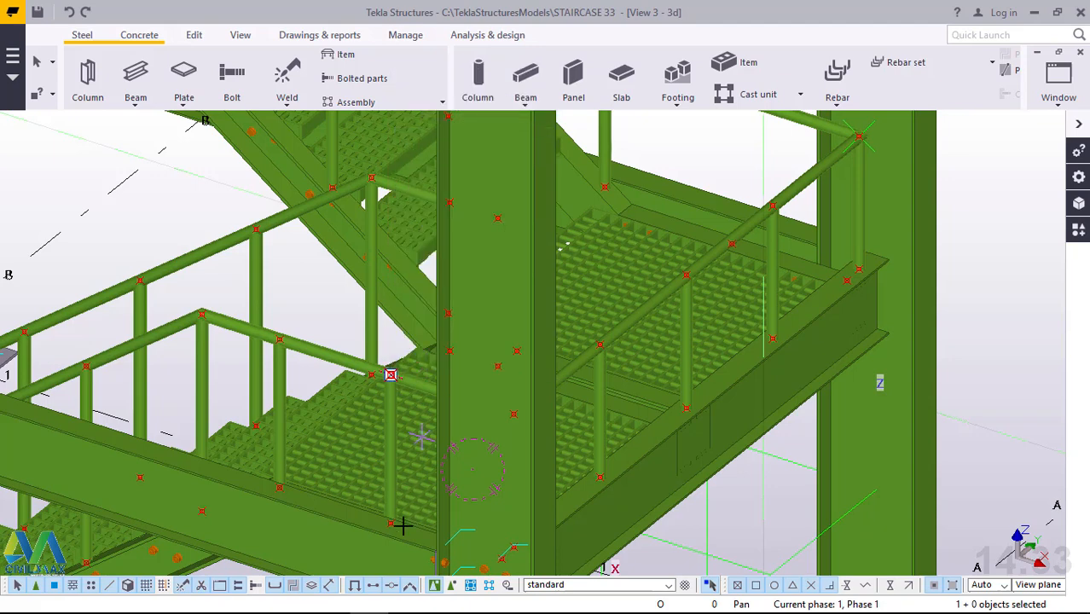
pyautogui.scroll(4, 394, 527)
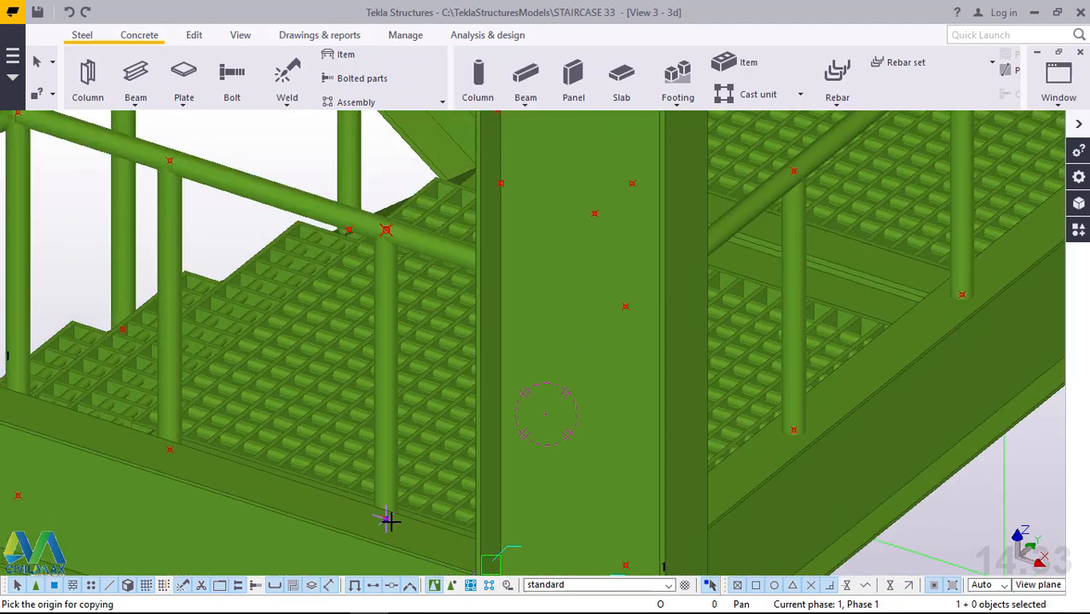
pyautogui.click(465, 528)
pyautogui.scroll(-3, 478, 524)
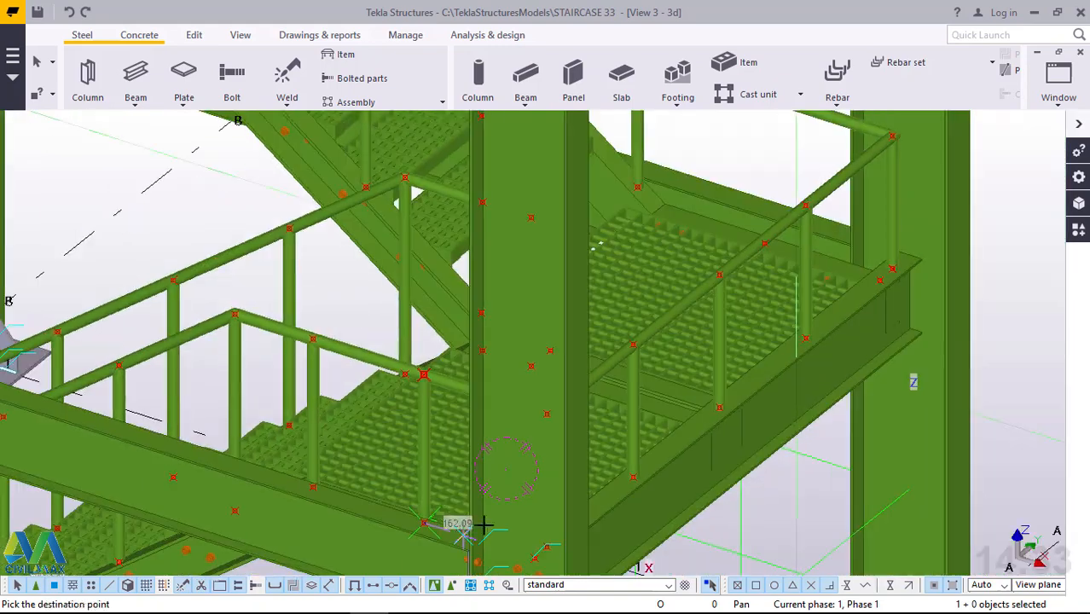
pyautogui.scroll(2, 793, 223)
pyautogui.scroll(1, 795, 196)
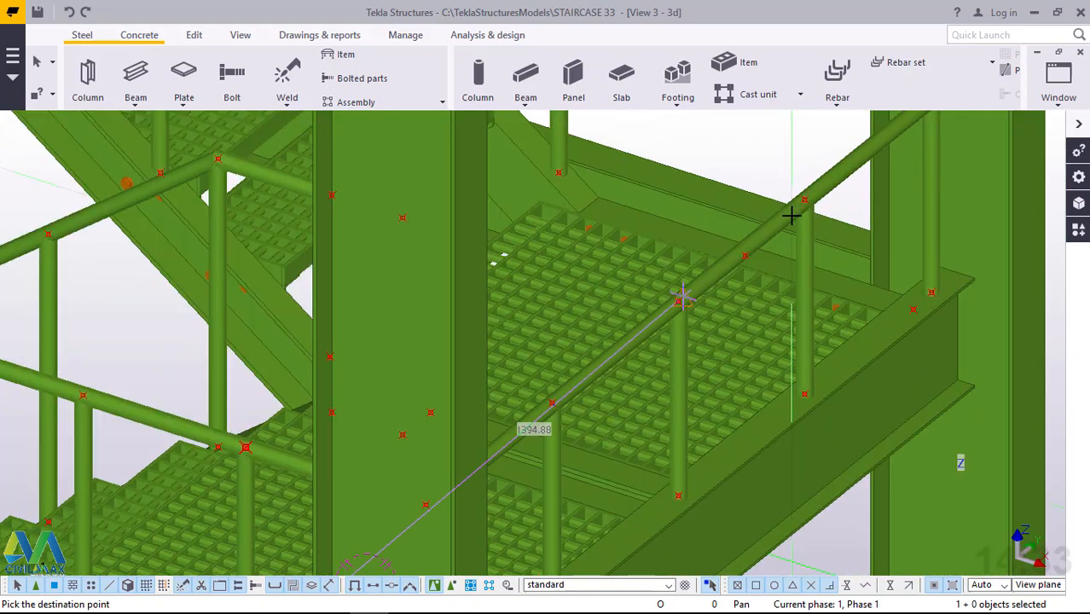
pyautogui.scroll(2, 764, 263)
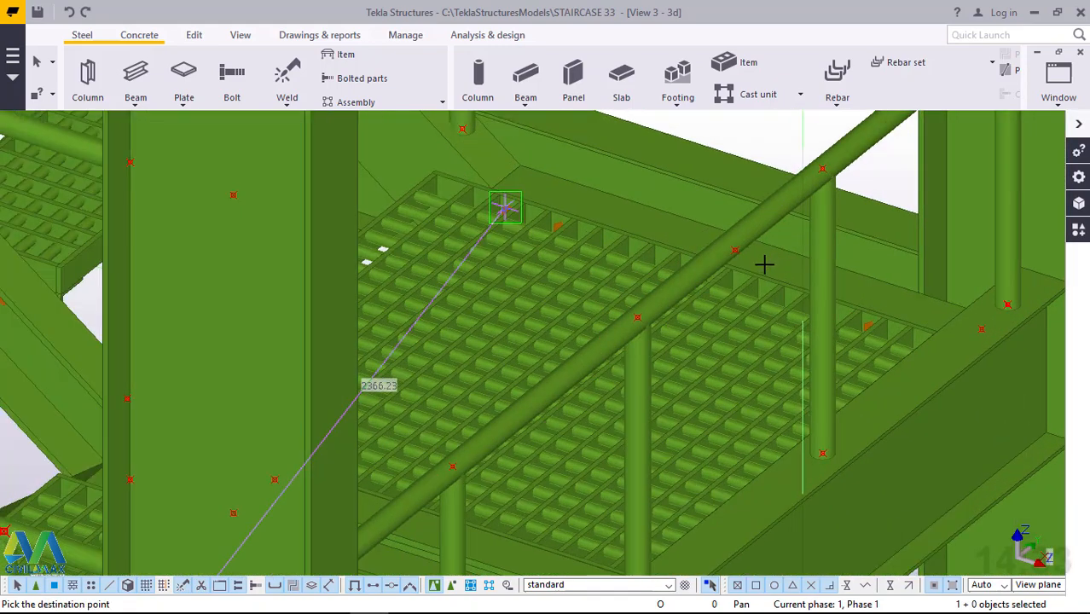
pyautogui.keyDown('ctrl'); pyautogui.moveTo(764, 264); pyautogui.dragTo(742, 240, button='middle'); pyautogui.keyUp('ctrl')
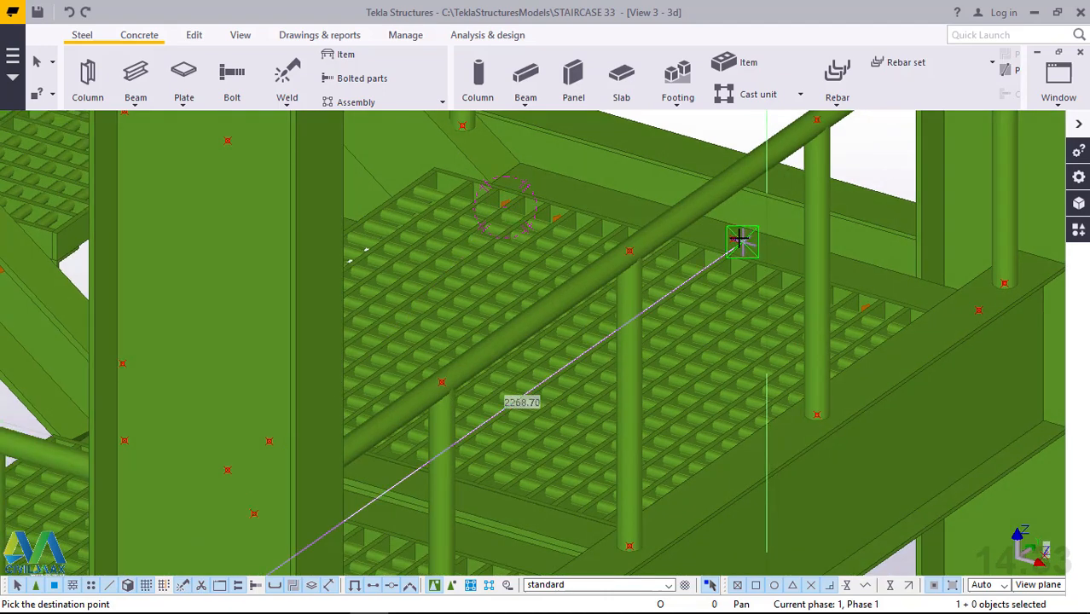
pyautogui.scroll(3, 741, 239)
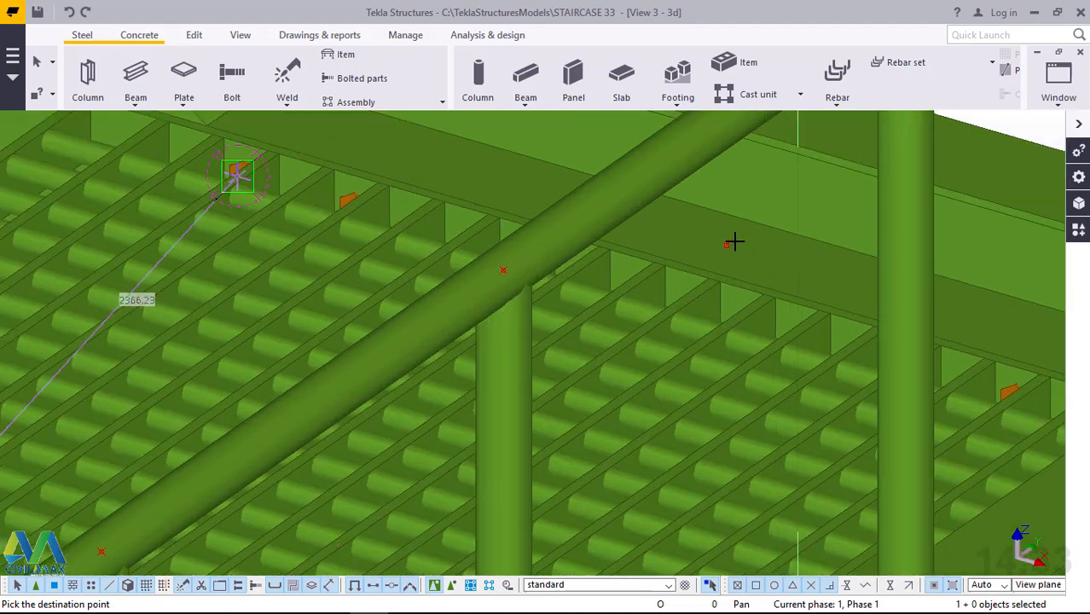
pyautogui.click(728, 243)
pyautogui.rightClick(739, 226)
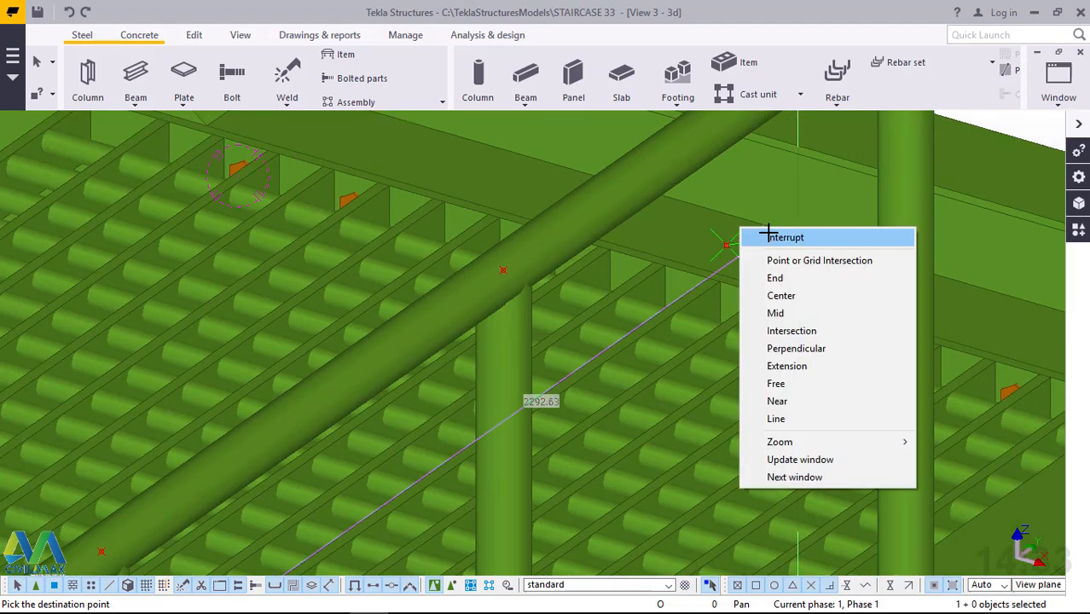
pyautogui.click(767, 235)
pyautogui.scroll(-5, 695, 465)
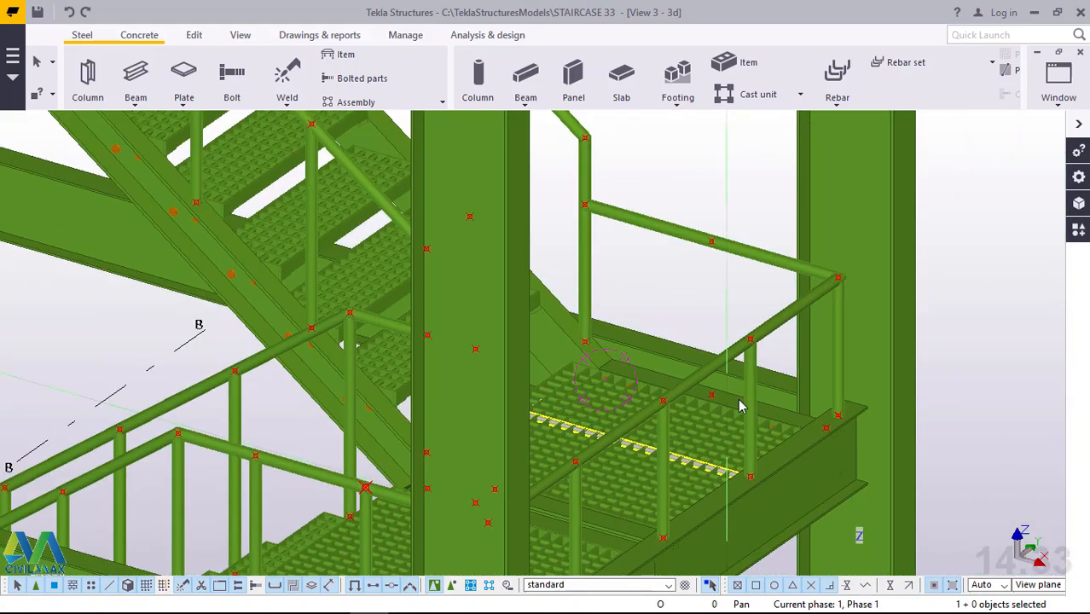
# Add a 603 mm vertical beam post from the rear landing beam's point to the copied point on the handrail, and end the command.
pyautogui.scroll(4, 718, 245)
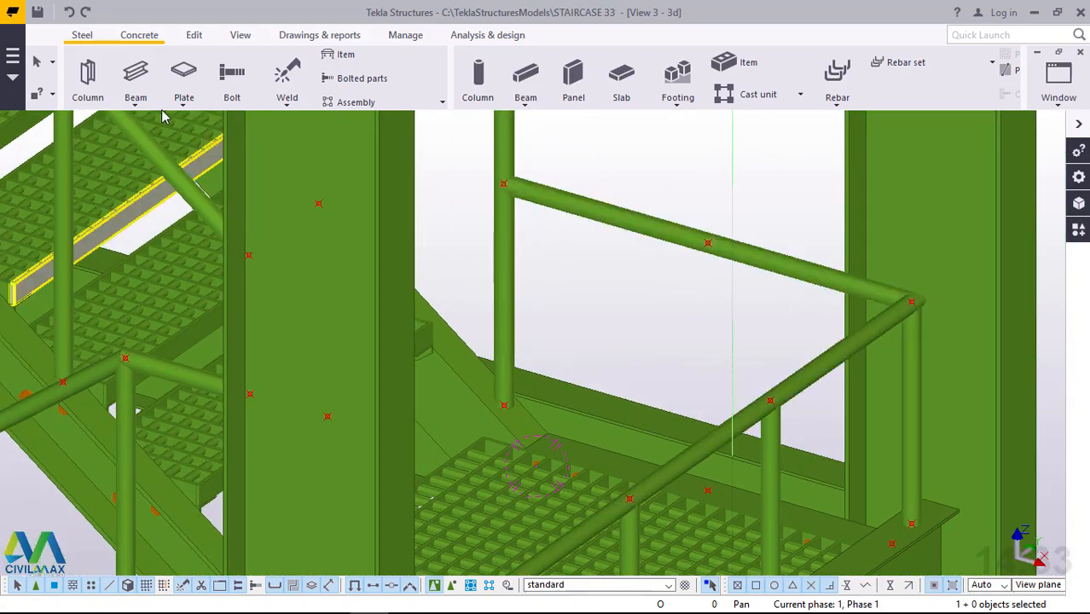
pyautogui.click(136, 101)
pyautogui.click(150, 131)
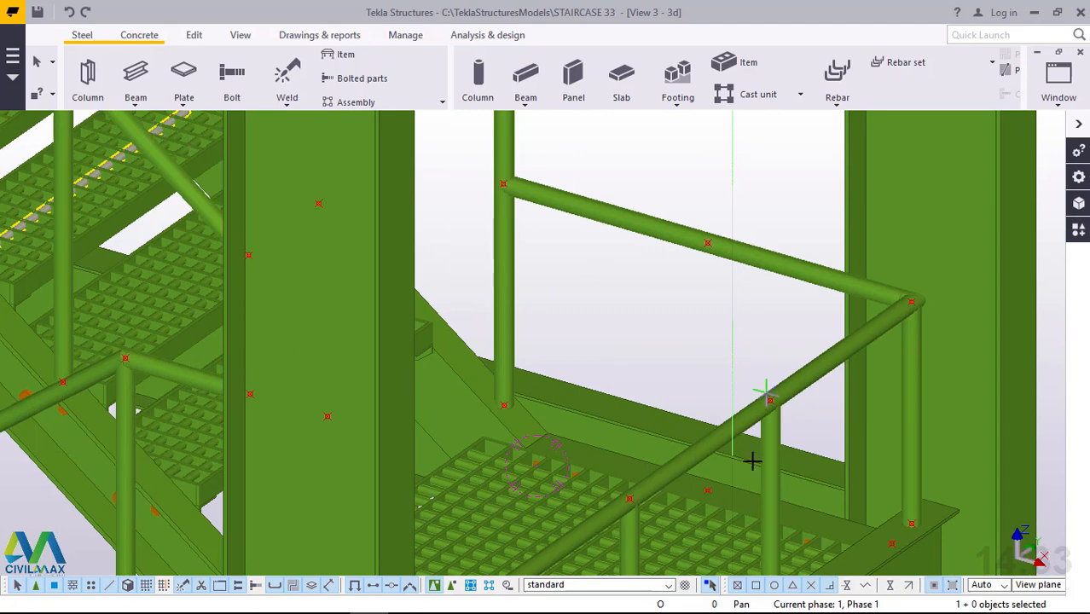
pyautogui.click(707, 491)
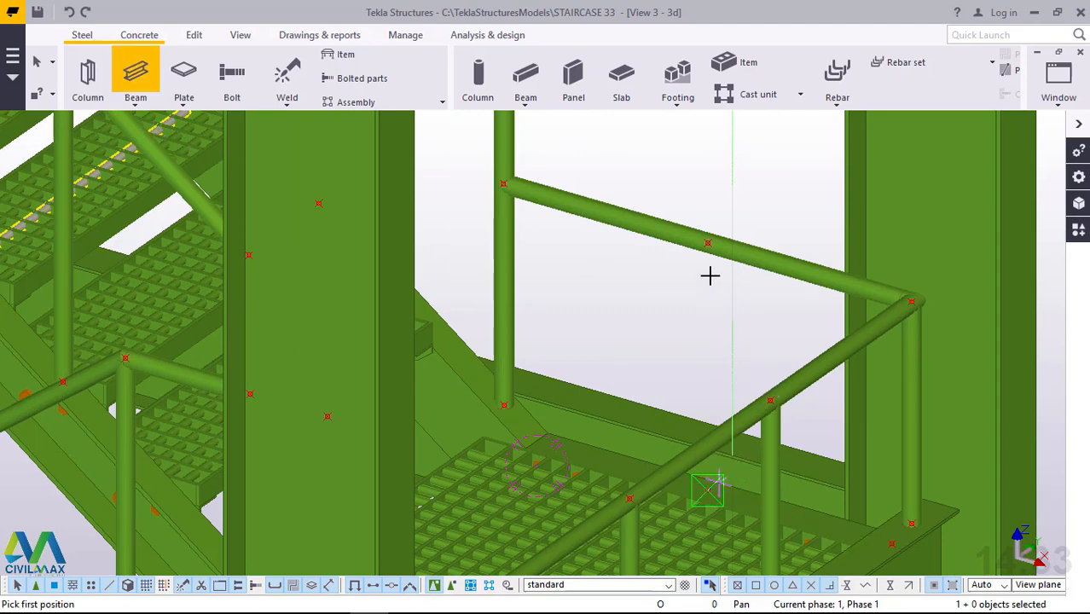
pyautogui.click(737, 221)
pyautogui.rightClick(738, 201)
pyautogui.click(778, 212)
# Examine the posts and handrails around the landing and along the lower flight from several angles.
pyautogui.scroll(-8, 725, 281)
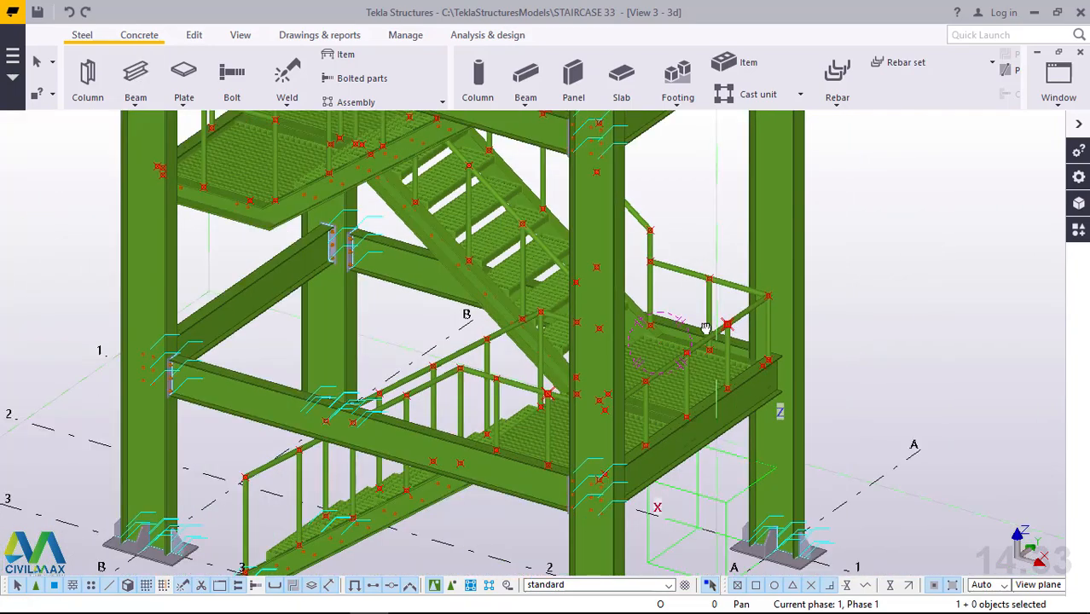
pyautogui.keyDown('ctrl'); pyautogui.moveTo(706, 328); pyautogui.dragTo(684, 333, button='middle'); pyautogui.keyUp('ctrl')
pyautogui.scroll(3, 616, 310)
pyautogui.scroll(4, 616, 310)
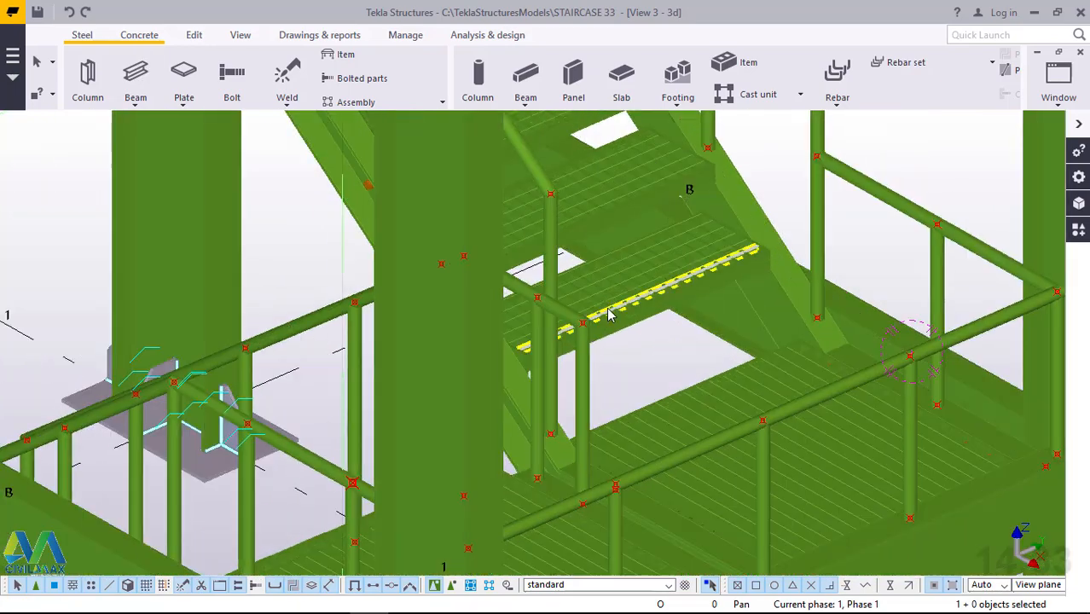
pyautogui.keyDown('ctrl'); pyautogui.moveTo(631, 348); pyautogui.dragTo(707, 350, button='middle'); pyautogui.keyUp('ctrl')
pyautogui.scroll(-1, 736, 345)
pyautogui.scroll(-3, 736, 345)
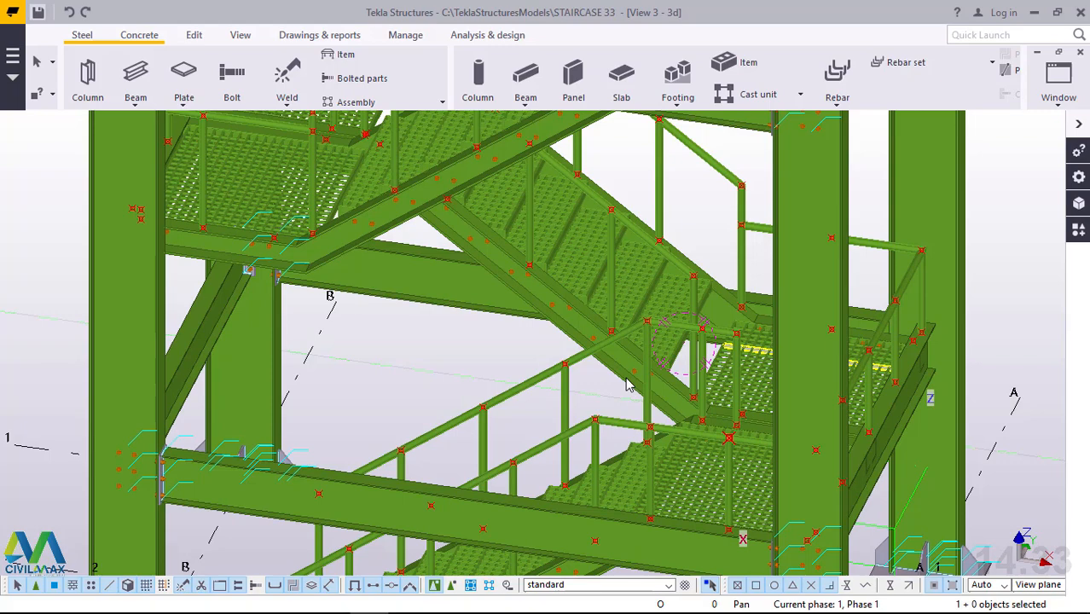
pyautogui.scroll(-5, 627, 386)
pyautogui.scroll(2, 577, 335)
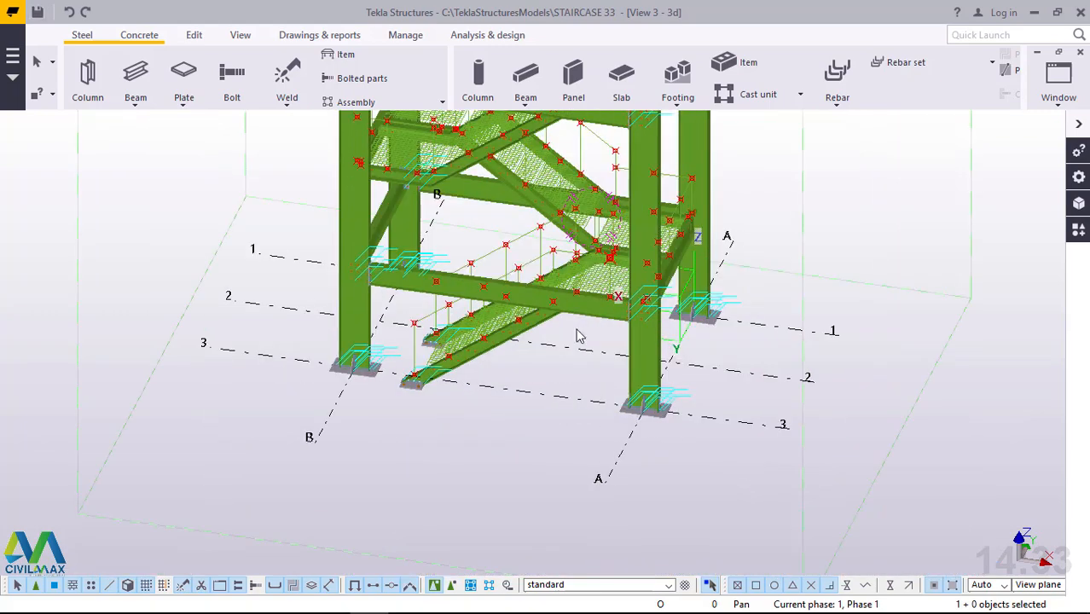
pyautogui.scroll(5, 457, 303)
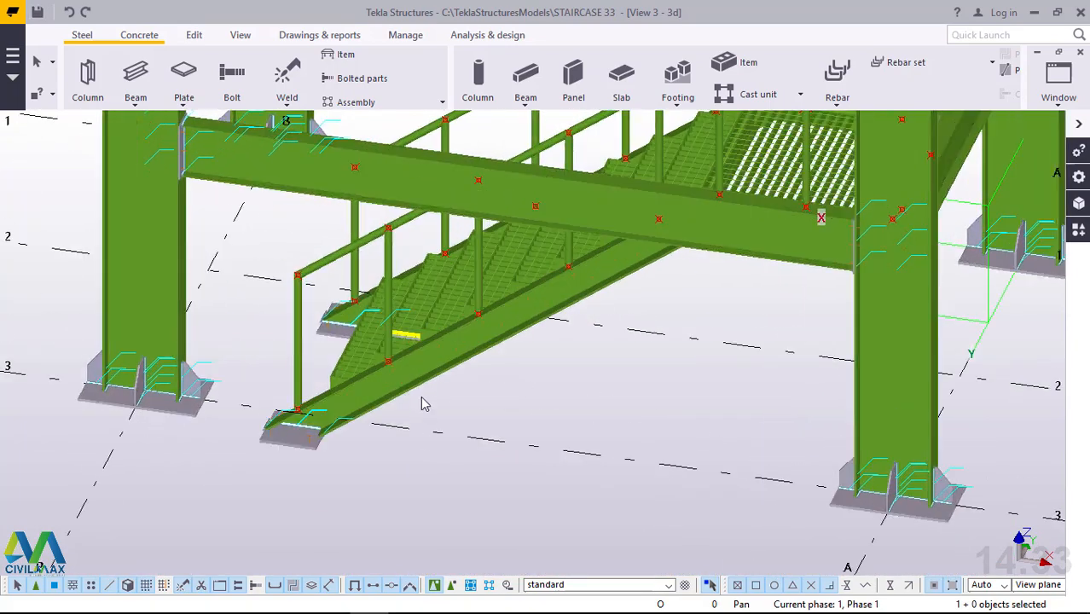
pyautogui.scroll(-2, 435, 450)
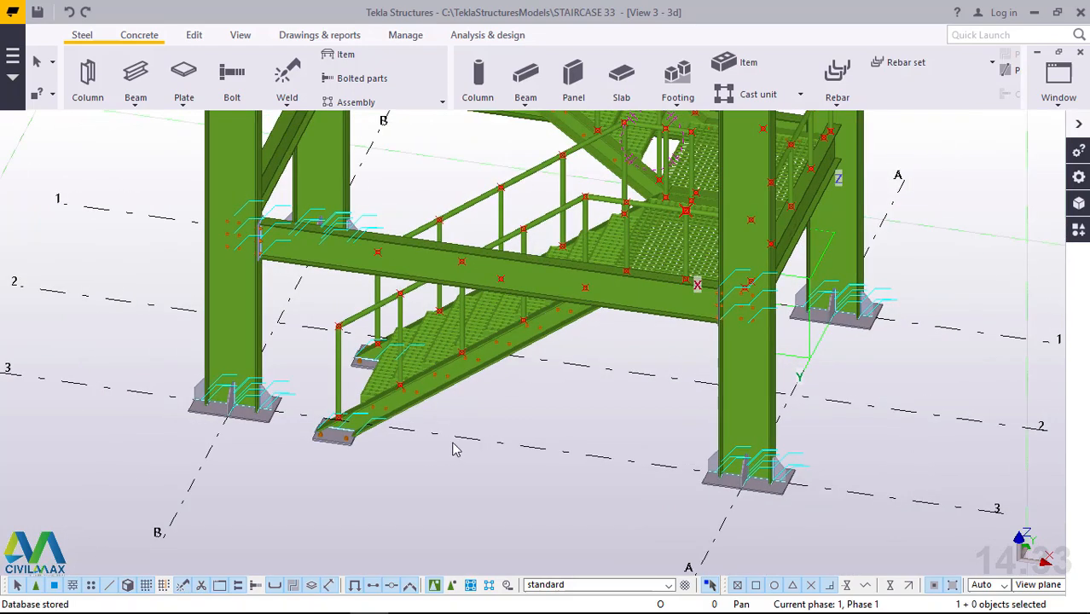
pyautogui.scroll(5, 332, 400)
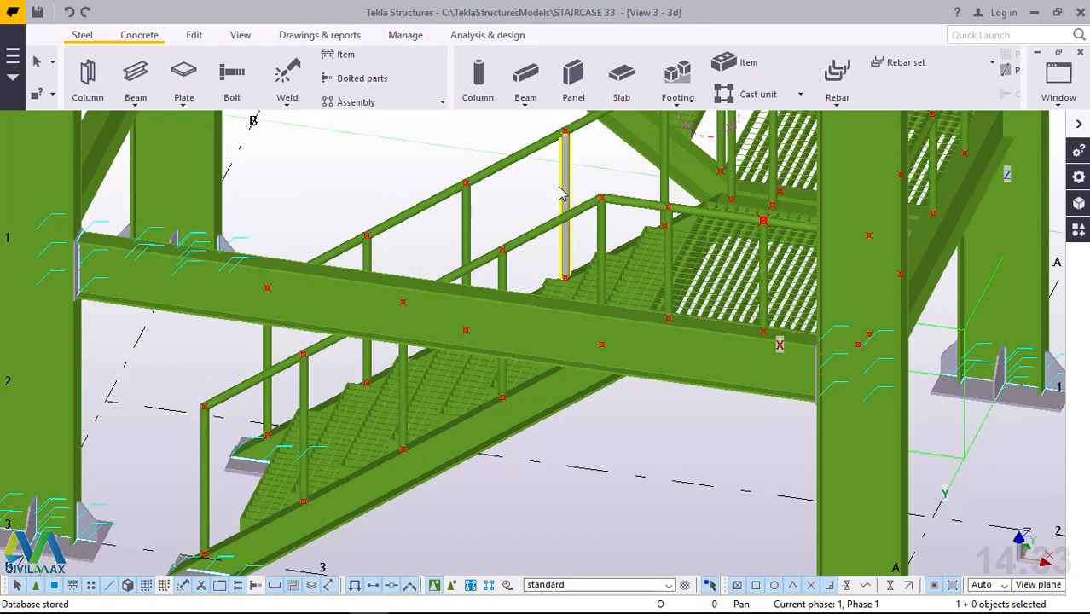
pyautogui.scroll(-3, 333, 401)
pyautogui.scroll(3, 246, 439)
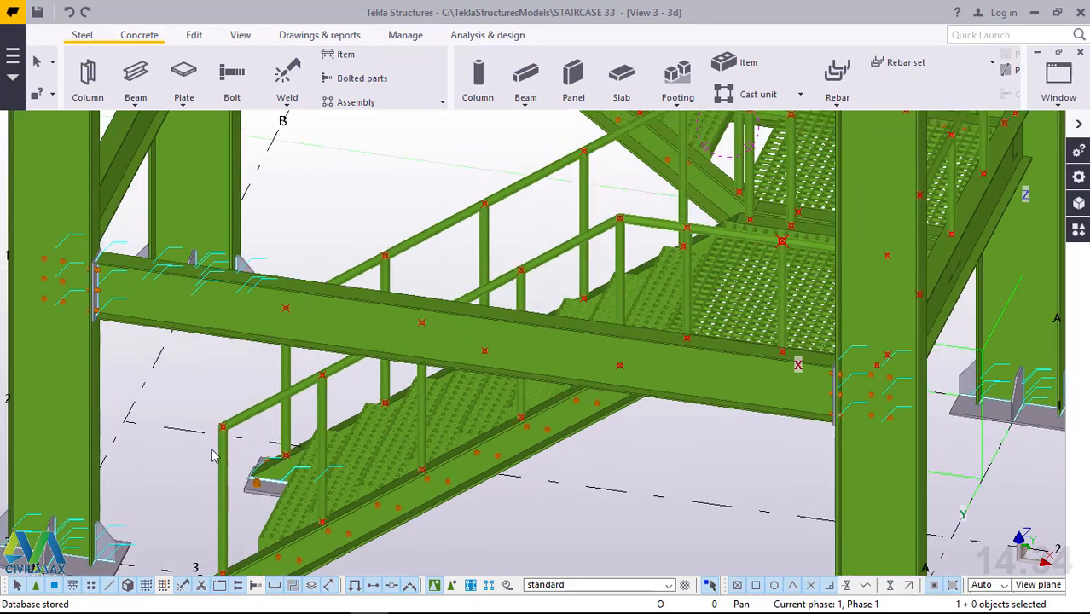
# Start a polybeam at the lower end point of the lower flight's handrail, above the first post.
pyautogui.scroll(2, 273, 428)
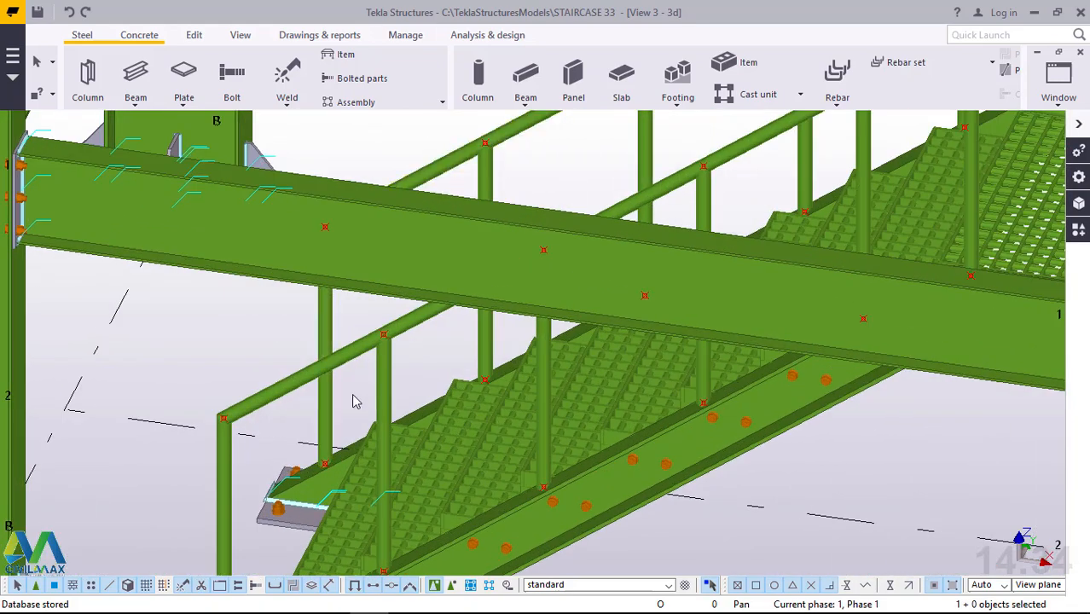
pyautogui.click(137, 108)
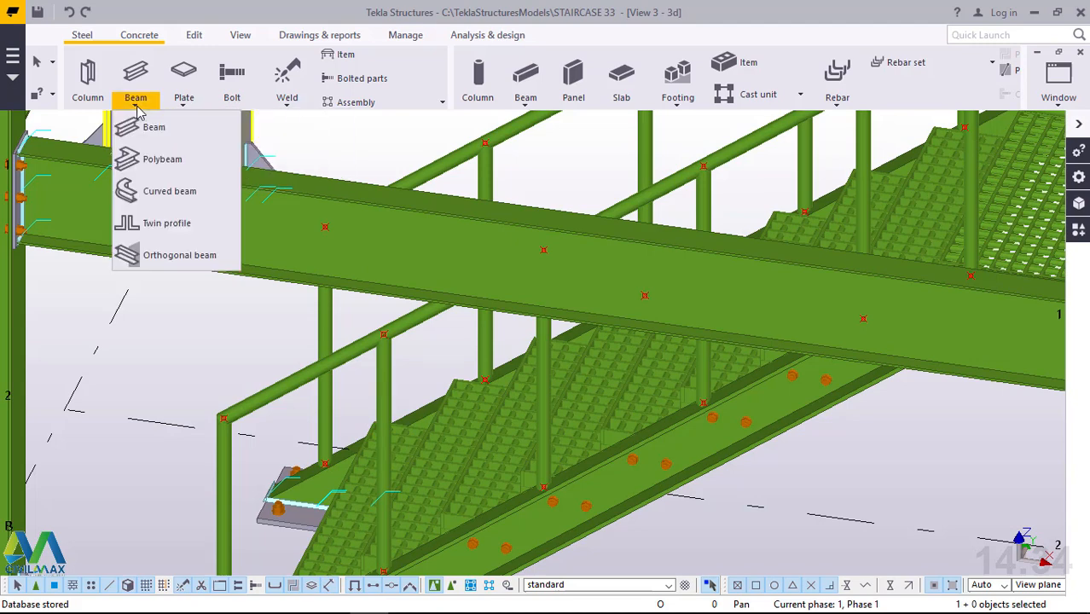
pyautogui.click(154, 160)
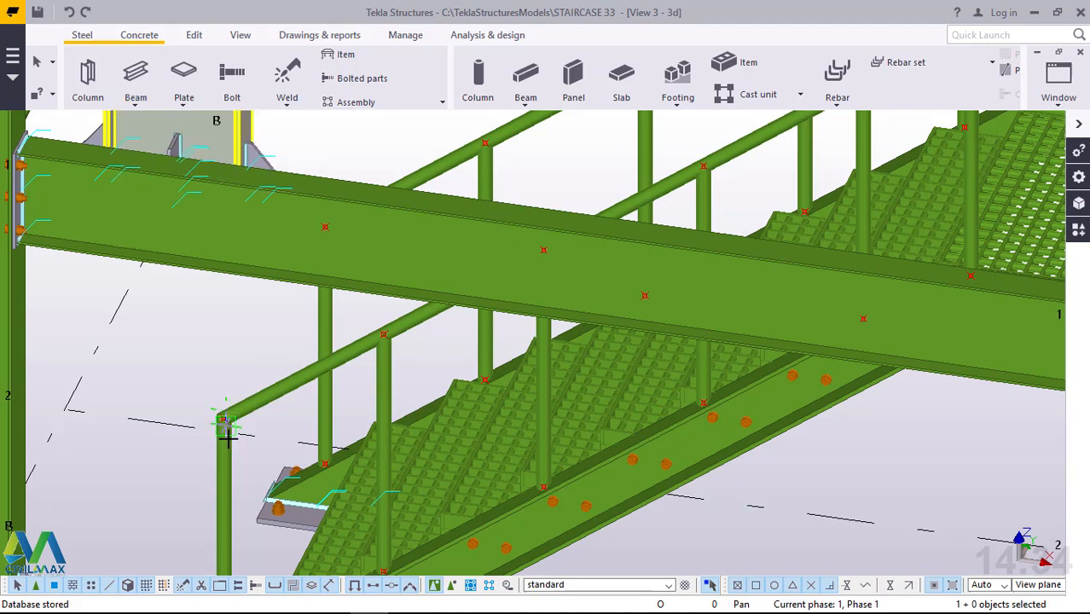
pyautogui.scroll(4, 232, 416)
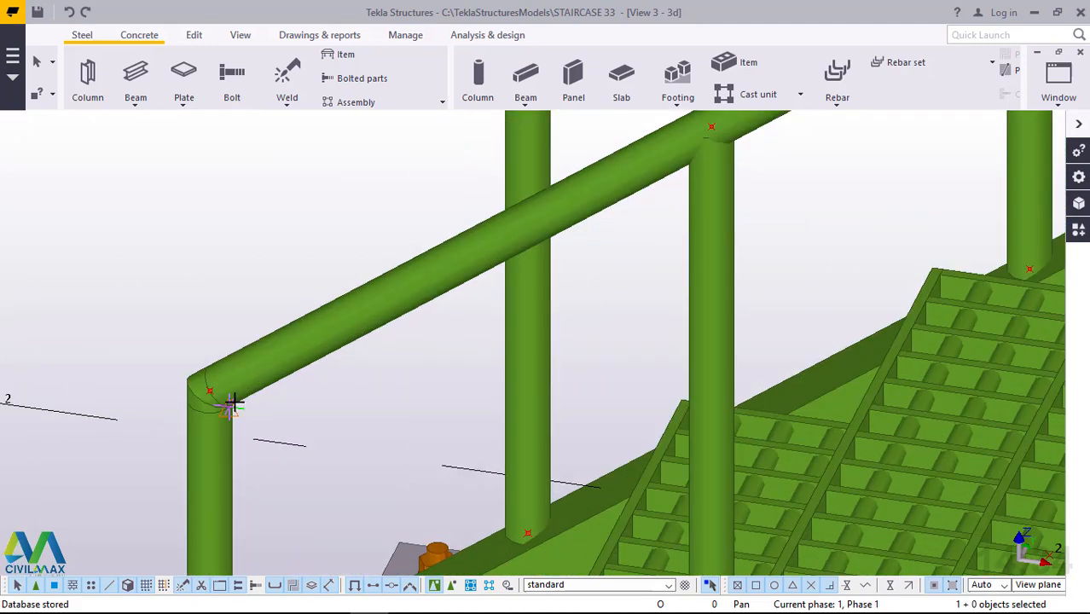
pyautogui.scroll(2, 232, 403)
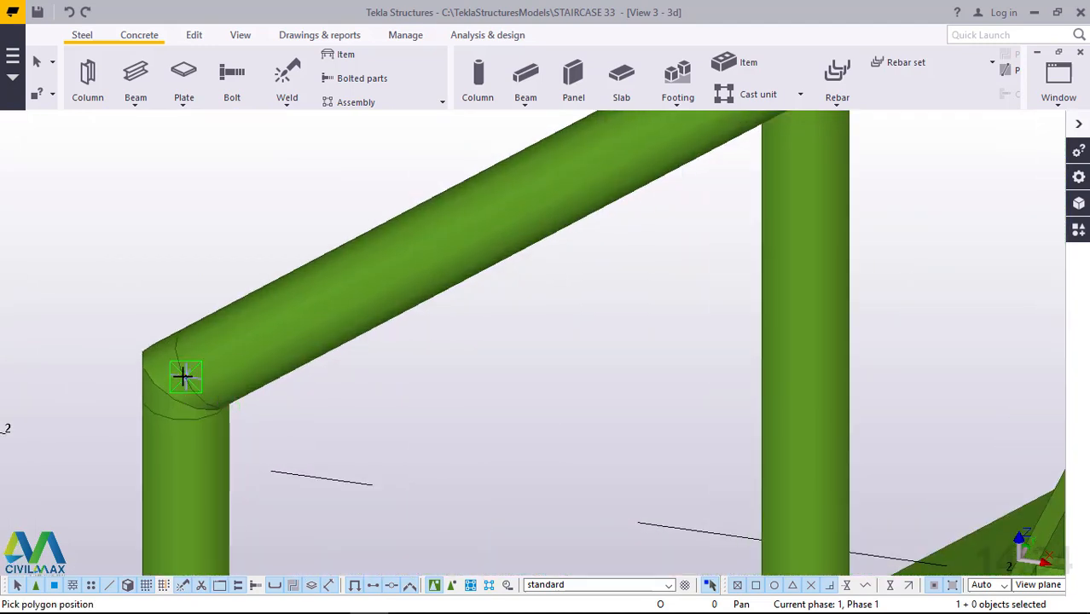
pyautogui.click(217, 386)
# Continue the polybeam along the flight handrail to its upper bend, and on to the front corner of the landing handrail.
pyautogui.scroll(-3, 239, 439)
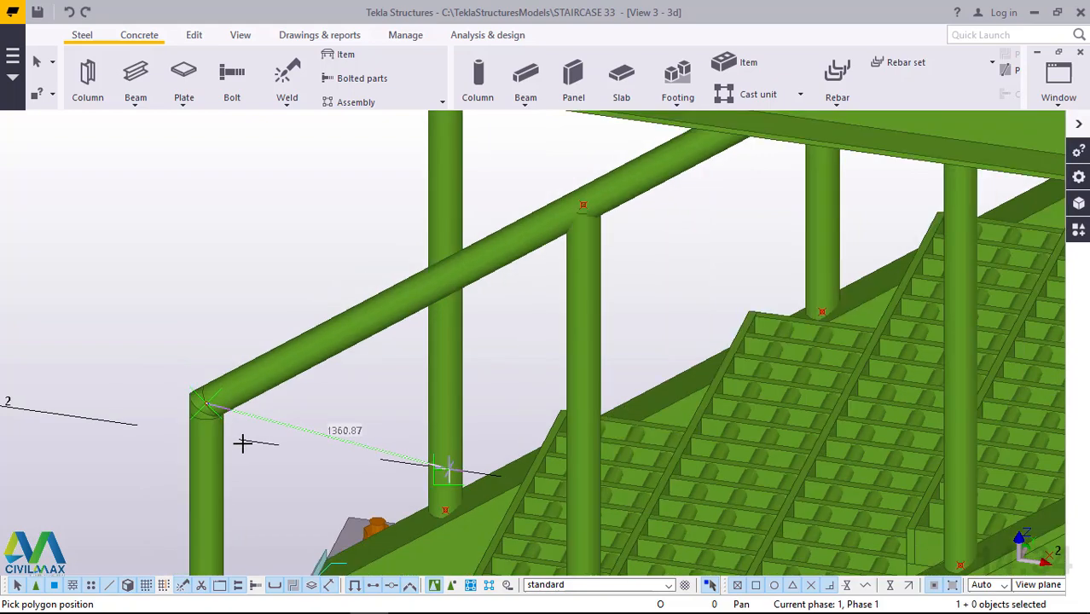
pyautogui.scroll(-6, 244, 444)
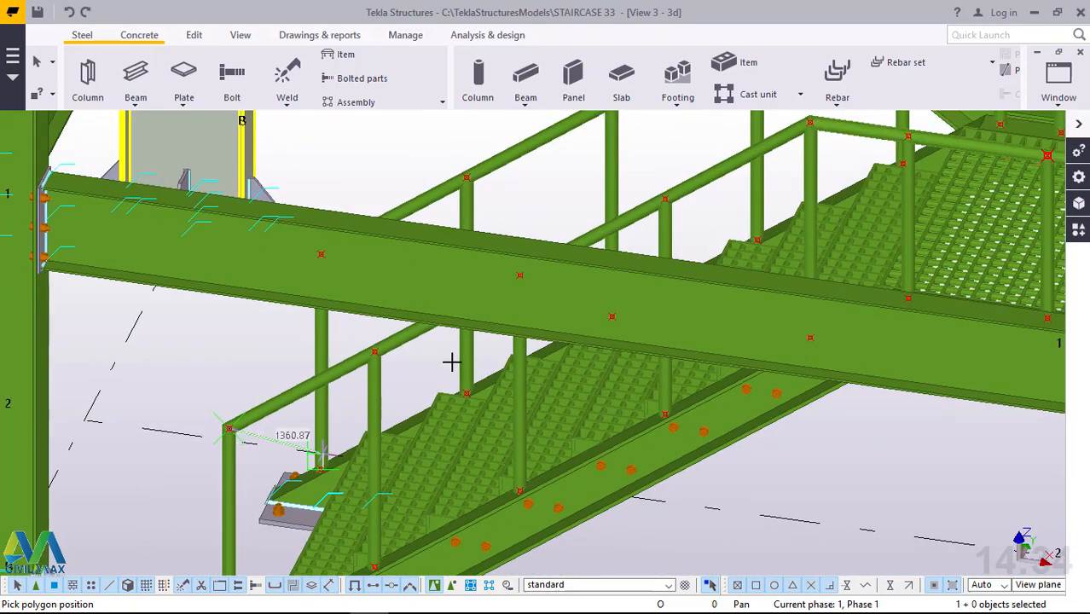
pyautogui.scroll(5, 783, 185)
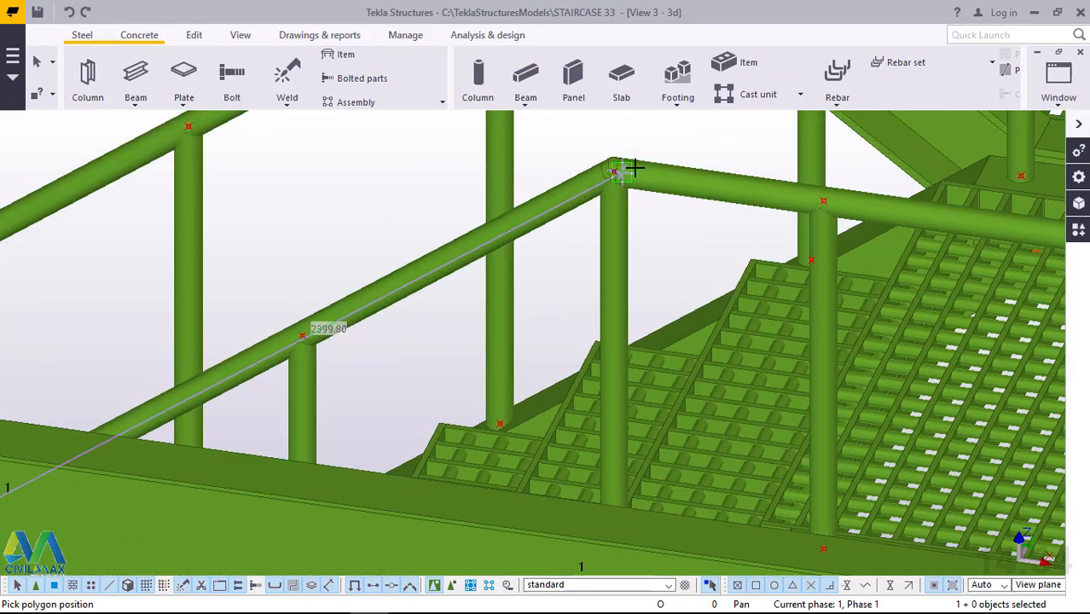
pyautogui.scroll(3, 589, 158)
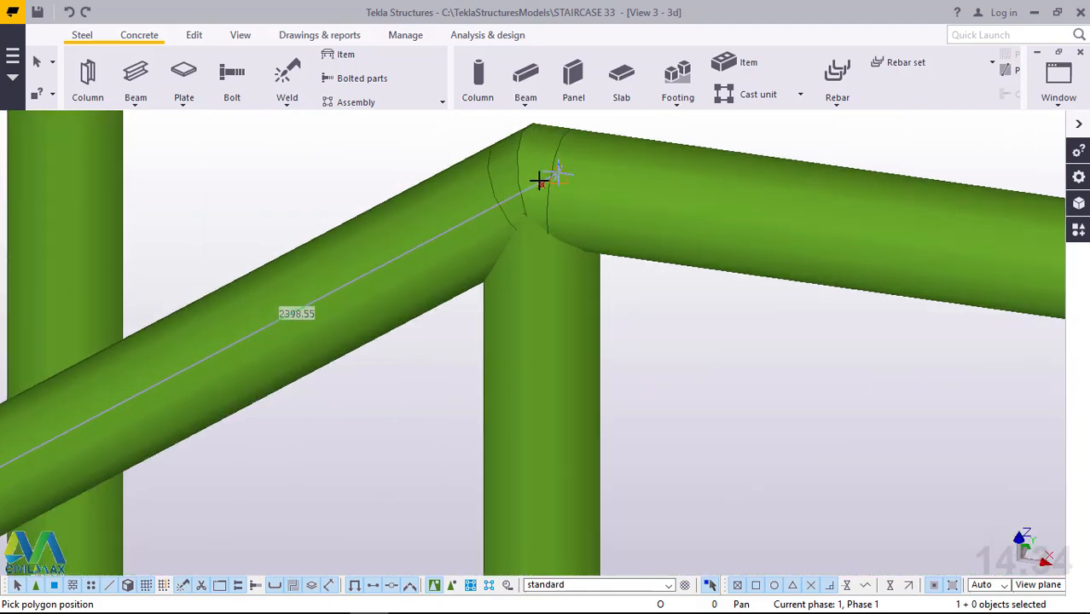
pyautogui.click(539, 183)
pyautogui.scroll(-4, 365, 334)
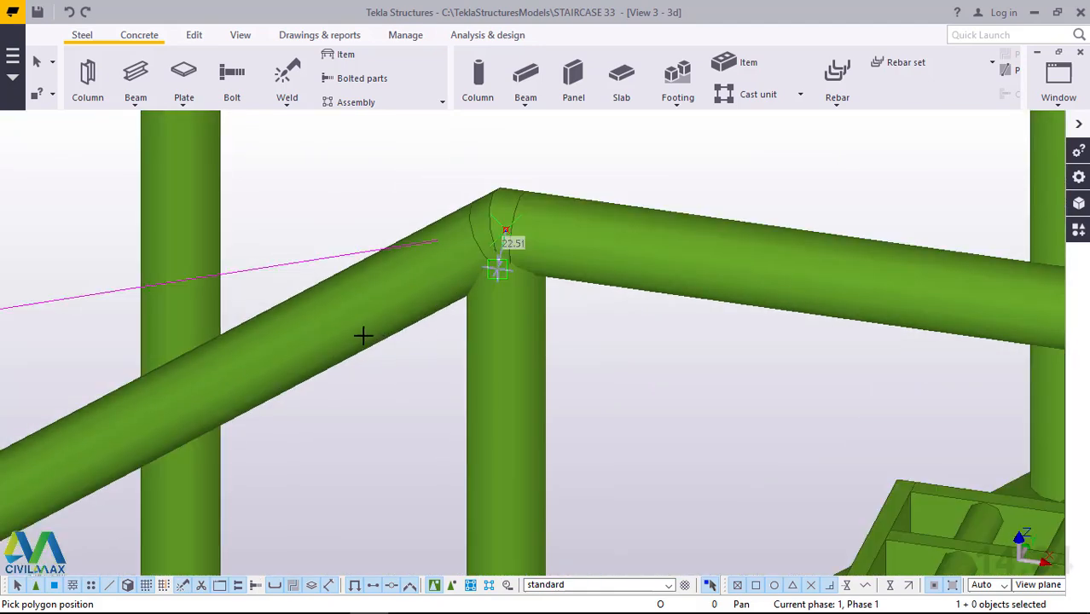
pyautogui.scroll(-3, 392, 317)
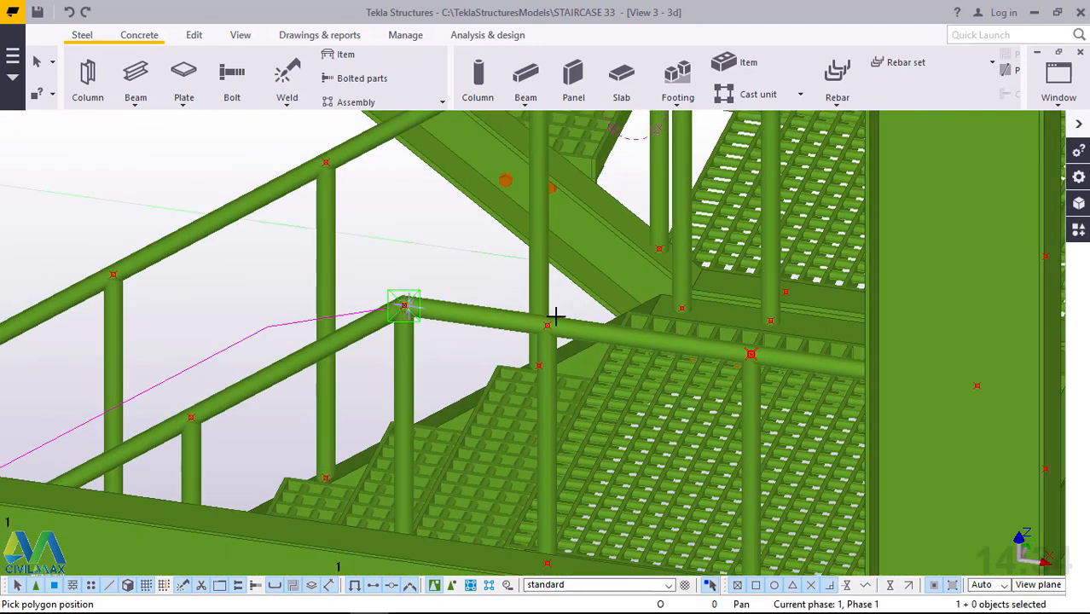
pyautogui.click(979, 384)
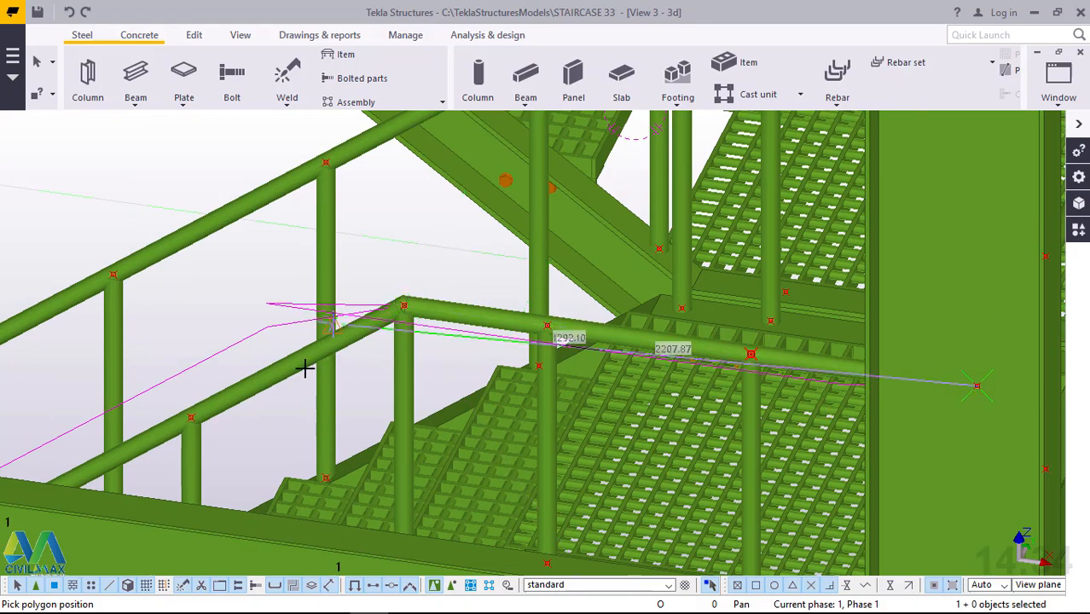
# Continue the polybeam along the side of the landing to the rear outer corner of the landing handrail.
pyautogui.scroll(-3, 304, 370)
pyautogui.scroll(-2, 305, 370)
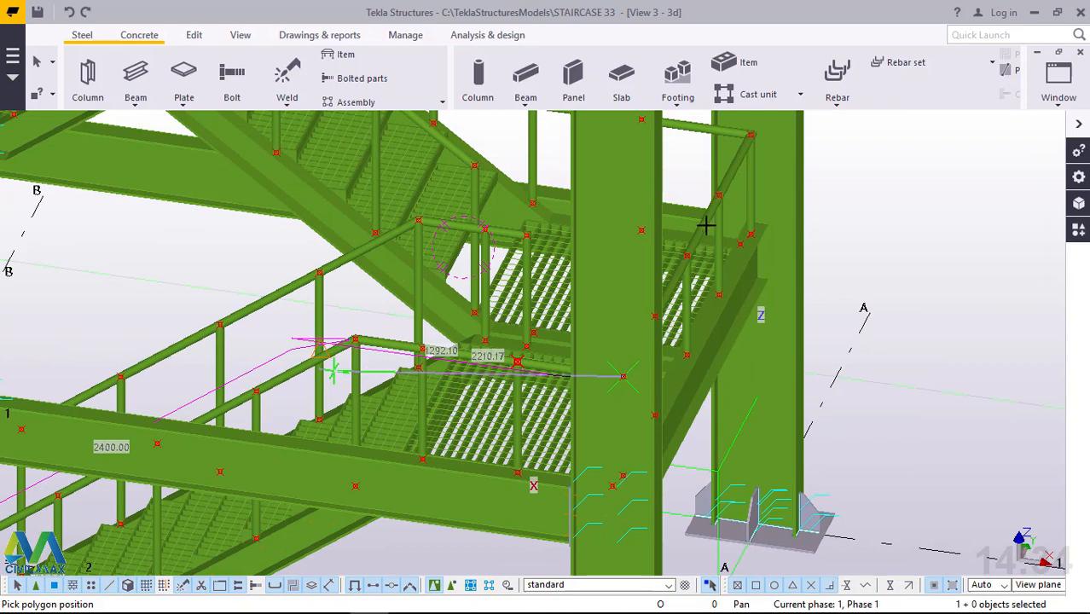
pyautogui.scroll(1, 718, 152)
pyautogui.scroll(3, 676, 167)
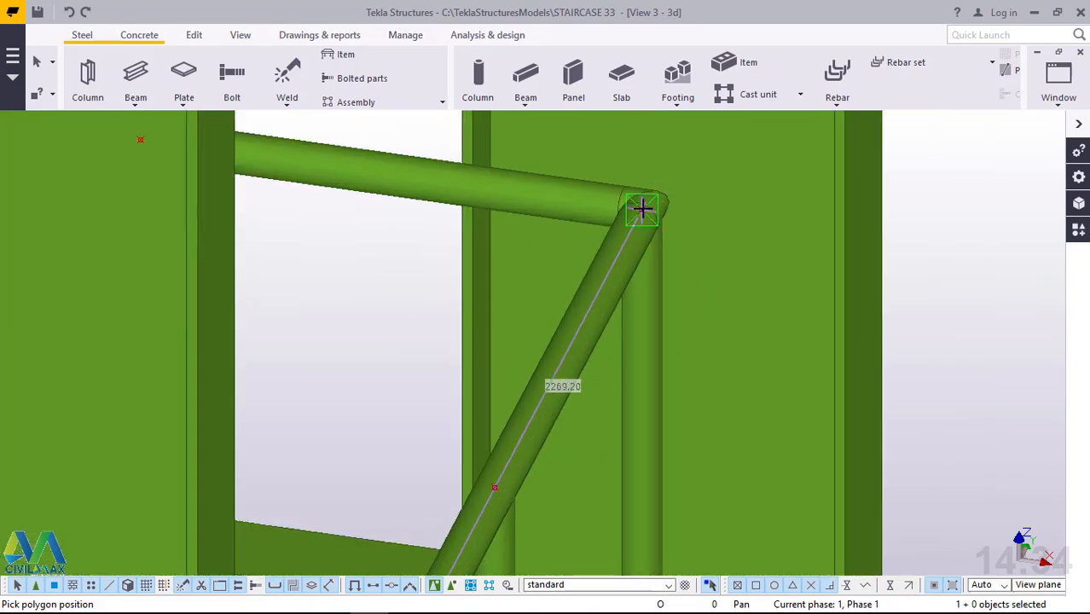
pyautogui.scroll(2, 643, 208)
pyautogui.click(638, 213)
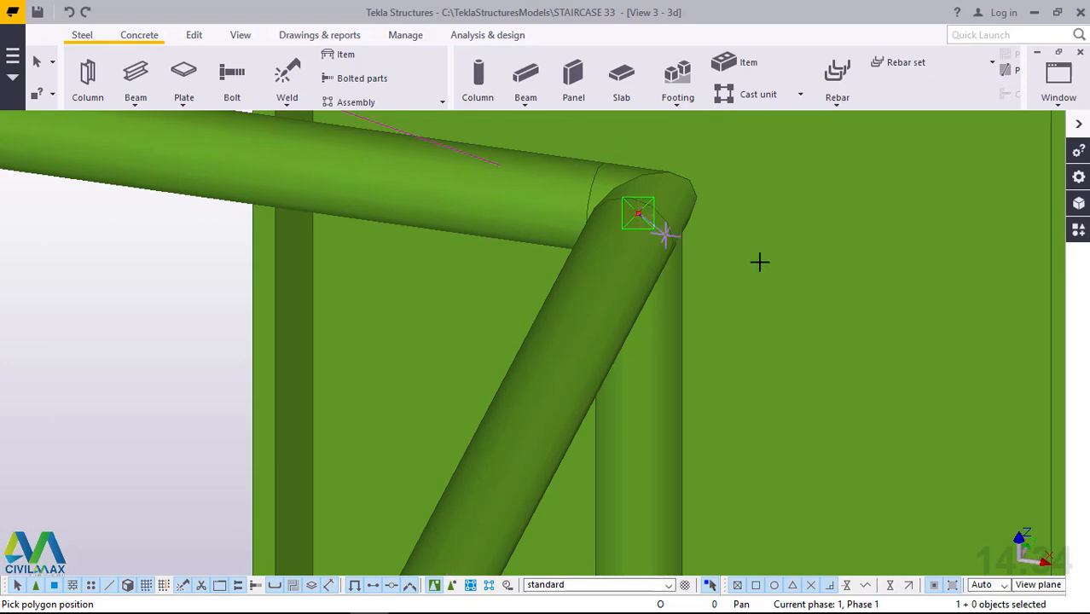
# Finish the polybeam at the post where the rear landing handrail ends, and end the command.
pyautogui.scroll(-1, 776, 277)
pyautogui.scroll(-2, 785, 285)
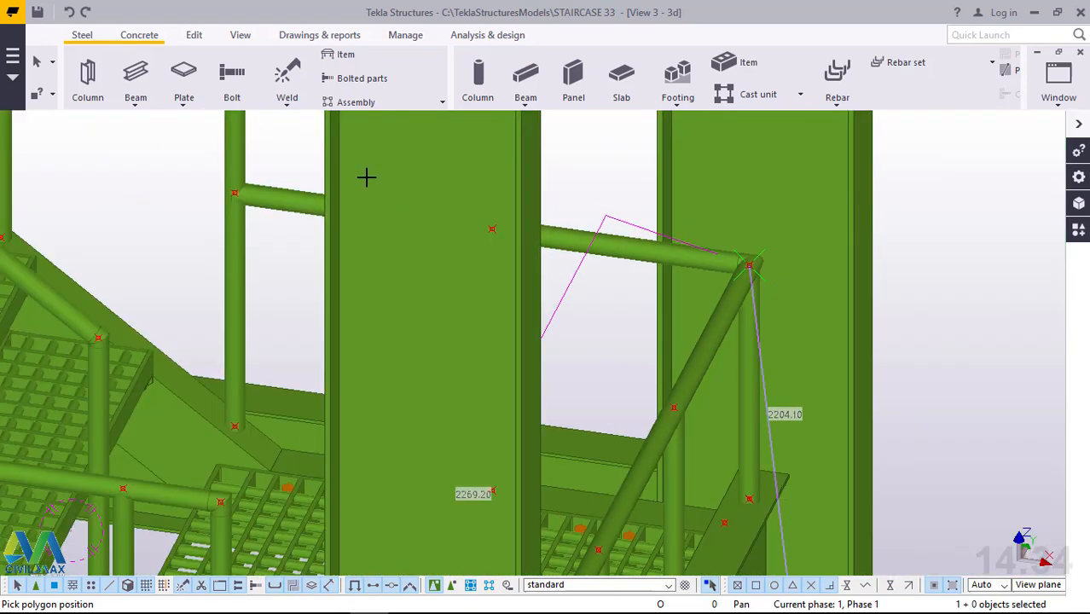
pyautogui.scroll(2, 281, 201)
pyautogui.scroll(4, 287, 201)
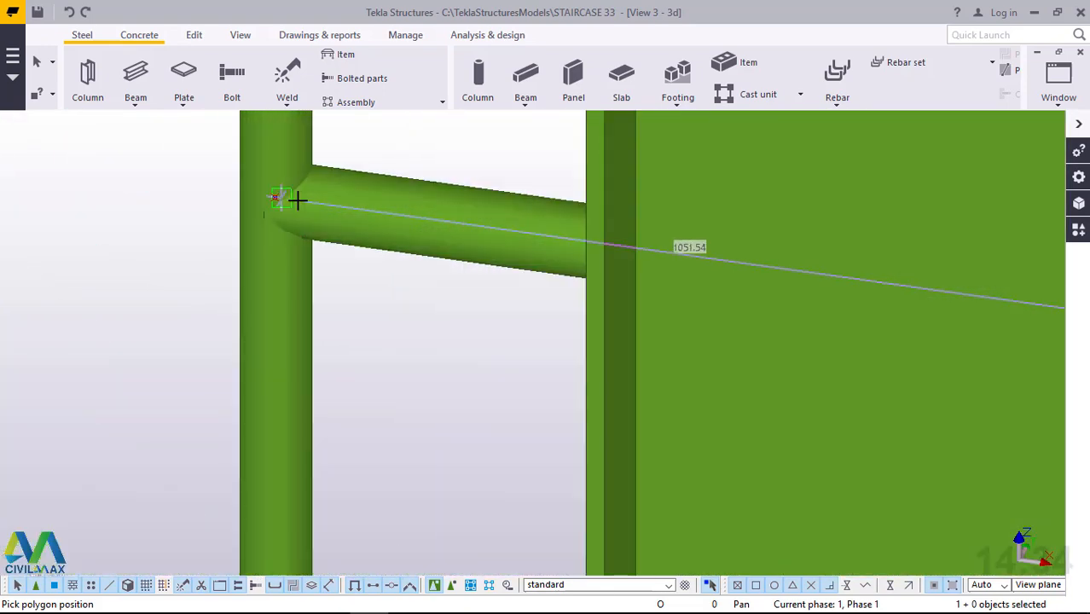
pyautogui.click(265, 196)
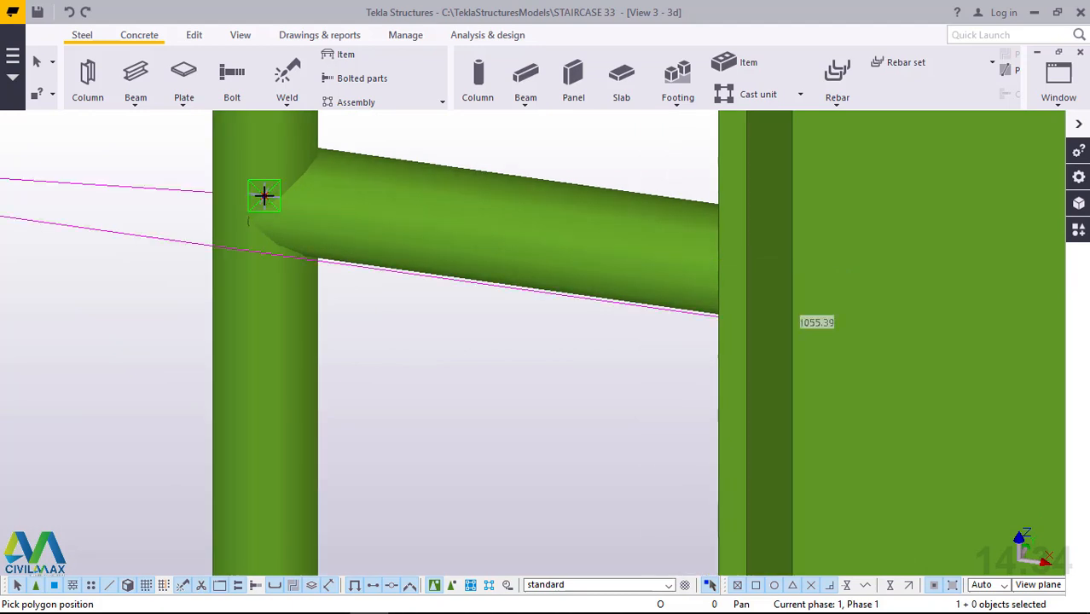
pyautogui.middleClick(265, 196)
pyautogui.rightClick(446, 139)
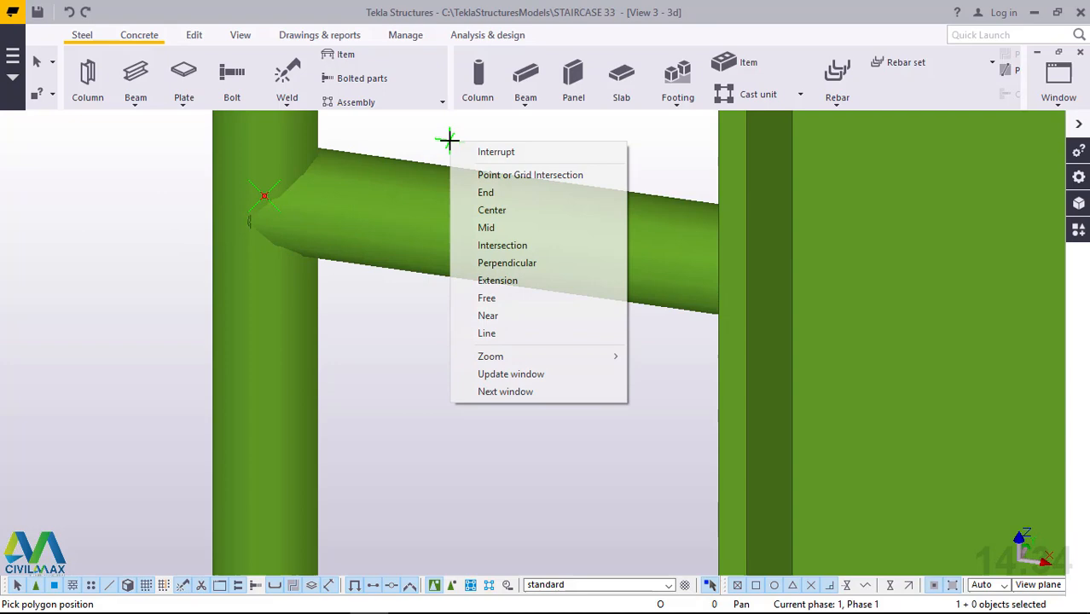
pyautogui.click(519, 152)
pyautogui.scroll(-2, 523, 171)
pyautogui.scroll(-2, 522, 171)
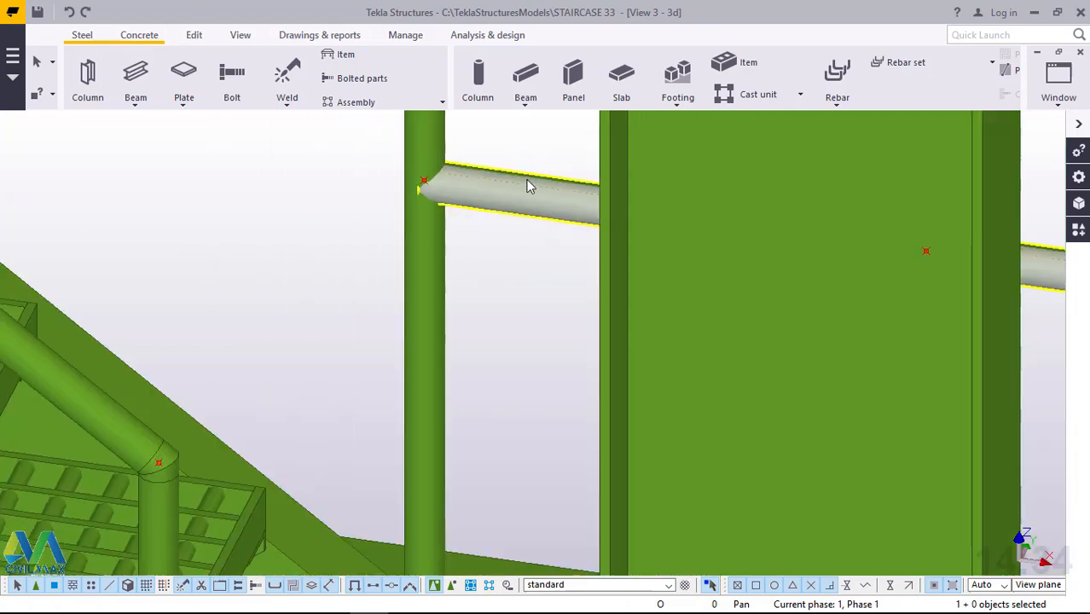
pyautogui.scroll(-3, 528, 183)
pyautogui.scroll(-5, 528, 183)
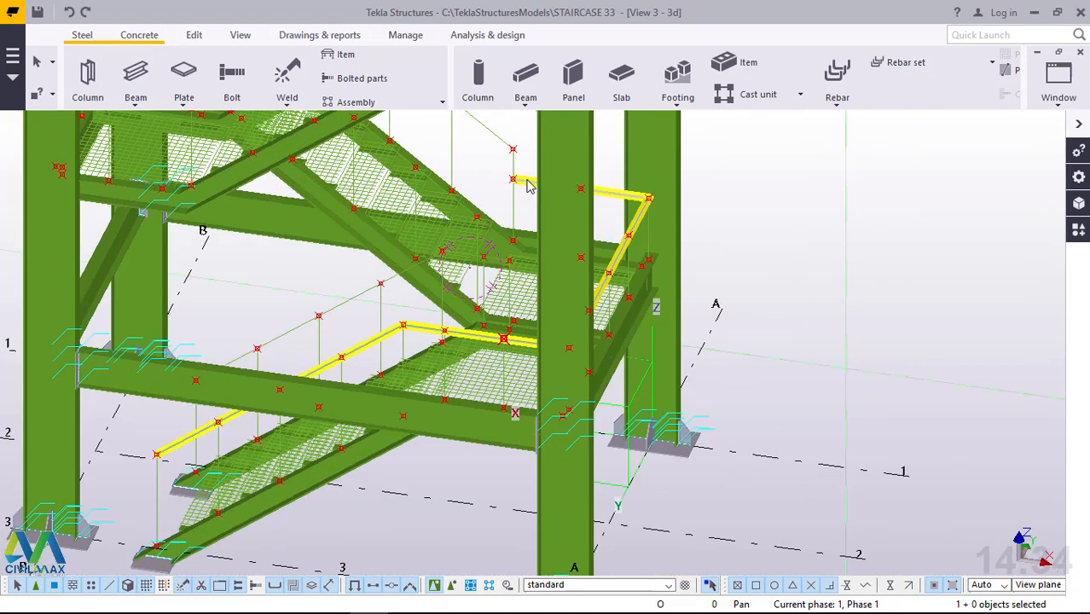
# Move the new polybeam rail linearly with dX 0, dY 0 and dZ -200 mm, and end the command.
pyautogui.scroll(5, 192, 454)
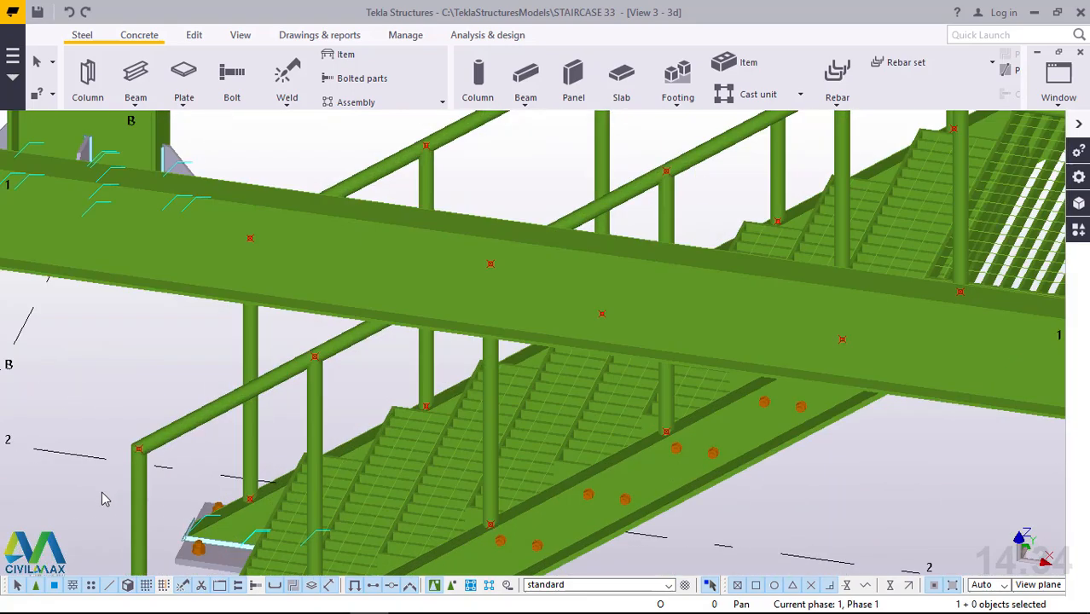
pyautogui.scroll(2, 214, 419)
pyautogui.scroll(2, 213, 420)
pyautogui.scroll(1, 248, 357)
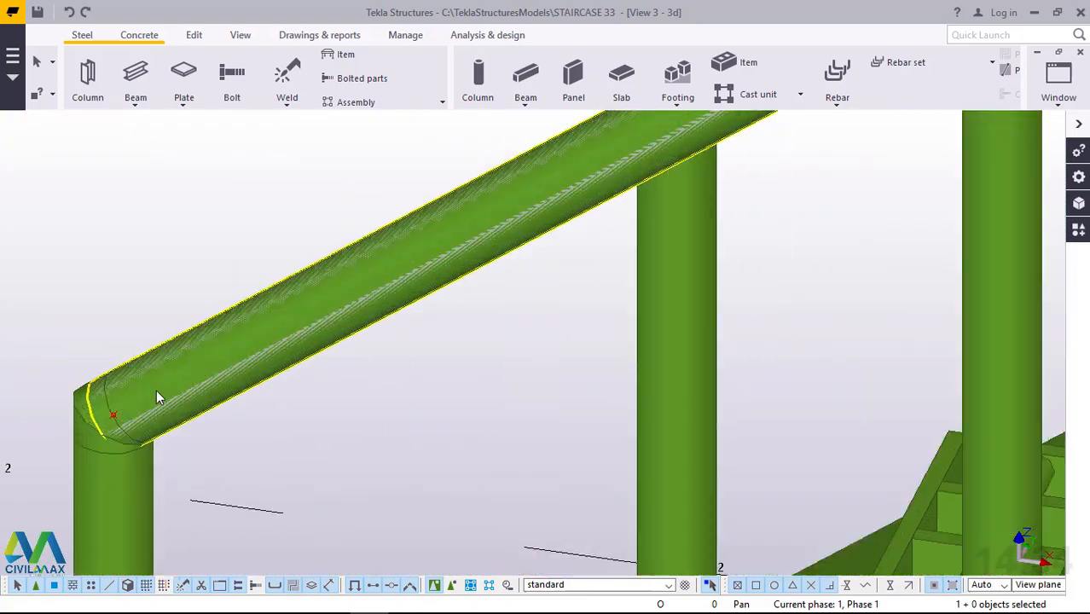
pyautogui.click(246, 349)
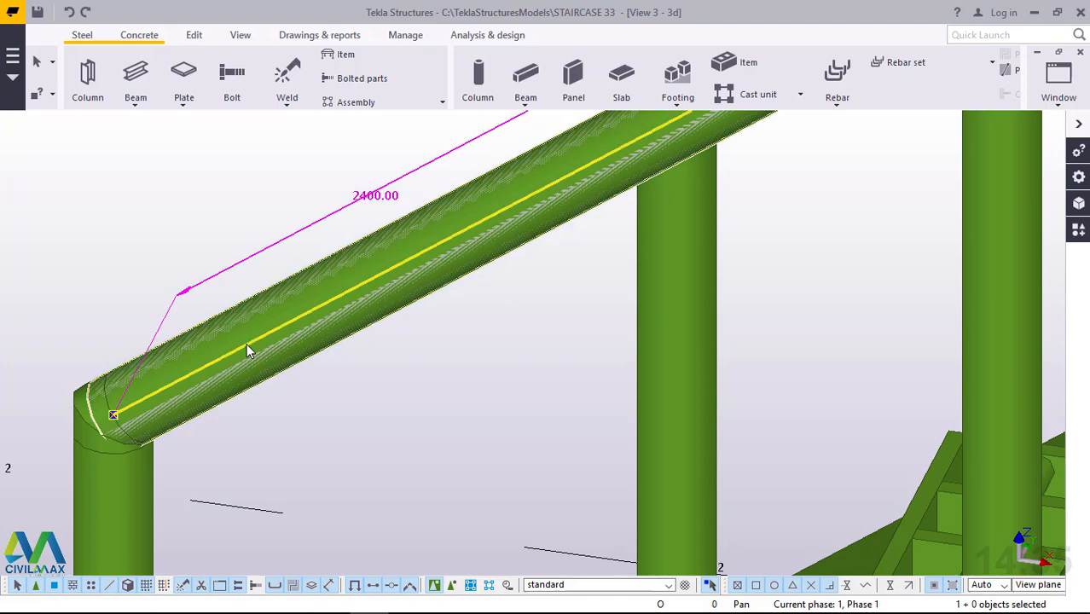
pyautogui.rightClick(170, 197)
pyautogui.moveTo(247, 333)
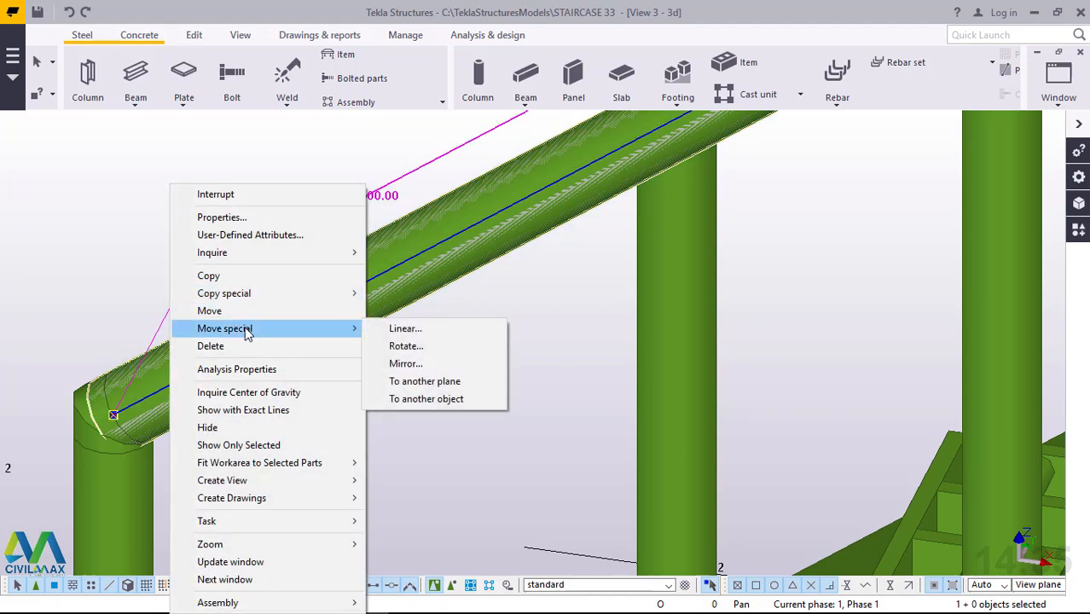
pyautogui.click(405, 329)
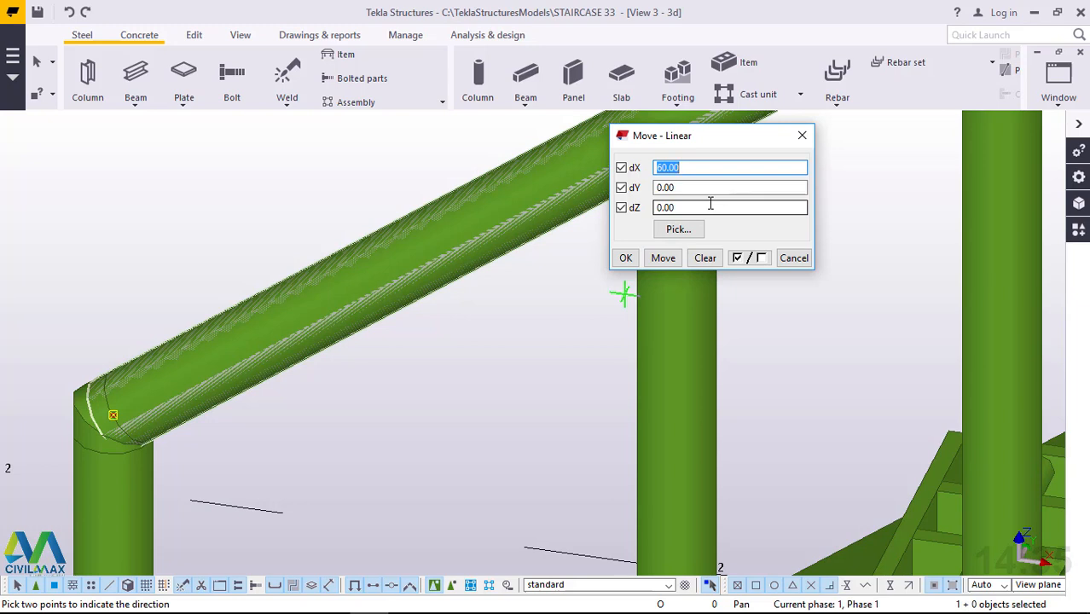
pyautogui.write('0')
pyautogui.doubleClick(657, 210)
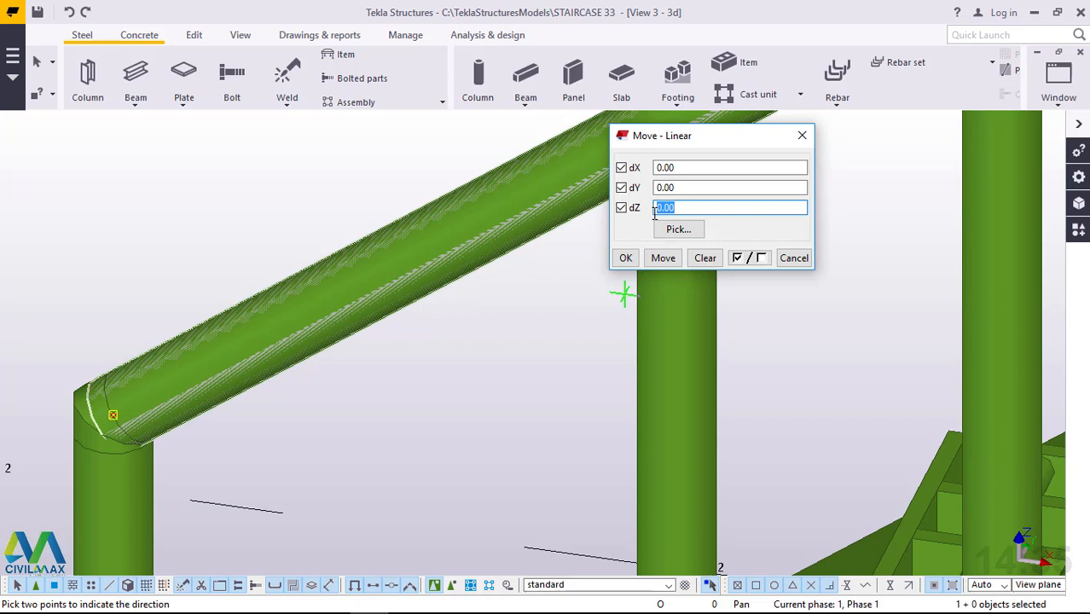
pyautogui.write('-20')
pyautogui.write('-')
pyautogui.click(665, 260)
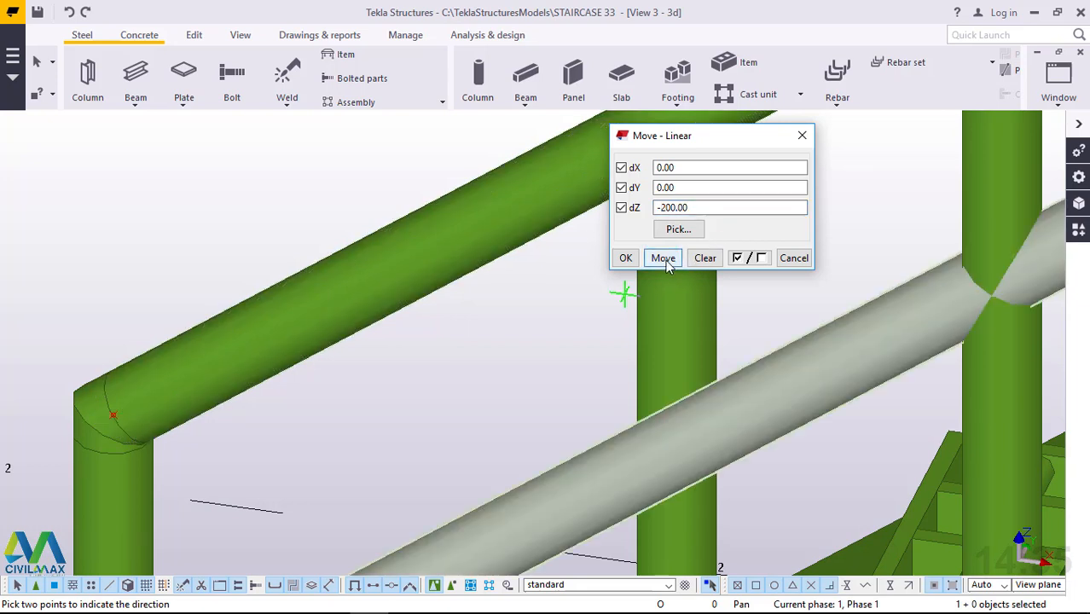
pyautogui.click(632, 260)
pyautogui.rightClick(348, 179)
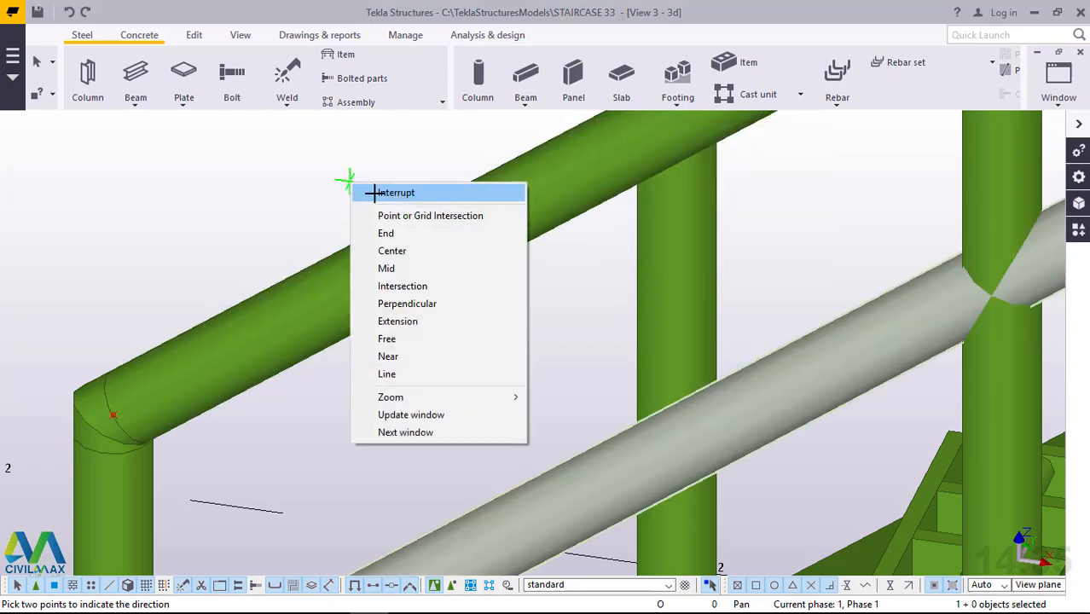
pyautogui.click(375, 192)
# Open the lowered rail's beam properties and the profile catalog for its profile.
pyautogui.scroll(-10, 356, 265)
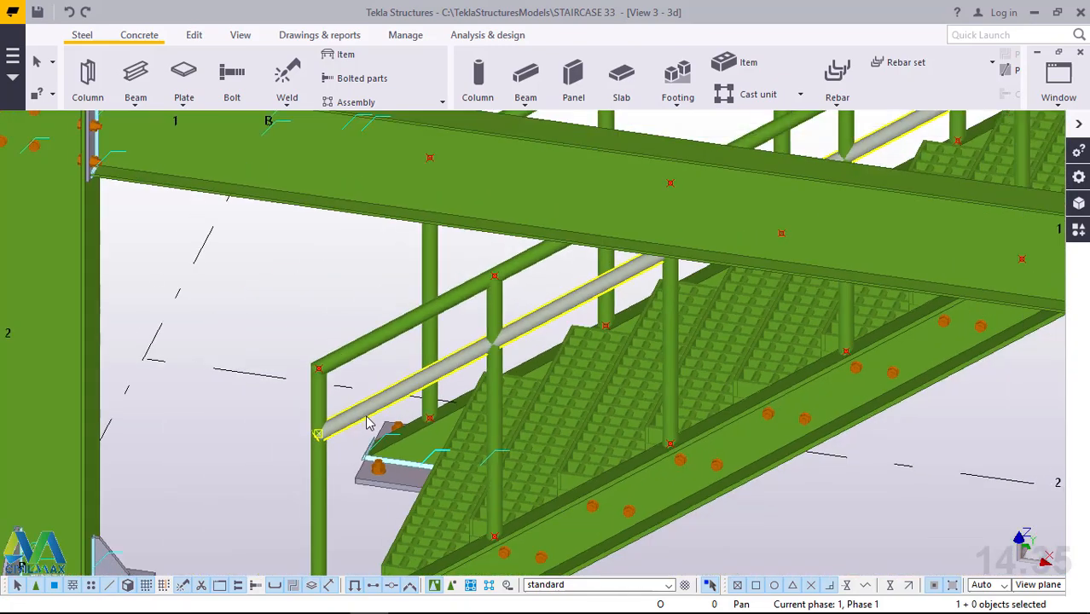
pyautogui.scroll(-8, 366, 423)
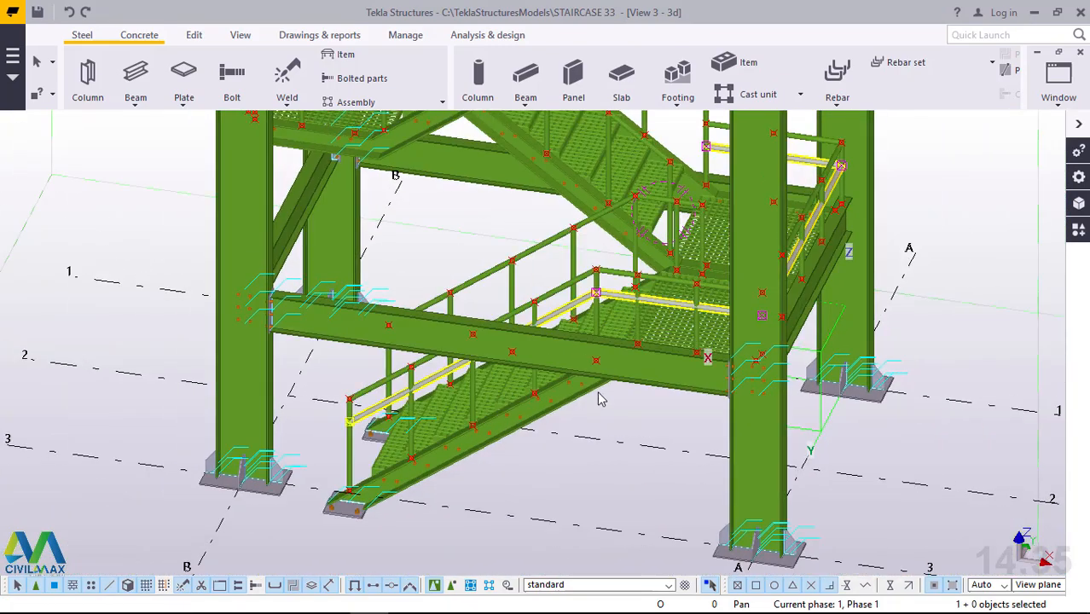
pyautogui.scroll(4, 379, 418)
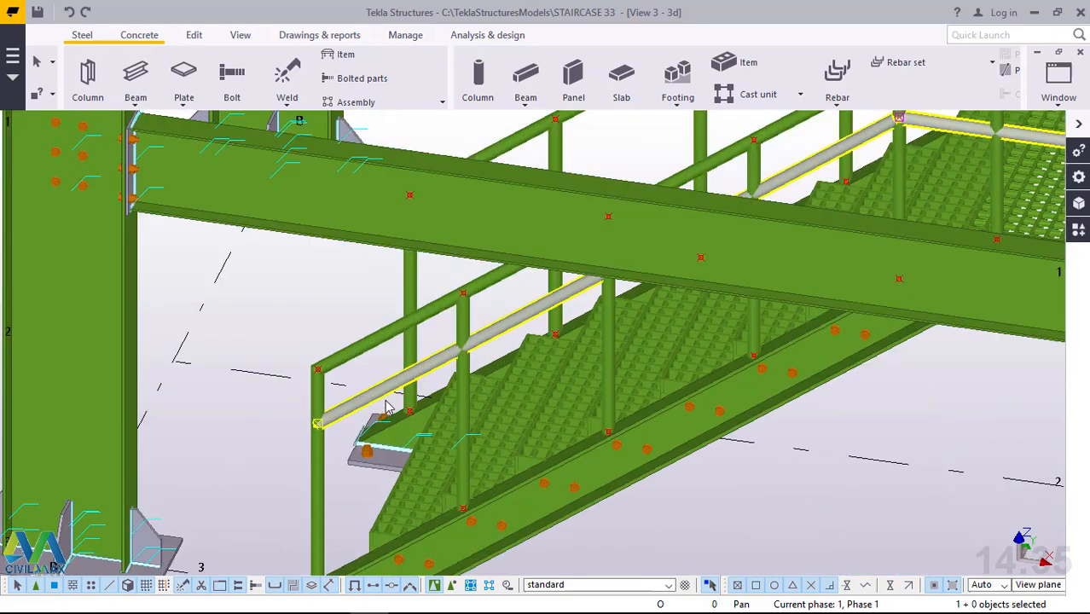
pyautogui.scroll(4, 385, 406)
pyautogui.scroll(2, 495, 334)
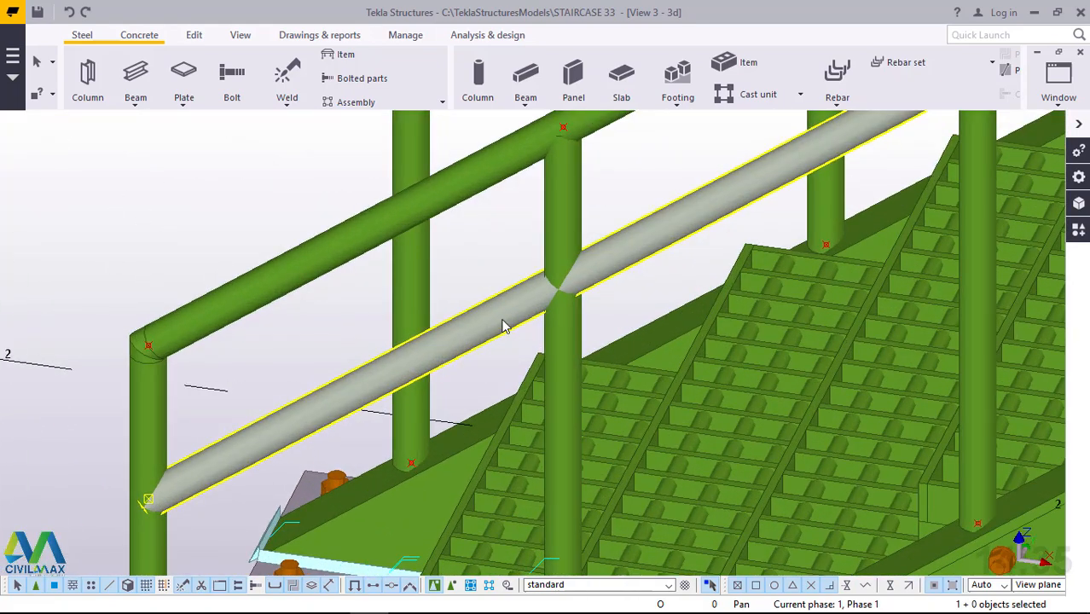
pyautogui.doubleClick(503, 326)
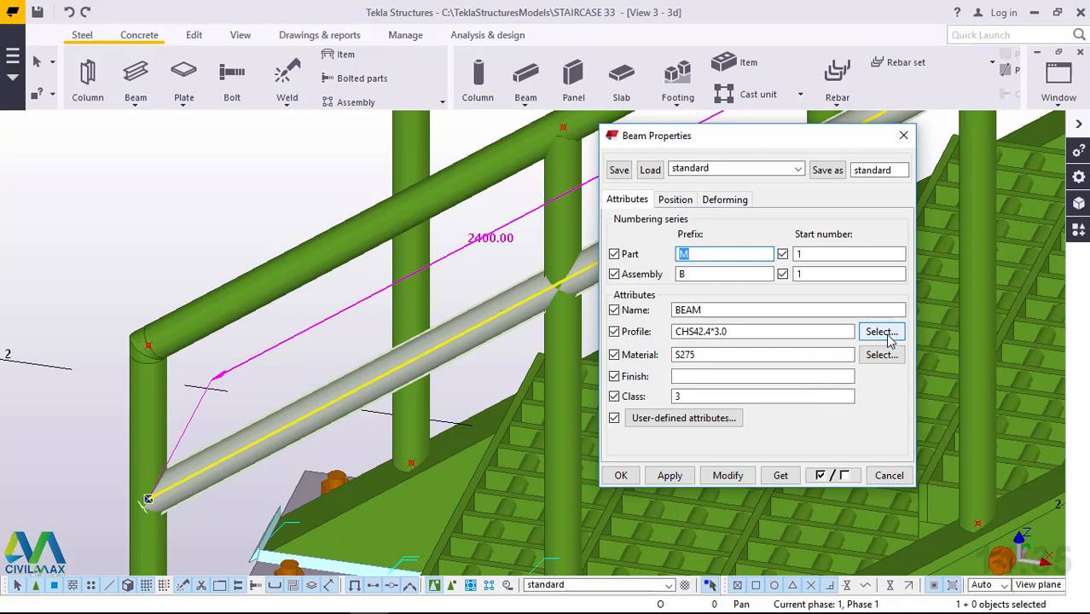
pyautogui.click(882, 332)
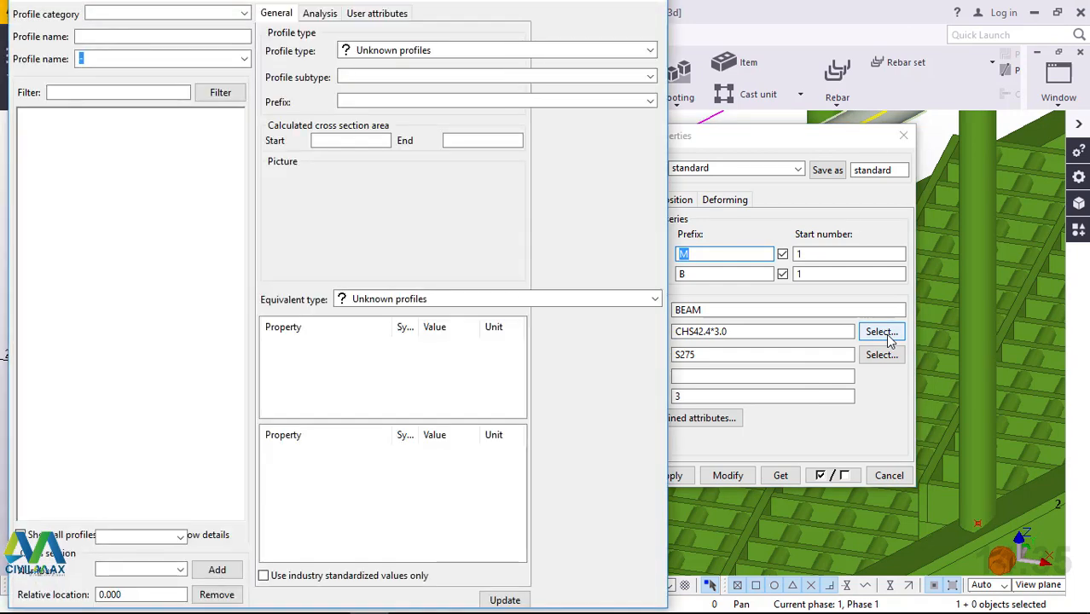
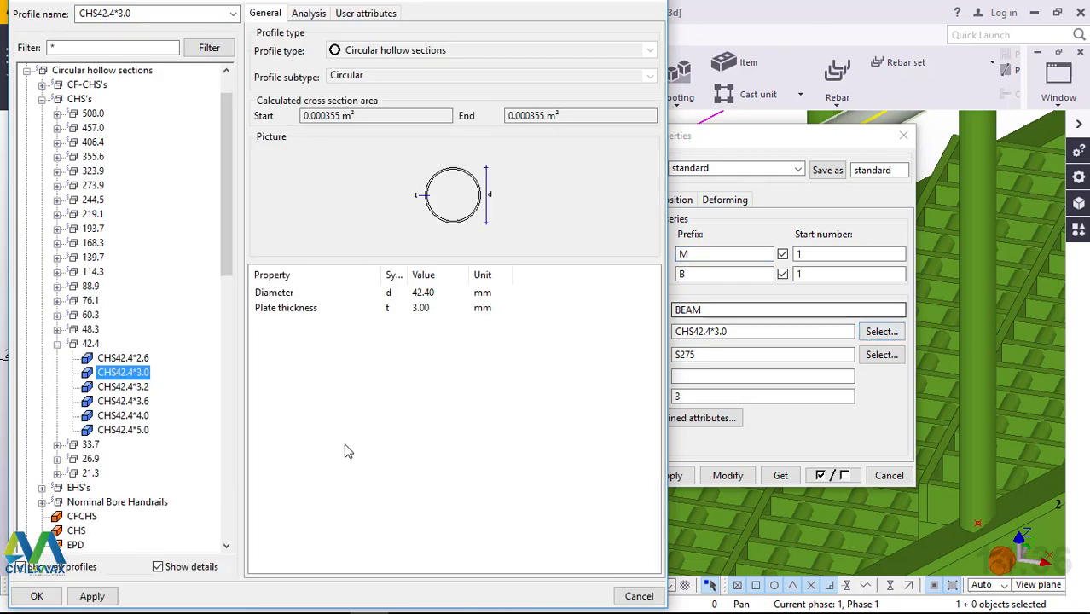
# Change the lowered rail's profile to CHS26.9*3.2, modify the beam, and close its properties.
pyautogui.click(58, 460)
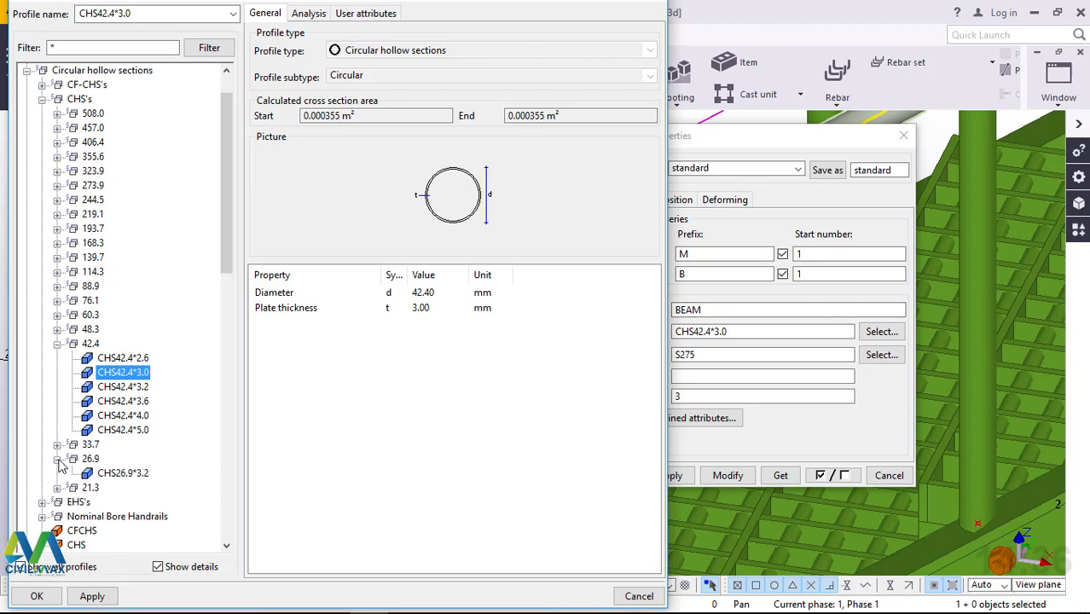
pyautogui.click(133, 479)
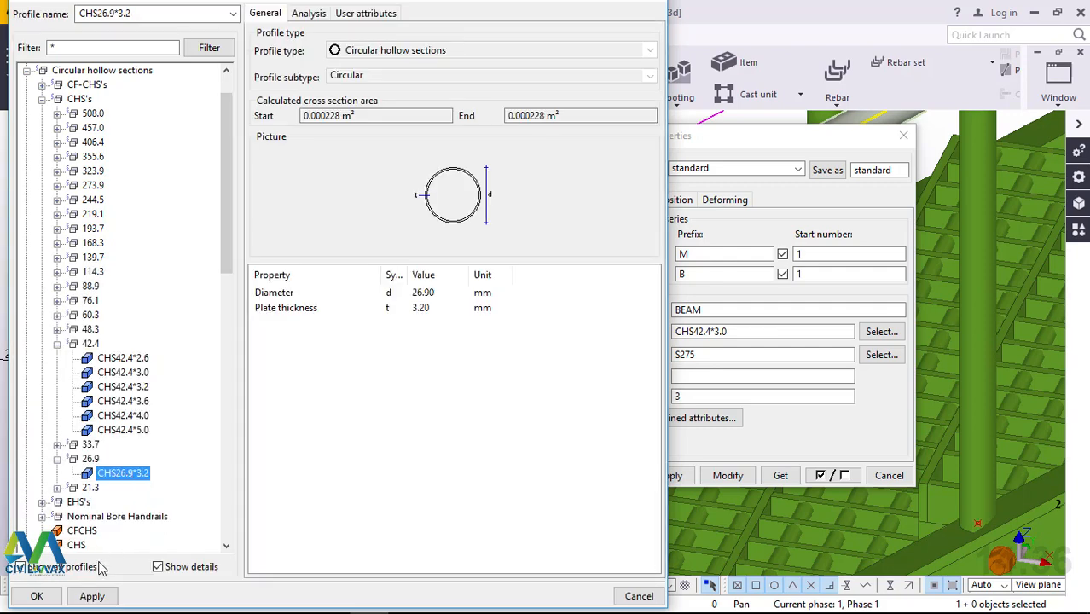
pyautogui.click(92, 596)
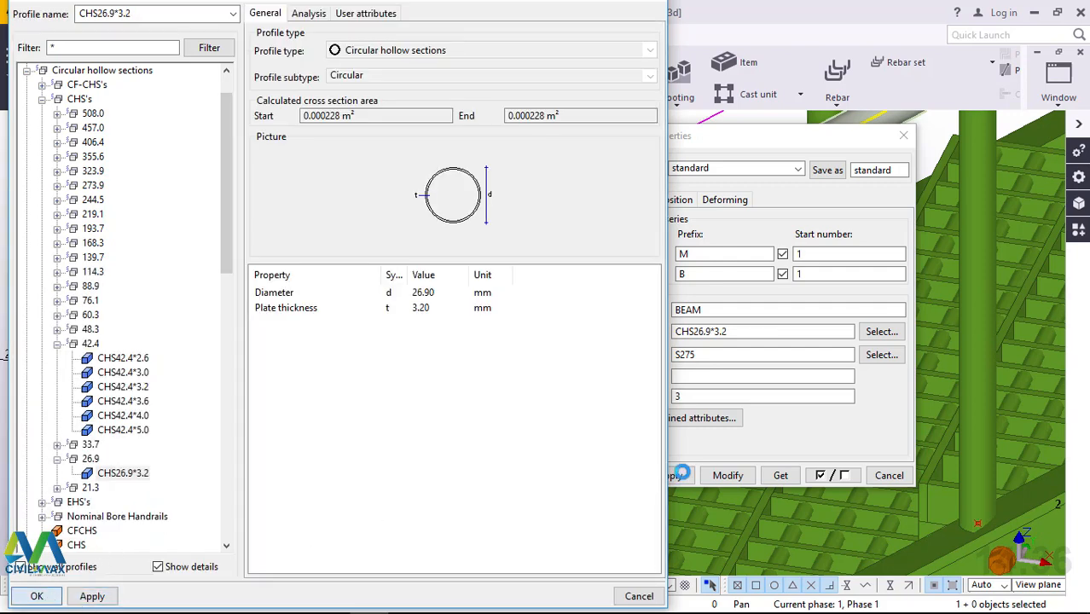
pyautogui.click(723, 471)
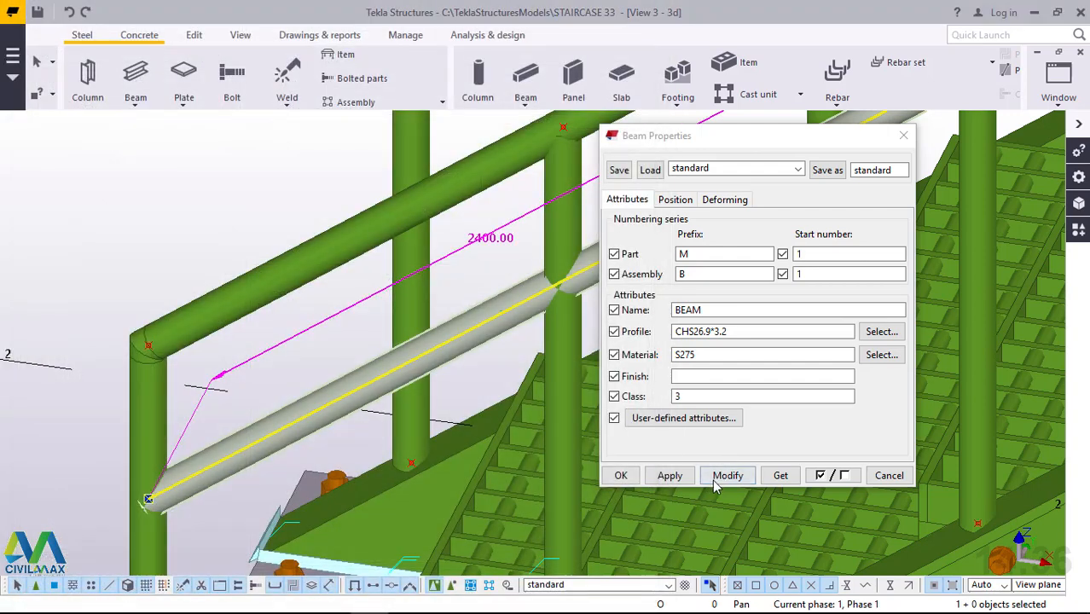
pyautogui.click(729, 476)
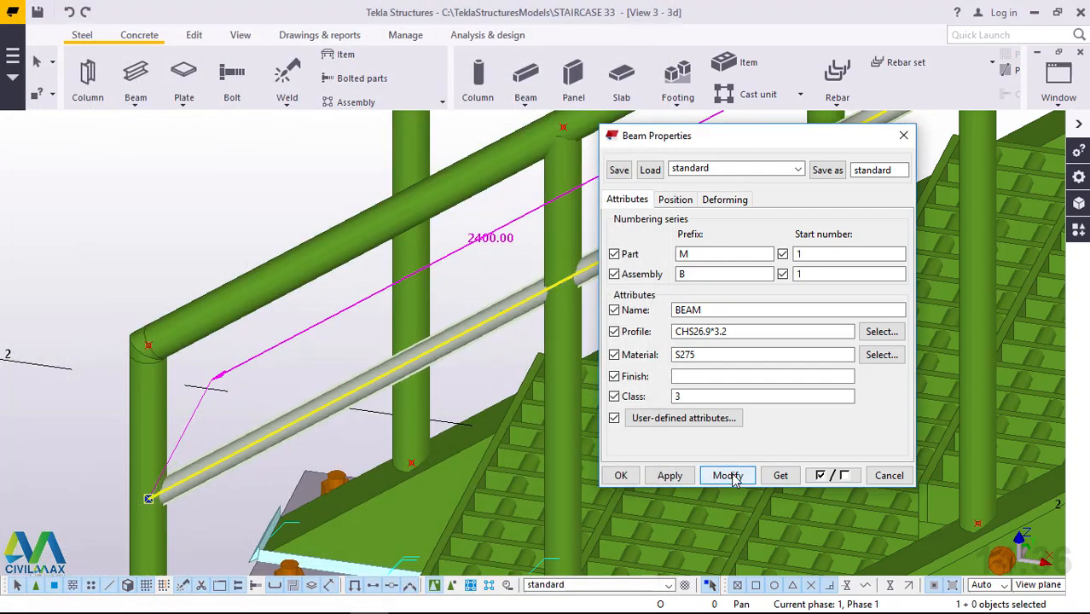
pyautogui.click(669, 481)
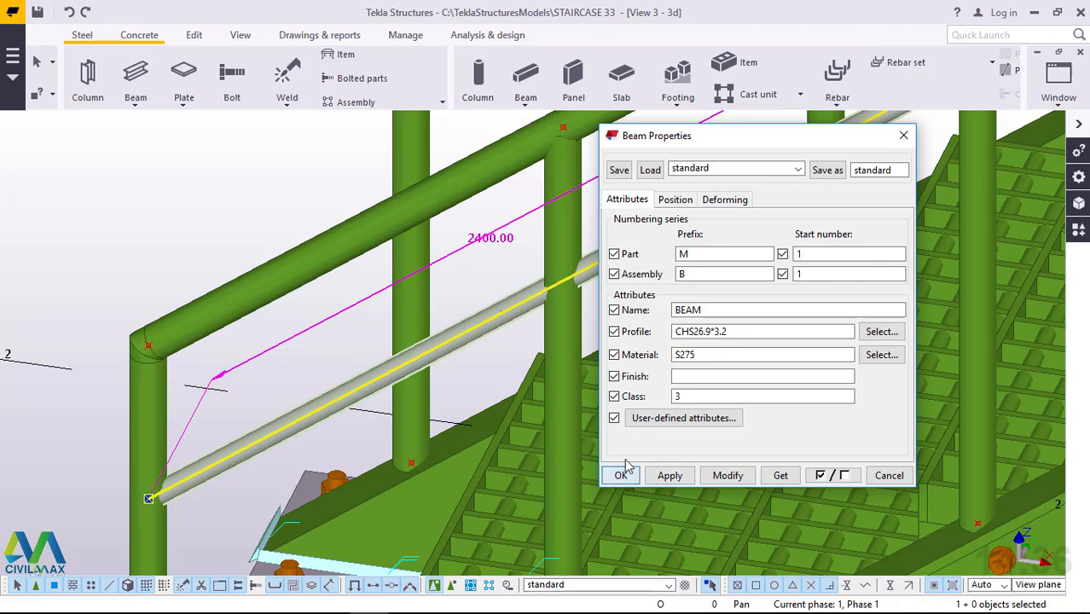
pyautogui.click(622, 476)
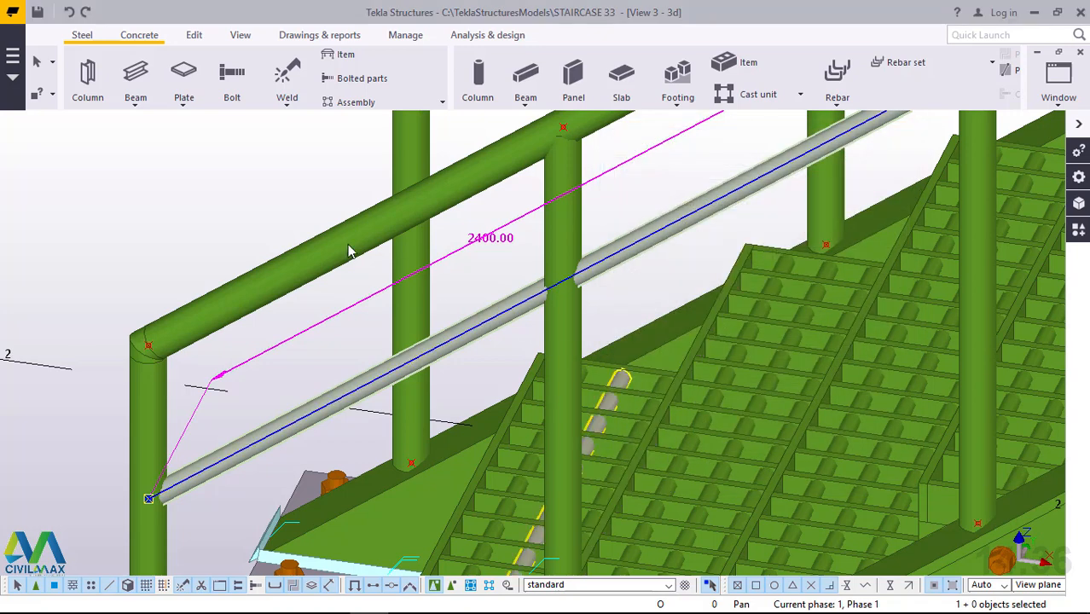
pyautogui.click(225, 175)
# Copy the thin rail linearly with dX 0, dY 0, dZ -200 mm and 2 copies, and end the command.
pyautogui.scroll(-3, 290, 220)
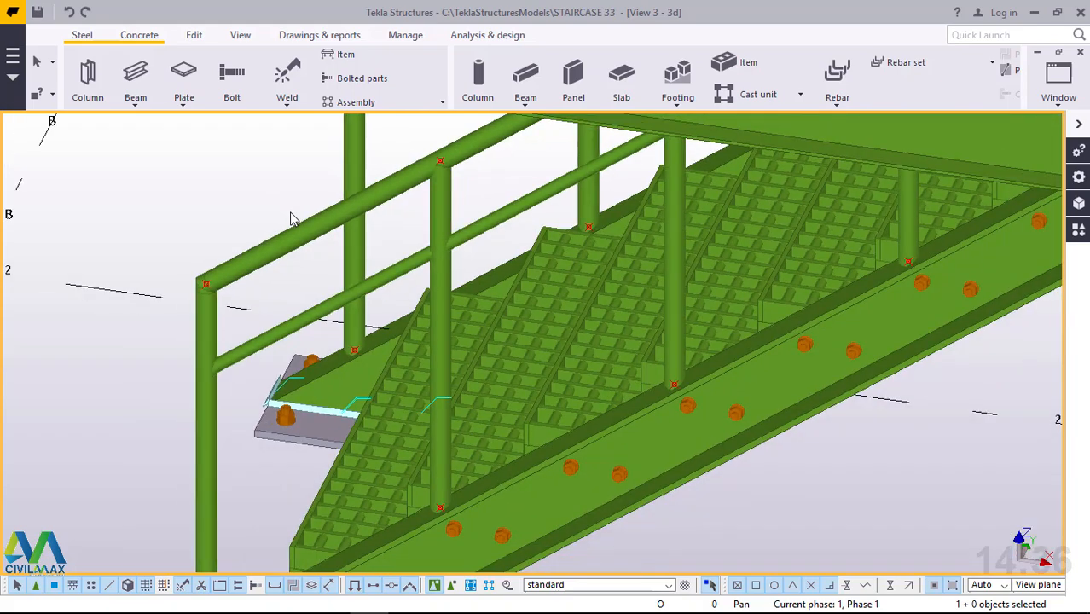
pyautogui.scroll(1, 269, 237)
pyautogui.scroll(1, 311, 310)
pyautogui.scroll(1, 312, 307)
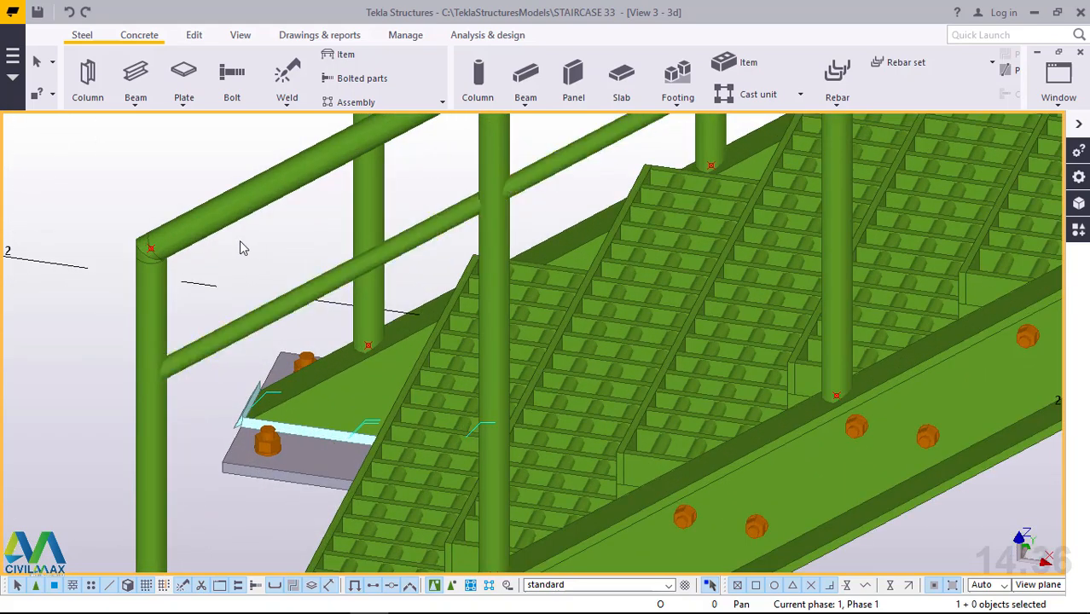
pyautogui.scroll(-2, 241, 242)
pyautogui.scroll(-1, 257, 267)
pyautogui.click(249, 248)
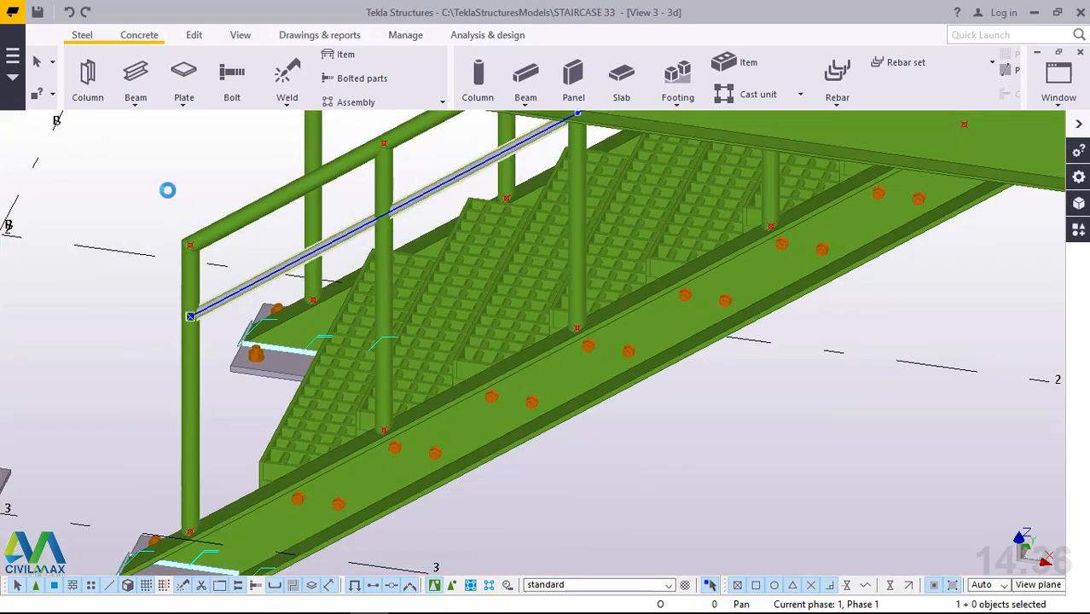
pyautogui.rightClick(152, 155)
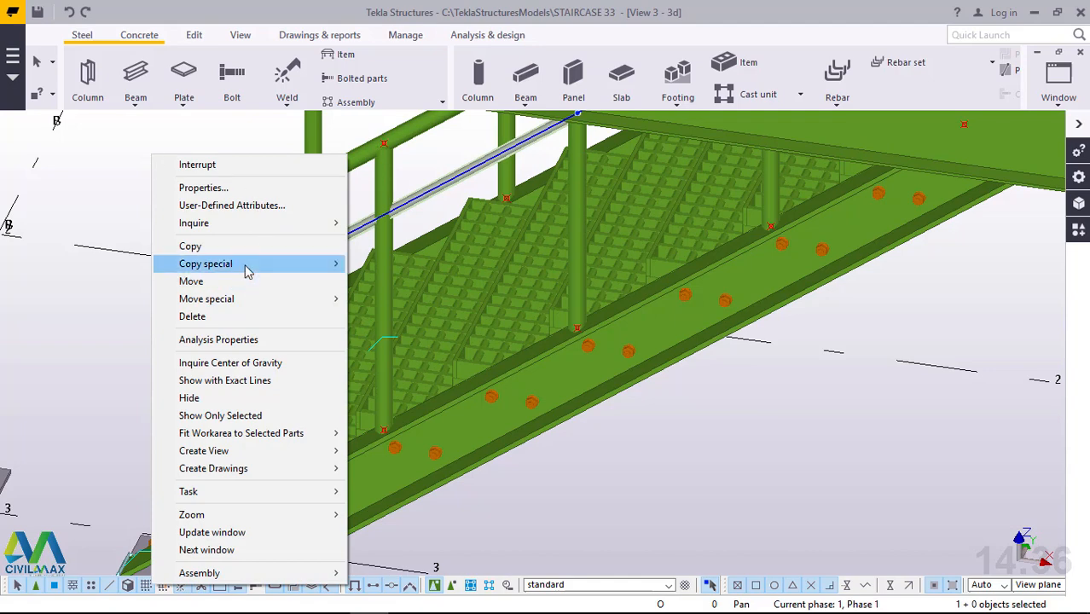
pyautogui.moveTo(246, 266)
pyautogui.click(375, 263)
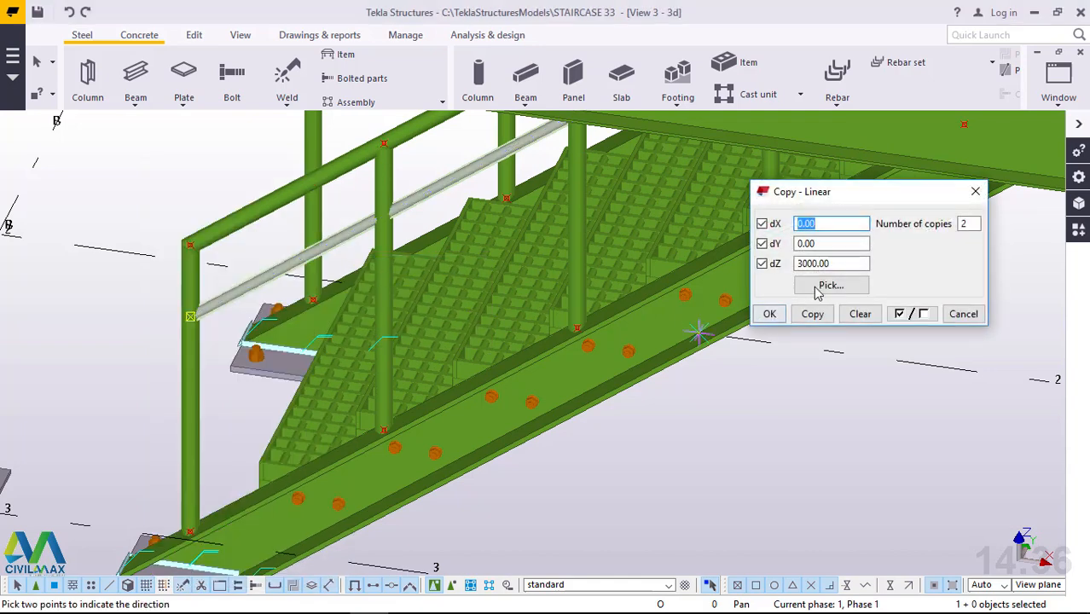
pyautogui.click(841, 264)
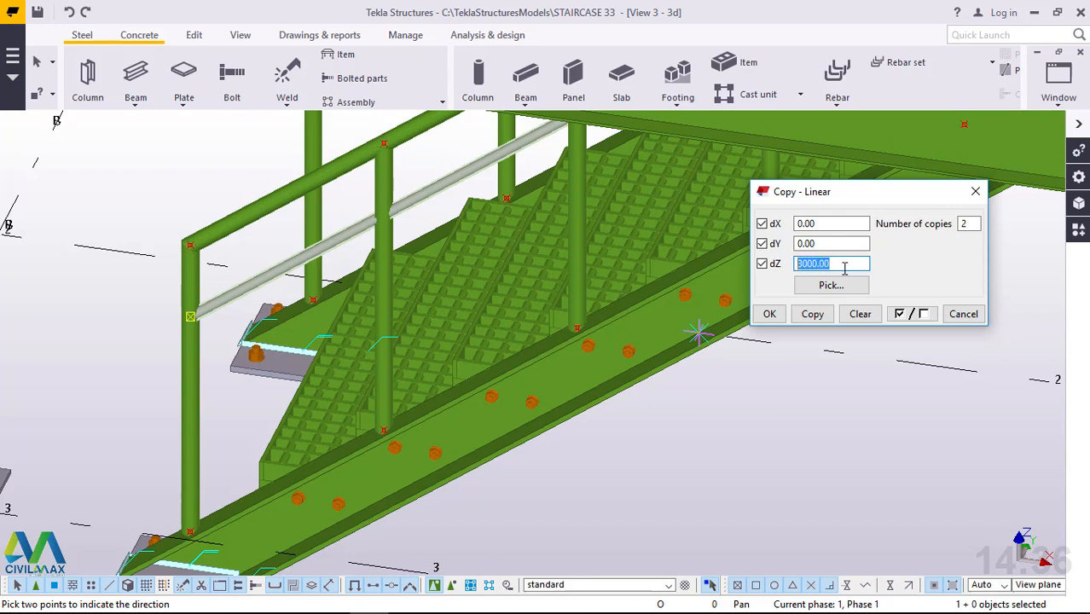
pyautogui.write('2')
pyautogui.write('-')
pyautogui.click(814, 315)
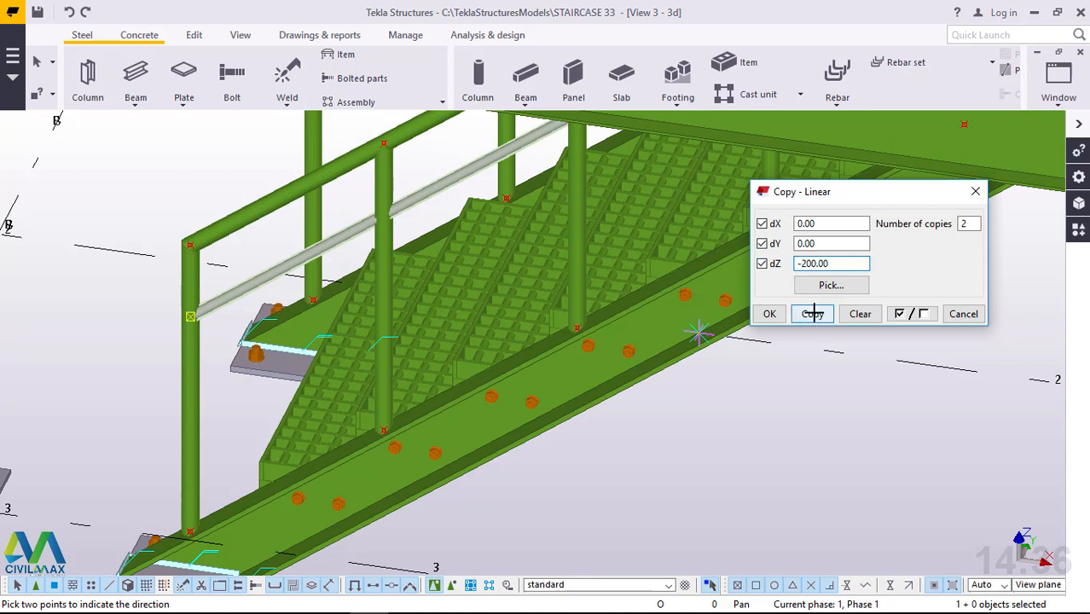
pyautogui.click(769, 314)
pyautogui.rightClick(152, 148)
pyautogui.click(152, 148)
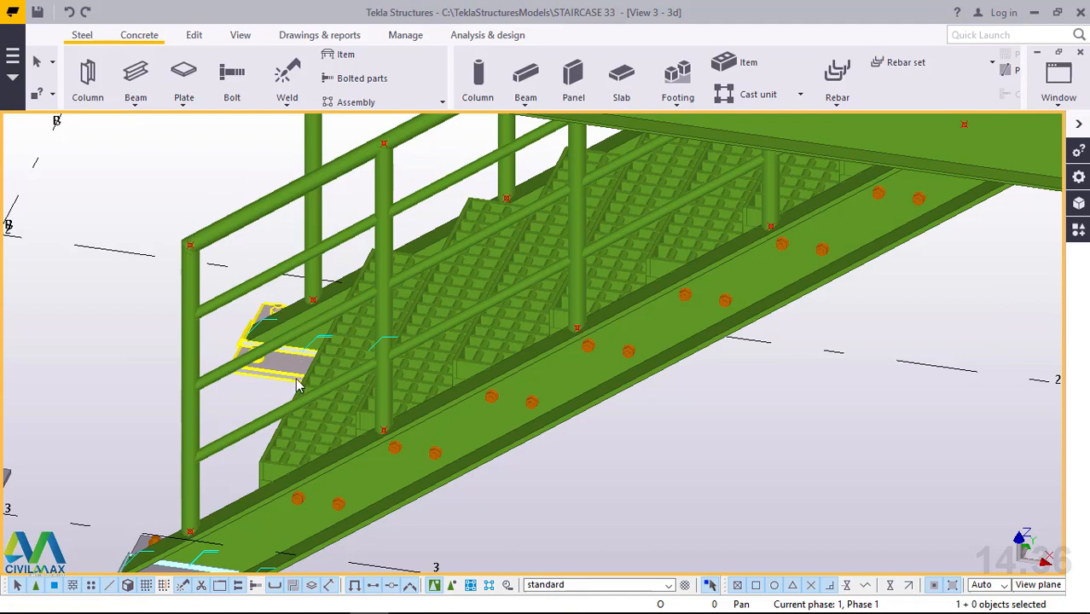
# Examine the lower rails along the flight and around the landing from several sides.
pyautogui.keyDown('ctrl'); pyautogui.moveTo(290, 373); pyautogui.dragTo(238, 363, button='middle'); pyautogui.keyUp('ctrl')
pyautogui.scroll(-2, 271, 355)
pyautogui.scroll(5, 633, 278)
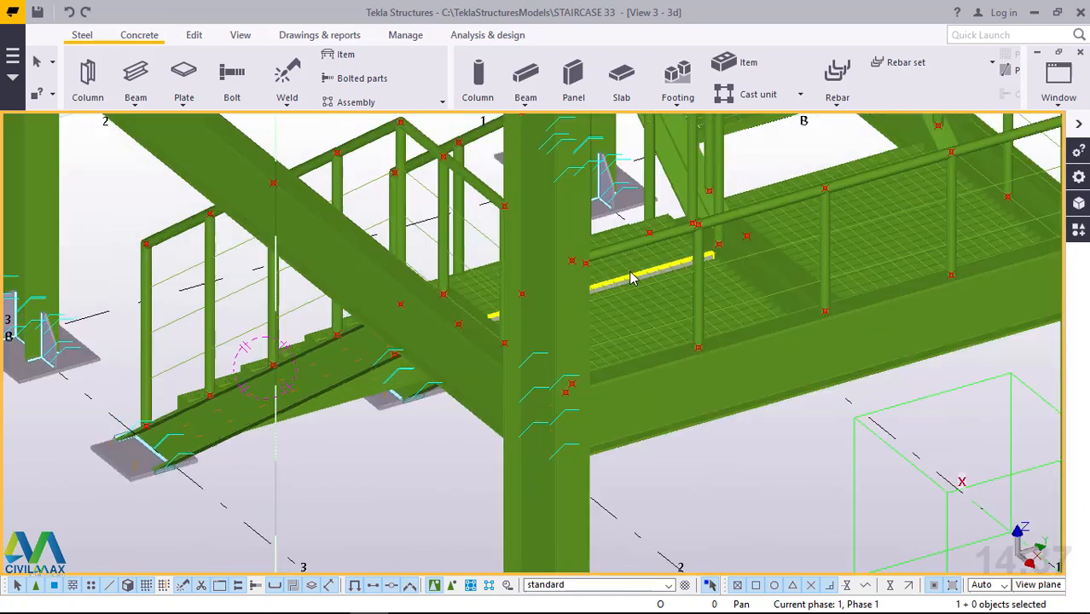
pyautogui.keyDown('ctrl'); pyautogui.moveTo(708, 275); pyautogui.dragTo(435, 333, button='middle'); pyautogui.keyUp('ctrl')
pyautogui.scroll(-3, 428, 330)
pyautogui.scroll(6, 634, 343)
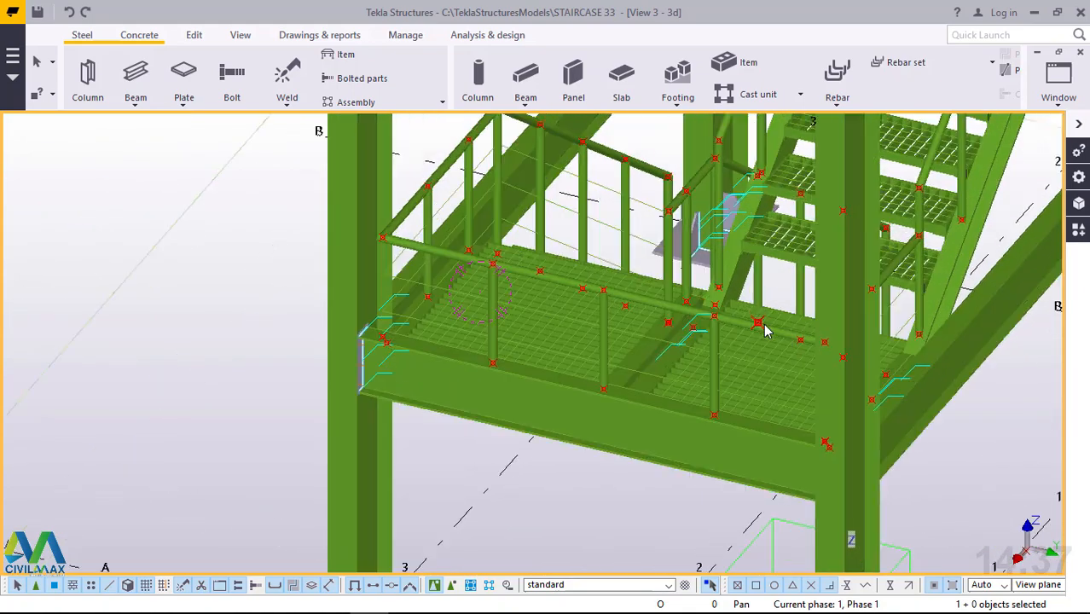
pyautogui.scroll(-5, 597, 352)
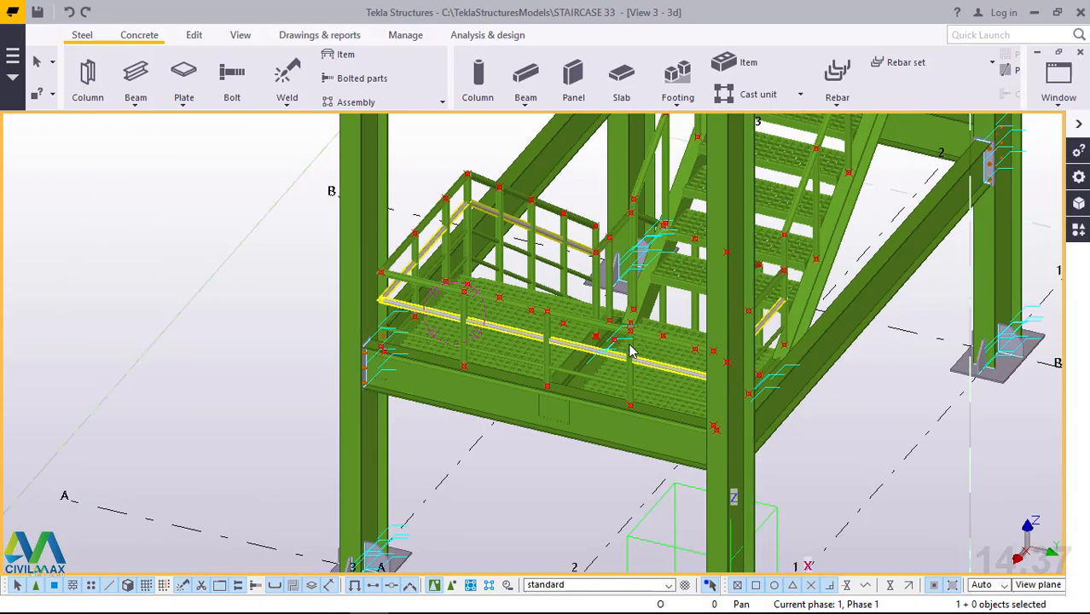
pyautogui.keyDown('ctrl'); pyautogui.moveTo(631, 352); pyautogui.dragTo(926, 380, button='middle'); pyautogui.keyUp('ctrl')
# Start a polybeam at the lower end corner of the opposite flight's handrail that still has no lower rails.
pyautogui.scroll(2, 825, 328)
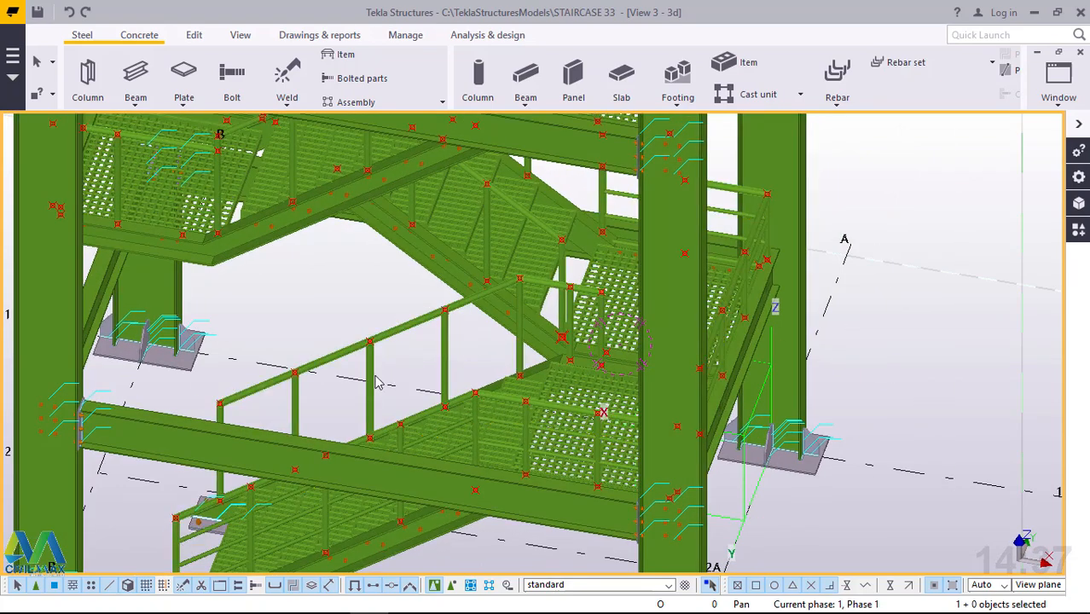
pyautogui.scroll(2, 426, 359)
pyautogui.scroll(3, 670, 268)
pyautogui.scroll(-2, 705, 266)
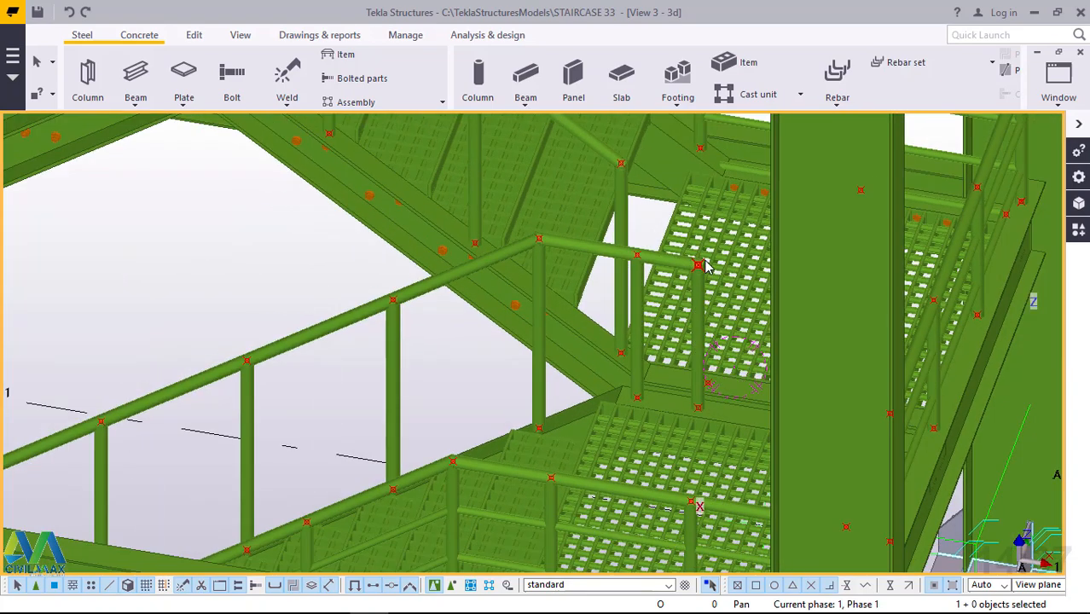
pyautogui.click(138, 102)
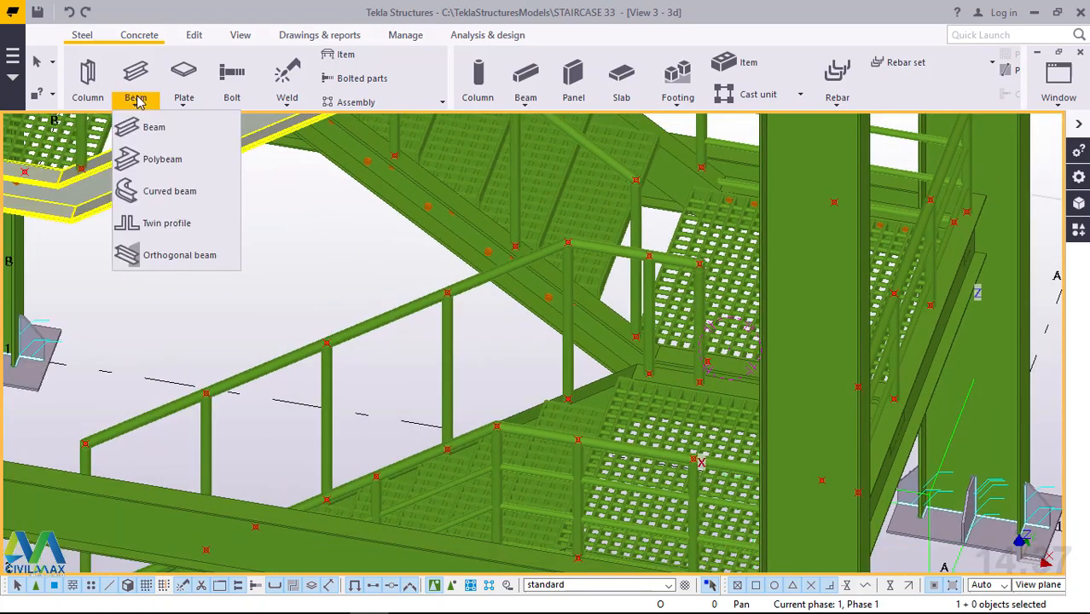
pyautogui.click(154, 157)
pyautogui.scroll(2, 81, 453)
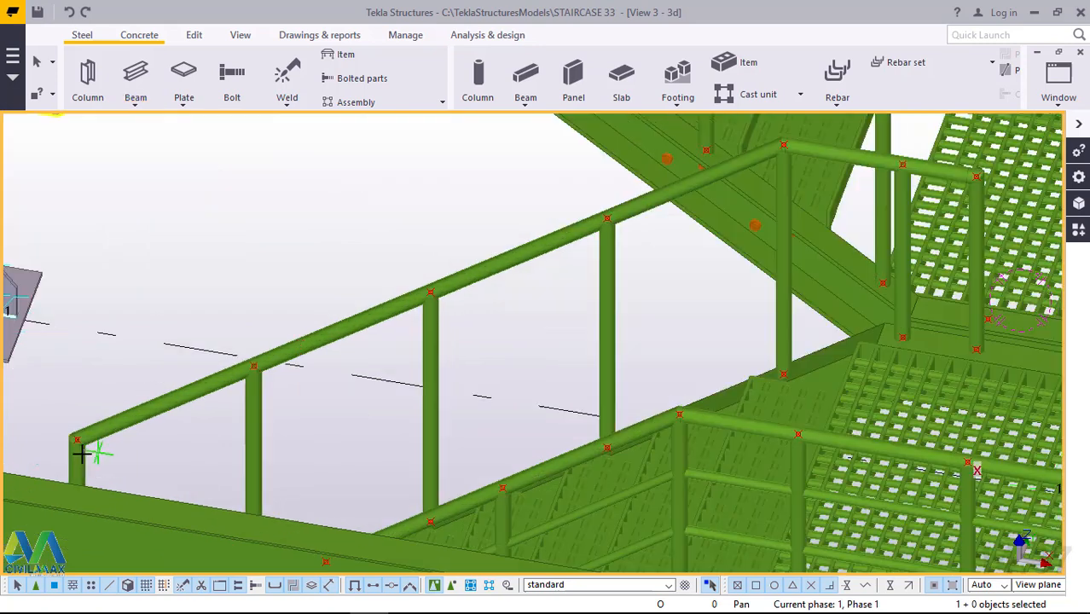
pyautogui.scroll(2, 75, 453)
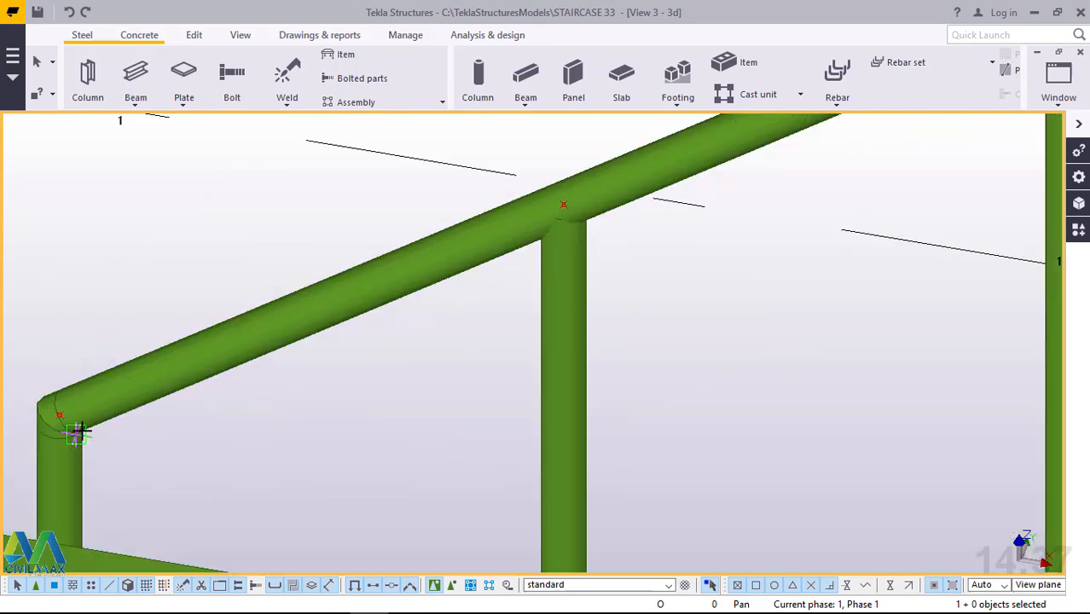
pyautogui.scroll(3, 75, 431)
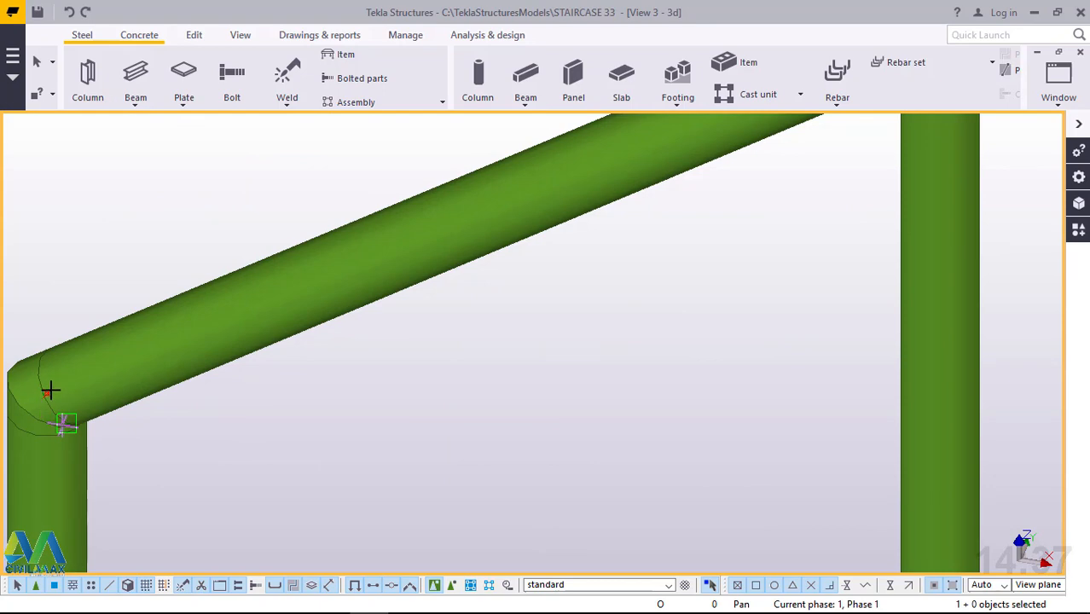
pyautogui.scroll(2, 49, 389)
pyautogui.click(37, 367)
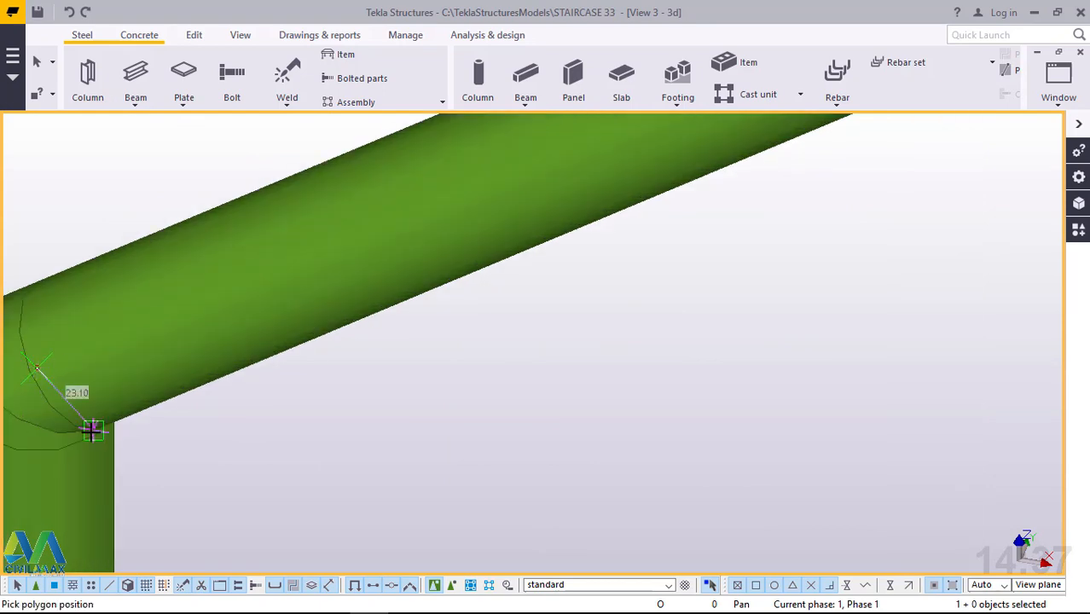
# Continue the polybeam 2400 mm up the sloping handrail to its bend at the top of the flight.
pyautogui.scroll(-5, 116, 430)
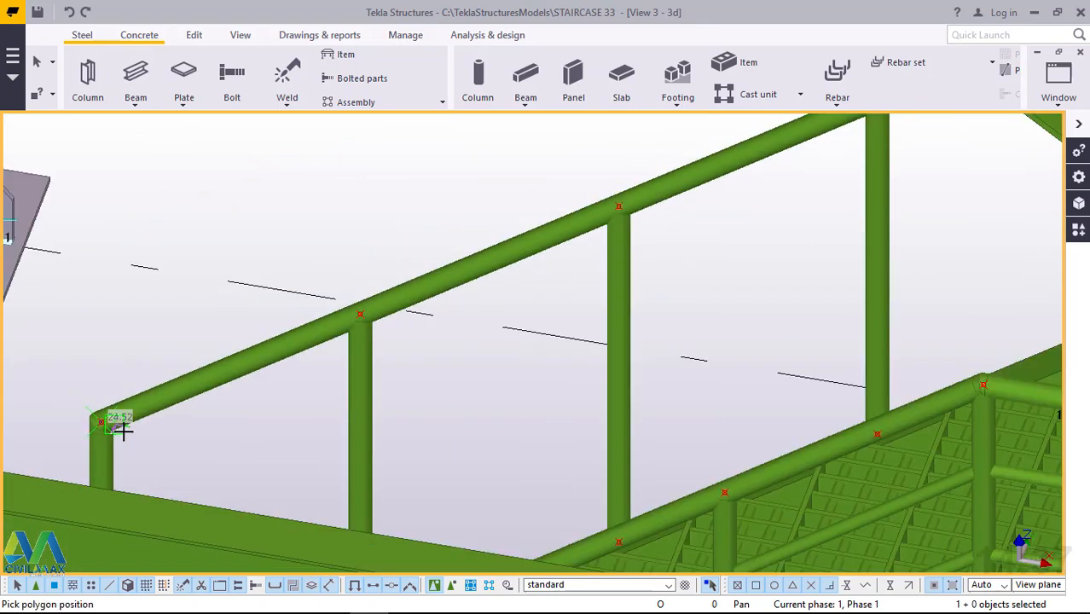
pyautogui.scroll(-4, 128, 428)
pyautogui.scroll(3, 695, 176)
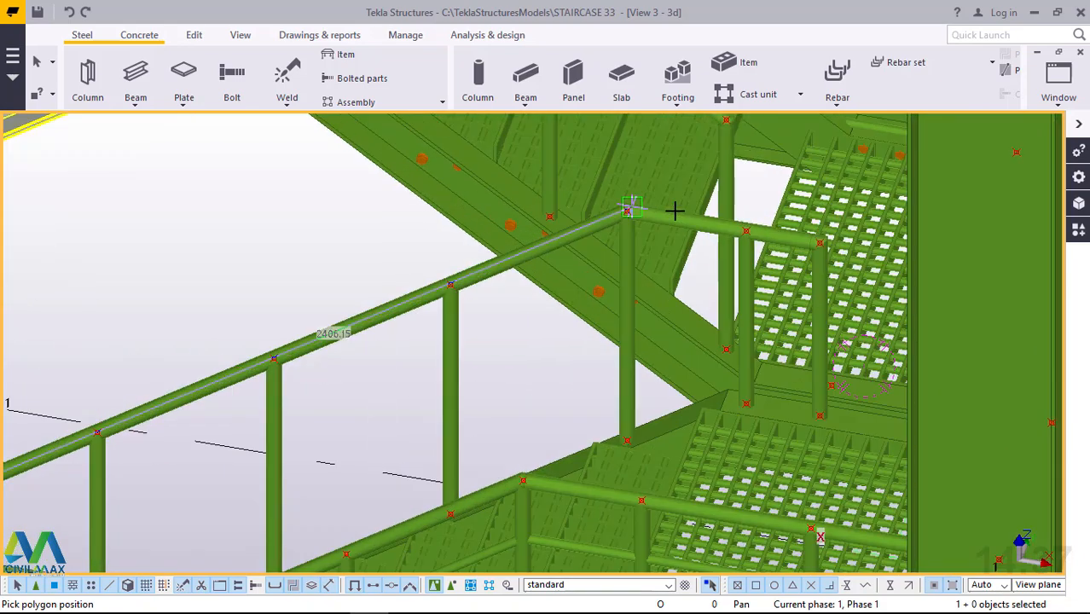
pyautogui.scroll(4, 651, 217)
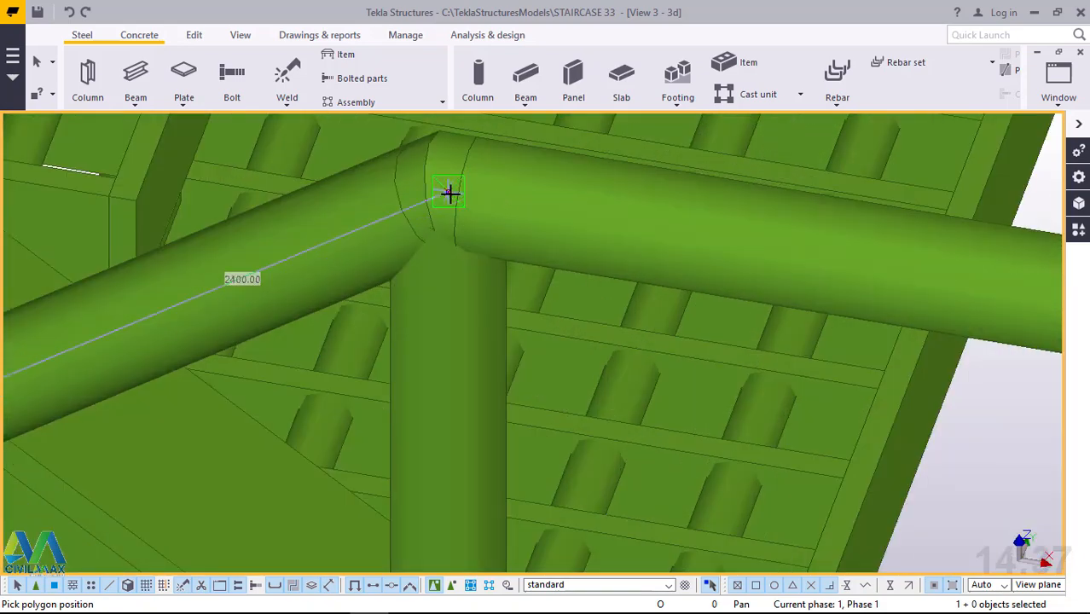
pyautogui.click(450, 194)
# Finish the polybeam at the corner above the handrail's end post on the landing, and end the command.
pyautogui.scroll(-3, 422, 256)
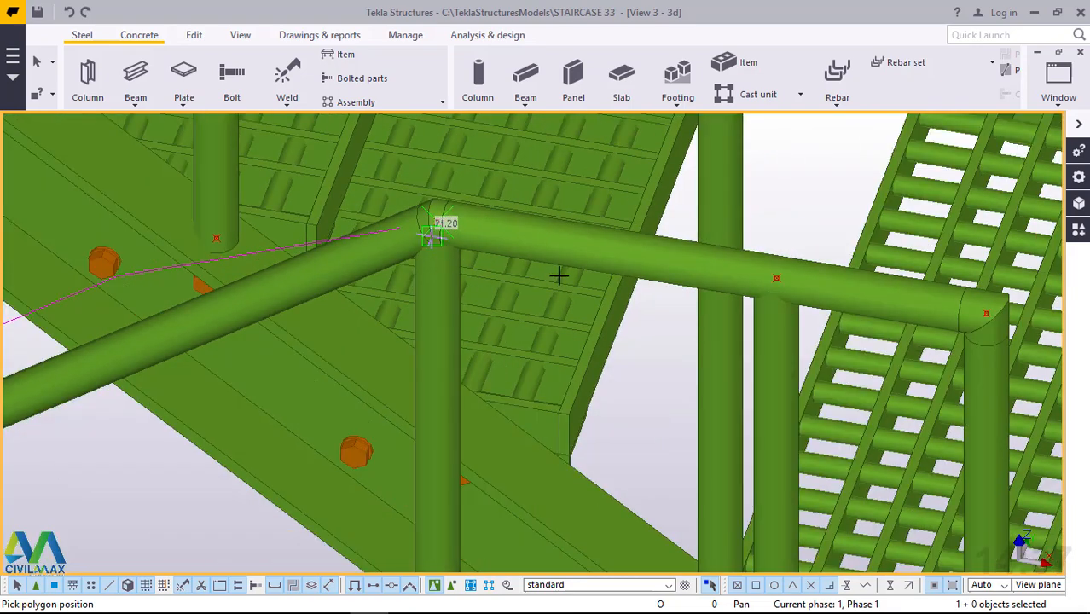
pyautogui.scroll(3, 900, 307)
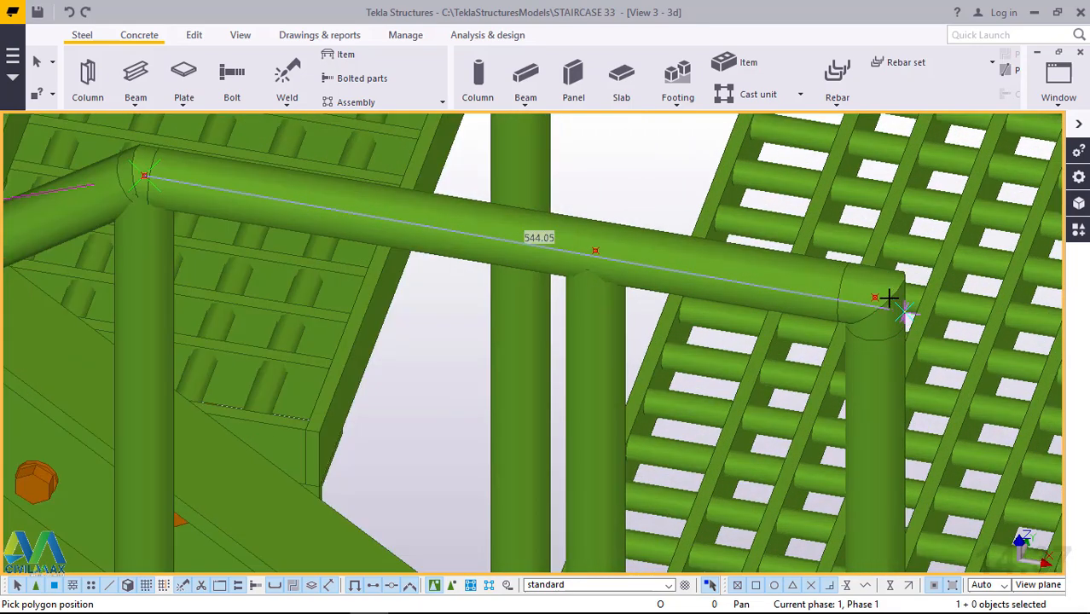
pyautogui.scroll(3, 890, 298)
pyautogui.click(842, 291)
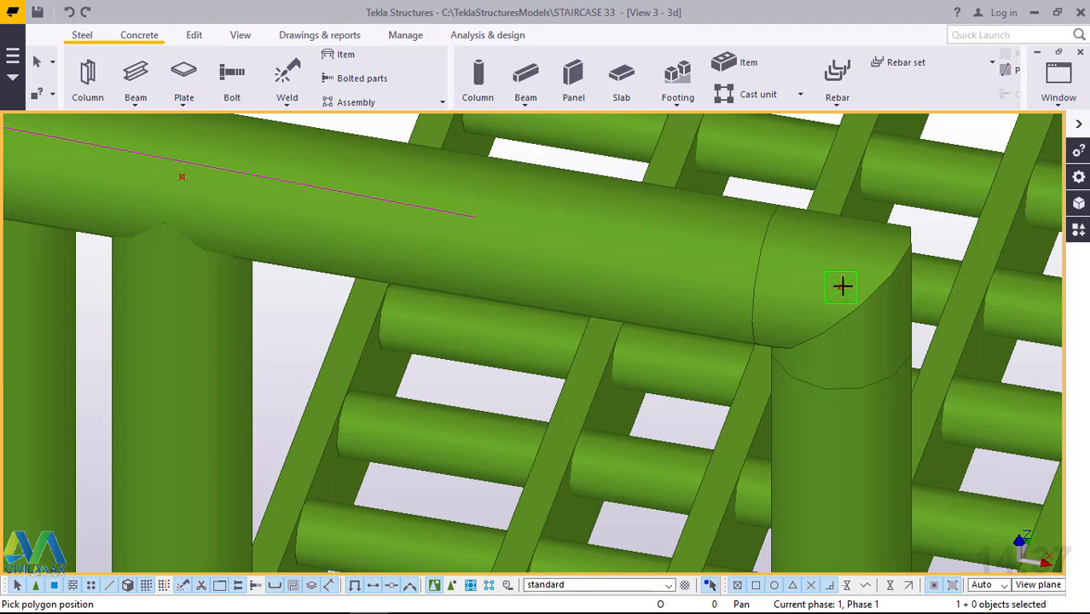
pyautogui.rightClick(815, 255)
pyautogui.click(831, 266)
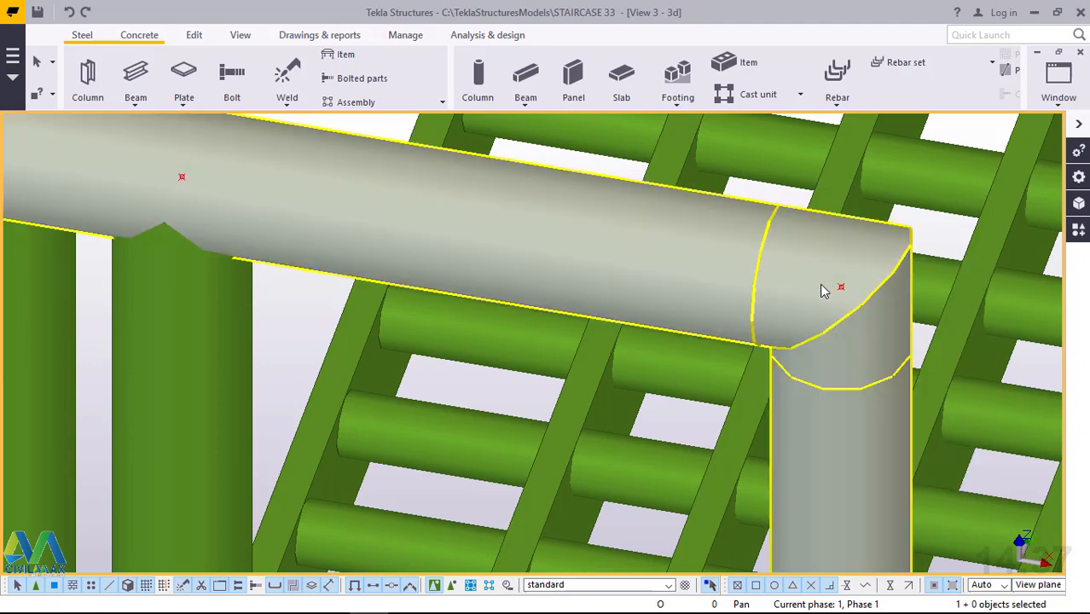
pyautogui.scroll(-2, 823, 291)
pyautogui.scroll(-2, 828, 291)
pyautogui.scroll(-2, 771, 233)
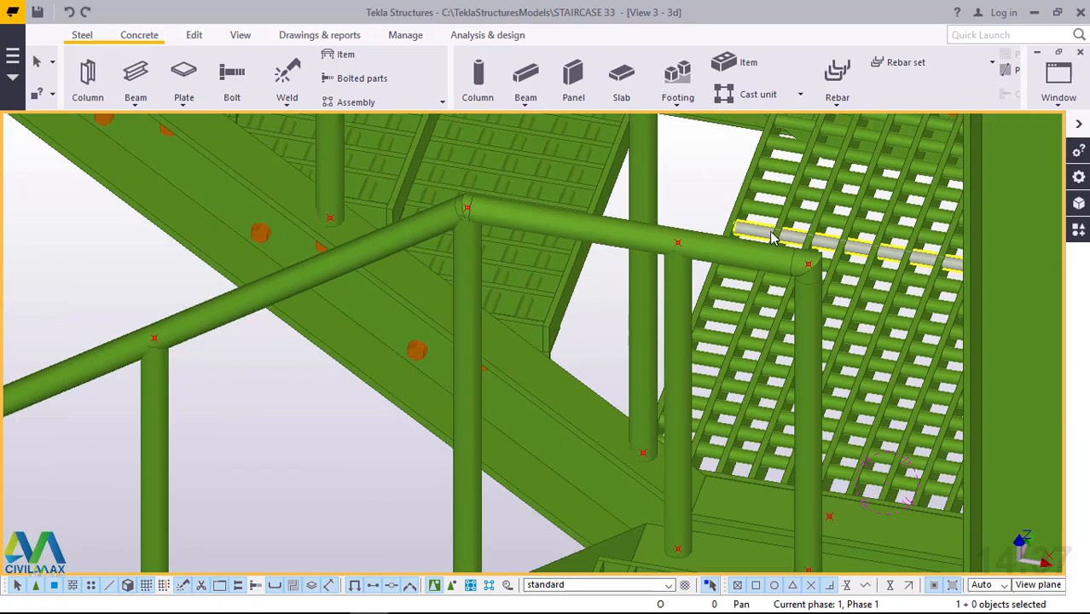
pyautogui.scroll(-2, 742, 243)
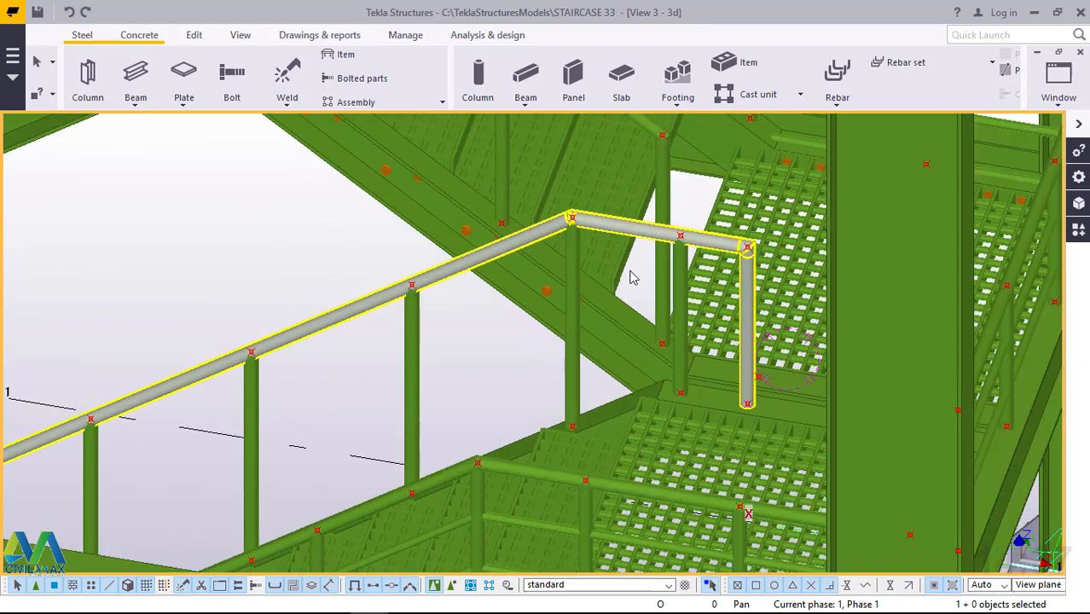
pyautogui.scroll(-2, 632, 277)
pyautogui.scroll(5, 467, 307)
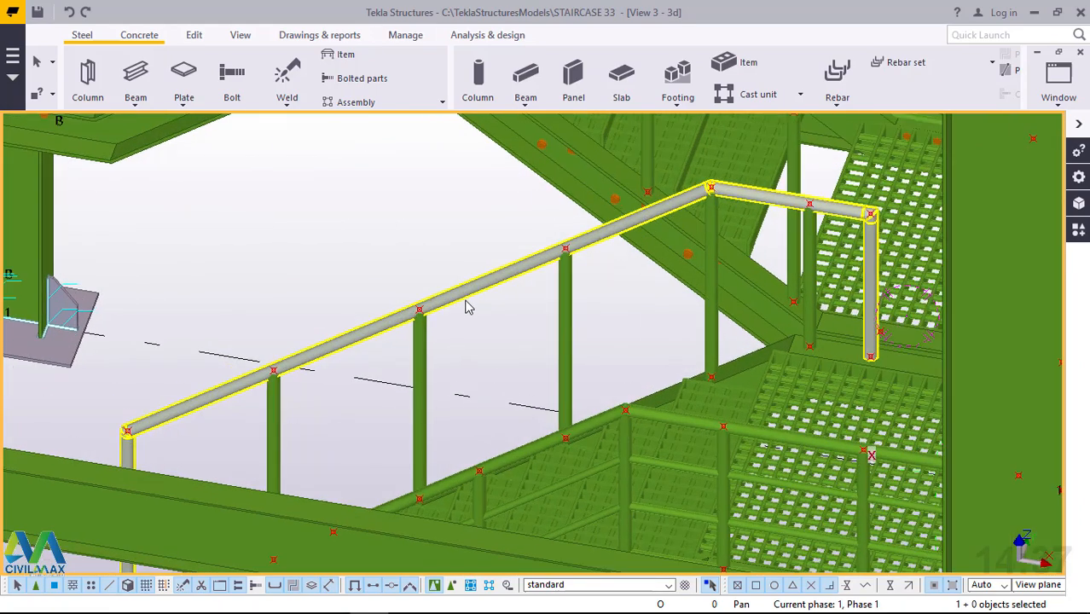
# Show the parts as transparent to expose the new polybeam inside the handrail's lower end corner.
pyautogui.scroll(-4, 574, 280)
pyautogui.scroll(5, 249, 392)
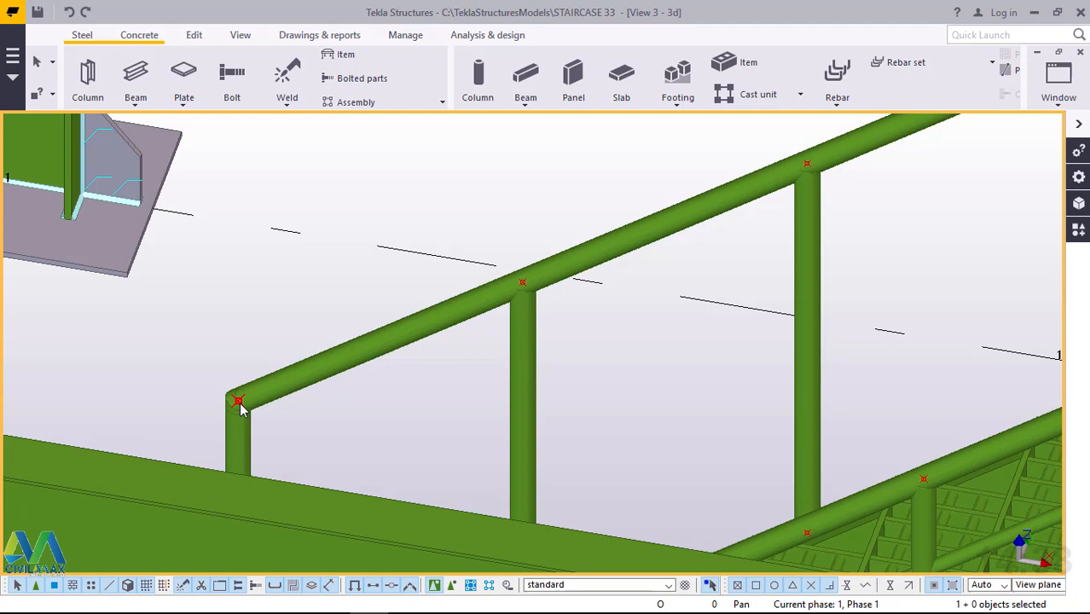
pyautogui.hotkey('ctrl', '2')
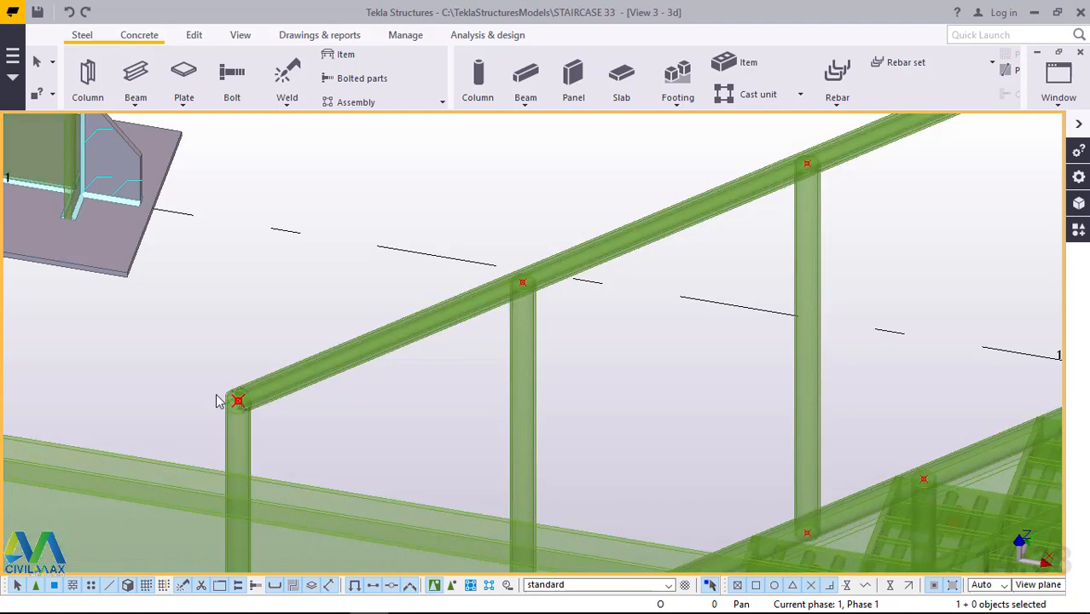
pyautogui.scroll(2, 239, 401)
pyautogui.scroll(5, 257, 395)
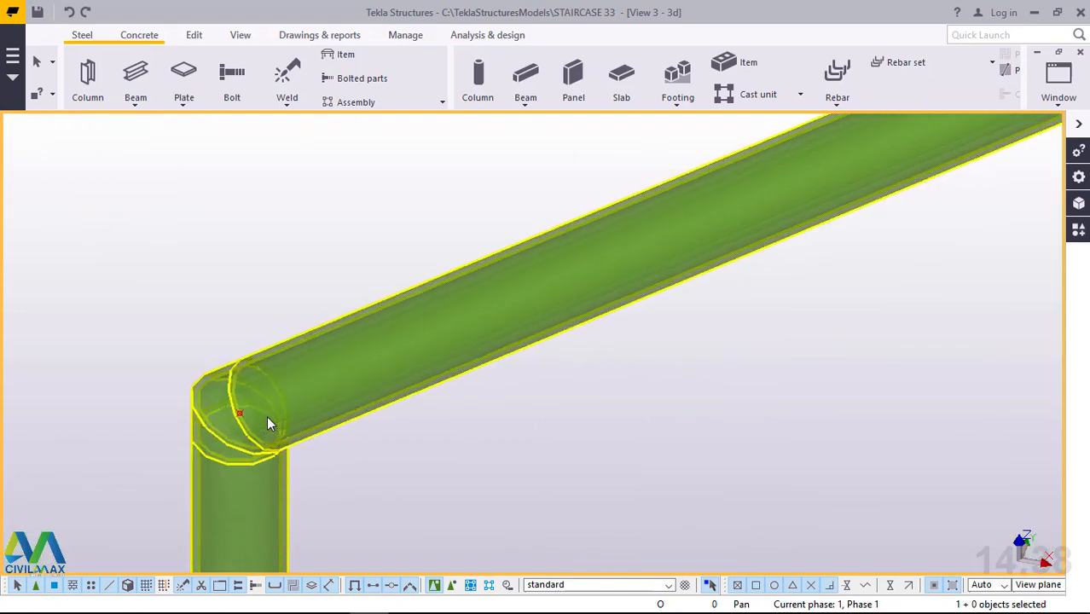
# Move the thin polybeam inside the top handrail down by 200 mm with a linear move, and end the command.
pyautogui.click(220, 410)
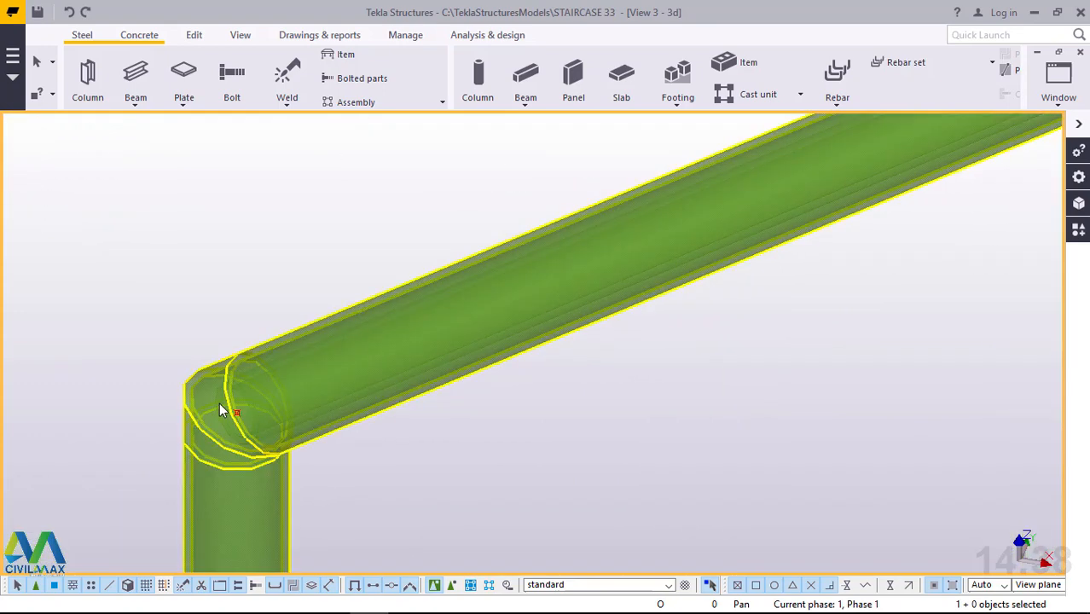
pyautogui.click(252, 385)
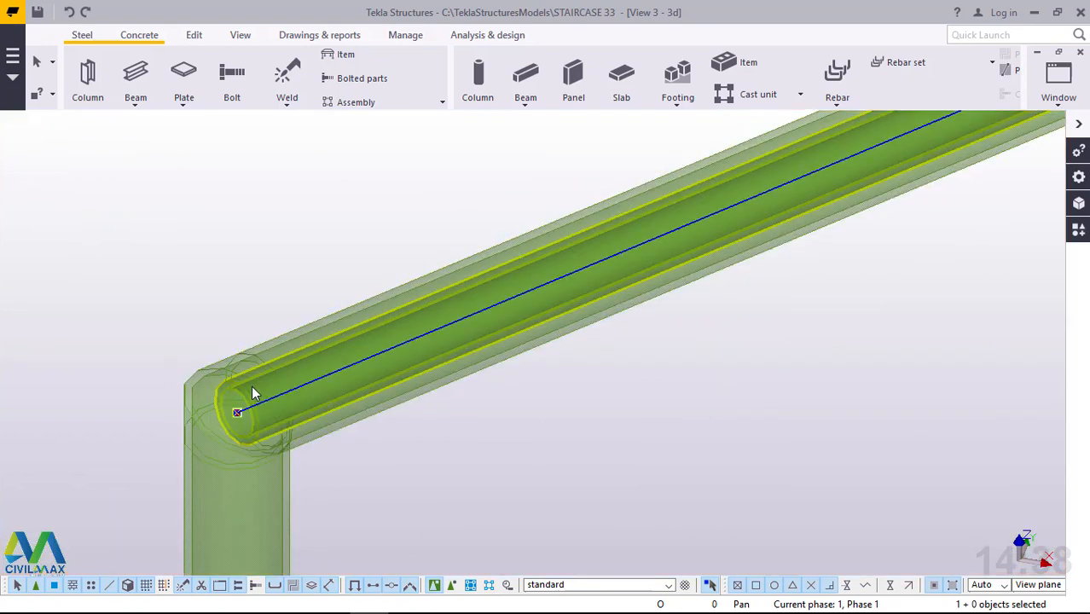
pyautogui.rightClick(270, 205)
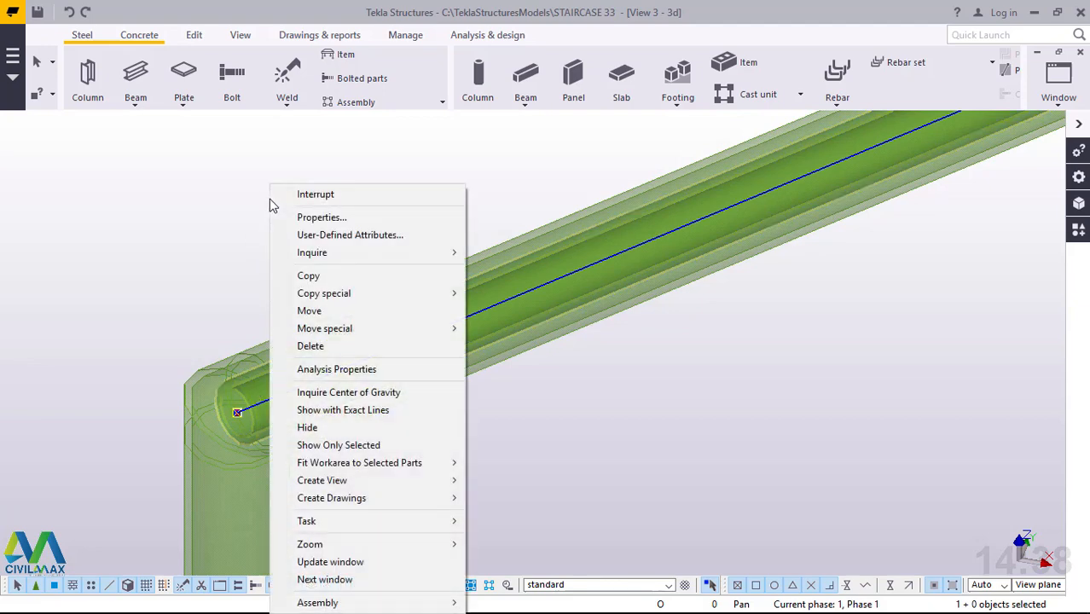
pyautogui.moveTo(348, 331)
pyautogui.click(503, 324)
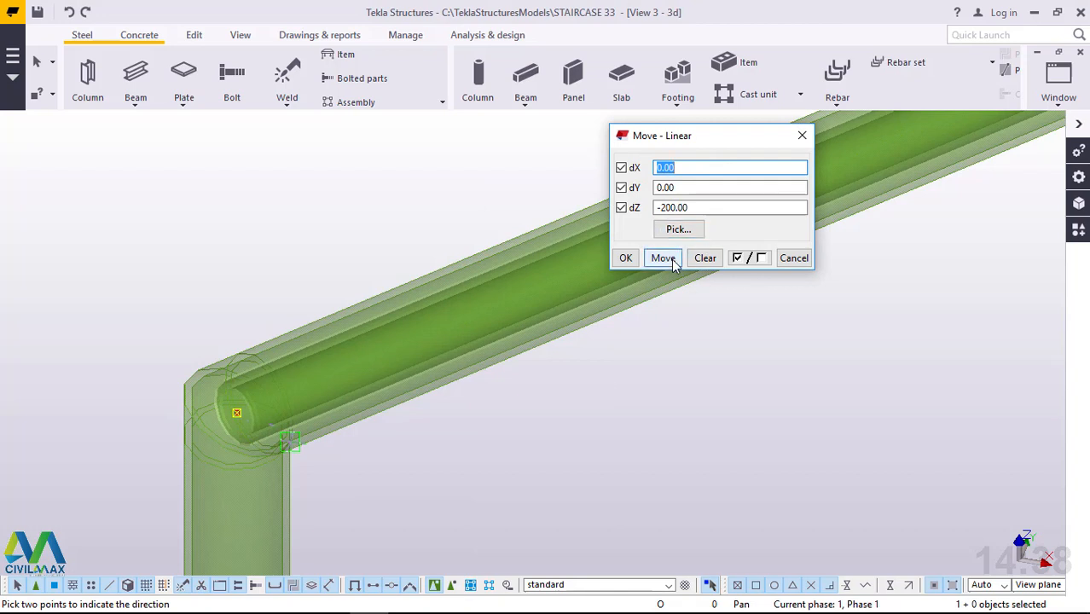
pyautogui.click(673, 263)
pyautogui.click(632, 266)
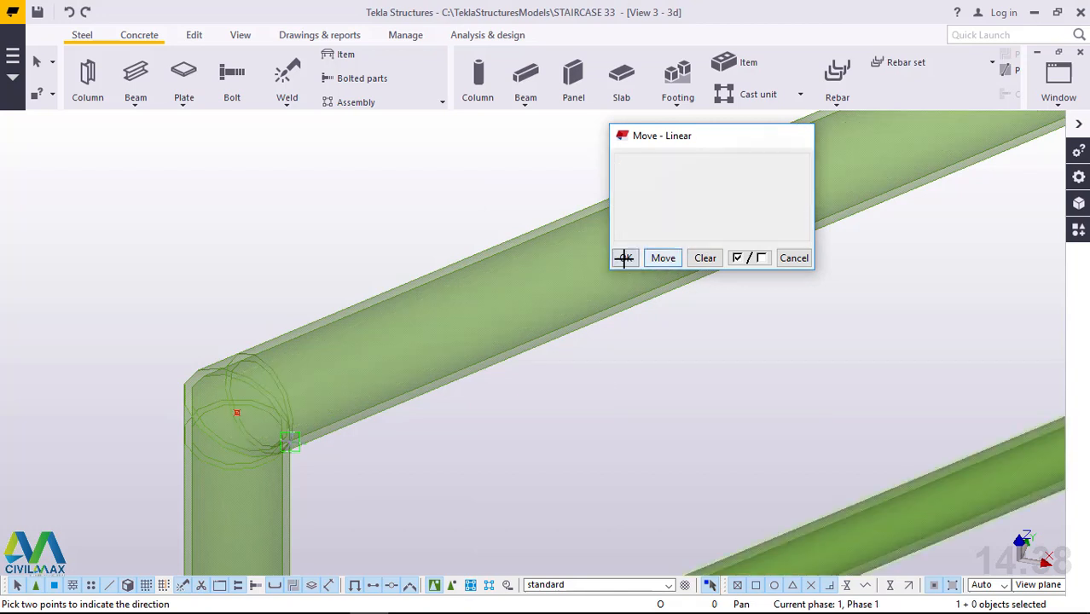
pyautogui.rightClick(331, 218)
pyautogui.click(354, 230)
pyautogui.scroll(-4, 354, 232)
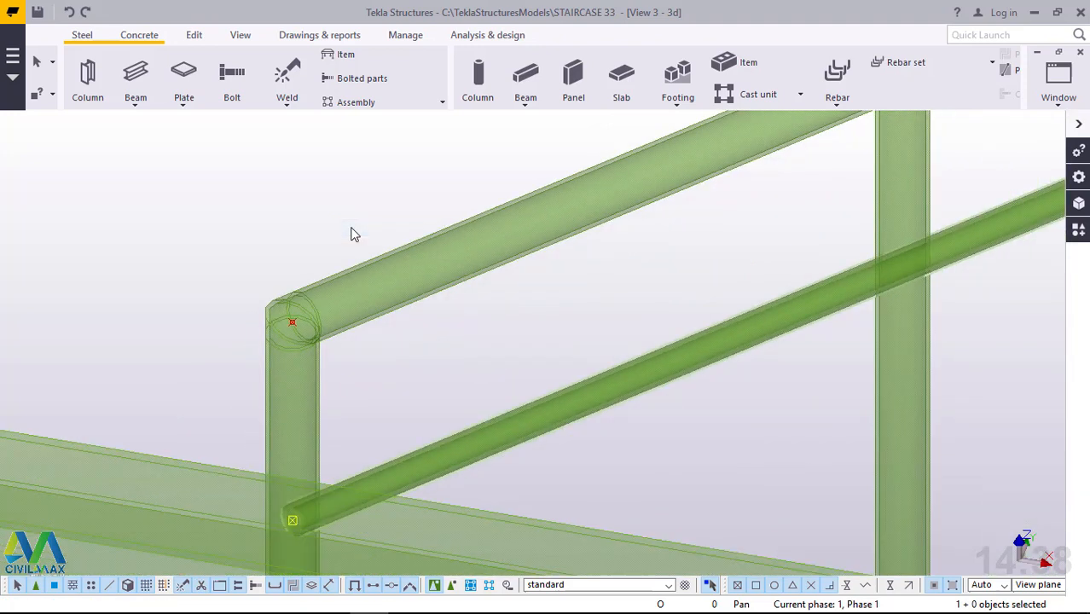
# Restore the solid rendering of the parts in the view.
pyautogui.hotkey('ctrl', '4')
pyautogui.scroll(-5, 293, 413)
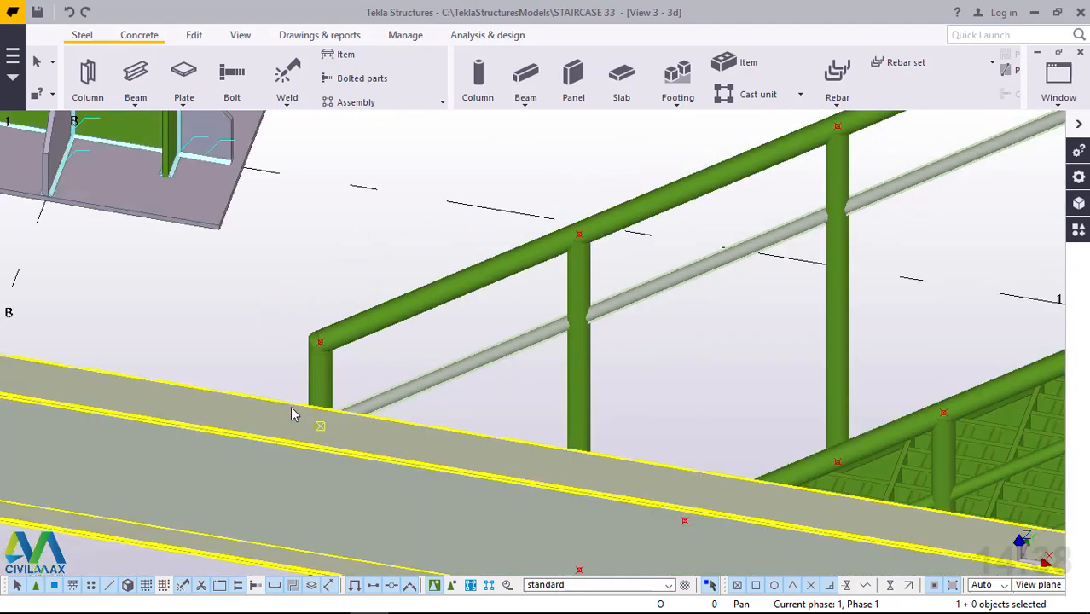
pyautogui.scroll(-3, 314, 399)
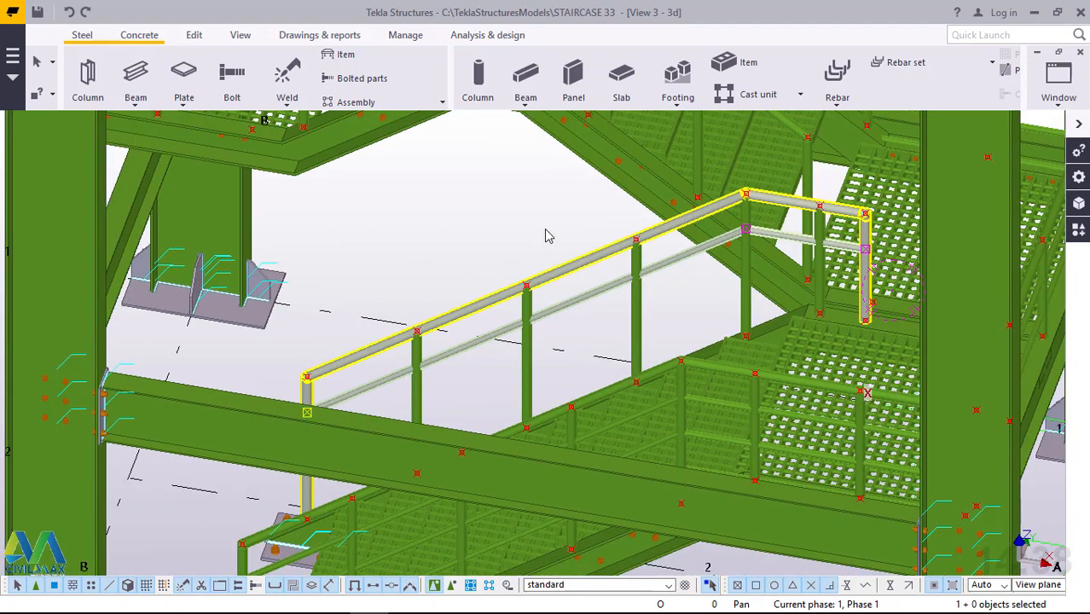
# Copy the lowered rail linearly twice with a dZ of -200 mm, and end the copy command.
pyautogui.scroll(3, 548, 236)
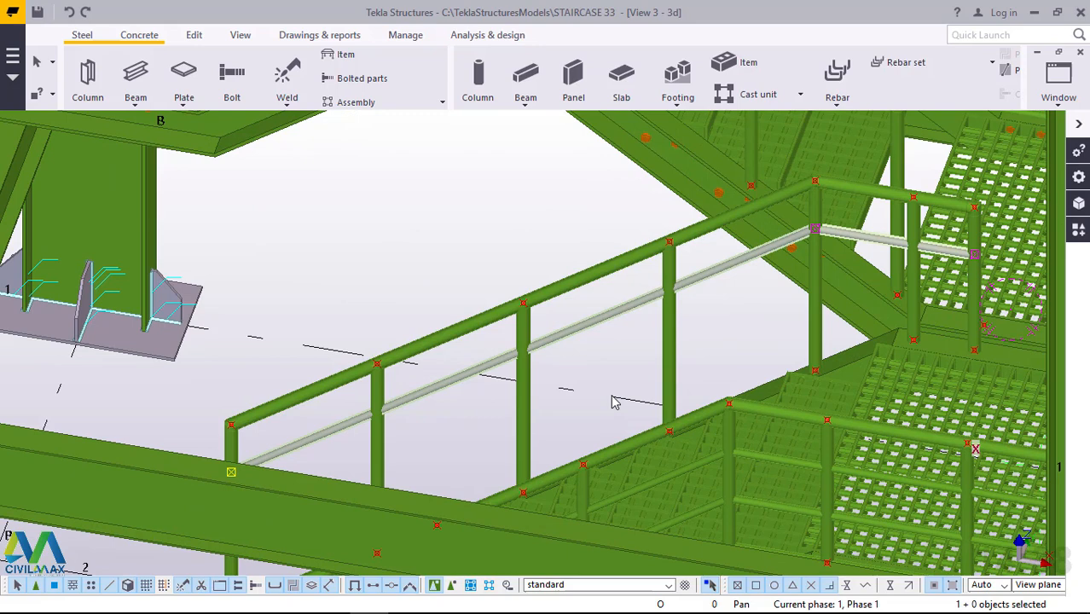
pyautogui.scroll(3, 622, 353)
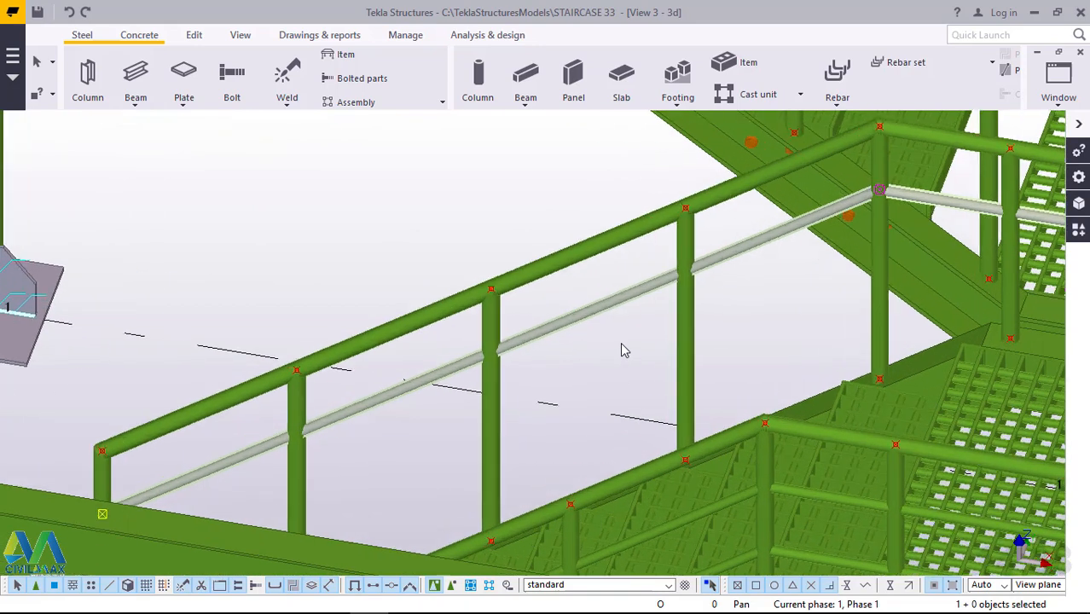
pyautogui.rightClick(347, 183)
pyautogui.moveTo(429, 293)
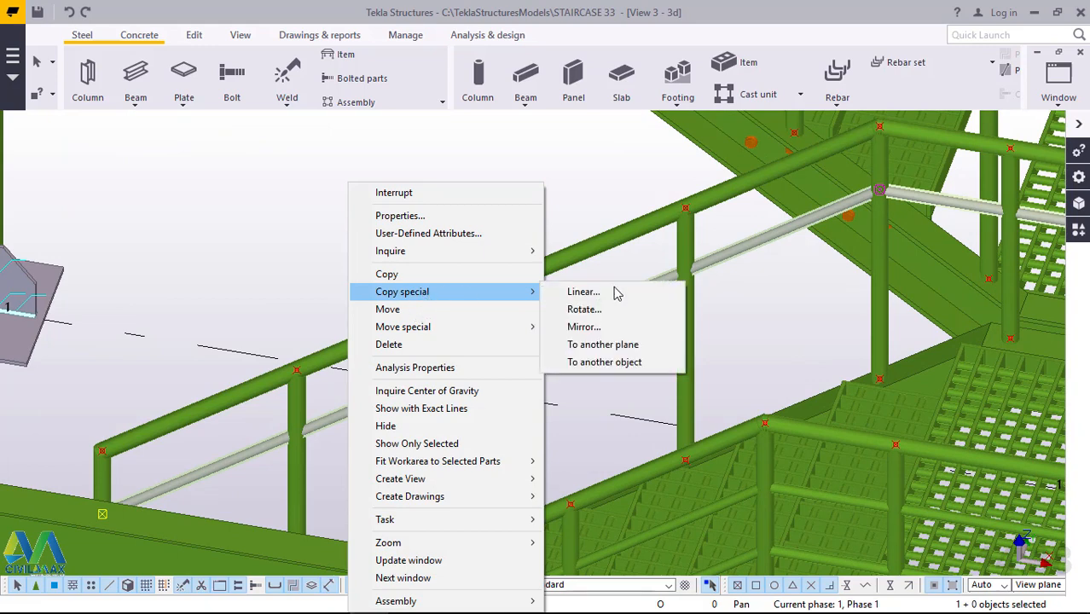
pyautogui.click(618, 293)
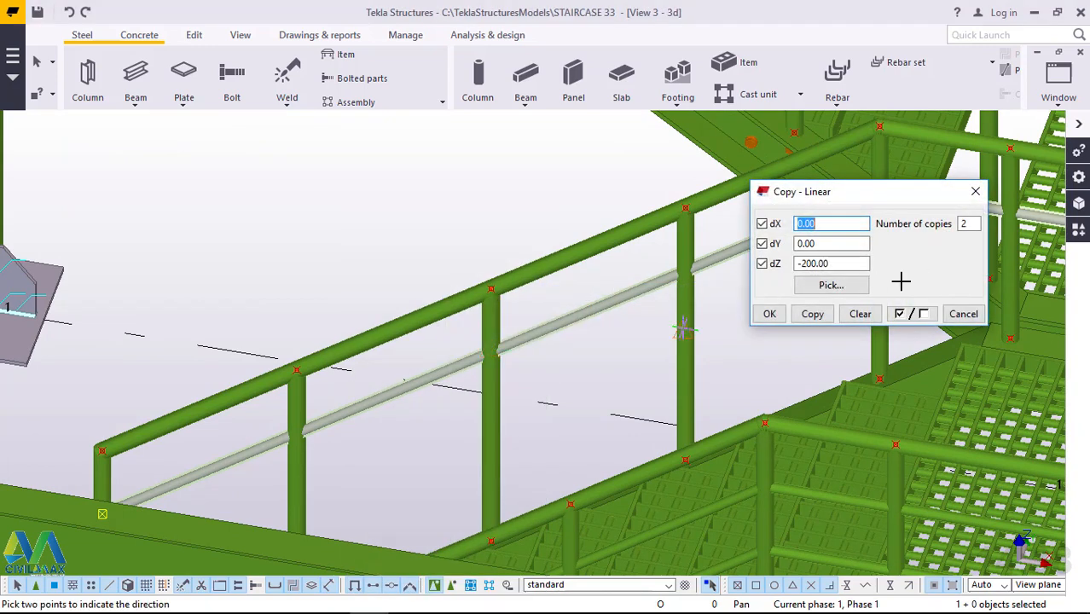
pyautogui.click(813, 315)
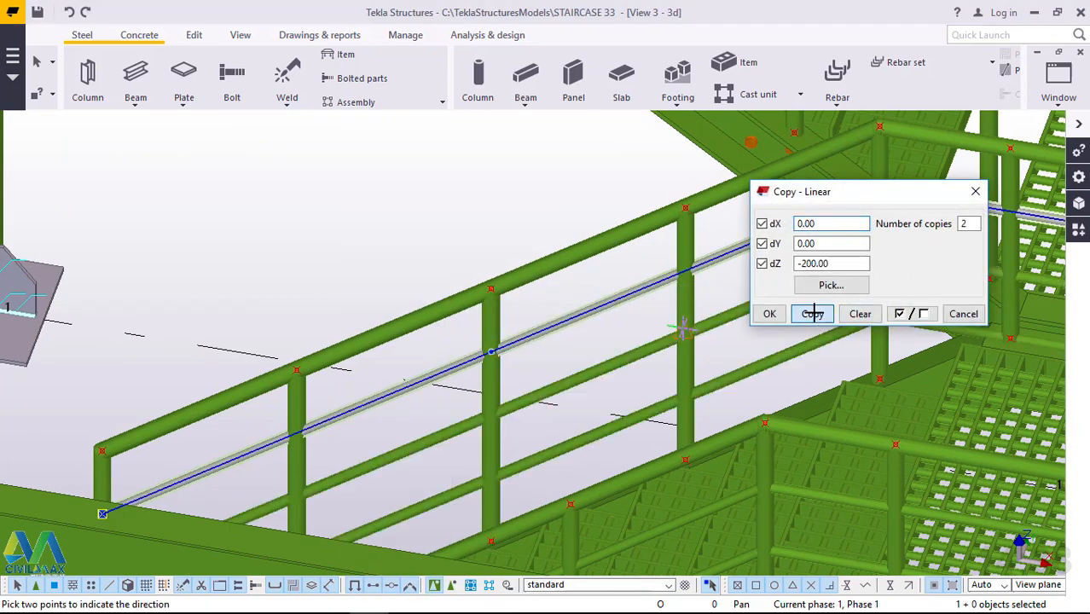
pyautogui.click(771, 315)
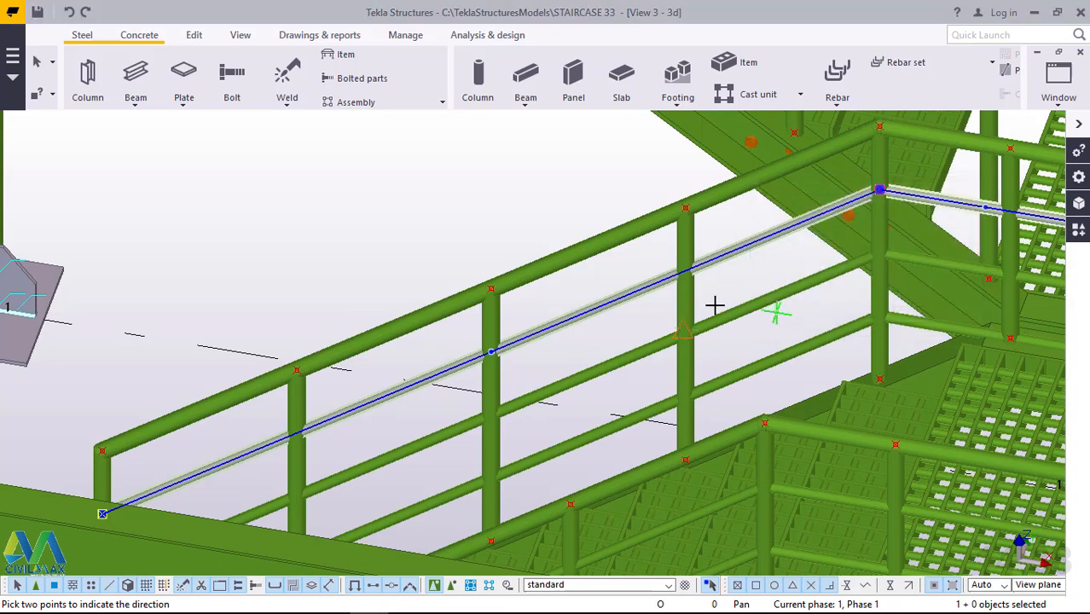
pyautogui.rightClick(463, 214)
pyautogui.click(511, 228)
# Examine the staircase from several sides to locate the next flight's handrail that lacks lower rails.
pyautogui.scroll(-3, 476, 218)
pyautogui.scroll(-2, 475, 218)
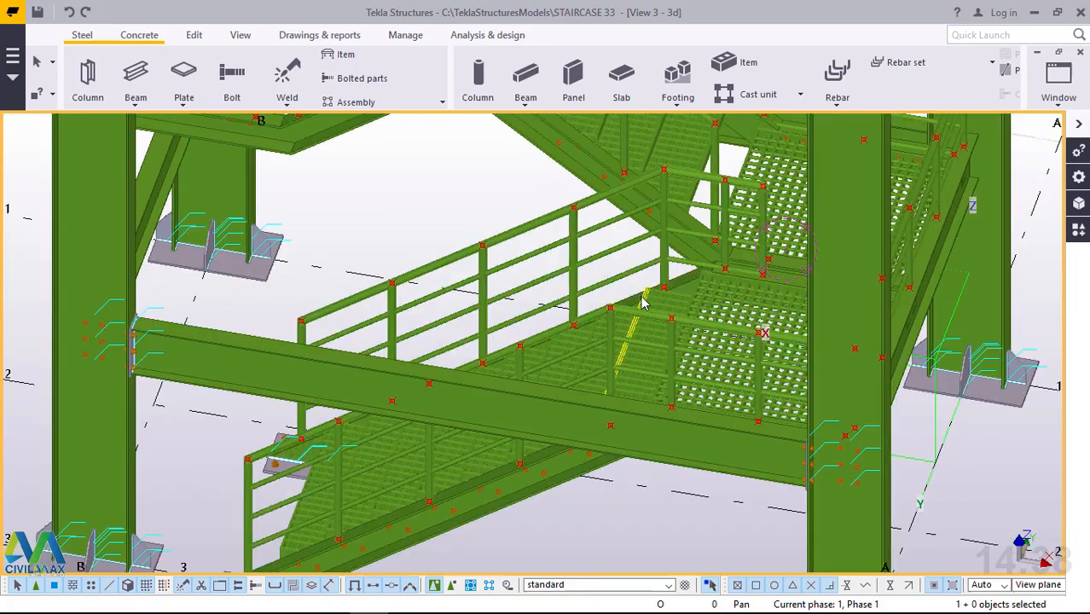
pyautogui.keyDown('ctrl'); pyautogui.moveTo(626, 297); pyautogui.dragTo(521, 307, button='middle'); pyautogui.keyUp('ctrl')
pyautogui.scroll(-4, 403, 414)
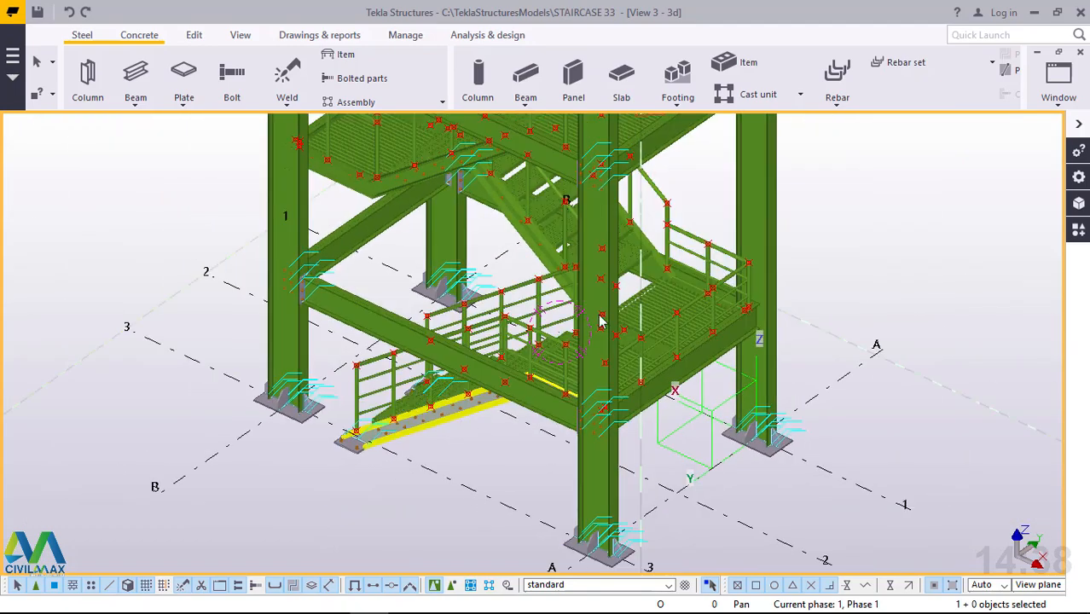
pyautogui.scroll(4, 556, 267)
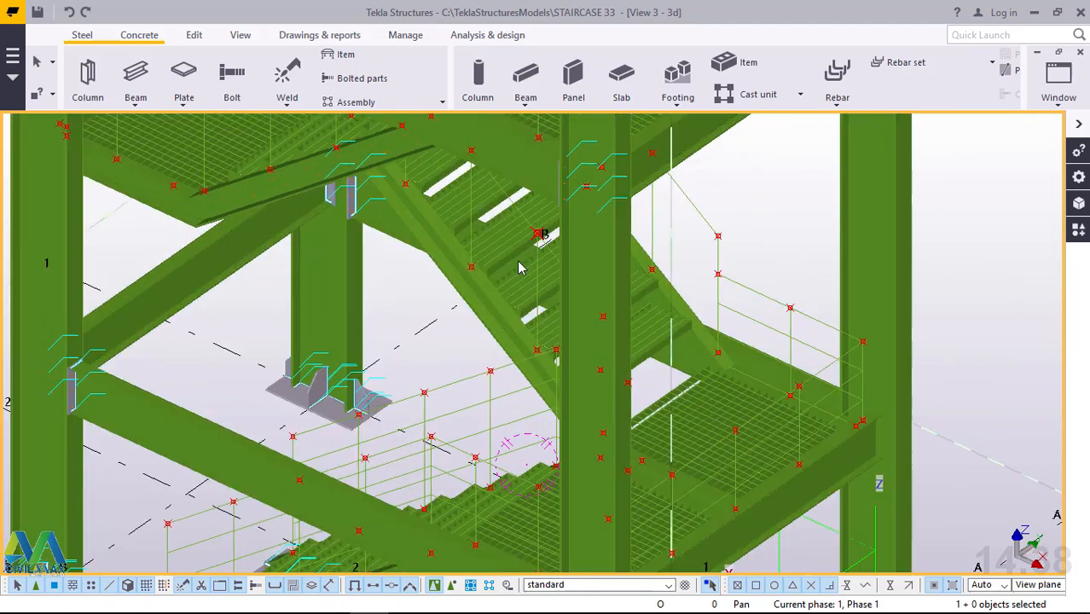
pyautogui.scroll(-2, 635, 310)
pyautogui.keyDown('ctrl'); pyautogui.moveTo(636, 309); pyautogui.dragTo(290, 284, button='middle'); pyautogui.keyUp('ctrl')
pyautogui.scroll(6, 655, 280)
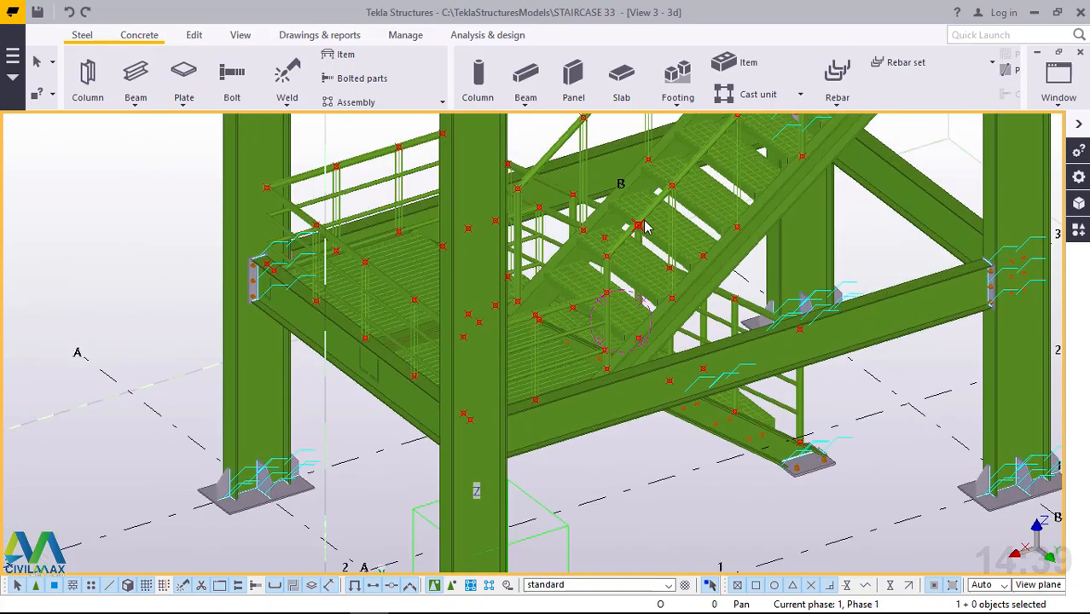
pyautogui.scroll(-6, 527, 446)
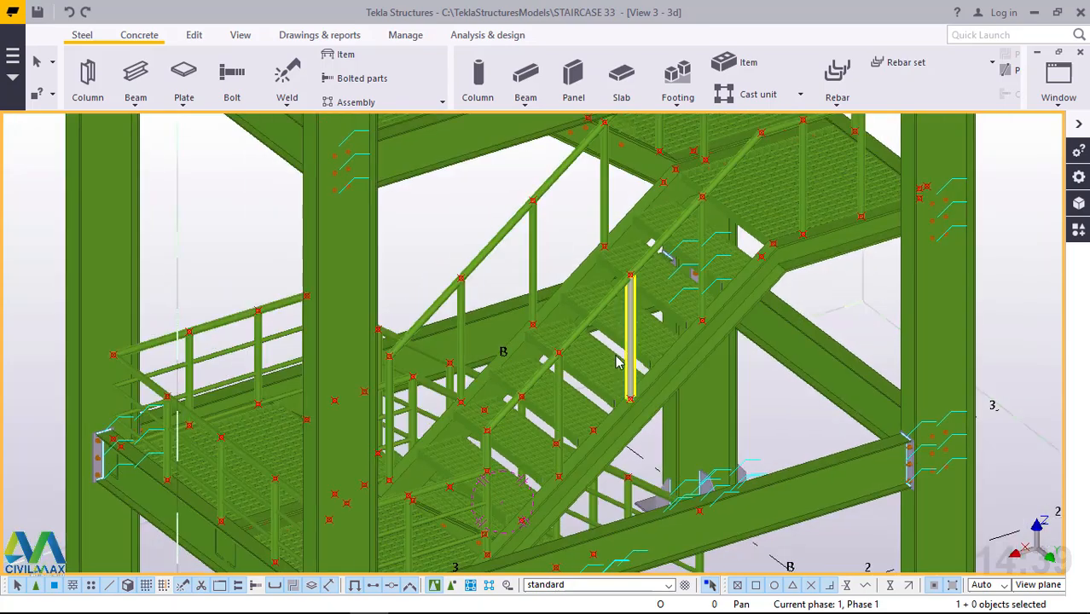
pyautogui.keyDown('ctrl'); pyautogui.moveTo(612, 354); pyautogui.dragTo(639, 365, button='middle'); pyautogui.keyUp('ctrl')
# Start a polybeam at the lower end corner of the next flight's handrail.
pyautogui.scroll(5, 453, 418)
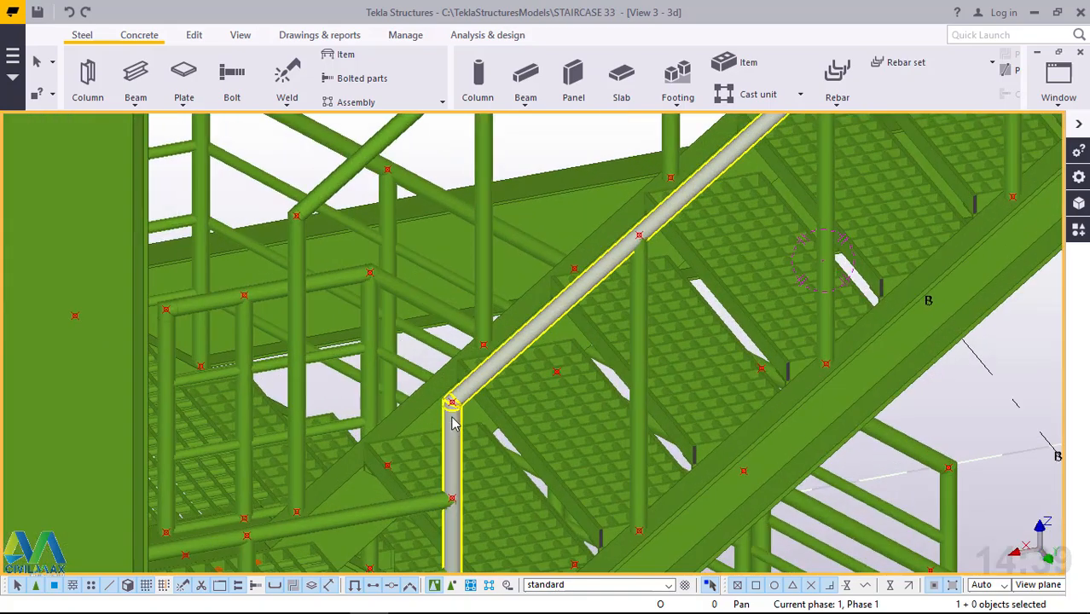
pyautogui.scroll(8, 453, 418)
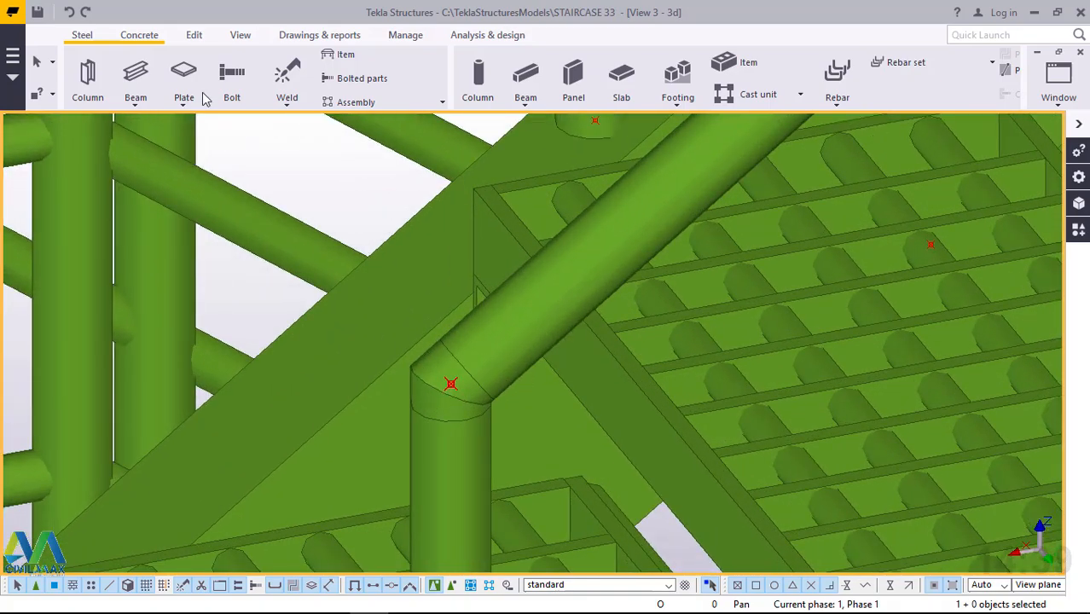
pyautogui.click(134, 109)
pyautogui.scroll(3, 469, 394)
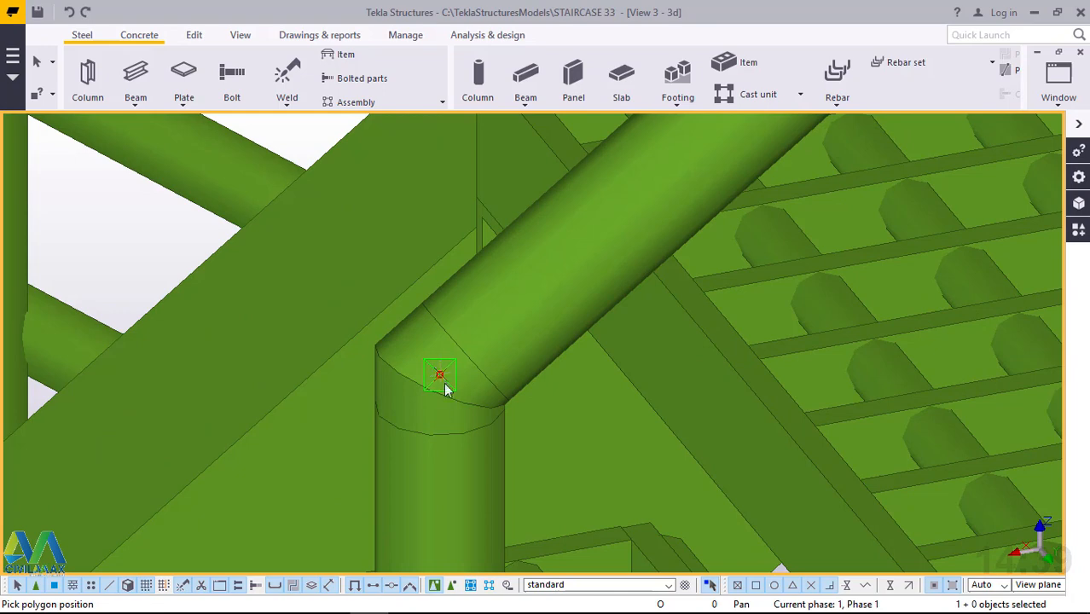
pyautogui.scroll(-3, 399, 447)
pyautogui.scroll(-3, 391, 464)
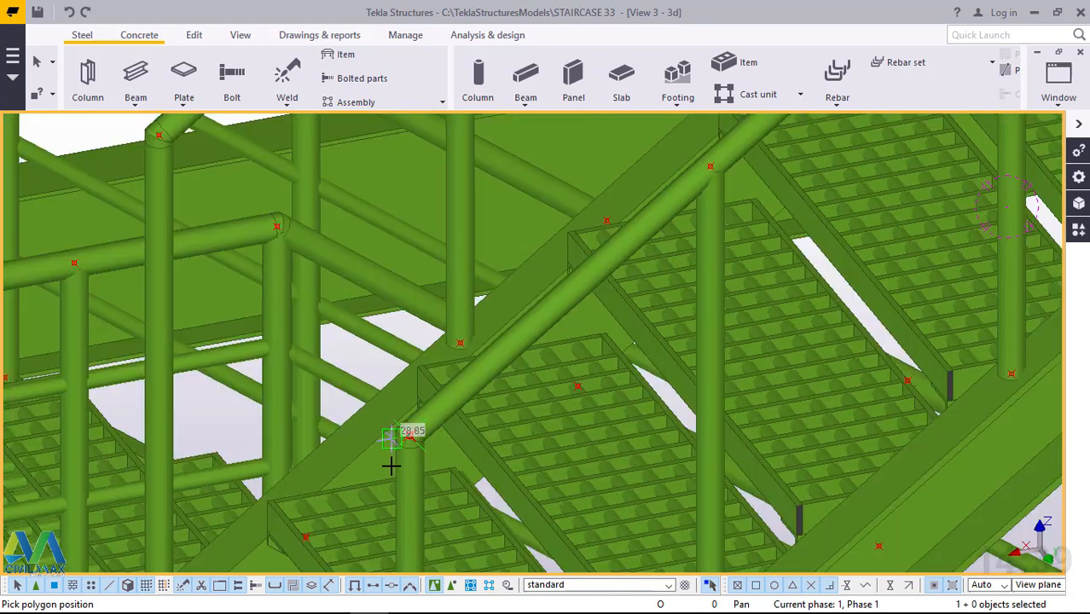
# Continue the polybeam about 2294 mm up the sloping handrail to its bend at the top of the flight.
pyautogui.scroll(-2, 393, 465)
pyautogui.scroll(-1, 393, 465)
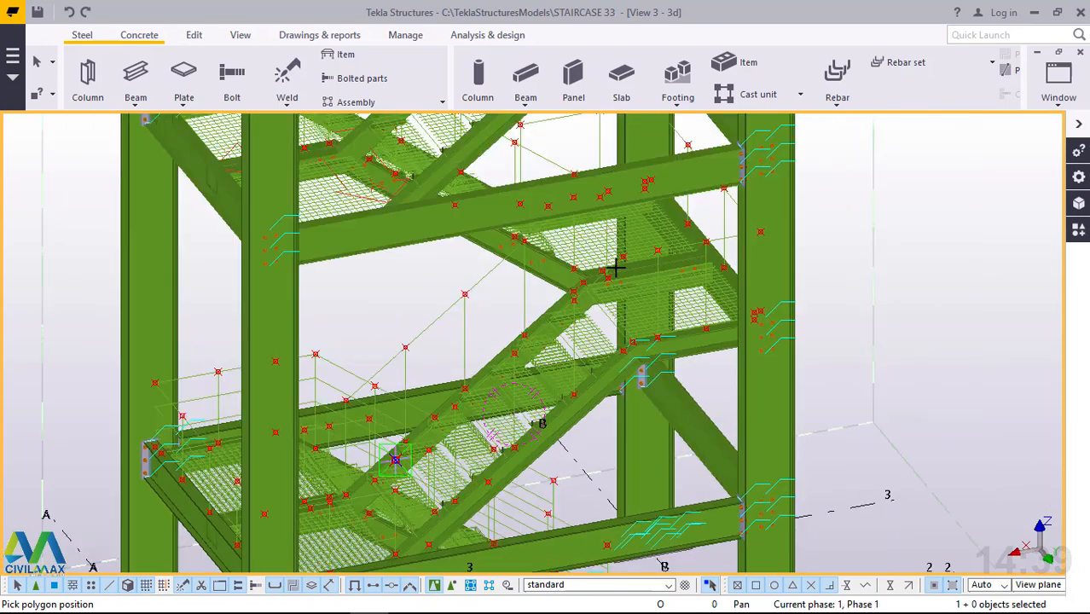
pyautogui.scroll(3, 615, 263)
pyautogui.scroll(5, 645, 236)
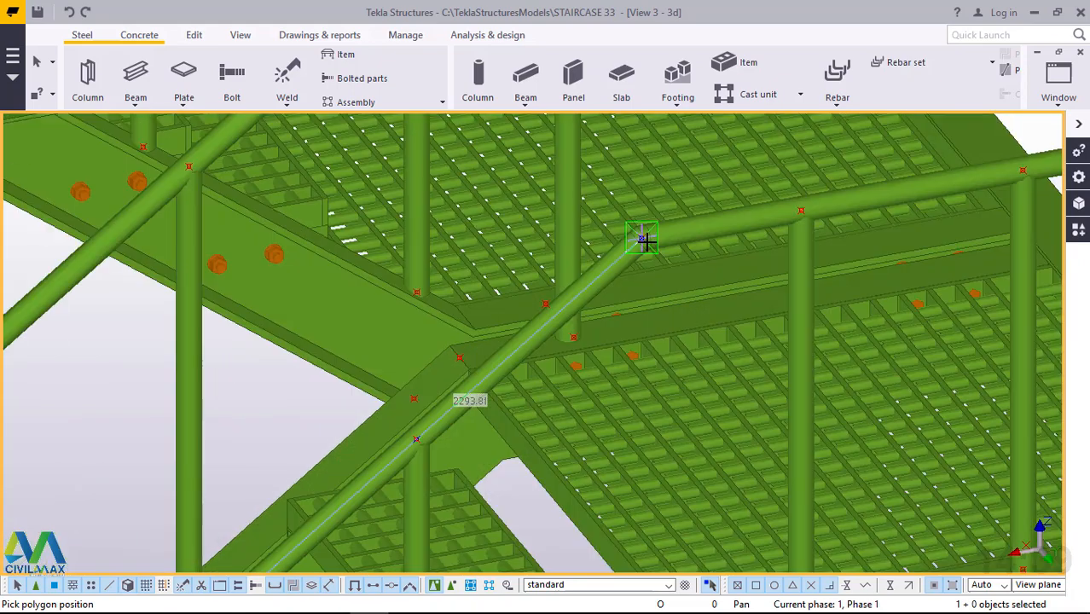
pyautogui.scroll(3, 648, 229)
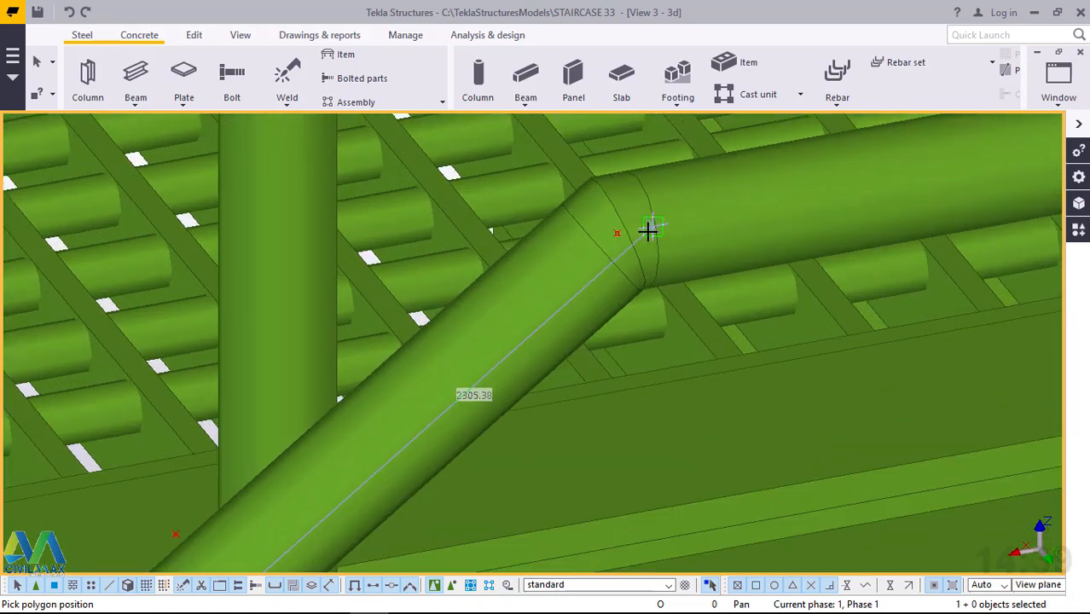
pyautogui.scroll(1, 620, 234)
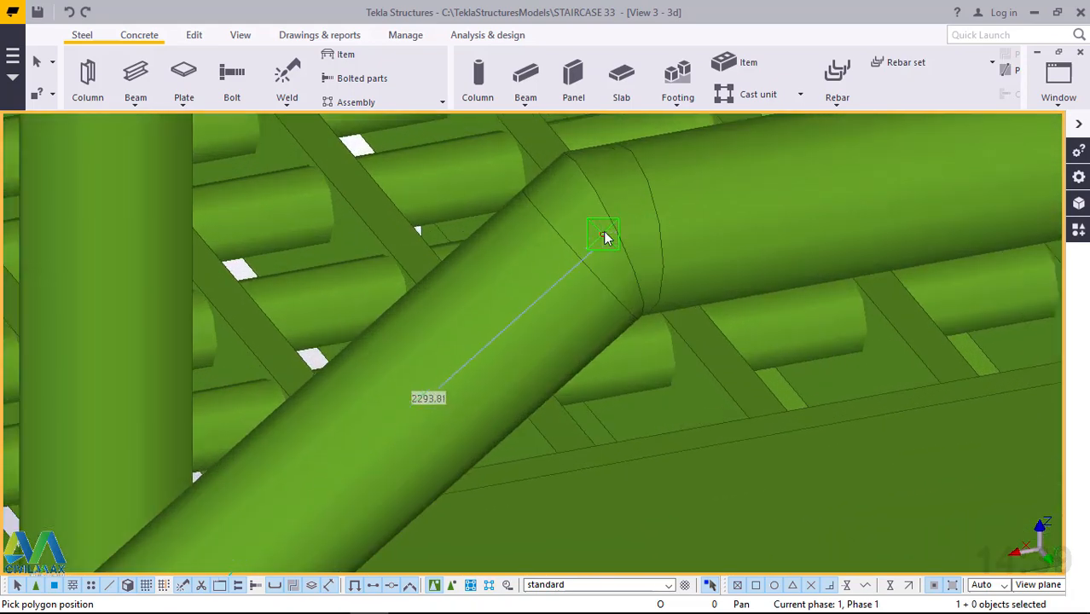
pyautogui.click(604, 234)
# Continue the polybeam about 1108 mm along the landing handrail to its corner behind the column.
pyautogui.scroll(-3, 491, 358)
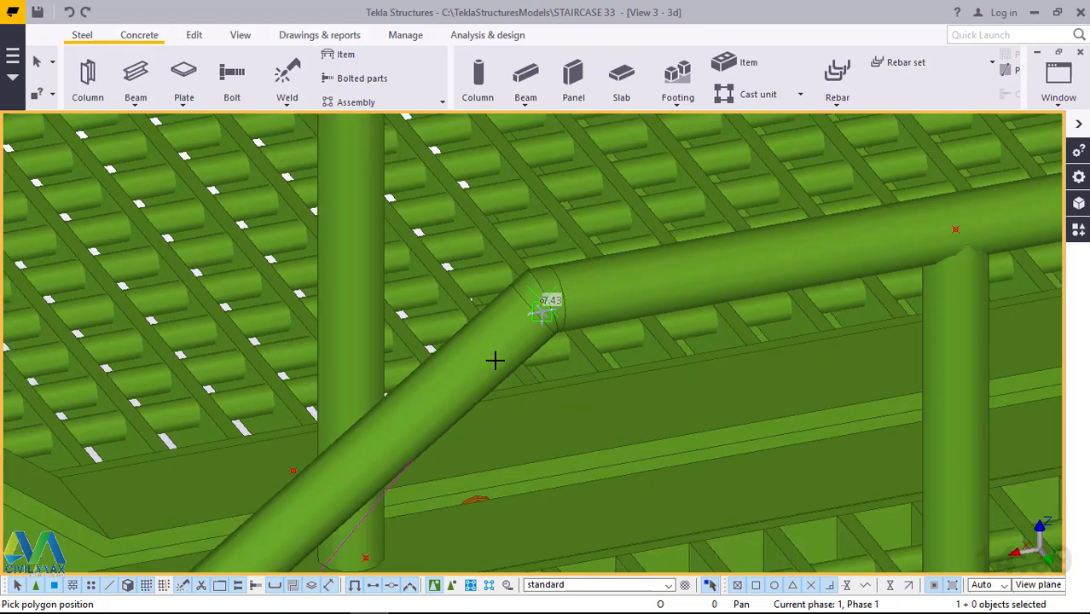
pyautogui.scroll(-4, 516, 348)
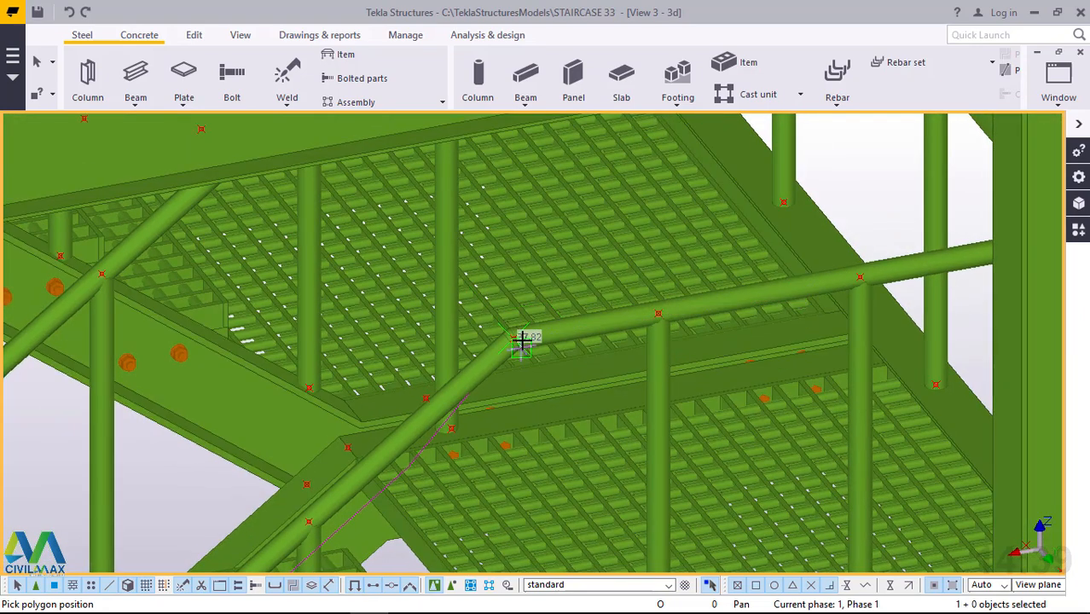
pyautogui.scroll(-3, 521, 341)
pyautogui.scroll(2, 814, 290)
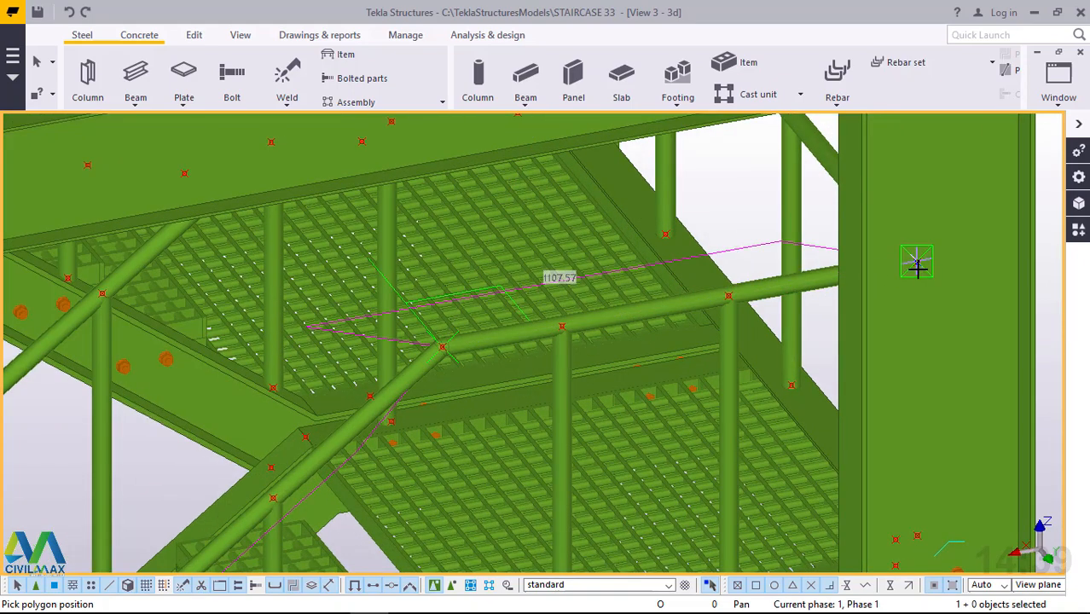
# Continue the polybeam about 2269 mm along the landing's long handrail to its far corner at the next column.
pyautogui.moveTo(905, 267); pyautogui.dragTo(810, 277, button='middle')
pyautogui.scroll(-2, 515, 369)
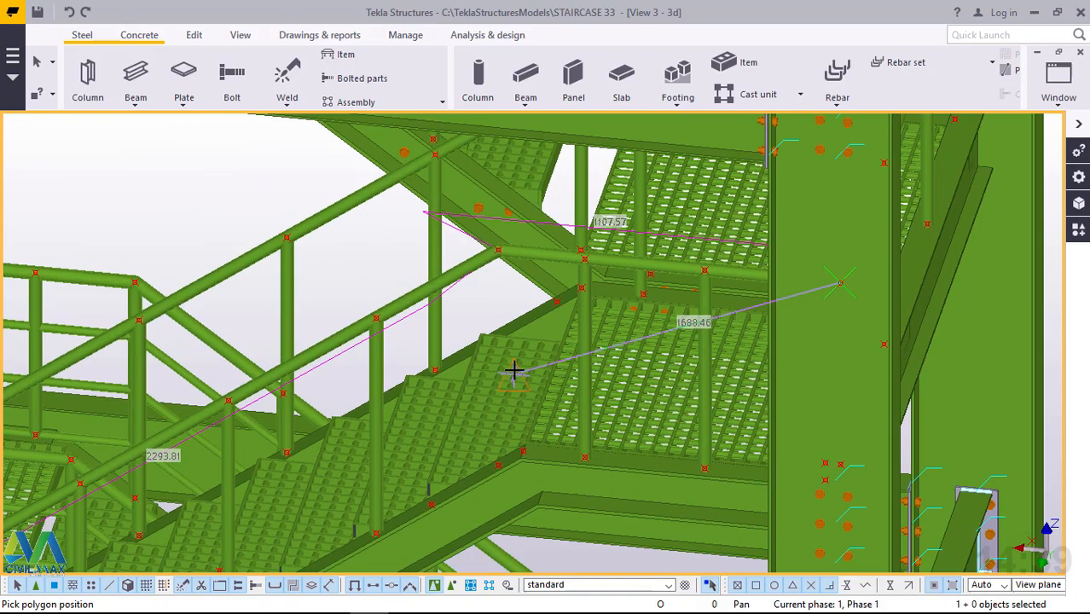
pyautogui.scroll(-1, 512, 369)
pyautogui.scroll(-1, 631, 338)
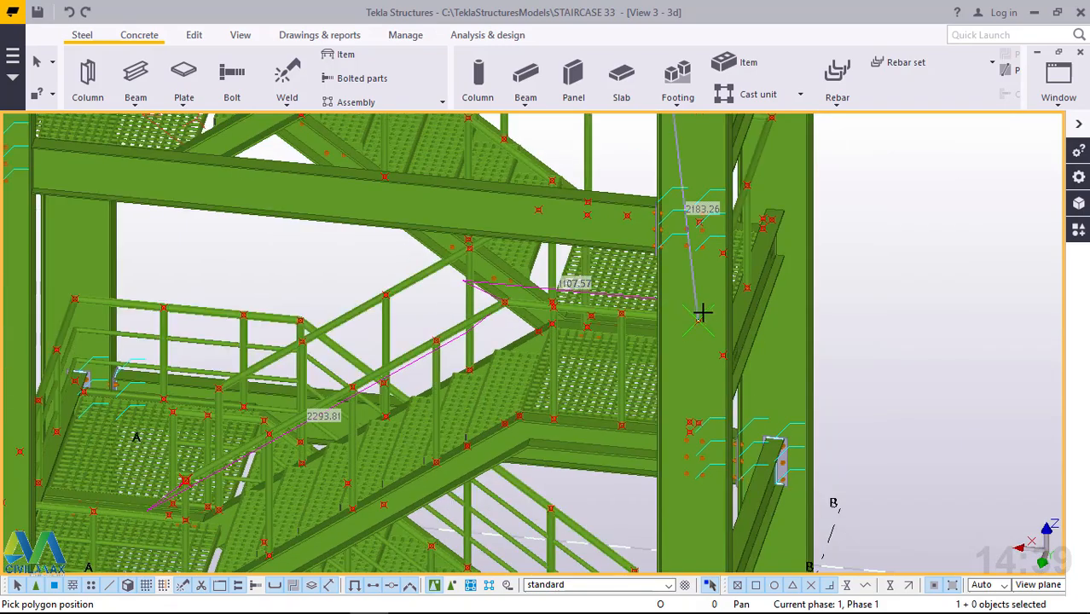
pyautogui.keyDown('ctrl'); pyautogui.moveTo(696, 315); pyautogui.dragTo(684, 301, button='middle'); pyautogui.keyUp('ctrl')
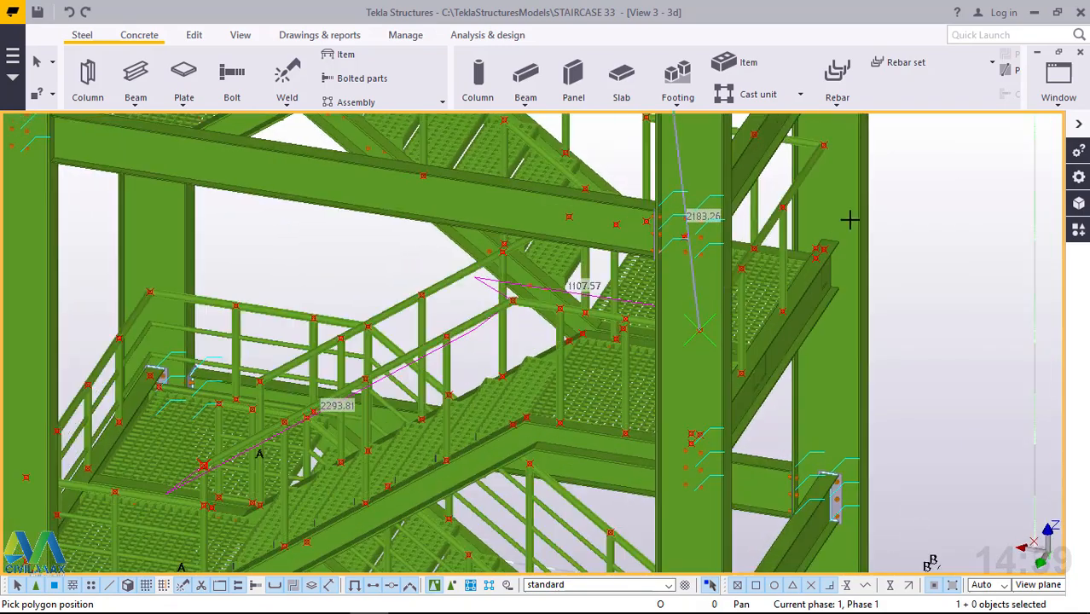
pyautogui.scroll(5, 838, 137)
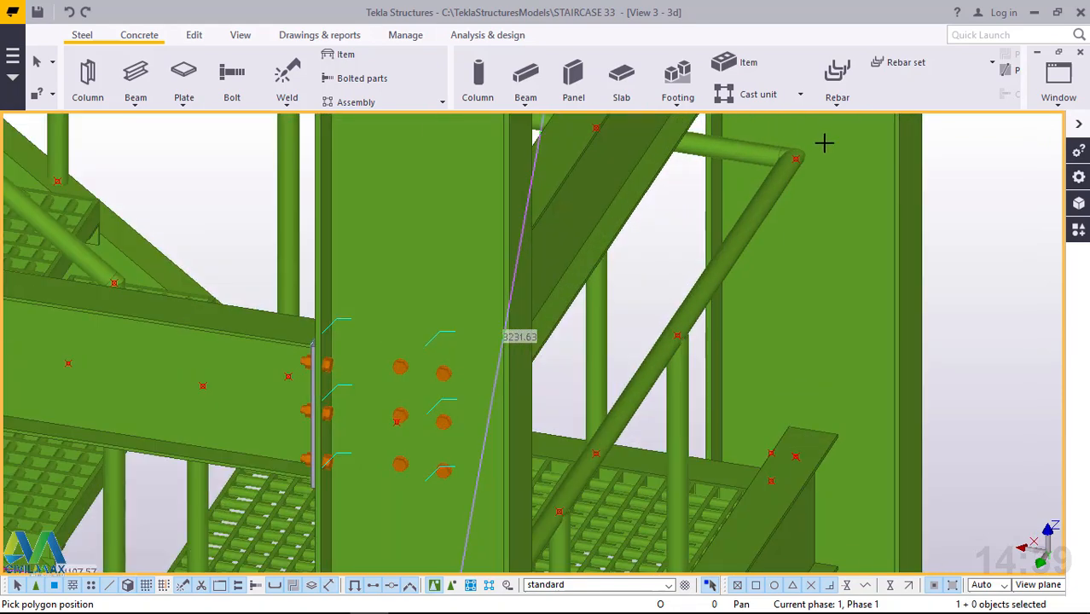
pyautogui.scroll(2, 787, 164)
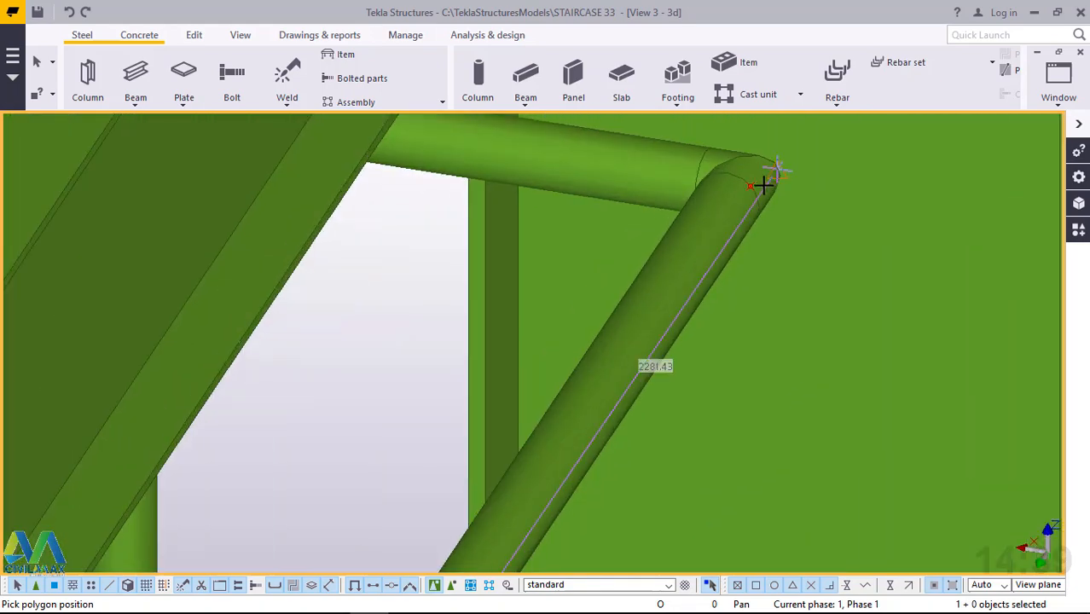
pyautogui.scroll(3, 762, 186)
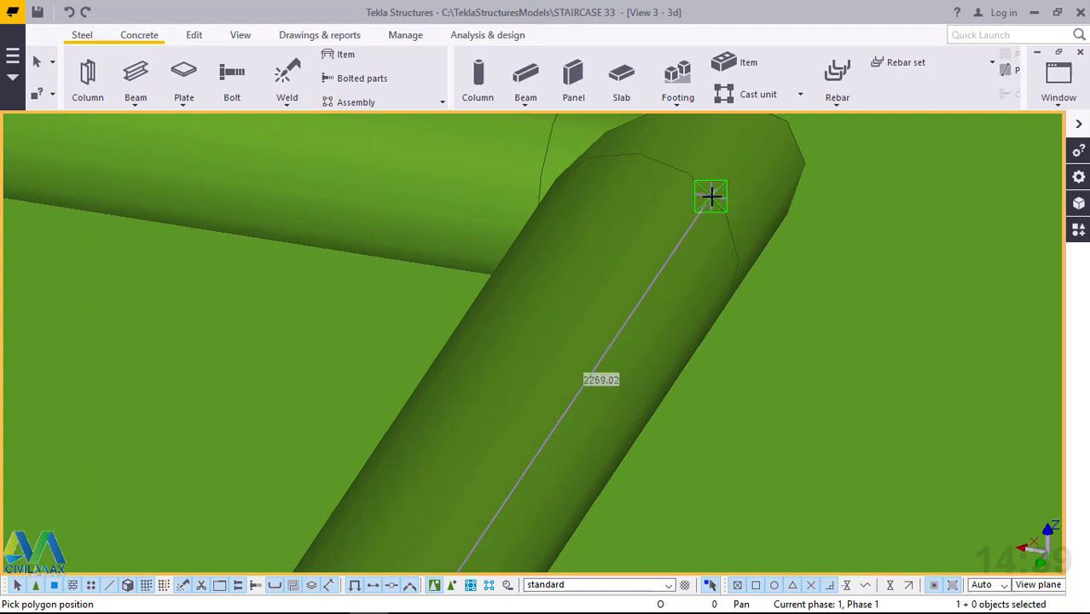
pyautogui.click(711, 197)
# Continue the polybeam about 1055 mm to the handrail's end at the last post, finish it and leave the command.
pyautogui.scroll(-6, 765, 382)
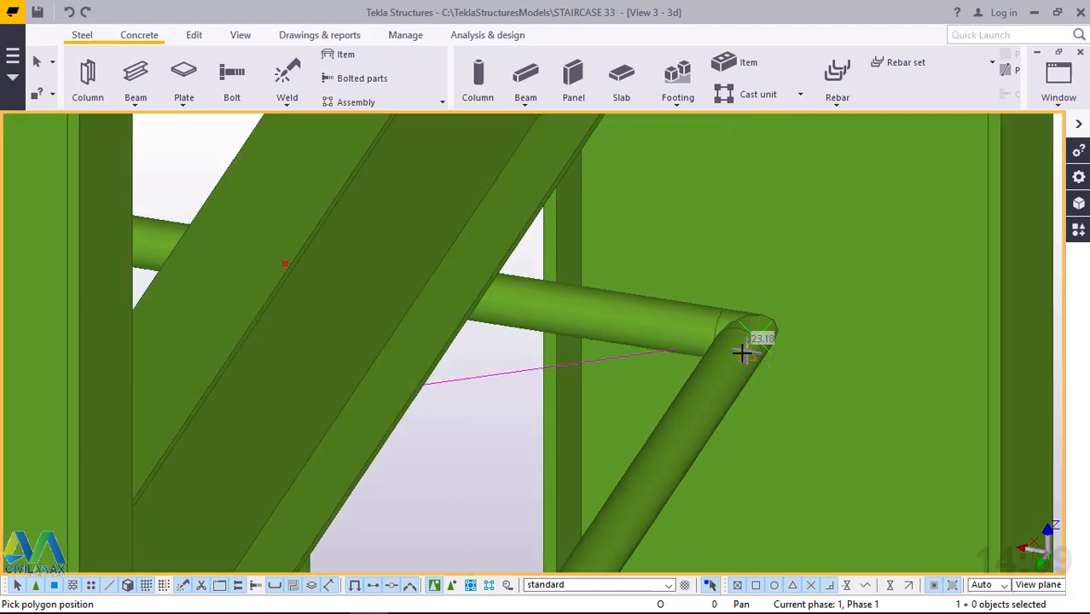
pyautogui.keyDown('ctrl'); pyautogui.moveTo(743, 350); pyautogui.dragTo(653, 336, button='middle'); pyautogui.keyUp('ctrl')
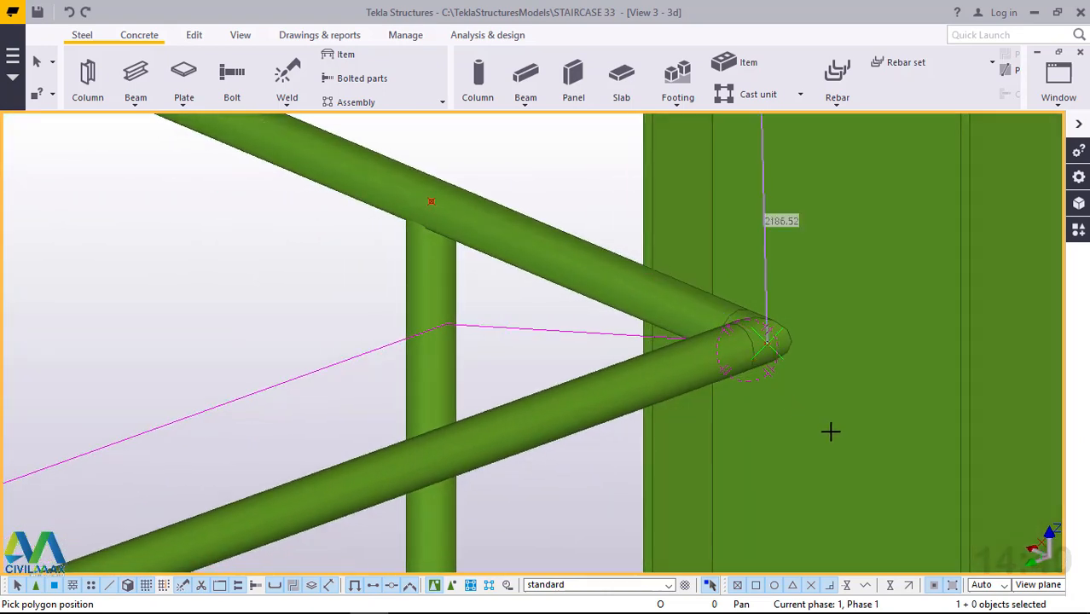
pyautogui.scroll(-7, 831, 431)
pyautogui.keyDown('ctrl'); pyautogui.moveTo(796, 401); pyautogui.dragTo(797, 394, button='middle'); pyautogui.keyUp('ctrl')
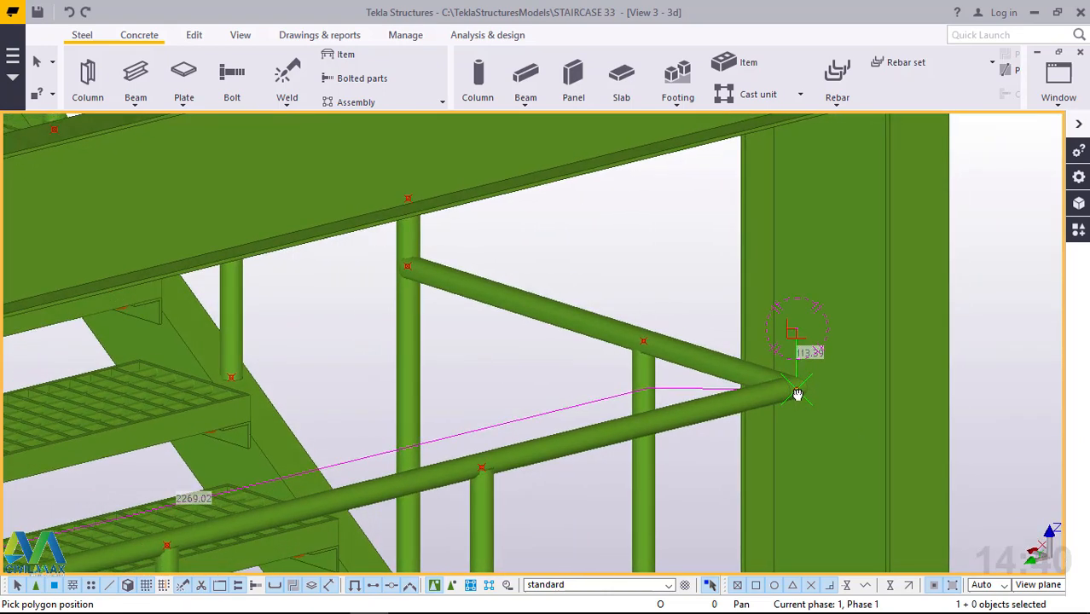
pyautogui.scroll(8, 425, 270)
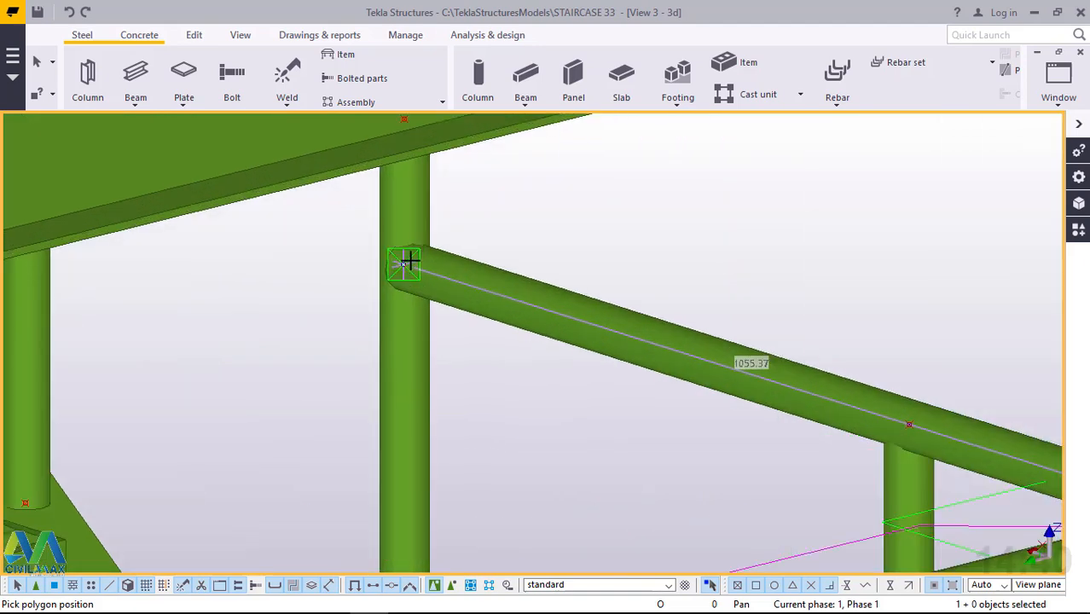
pyautogui.scroll(3, 412, 264)
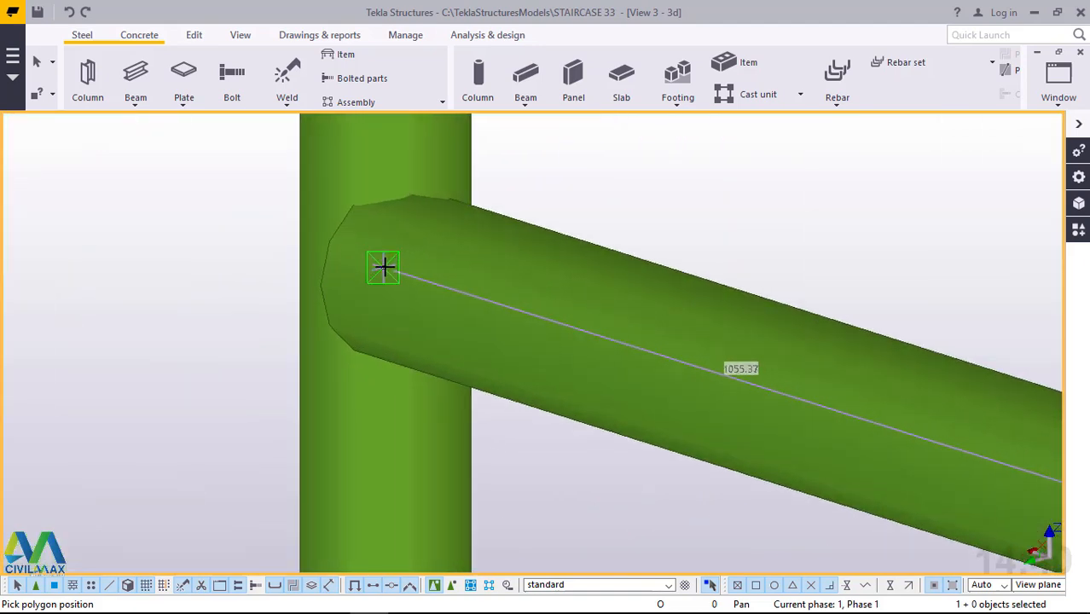
pyautogui.click(384, 267)
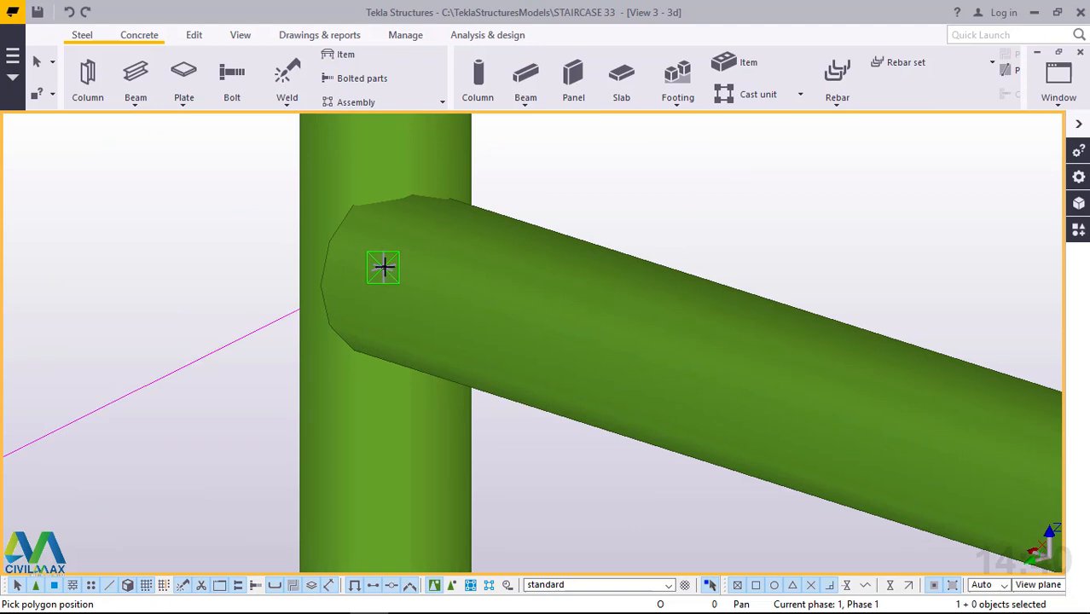
pyautogui.rightClick(718, 171)
pyautogui.click(793, 180)
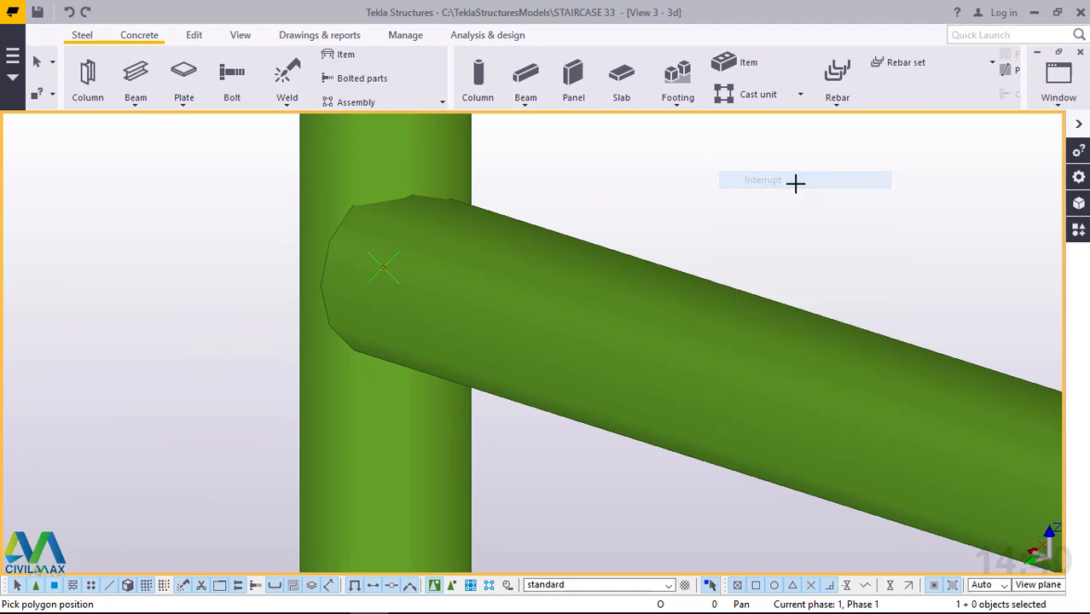
# Switch the parts to transparent rendering near the lower end of the sloping handrail.
pyautogui.scroll(-6, 780, 254)
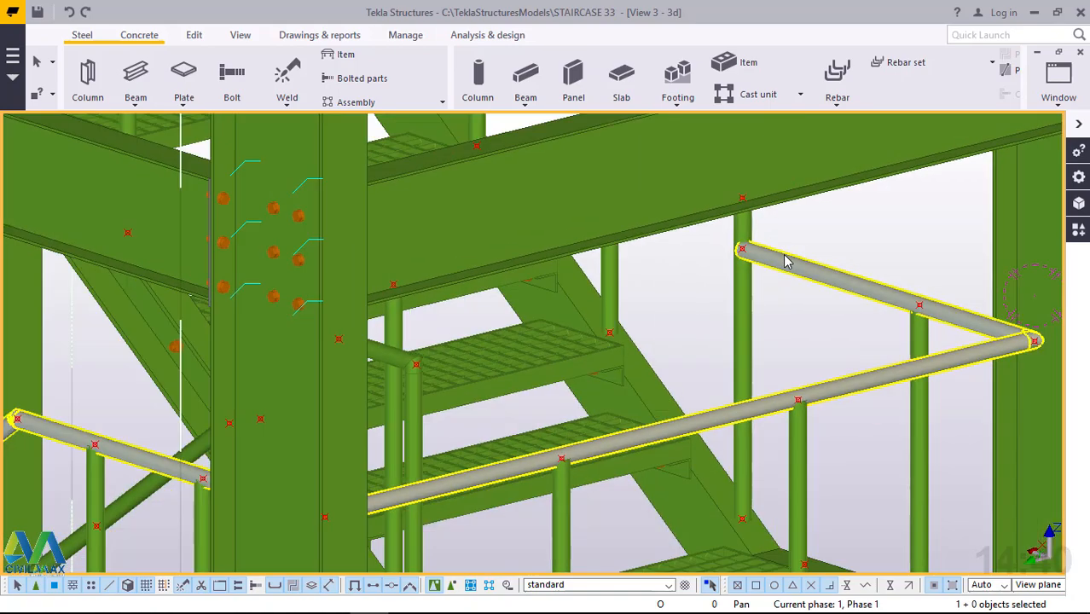
pyautogui.scroll(-6, 785, 261)
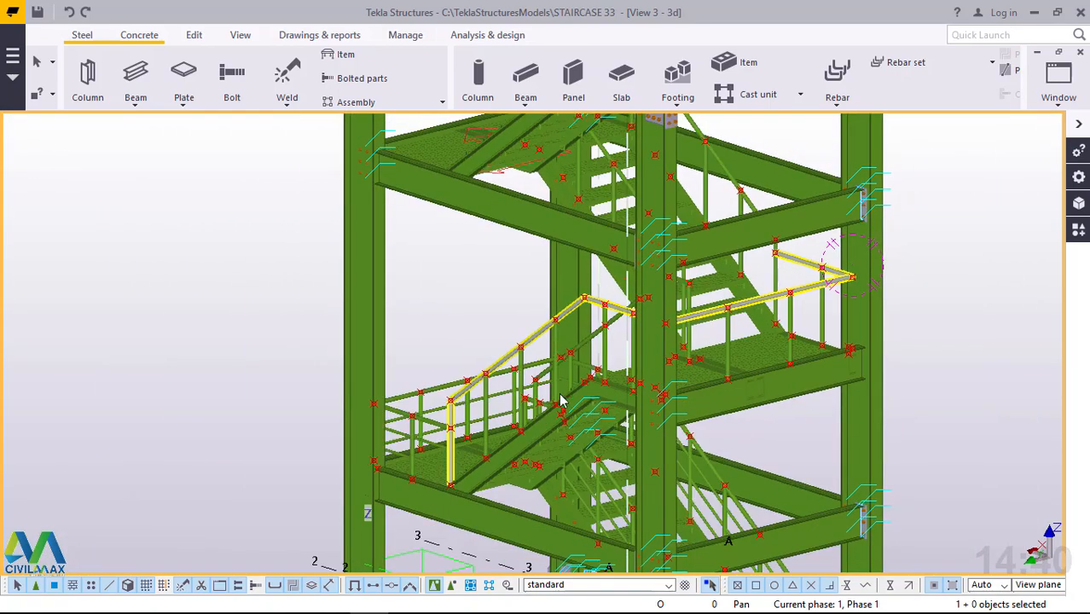
pyautogui.click(560, 401)
pyautogui.scroll(5, 435, 373)
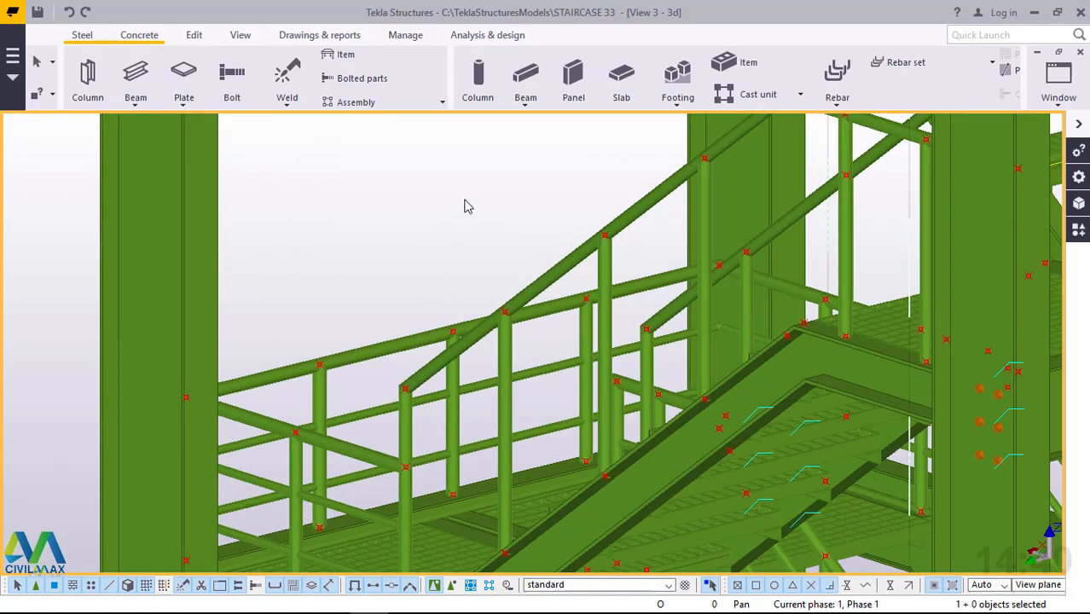
pyautogui.scroll(2, 468, 204)
pyautogui.hotkey('ctrl', '2')
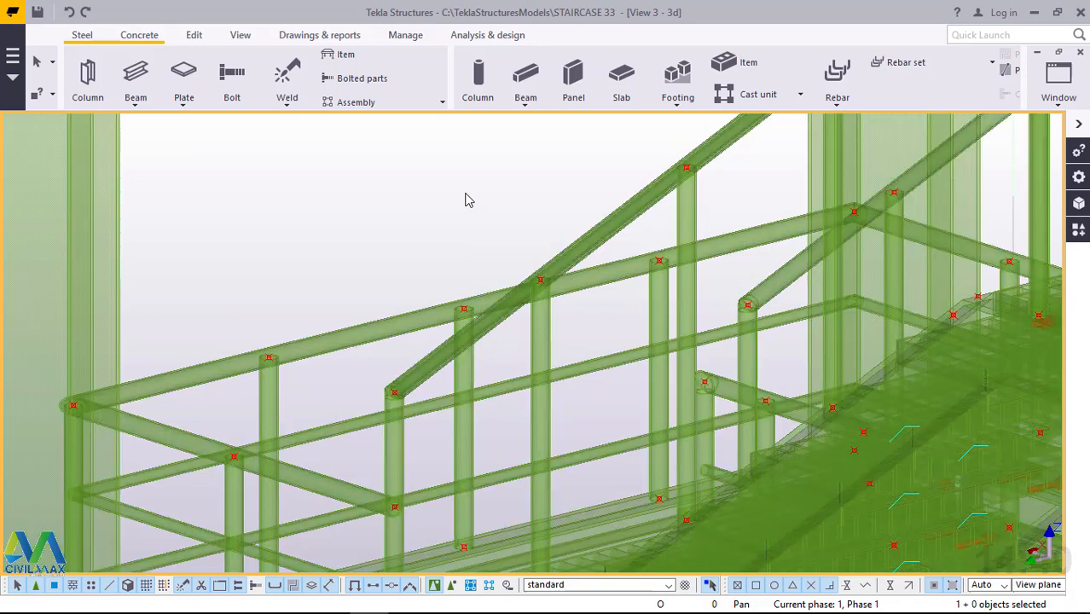
# Move the thinner polybeam inside the handrail linearly by dZ -200 mm and return the parts to solid rendering.
pyautogui.scroll(3, 394, 391)
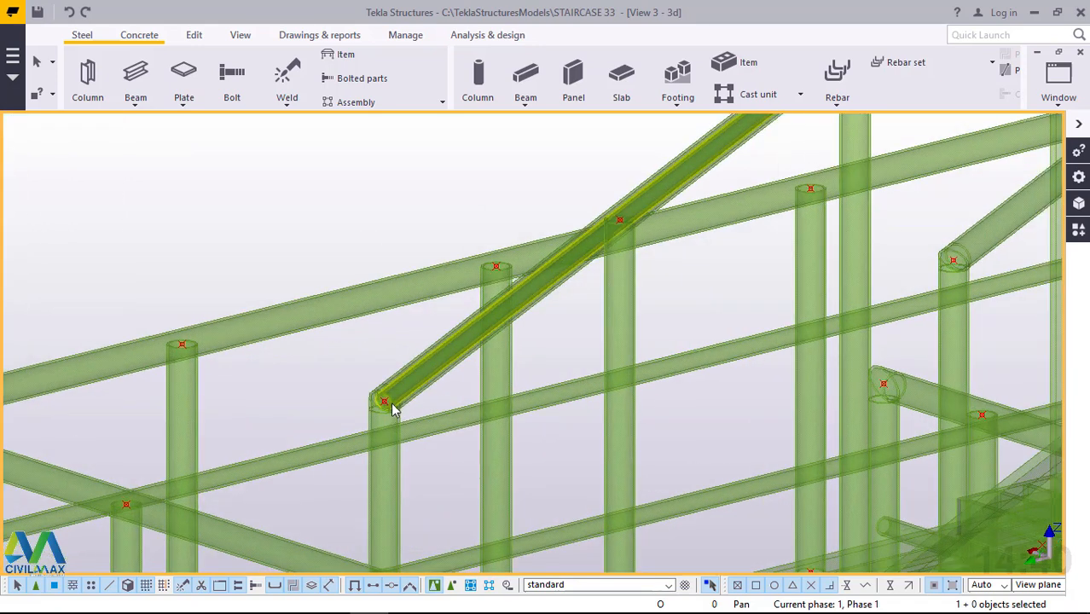
pyautogui.scroll(2, 403, 409)
pyautogui.click(429, 395)
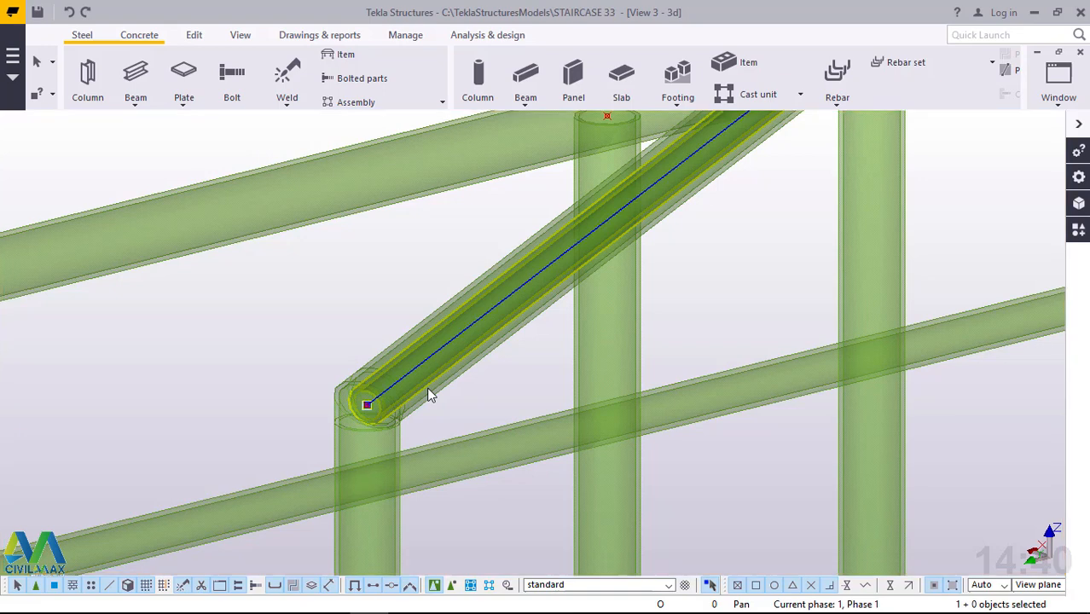
pyautogui.rightClick(429, 395)
pyautogui.moveTo(511, 331)
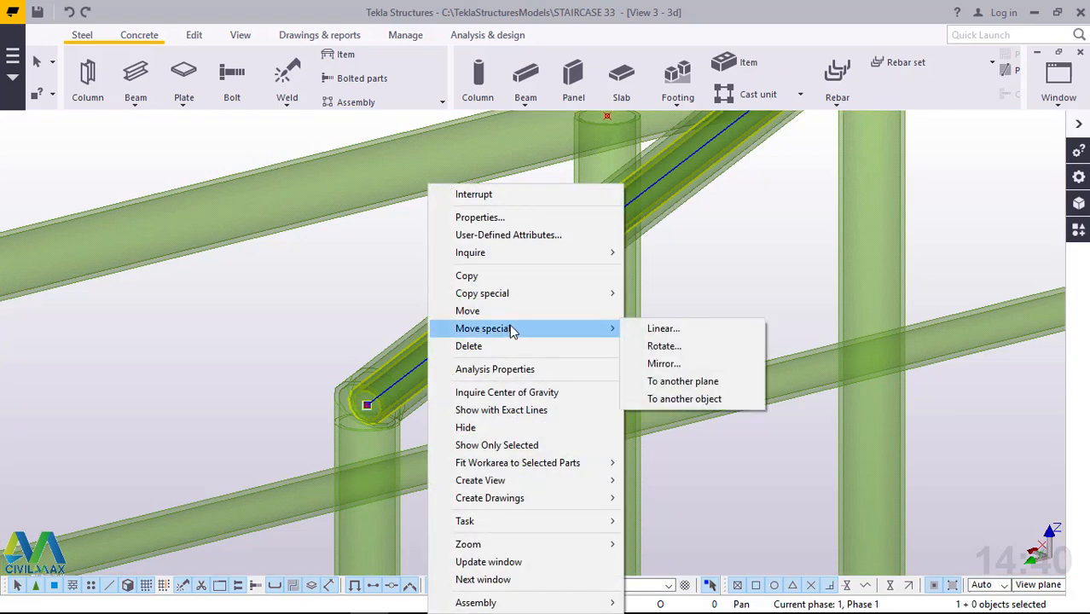
pyautogui.click(662, 330)
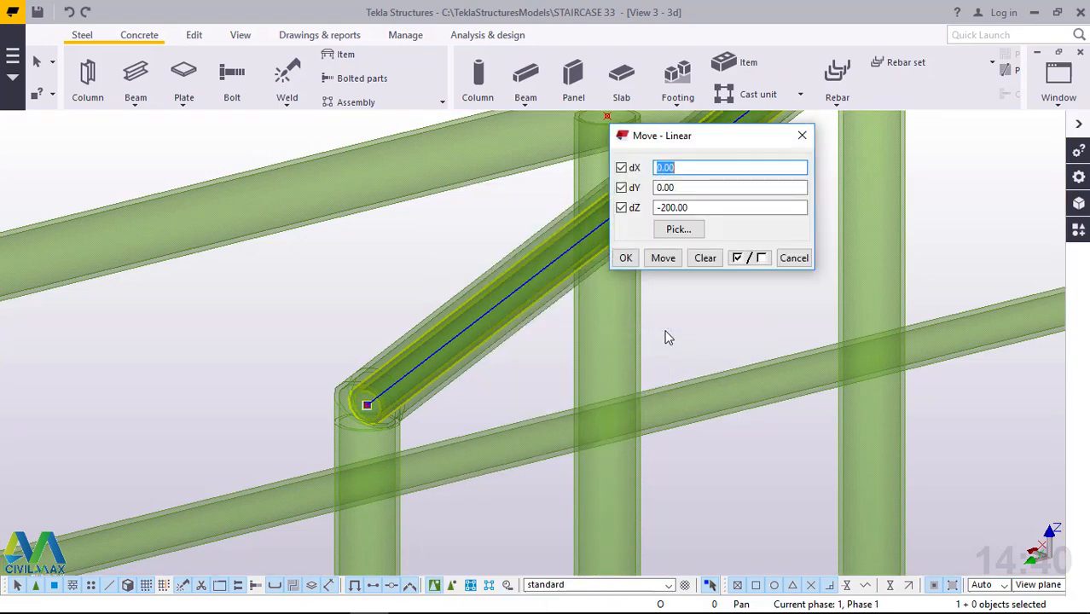
pyautogui.click(670, 258)
pyautogui.click(626, 258)
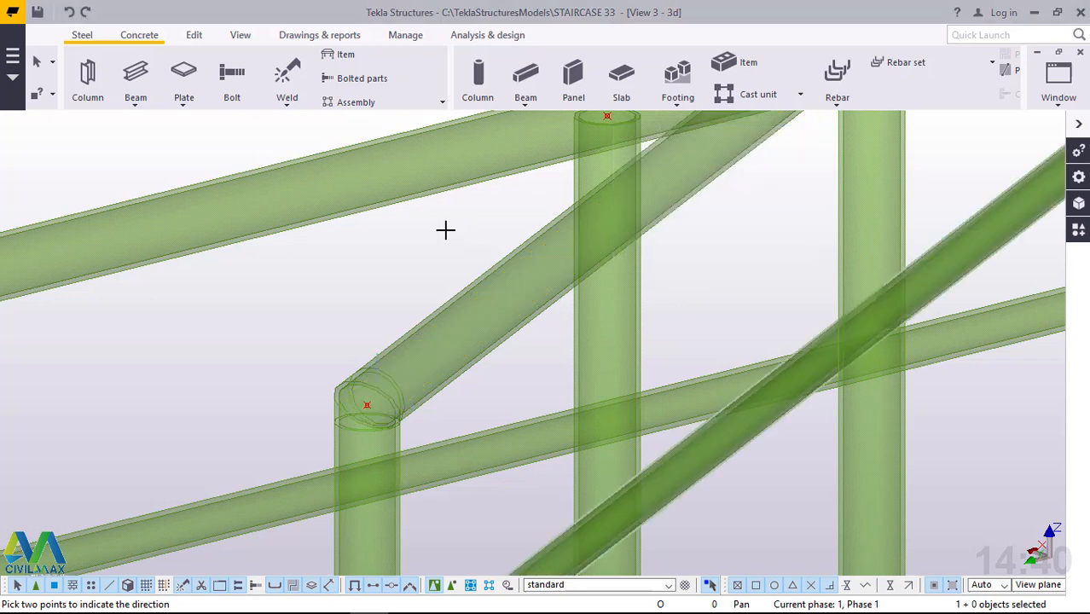
pyautogui.rightClick(445, 231)
pyautogui.click(470, 241)
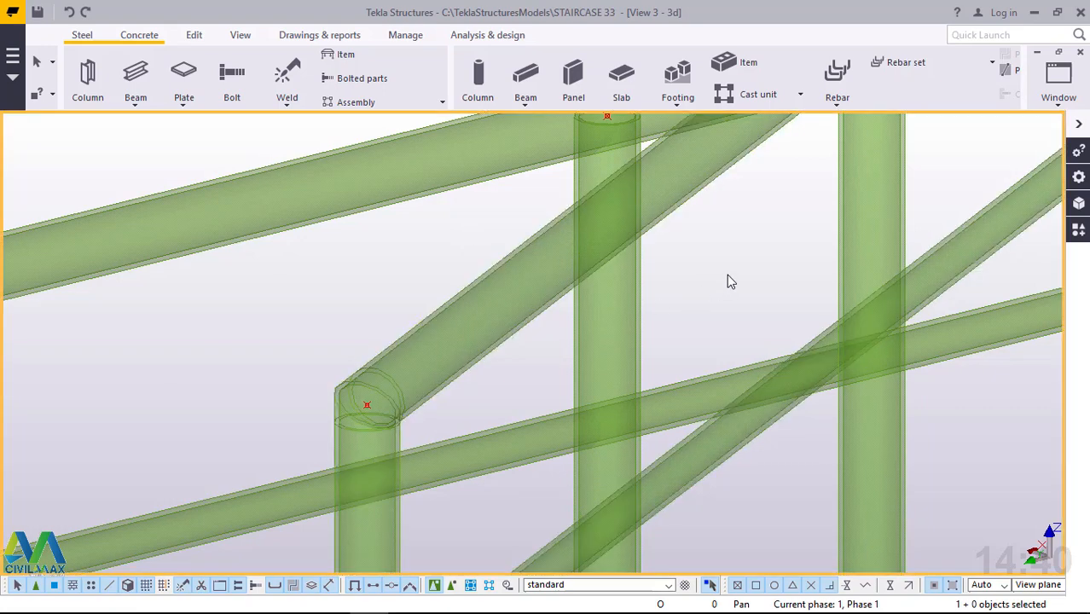
pyautogui.hotkey('ctrl', '4')
# Copy the flight's lower rail linearly downwards with 2 copies at dZ -200 mm.
pyautogui.scroll(-5, 340, 322)
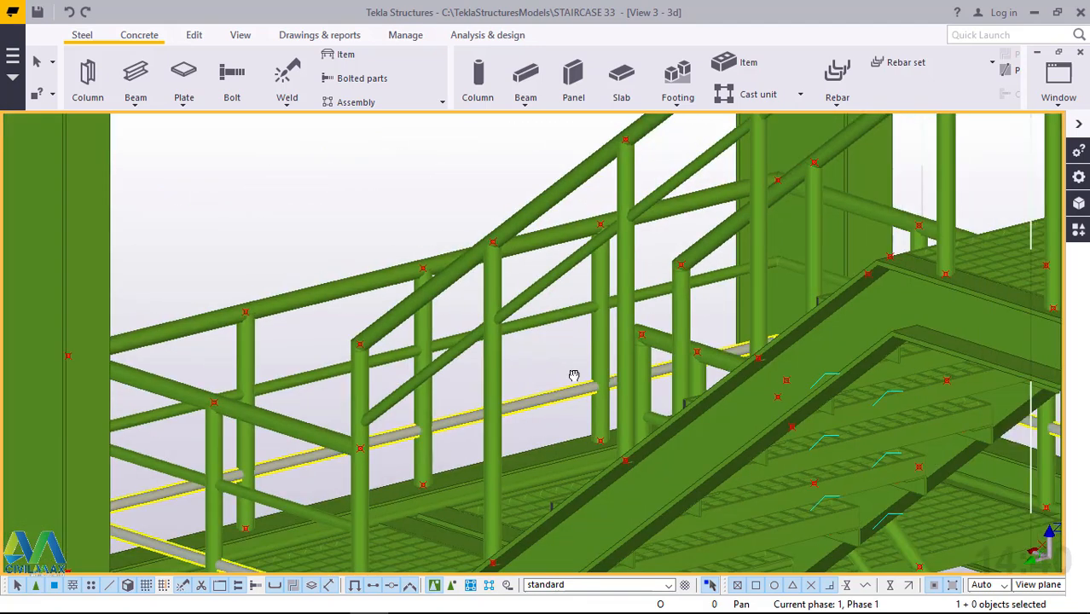
pyautogui.scroll(5, 574, 376)
pyautogui.scroll(-4, 406, 260)
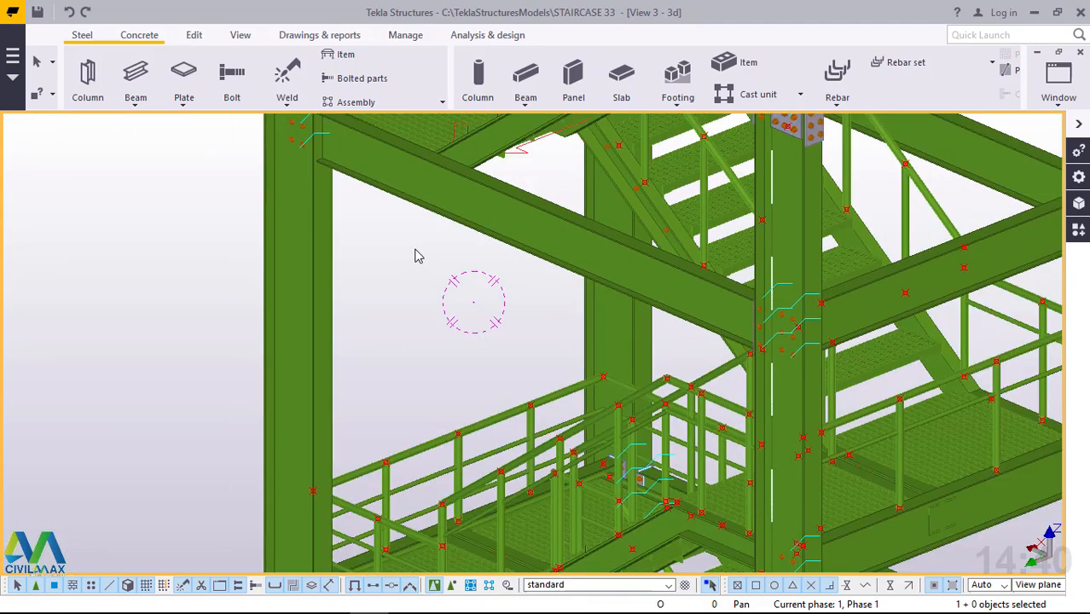
pyautogui.scroll(2, 475, 547)
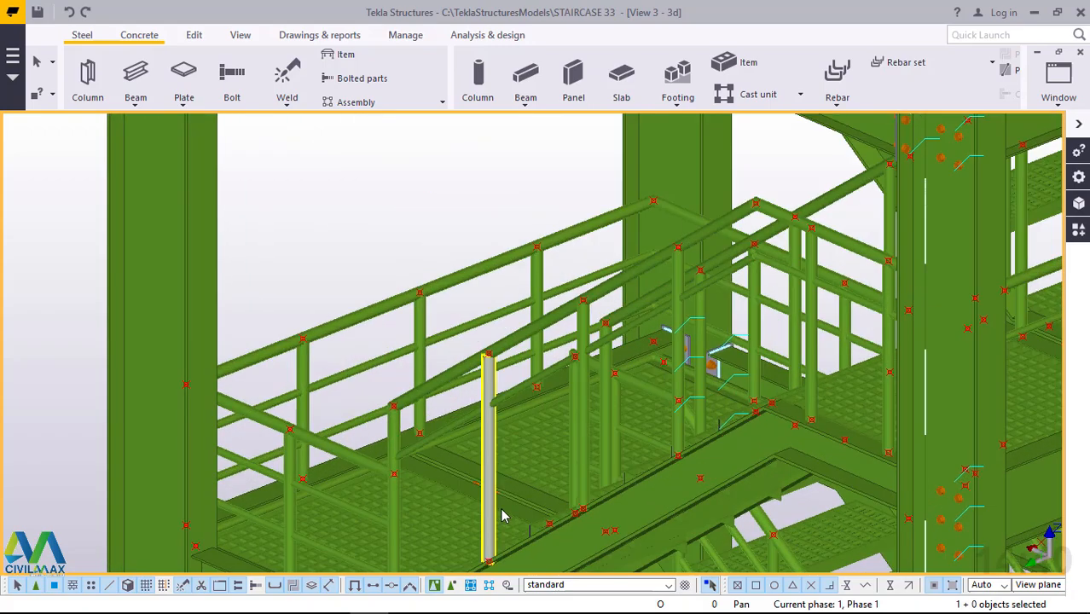
pyautogui.keyDown('ctrl'); pyautogui.moveTo(501, 516); pyautogui.dragTo(539, 553, button='middle'); pyautogui.keyUp('ctrl')
pyautogui.scroll(-2, 438, 343)
pyautogui.keyDown('ctrl'); pyautogui.moveTo(475, 444); pyautogui.dragTo(485, 477, button='middle'); pyautogui.keyUp('ctrl')
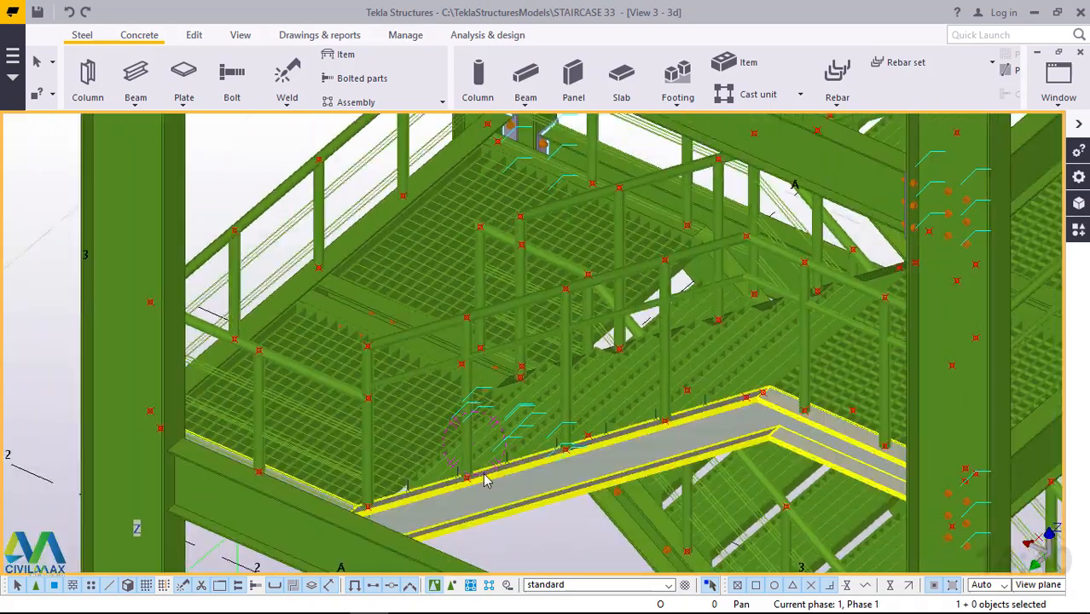
pyautogui.scroll(3, 484, 471)
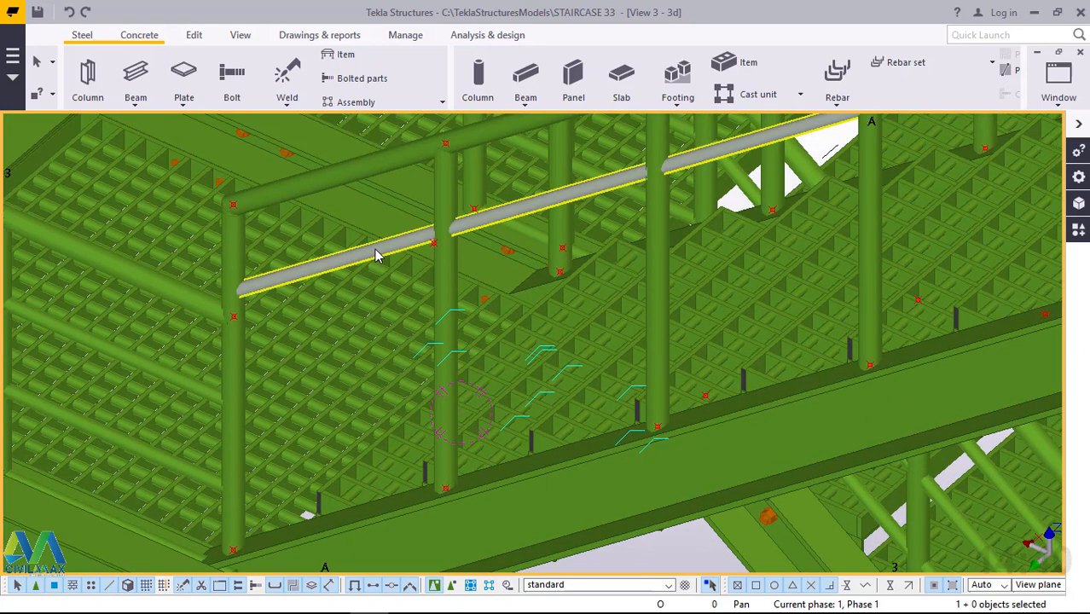
pyautogui.click(376, 255)
pyautogui.rightClick(377, 253)
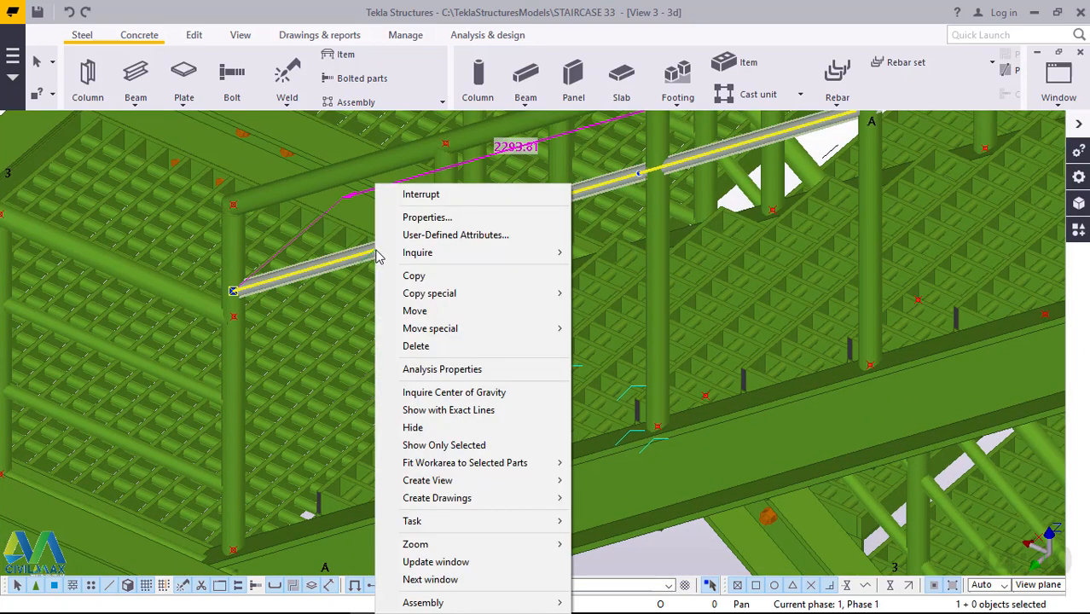
pyautogui.moveTo(561, 299)
pyautogui.click(611, 294)
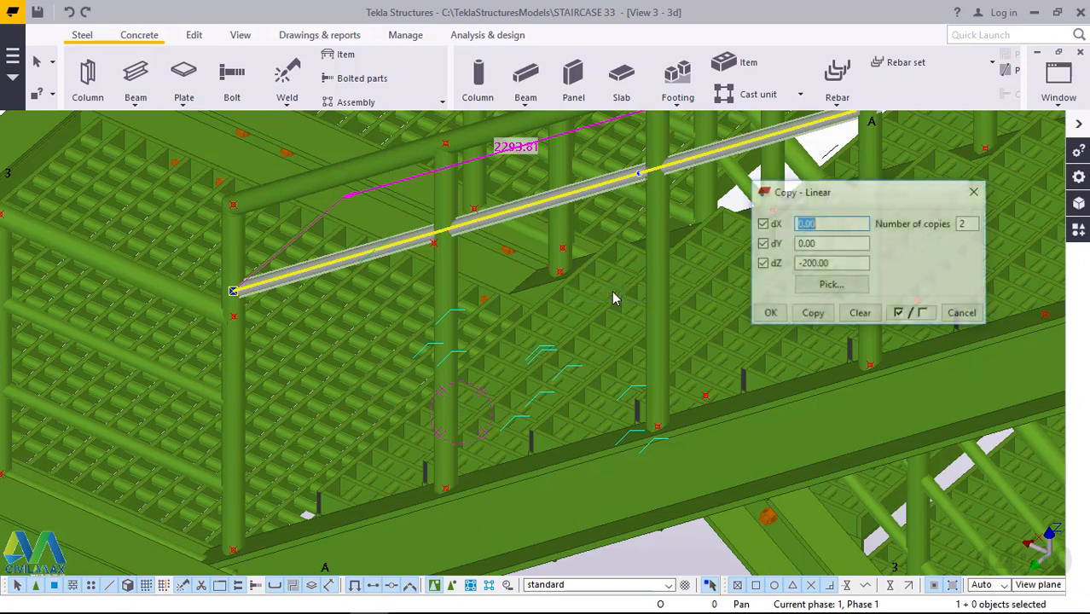
pyautogui.click(831, 285)
pyautogui.click(812, 313)
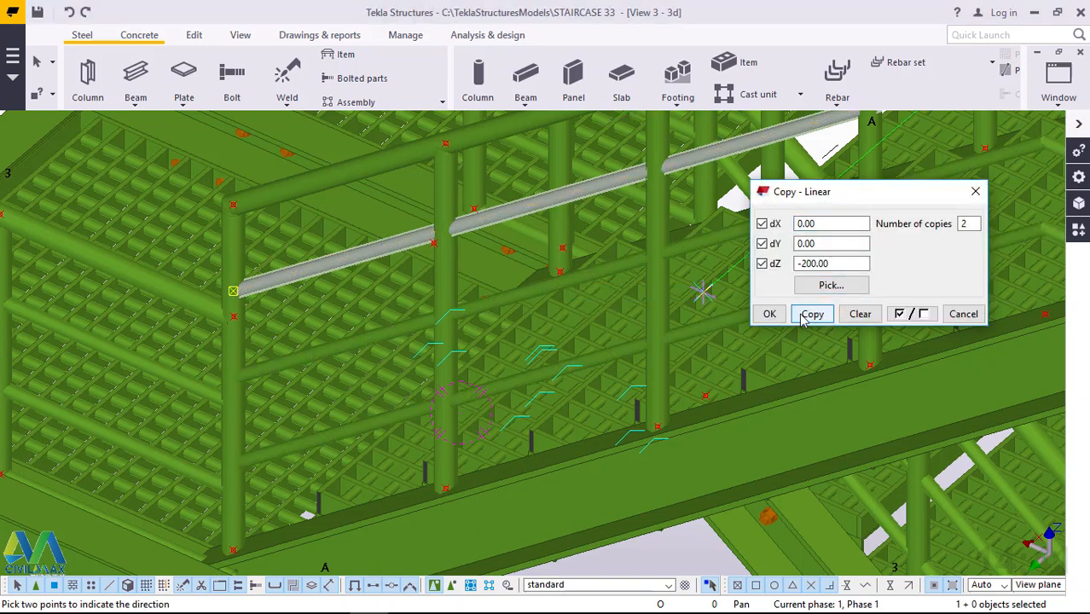
pyautogui.click(773, 320)
pyautogui.rightClick(588, 220)
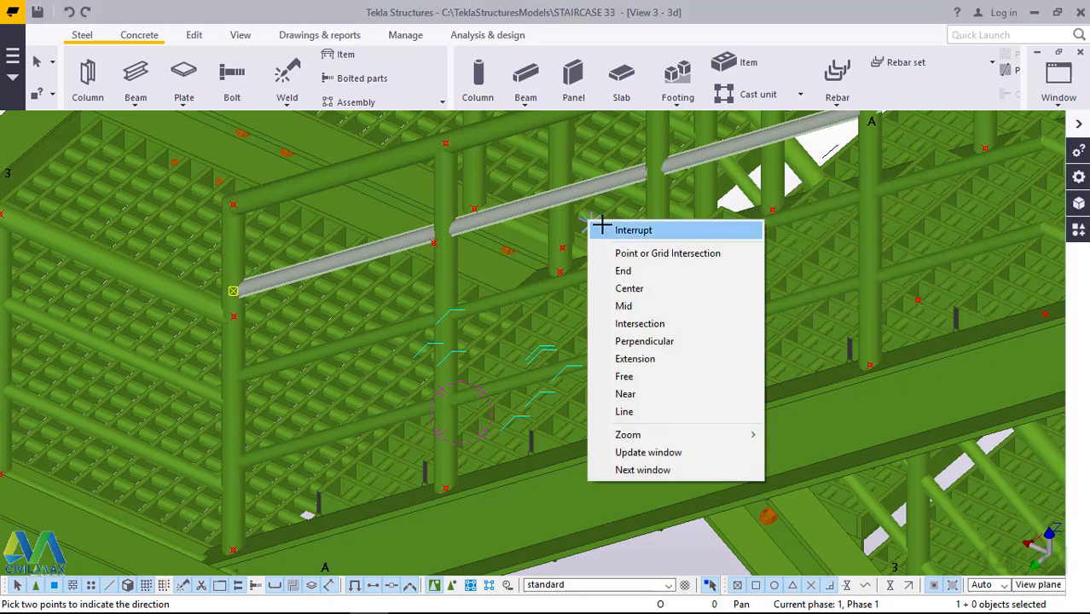
pyautogui.click(602, 228)
# Check the copied lower rails along the flight and around the landing from several viewing angles.
pyautogui.scroll(-3, 401, 461)
pyautogui.scroll(-2, 399, 462)
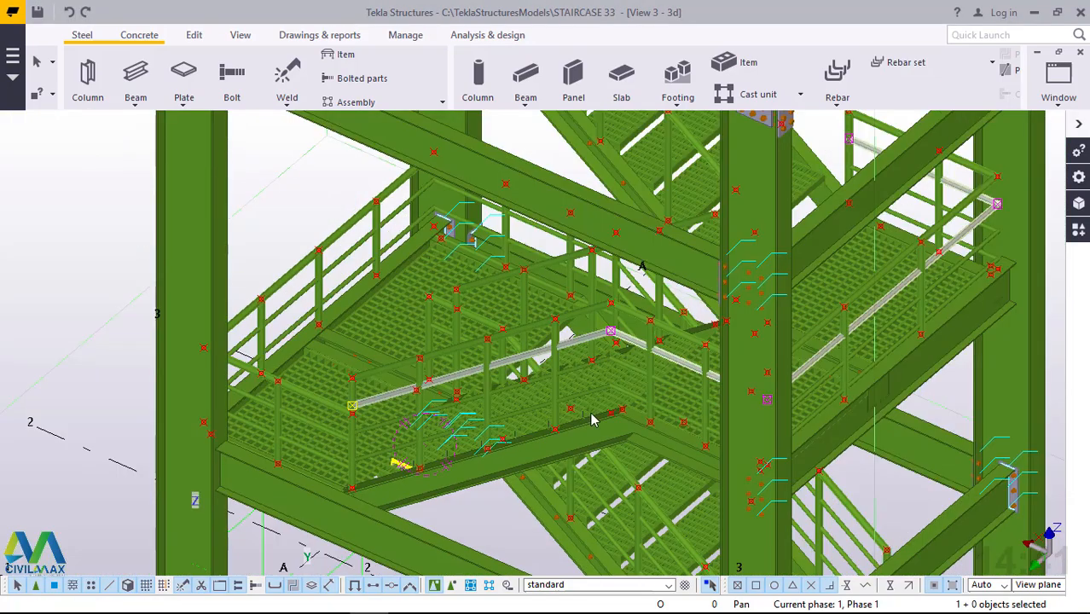
pyautogui.keyDown('ctrl'); pyautogui.moveTo(769, 374); pyautogui.dragTo(753, 367, button='middle'); pyautogui.keyUp('ctrl')
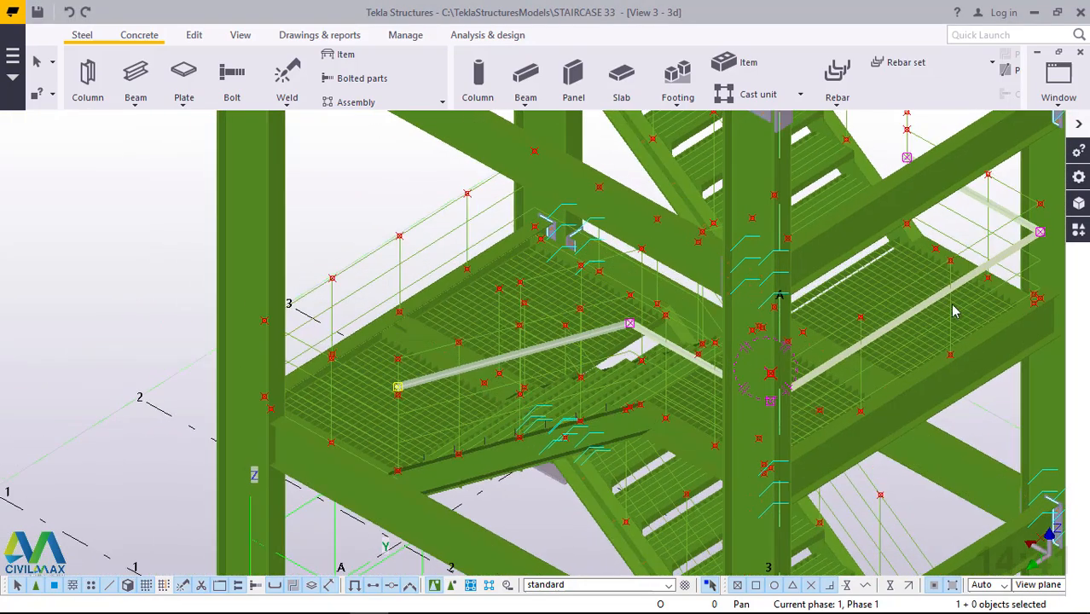
pyautogui.scroll(5, 1027, 300)
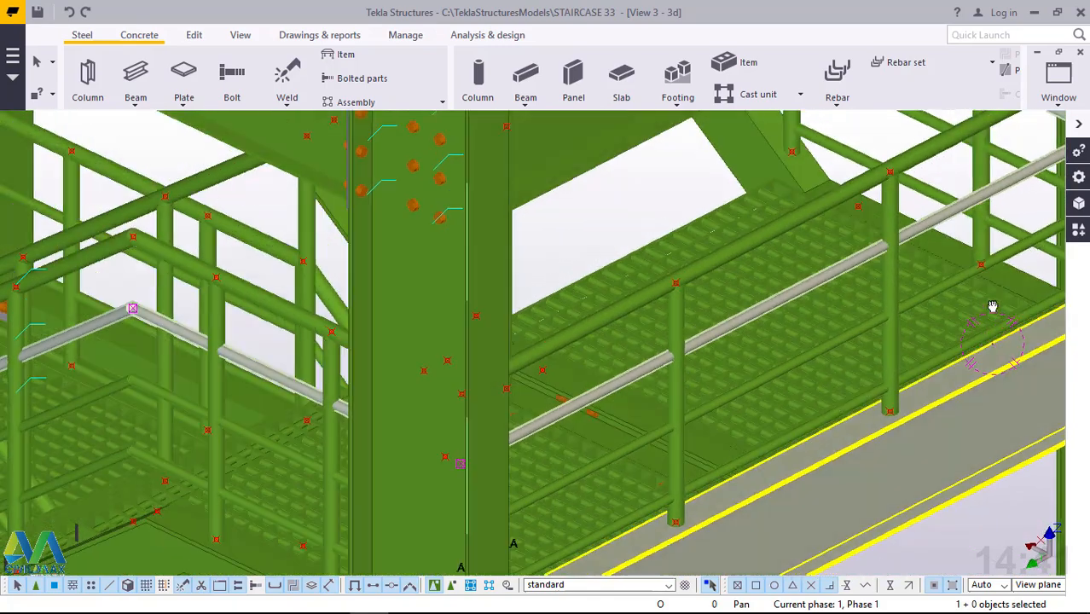
pyautogui.keyDown('ctrl'); pyautogui.moveTo(991, 306); pyautogui.dragTo(985, 245, button='middle'); pyautogui.keyUp('ctrl')
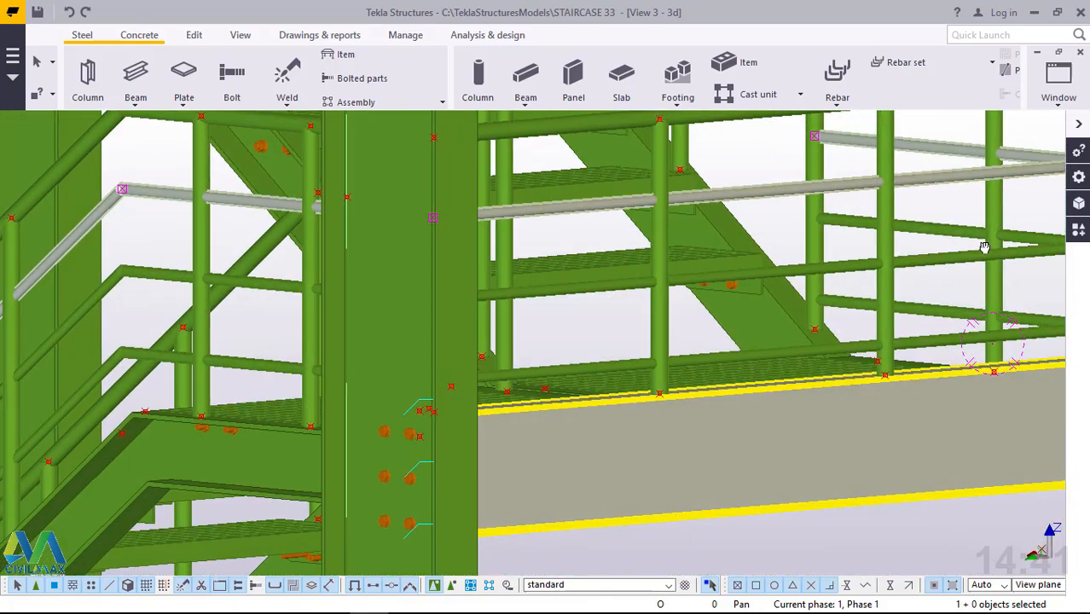
pyautogui.scroll(-6, 516, 341)
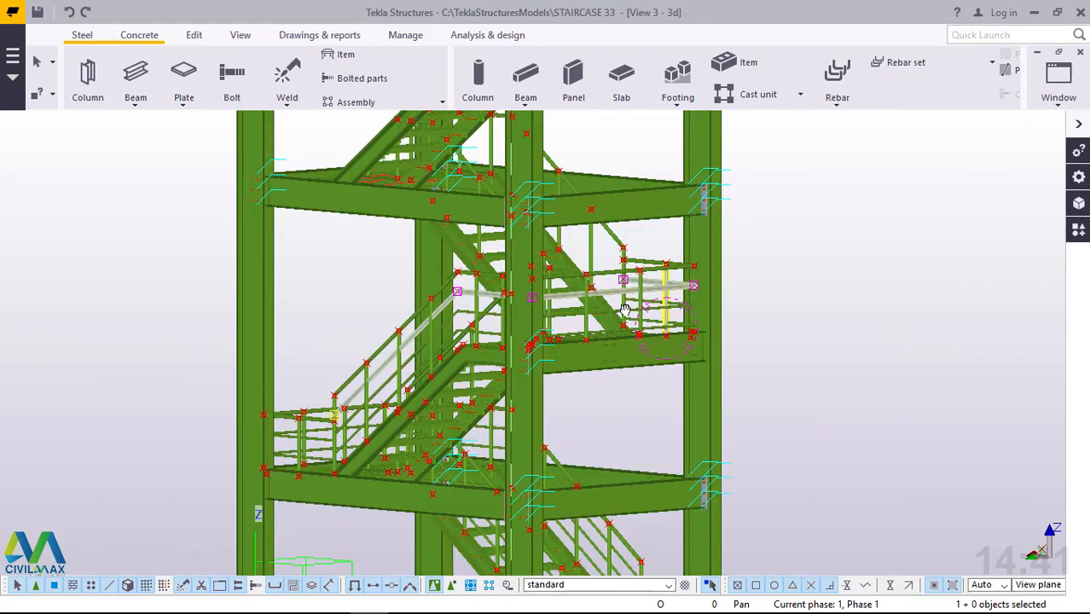
# Start a straight steel beam at the handrail's bend above the post at the lower end of the next flight.
pyautogui.keyDown('ctrl'); pyautogui.moveTo(625, 309); pyautogui.dragTo(264, 457, button='middle'); pyautogui.keyUp('ctrl')
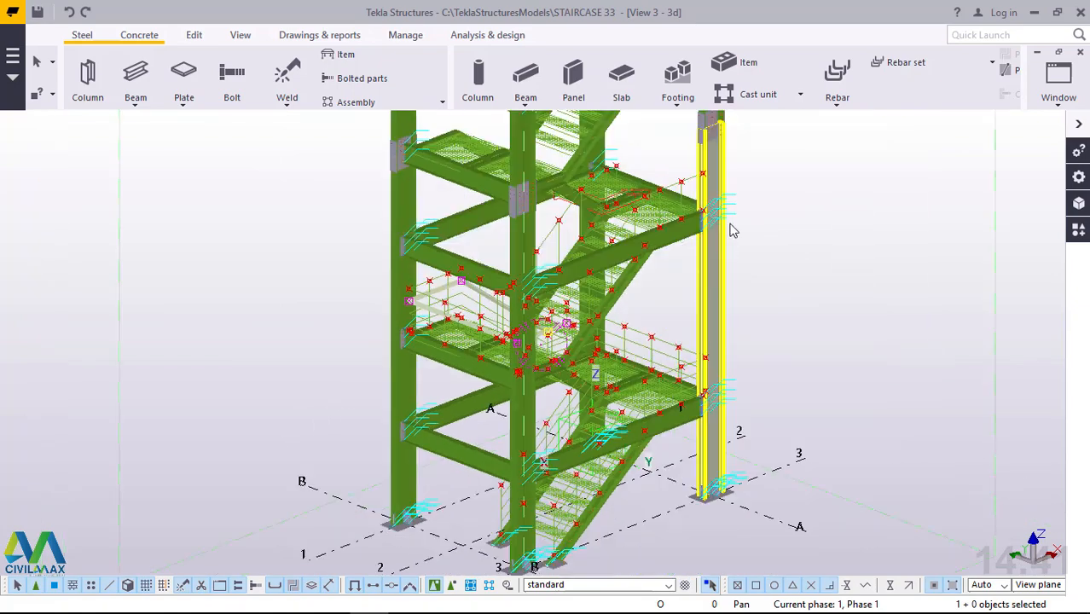
pyautogui.scroll(8, 506, 376)
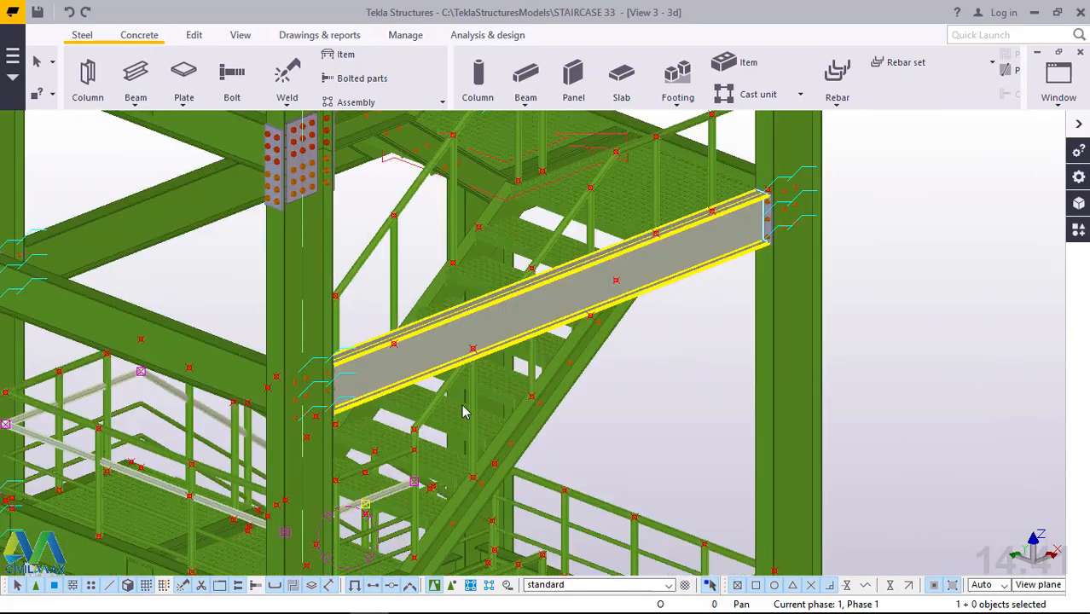
pyautogui.scroll(10, 395, 476)
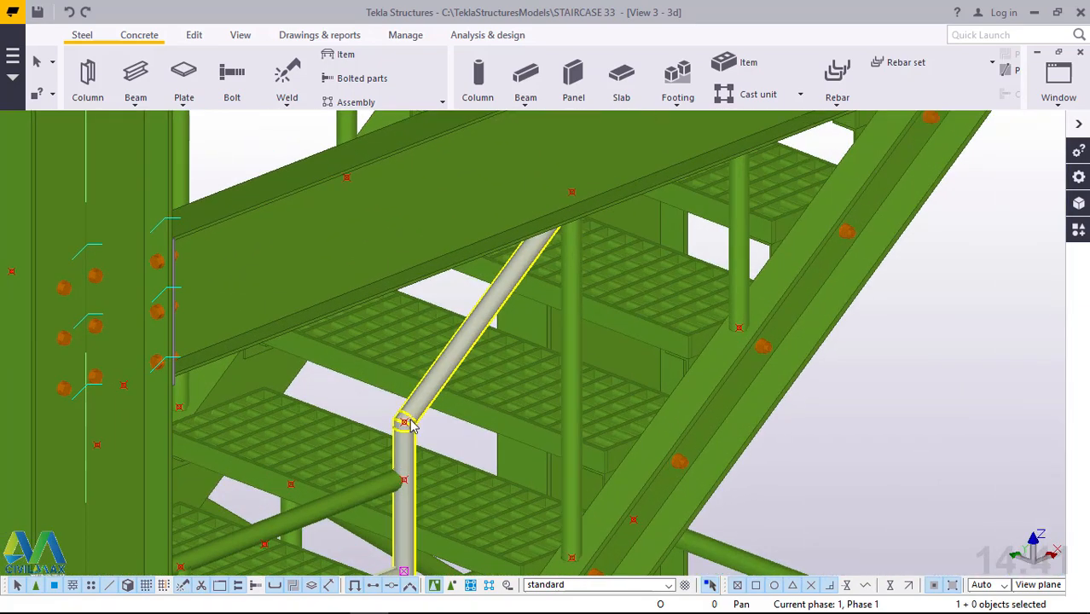
pyautogui.scroll(2, 410, 427)
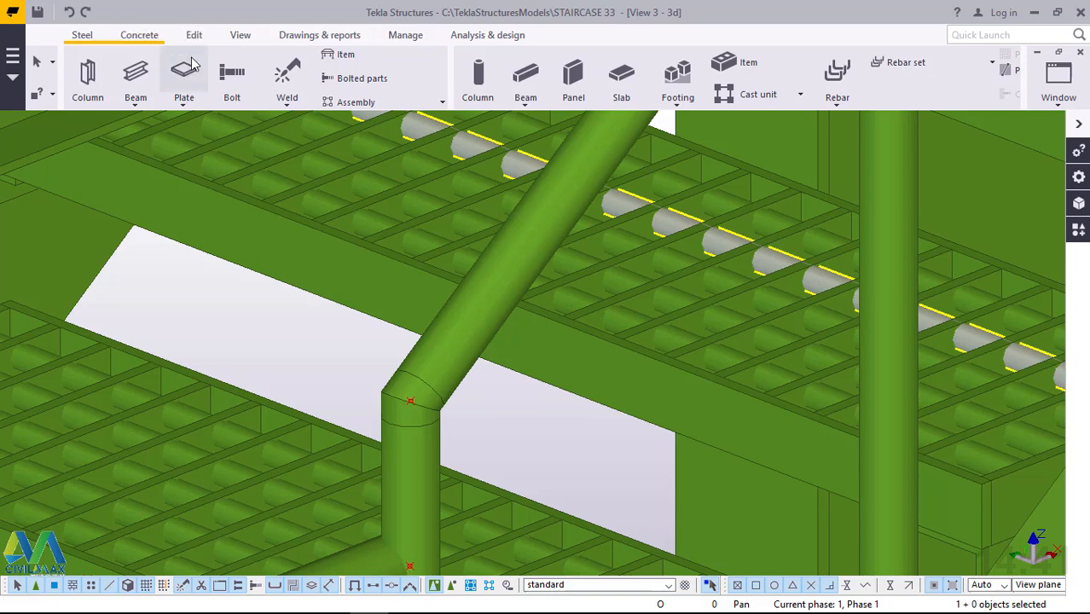
pyautogui.click(136, 101)
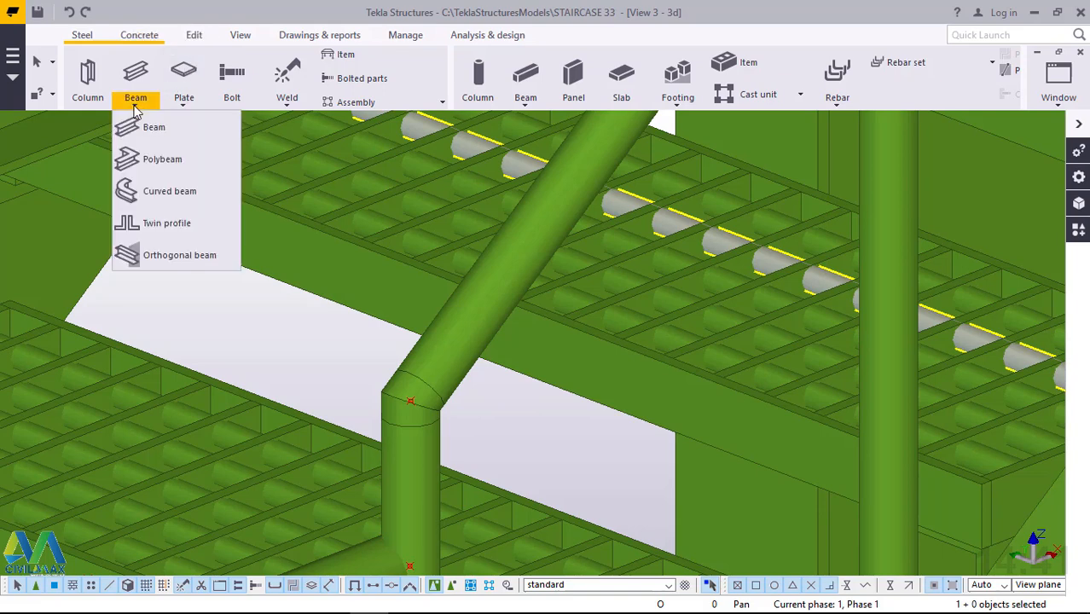
pyautogui.click(154, 129)
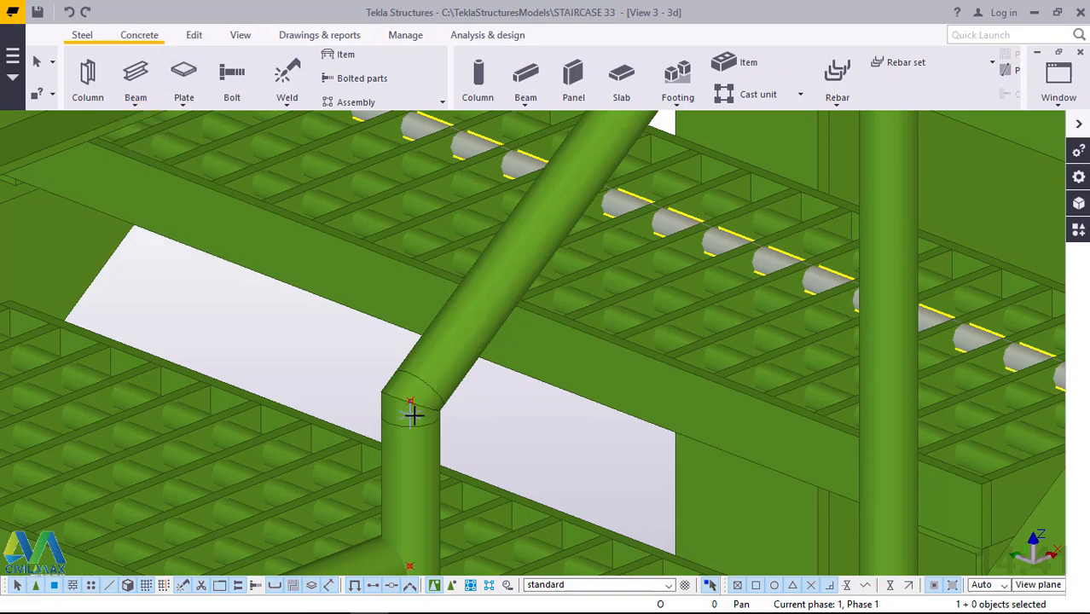
pyautogui.scroll(4, 416, 414)
pyautogui.scroll(3, 420, 416)
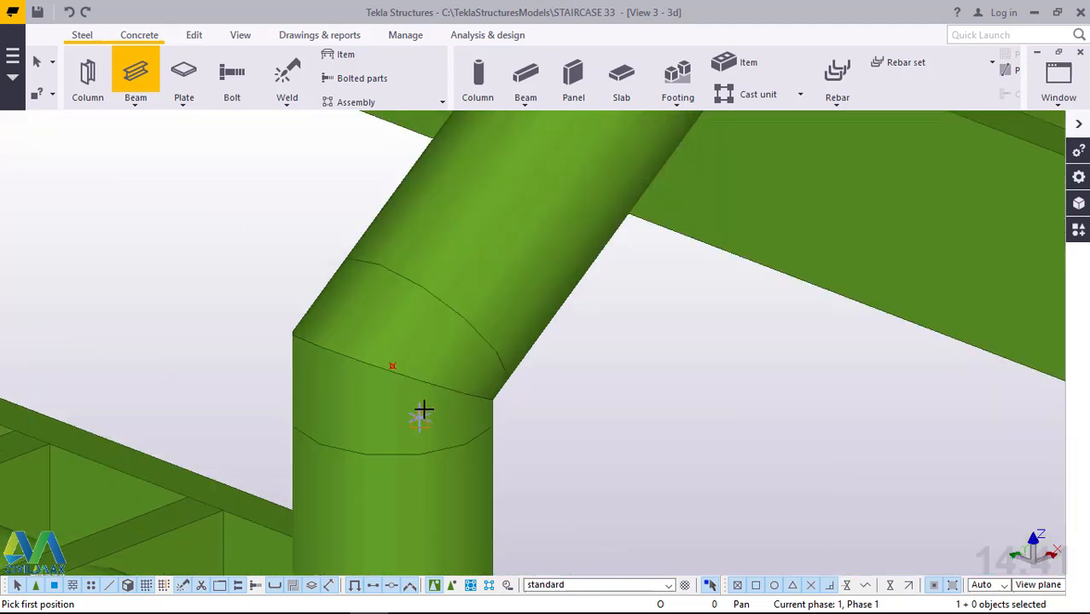
pyautogui.scroll(2, 397, 360)
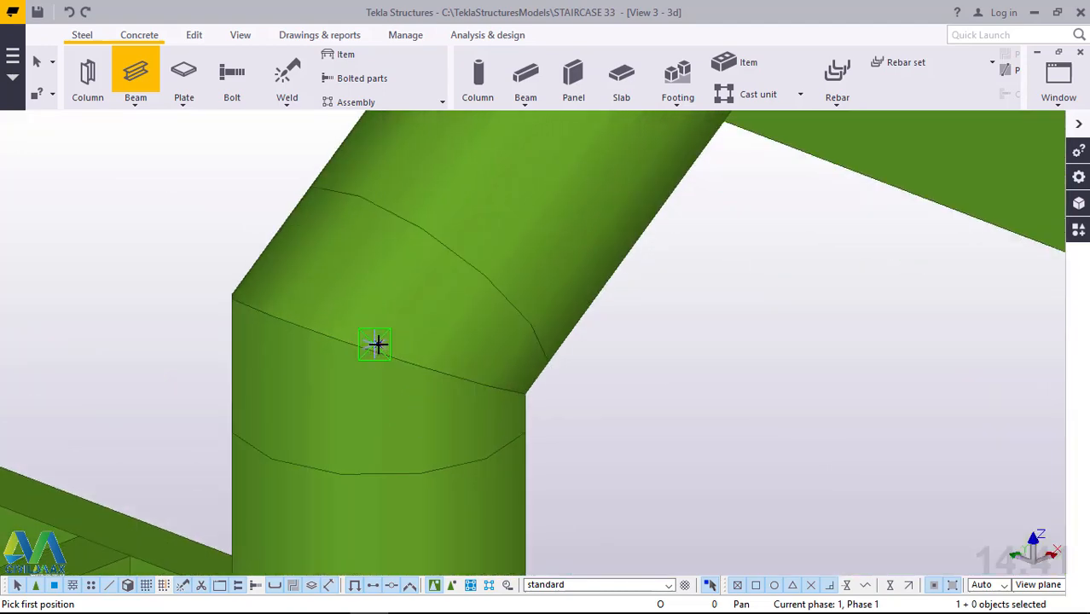
pyautogui.scroll(3, 376, 344)
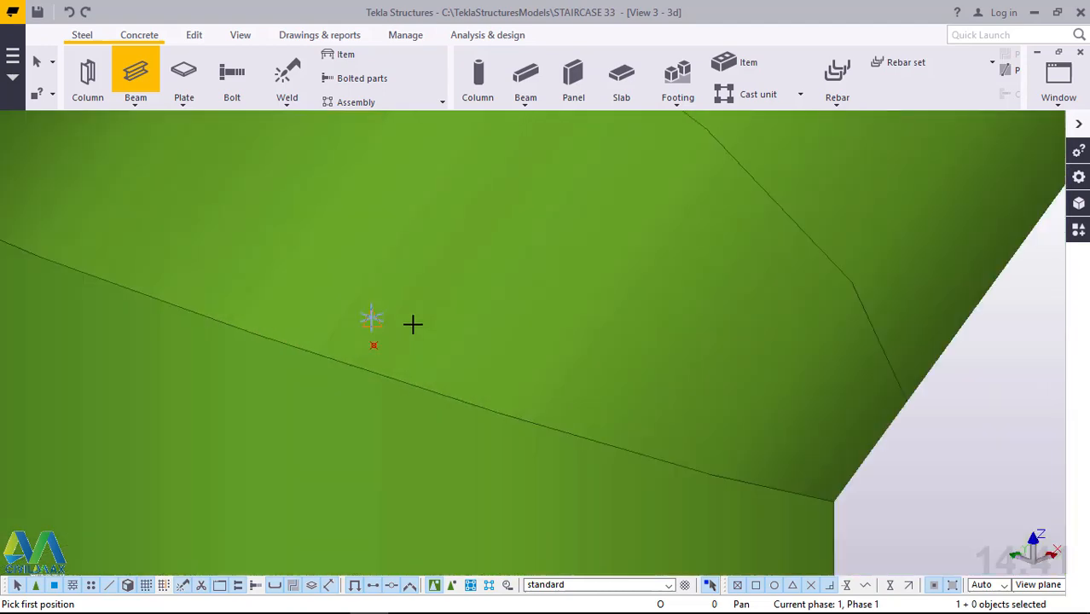
pyautogui.click(375, 345)
# End the beam about 2065 mm up the flight at the handrail's upper bend beside the landing.
pyautogui.scroll(-1, 418, 431)
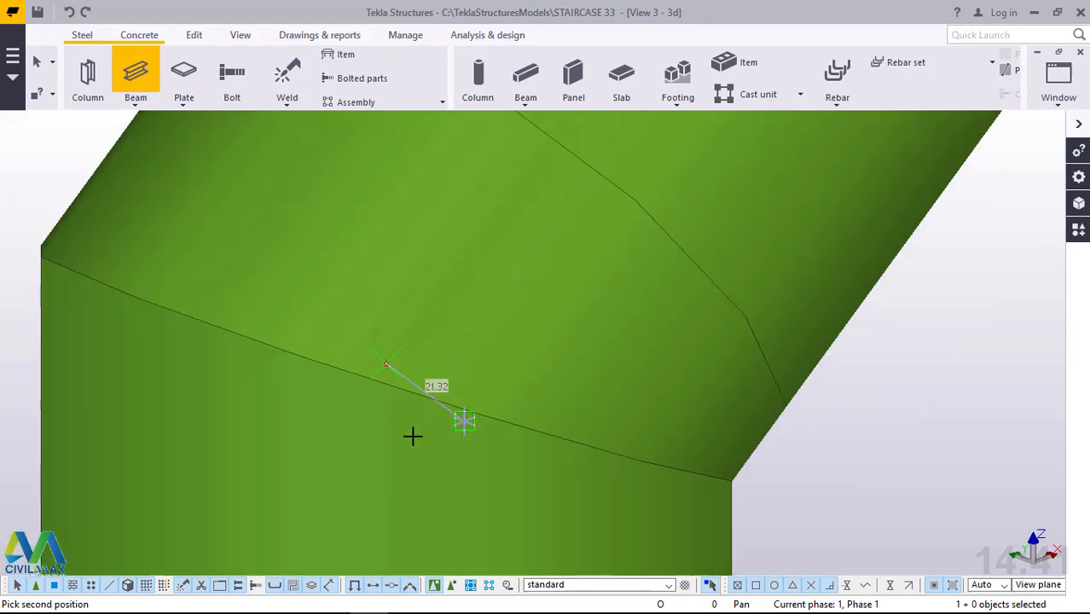
pyautogui.scroll(-3, 383, 441)
pyautogui.scroll(-4, 381, 445)
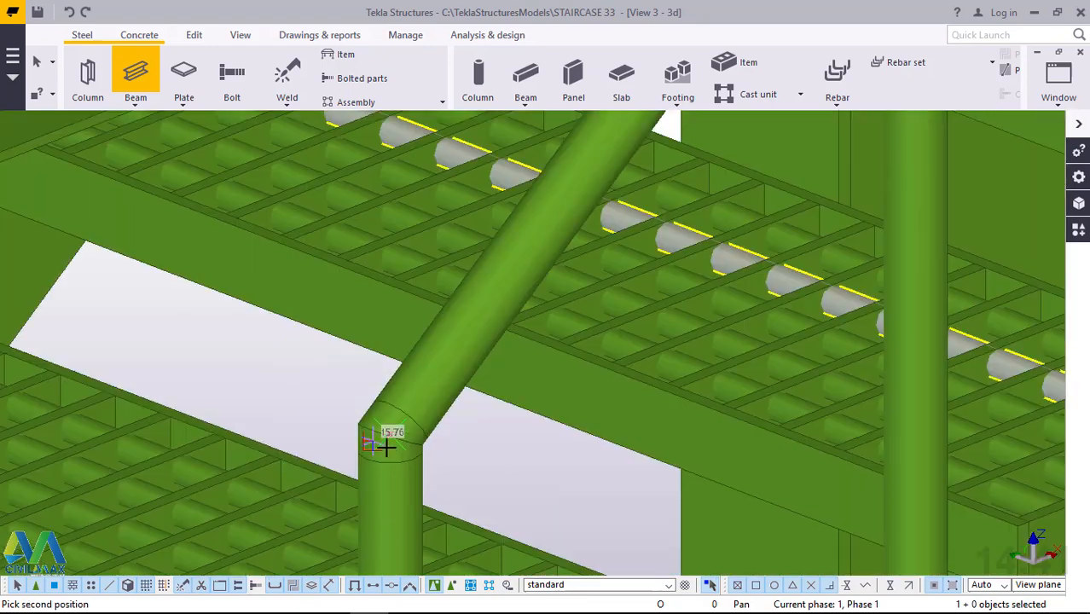
pyautogui.scroll(-4, 385, 447)
pyautogui.scroll(2, 386, 450)
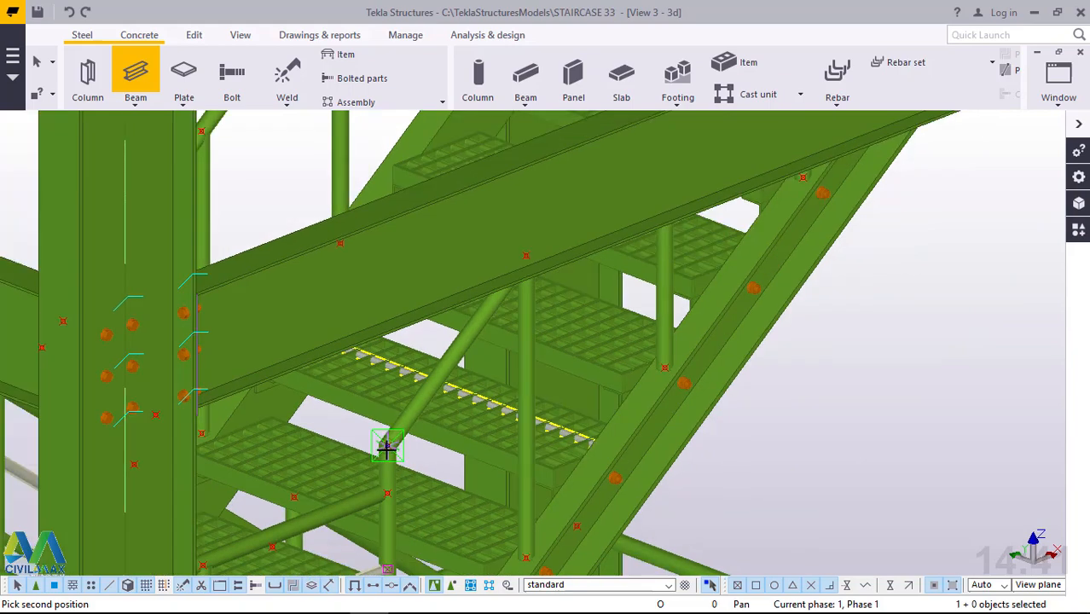
pyautogui.scroll(-3, 386, 450)
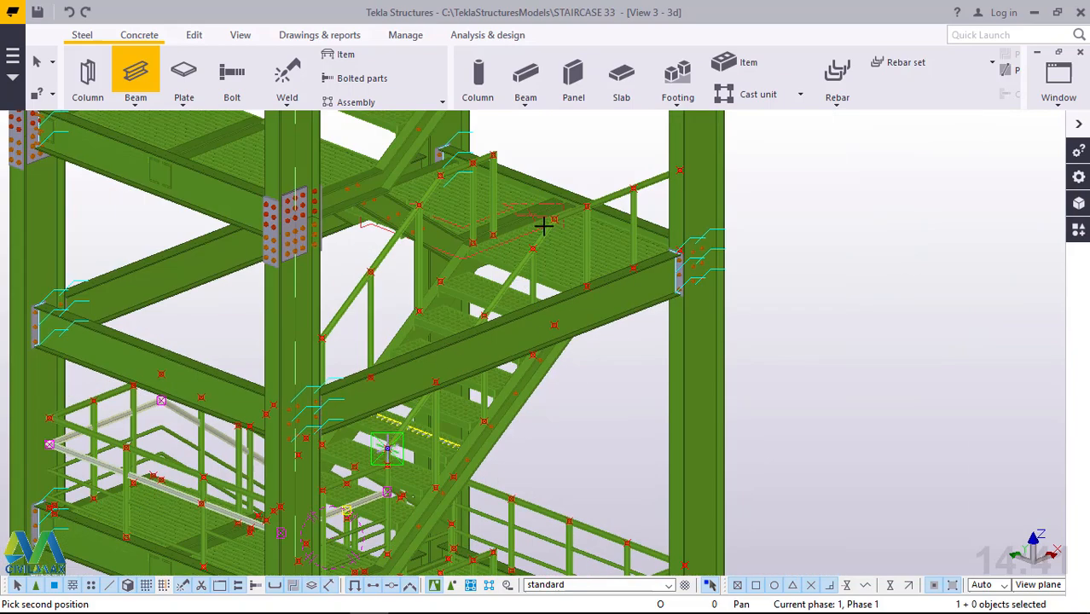
pyautogui.scroll(3, 544, 224)
pyautogui.scroll(4, 518, 277)
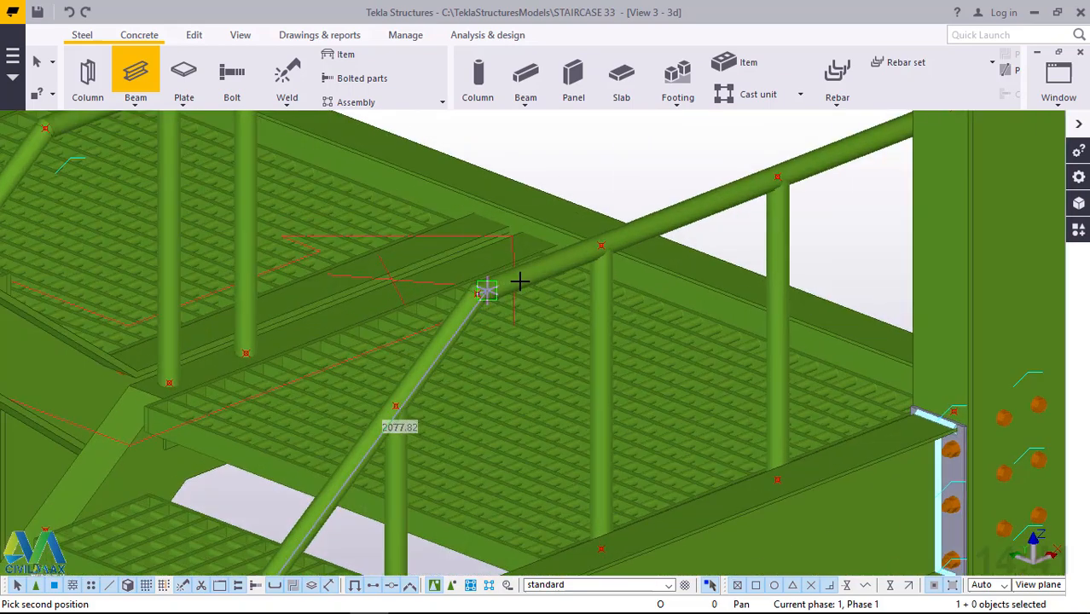
pyautogui.scroll(4, 480, 295)
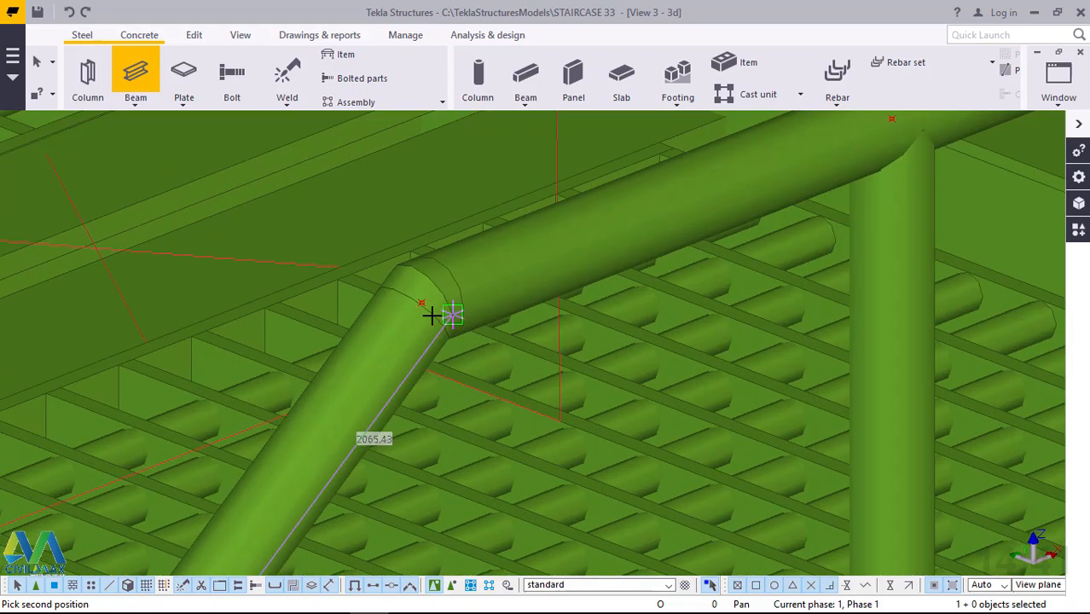
pyautogui.scroll(3, 415, 310)
pyautogui.scroll(4, 412, 297)
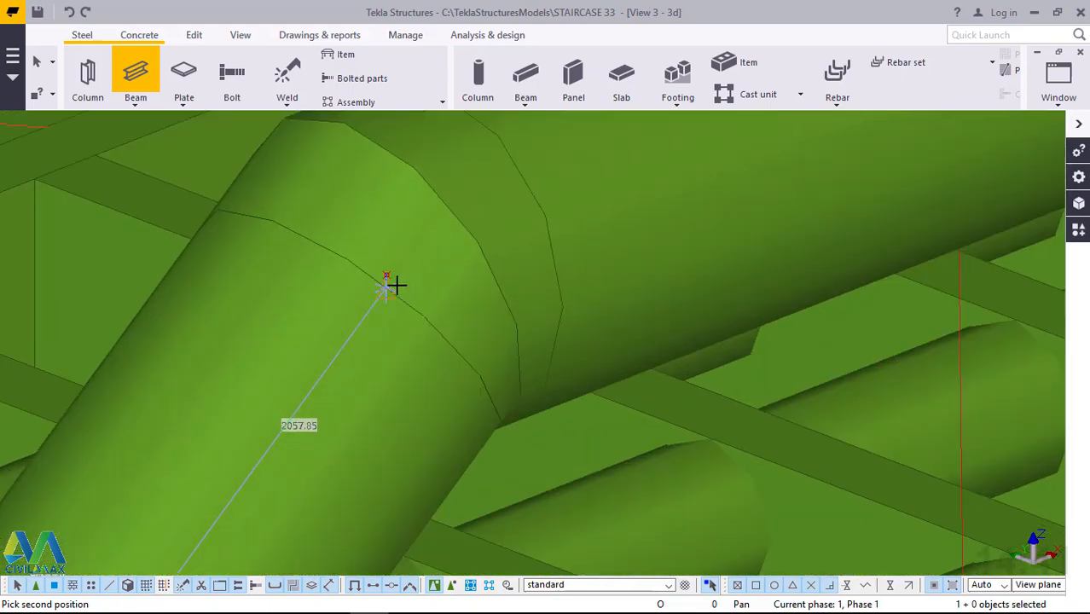
pyautogui.click(381, 270)
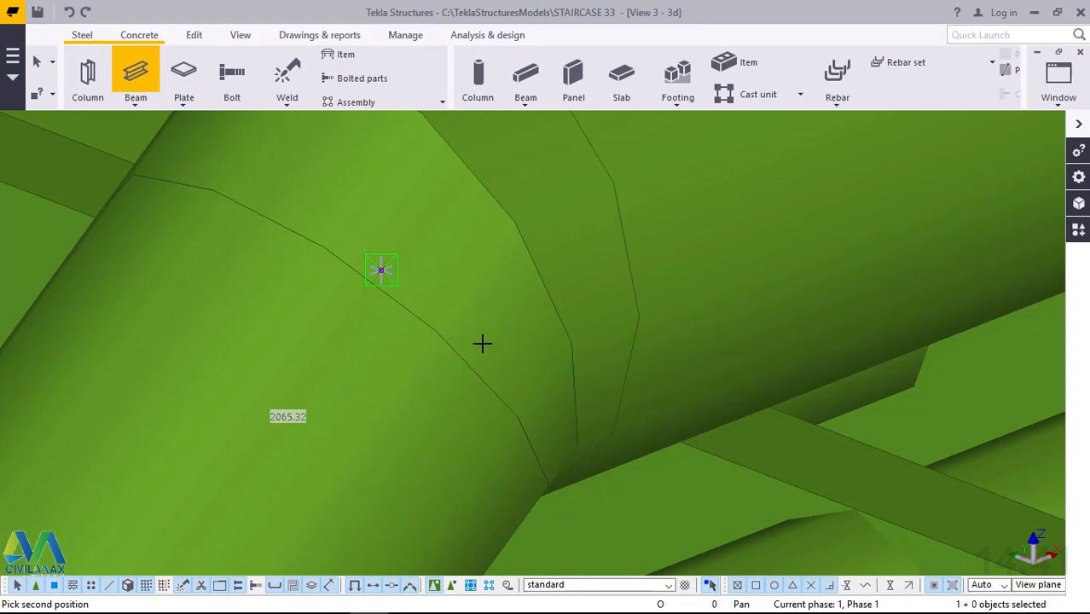
pyautogui.scroll(-6, 483, 343)
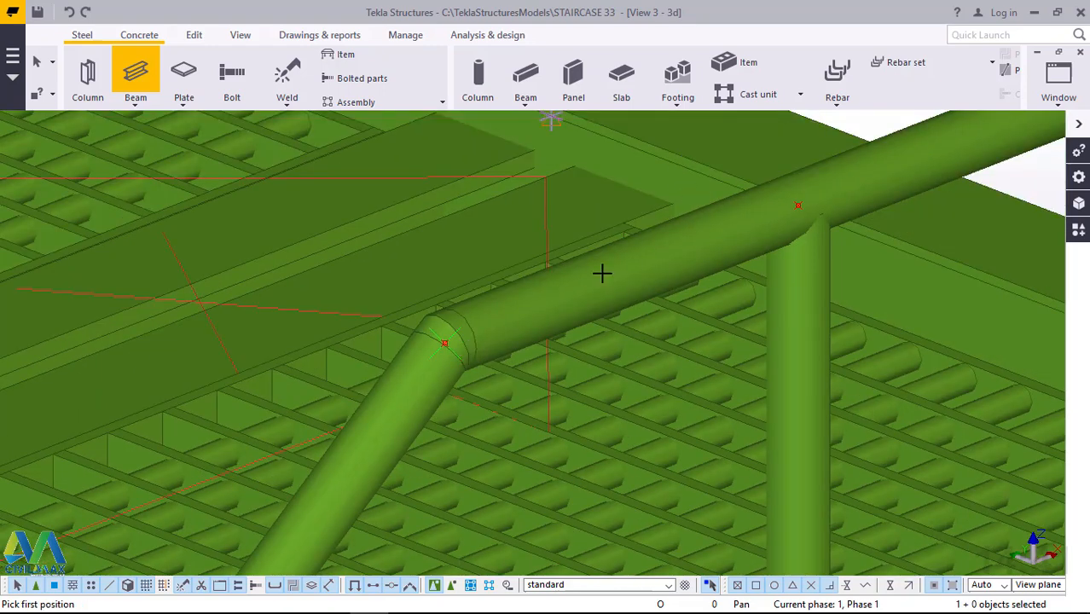
pyautogui.scroll(-4, 460, 432)
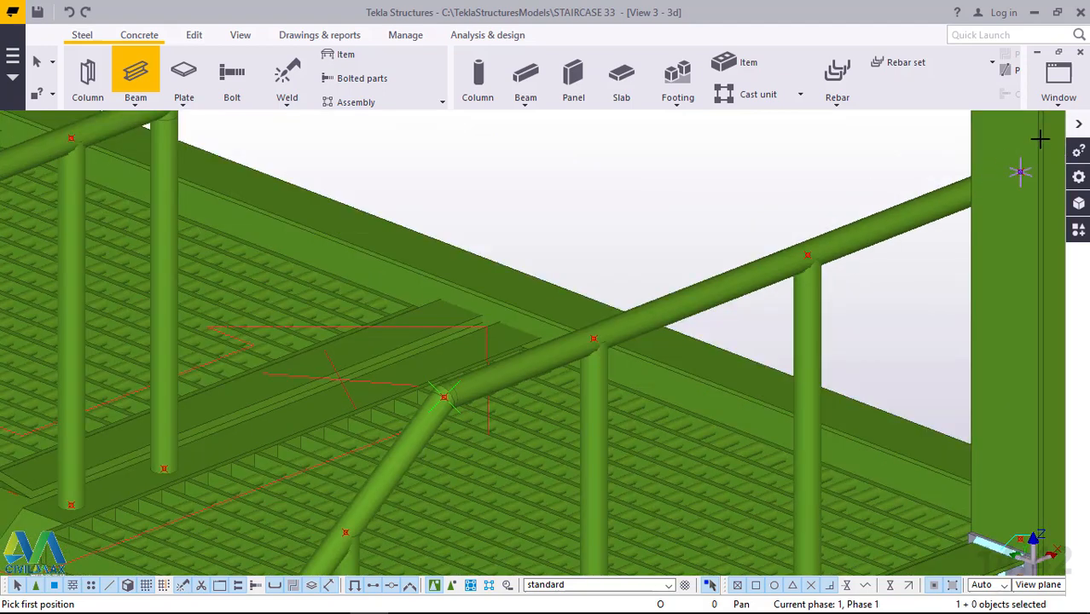
pyautogui.scroll(3, 1027, 170)
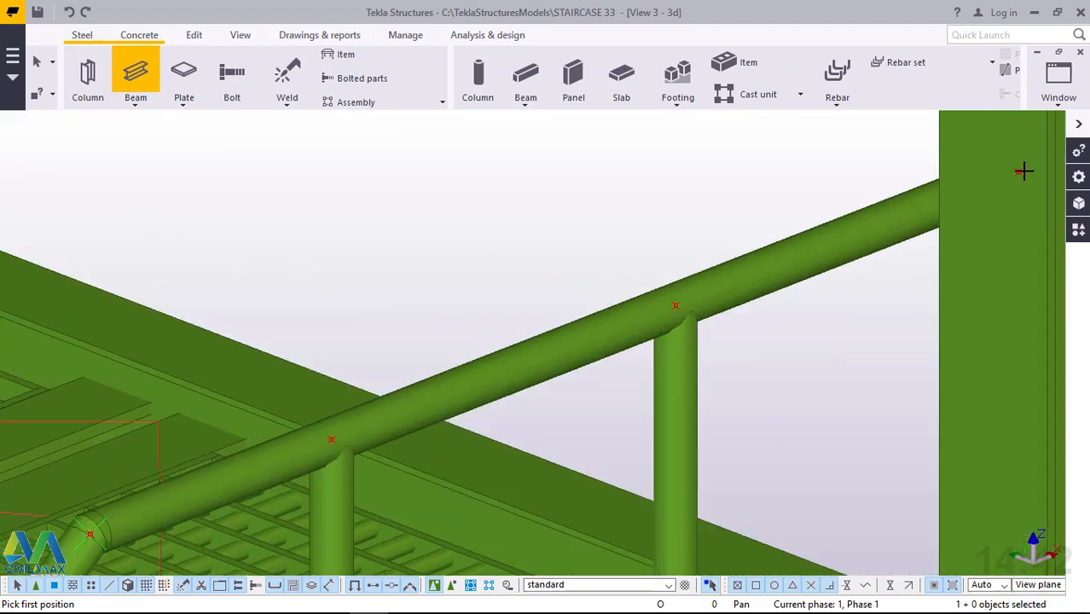
pyautogui.click(775, 226)
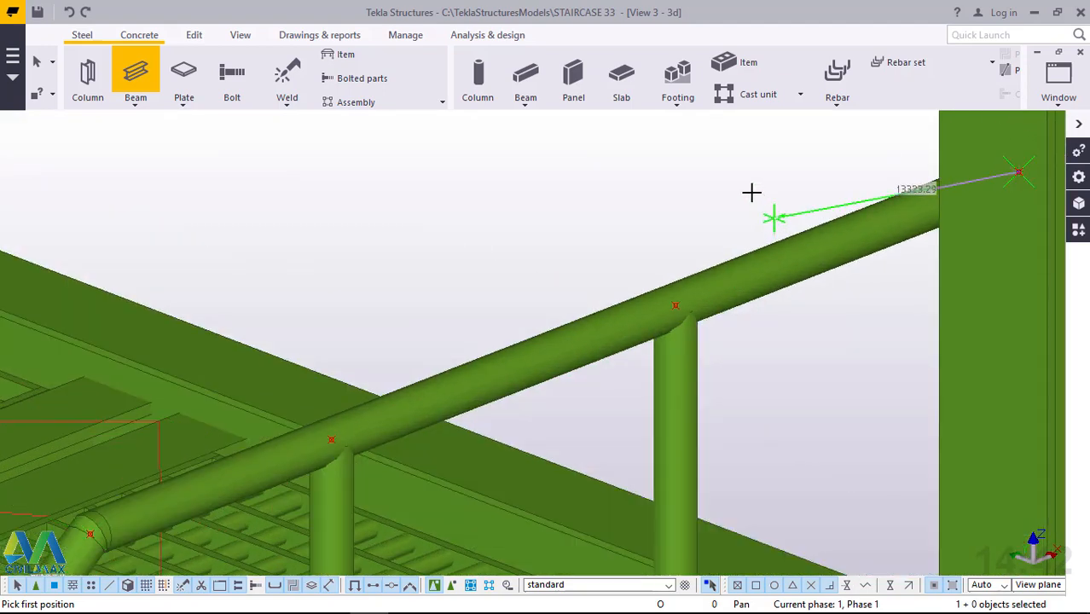
pyautogui.scroll(-2, 753, 191)
pyautogui.scroll(-2, 760, 193)
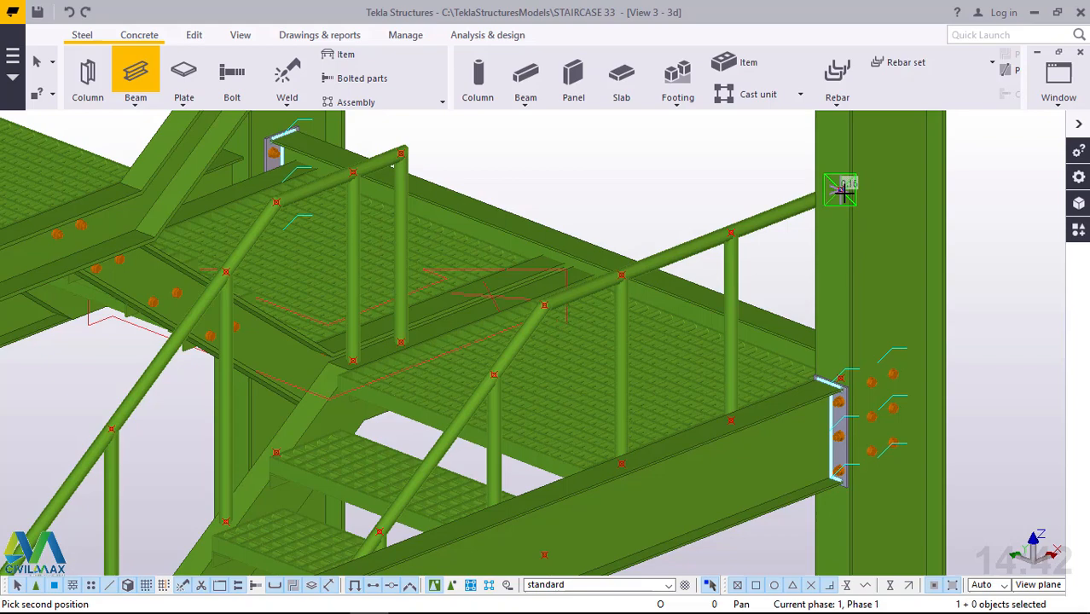
pyautogui.rightClick(735, 151)
pyautogui.click(754, 163)
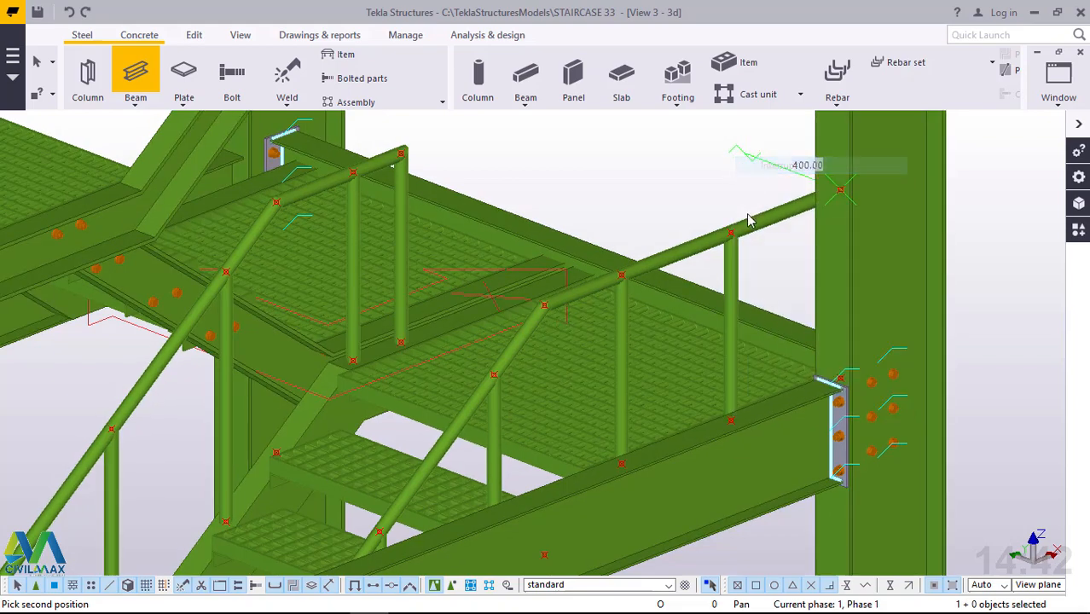
# Switch the parts to transparent rendering and locate the thinner beam inside the sloping handrail at its lower bend.
pyautogui.scroll(1, 750, 224)
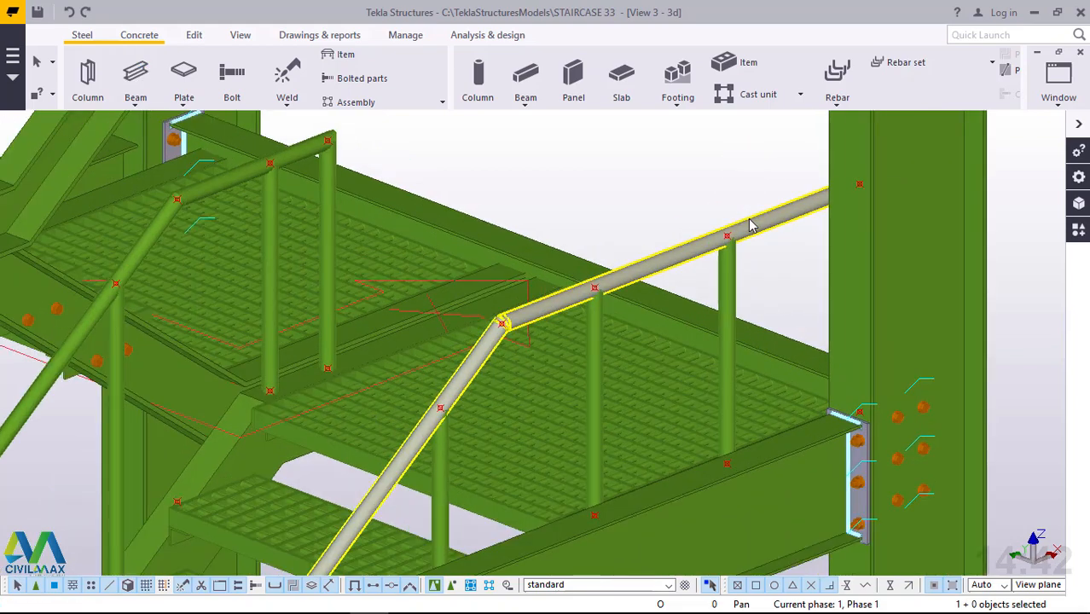
pyautogui.hotkey('ctrl', '5')
pyautogui.scroll(5, 597, 286)
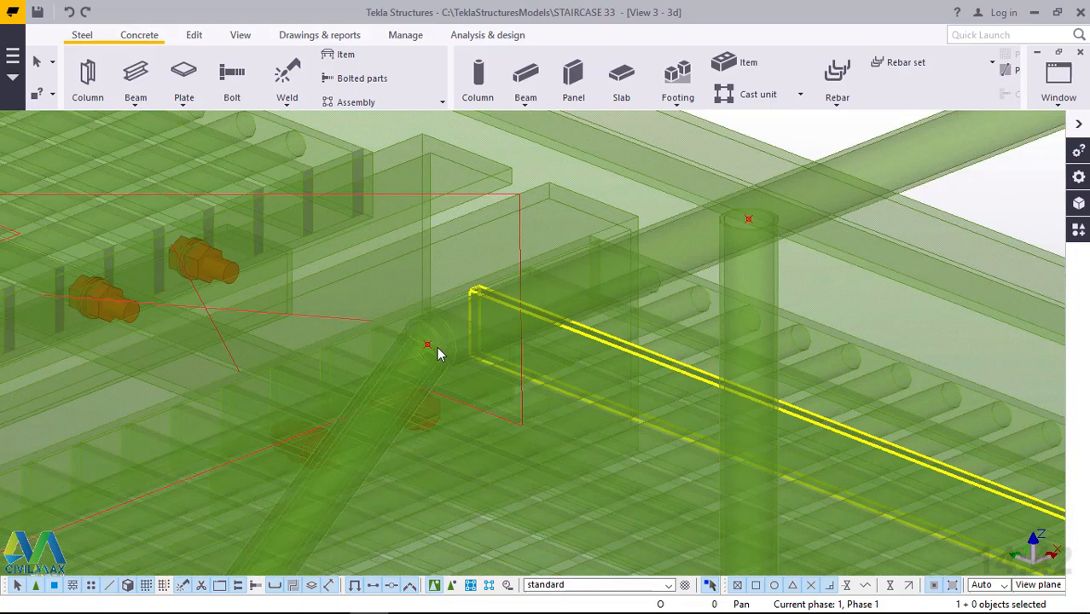
pyautogui.scroll(5, 434, 378)
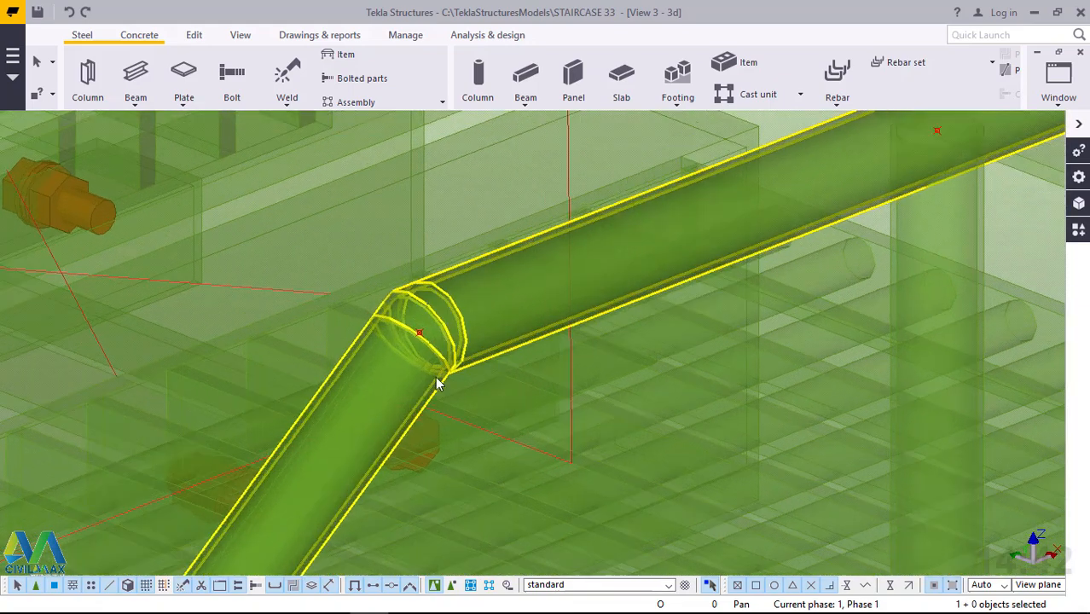
pyautogui.scroll(-2, 541, 229)
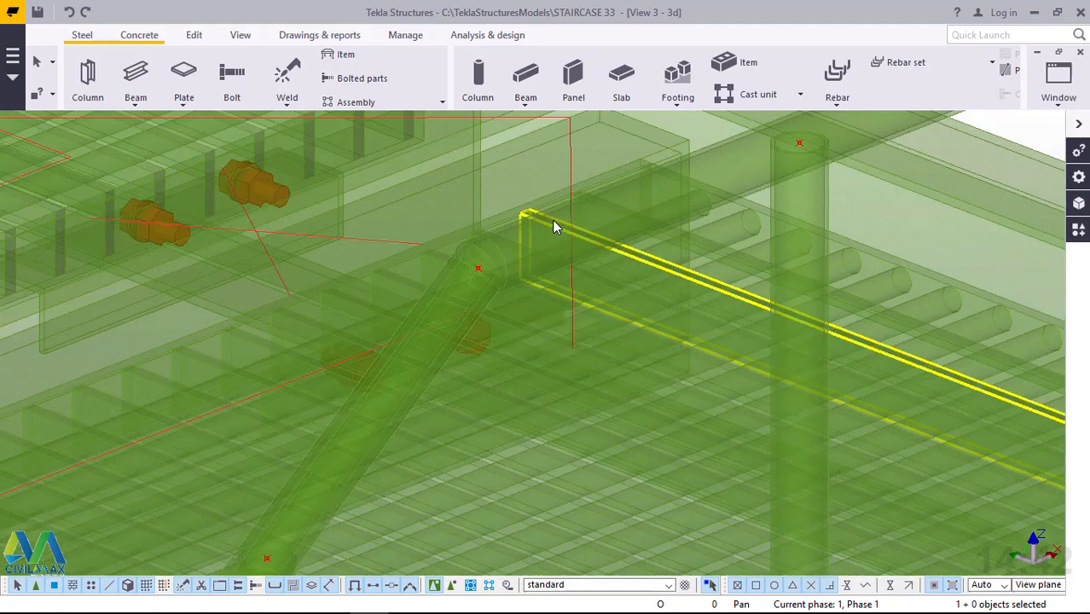
pyautogui.scroll(-4, 554, 223)
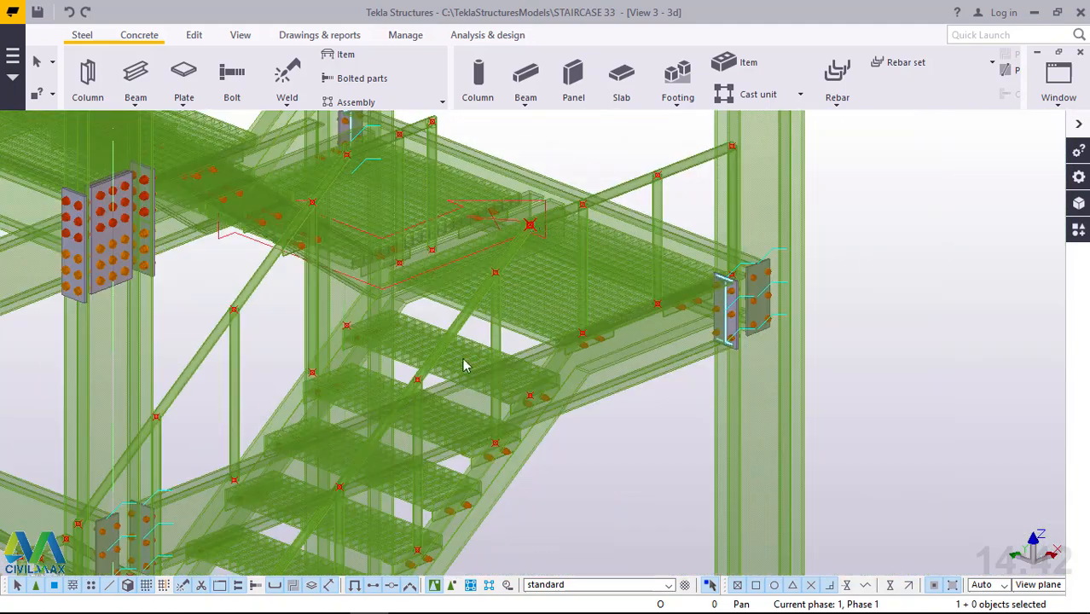
pyautogui.scroll(-3, 464, 365)
pyautogui.scroll(2, 369, 465)
pyautogui.scroll(3, 360, 450)
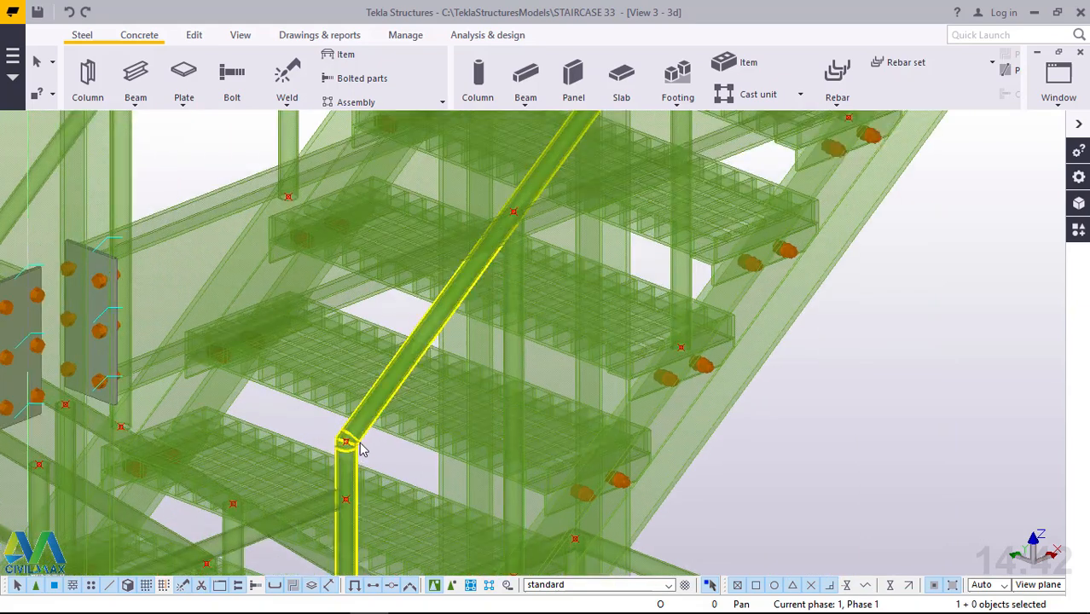
pyautogui.scroll(3, 352, 435)
pyautogui.scroll(2, 348, 425)
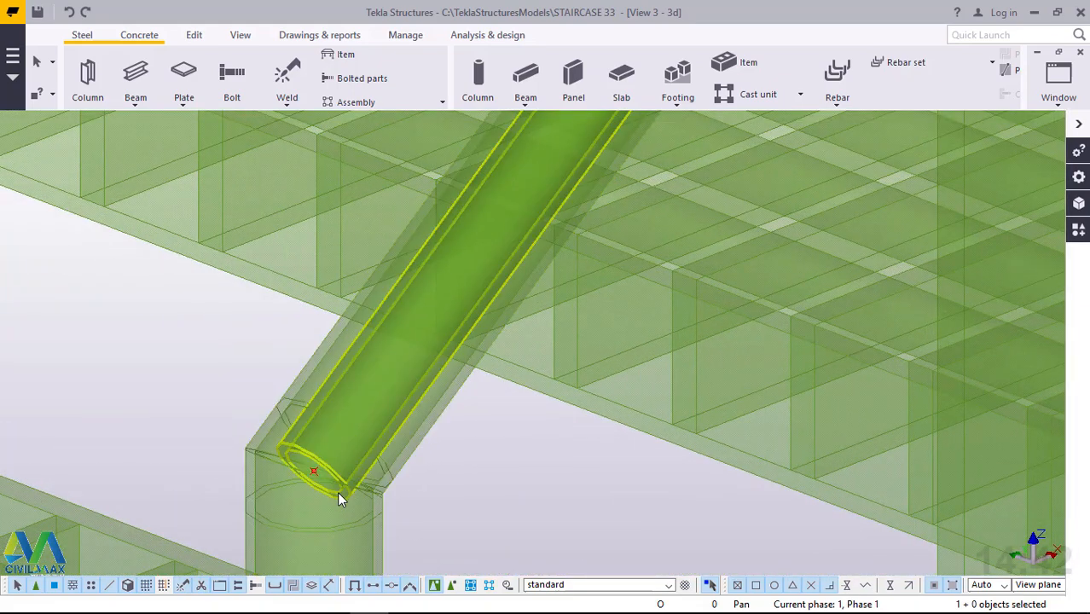
# Delete the straight thin beam inside the sloping handrail and start a steel polybeam at the handrail's lower bend.
pyautogui.press('Delete')
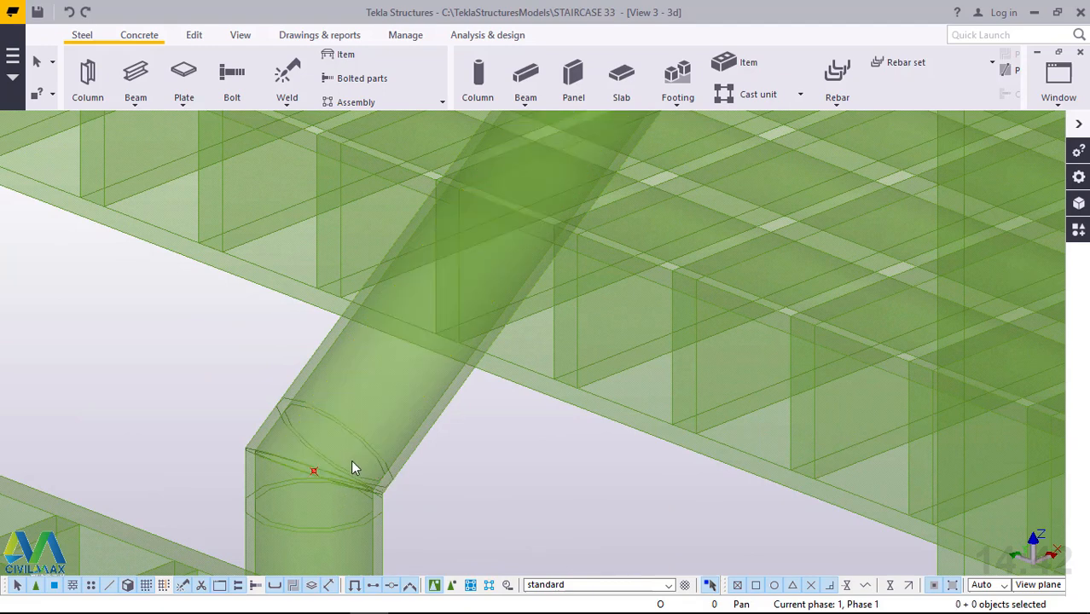
pyautogui.hotkey('ctrl', '4')
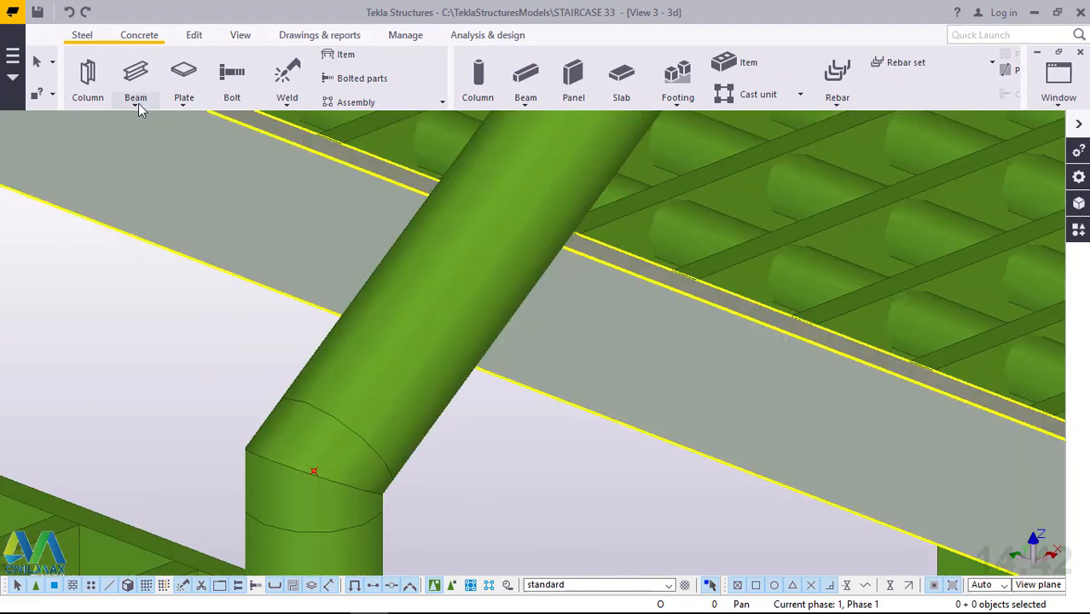
pyautogui.click(138, 104)
pyautogui.click(144, 154)
pyautogui.scroll(2, 315, 480)
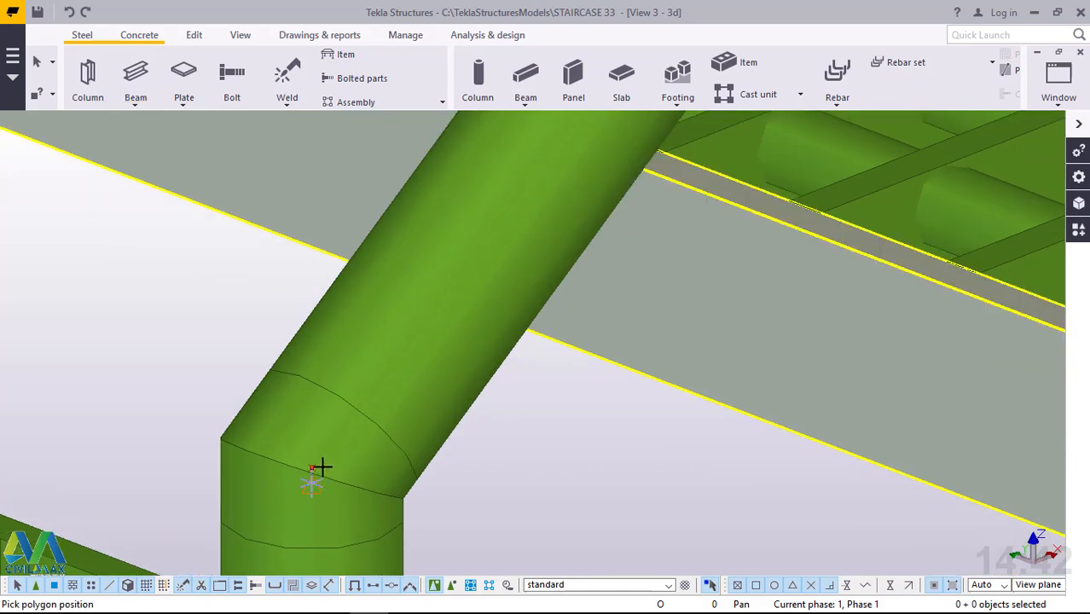
pyautogui.scroll(3, 320, 467)
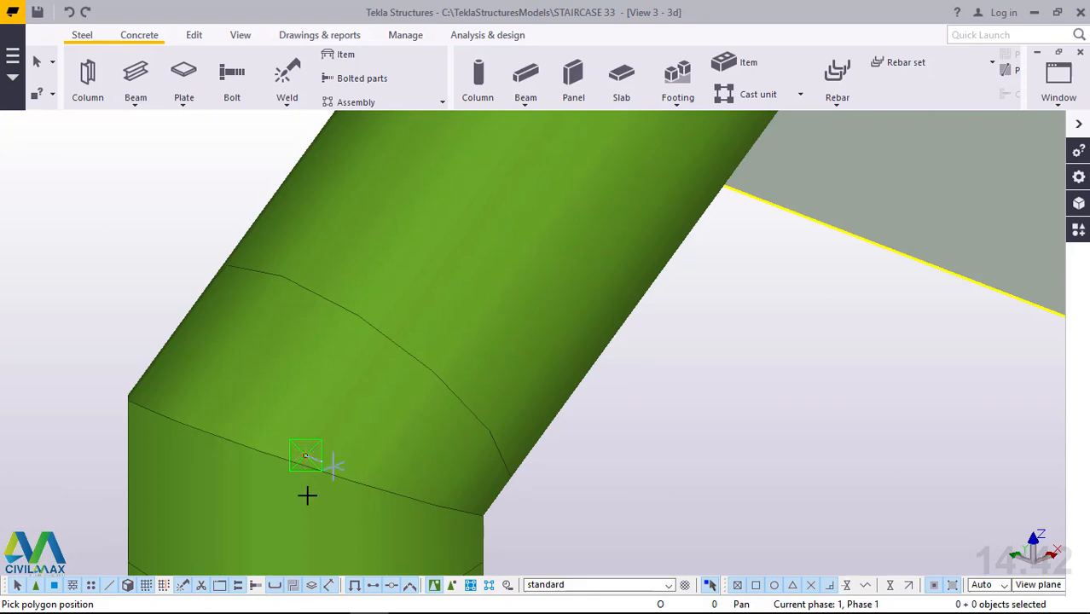
pyautogui.scroll(-5, 305, 501)
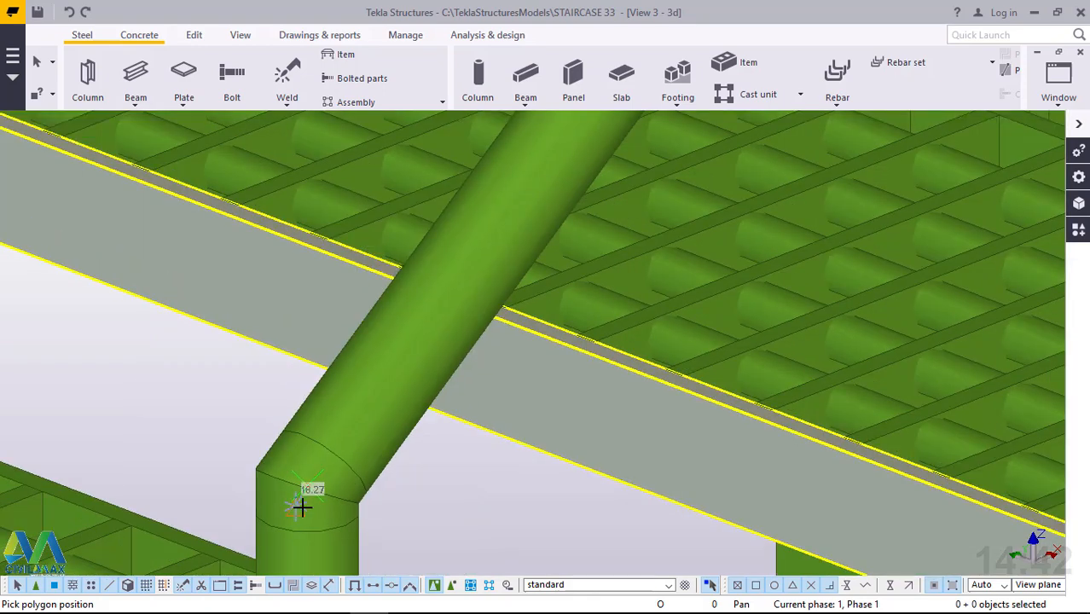
# Place the polybeam's second point at the handrail's upper bend beside the landing, about 2065 mm up the flight.
pyautogui.scroll(-4, 302, 508)
pyautogui.scroll(-5, 304, 505)
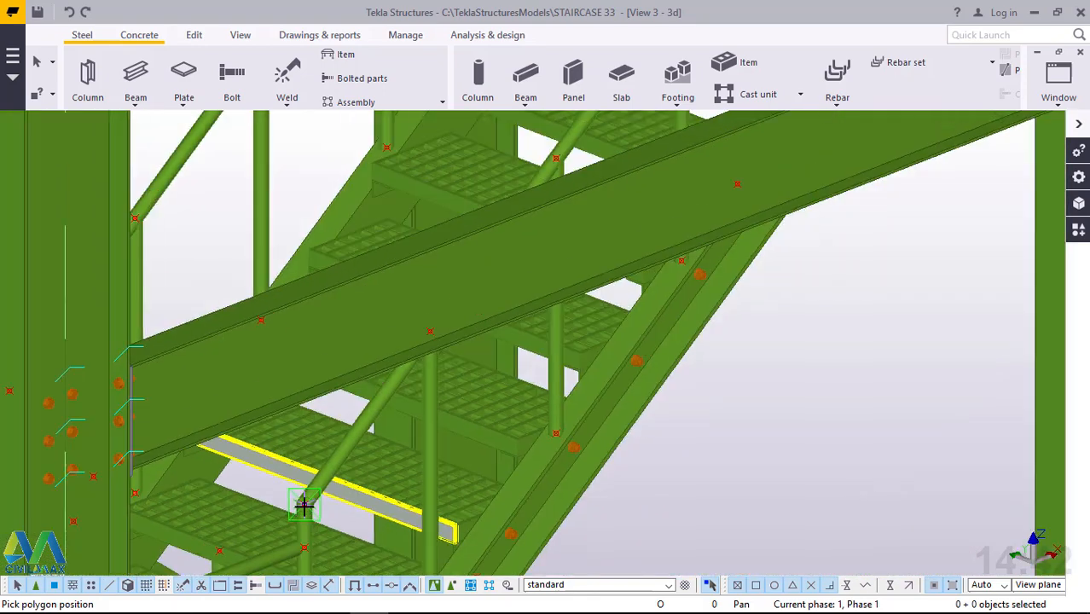
pyautogui.scroll(2, 304, 505)
pyautogui.scroll(-3, 305, 506)
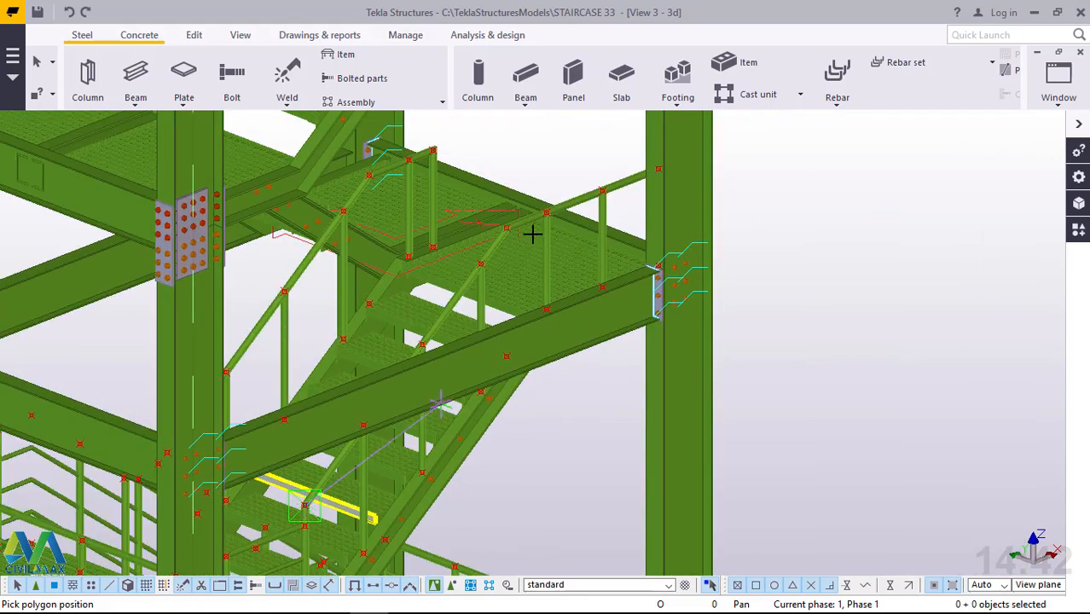
pyautogui.scroll(4, 520, 227)
pyautogui.scroll(3, 520, 129)
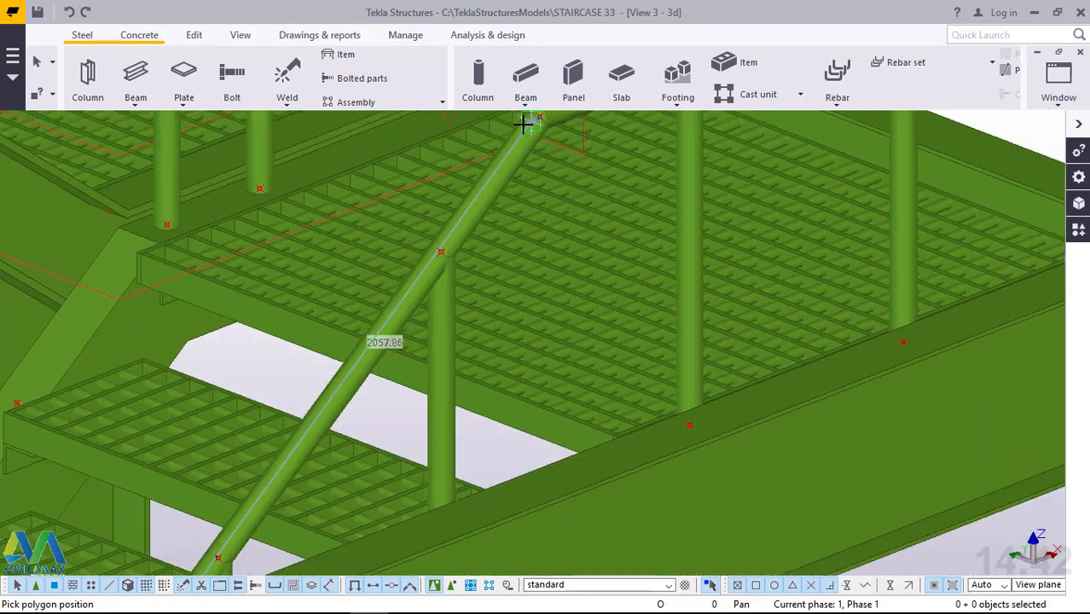
pyautogui.scroll(-1, 557, 177)
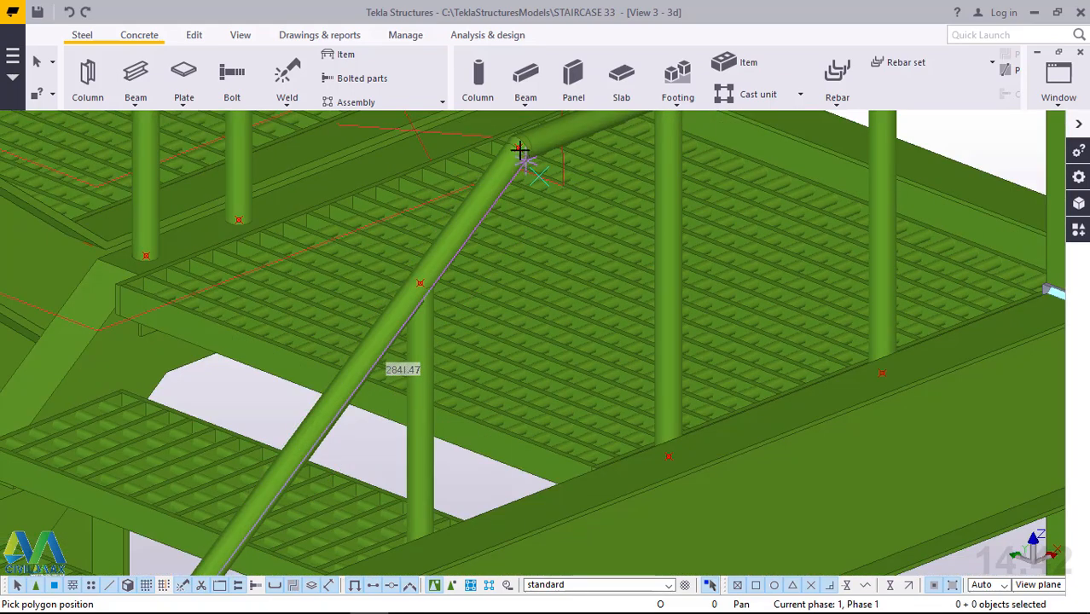
pyautogui.scroll(2, 518, 141)
pyautogui.scroll(1, 516, 139)
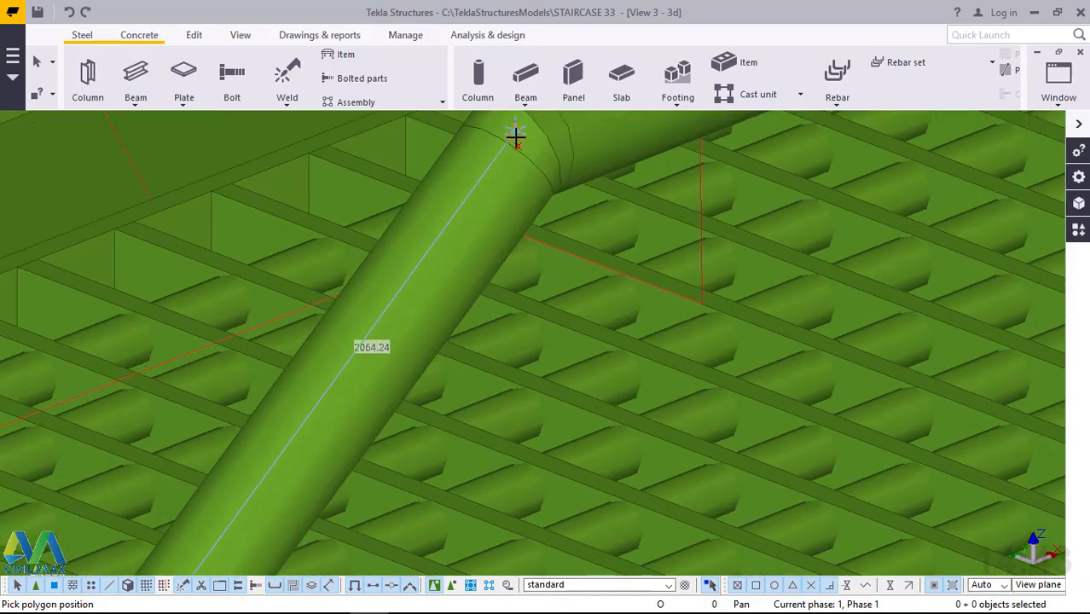
pyautogui.scroll(2, 516, 136)
pyautogui.scroll(1, 519, 158)
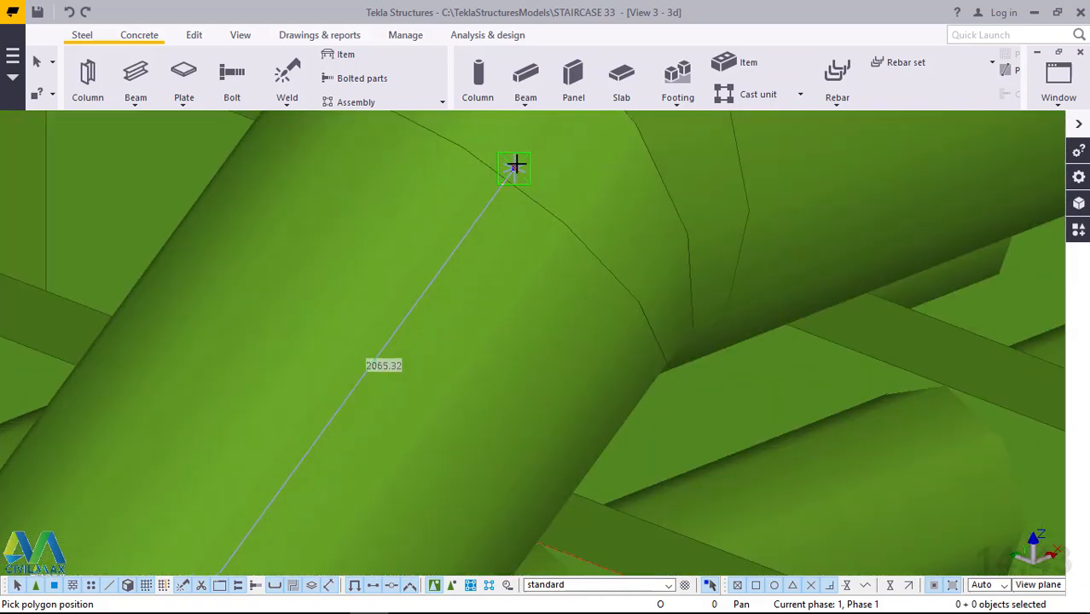
pyautogui.click(515, 167)
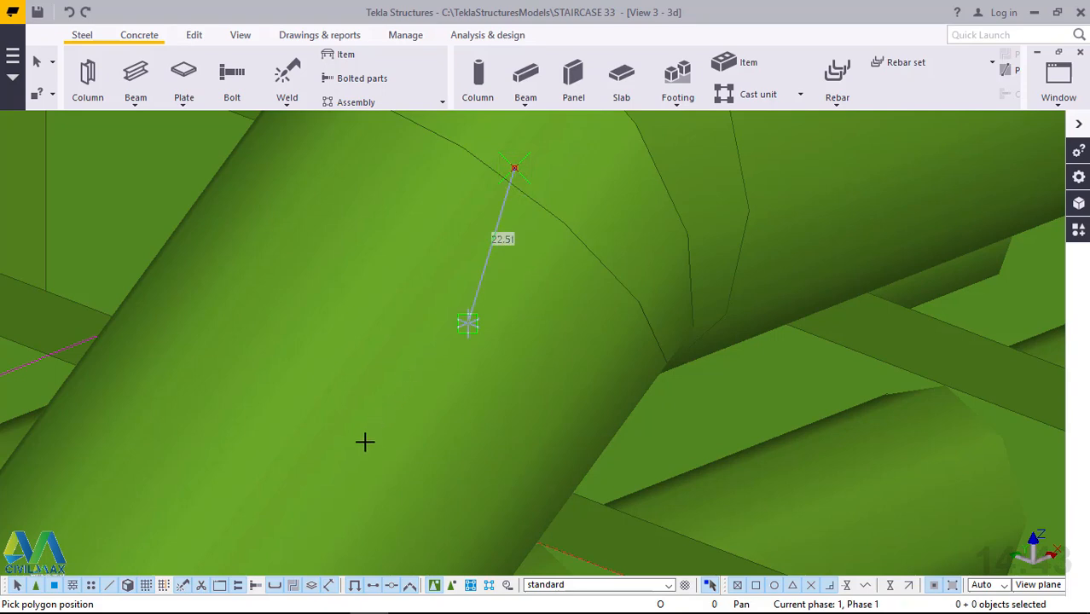
# Place the polybeam's last point at the landing handrail's end in the column and finish the beam.
pyautogui.scroll(-2, 352, 463)
pyautogui.scroll(-4, 341, 471)
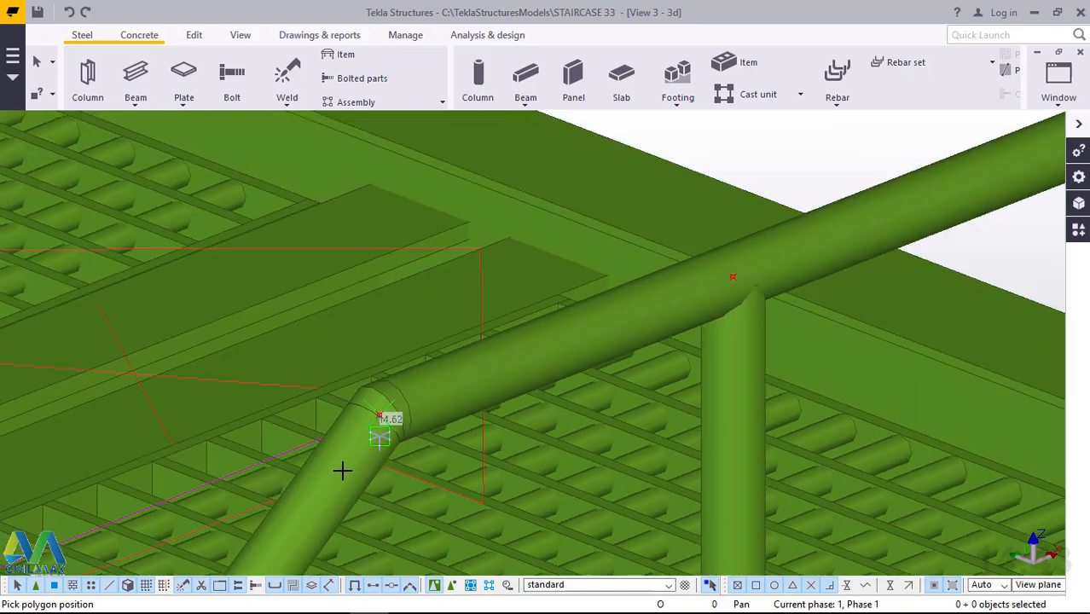
pyautogui.scroll(-1, 559, 389)
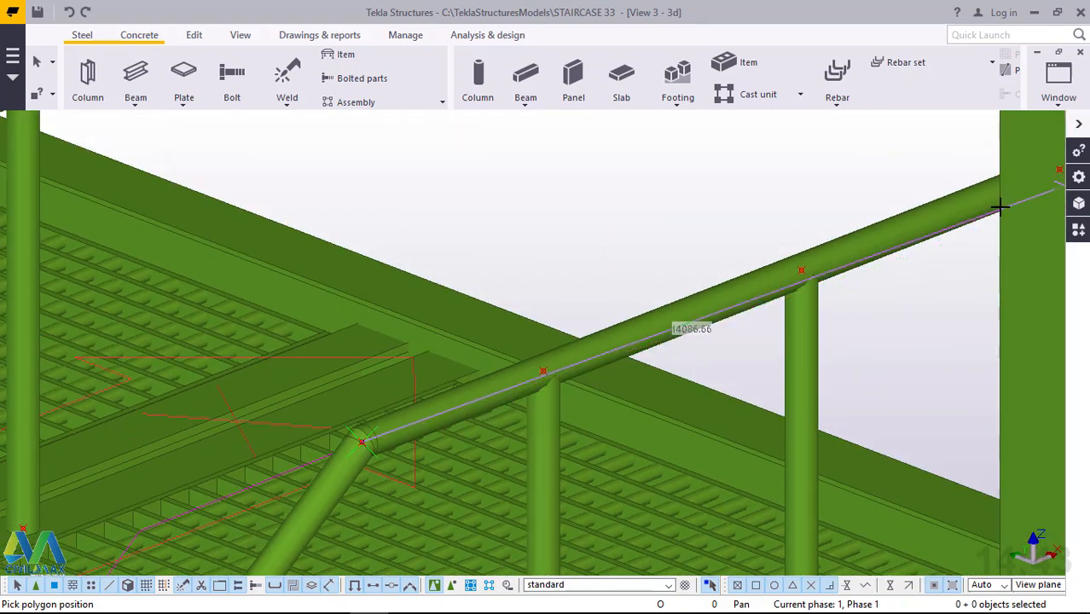
pyautogui.scroll(-2, 550, 370)
pyautogui.scroll(4, 991, 207)
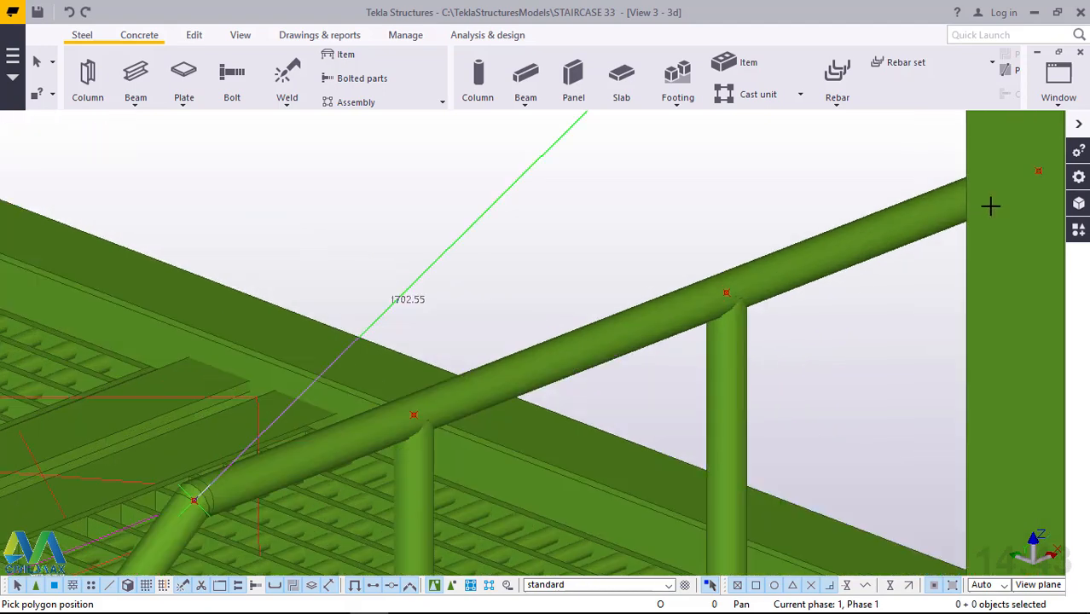
pyautogui.scroll(-4, 553, 362)
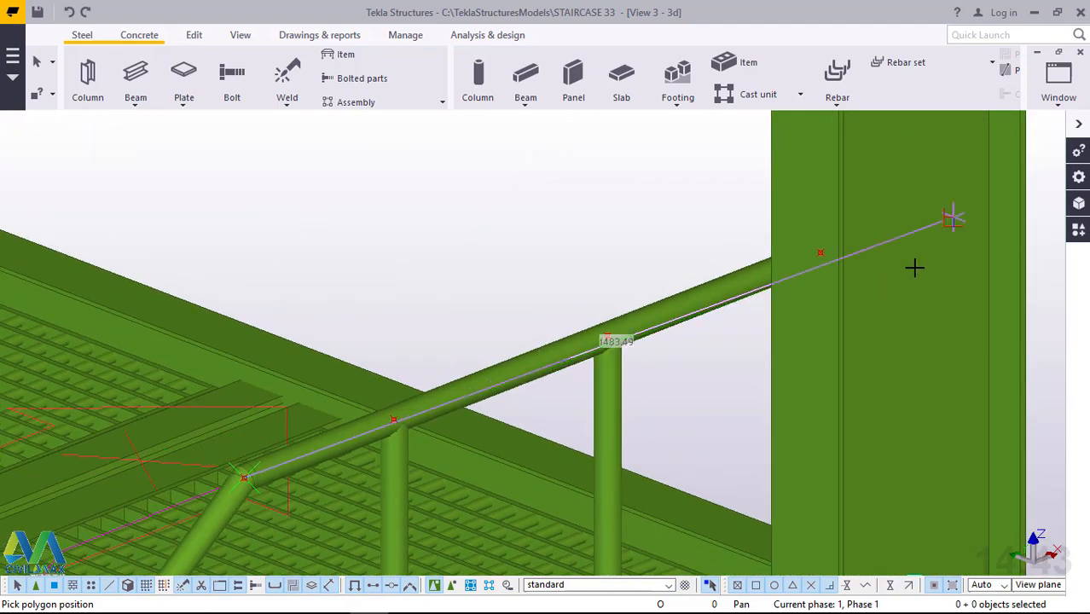
pyautogui.click(822, 256)
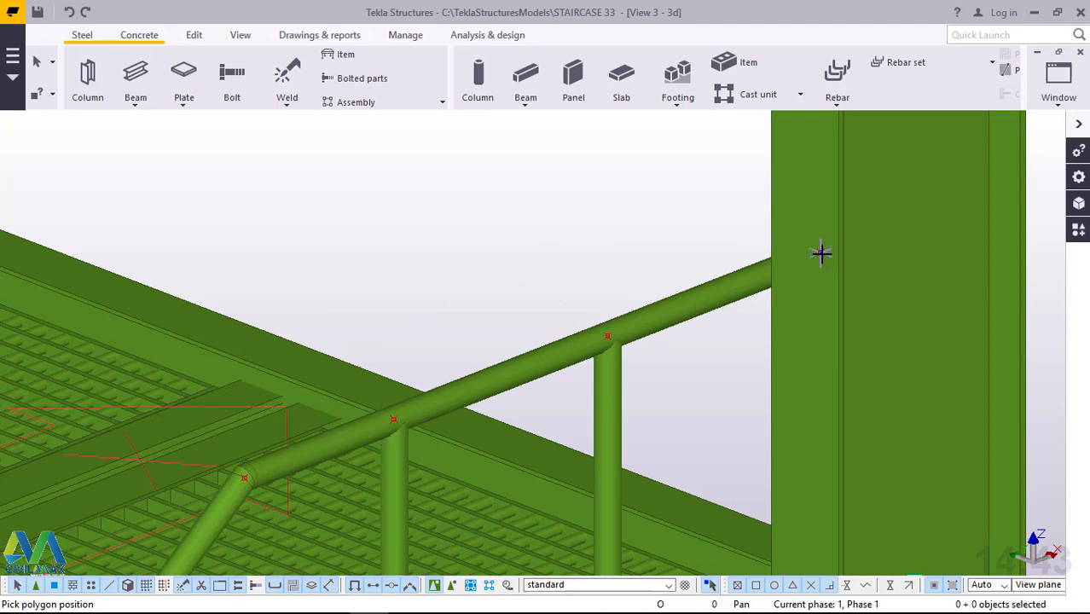
pyautogui.rightClick(650, 185)
pyautogui.click(704, 198)
# Switch the parts to transparent rendering and select the thin polybeam inside the handrail at its lower bend.
pyautogui.scroll(-10, 730, 193)
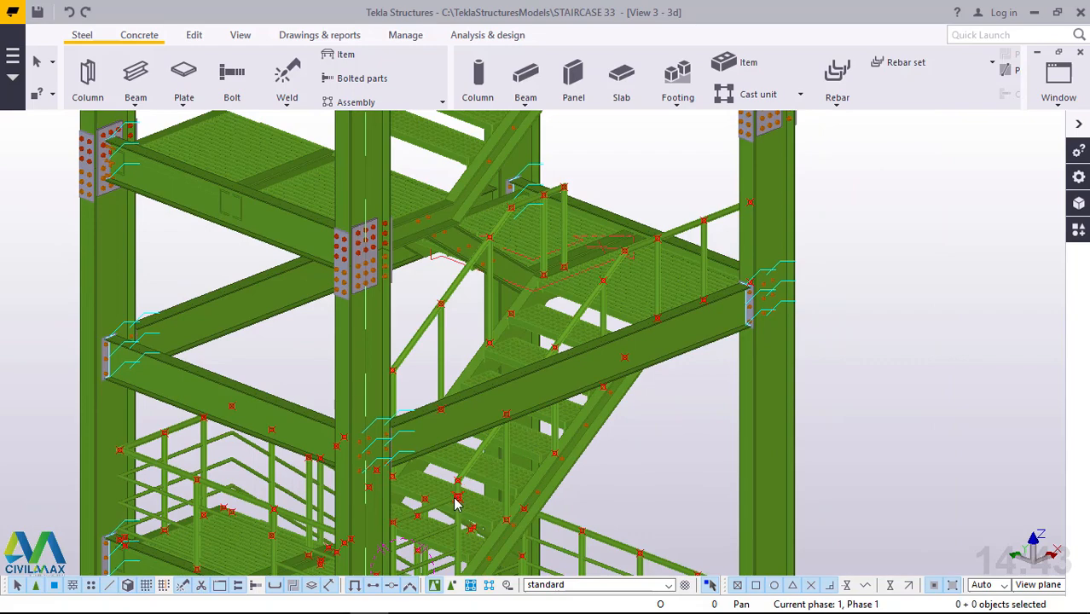
pyautogui.scroll(6, 464, 499)
pyautogui.scroll(4, 486, 397)
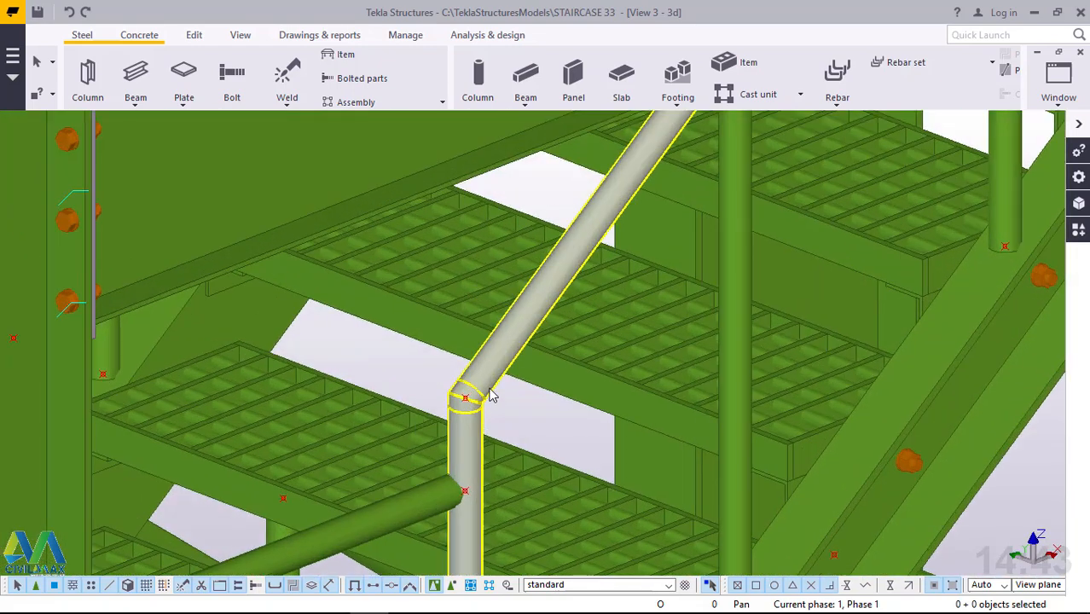
pyautogui.hotkey('ctrl', '2')
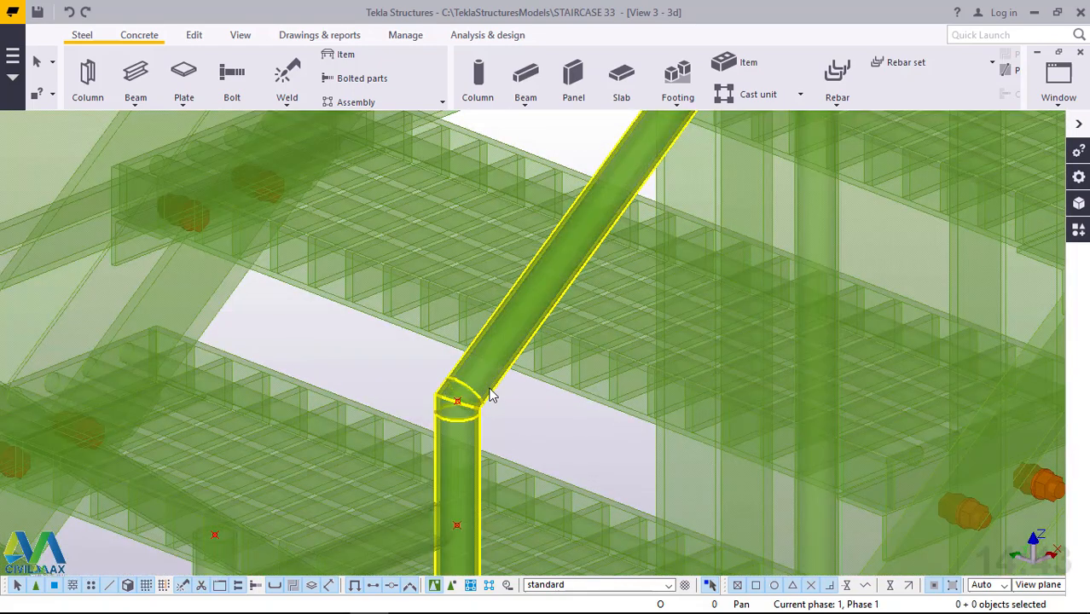
pyautogui.scroll(5, 500, 410)
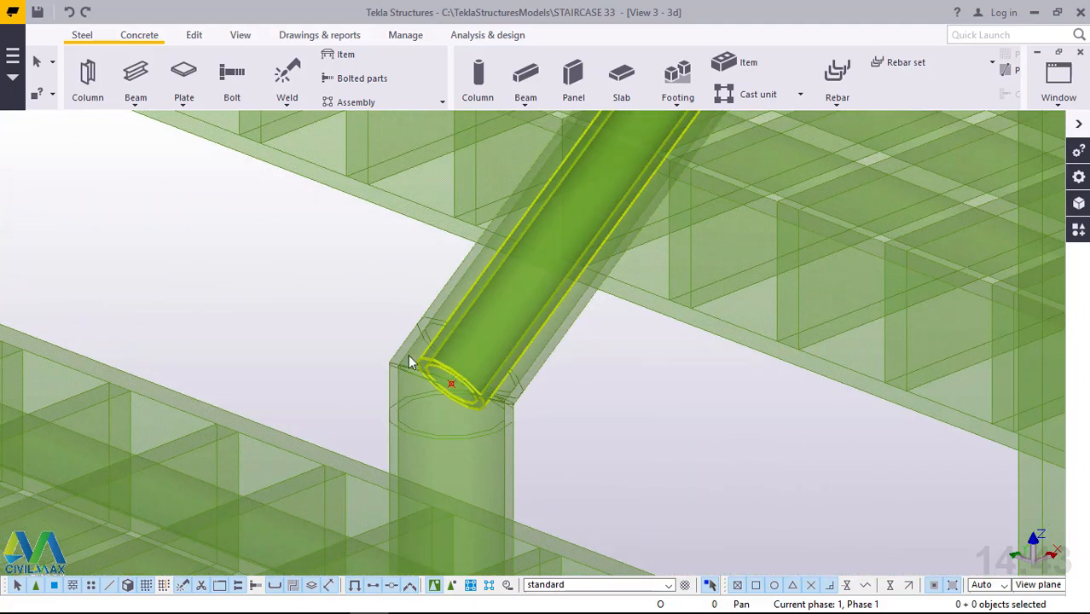
pyautogui.click(409, 359)
pyautogui.scroll(-5, 413, 324)
pyautogui.moveTo(447, 398)
pyautogui.keyDown('ctrl'); pyautogui.mouseDown(button='middle')
pyautogui.moveTo(288, 409)
pyautogui.moveTo(265, 422)
pyautogui.mouseUp(button='middle'); pyautogui.keyUp('ctrl')
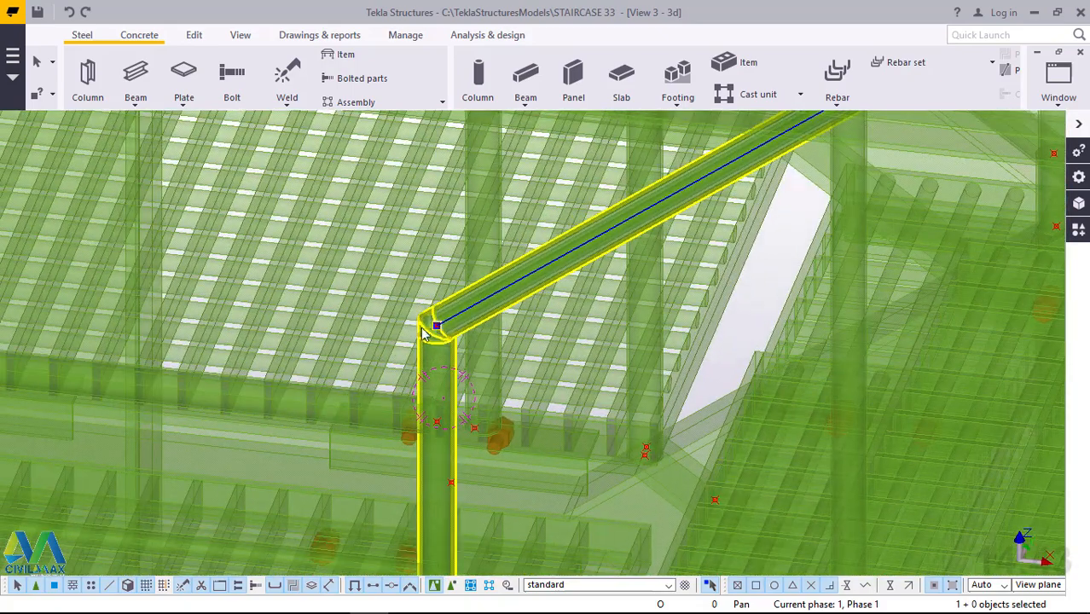
# Move the selected thin rail linearly by dZ -200 mm, with dX and dY at 0.
pyautogui.rightClick(768, 297)
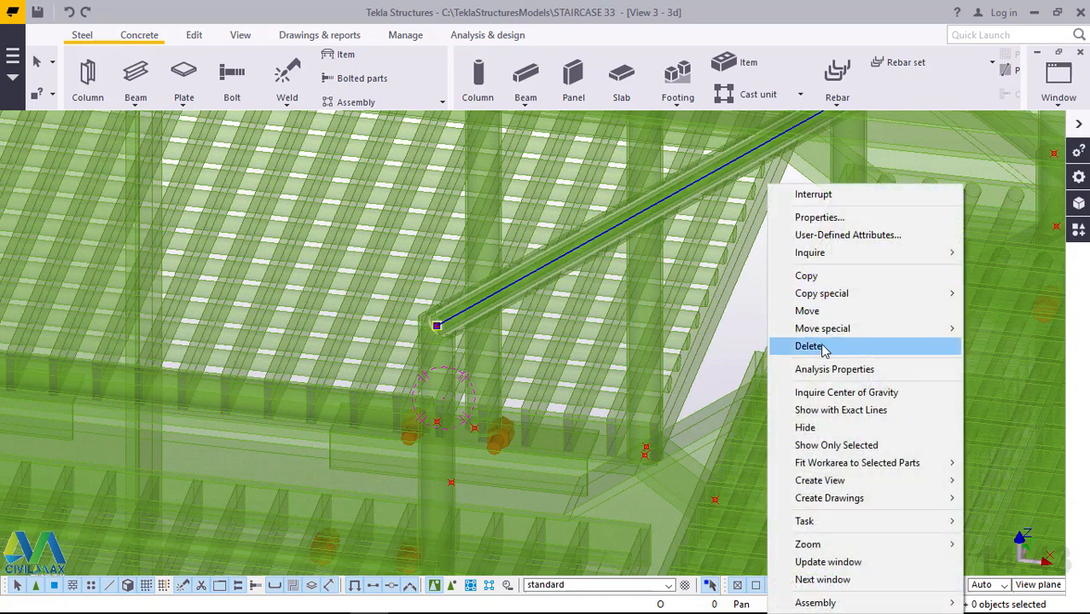
pyautogui.moveTo(836, 296)
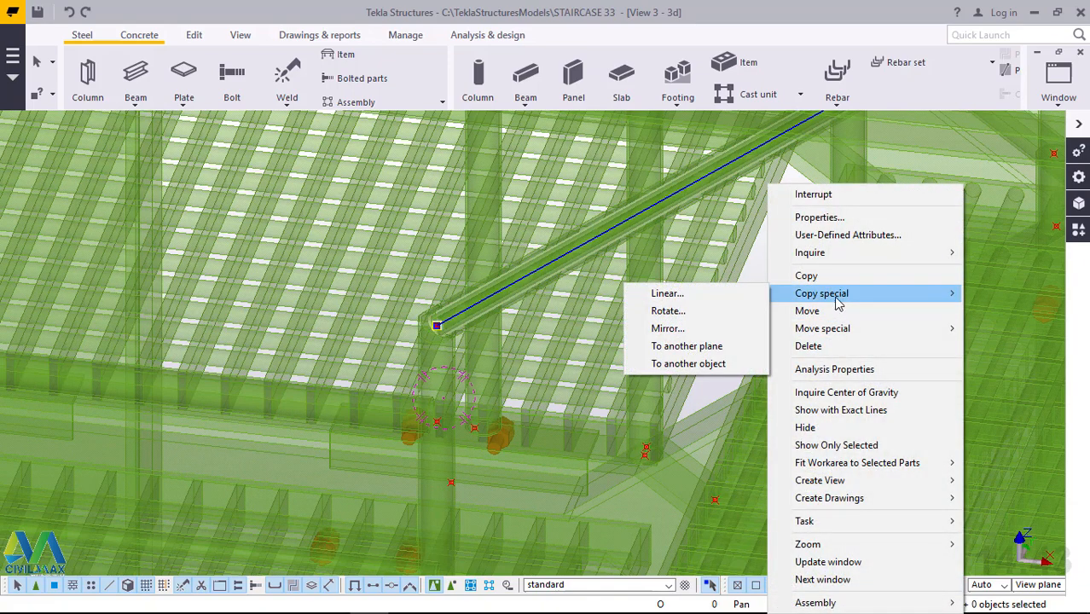
pyautogui.moveTo(835, 331)
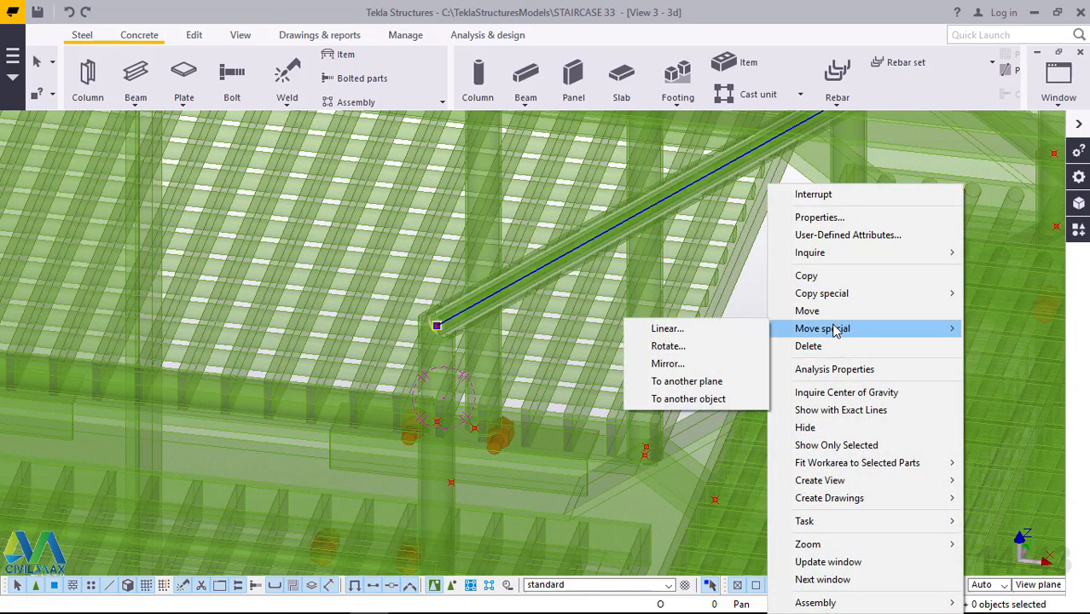
pyautogui.click(751, 331)
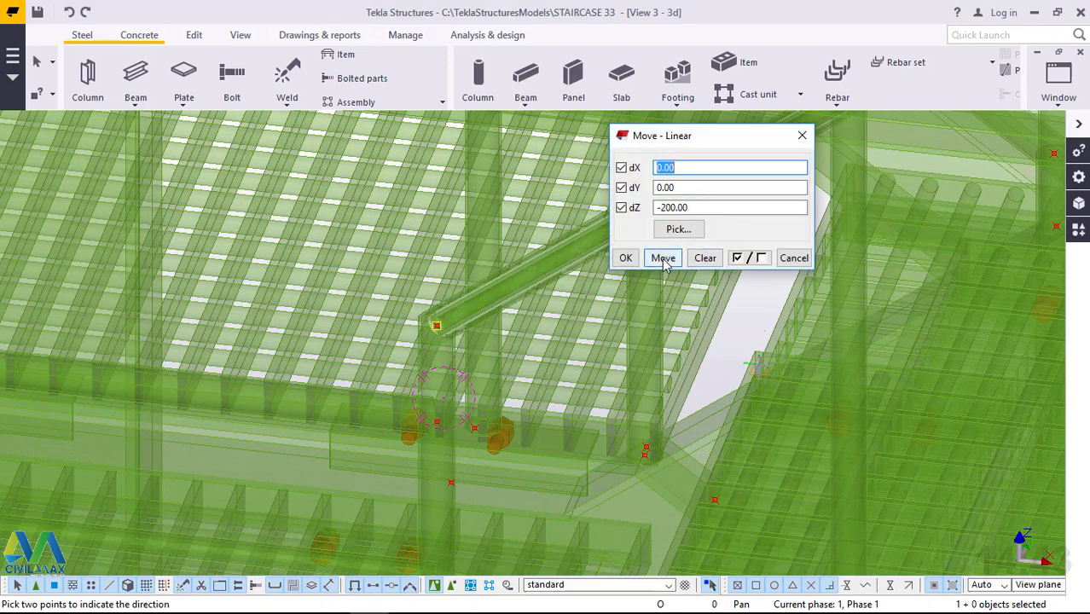
pyautogui.click(663, 258)
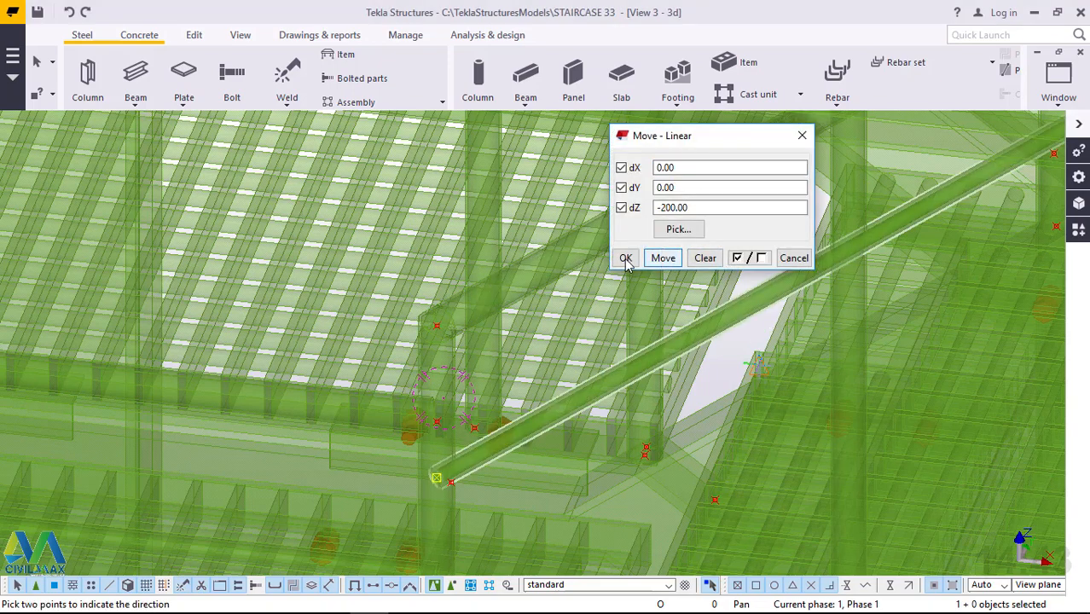
pyautogui.click(625, 259)
pyautogui.rightClick(624, 258)
pyautogui.click(703, 267)
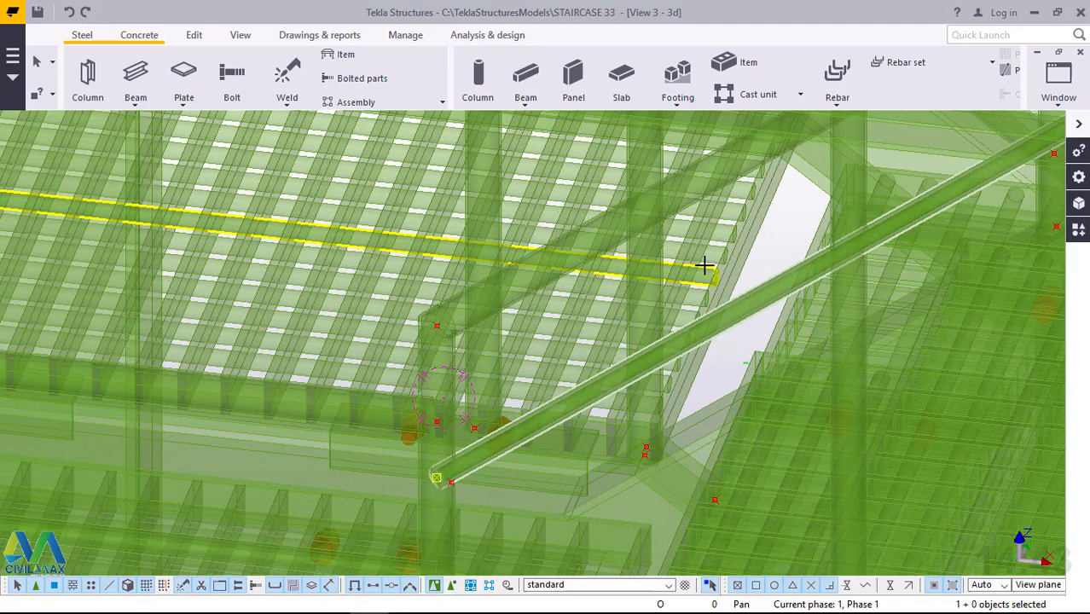
# Restore the opaque rendering and linearly copy the lowered rail twice at dZ -200 mm.
pyautogui.hotkey('ctrl', '4')
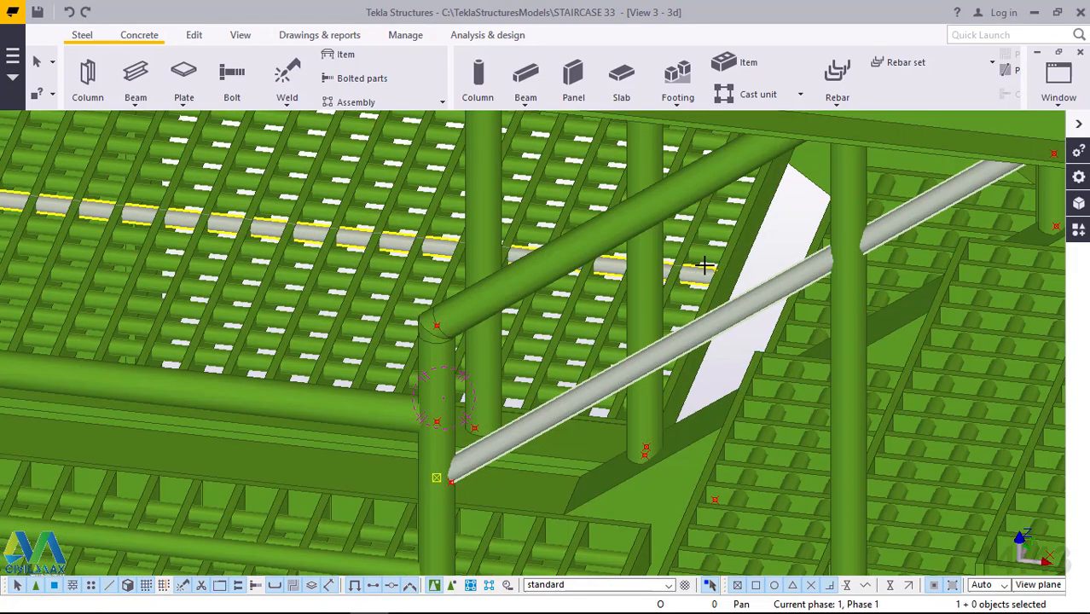
pyautogui.rightClick(744, 309)
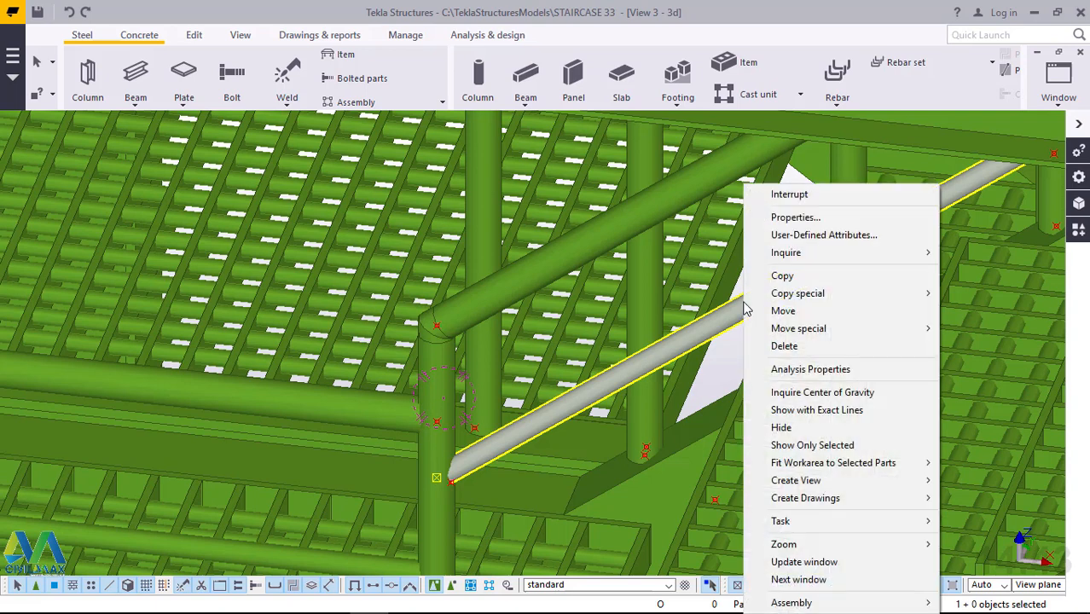
pyautogui.moveTo(789, 293)
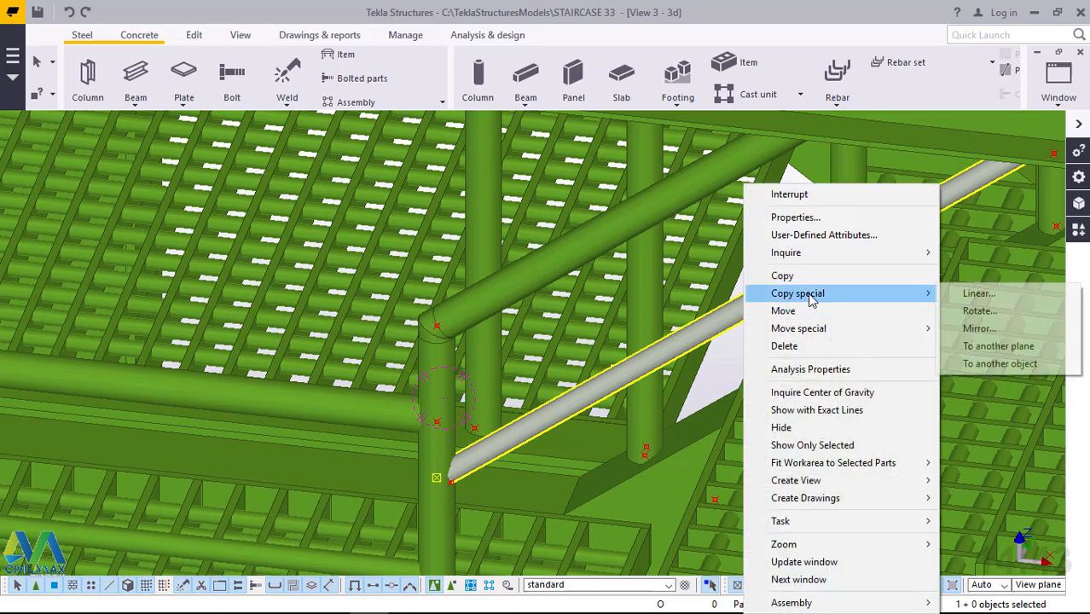
pyautogui.click(976, 295)
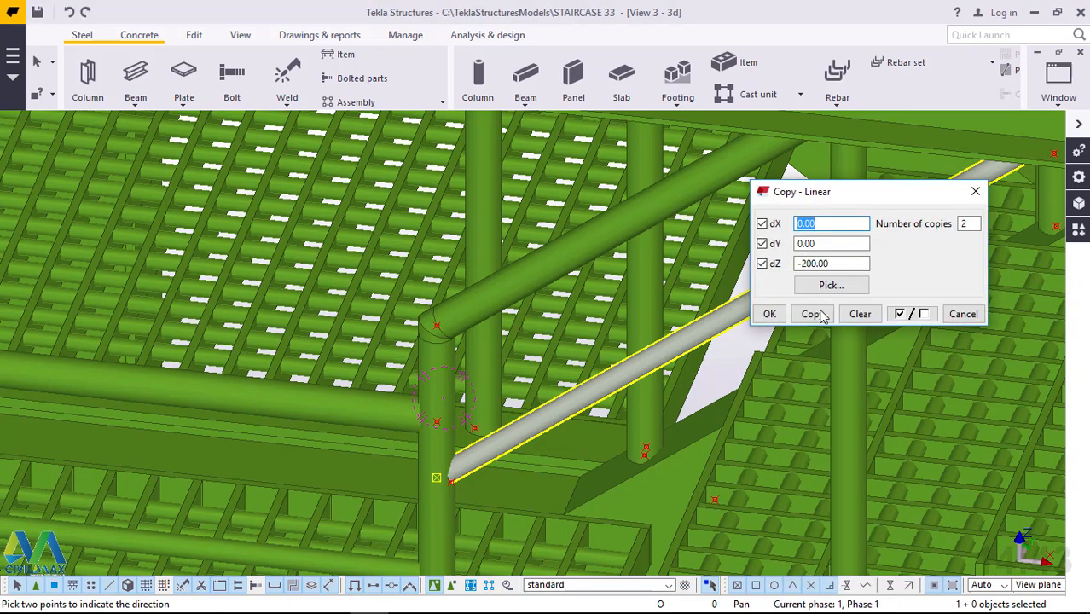
pyautogui.click(817, 314)
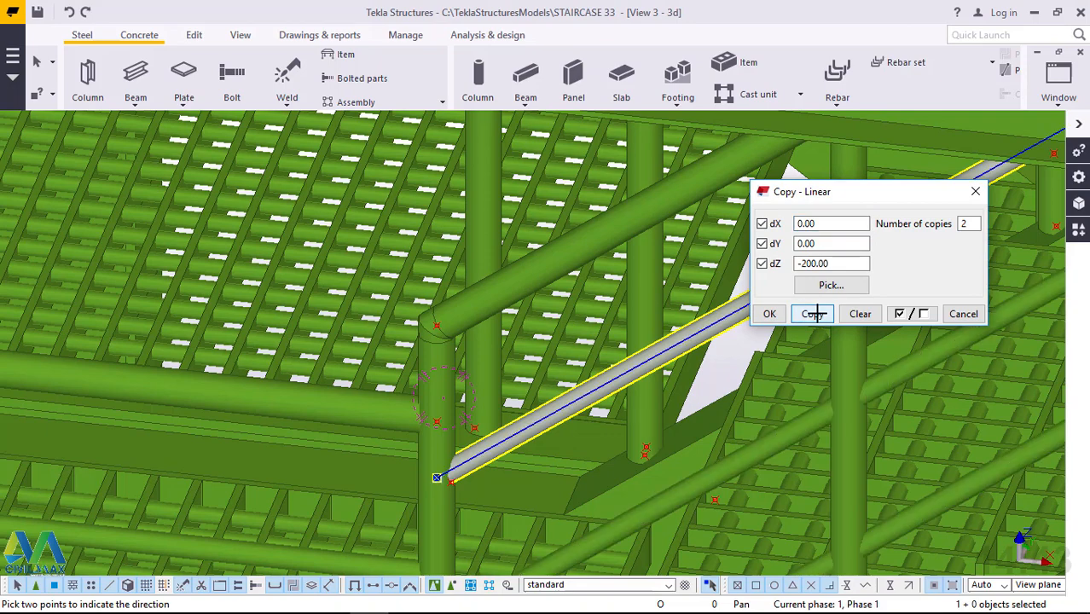
pyautogui.click(769, 314)
pyautogui.rightClick(786, 248)
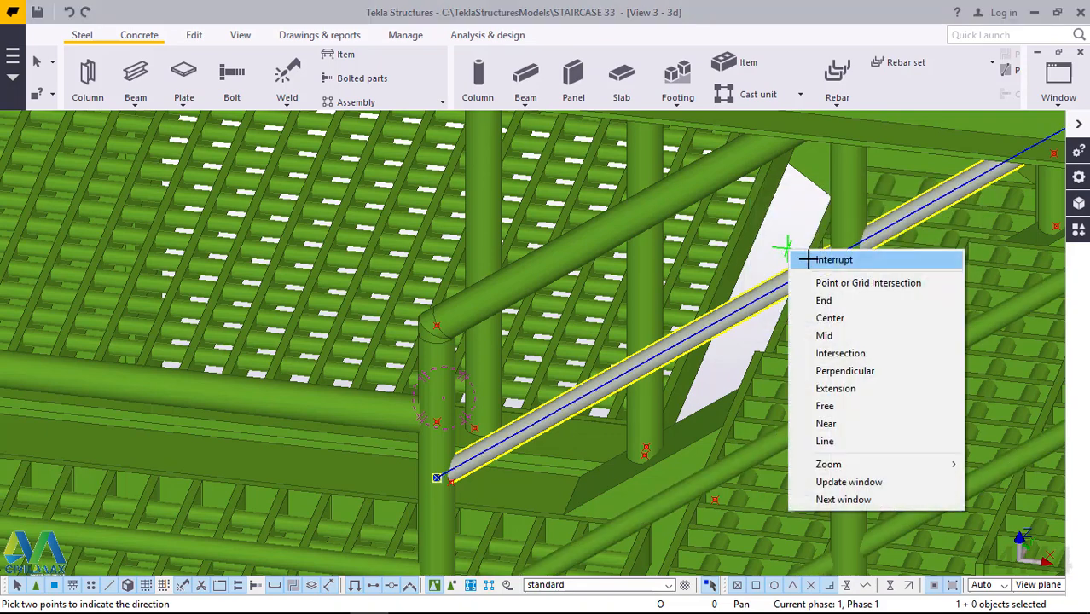
pyautogui.click(819, 260)
pyautogui.scroll(-4, 699, 314)
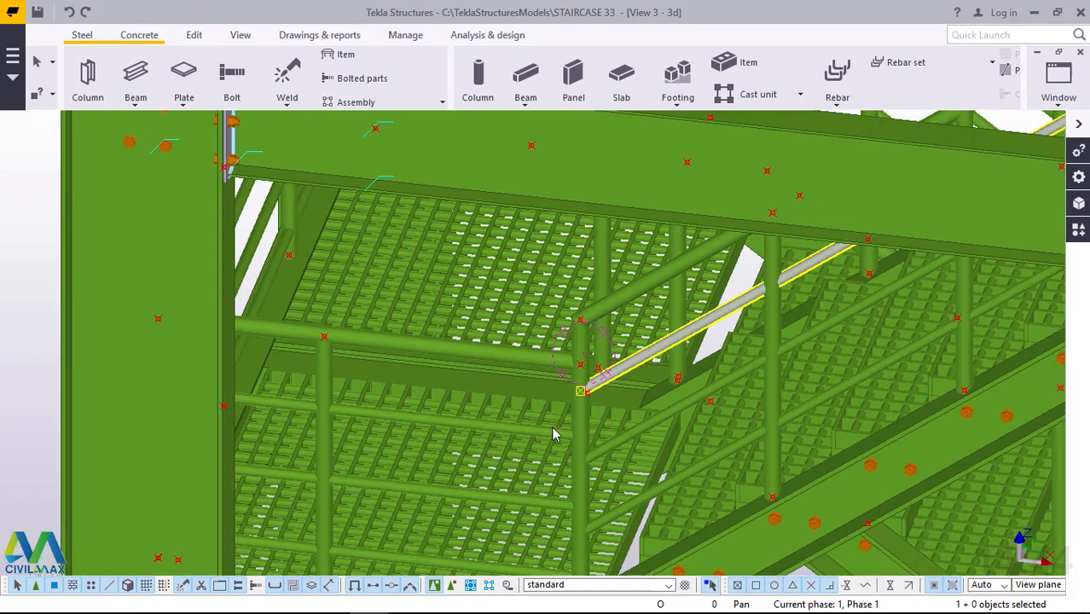
# Start a polybeam at the lower bend of the next flight's handrail, directly above its end post.
pyautogui.scroll(-3, 553, 434)
pyautogui.scroll(-1, 667, 264)
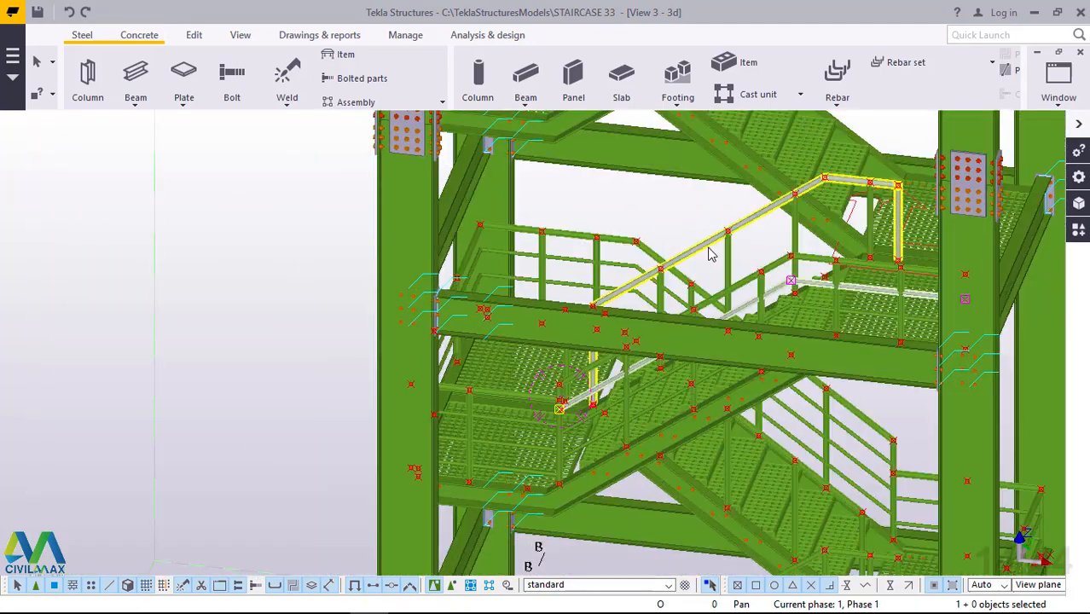
pyautogui.keyDown('ctrl'); pyautogui.moveTo(735, 281); pyautogui.dragTo(747, 282, button='middle'); pyautogui.keyUp('ctrl')
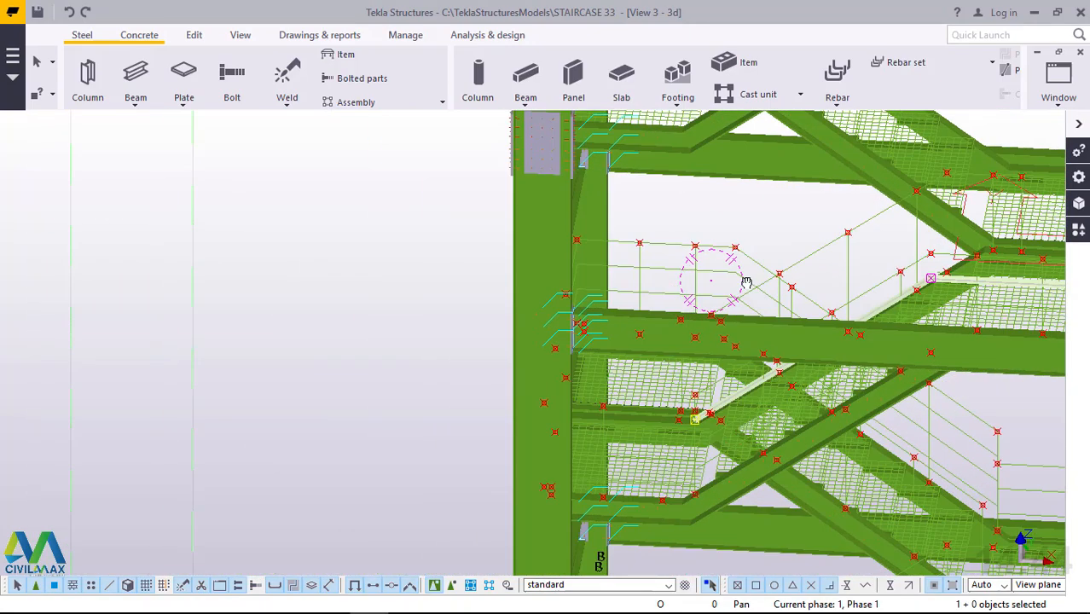
pyautogui.scroll(-4, 450, 382)
pyautogui.keyDown('ctrl'); pyautogui.moveTo(715, 340); pyautogui.dragTo(789, 394, button='middle'); pyautogui.keyUp('ctrl')
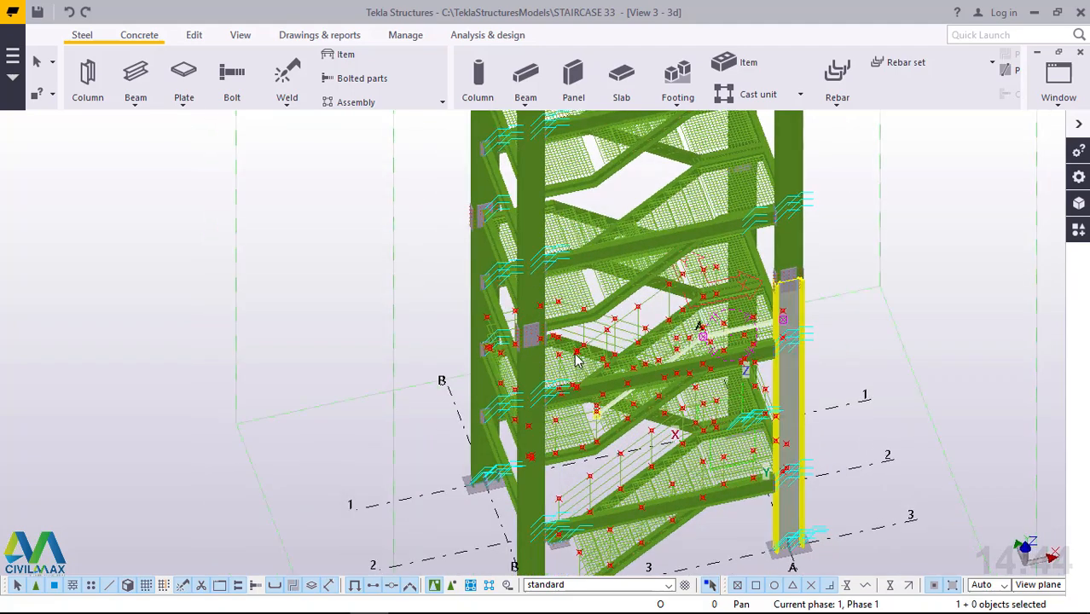
pyautogui.scroll(3, 576, 360)
pyautogui.scroll(10, 576, 360)
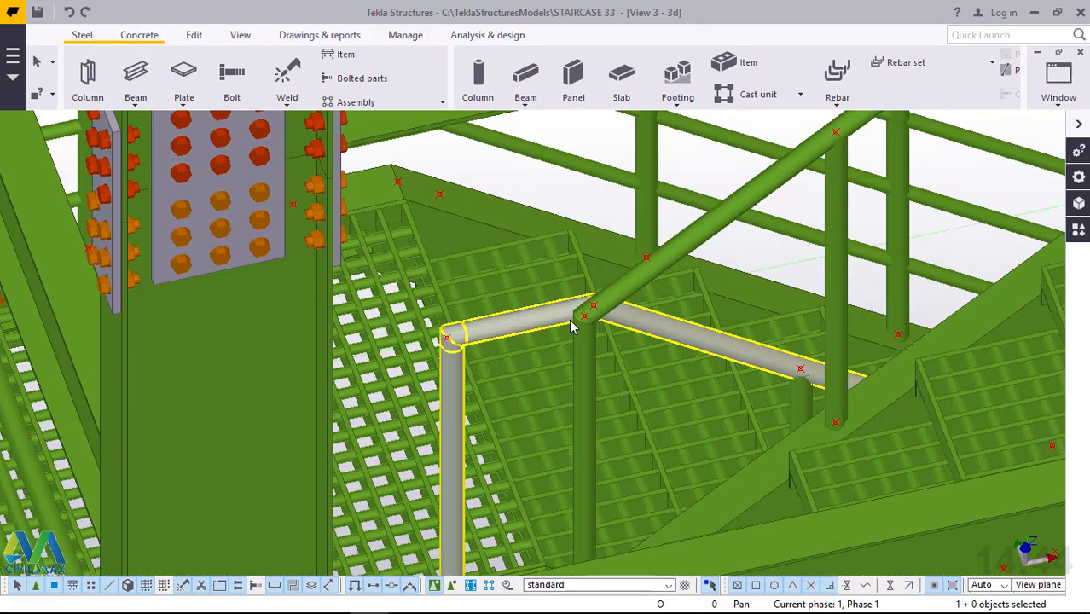
pyautogui.scroll(2, 584, 306)
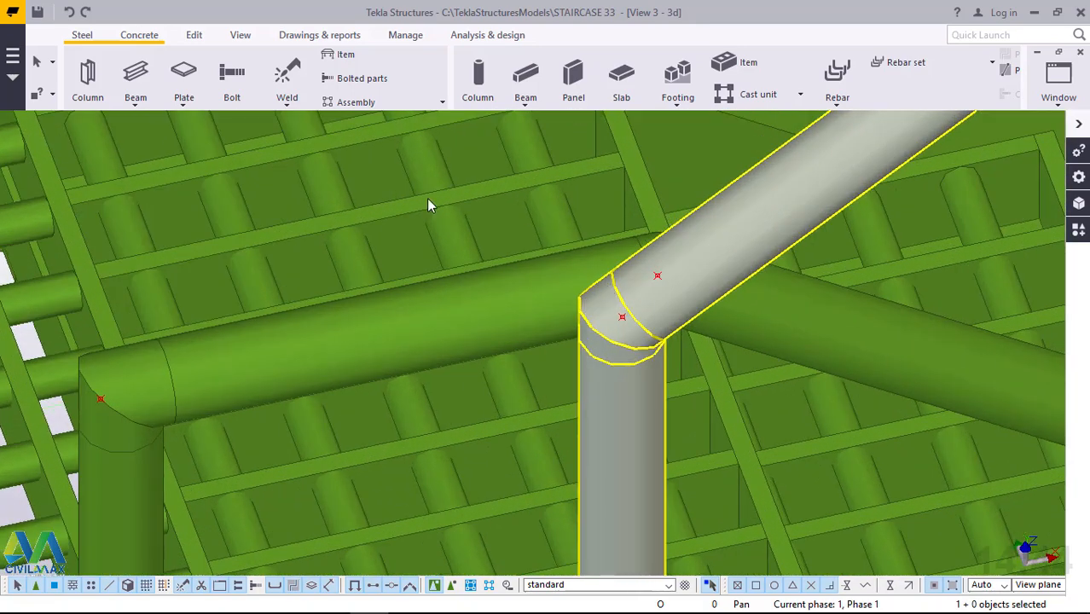
pyautogui.click(317, 159)
pyautogui.click(137, 106)
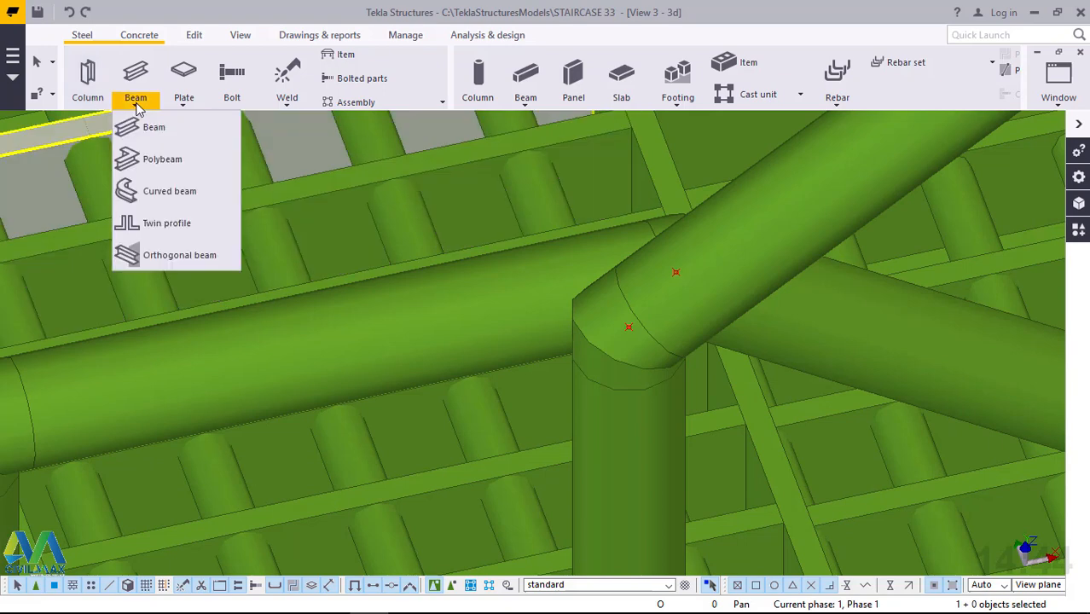
pyautogui.click(158, 157)
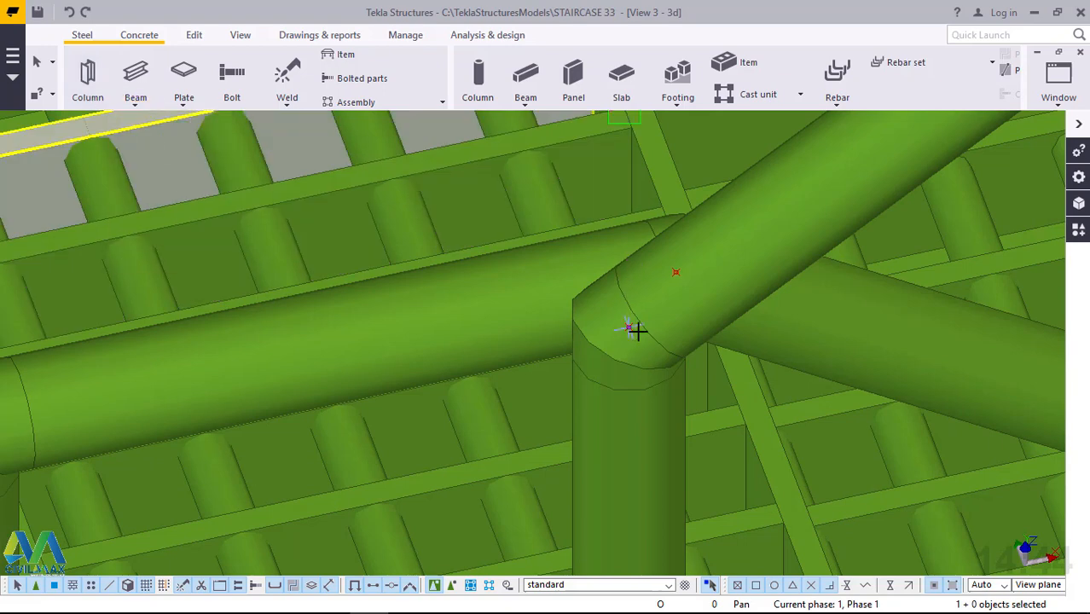
pyautogui.scroll(2, 635, 331)
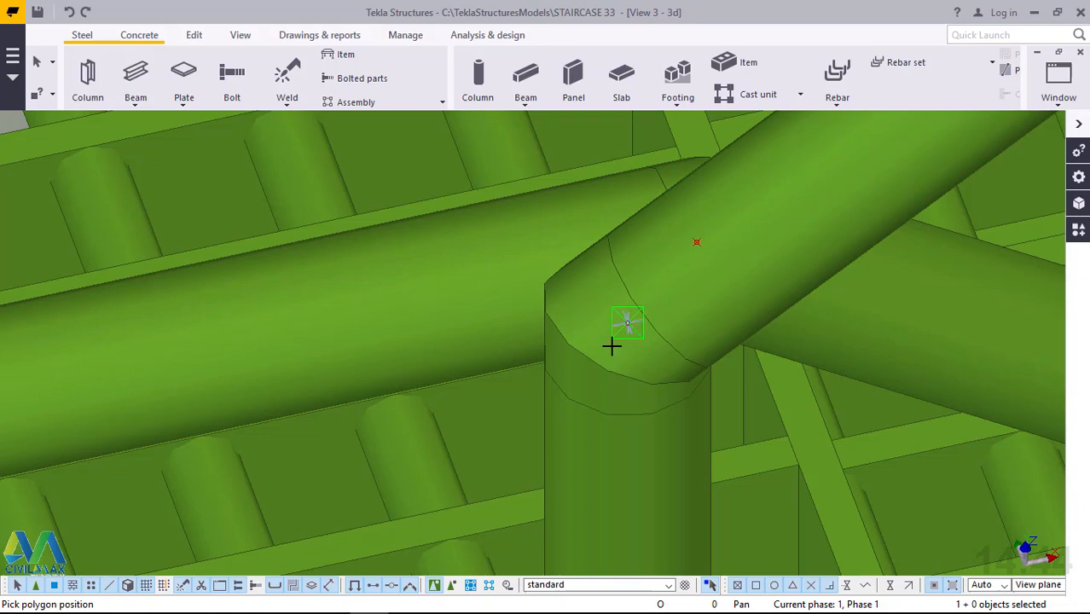
pyautogui.click(612, 345)
# Place the polybeam's second point at the upper bend where the sloped handrail meets the level landing section.
pyautogui.scroll(-1, 404, 423)
pyautogui.scroll(-3, 378, 472)
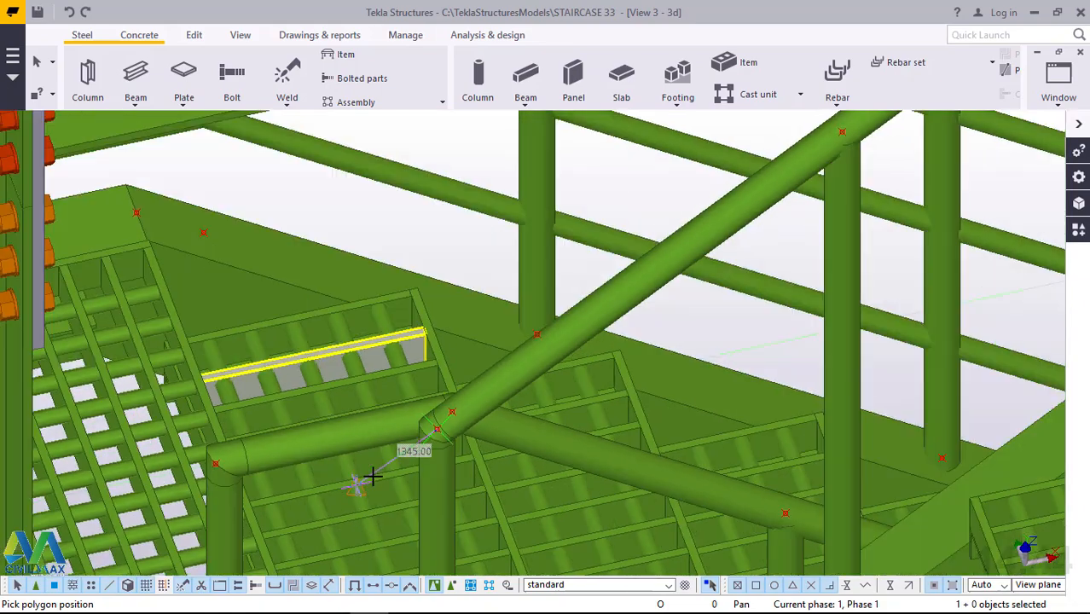
pyautogui.scroll(-7, 373, 476)
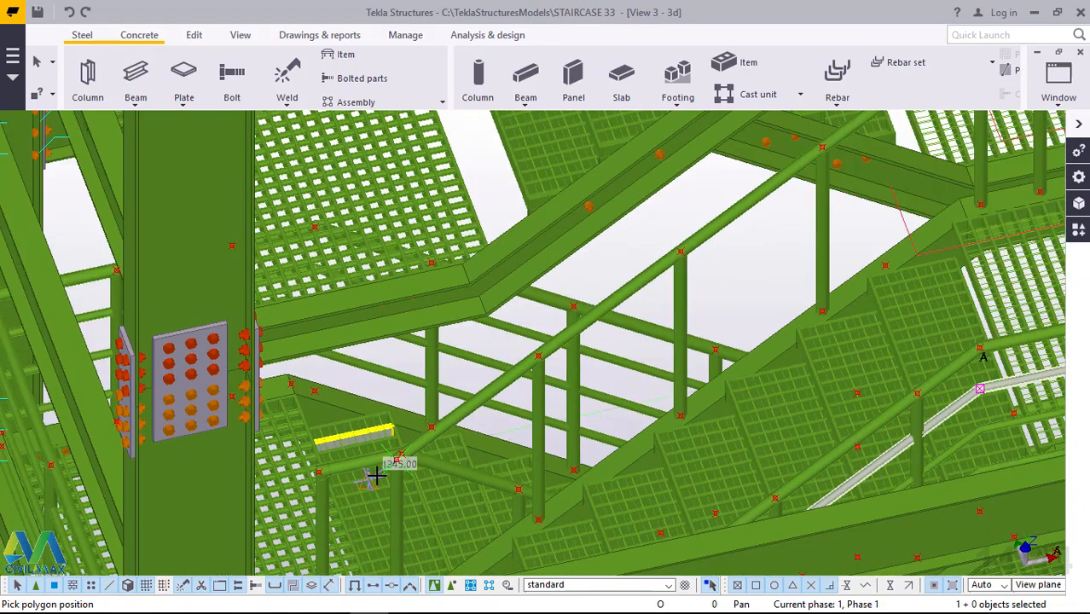
pyautogui.scroll(8, 833, 162)
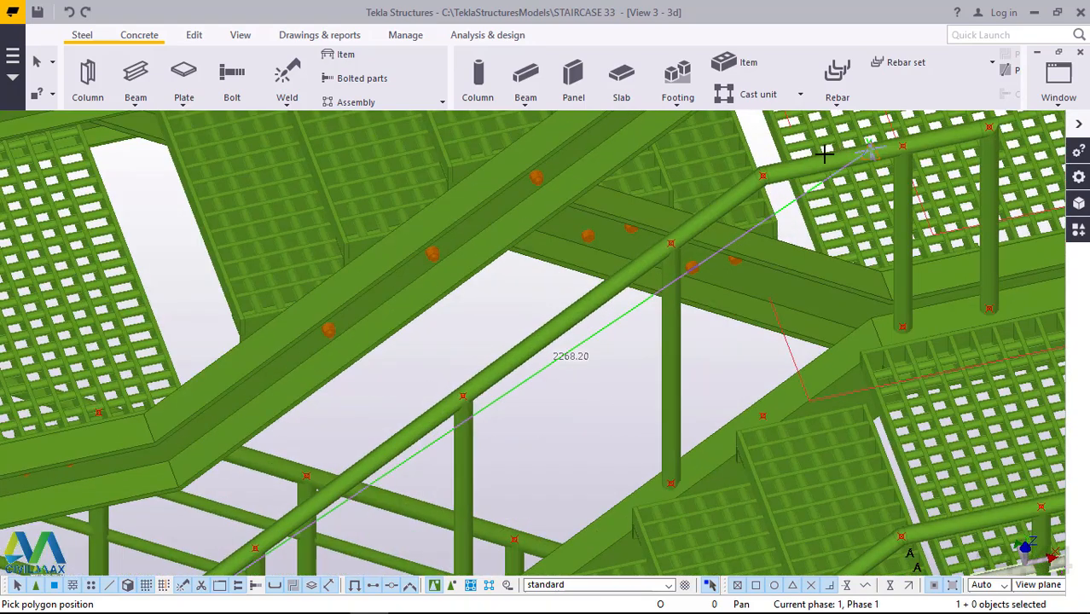
pyautogui.scroll(4, 760, 171)
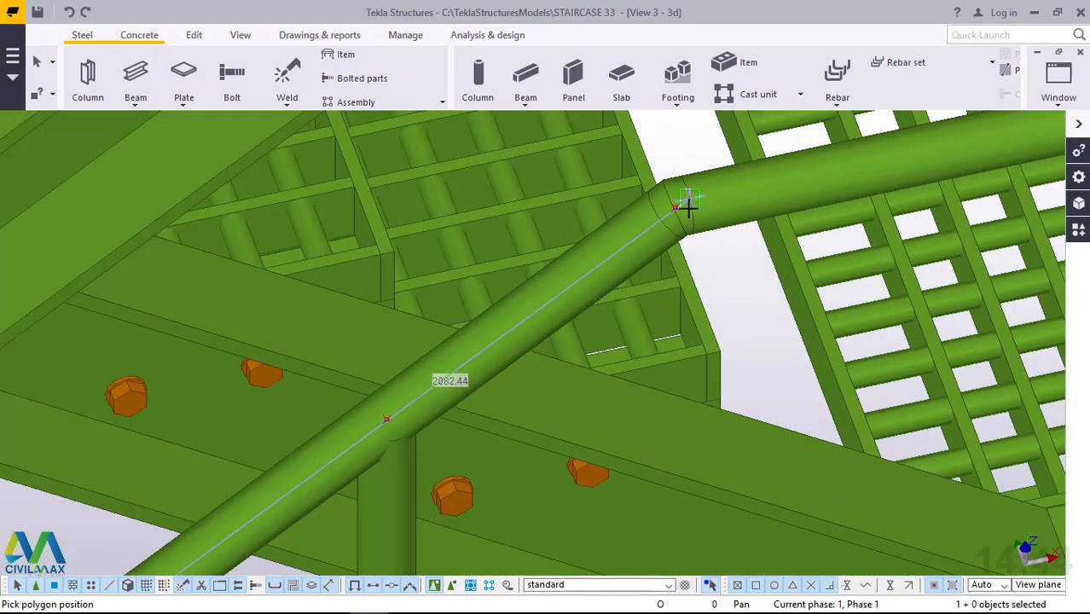
pyautogui.scroll(4, 688, 206)
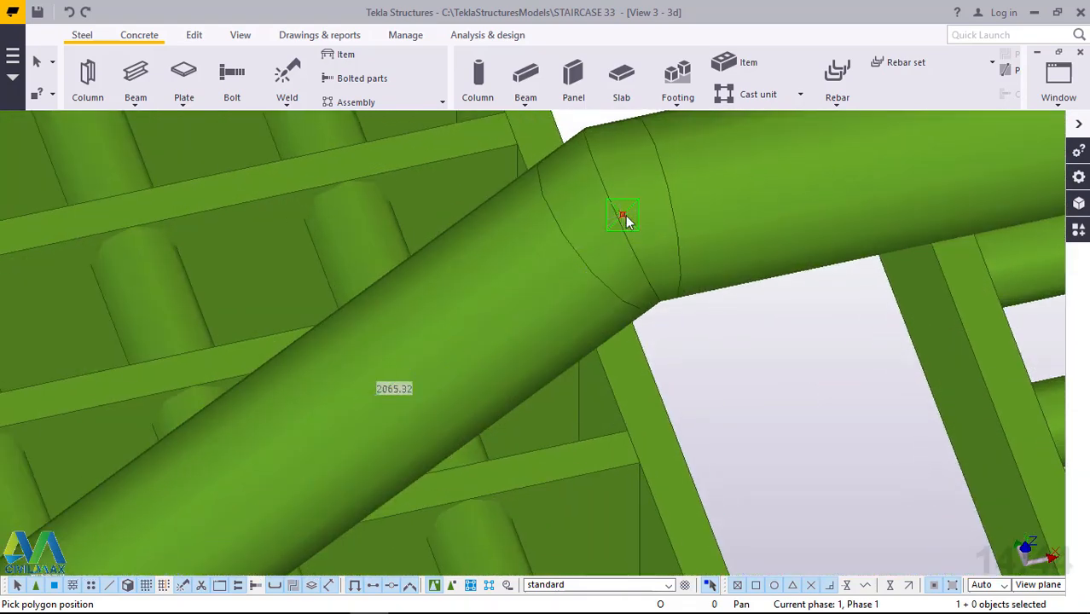
# Place the polybeam's last point at the handrail corner above the landing's end post and finish the beam.
pyautogui.scroll(-6, 422, 385)
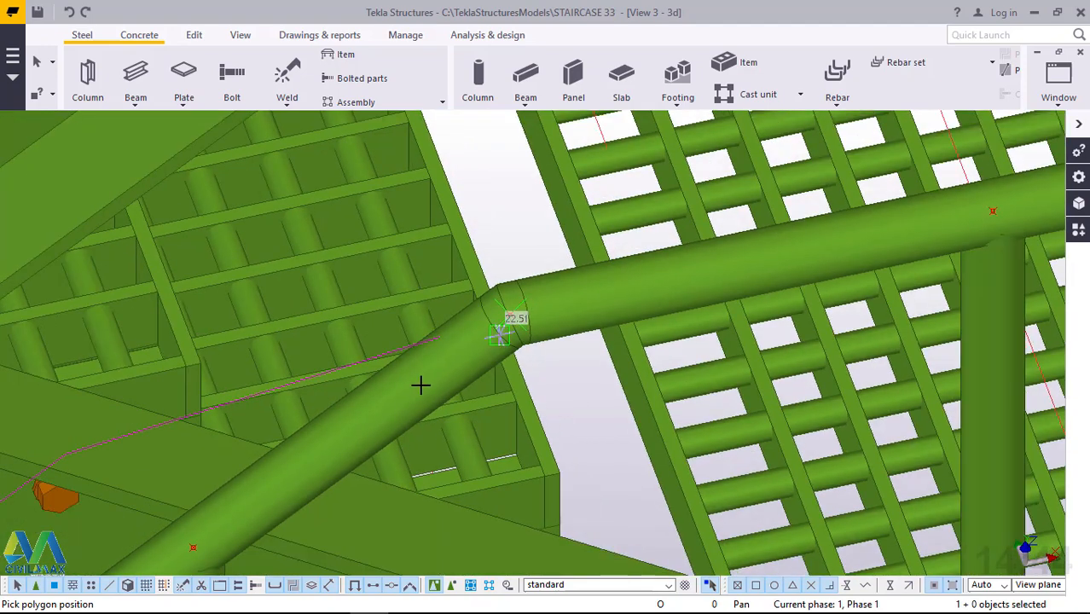
pyautogui.scroll(-3, 422, 384)
pyautogui.scroll(2, 973, 235)
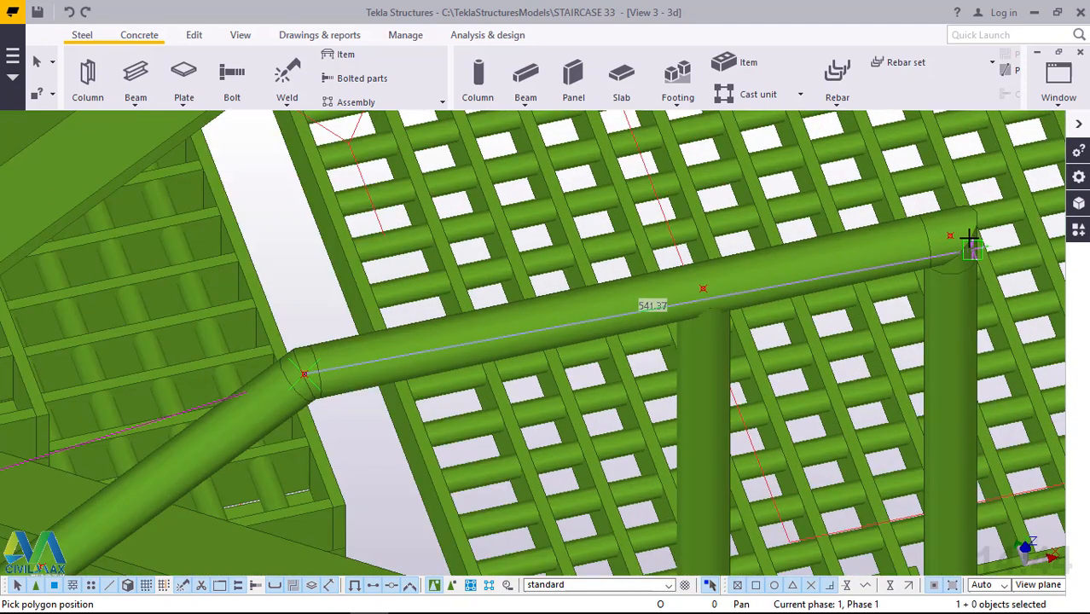
pyautogui.scroll(2, 973, 240)
pyautogui.click(936, 228)
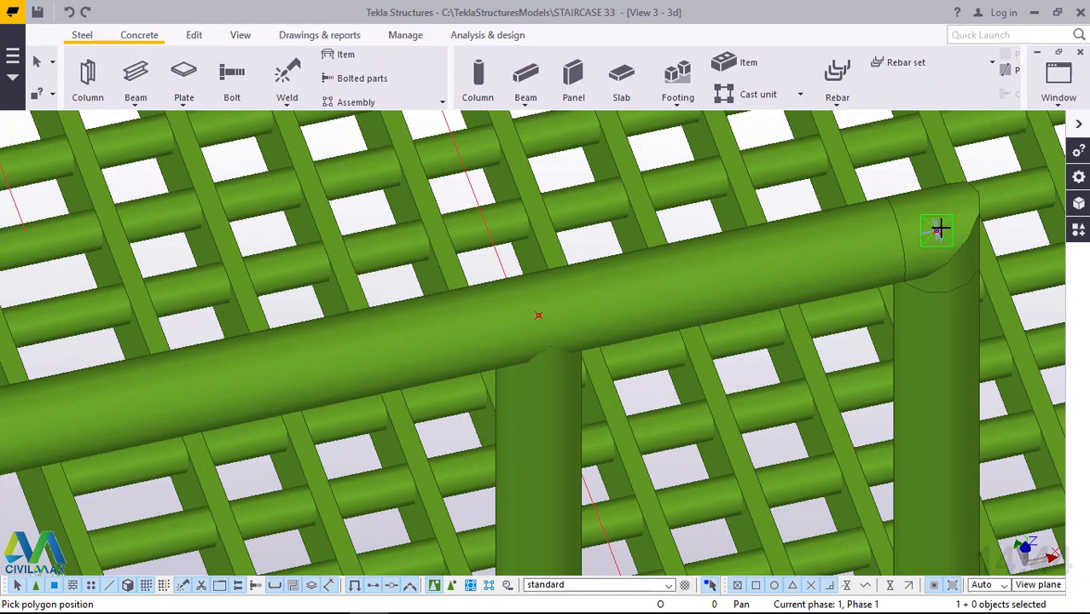
pyautogui.rightClick(938, 228)
pyautogui.click(945, 224)
# Switch the parts to transparent rendering and select the thin polybeam inside the sloped handrail.
pyautogui.scroll(-2, 945, 218)
pyautogui.scroll(-9, 943, 217)
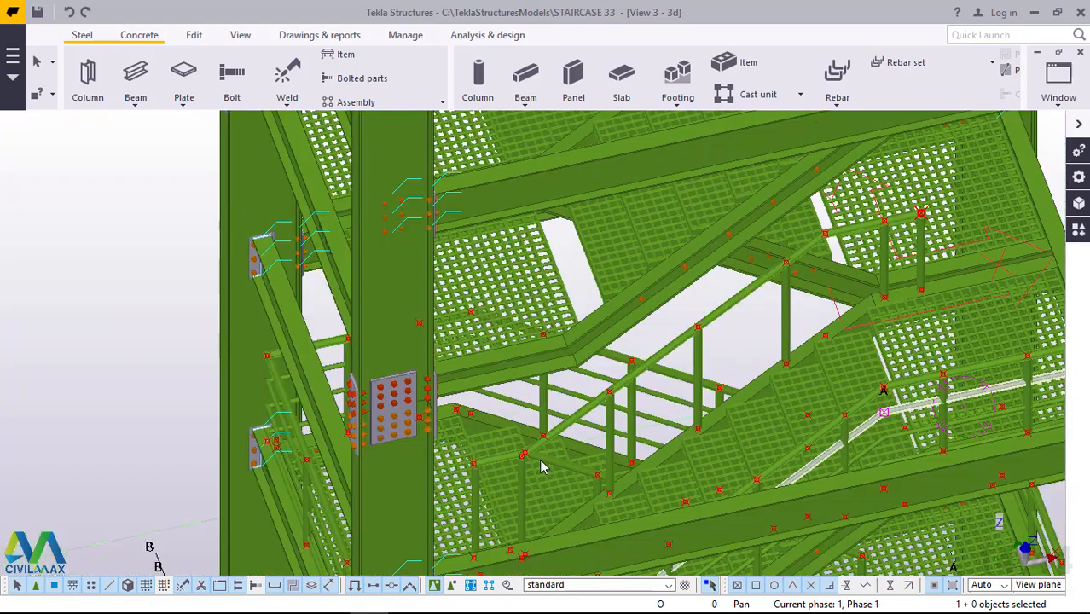
pyautogui.scroll(9, 512, 474)
pyautogui.scroll(3, 504, 473)
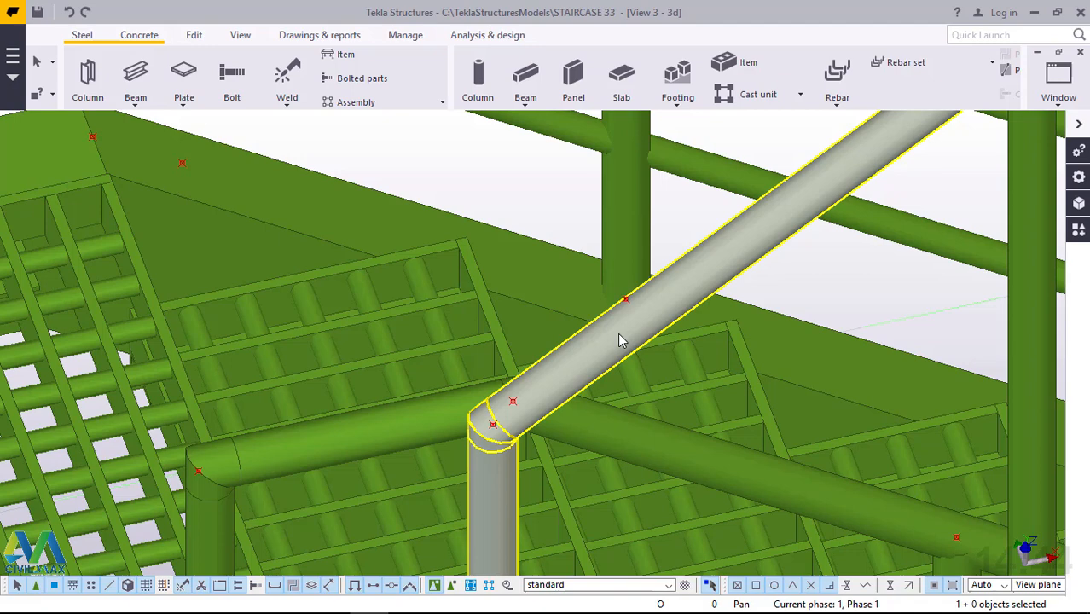
pyautogui.hotkey('ctrl', '2')
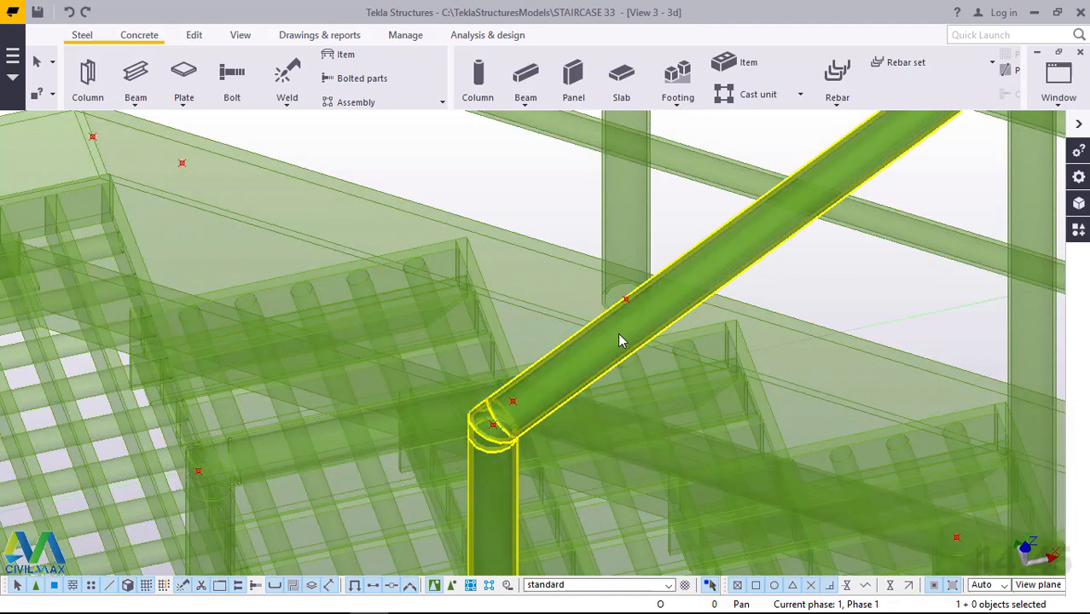
pyautogui.scroll(3, 529, 424)
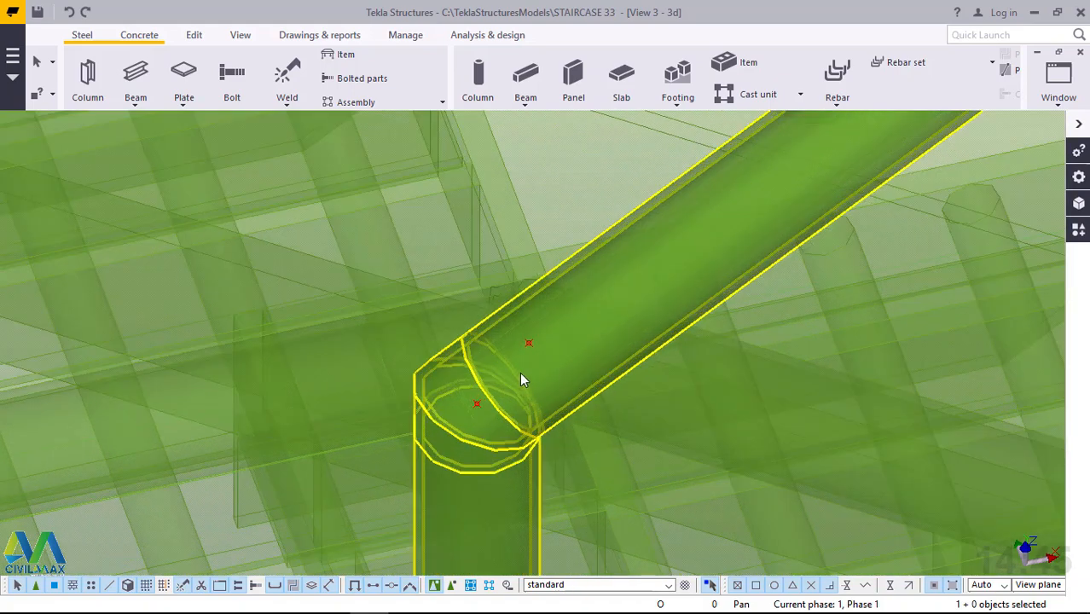
pyautogui.keyDown('ctrl'); pyautogui.moveTo(523, 387); pyautogui.dragTo(634, 280, button='middle'); pyautogui.keyUp('ctrl')
pyautogui.scroll(-5, 636, 285)
pyautogui.scroll(2, 597, 299)
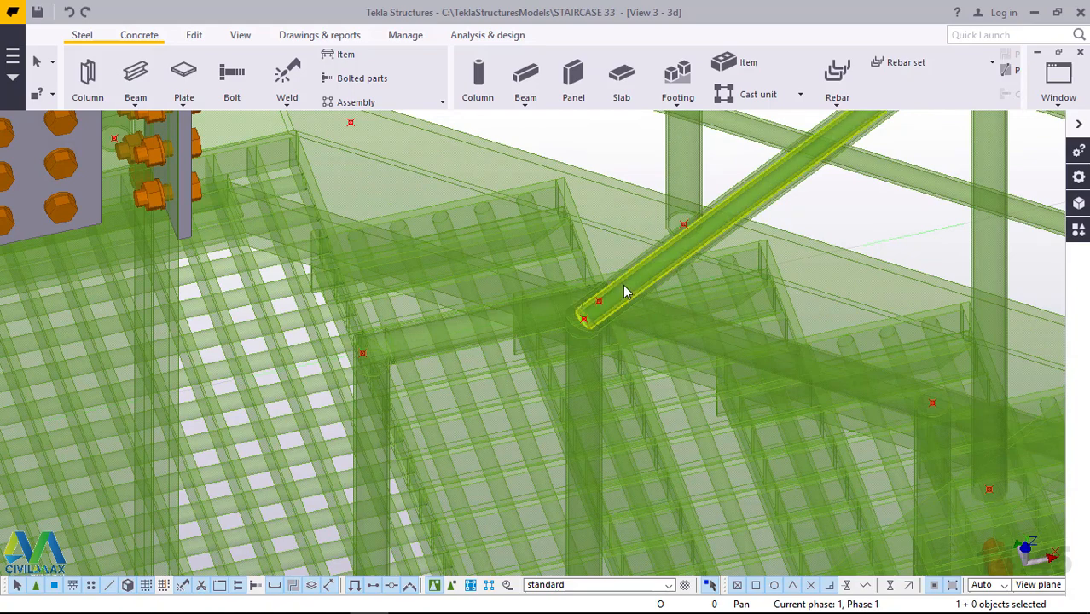
pyautogui.click(624, 292)
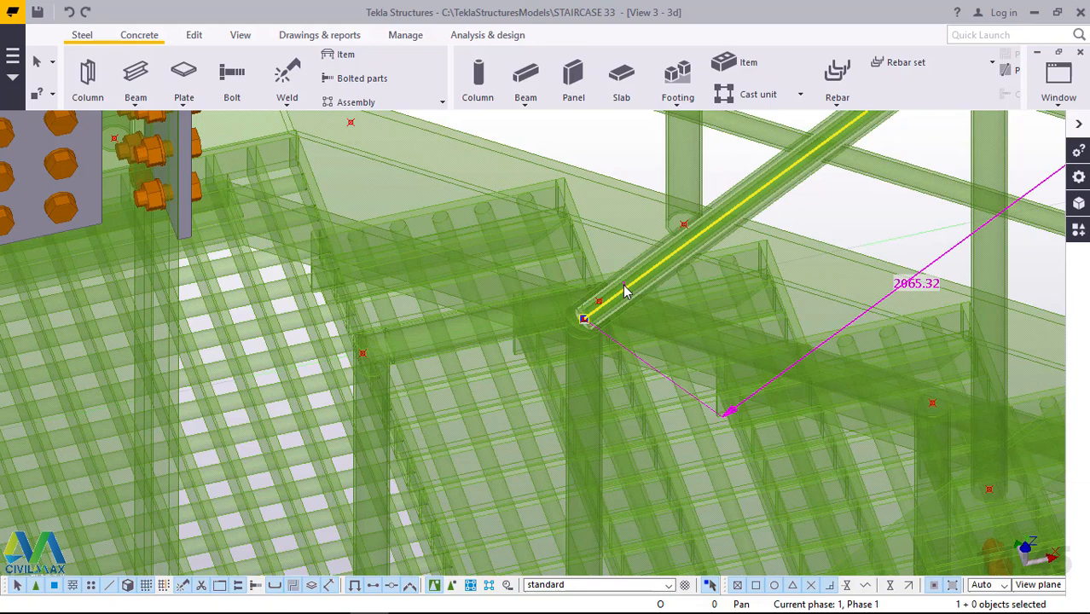
# Restore the opaque rendering and move the thin rail linearly by dZ -200 mm, with dX and dY at 0.
pyautogui.hotkey('ctrl', '4')
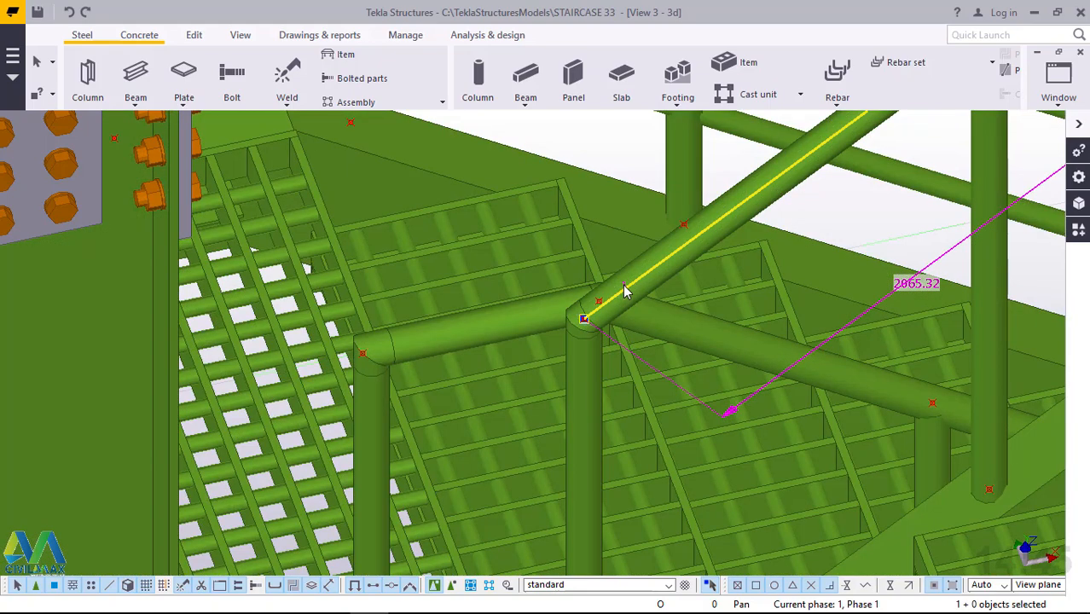
pyautogui.rightClick(624, 147)
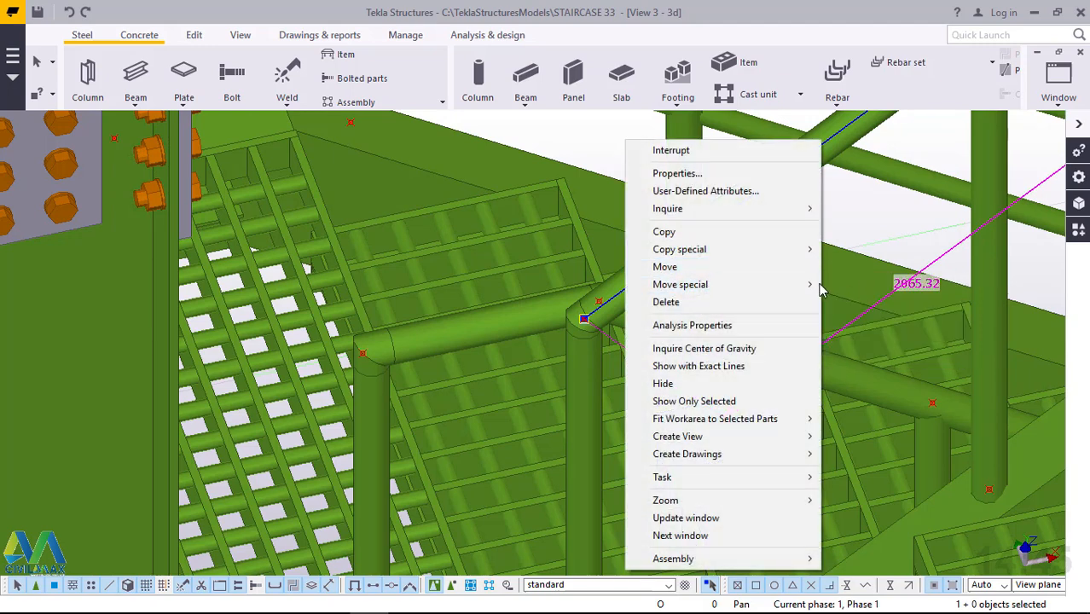
pyautogui.moveTo(806, 285)
pyautogui.click(853, 283)
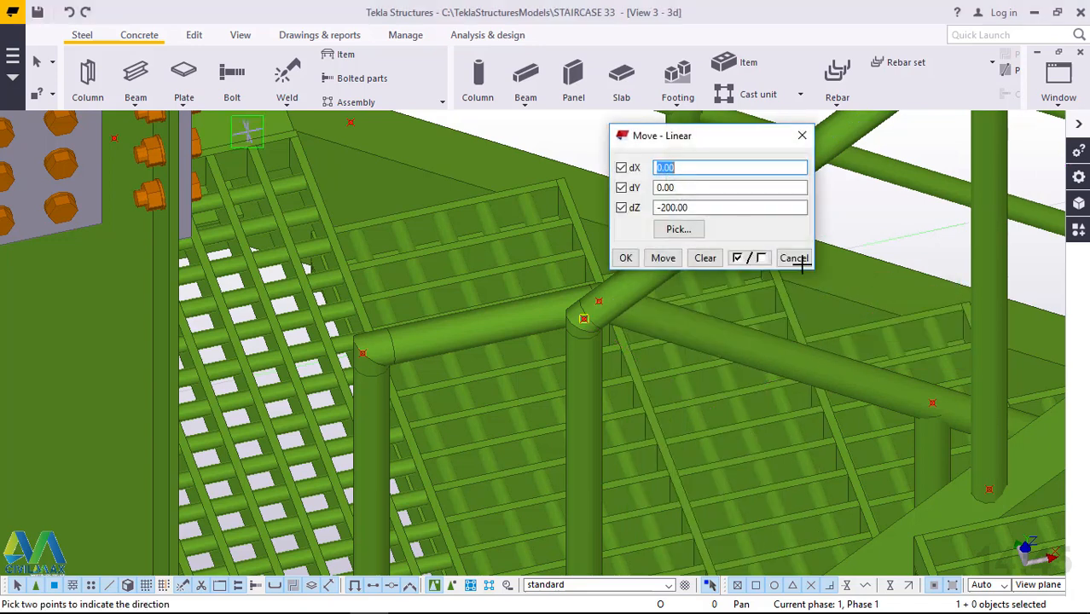
pyautogui.click(663, 257)
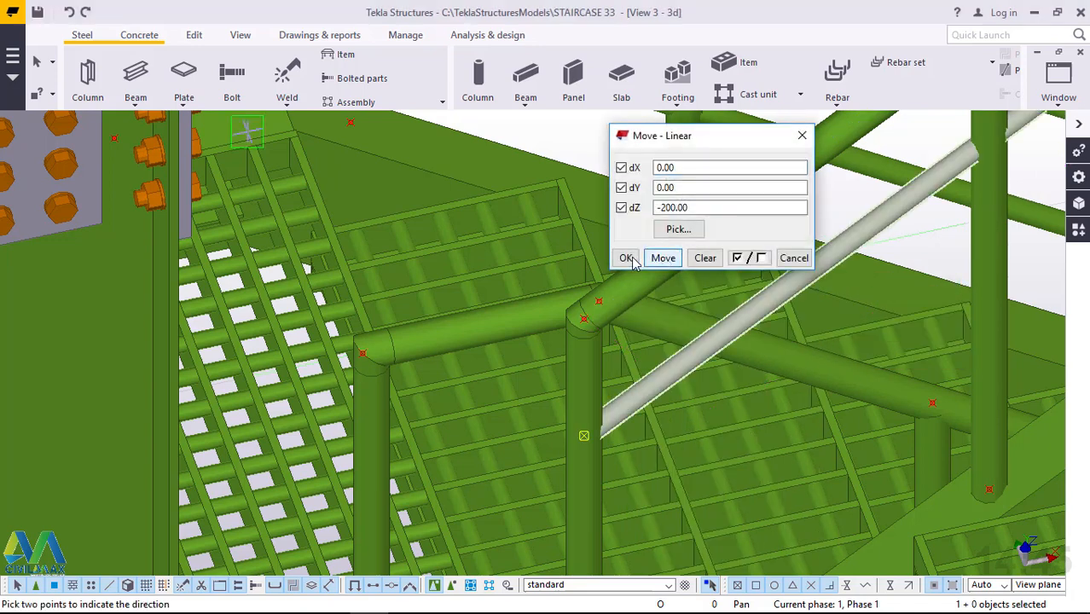
pyautogui.click(633, 262)
pyautogui.rightClick(597, 147)
pyautogui.click(640, 160)
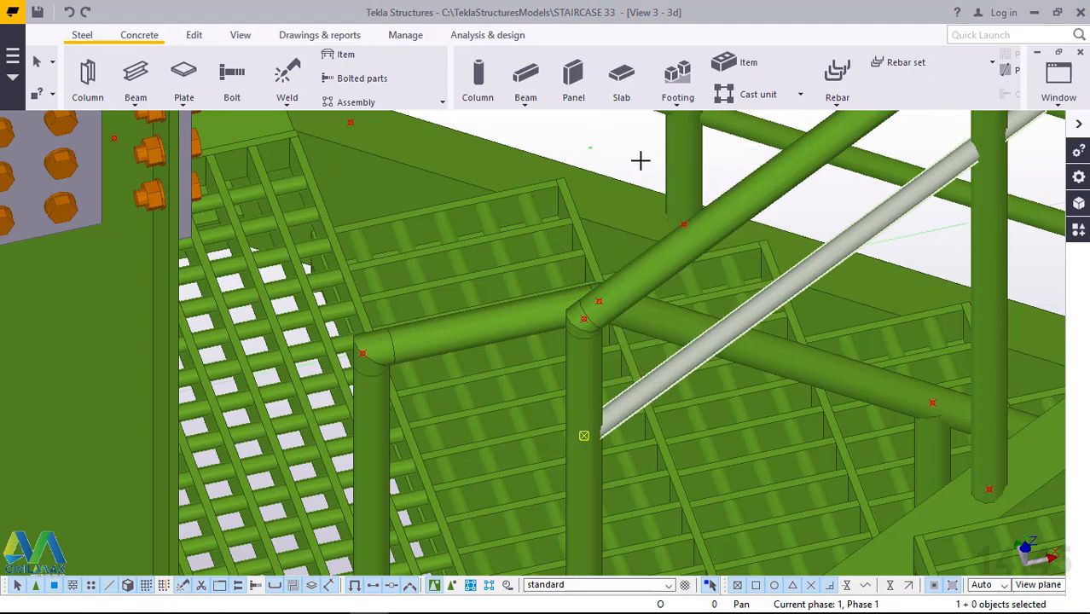
# Linearly copy the lowered flight rail with 2 copies at dZ -200 mm, keeping dX and dY at 0.
pyautogui.scroll(-3, 554, 263)
pyautogui.rightClick(770, 212)
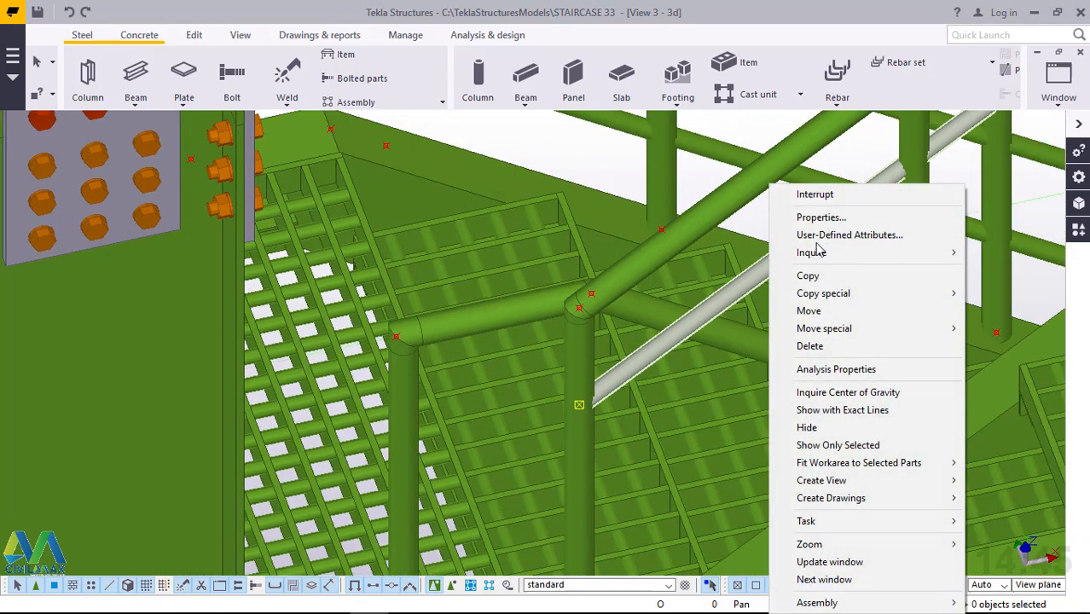
pyautogui.moveTo(826, 295)
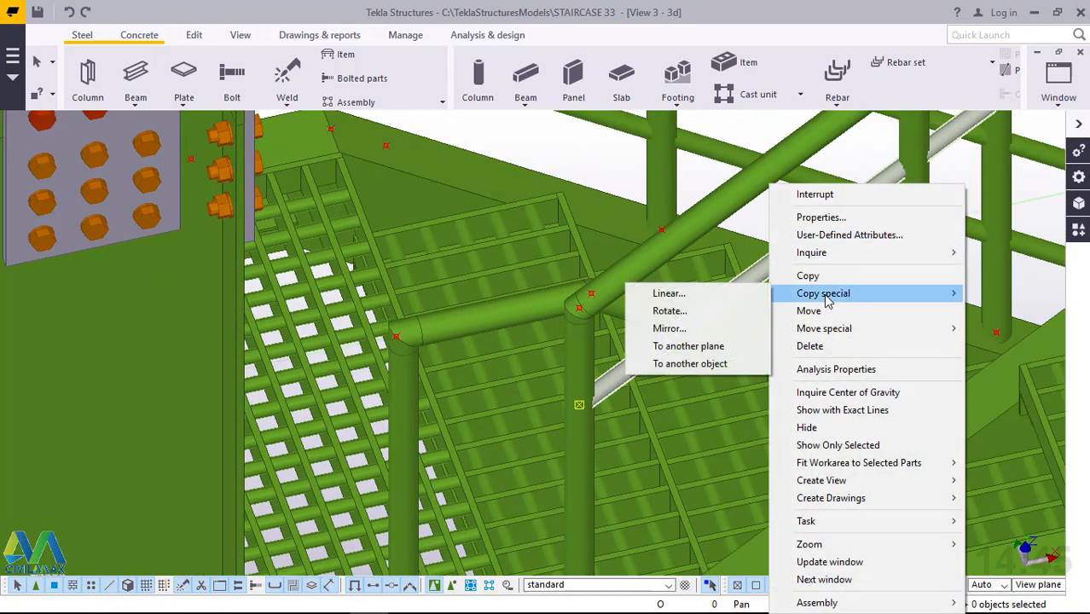
pyautogui.click(697, 296)
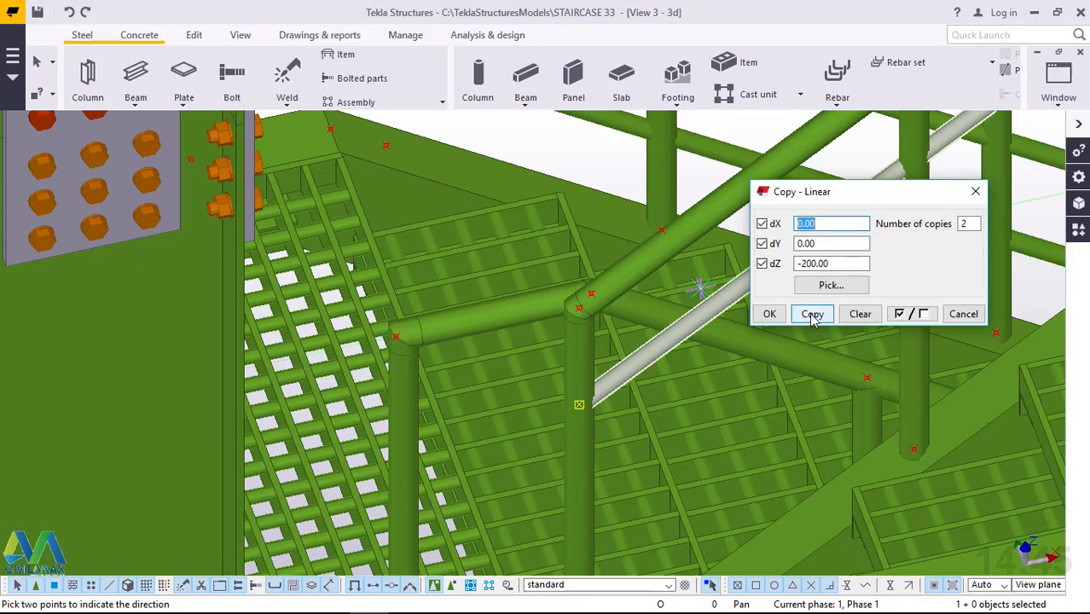
pyautogui.click(811, 315)
pyautogui.press('Escape')
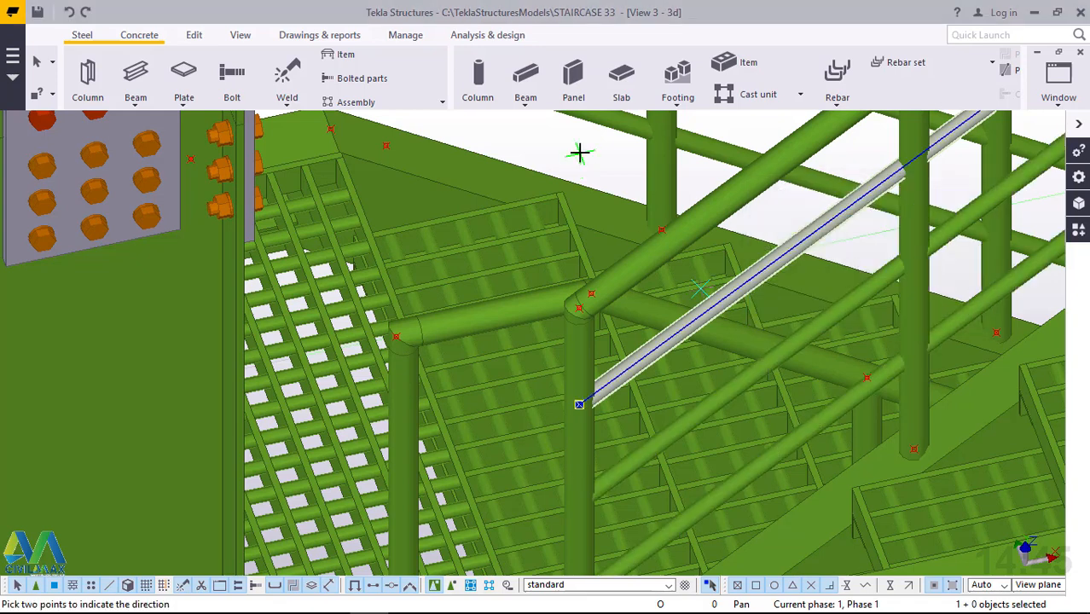
pyautogui.rightClick(580, 151)
pyautogui.click(618, 166)
# Review the lower rails on the flight and the railings around the neighbouring landings.
pyautogui.scroll(-2, 688, 294)
pyautogui.scroll(-2, 690, 296)
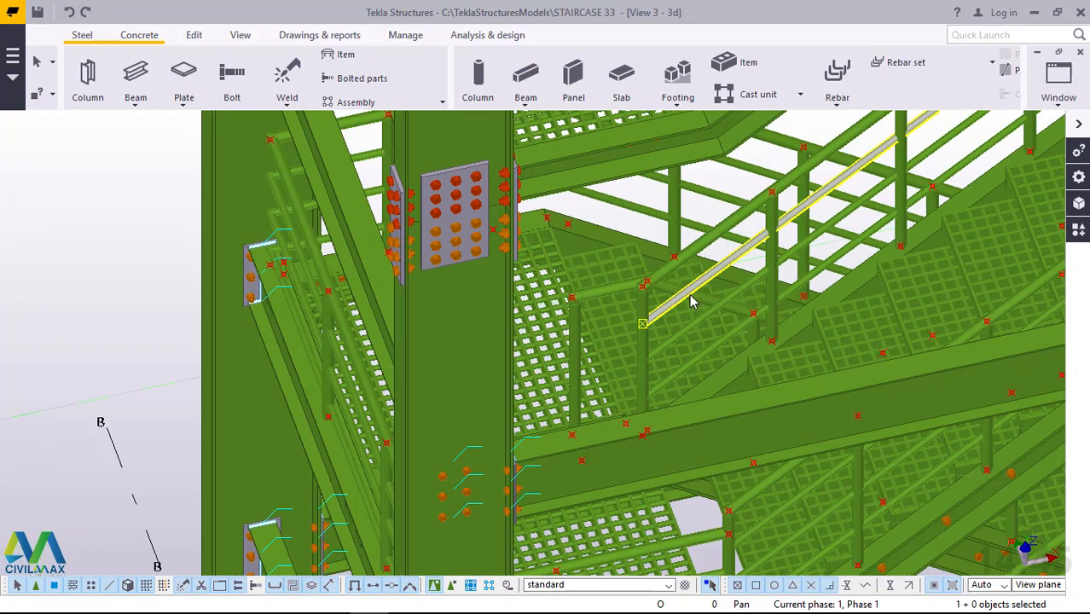
pyautogui.scroll(-3, 693, 306)
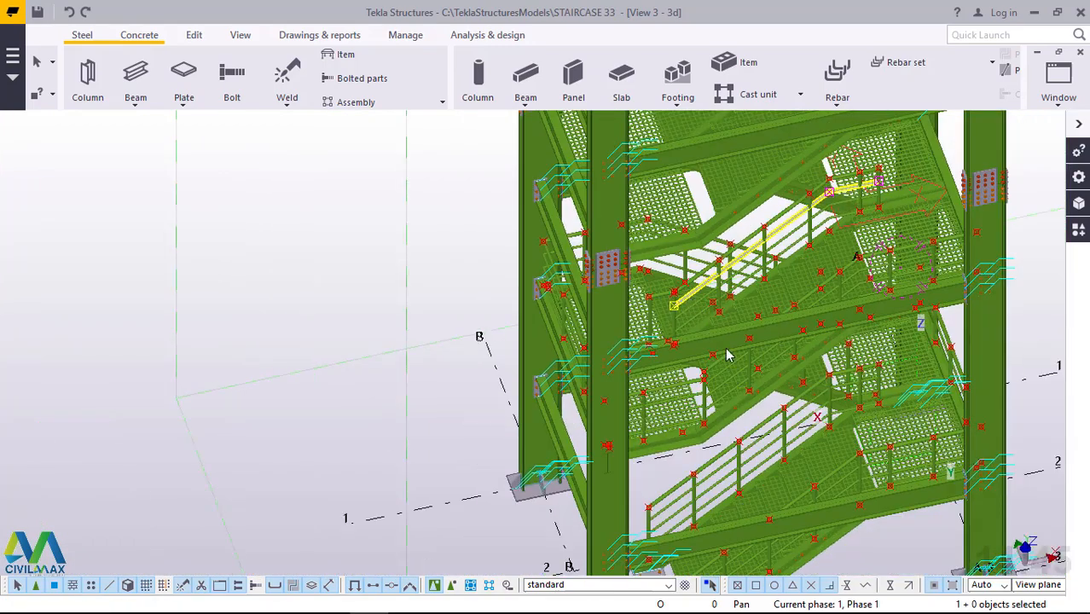
pyautogui.click(729, 358)
pyautogui.keyDown('ctrl'); pyautogui.moveTo(773, 330); pyautogui.dragTo(803, 292, button='middle'); pyautogui.keyUp('ctrl')
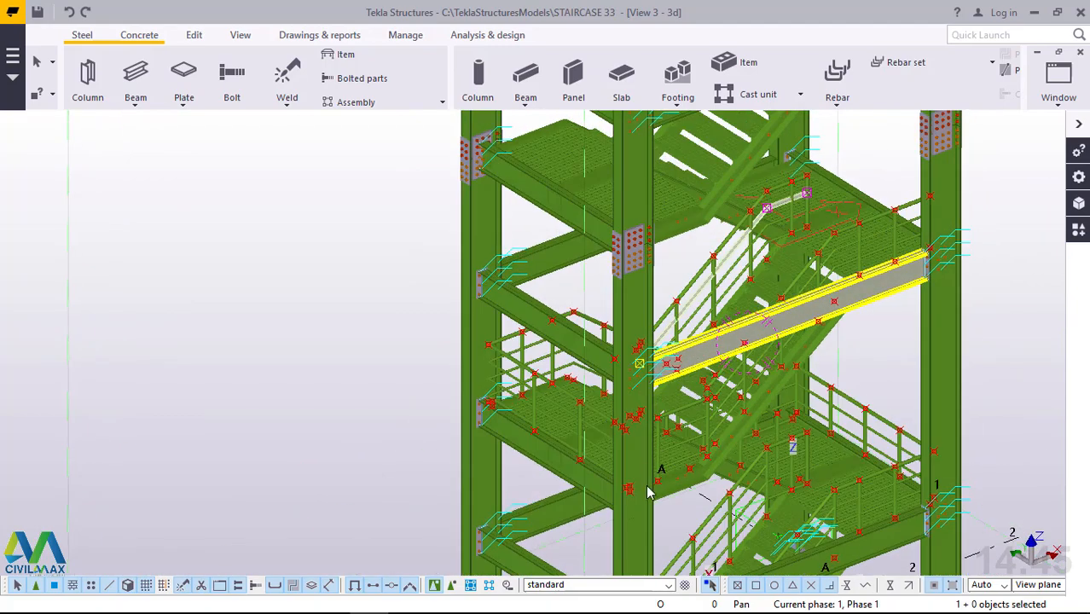
pyautogui.scroll(6, 648, 493)
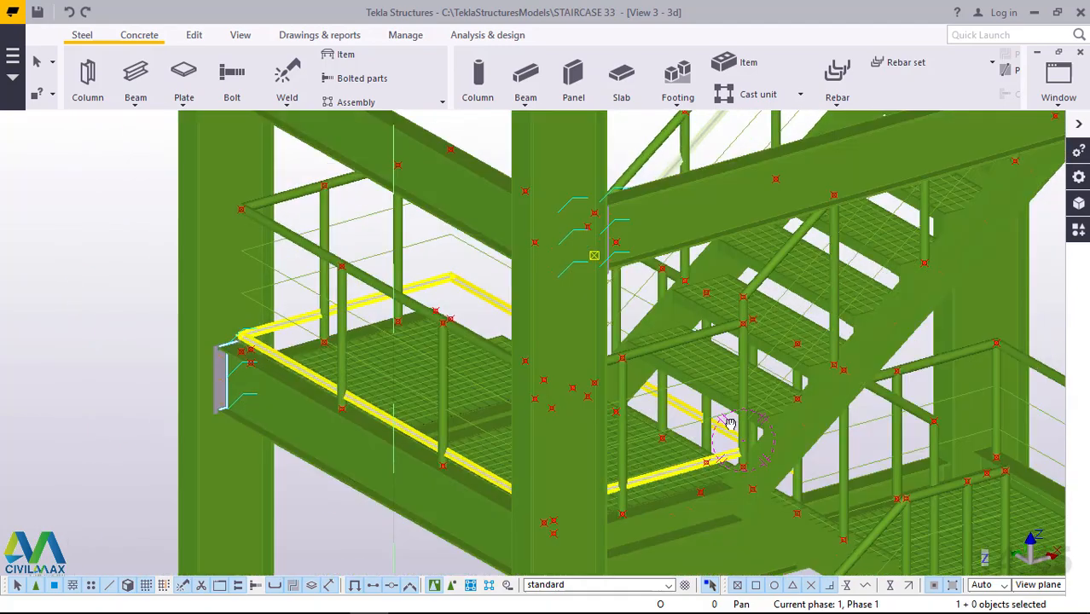
# Clear the current selection and redraw the 3D view to remove the temporary markers from the staircase.
pyautogui.keyDown('ctrl'); pyautogui.moveTo(730, 423); pyautogui.dragTo(644, 384, button='middle'); pyautogui.keyUp('ctrl')
pyautogui.scroll(-5, 559, 341)
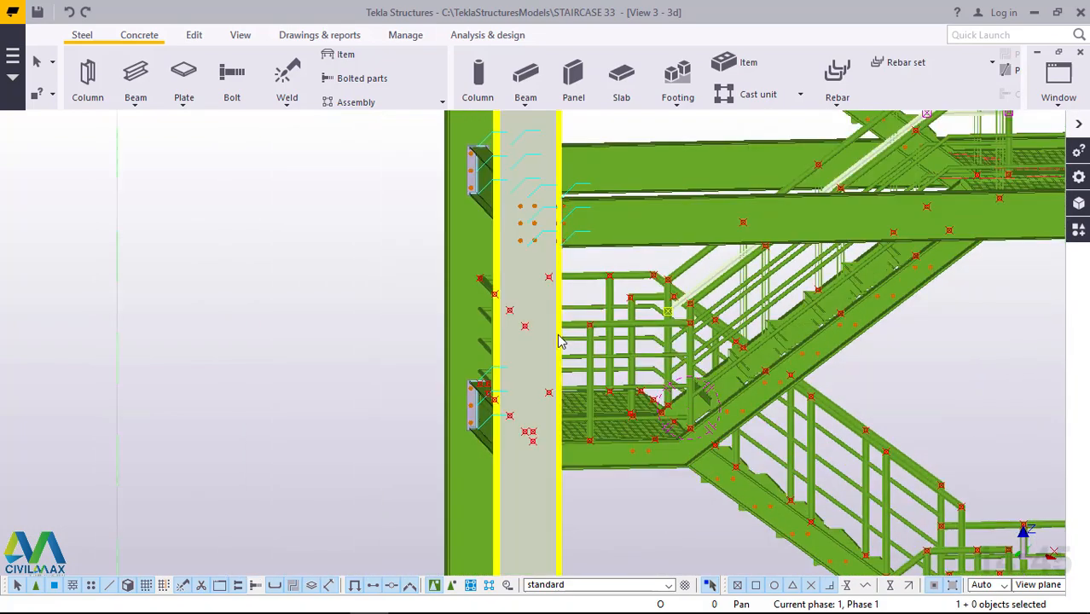
pyautogui.scroll(5, 764, 498)
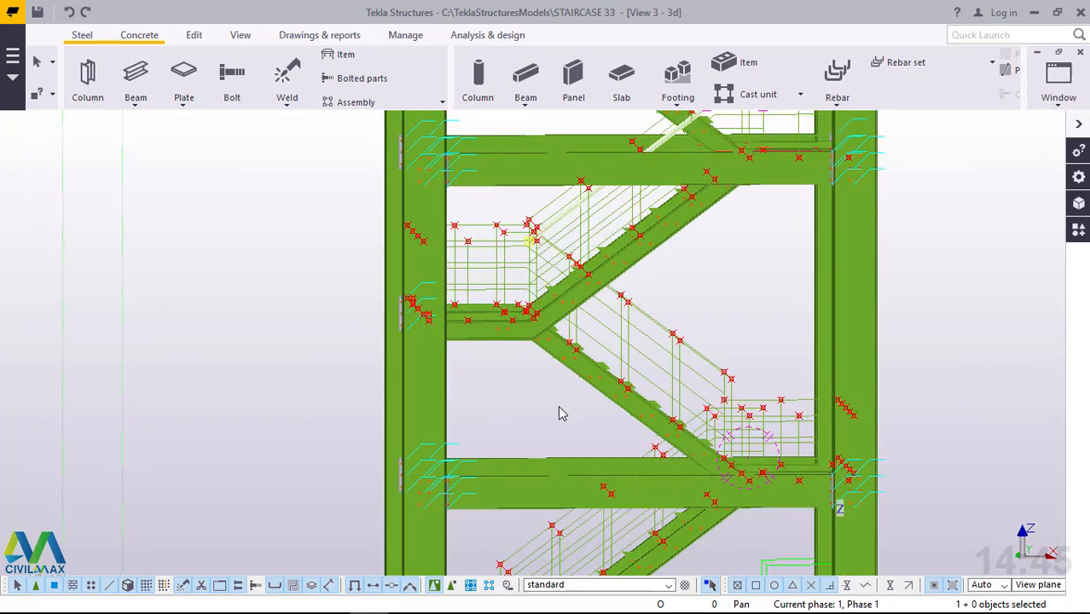
pyautogui.scroll(-3, 565, 407)
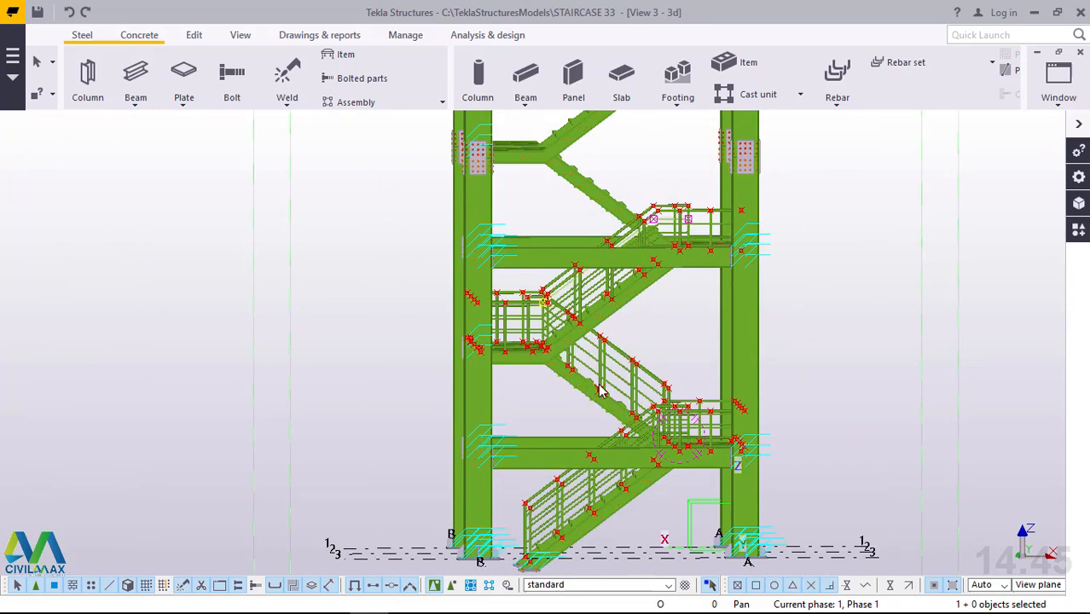
pyautogui.rightClick(845, 206)
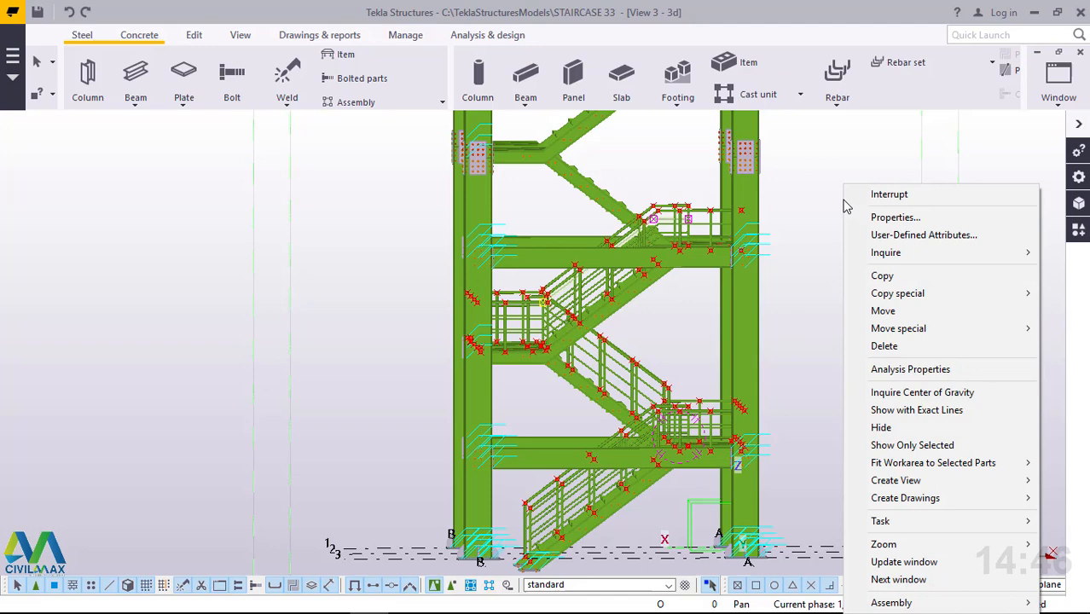
pyautogui.press('Escape')
pyautogui.rightClick(823, 148)
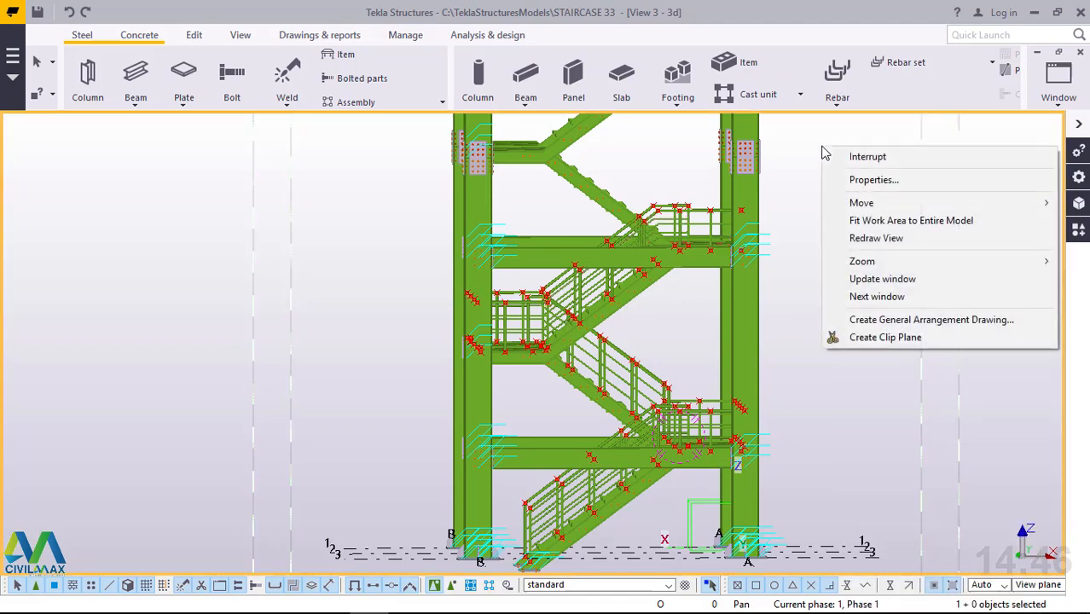
pyautogui.click(875, 239)
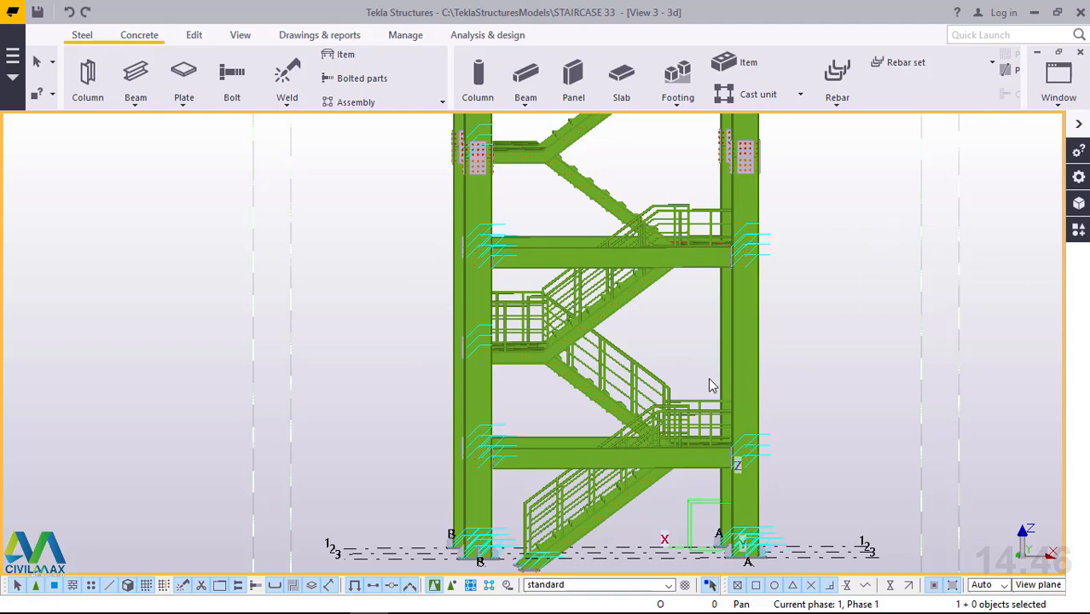
# Examine the finished handrails and lower rails on the flights and landings from several angles.
pyautogui.keyDown('ctrl'); pyautogui.moveTo(744, 395); pyautogui.dragTo(762, 415, button='middle'); pyautogui.keyUp('ctrl')
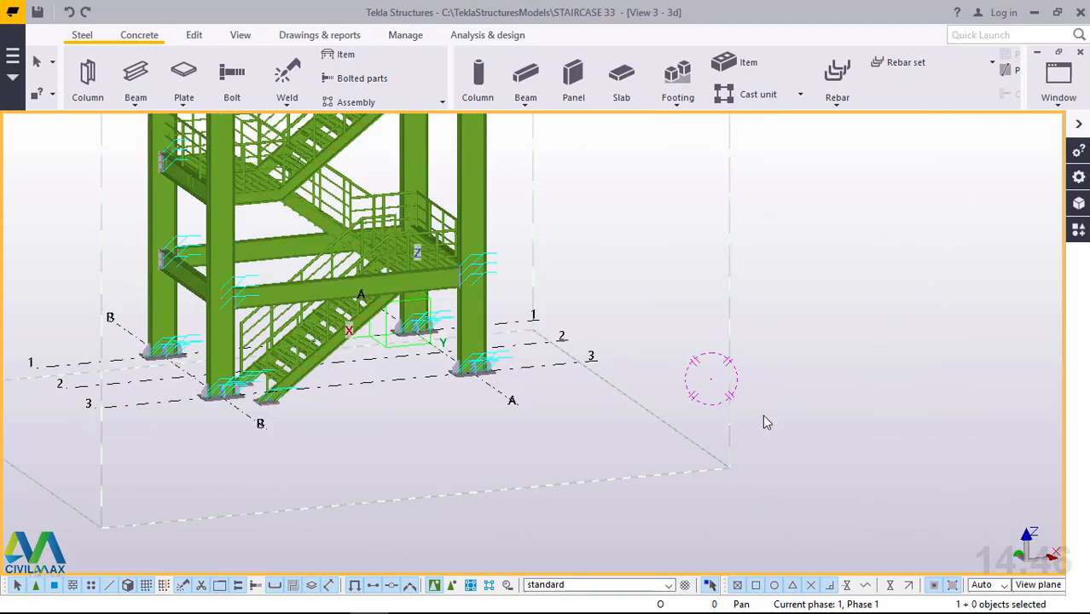
pyautogui.scroll(-1, 674, 463)
pyautogui.scroll(-3, 461, 260)
pyautogui.scroll(5, 435, 246)
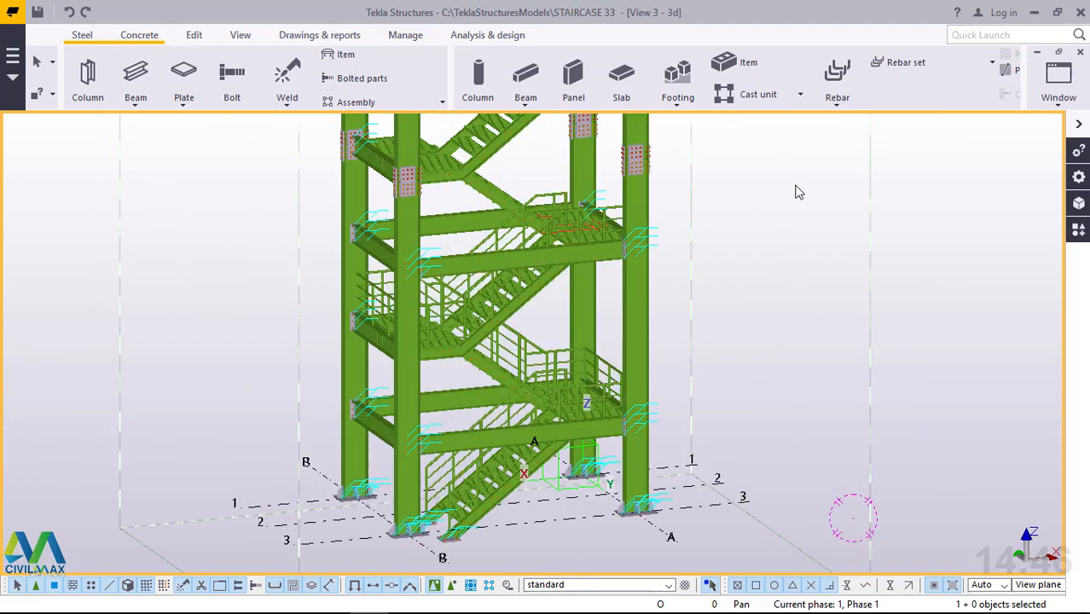
pyautogui.rightClick(795, 187)
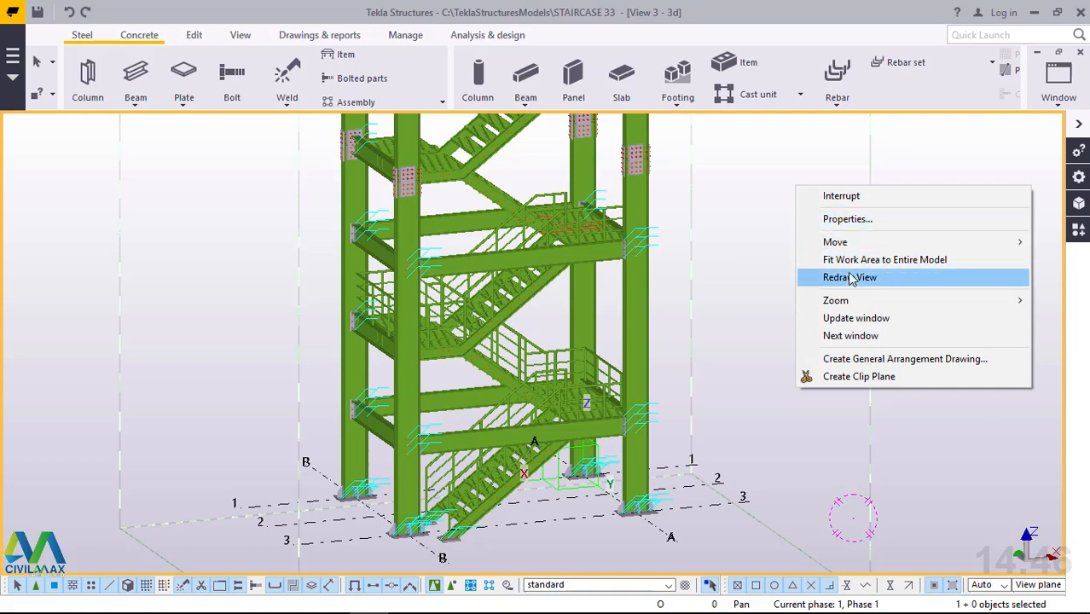
pyautogui.click(779, 146)
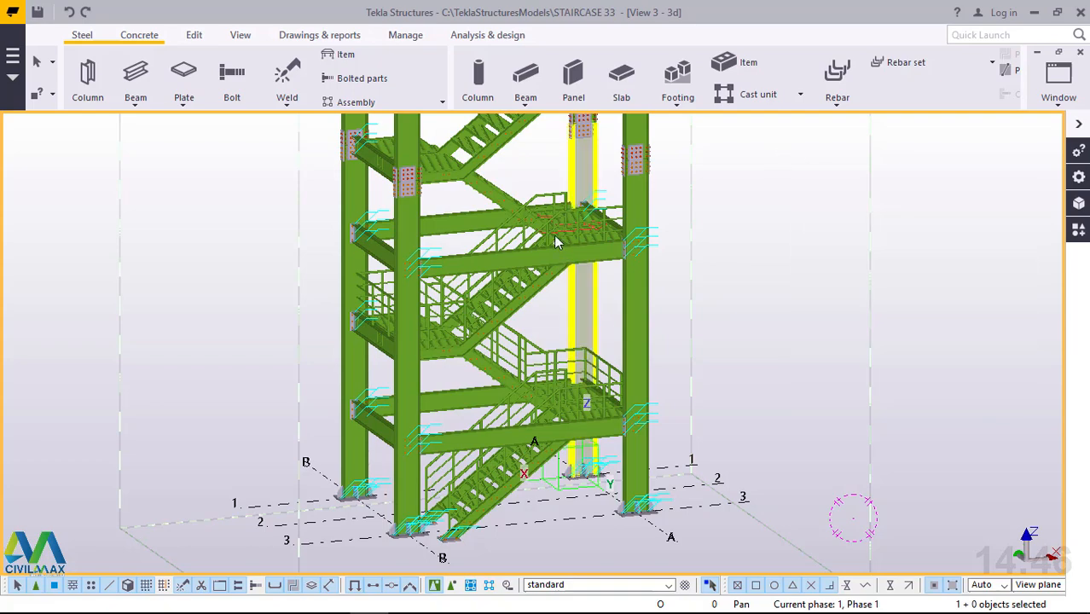
pyautogui.scroll(2, 559, 226)
pyautogui.scroll(5, 569, 213)
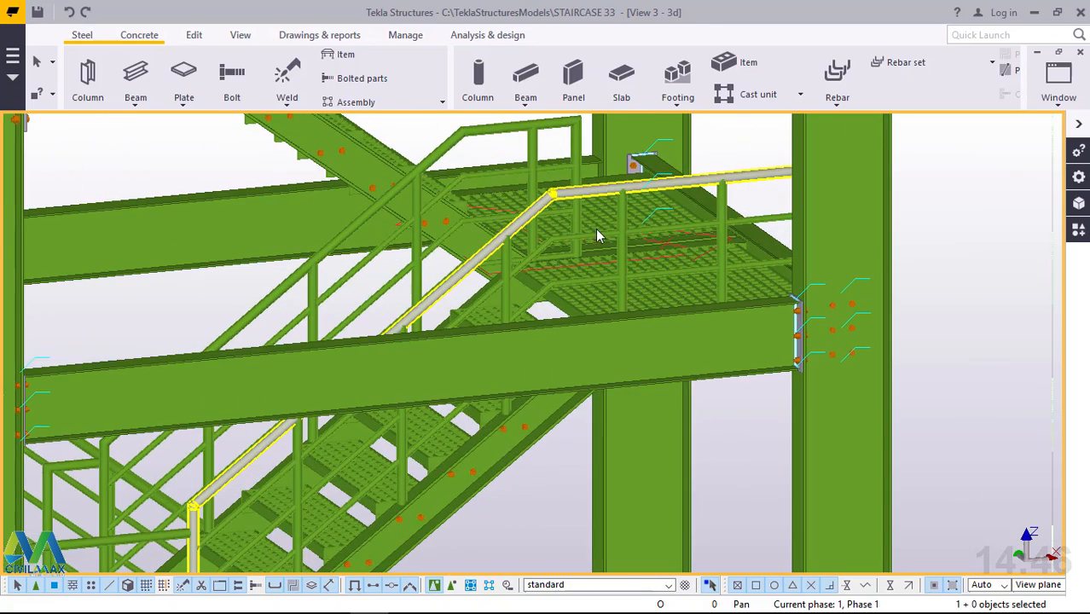
pyautogui.scroll(-6, 609, 240)
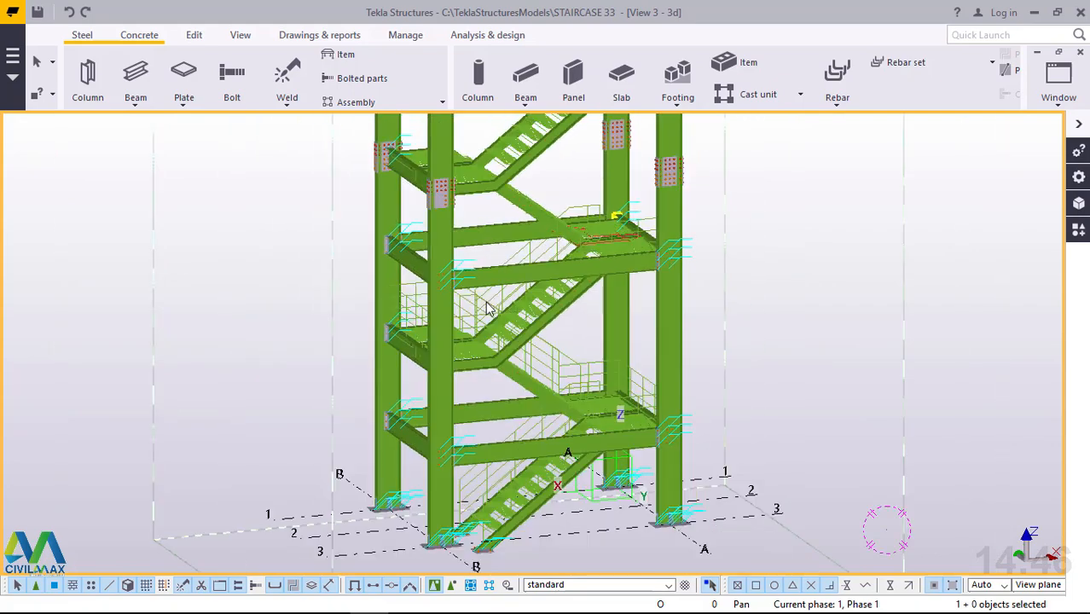
pyautogui.scroll(5, 504, 307)
pyautogui.keyDown('ctrl'); pyautogui.moveTo(495, 296); pyautogui.dragTo(491, 298, button='middle'); pyautogui.keyUp('ctrl')
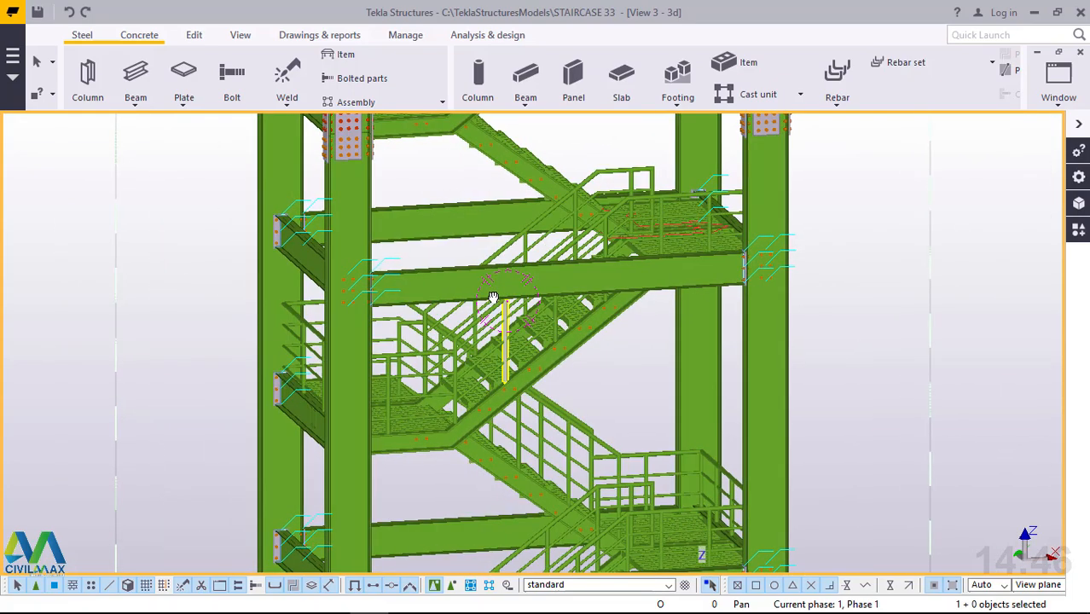
pyautogui.scroll(5, 573, 492)
pyautogui.scroll(5, 572, 476)
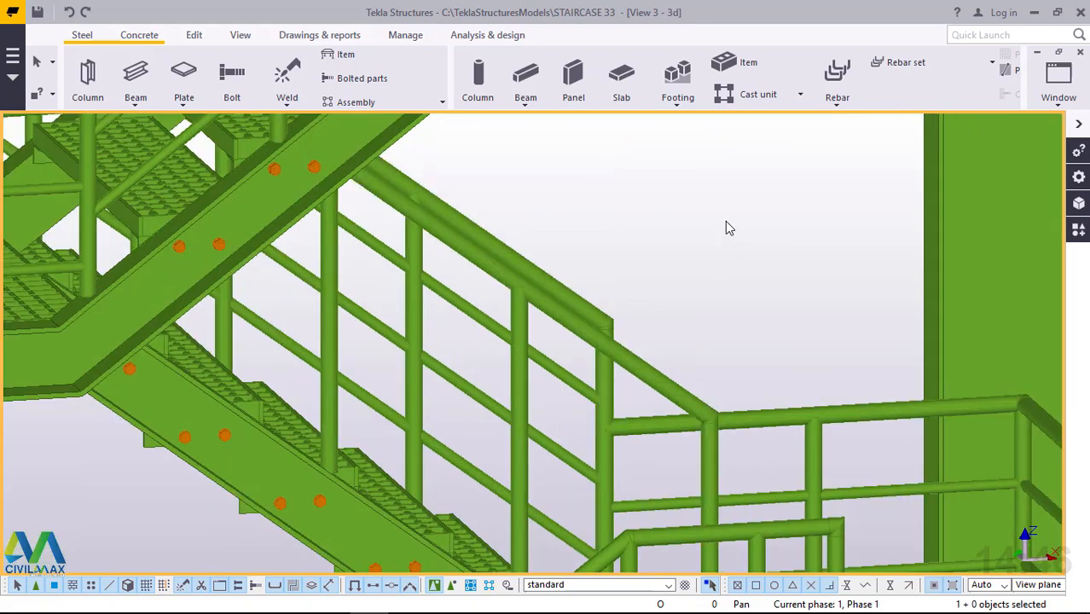
pyautogui.scroll(-6, 645, 280)
pyautogui.scroll(1, 766, 363)
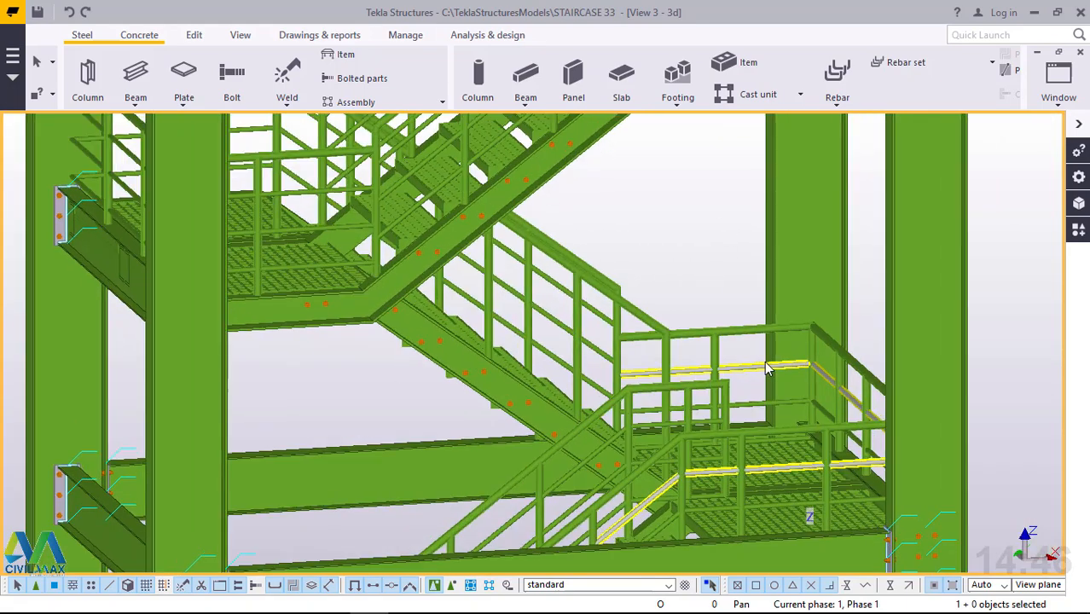
pyautogui.scroll(-2, 762, 378)
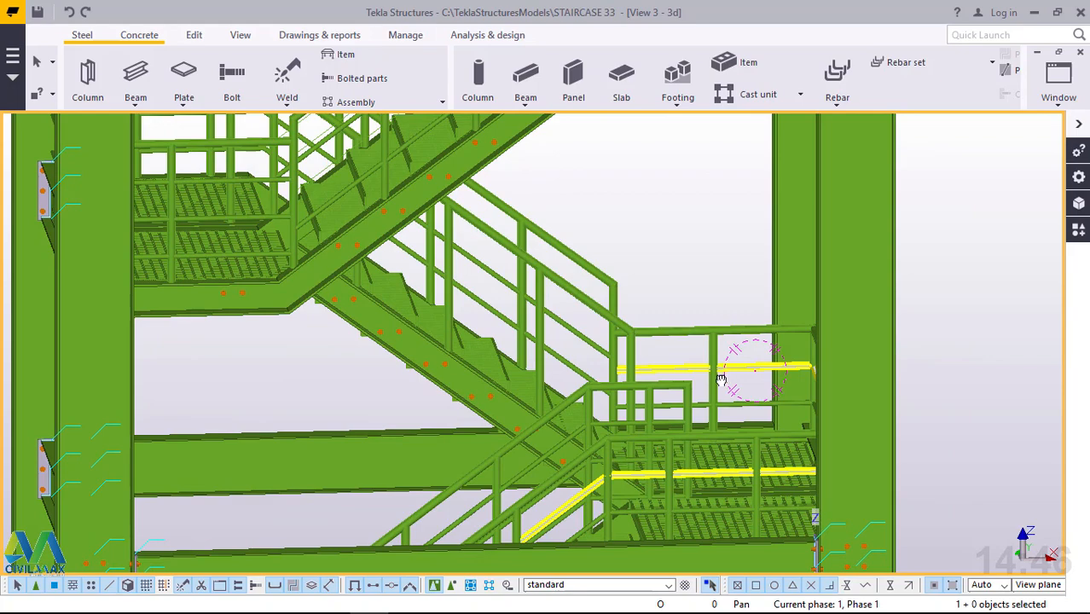
pyautogui.keyDown('ctrl'); pyautogui.moveTo(721, 377); pyautogui.dragTo(726, 355, button='middle'); pyautogui.keyUp('ctrl')
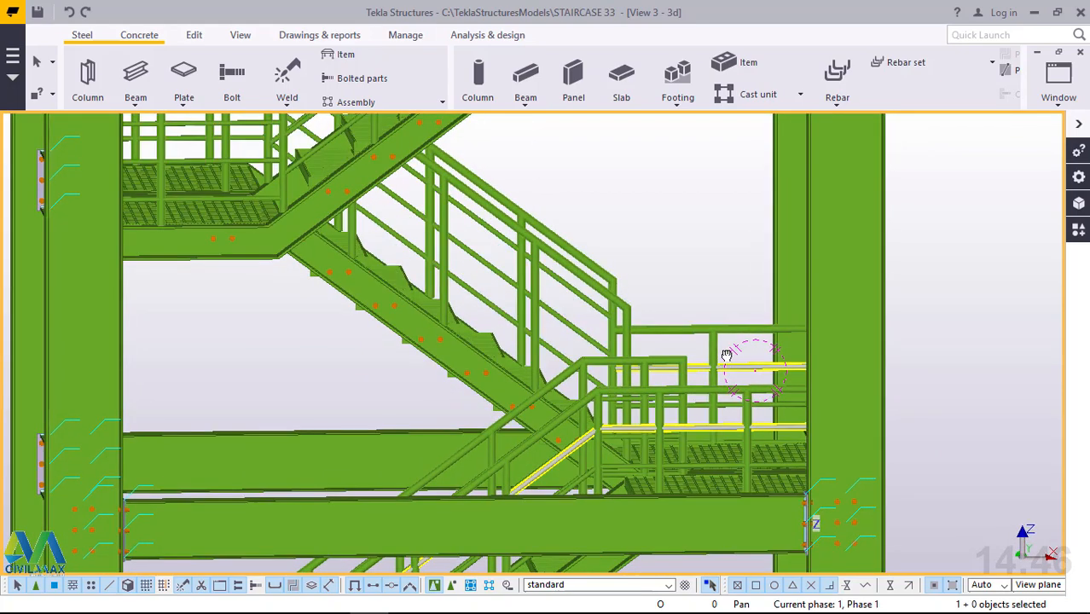
# Select the sloped handrails, lower rails and posts of the flight descending from the intermediate landing with one crossing area.
pyautogui.scroll(2, 496, 201)
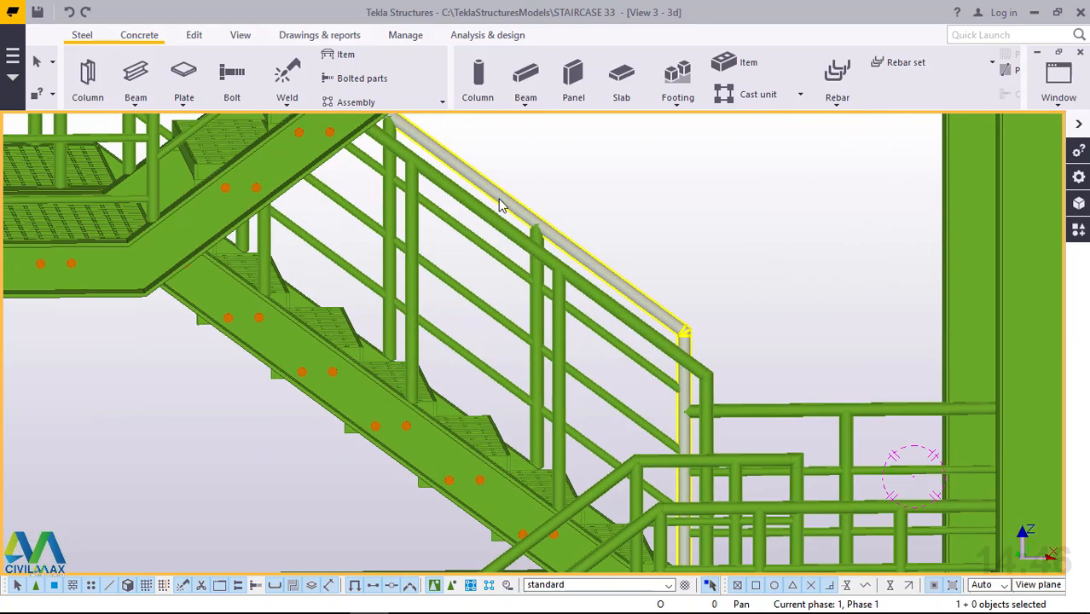
pyautogui.moveTo(631, 193); pyautogui.dragTo(376, 297)
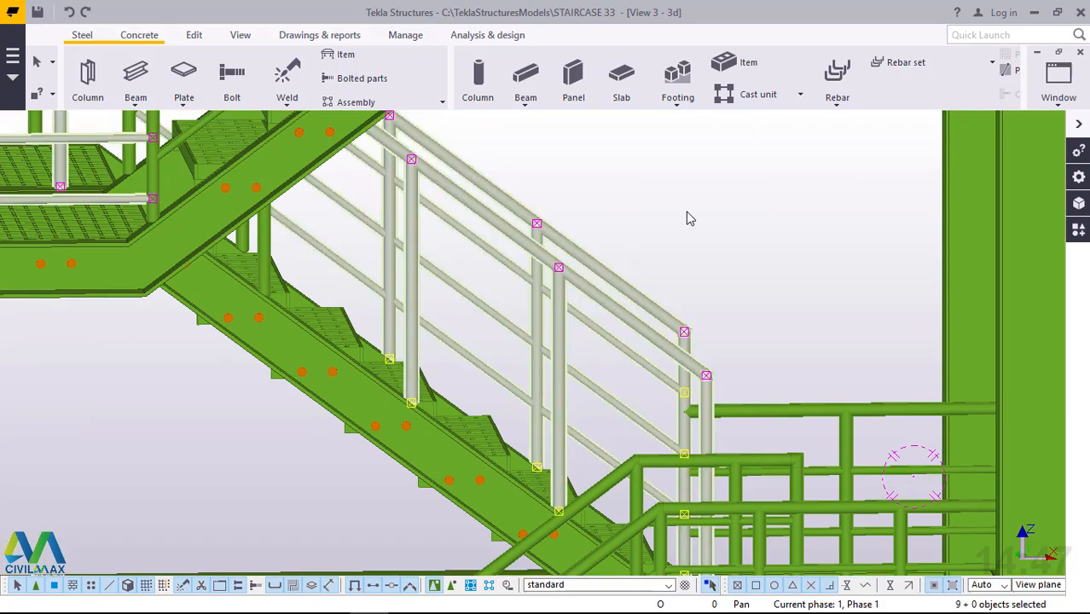
pyautogui.scroll(-2, 692, 233)
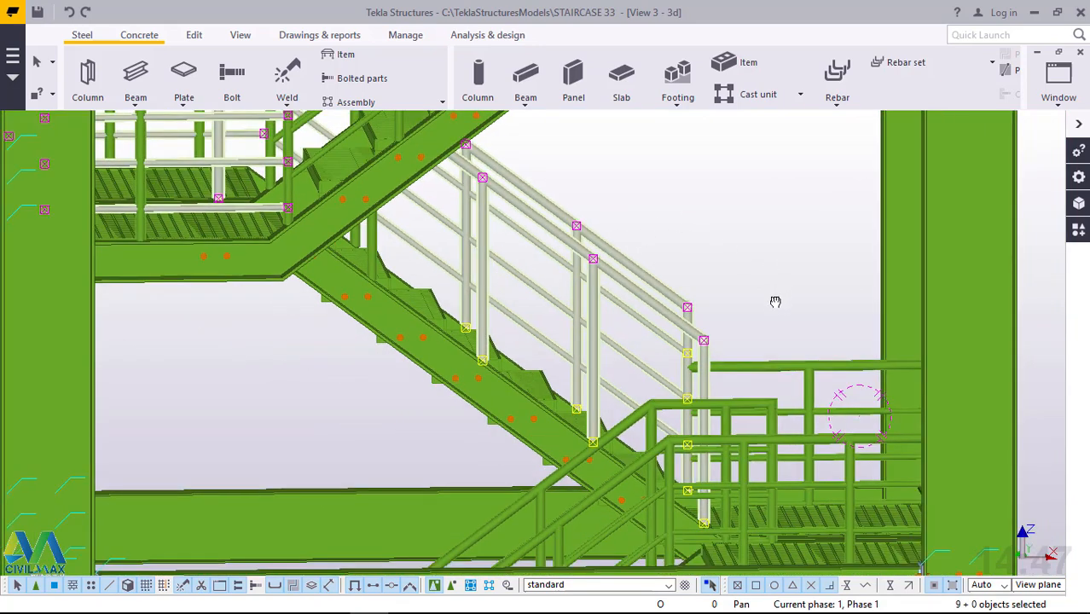
# Inspect the selected railing together with the landings and flights above and below it.
pyautogui.moveTo(776, 302); pyautogui.dragTo(695, 504, button='middle')
pyautogui.moveTo(821, 128); pyautogui.dragTo(773, 307, button='middle')
pyautogui.scroll(-5, 749, 227)
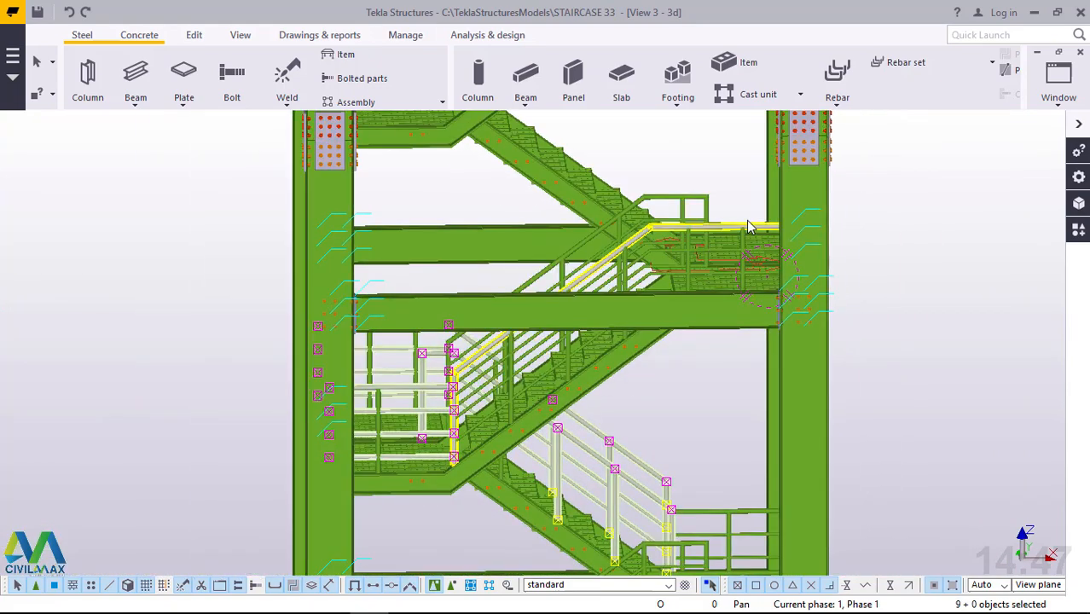
pyautogui.scroll(-2, 749, 227)
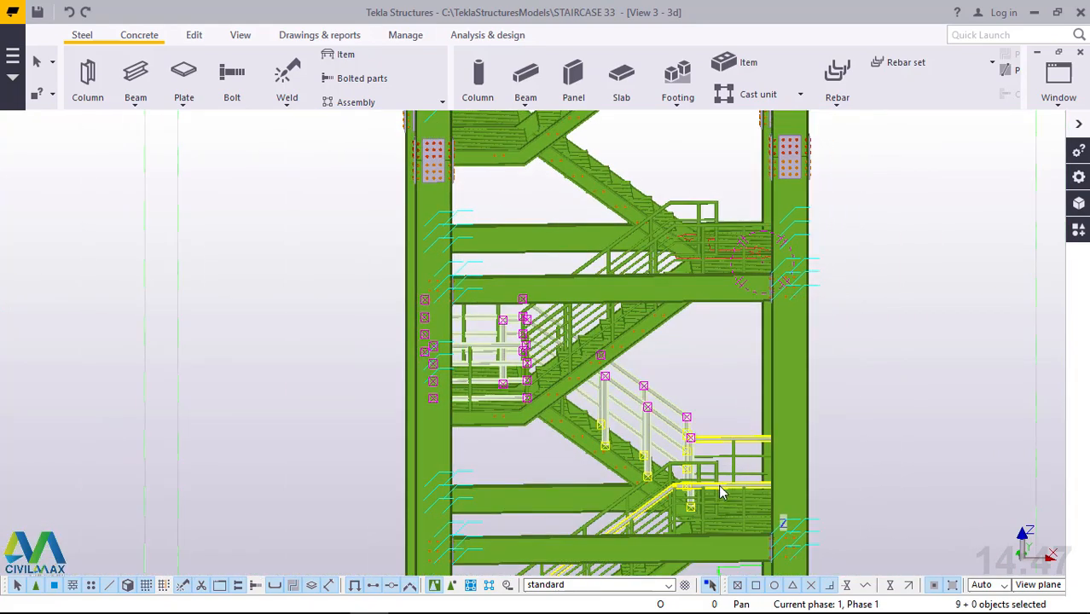
pyautogui.keyDown('ctrl'); pyautogui.moveTo(719, 485); pyautogui.dragTo(722, 492, button='middle'); pyautogui.keyUp('ctrl')
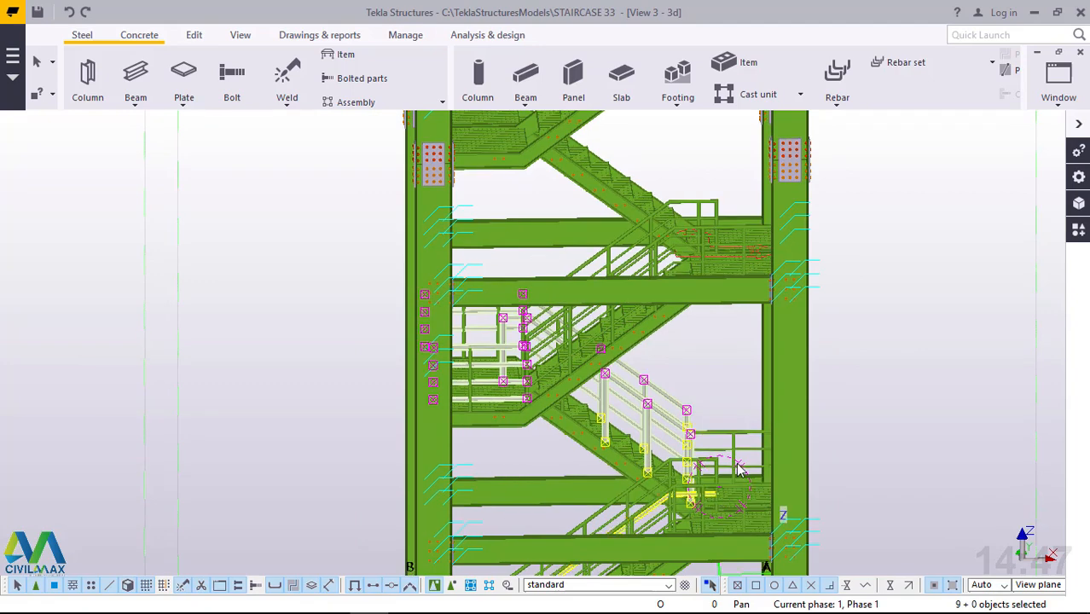
pyautogui.scroll(3, 726, 469)
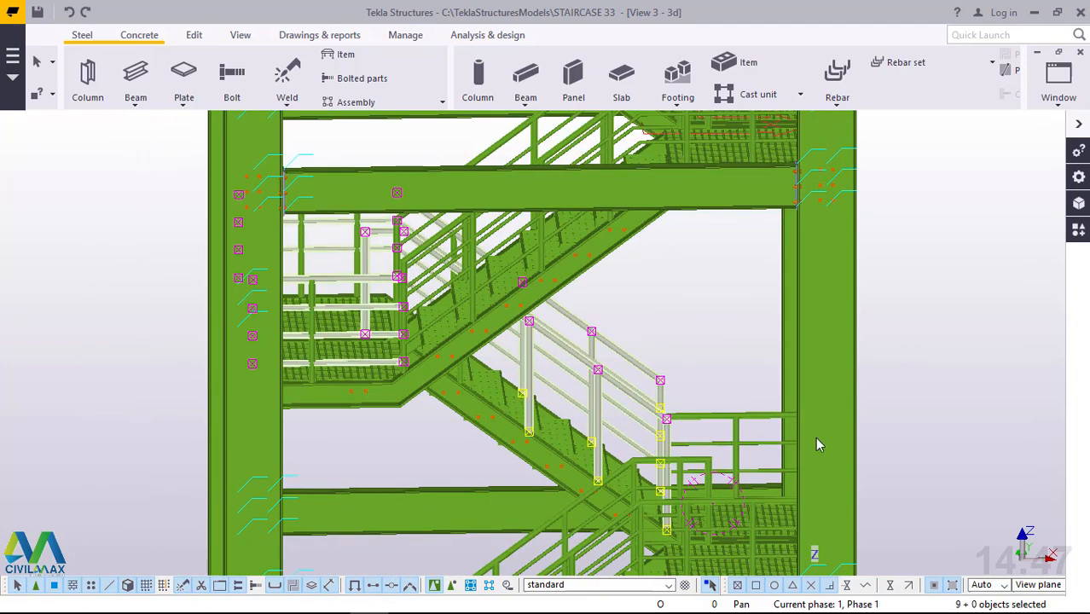
pyautogui.scroll(4, 349, 262)
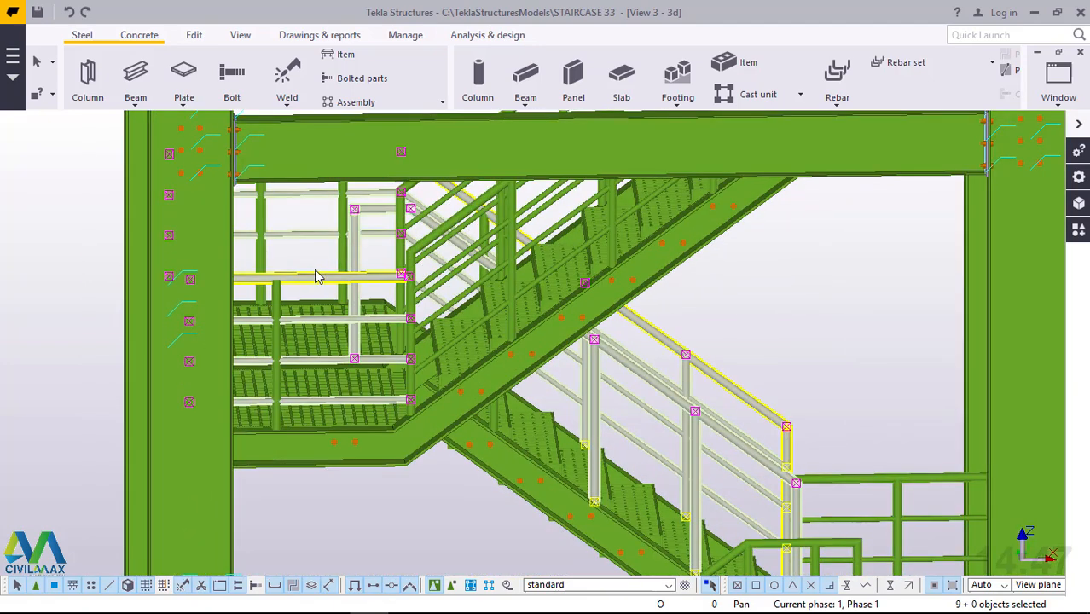
pyautogui.scroll(-3, 525, 337)
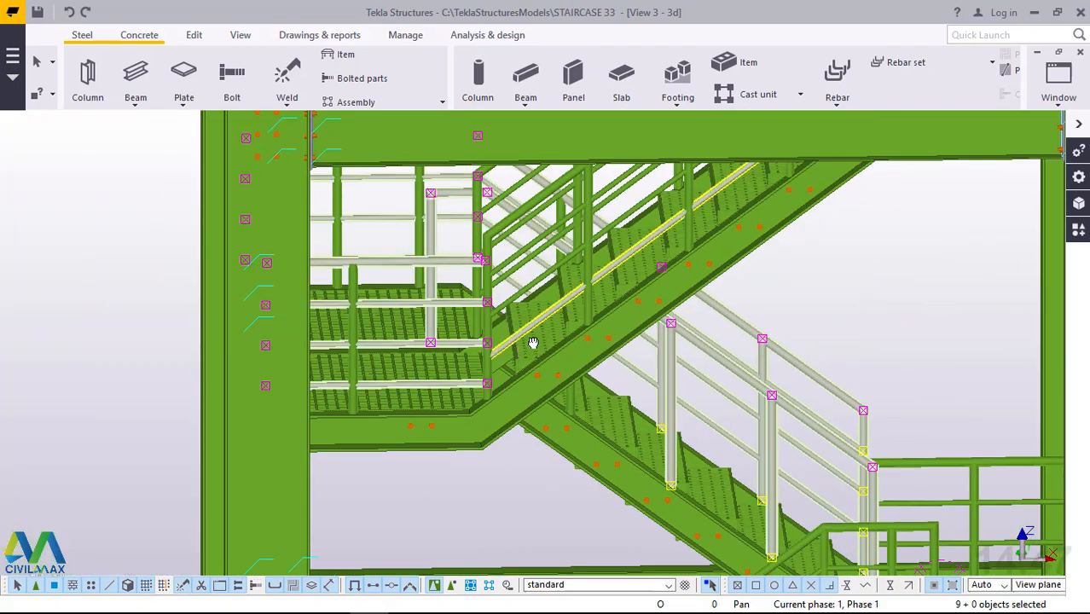
pyautogui.moveTo(532, 343); pyautogui.dragTo(600, 328, button='middle')
pyautogui.scroll(5, 145, 196)
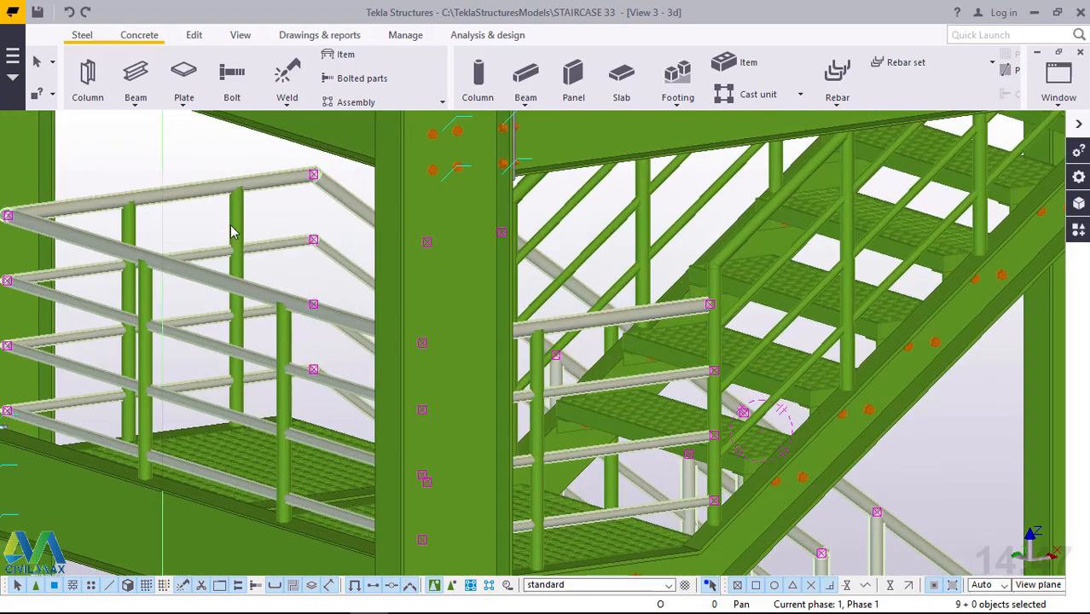
# Add the intermediate landing's five vertical railing posts to the selection.
pyautogui.keyDown('shift'); pyautogui.click(133, 229); pyautogui.keyUp('shift')
pyautogui.keyDown('shift'); pyautogui.click(144, 305); pyautogui.keyUp('shift')
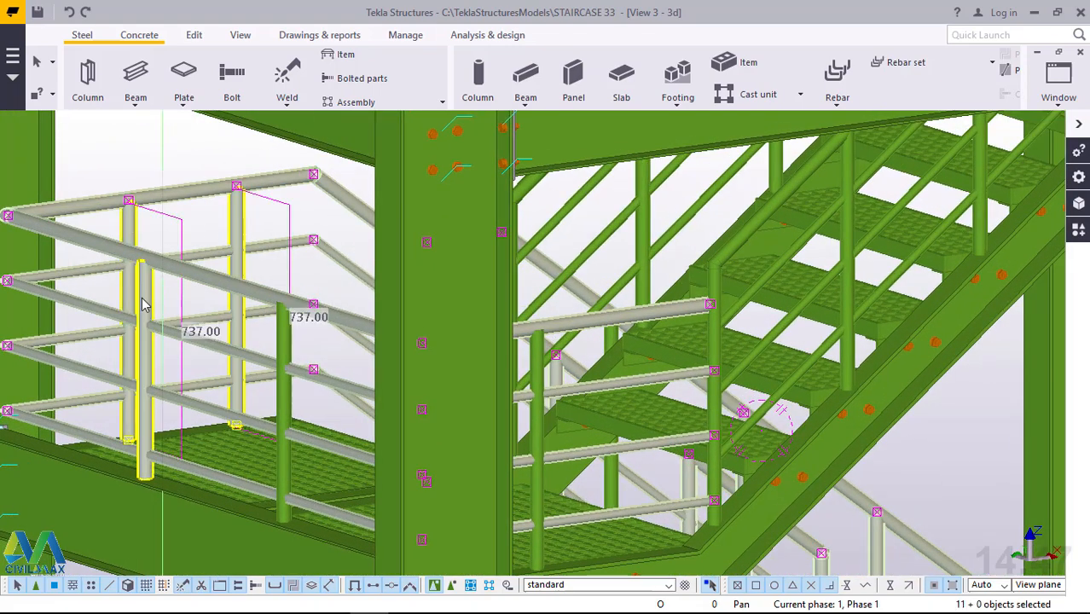
pyautogui.keyDown('shift'); pyautogui.click(286, 412); pyautogui.keyUp('shift')
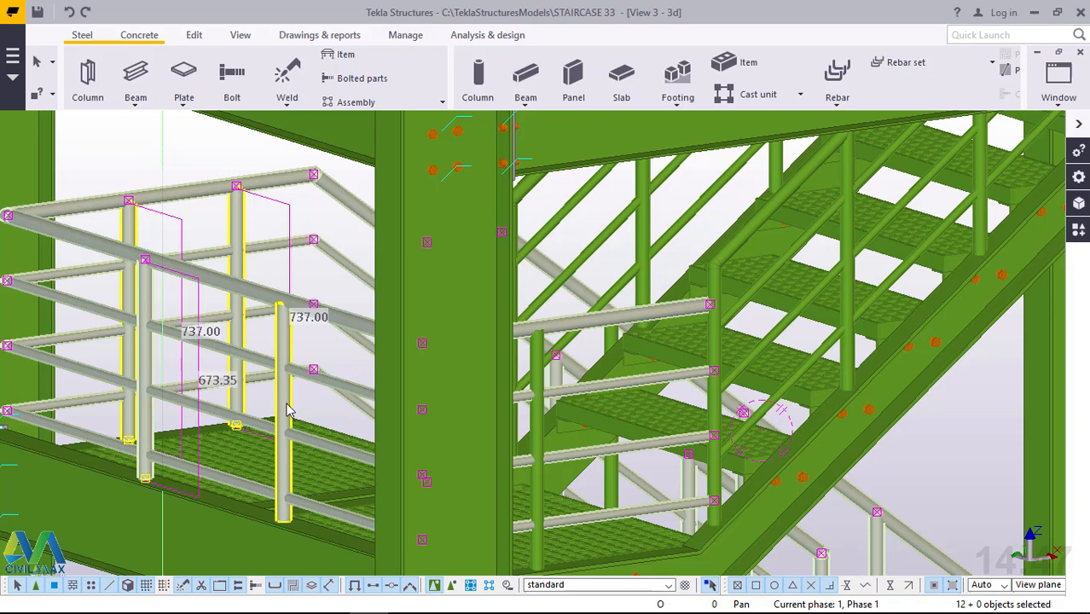
pyautogui.keyDown('shift'); pyautogui.click(561, 438); pyautogui.keyUp('shift')
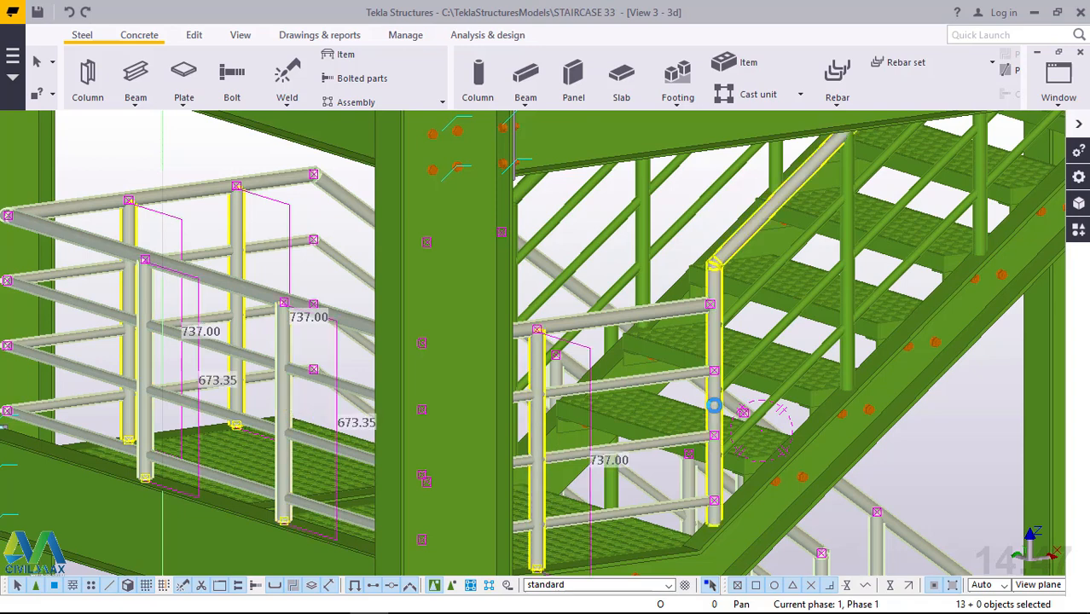
# Add the ascending flight's near-side handrail, three lower rails and two intermediate posts to the selection.
pyautogui.keyDown('shift'); pyautogui.click(780, 268); pyautogui.keyUp('shift')
pyautogui.keyDown('shift'); pyautogui.click(806, 300); pyautogui.keyUp('shift')
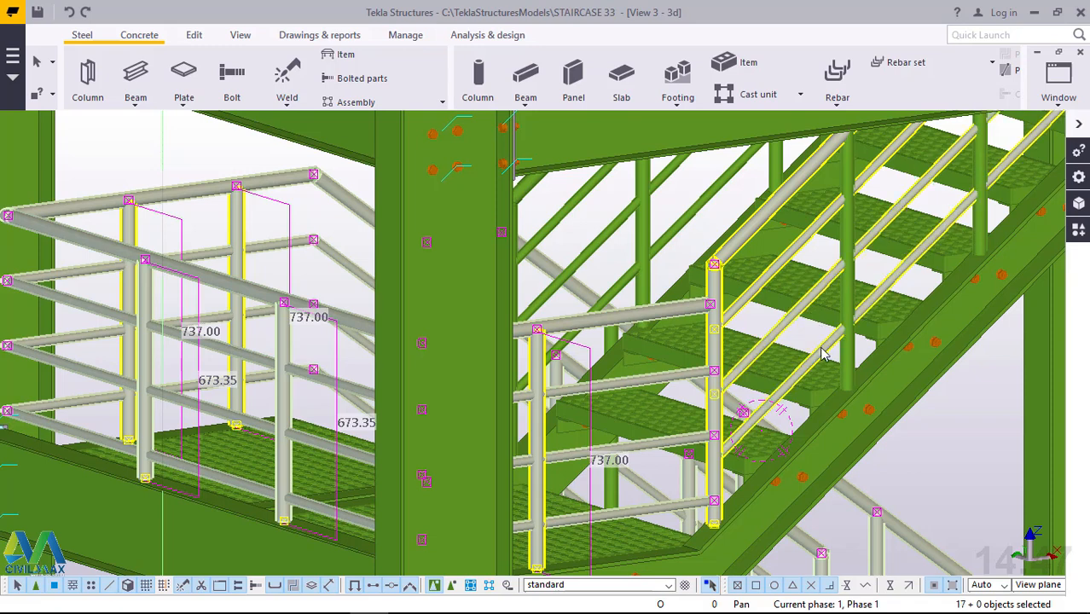
pyautogui.keyDown('shift'); pyautogui.click(842, 360); pyautogui.keyUp('shift')
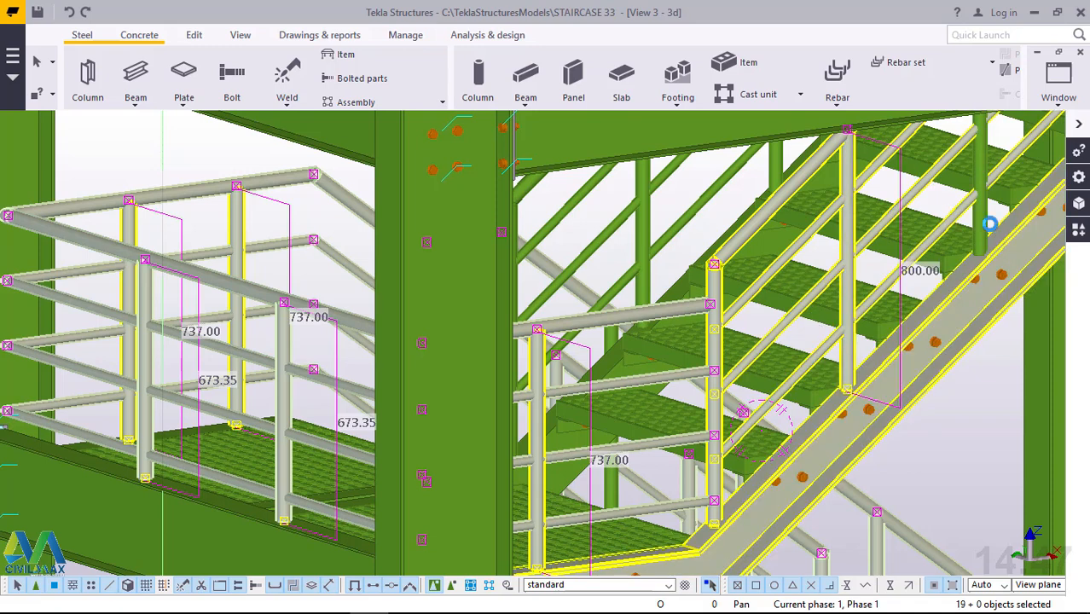
pyautogui.keyDown('shift'); pyautogui.click(975, 232); pyautogui.keyUp('shift')
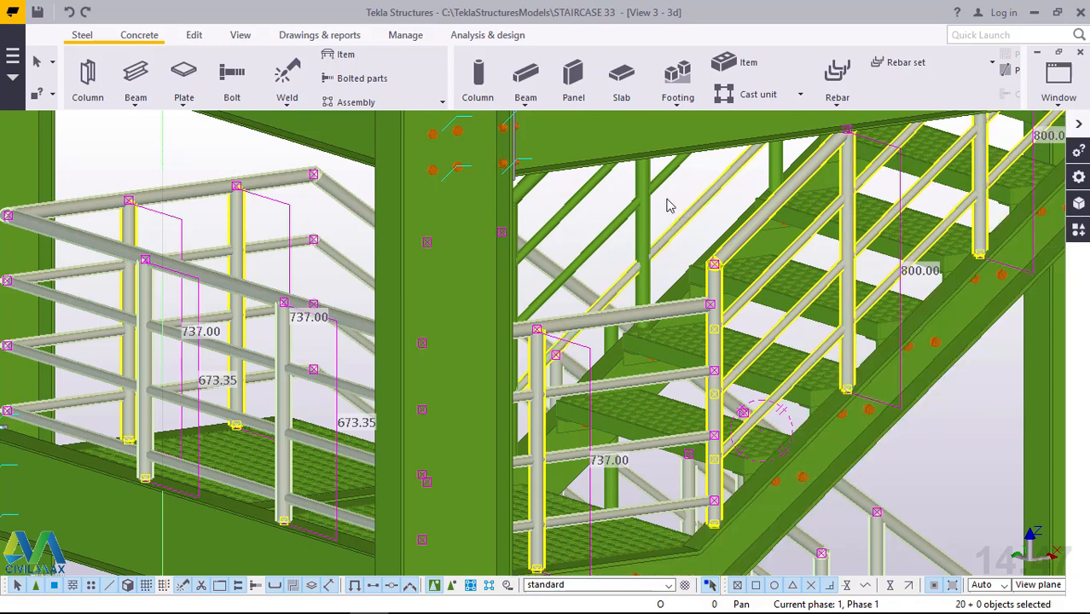
# Add the ascending flight's far-side handrail, three lower rails and two lower intermediate posts to the selection.
pyautogui.keyDown('shift'); pyautogui.click(668, 205); pyautogui.keyUp('shift')
pyautogui.keyDown('shift'); pyautogui.click(599, 190); pyautogui.keyUp('shift')
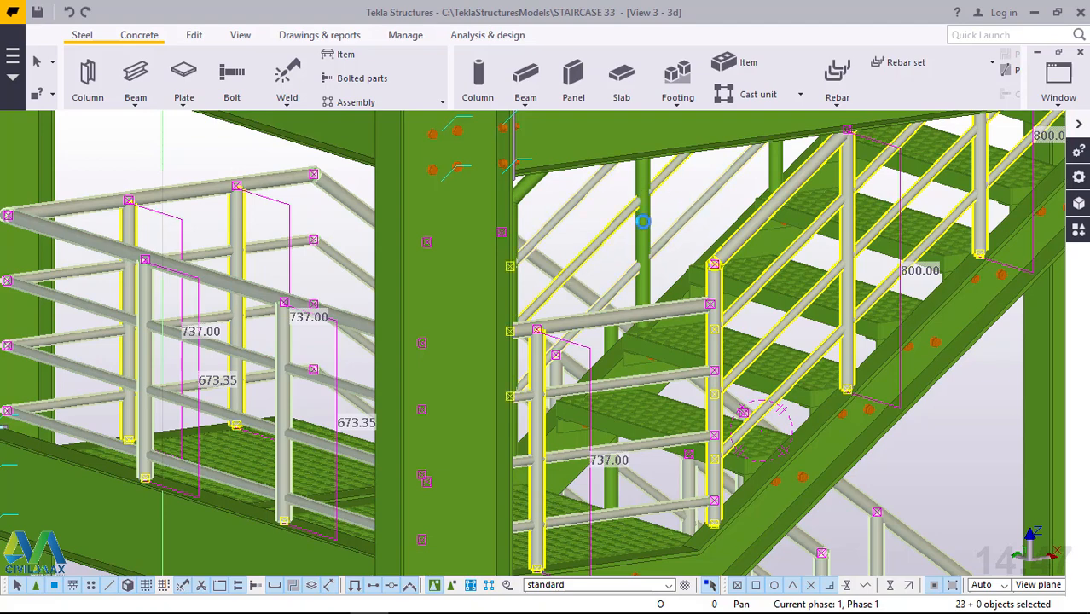
pyautogui.keyDown('shift'); pyautogui.click(644, 224); pyautogui.keyUp('shift')
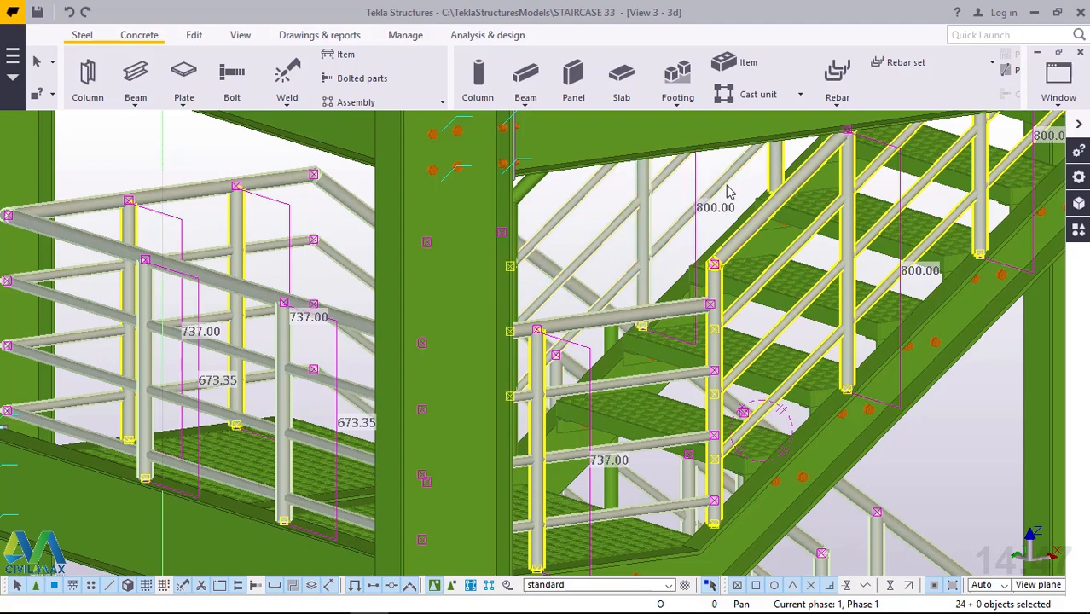
pyautogui.scroll(-3, 535, 461)
pyautogui.keyDown('shift'); pyautogui.click(523, 467); pyautogui.keyUp('shift')
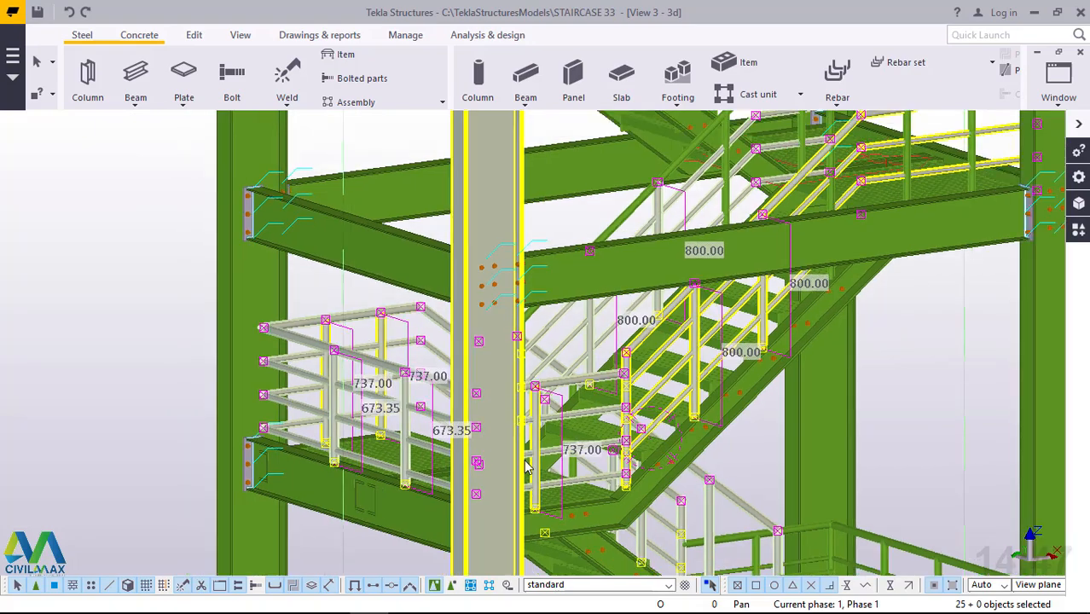
pyautogui.scroll(3, 661, 183)
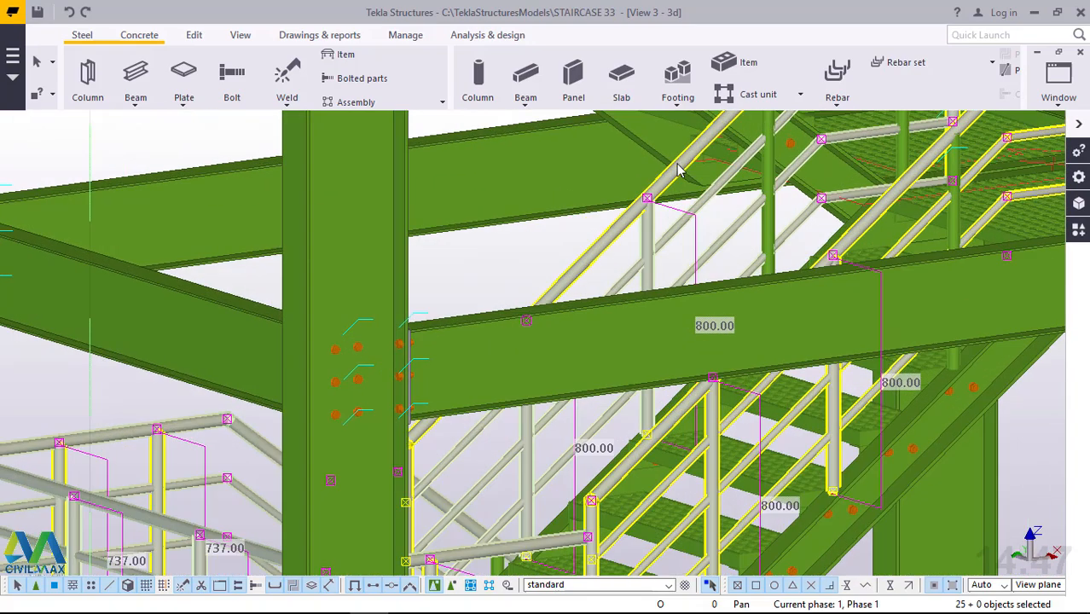
pyautogui.scroll(-3, 503, 483)
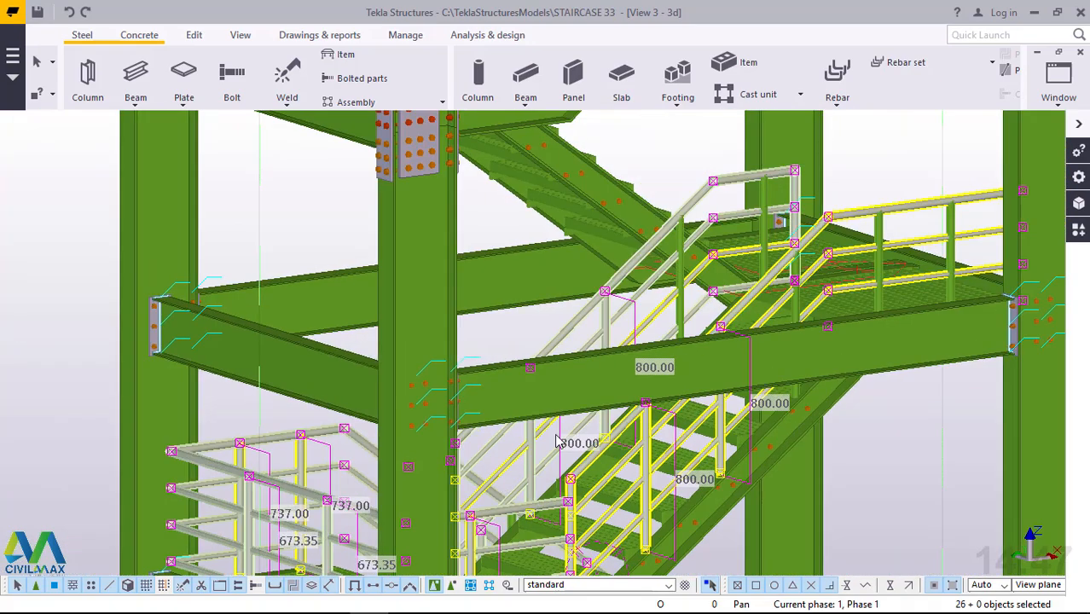
# Add the upper landing's three railing posts and the ascending flight's topmost post on each side to the selection.
pyautogui.scroll(3, 908, 327)
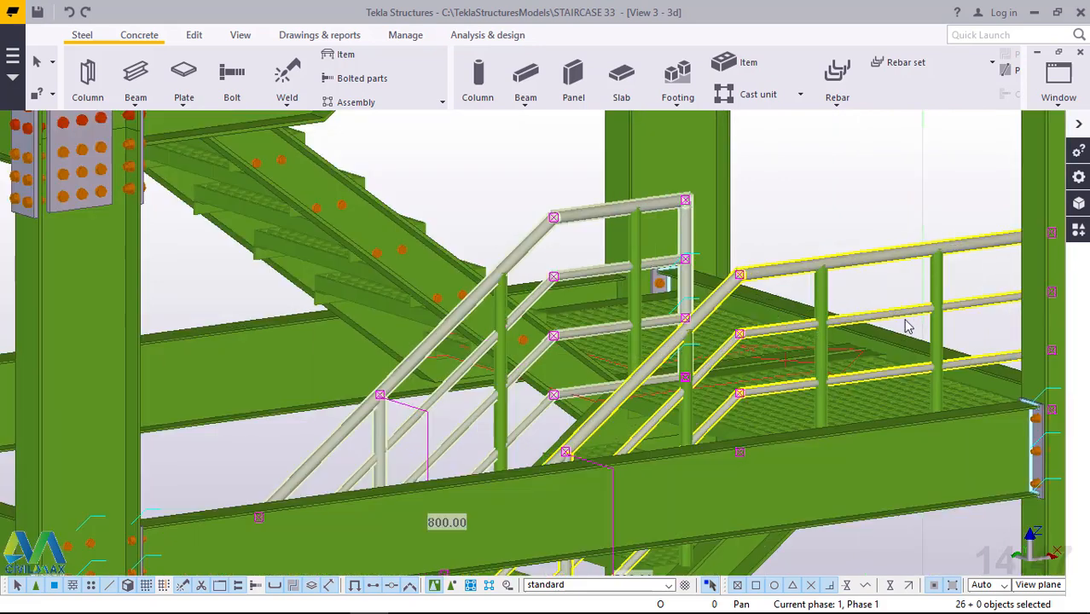
pyautogui.keyDown('ctrl'); pyautogui.click(823, 345); pyautogui.keyUp('ctrl')
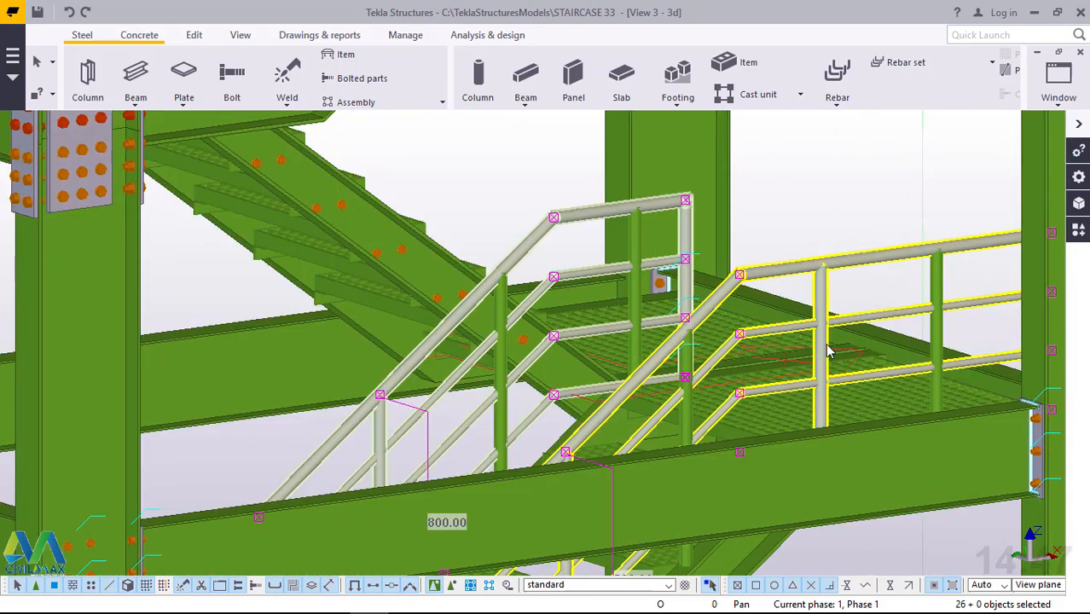
pyautogui.keyDown('ctrl'); pyautogui.click(642, 236); pyautogui.keyUp('ctrl')
pyautogui.keyDown('ctrl'); pyautogui.click(505, 359); pyautogui.keyUp('ctrl')
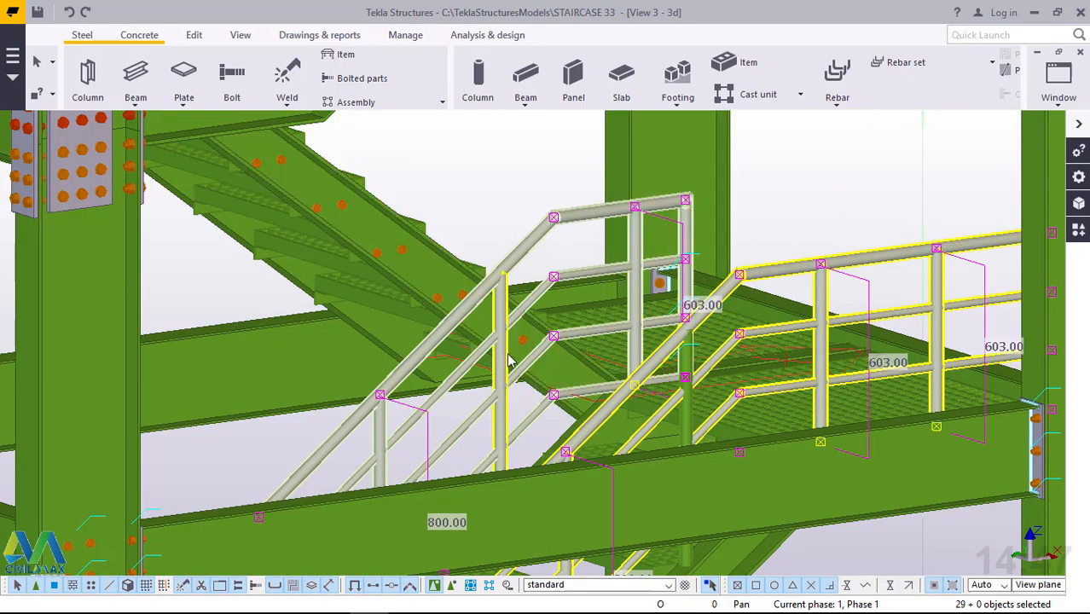
pyautogui.keyDown('ctrl'); pyautogui.click(553, 379); pyautogui.keyUp('ctrl')
pyautogui.keyDown('ctrl'); pyautogui.click(690, 413); pyautogui.keyUp('ctrl')
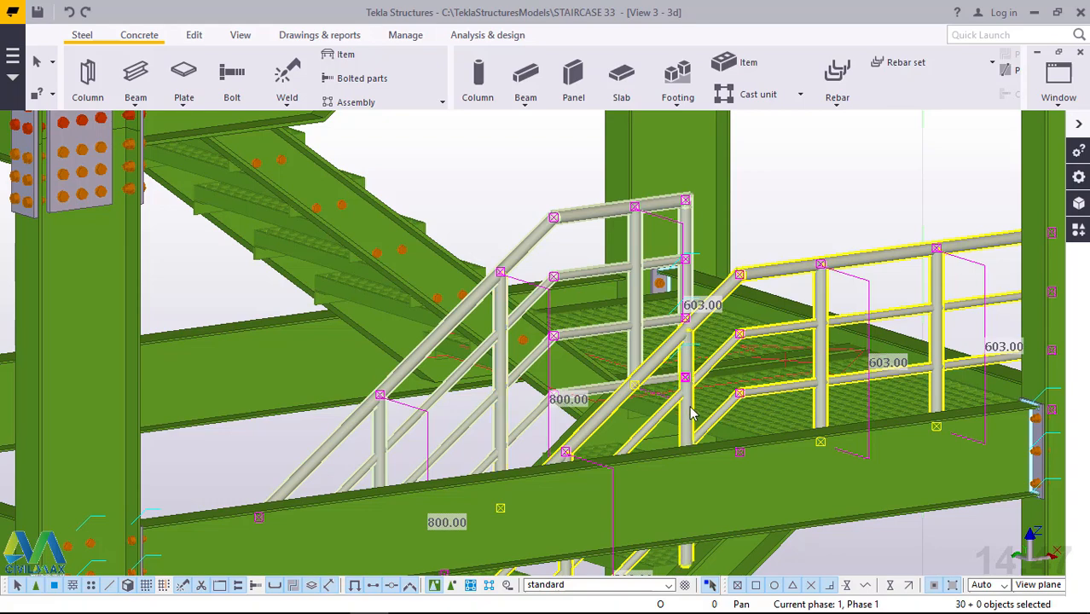
pyautogui.scroll(-5, 782, 175)
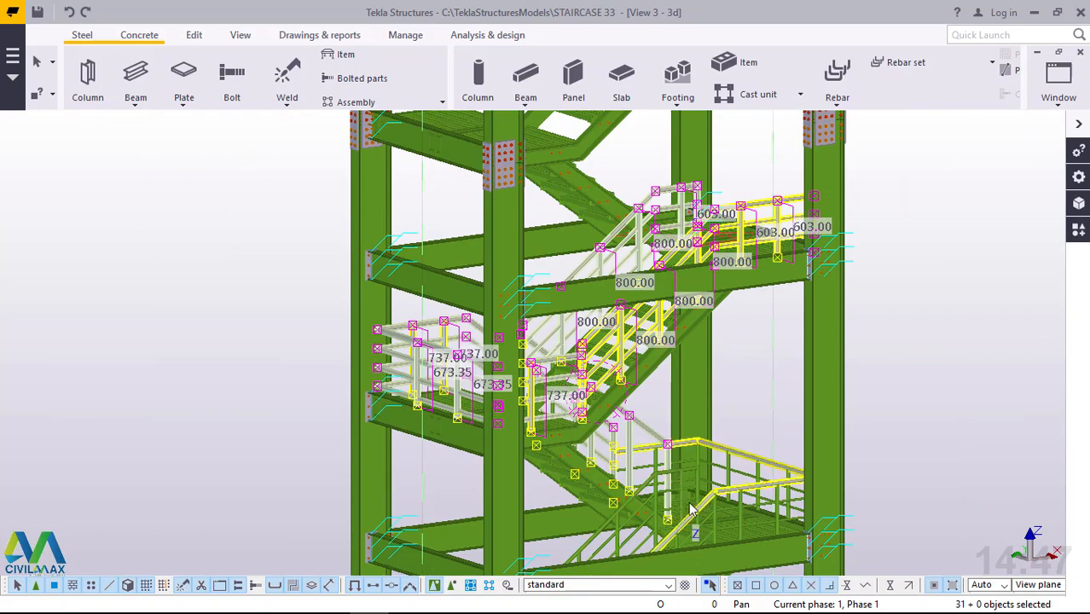
# Add the still unselected intermediate post on the outer railing of the flight below the intermediate landing to the selection.
pyautogui.scroll(2, 644, 487)
pyautogui.keyDown('ctrl'); pyautogui.moveTo(645, 494); pyautogui.dragTo(922, 452, button='middle'); pyautogui.keyUp('ctrl')
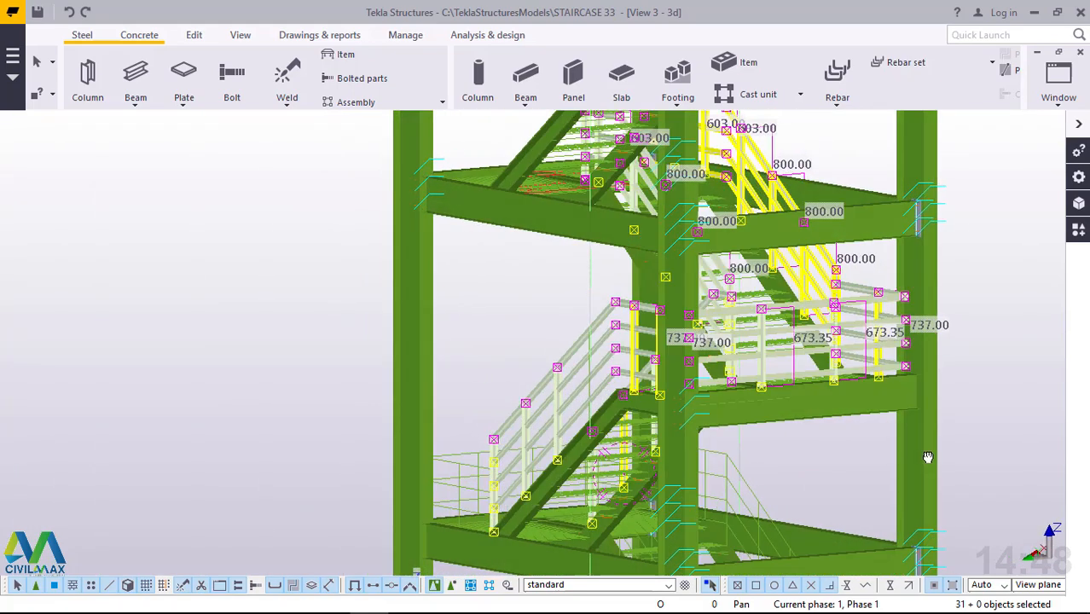
pyautogui.scroll(5, 907, 327)
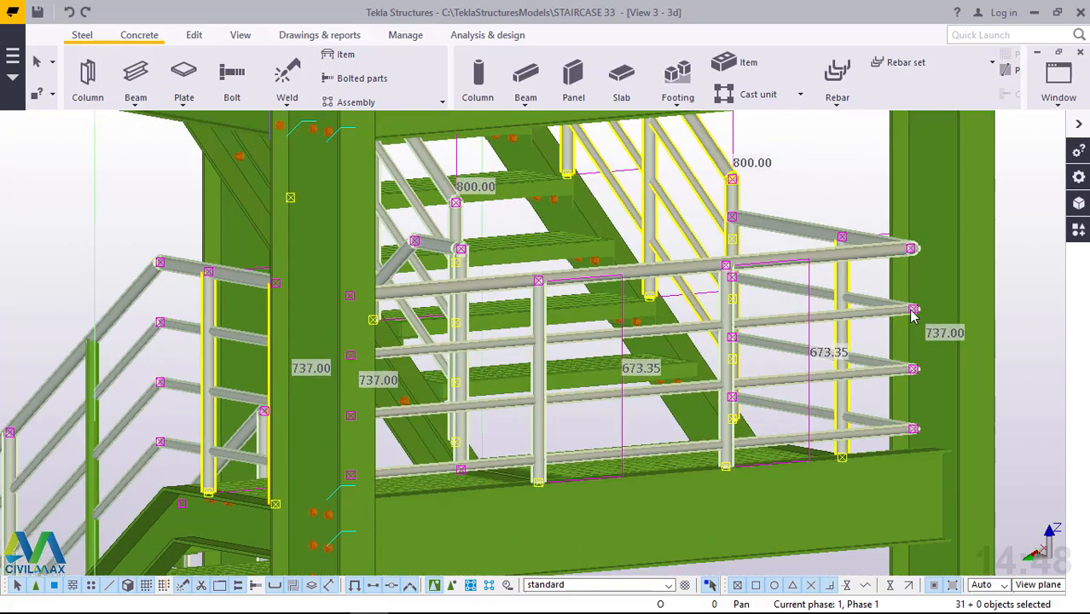
pyautogui.scroll(2, 938, 284)
pyautogui.scroll(-6, 939, 290)
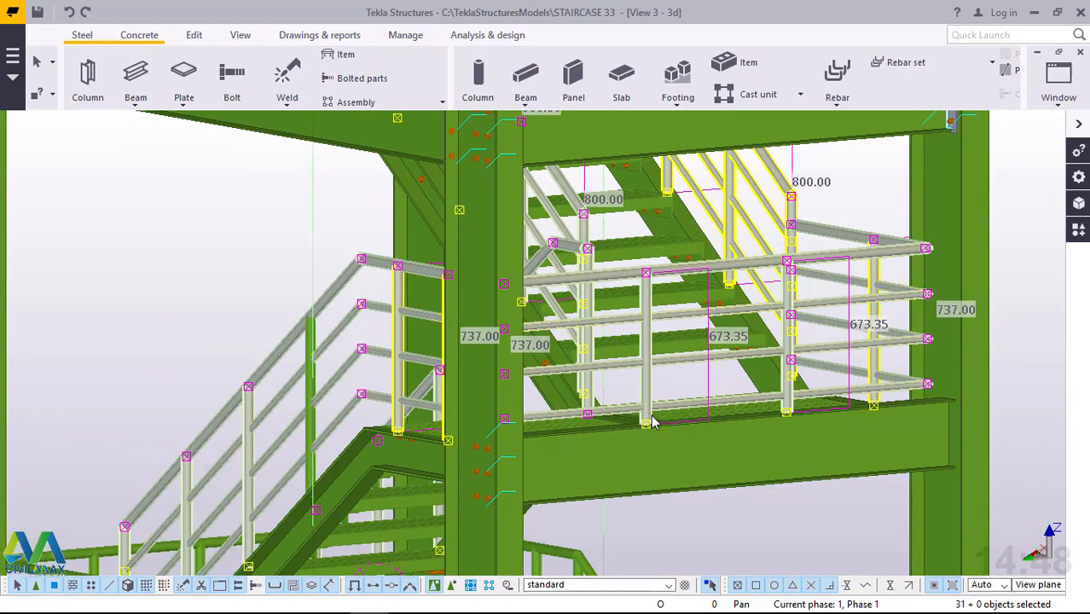
pyautogui.keyDown('ctrl'); pyautogui.moveTo(652, 422); pyautogui.dragTo(587, 405, button='middle'); pyautogui.keyUp('ctrl')
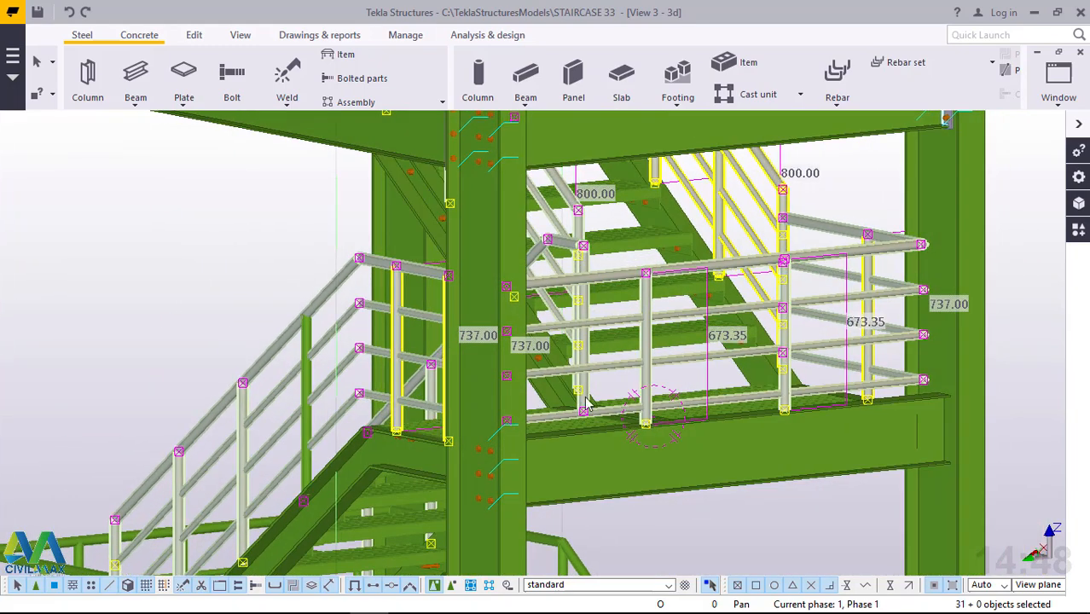
pyautogui.scroll(4, 281, 376)
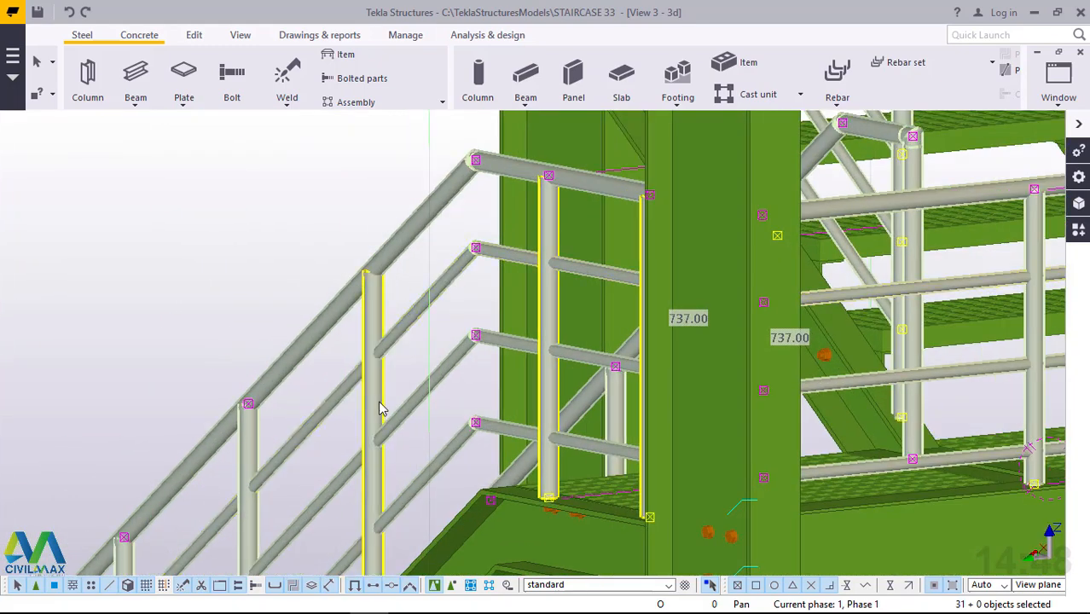
pyautogui.keyDown('shift'); pyautogui.click(381, 409); pyautogui.keyUp('shift')
pyautogui.scroll(-8, 378, 269)
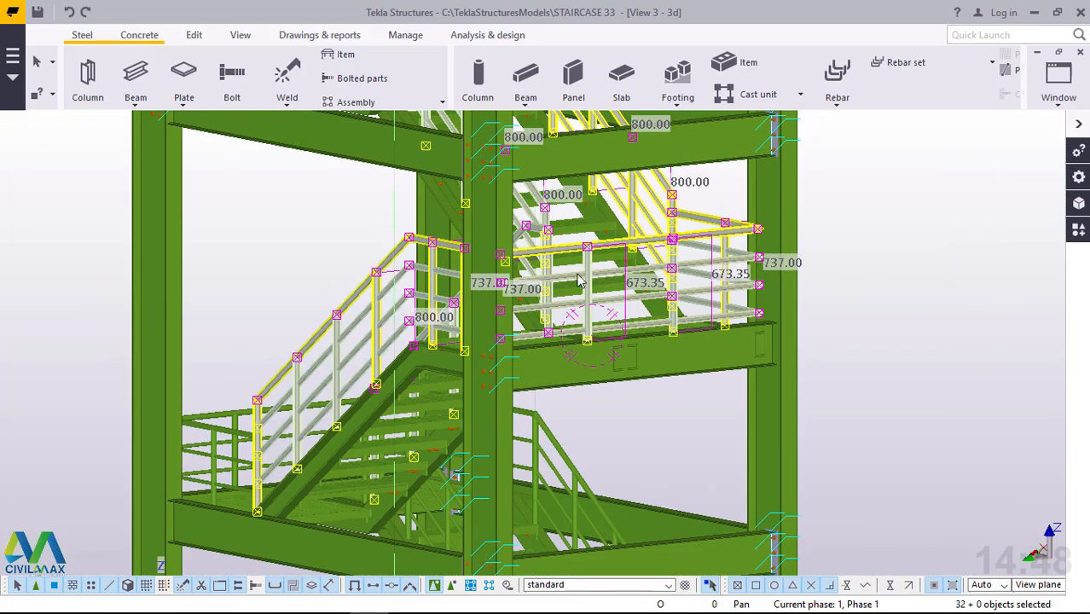
# Add the selected railing parts to the assembly of the ascending flight's far-side handrail and select the whole assembly.
pyautogui.moveTo(578, 282); pyautogui.dragTo(262, 292, button='middle')
pyautogui.scroll(-1, 522, 385)
pyautogui.scroll(-4, 523, 382)
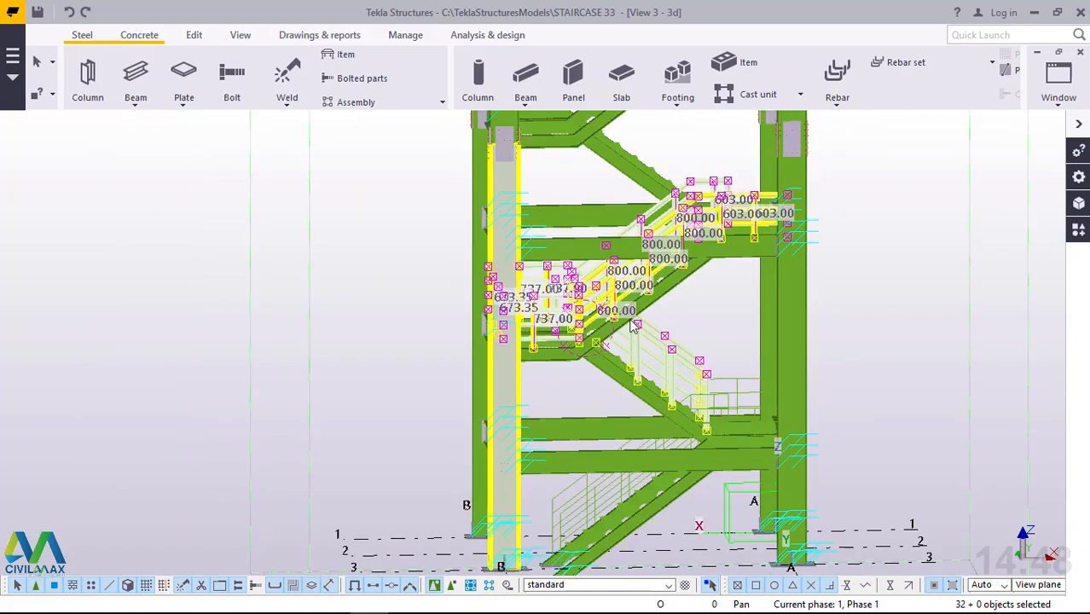
pyautogui.keyDown('ctrl'); pyautogui.moveTo(735, 271); pyautogui.dragTo(615, 274, button='middle'); pyautogui.keyUp('ctrl')
pyautogui.scroll(2, 597, 275)
pyautogui.scroll(5, 597, 274)
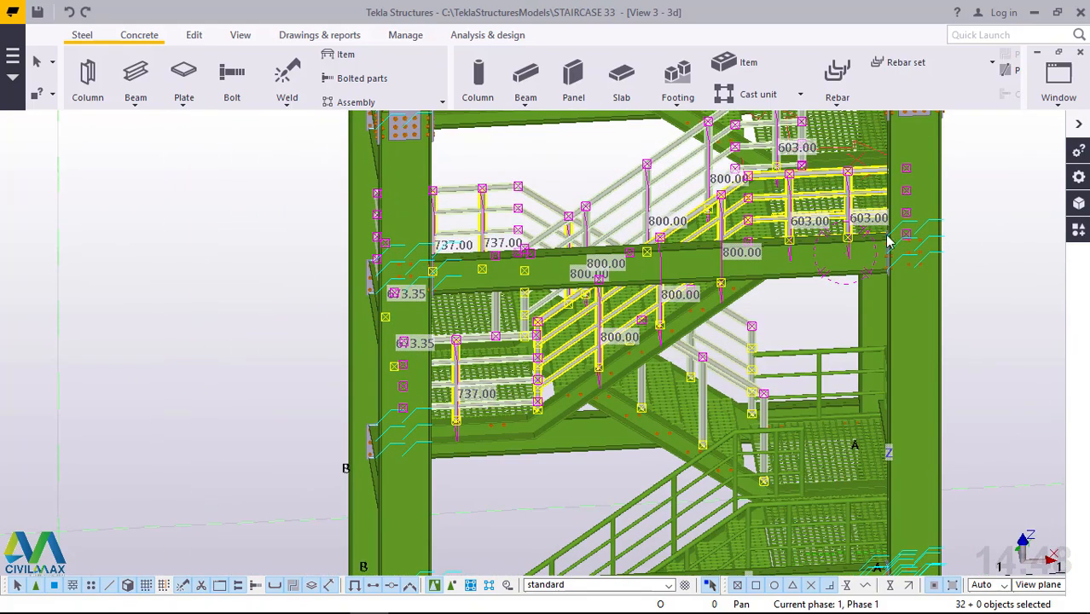
pyautogui.scroll(-2, 472, 360)
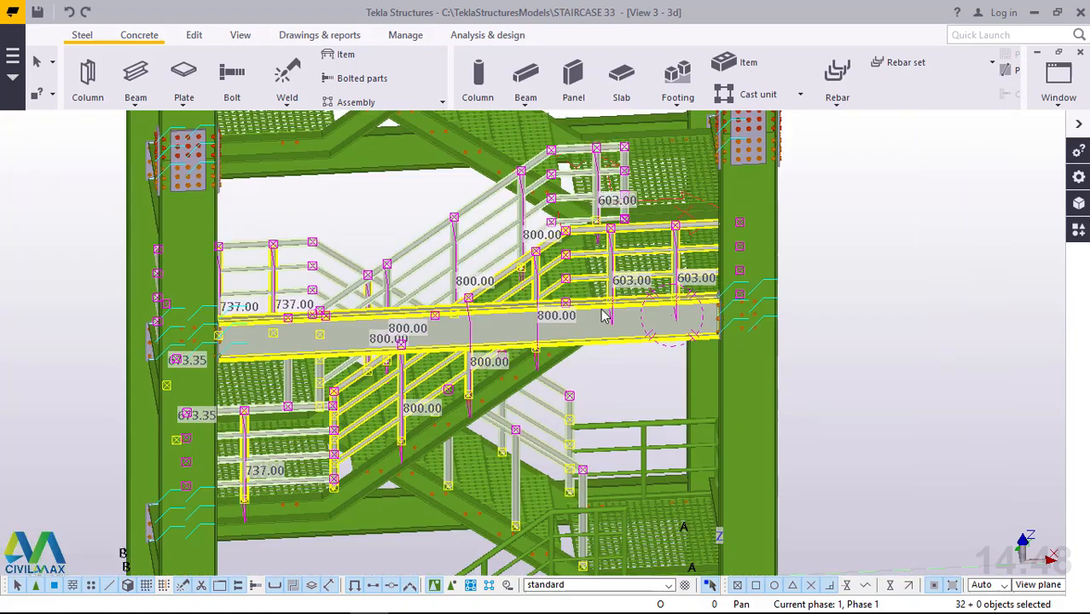
pyautogui.rightClick(907, 215)
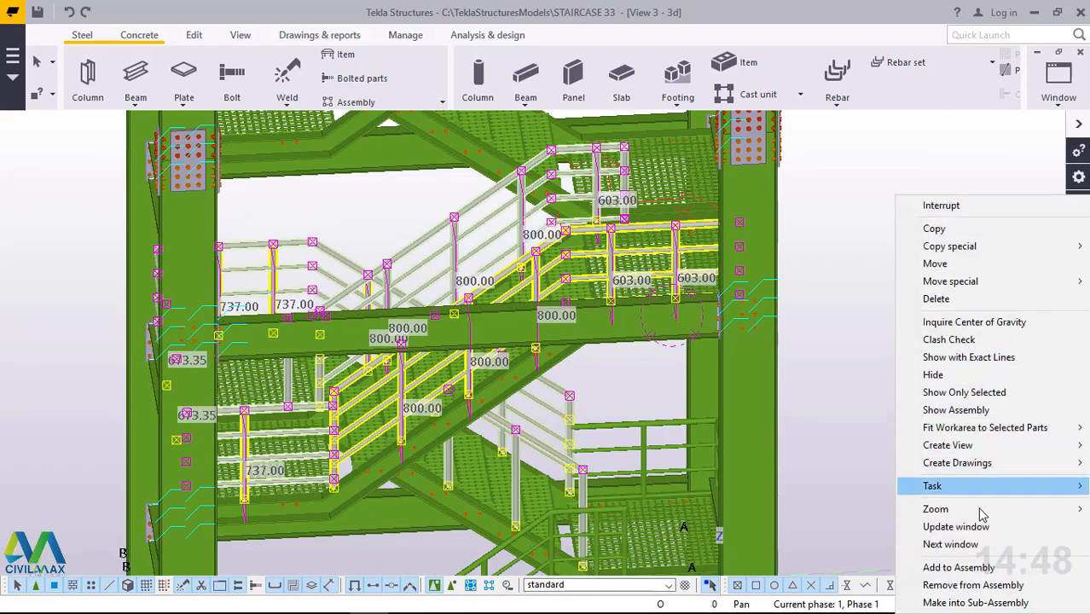
pyautogui.click(940, 562)
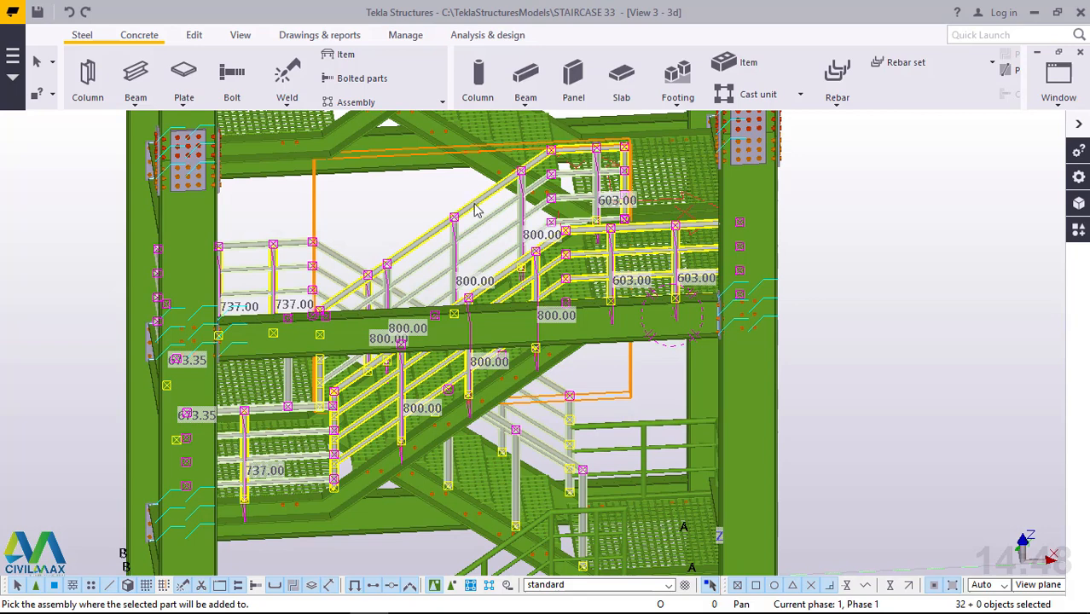
pyautogui.click(476, 210)
pyautogui.click(911, 191)
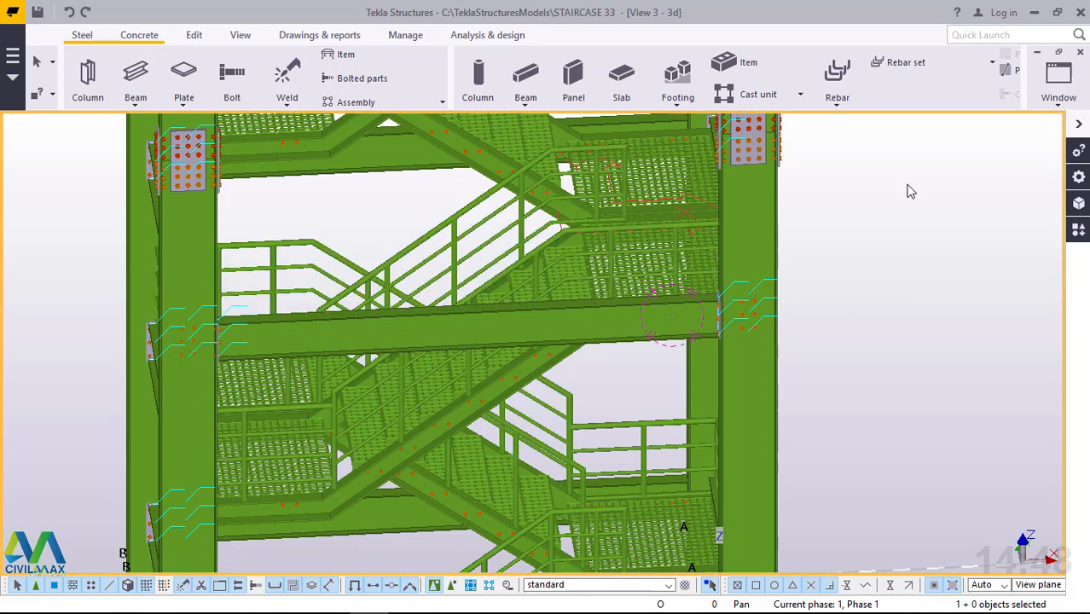
pyautogui.click(478, 207)
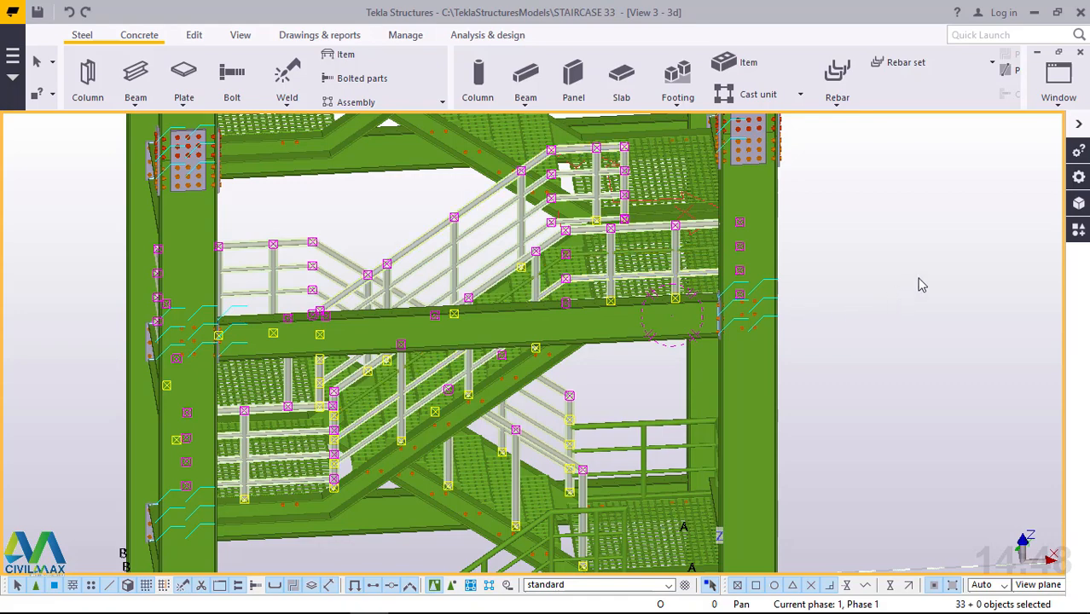
# Examine the selected railing assembly across both flights and landings and its position within the staircase tower.
pyautogui.keyDown('ctrl'); pyautogui.moveTo(658, 362); pyautogui.dragTo(649, 350, button='middle'); pyautogui.keyUp('ctrl')
pyautogui.scroll(-5, 723, 389)
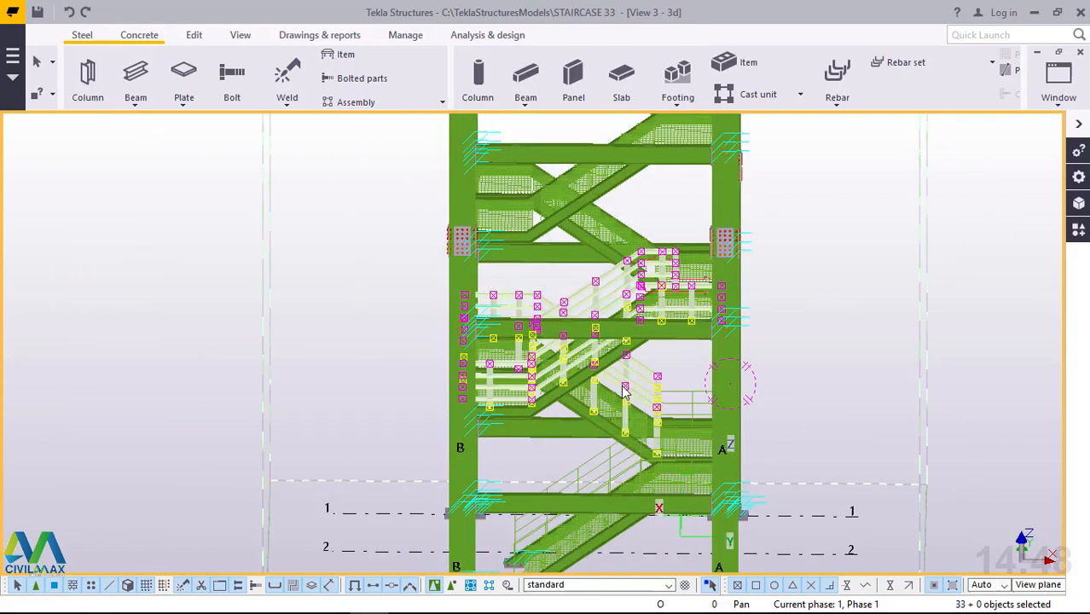
pyautogui.keyDown('ctrl'); pyautogui.moveTo(603, 399); pyautogui.dragTo(430, 399, button='middle'); pyautogui.keyUp('ctrl')
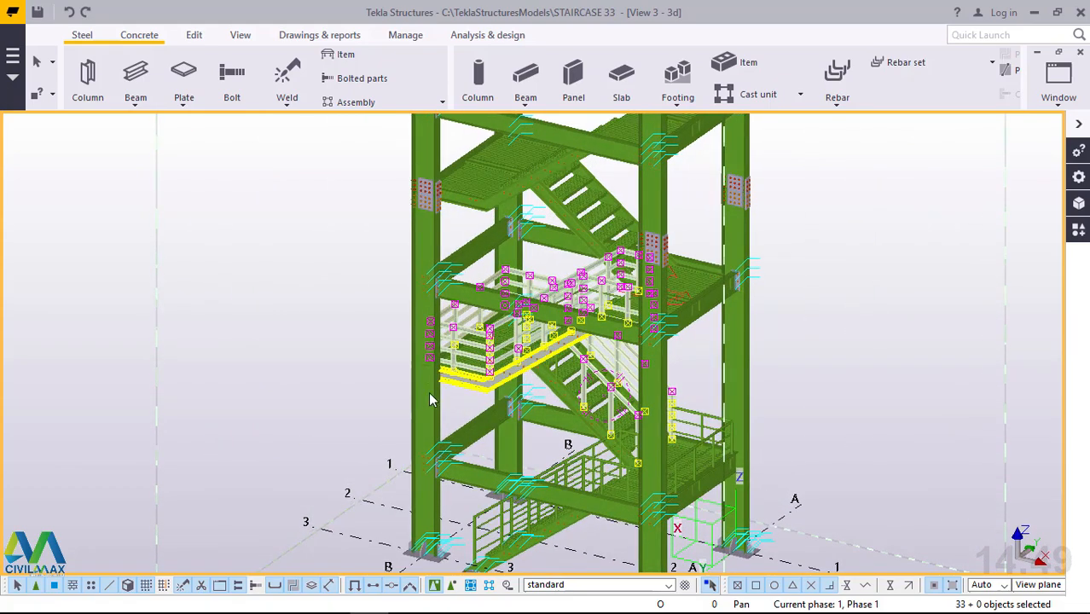
pyautogui.scroll(-2, 430, 399)
pyautogui.scroll(3, 606, 266)
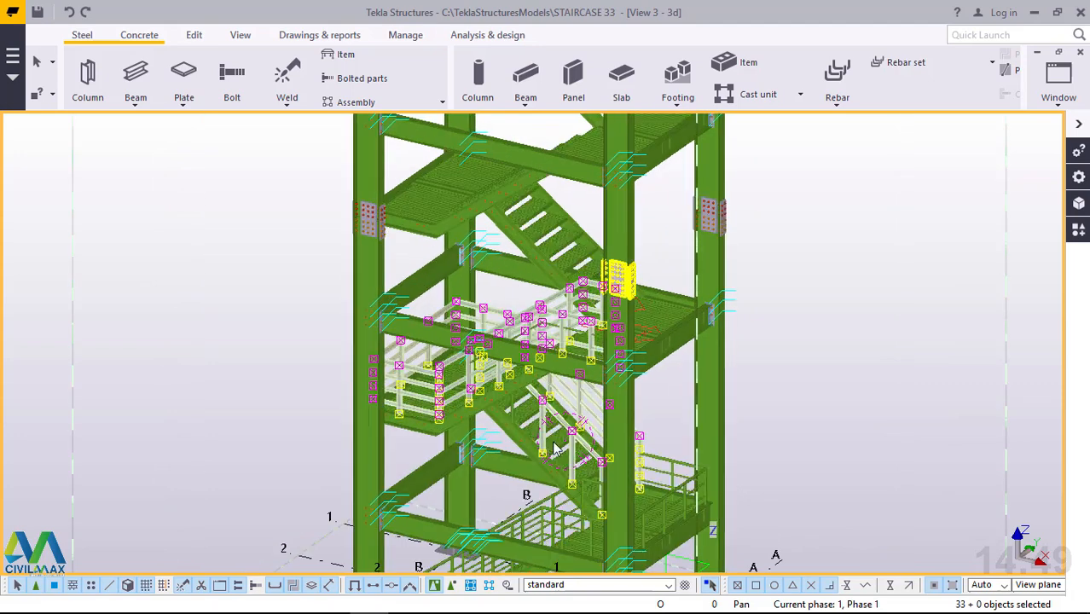
pyautogui.scroll(-2, 589, 375)
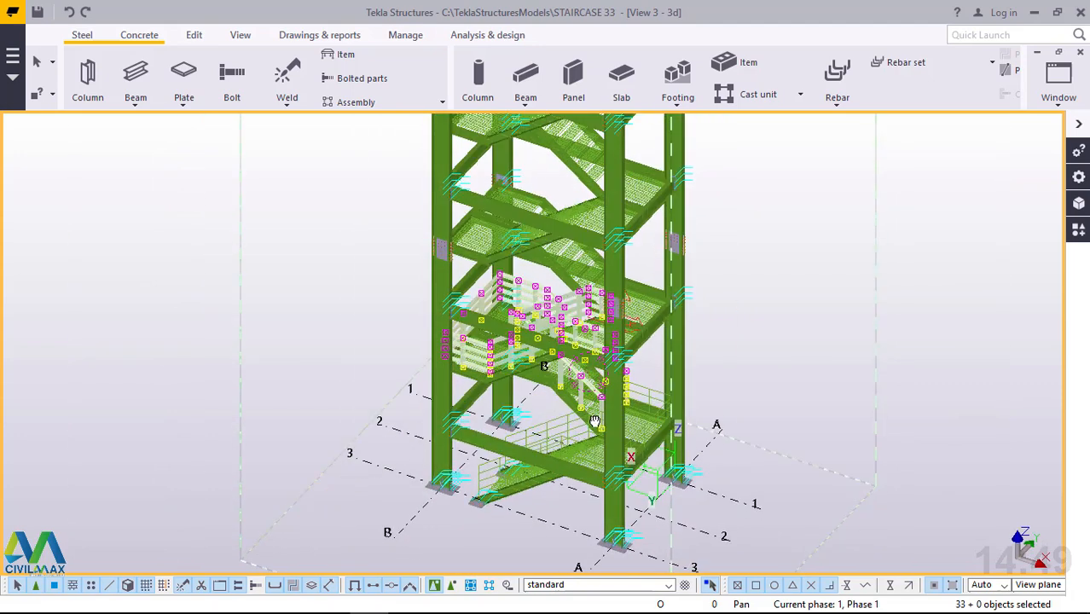
pyautogui.keyDown('ctrl'); pyautogui.moveTo(609, 372); pyautogui.dragTo(691, 297, button='middle'); pyautogui.keyUp('ctrl')
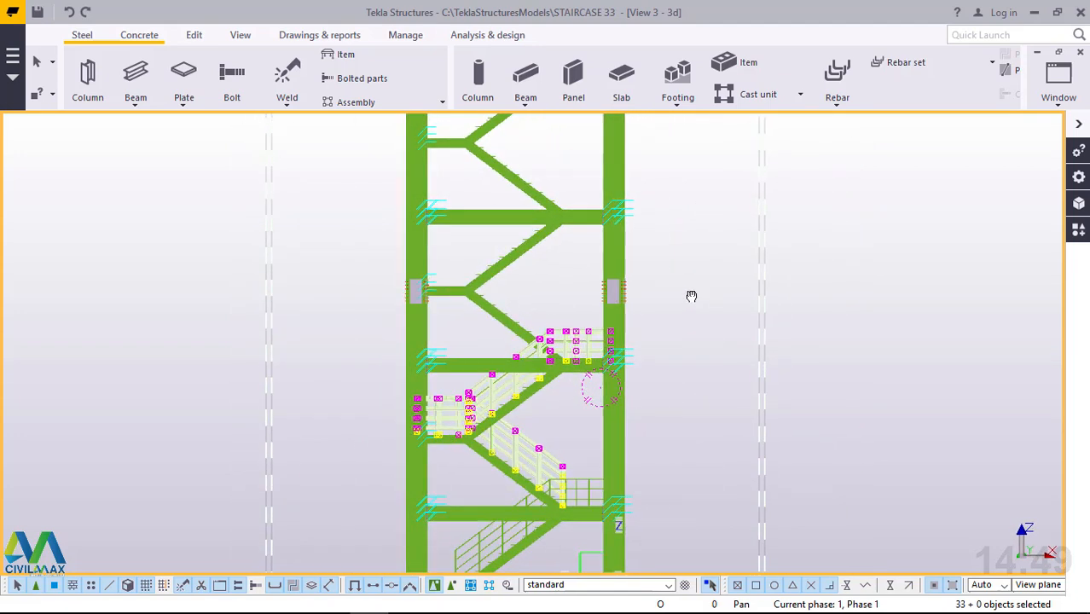
pyautogui.scroll(-3, 665, 311)
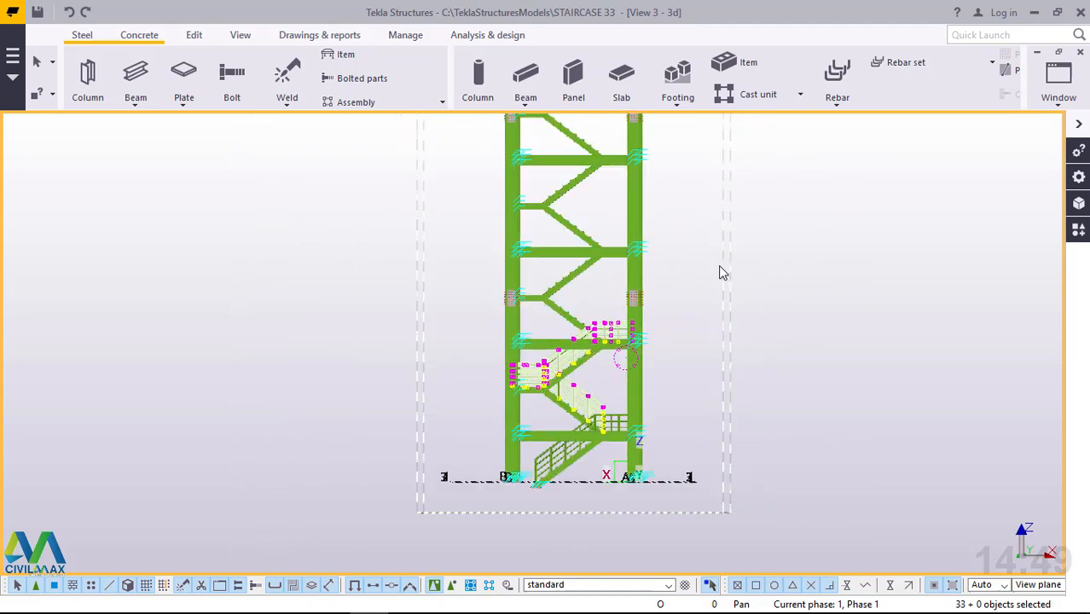
# Set the 3D view's rotation to 180 around Z and 0 around X.
pyautogui.doubleClick(817, 198)
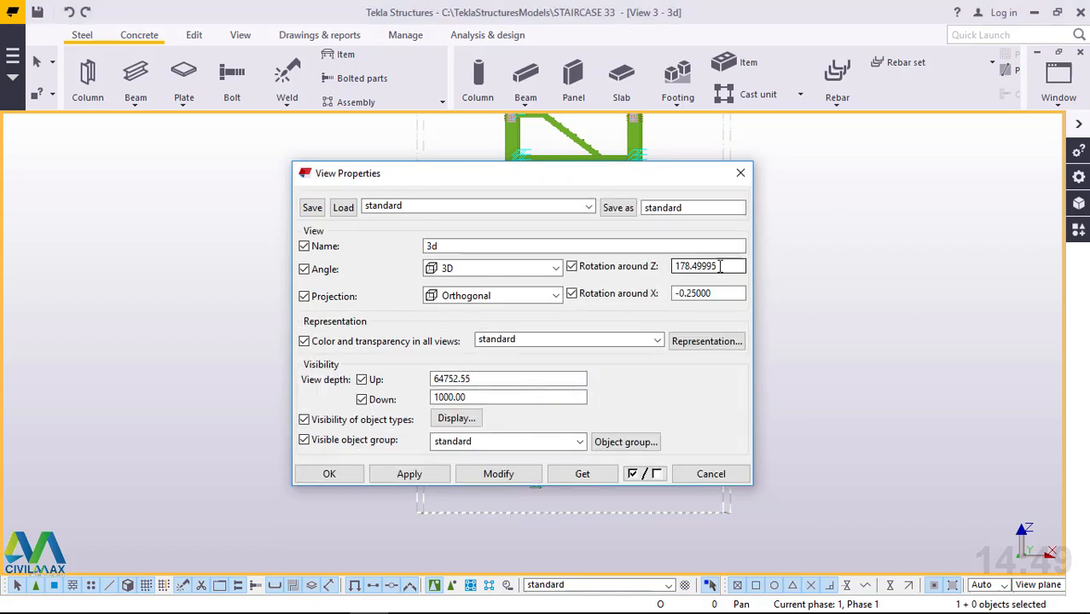
pyautogui.moveTo(719, 266); pyautogui.dragTo(664, 272)
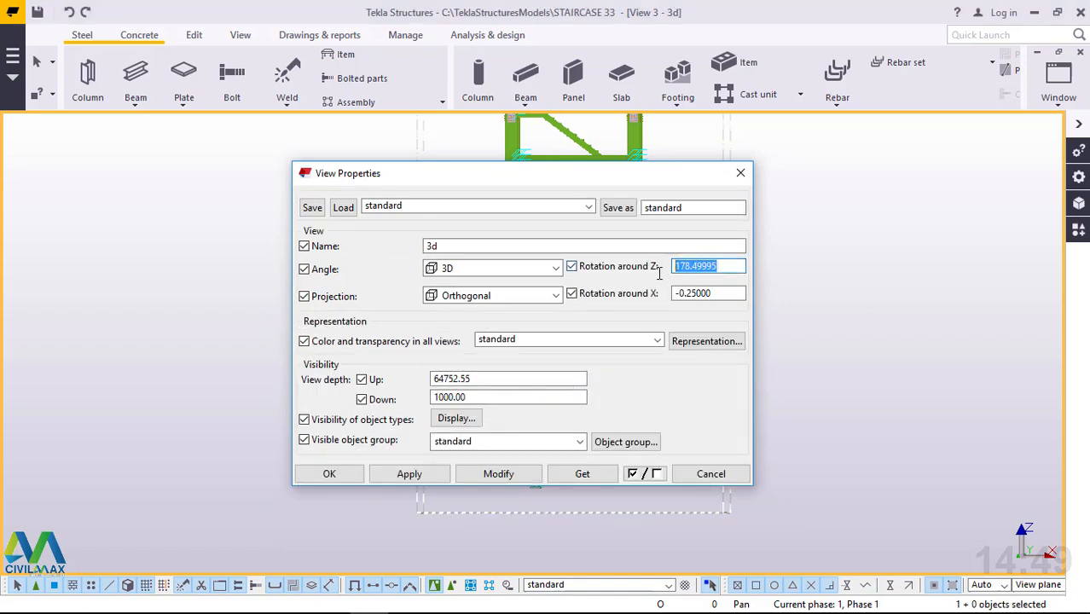
pyautogui.write('180')
pyautogui.moveTo(740, 293); pyautogui.dragTo(663, 302)
pyautogui.write('00')
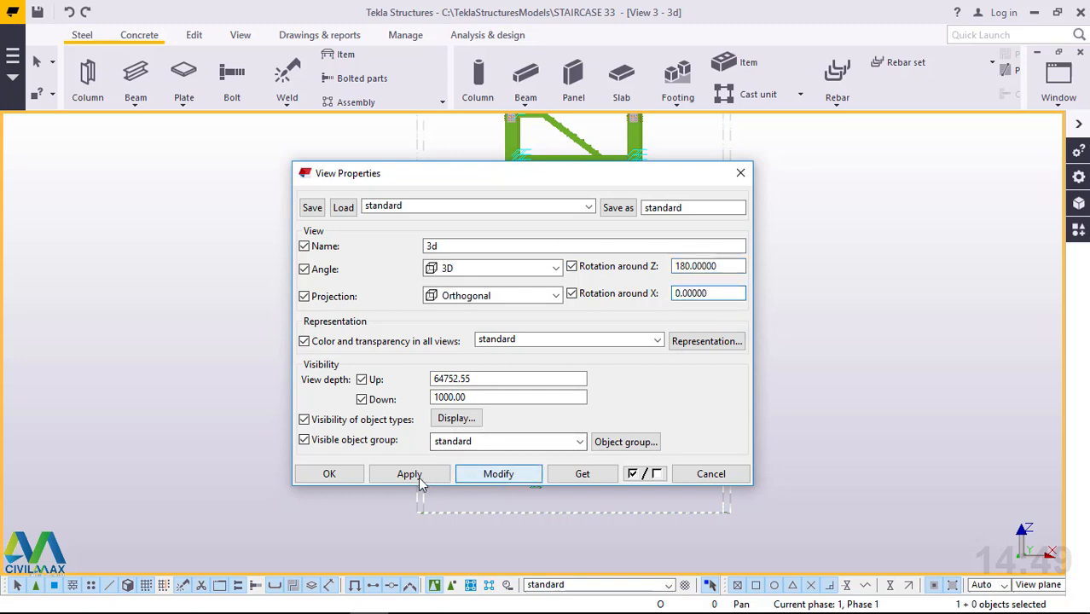
pyautogui.click(410, 475)
pyautogui.click(348, 481)
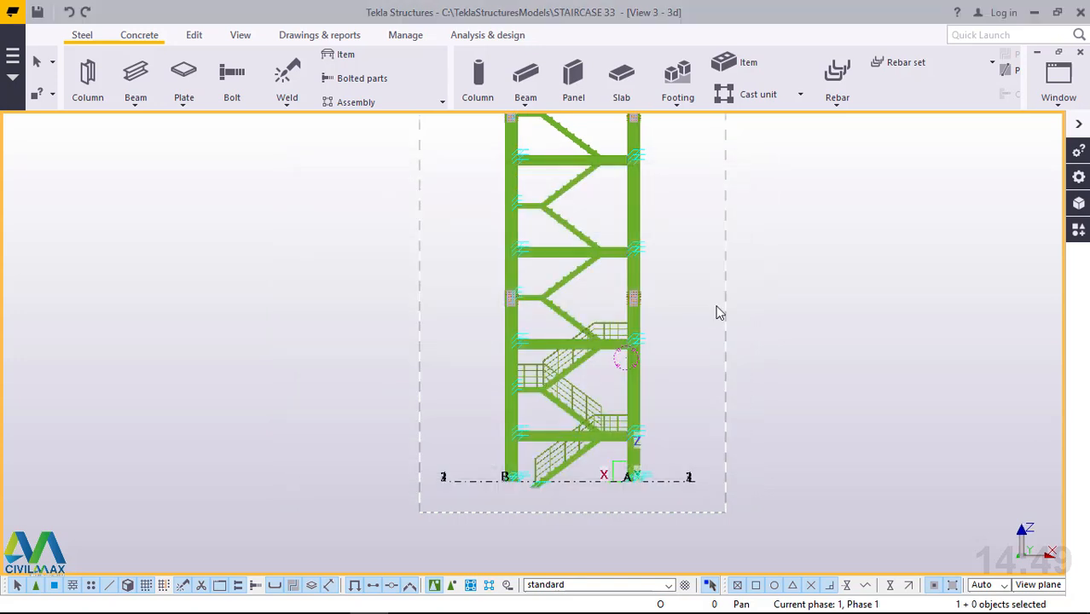
pyautogui.scroll(3, 650, 291)
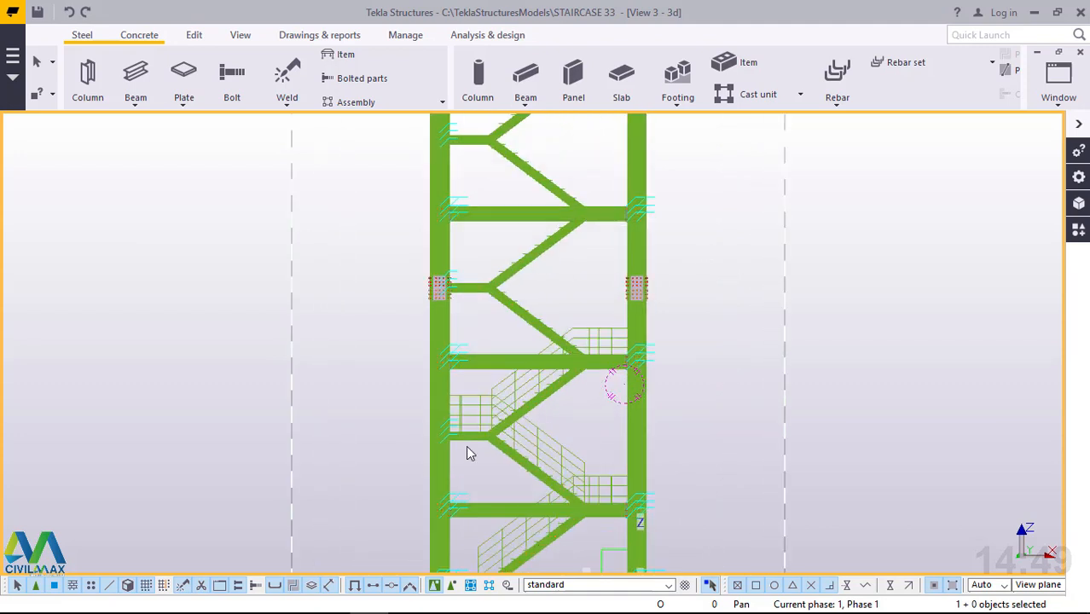
pyautogui.rightClick(800, 245)
pyautogui.click(853, 243)
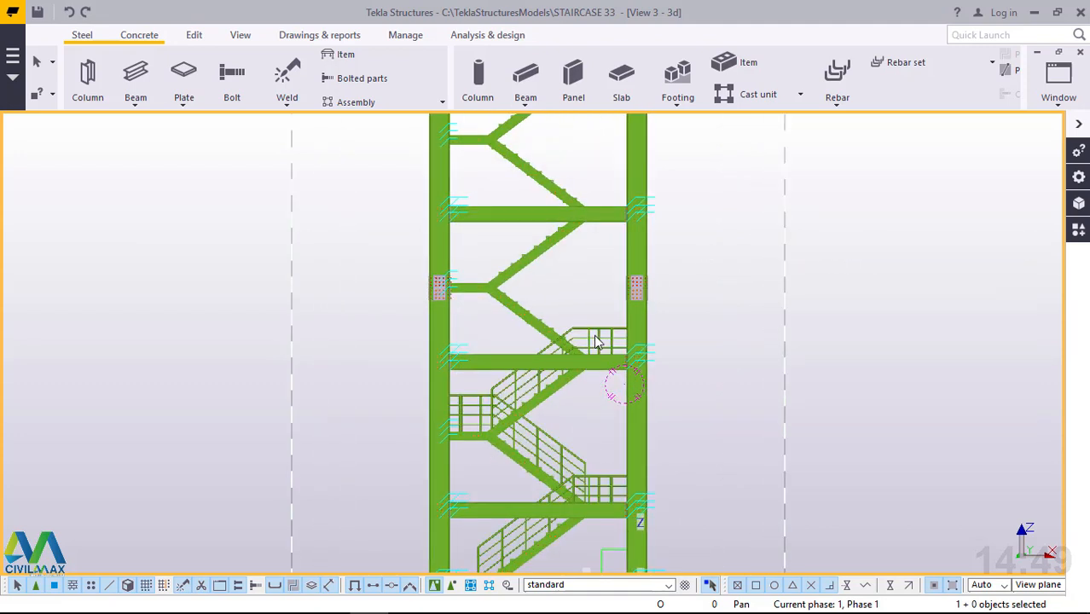
# Copy the whole railing assembly of the two flights and landings linearly up the tower, with dX 0, dY 0, dZ 3000 and 20 copies.
pyautogui.scroll(-3, 676, 295)
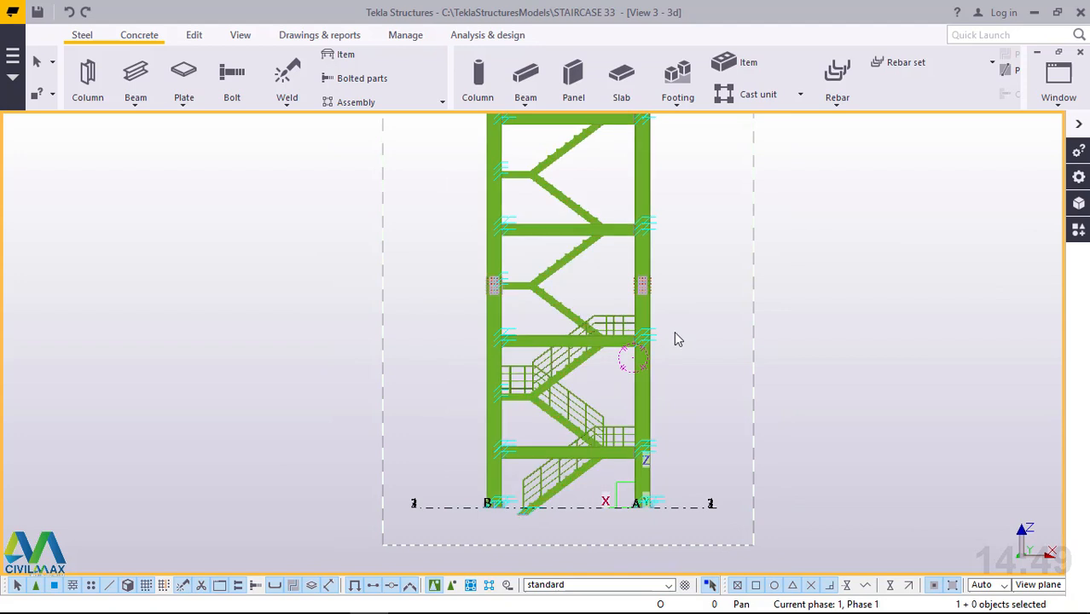
pyautogui.scroll(2, 623, 448)
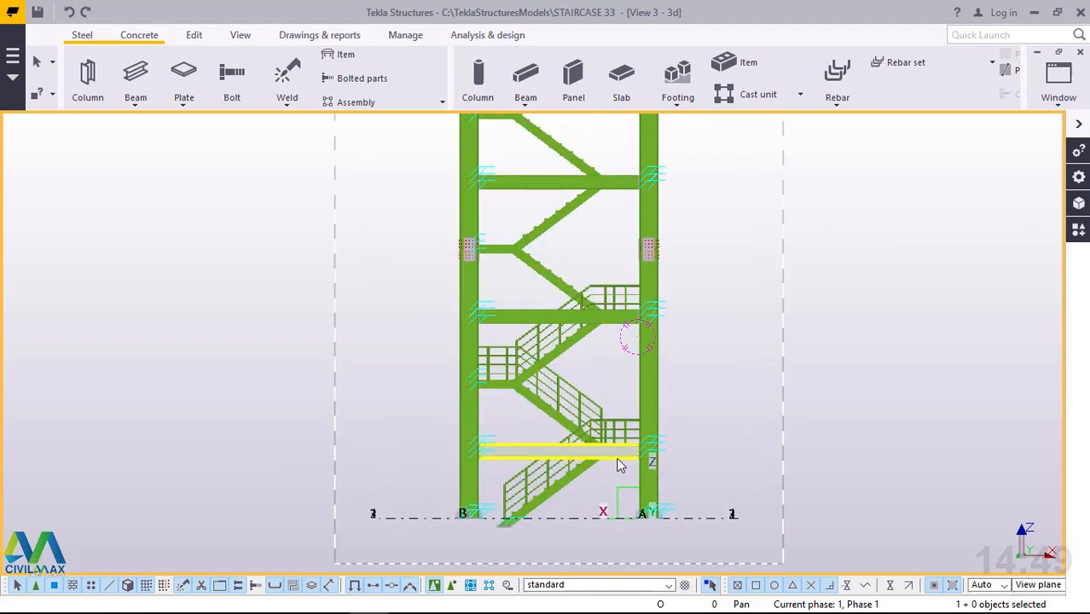
pyautogui.click(617, 291)
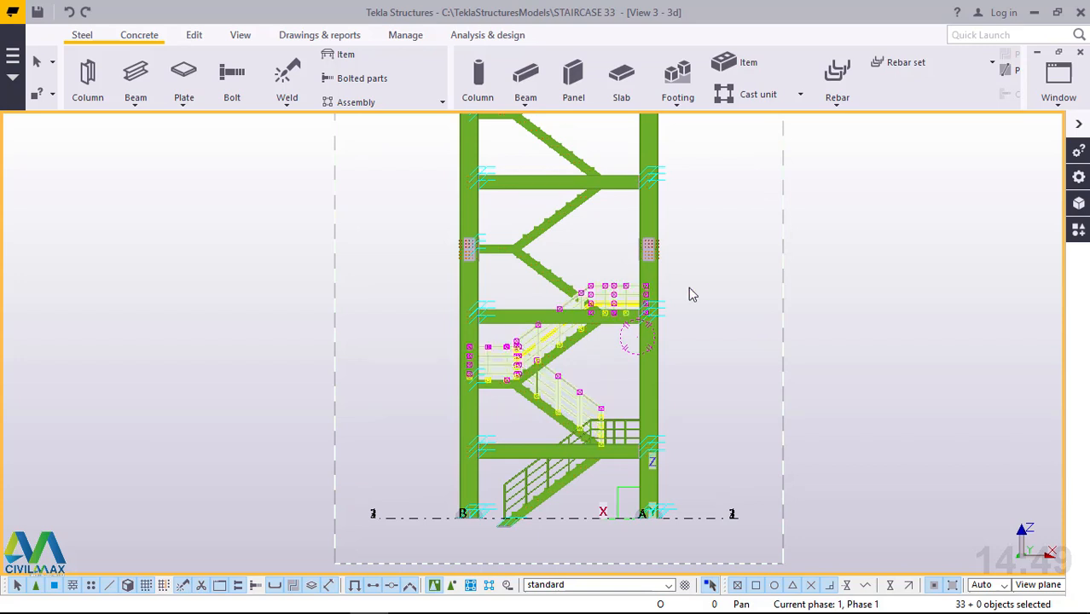
pyautogui.scroll(-1, 512, 529)
pyautogui.scroll(-3, 511, 528)
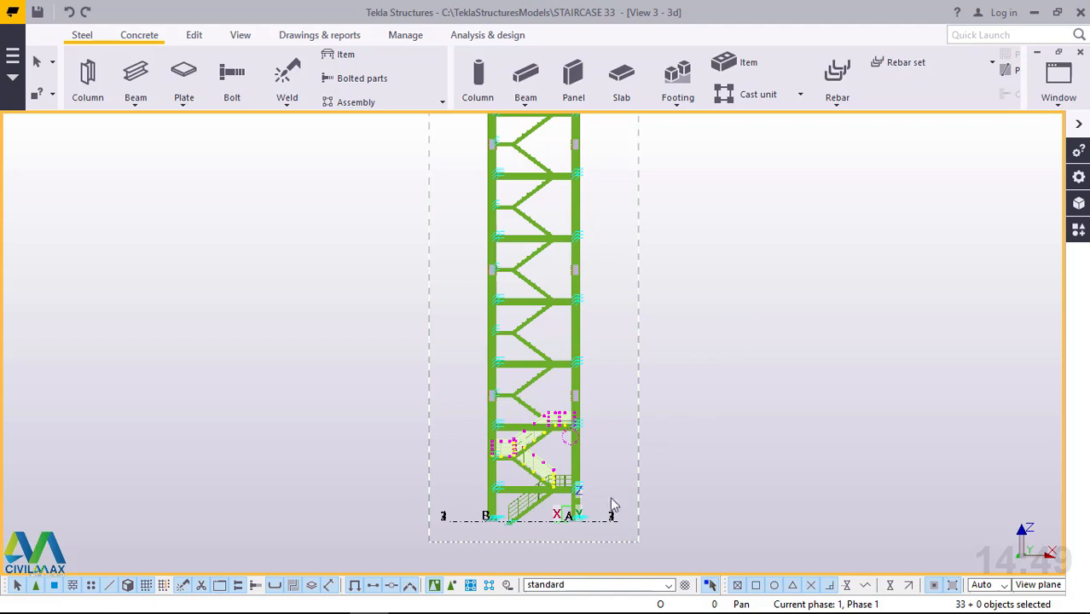
pyautogui.scroll(-3, 589, 522)
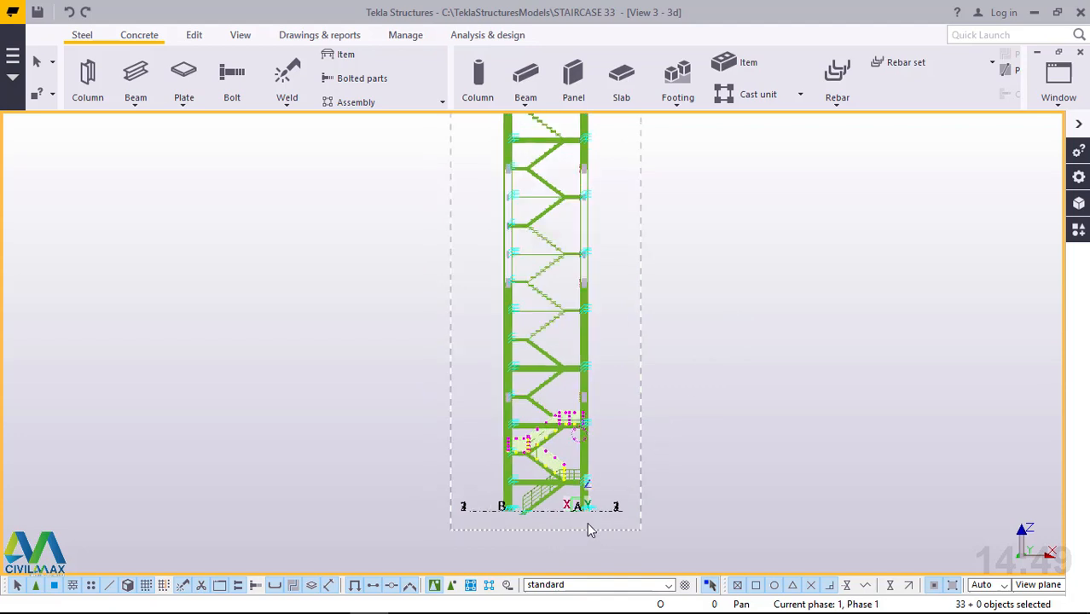
pyautogui.rightClick(686, 249)
pyautogui.moveTo(778, 245)
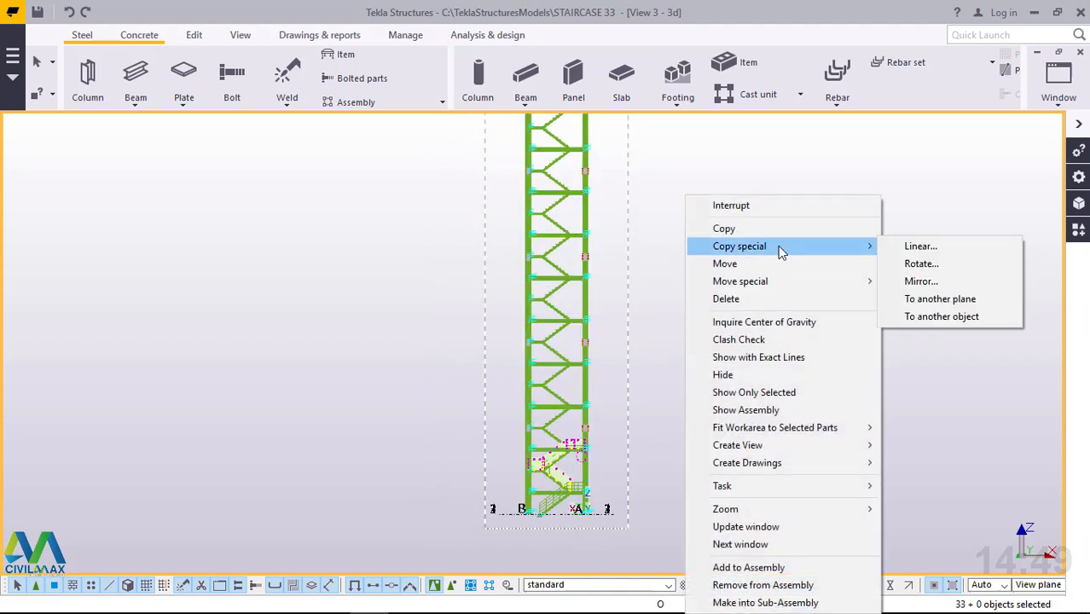
pyautogui.click(918, 246)
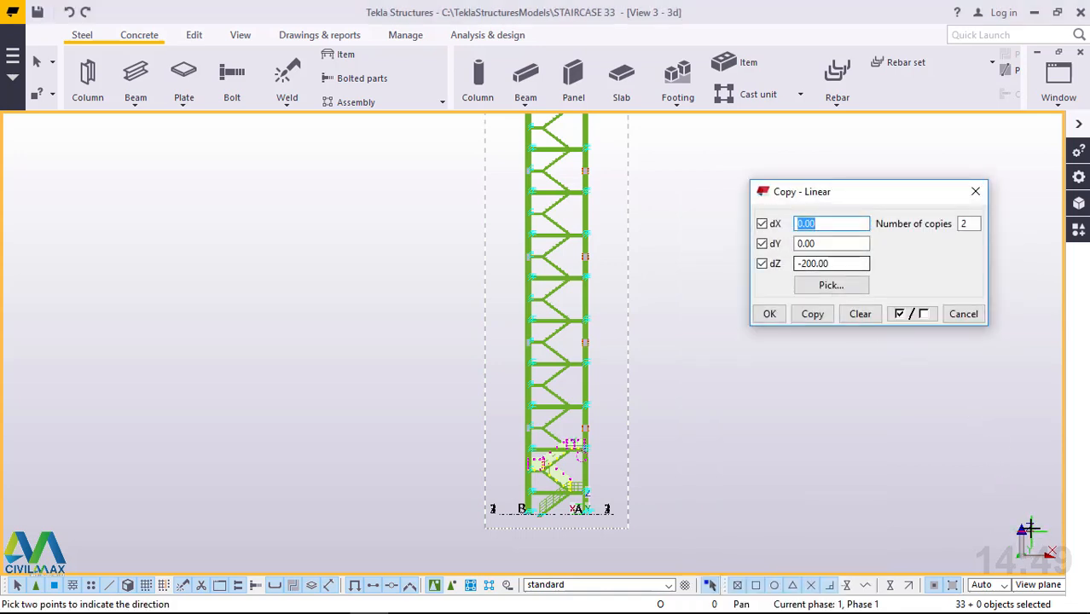
pyautogui.click(993, 440)
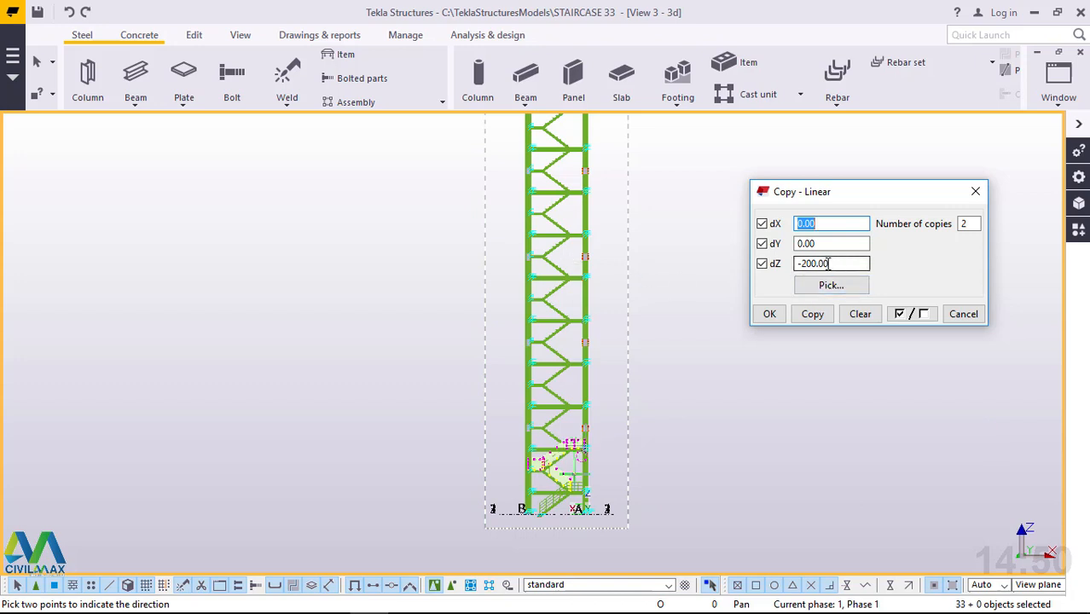
pyautogui.moveTo(827, 264); pyautogui.dragTo(795, 266)
pyautogui.write('3000')
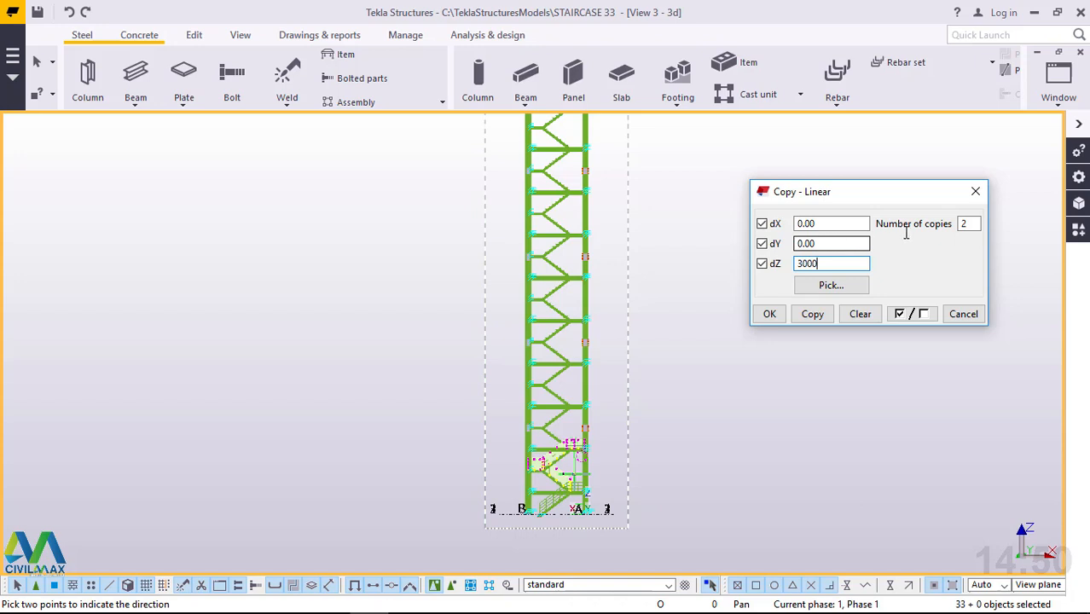
pyautogui.doubleClick(979, 223)
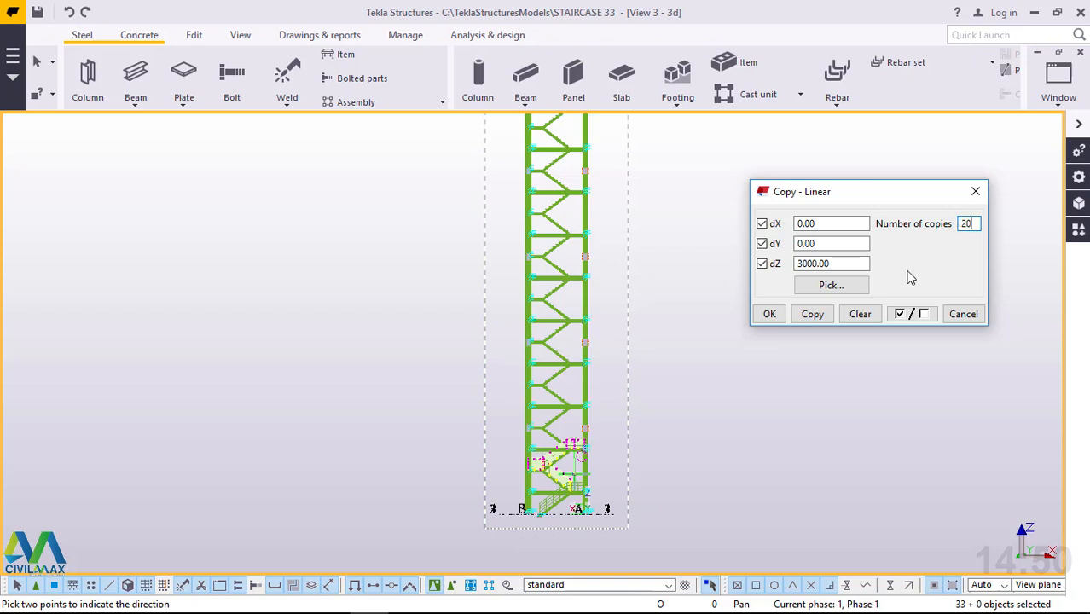
pyautogui.click(811, 315)
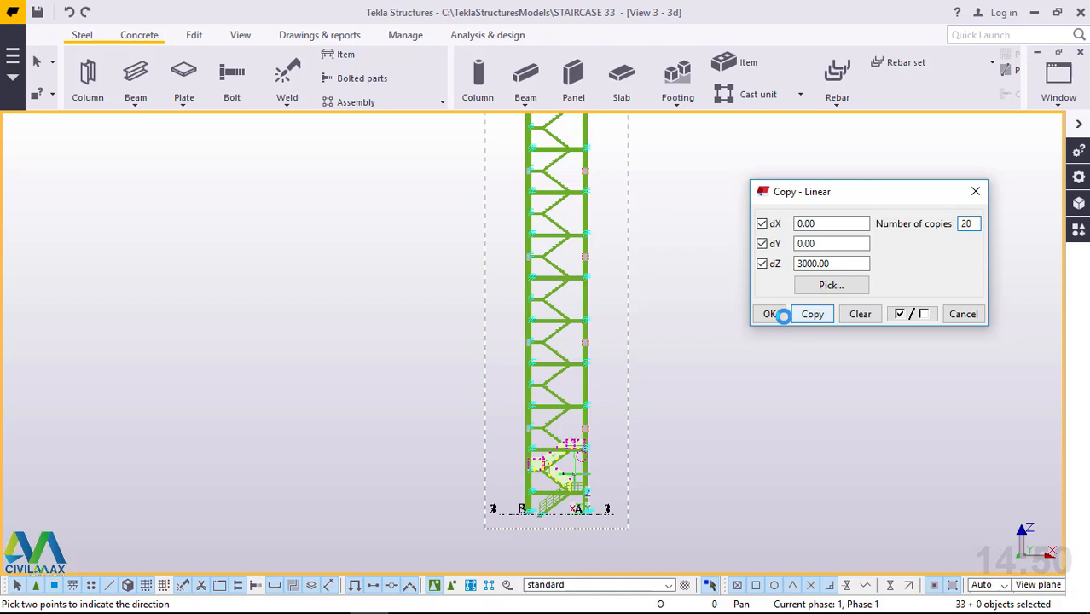
# Copy the selected handrails linearly with dZ 3000 and 20 copies, expanding the work area to include the new objects.
pyautogui.click(783, 316)
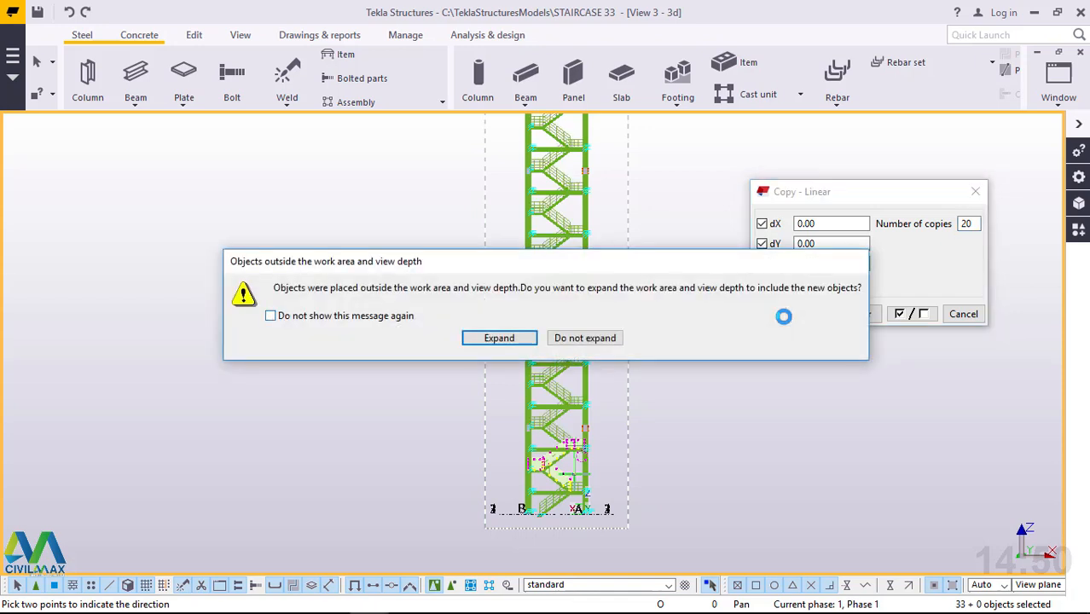
pyautogui.click(495, 340)
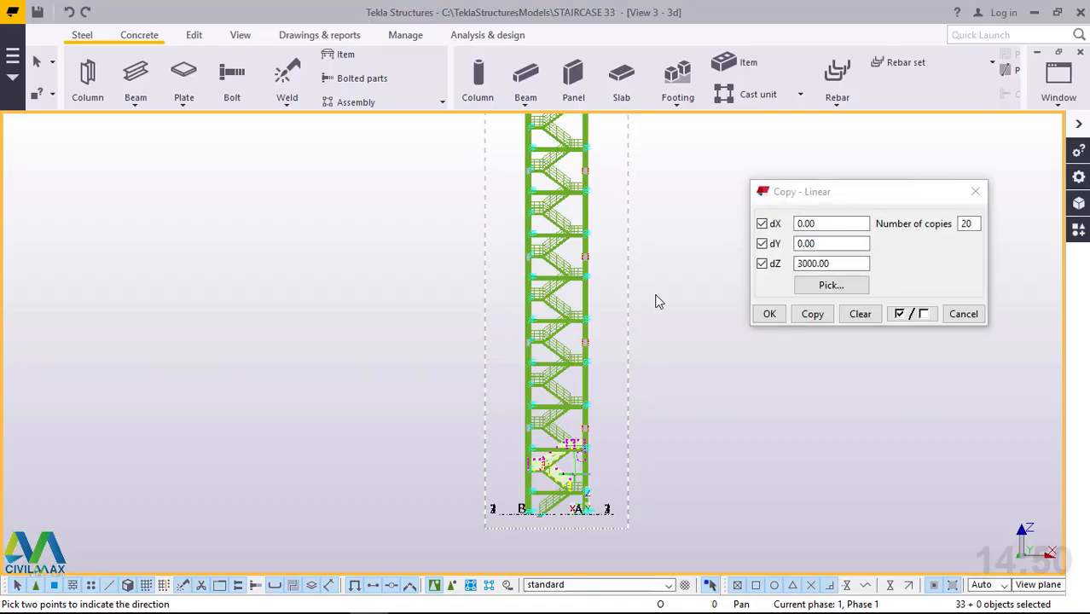
pyautogui.click(769, 315)
pyautogui.rightClick(695, 223)
pyautogui.click(717, 233)
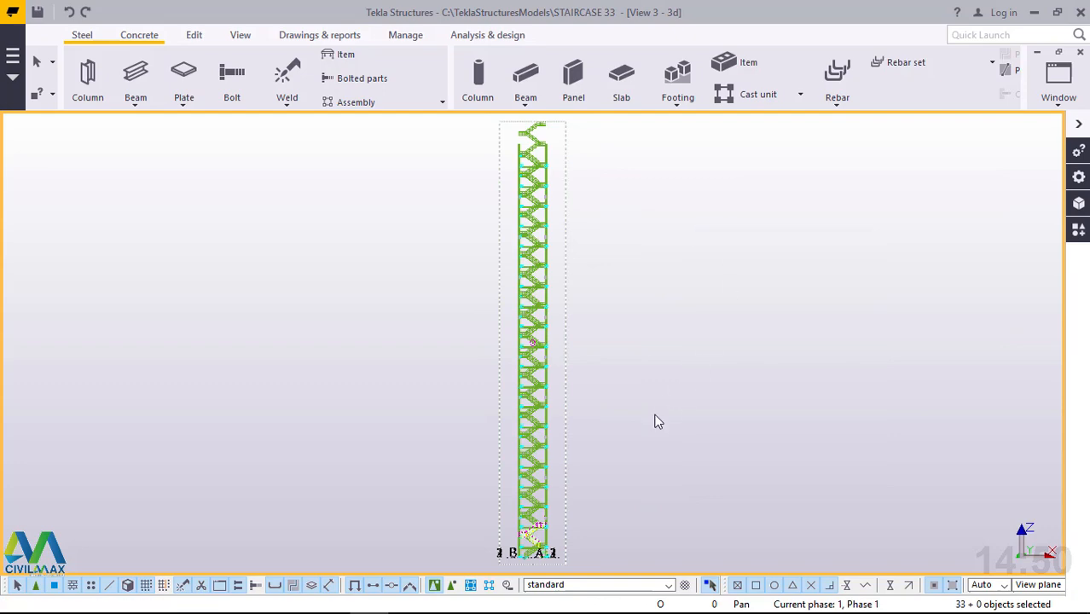
# Delete the surplus handrails standing above the column tops, keeping those of the level below.
pyautogui.scroll(-2, 657, 420)
pyautogui.scroll(4, 570, 193)
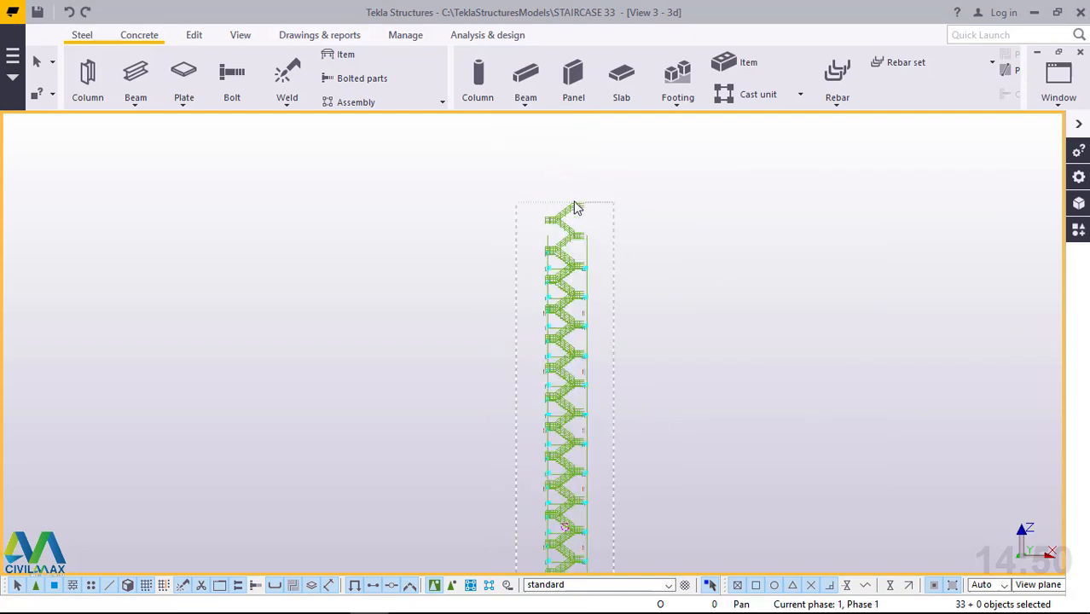
pyautogui.scroll(3, 597, 209)
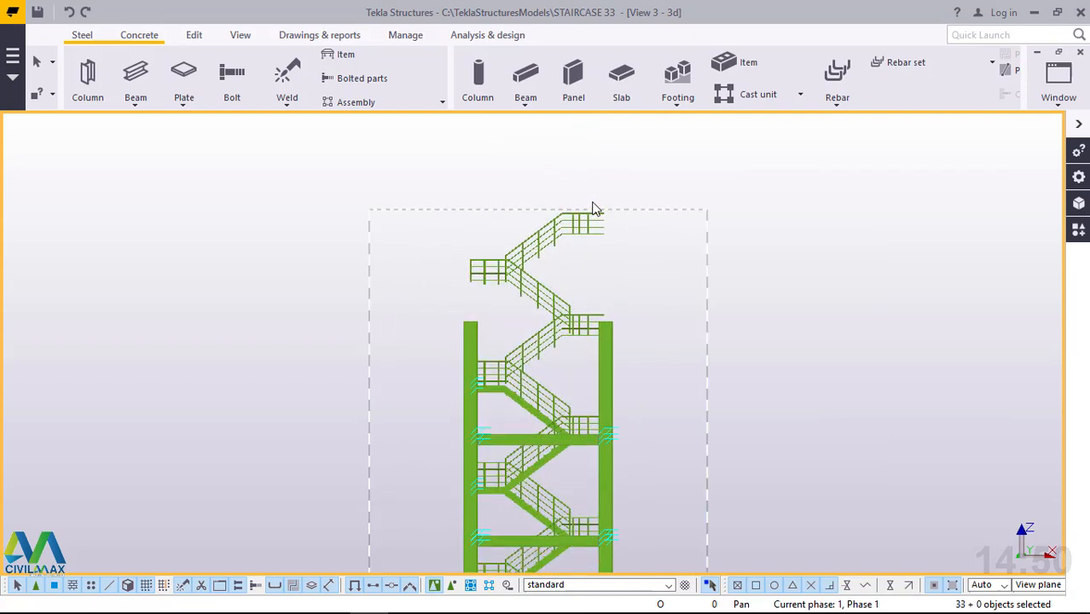
pyautogui.moveTo(803, 168); pyautogui.dragTo(340, 332)
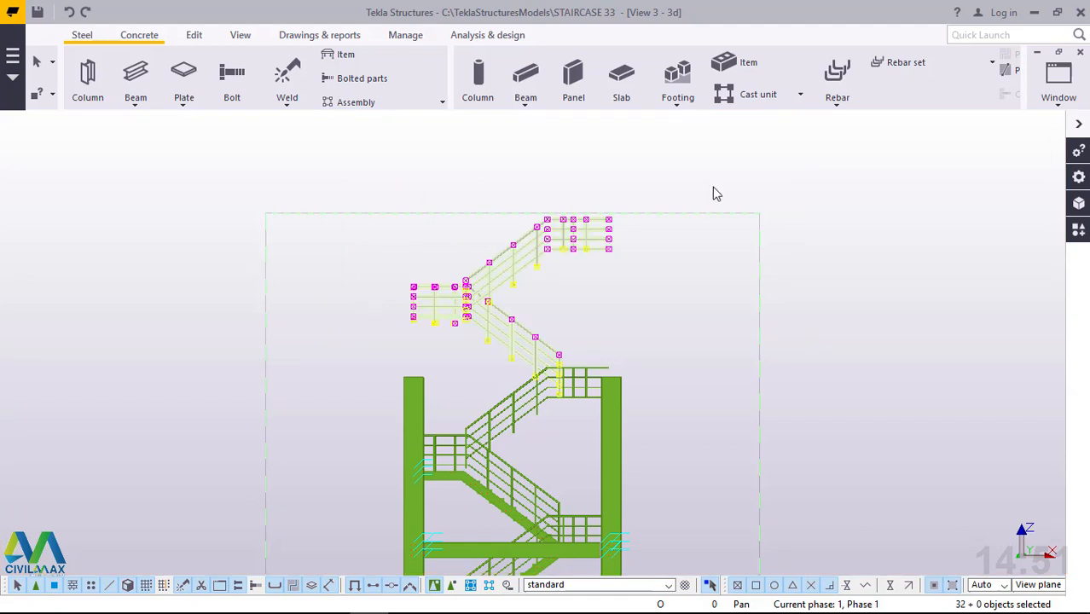
pyautogui.press('Delete')
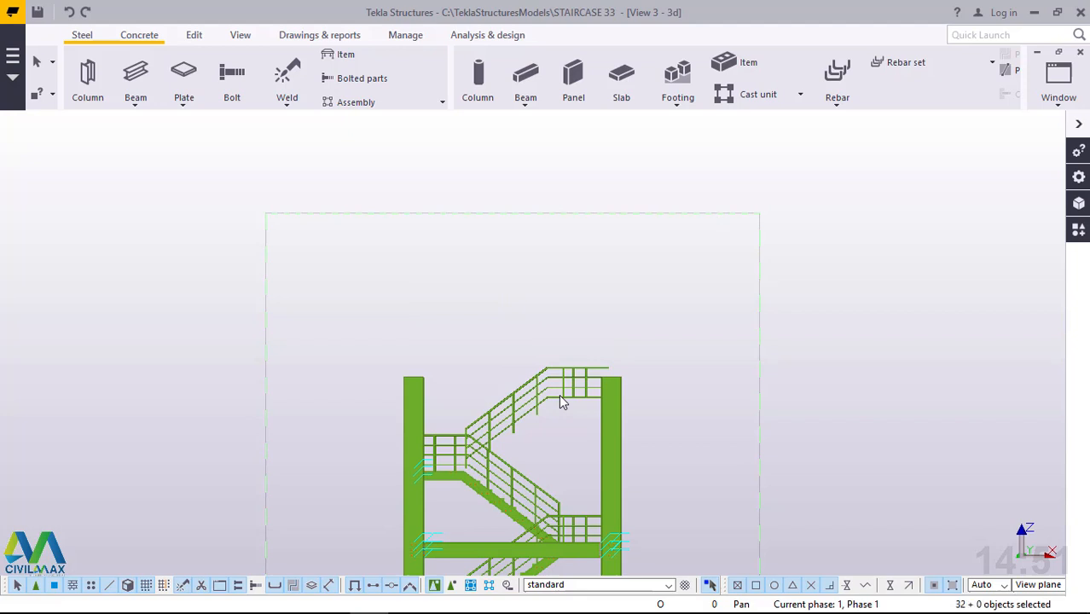
pyautogui.hotkey('ctrl', 'z')
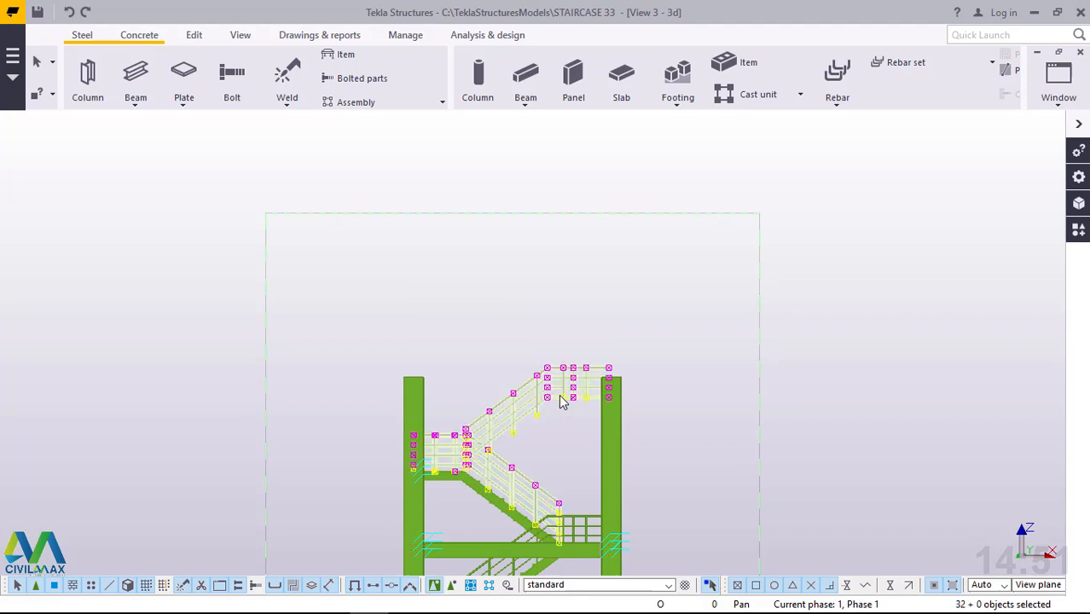
# Delete the handrail of the missing upper flight between the column tops, including its leftover posts.
pyautogui.click(628, 282)
pyautogui.scroll(4, 489, 483)
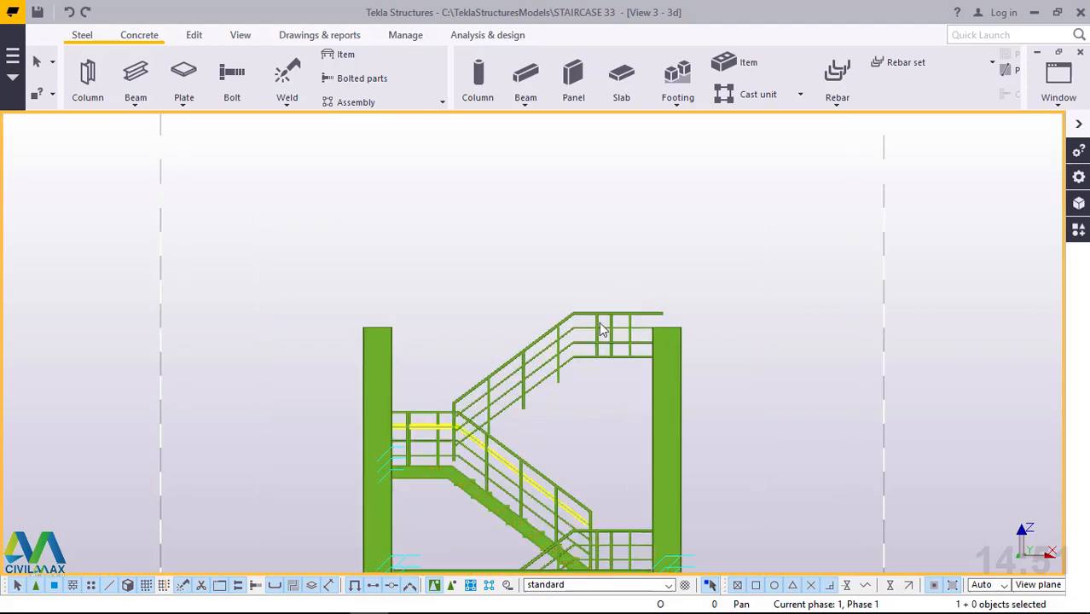
pyautogui.moveTo(615, 262); pyautogui.dragTo(539, 390)
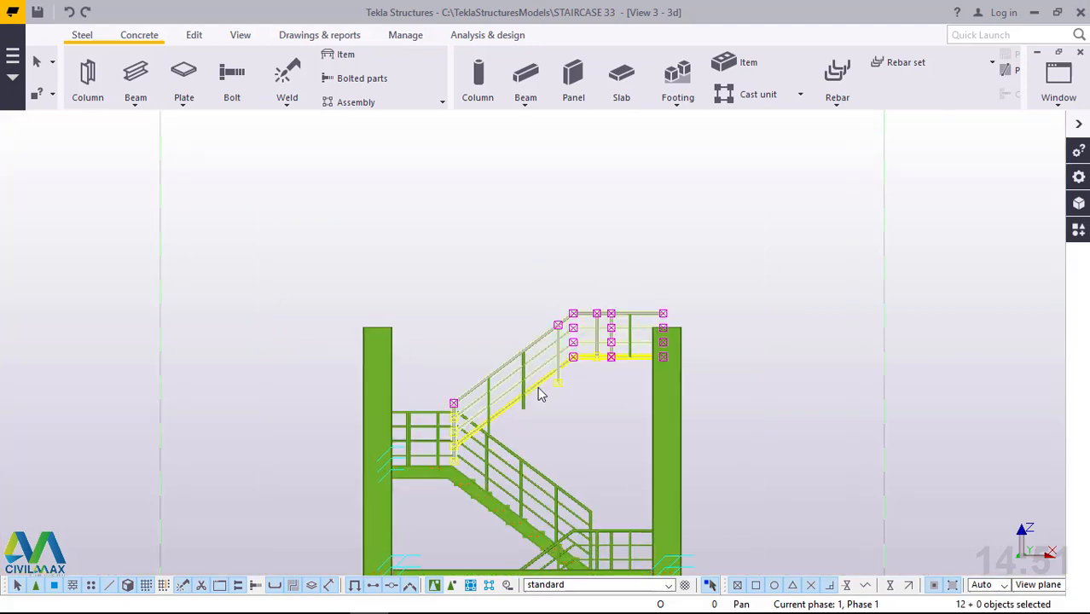
pyautogui.press('Delete')
pyautogui.scroll(1, 627, 329)
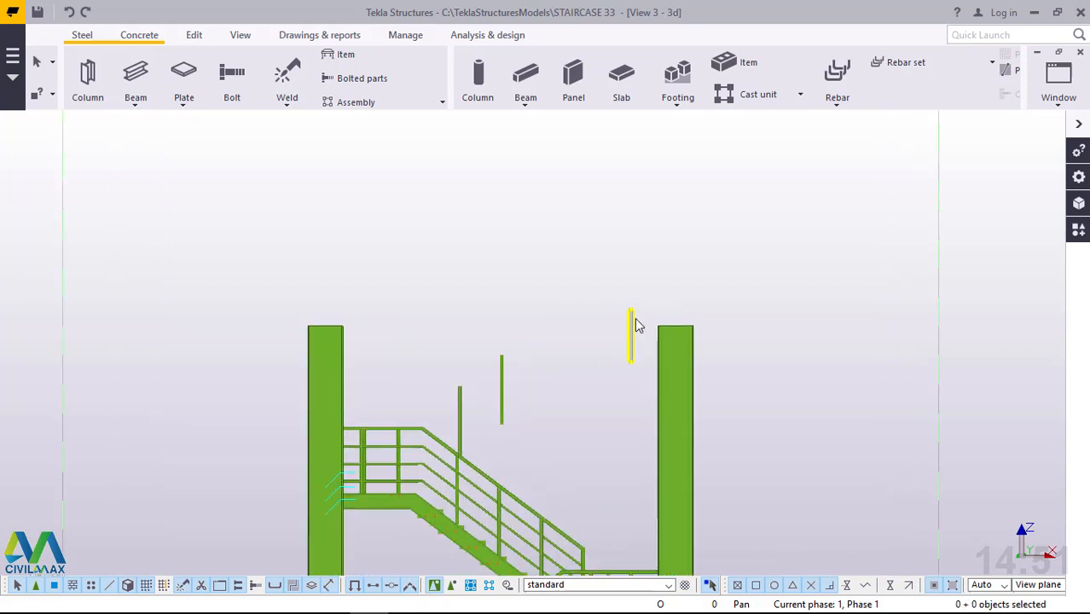
pyautogui.moveTo(647, 299); pyautogui.dragTo(553, 334)
pyautogui.moveTo(503, 359); pyautogui.dragTo(453, 396)
pyautogui.press('Delete')
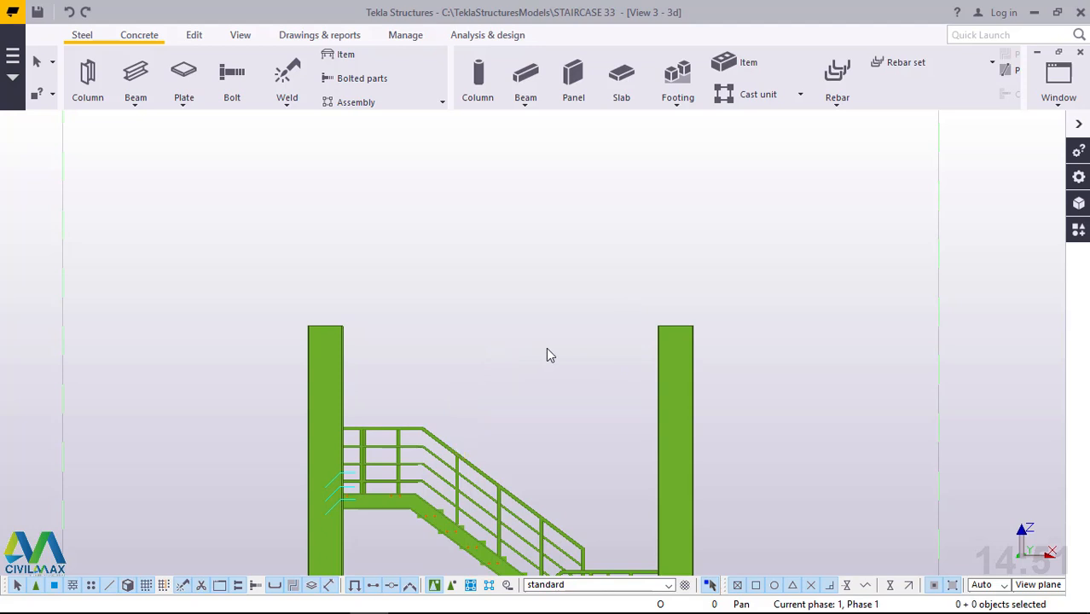
# Try deleting the top rail around the uppermost landing and flight, and undo the deletion.
pyautogui.scroll(-2, 499, 341)
pyautogui.scroll(-3, 501, 341)
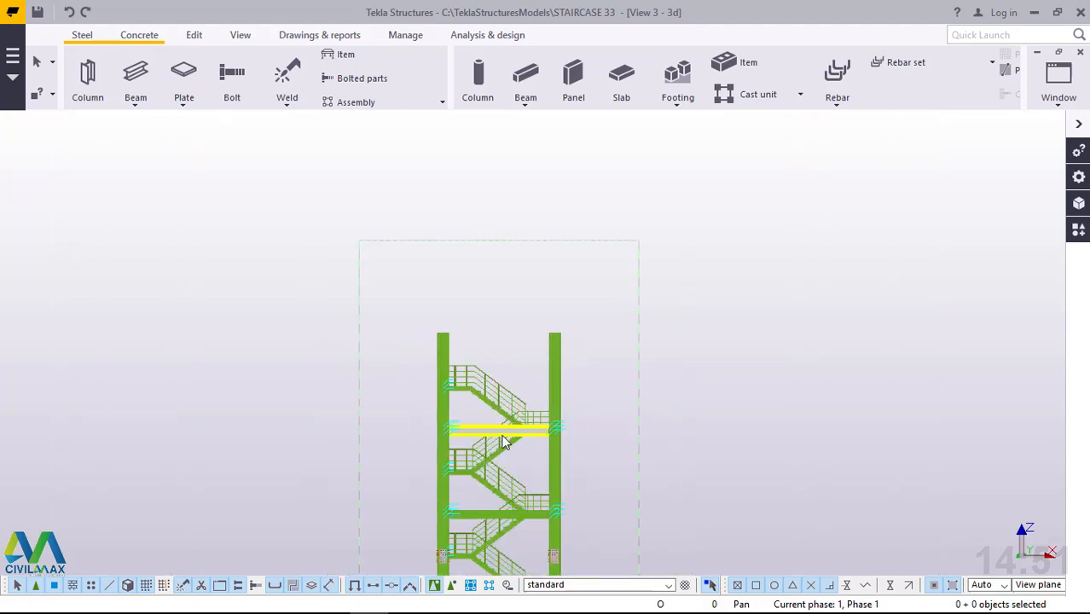
pyautogui.moveTo(503, 442)
pyautogui.keyDown('ctrl'); pyautogui.mouseDown(button='middle')
pyautogui.moveTo(428, 480)
pyautogui.moveTo(394, 551)
pyautogui.mouseUp(button='middle'); pyautogui.keyUp('ctrl')
pyautogui.scroll(5, 515, 373)
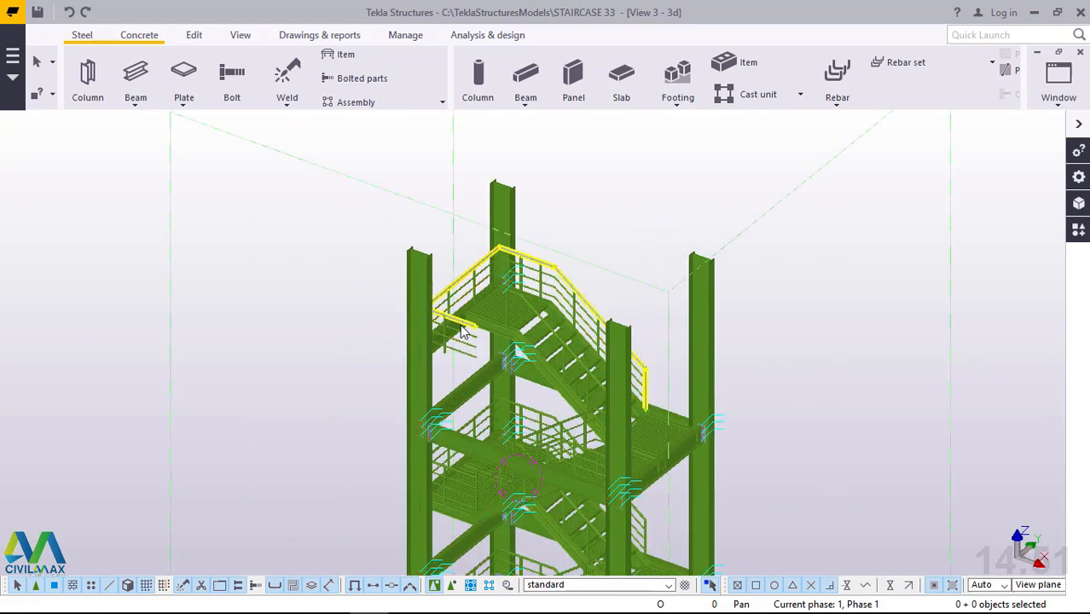
pyautogui.scroll(3, 461, 324)
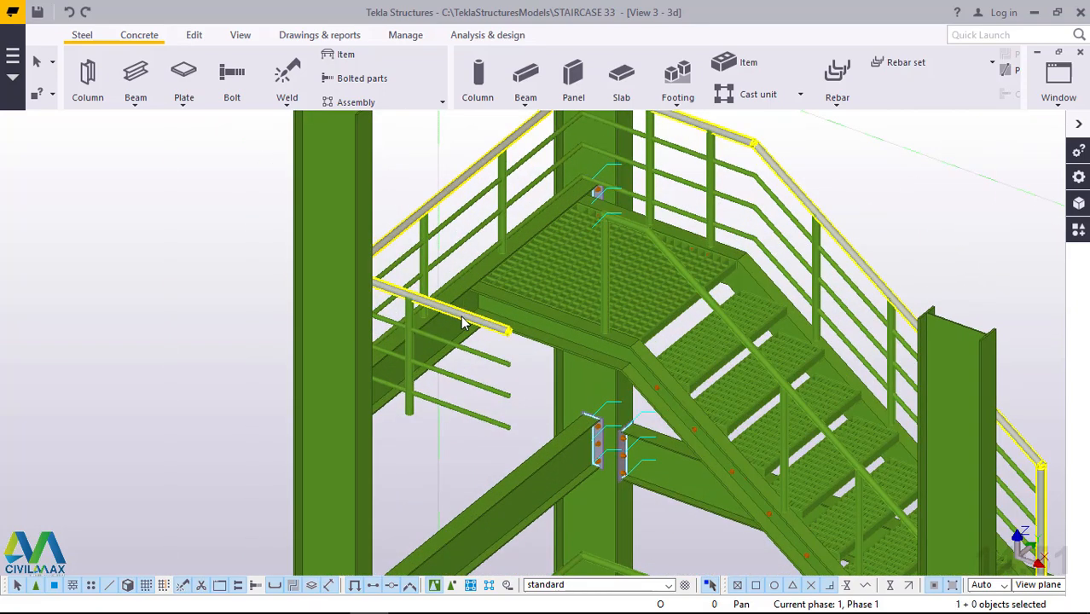
pyautogui.press('Delete')
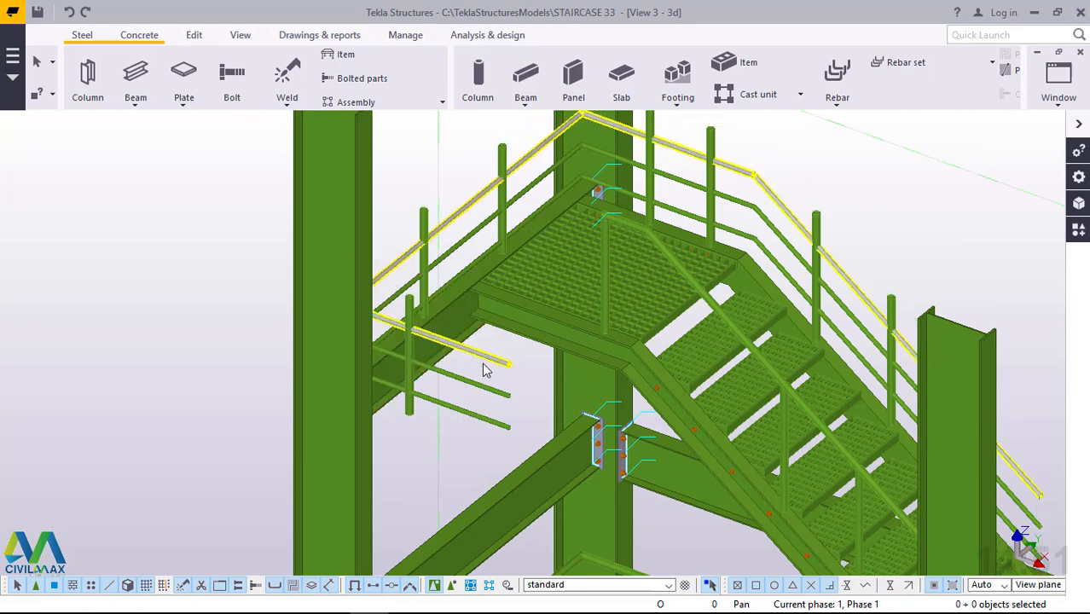
pyautogui.click(486, 393)
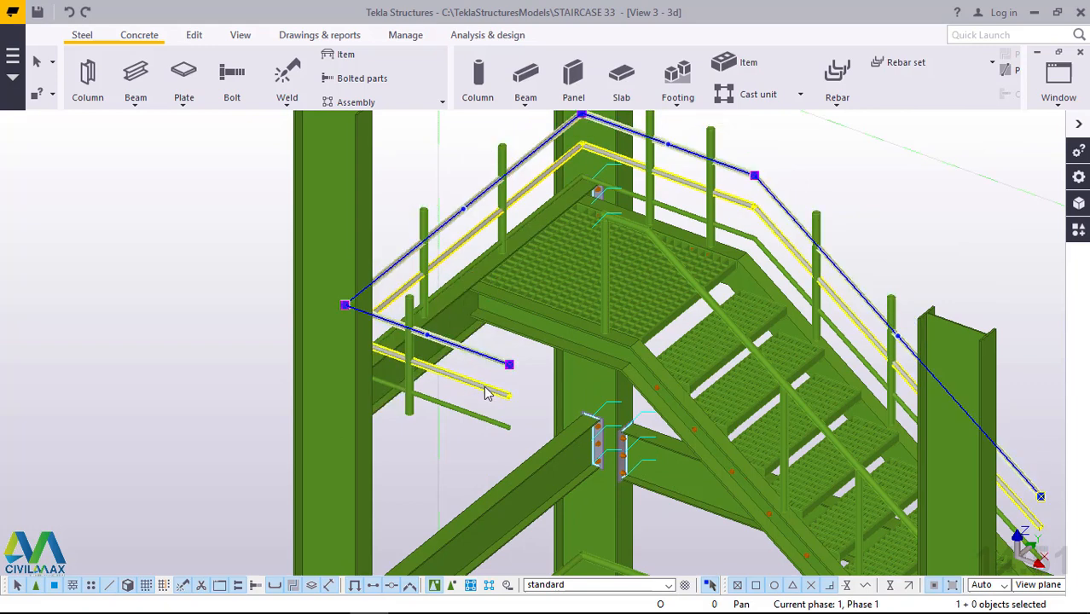
pyautogui.scroll(-2, 463, 411)
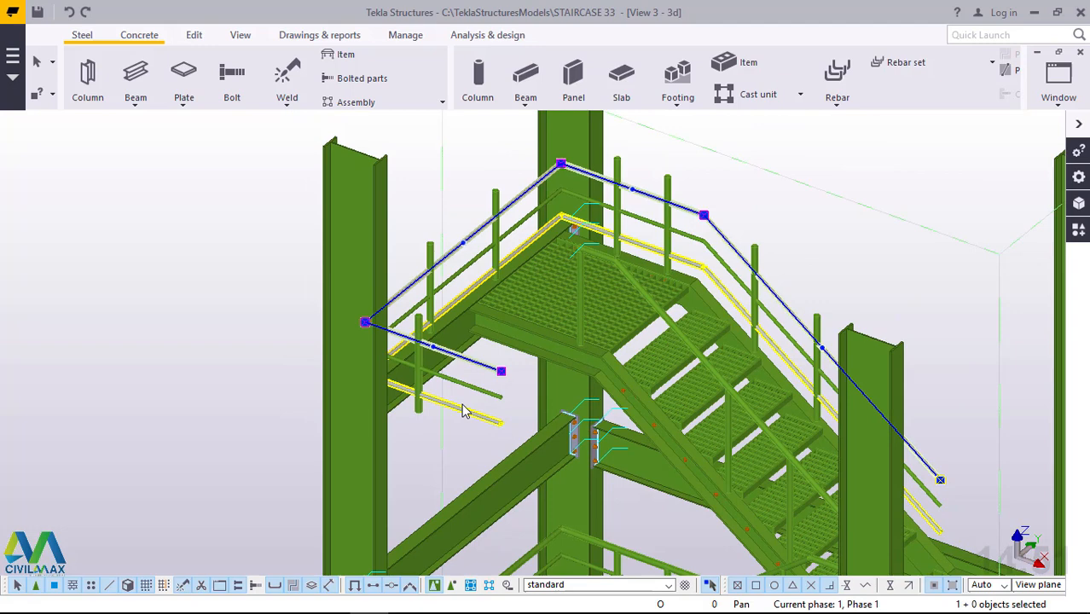
pyautogui.scroll(-2, 514, 267)
pyautogui.scroll(-3, 514, 267)
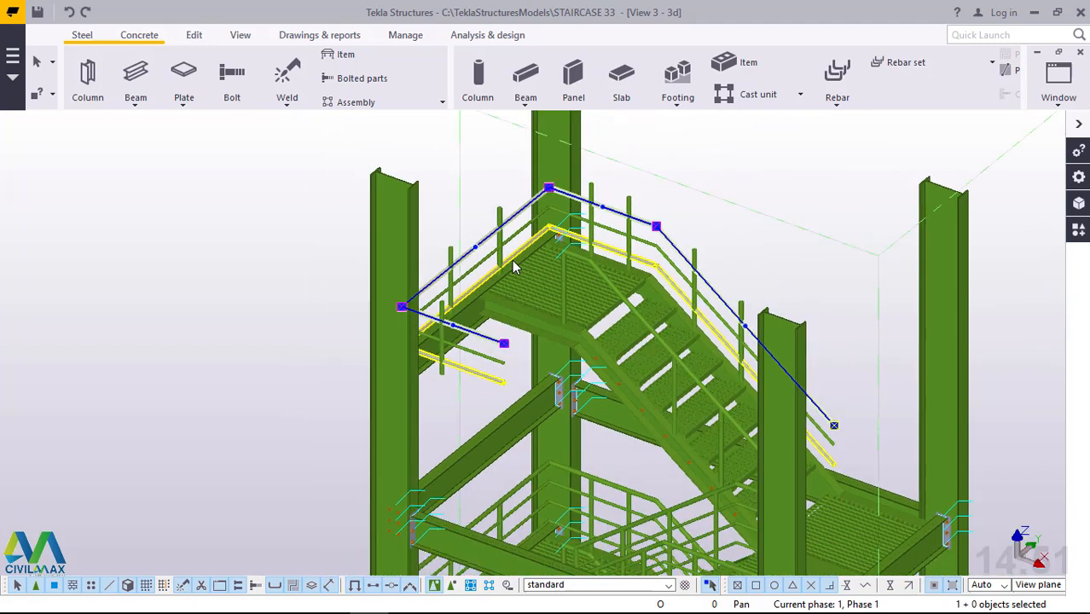
pyautogui.scroll(5, 662, 226)
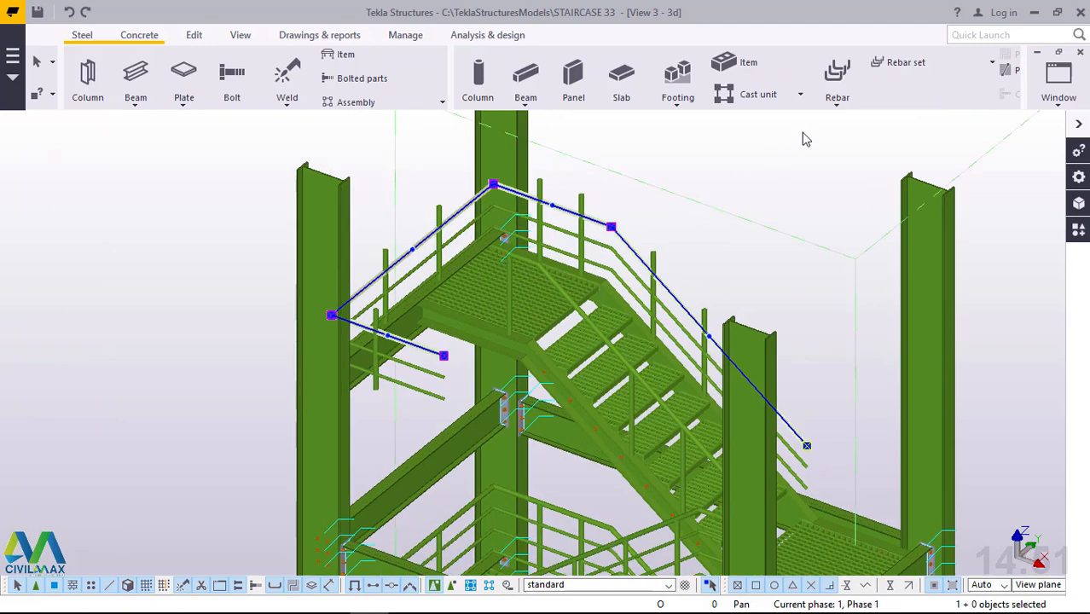
pyautogui.click(794, 149)
pyautogui.scroll(-1, 694, 195)
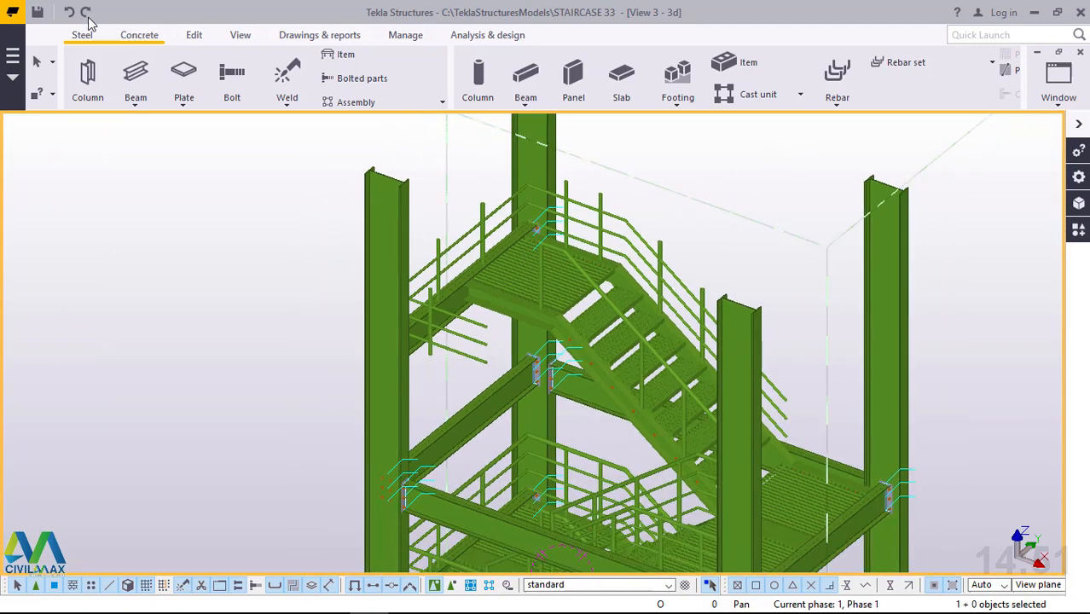
pyautogui.click(71, 12)
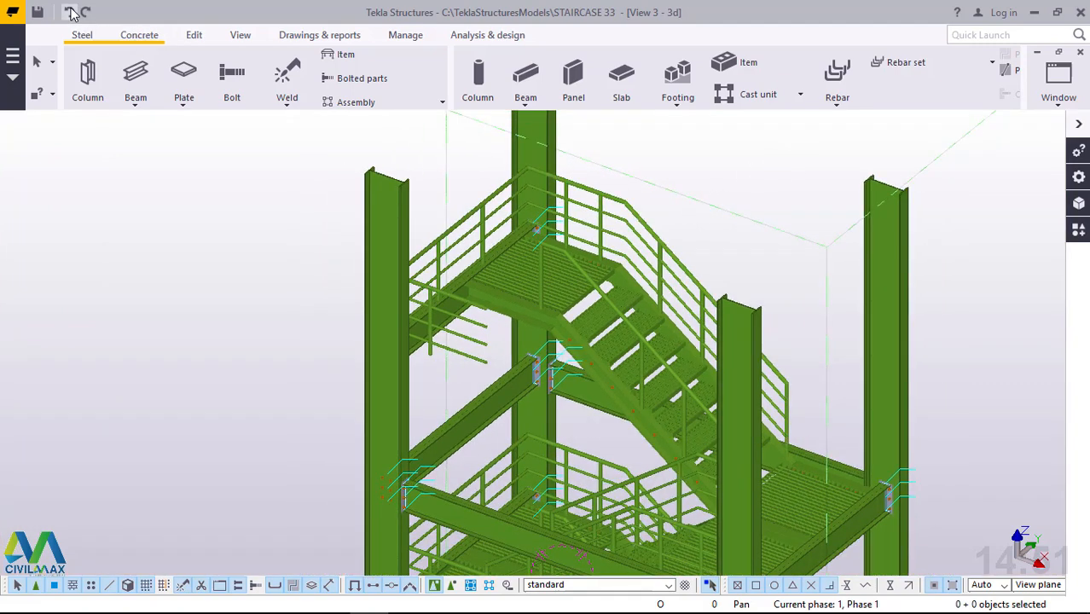
# Examine the handrails around the uppermost landing and flight, including the rail ends overhanging beyond the landing.
pyautogui.scroll(3, 515, 320)
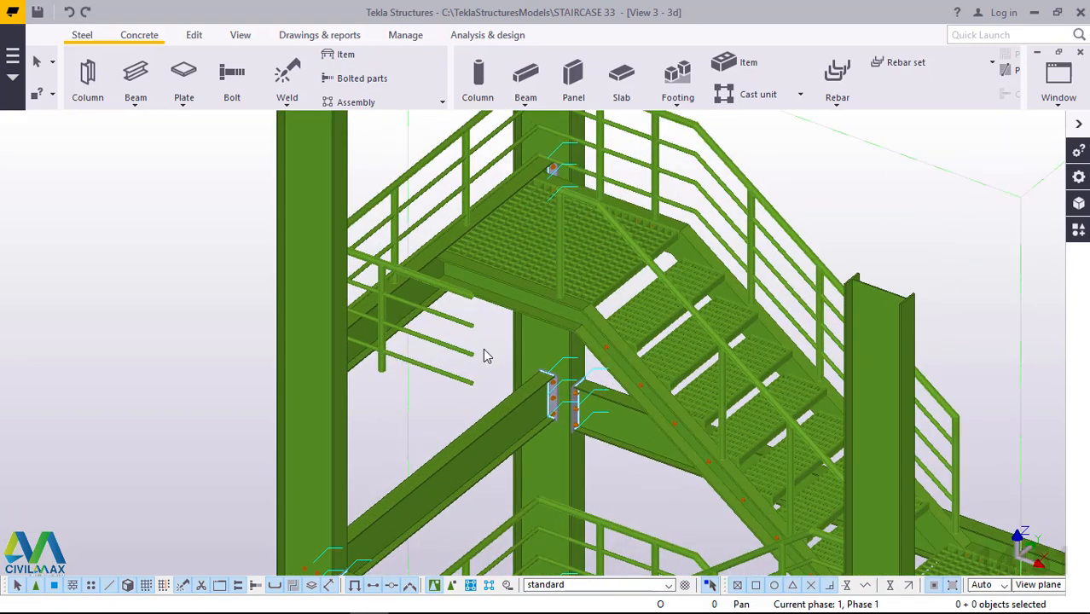
pyautogui.scroll(2, 483, 354)
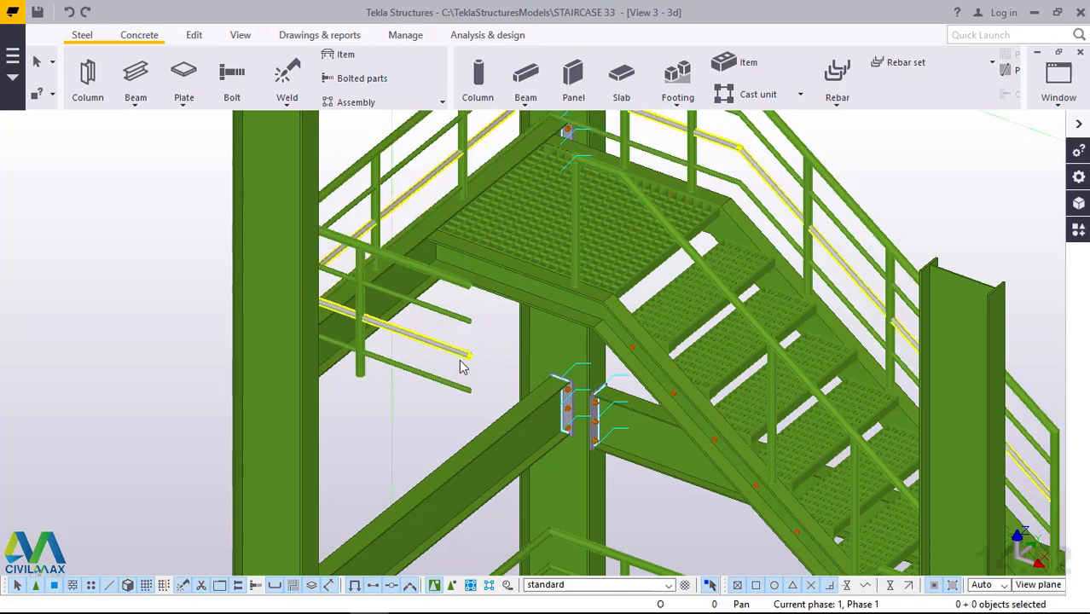
pyautogui.scroll(-2, 461, 365)
pyautogui.scroll(-1, 467, 359)
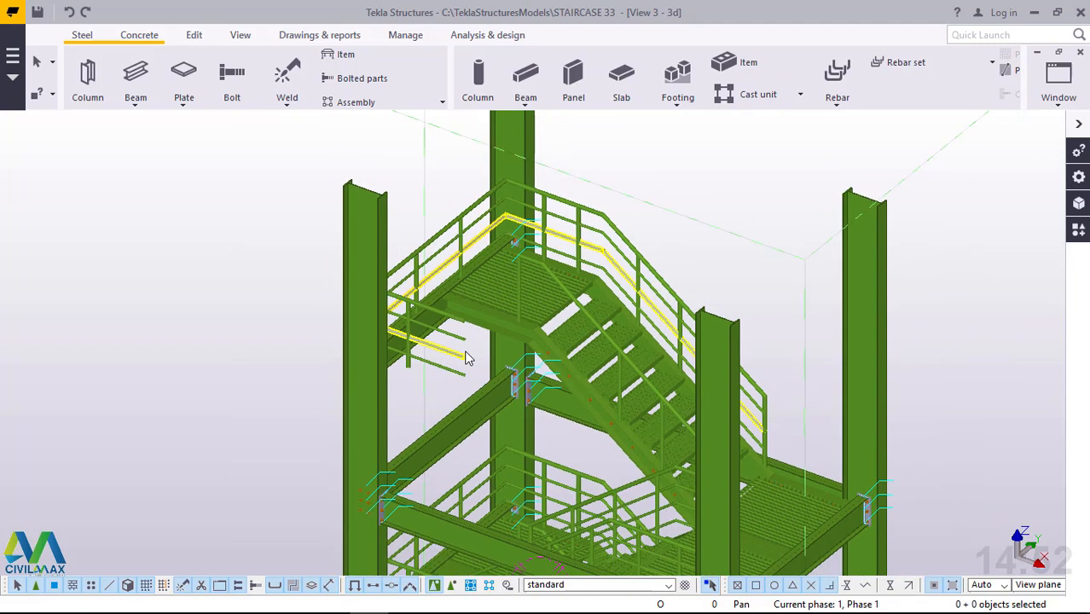
pyautogui.keyDown('ctrl'); pyautogui.moveTo(466, 357); pyautogui.dragTo(382, 331, button='middle'); pyautogui.keyUp('ctrl')
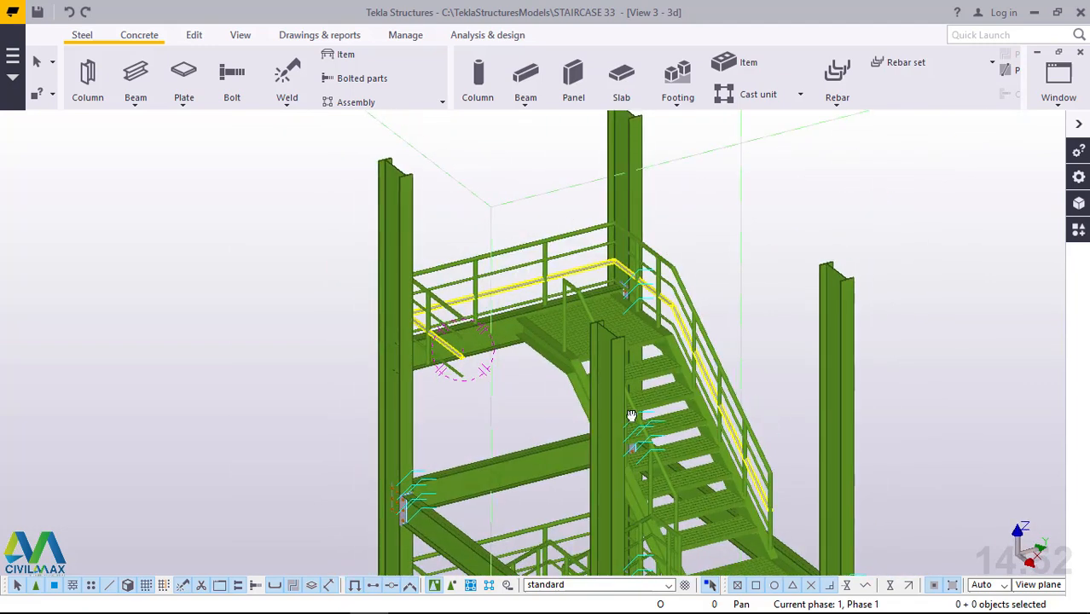
pyautogui.scroll(1, 708, 492)
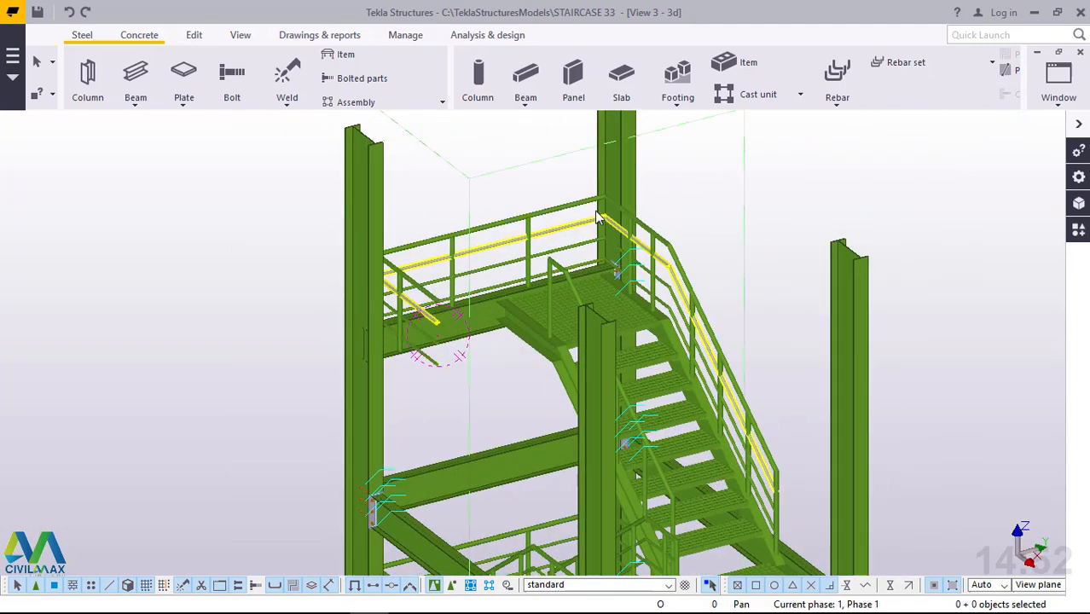
pyautogui.scroll(2, 595, 225)
pyautogui.scroll(-3, 571, 368)
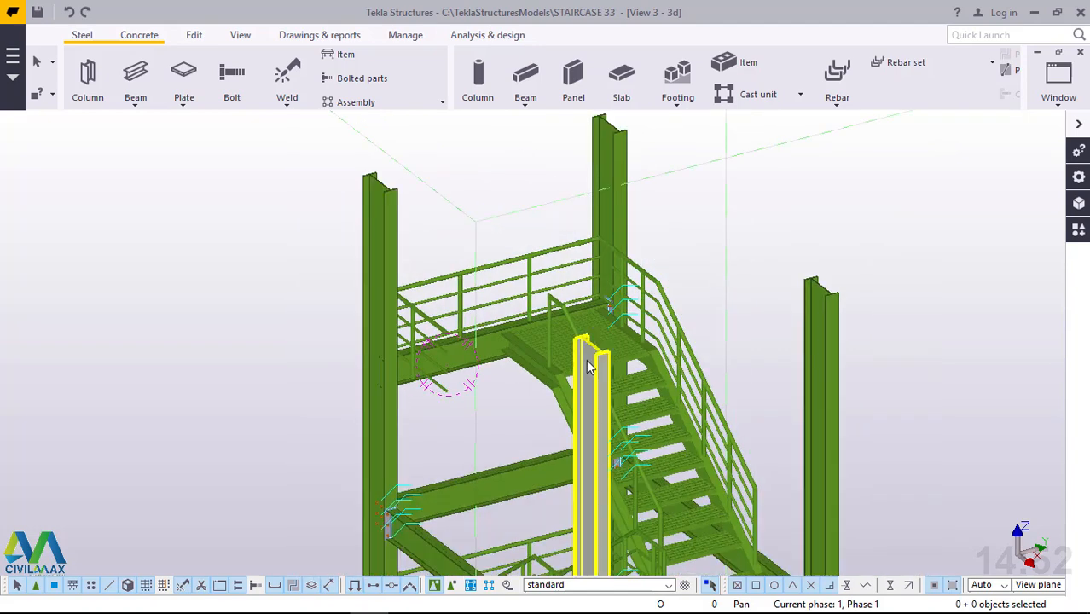
pyautogui.scroll(-1, 669, 489)
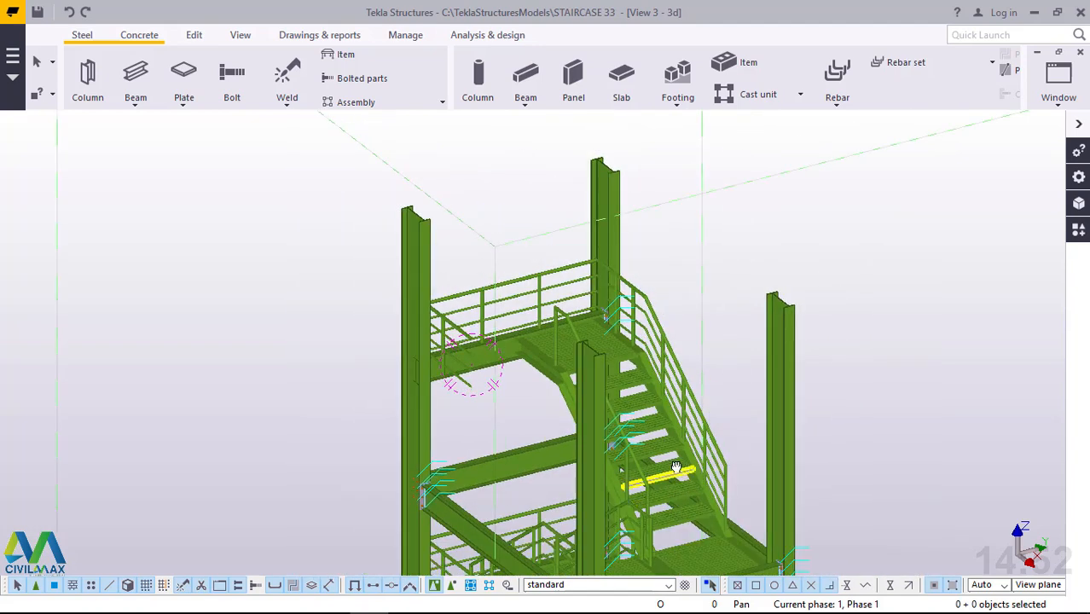
pyautogui.keyDown('ctrl'); pyautogui.moveTo(676, 468); pyautogui.dragTo(673, 459, button='middle'); pyautogui.keyUp('ctrl')
pyautogui.scroll(4, 672, 510)
pyautogui.scroll(-1, 667, 510)
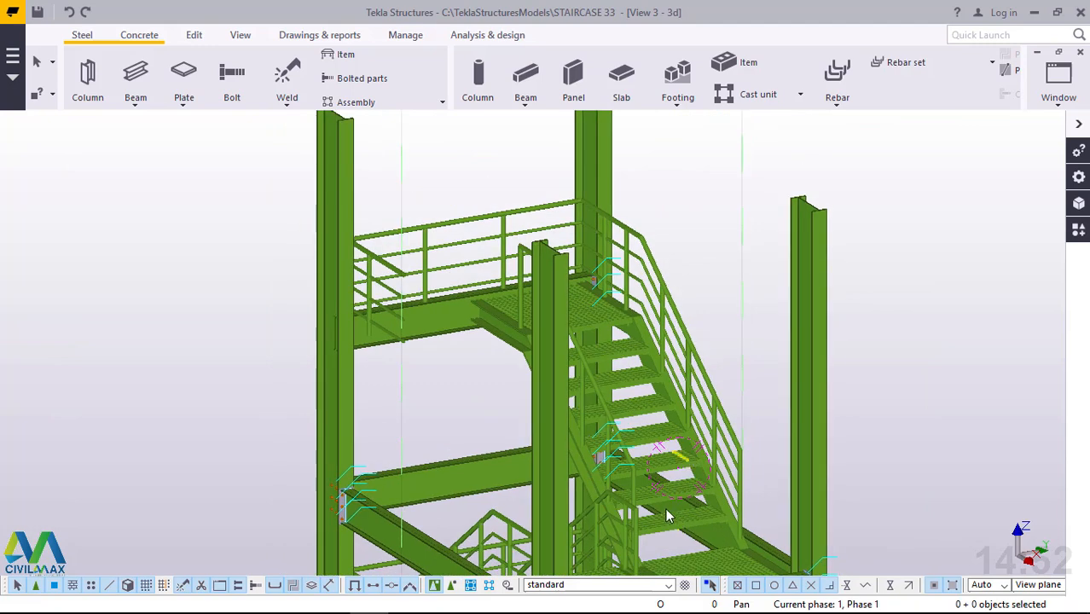
pyautogui.scroll(-1, 668, 515)
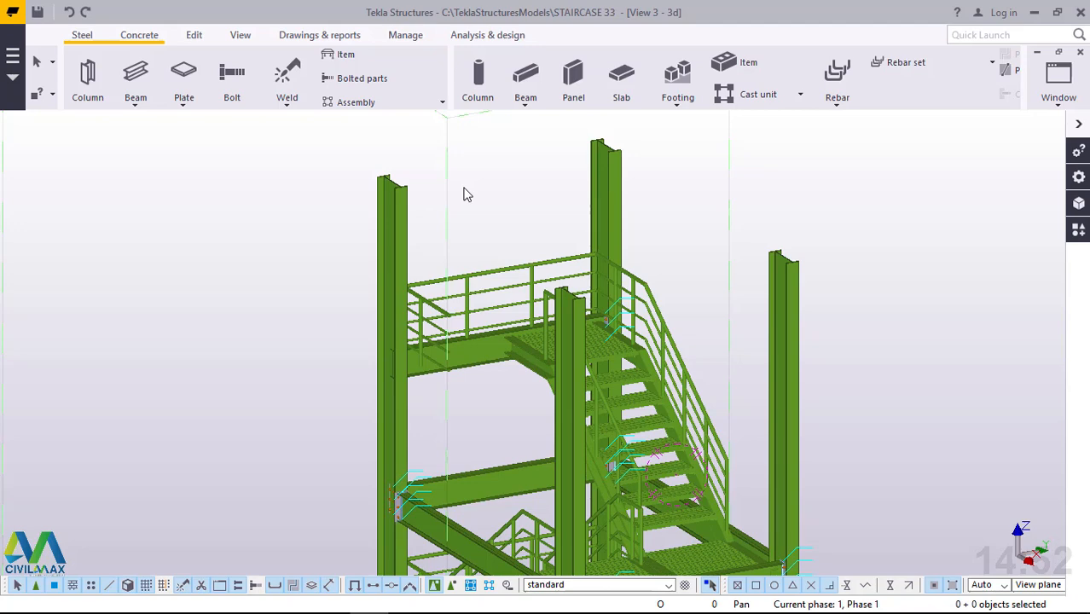
# Review the repeated flights and handrails over the full height of the stair tower.
pyautogui.scroll(-5, 518, 200)
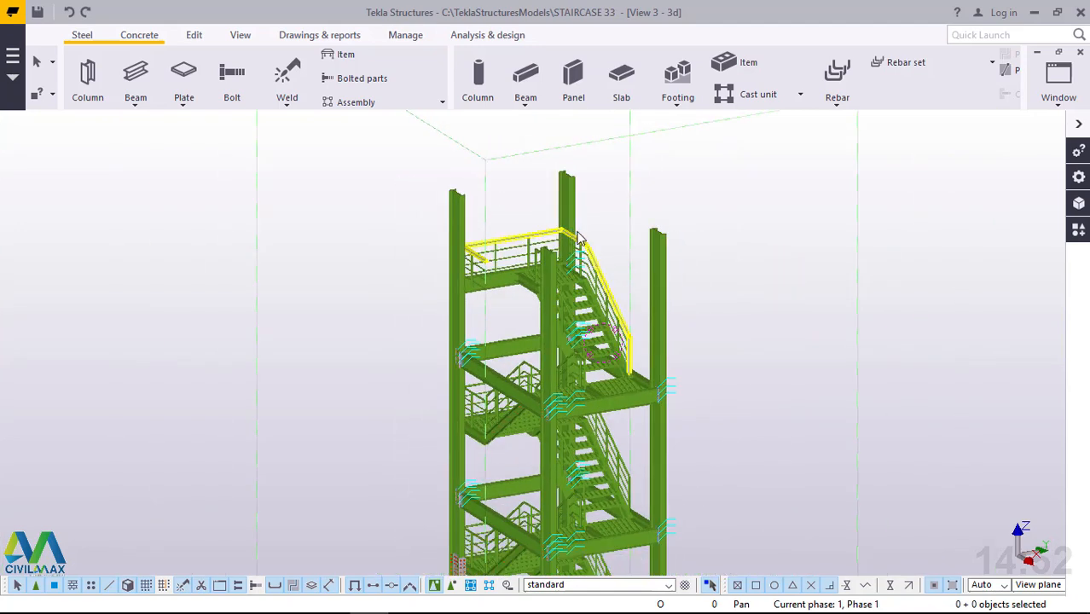
pyautogui.scroll(-3, 578, 238)
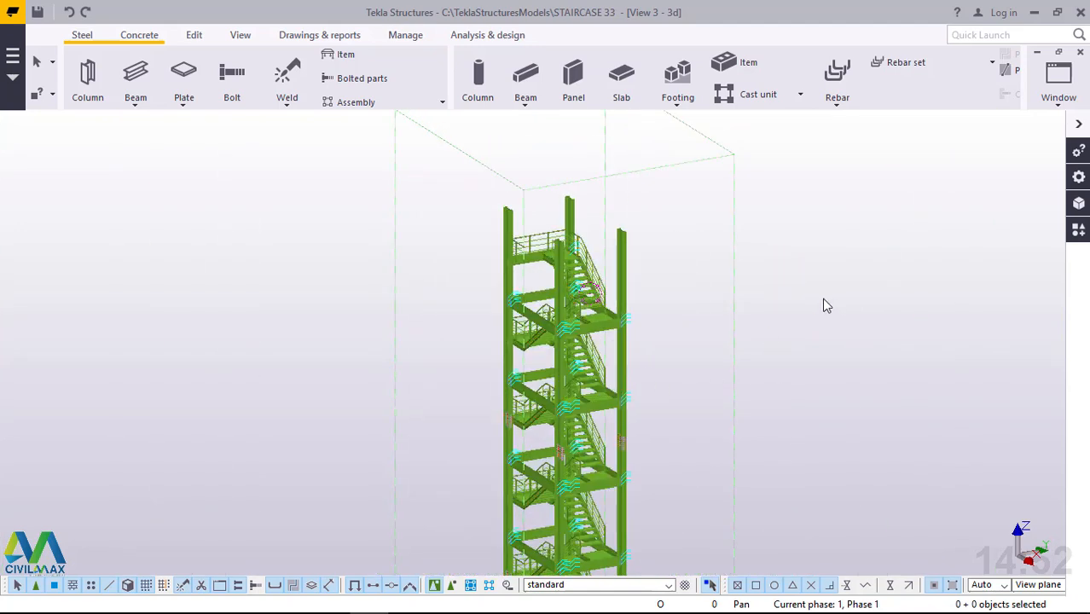
pyautogui.scroll(-4, 621, 288)
pyautogui.scroll(-2, 620, 288)
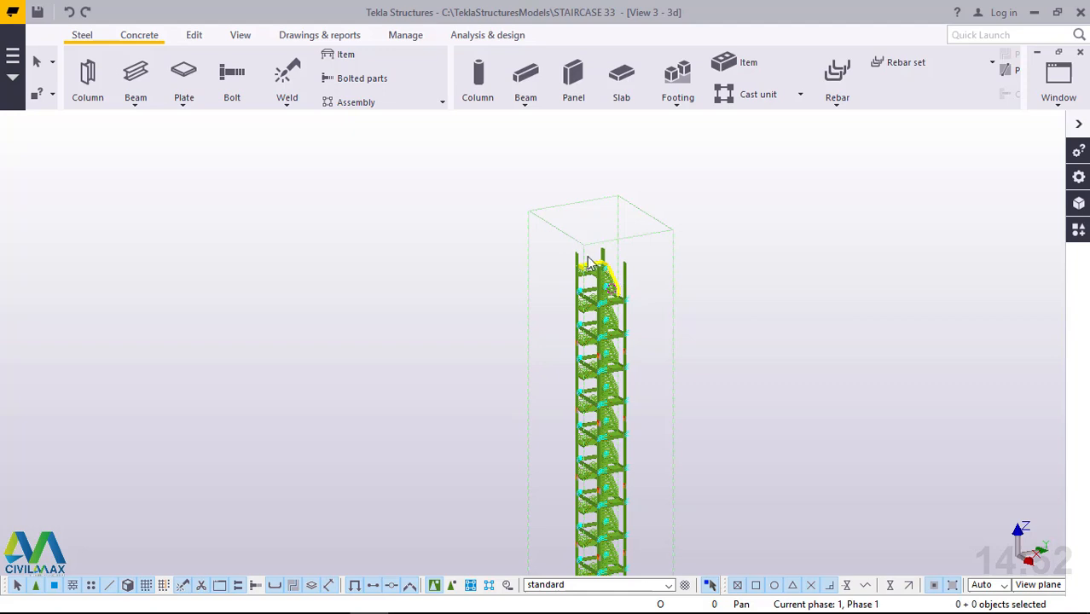
pyautogui.scroll(-2, 587, 257)
pyautogui.keyDown('ctrl'); pyautogui.moveTo(584, 254); pyautogui.dragTo(593, 550, button='middle'); pyautogui.keyUp('ctrl')
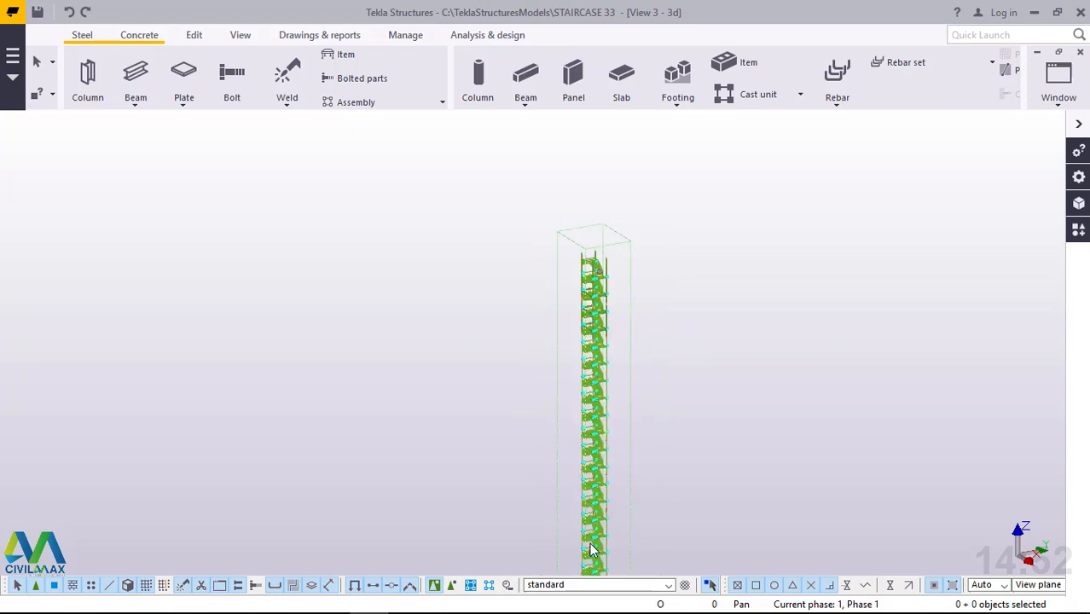
# Inspect the mid-height storeys of the stair tower, including the columns, beams, flights and handrails, down to the base grid.
pyautogui.scroll(4, 592, 550)
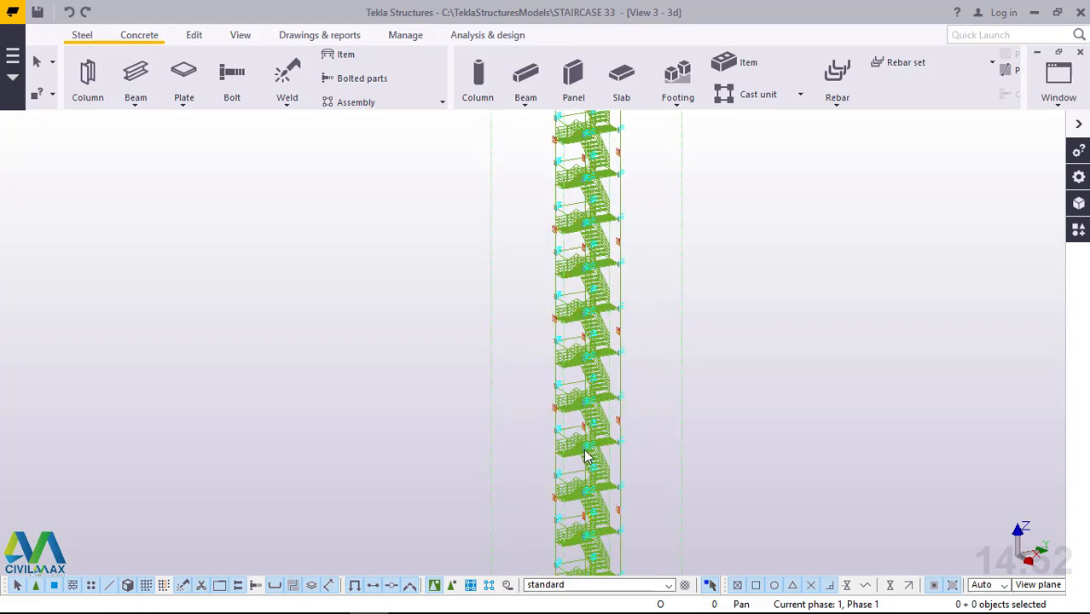
pyautogui.scroll(5, 586, 456)
pyautogui.scroll(3, 569, 392)
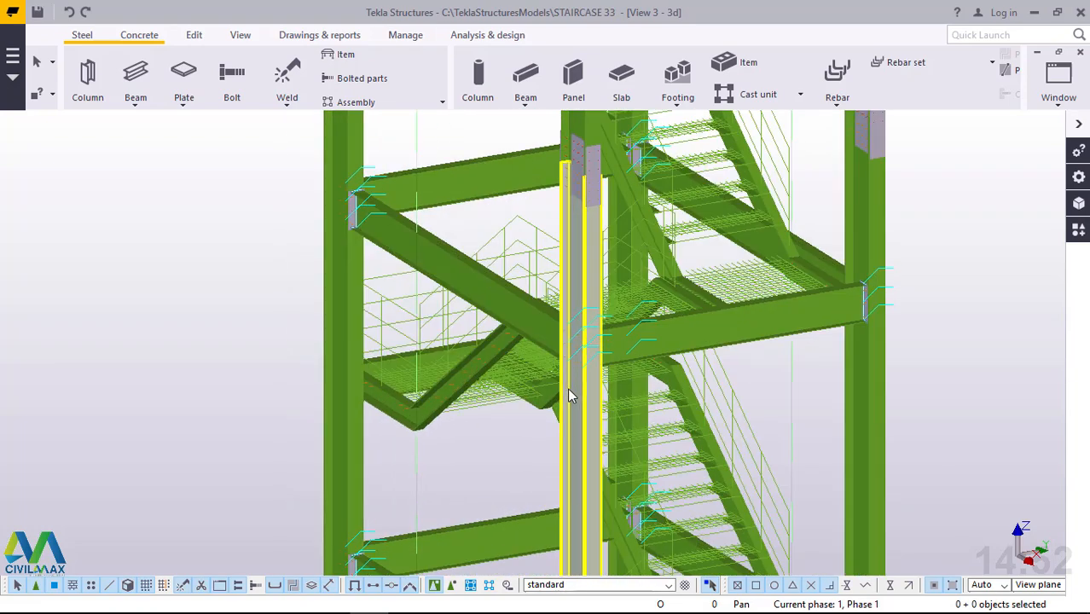
pyautogui.scroll(-2, 638, 285)
pyautogui.scroll(-1, 638, 285)
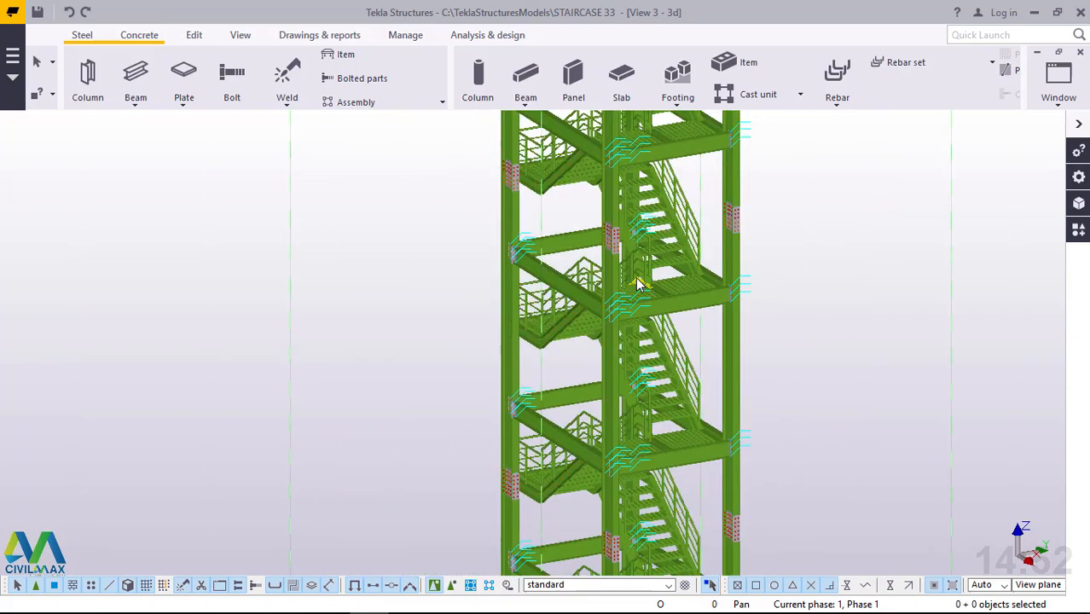
pyautogui.scroll(-2, 638, 284)
pyautogui.scroll(1, 638, 285)
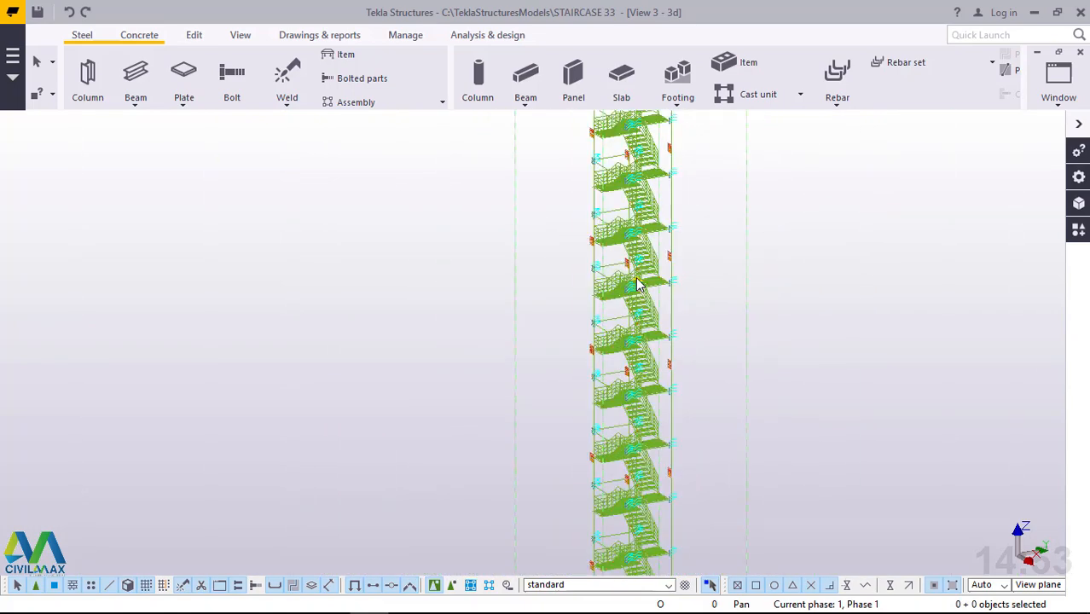
pyautogui.scroll(-3, 638, 285)
pyautogui.scroll(7, 631, 472)
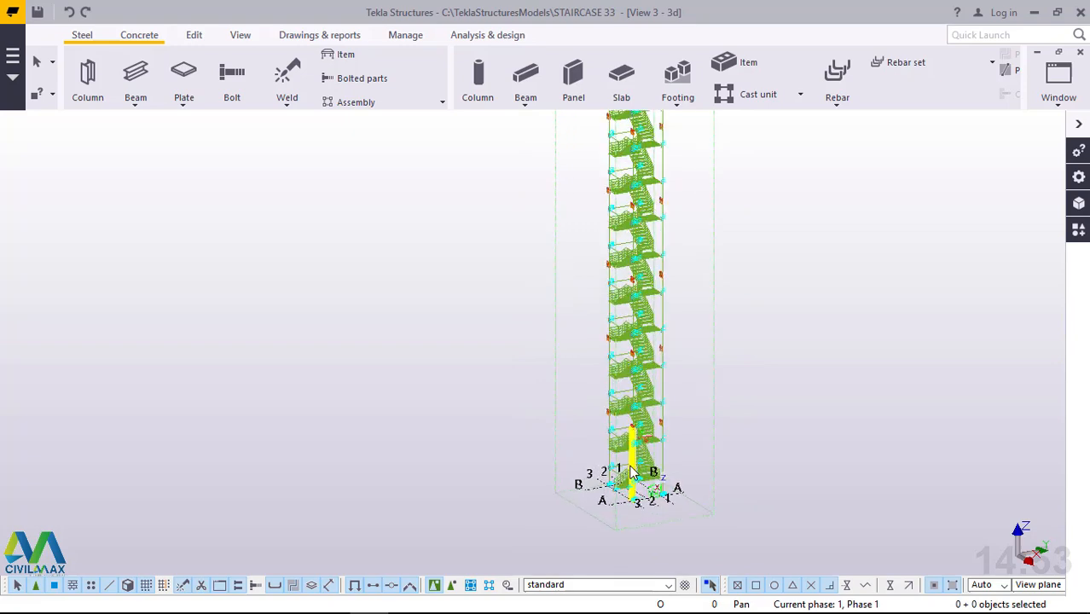
# Examine the flights, landings and handrails of the lower storeys from several sides of the tower.
pyautogui.scroll(3, 695, 499)
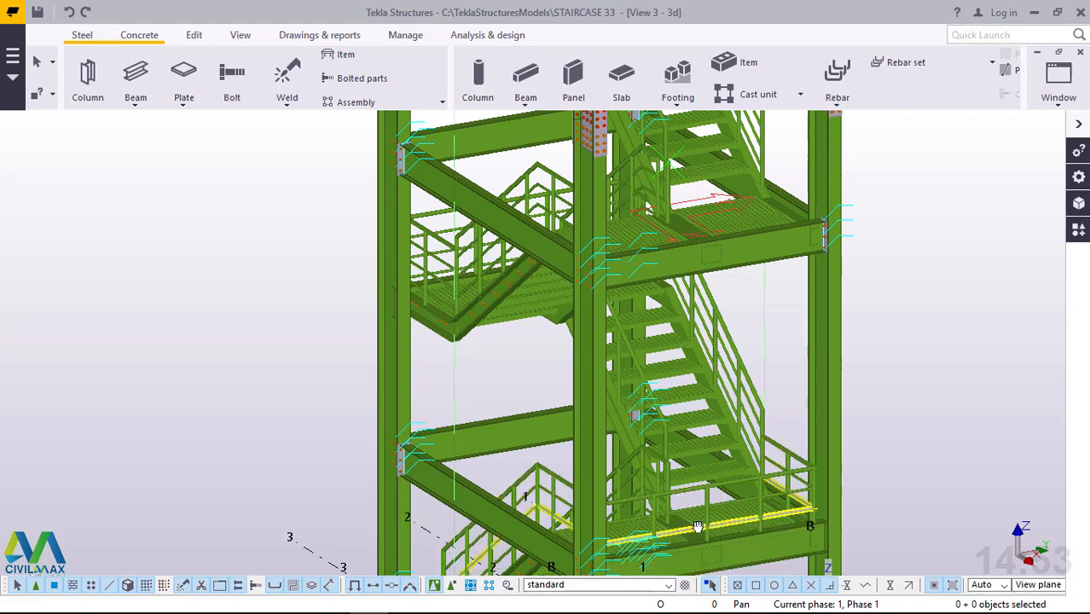
pyautogui.keyDown('ctrl'); pyautogui.moveTo(697, 527); pyautogui.dragTo(888, 510, button='middle'); pyautogui.keyUp('ctrl')
pyautogui.scroll(-5, 617, 325)
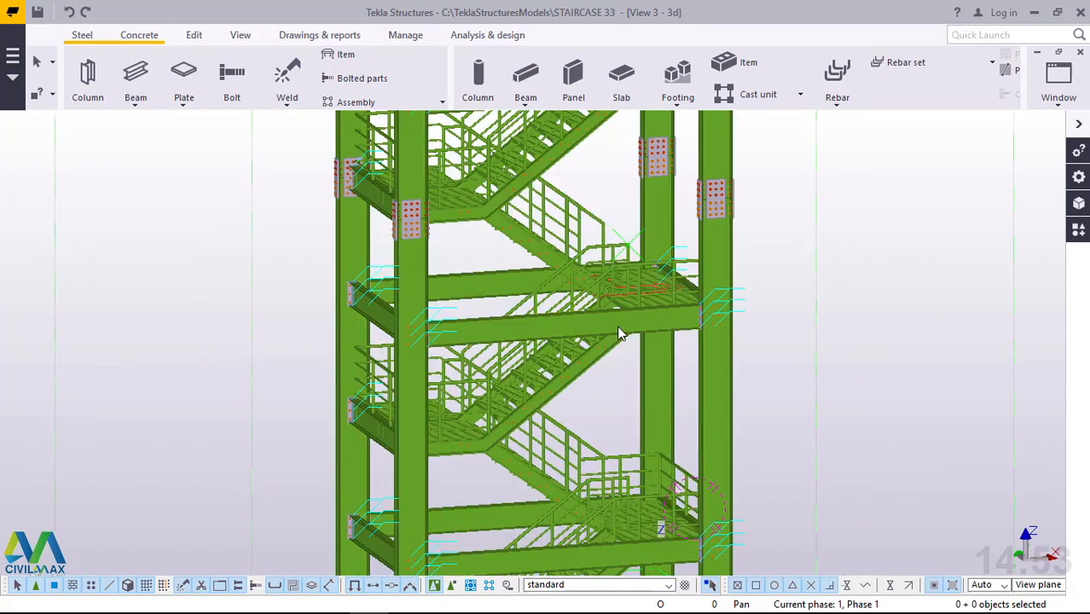
pyautogui.moveTo(662, 414); pyautogui.dragTo(679, 424, button='middle')
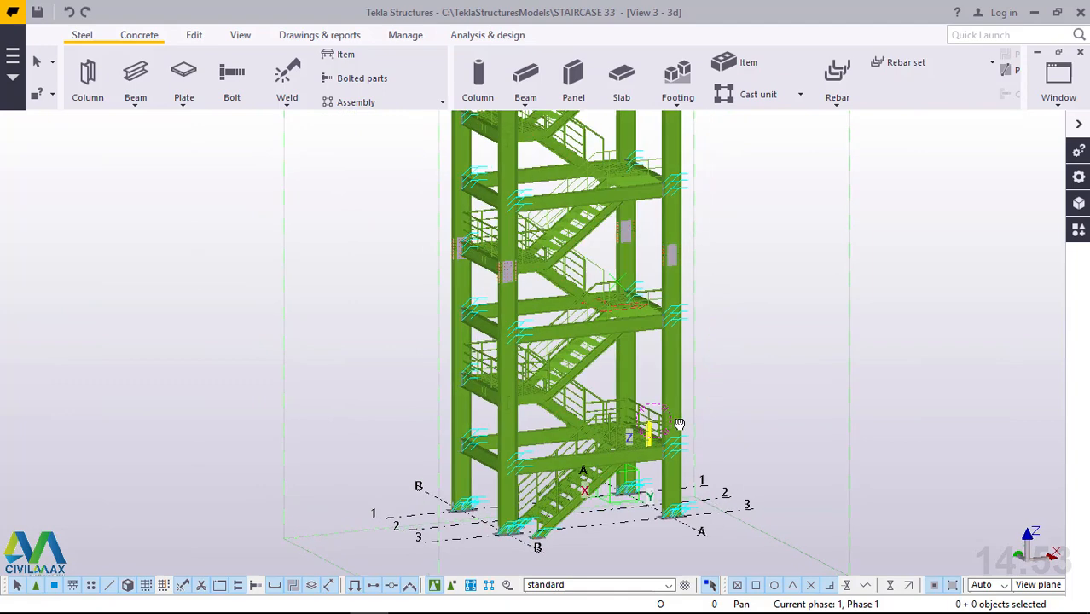
pyautogui.scroll(2, 656, 422)
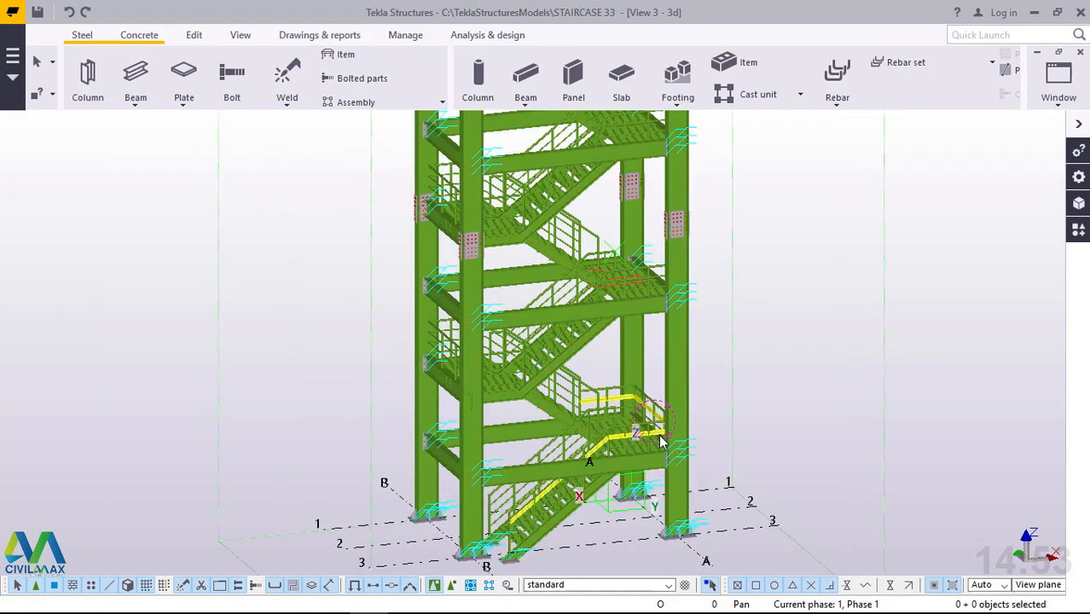
pyautogui.scroll(-3, 661, 431)
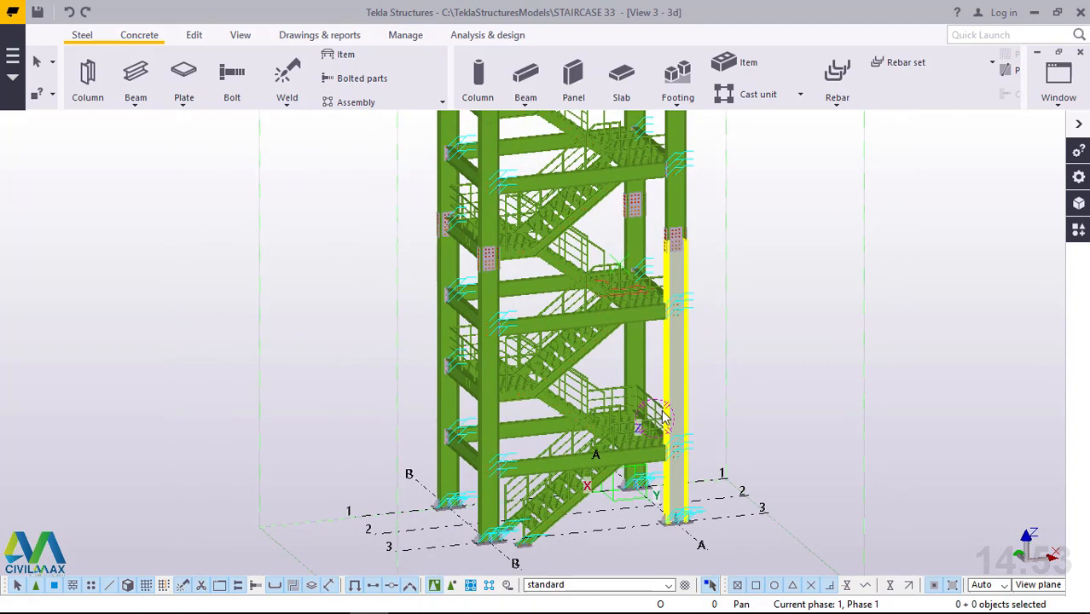
pyautogui.scroll(-2, 664, 418)
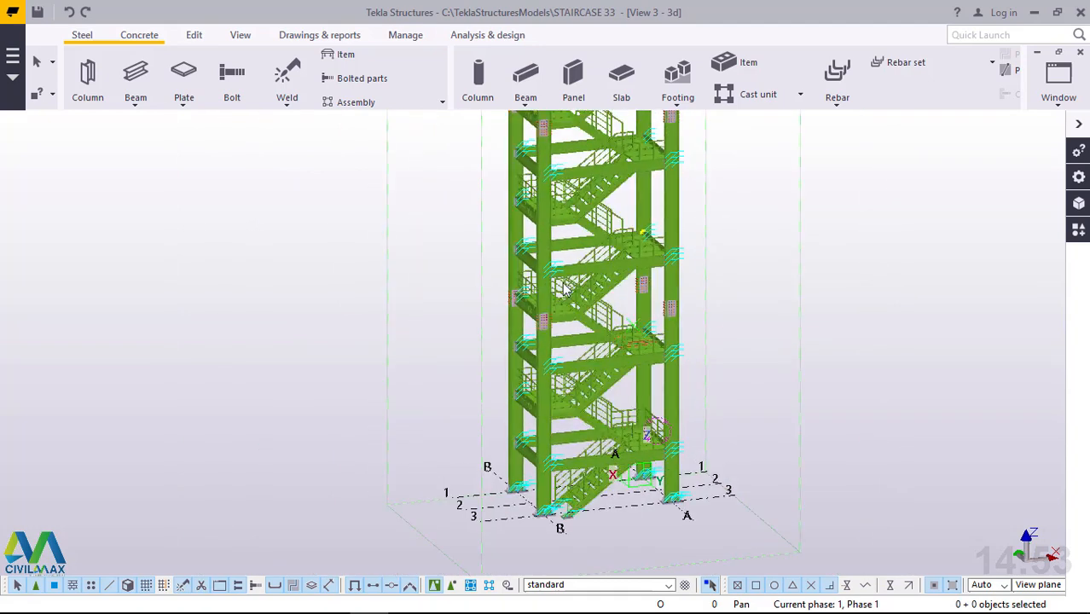
pyautogui.scroll(2, 563, 285)
pyautogui.keyDown('ctrl'); pyautogui.moveTo(570, 308); pyautogui.dragTo(762, 246, button='middle'); pyautogui.keyUp('ctrl')
pyautogui.scroll(2, 530, 306)
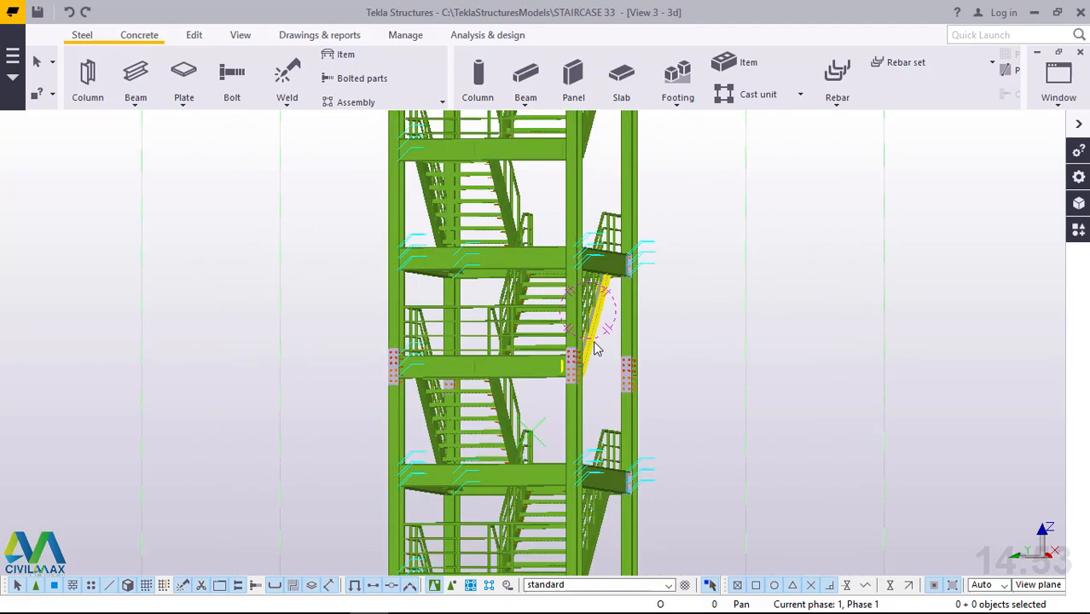
pyautogui.keyDown('ctrl'); pyautogui.moveTo(592, 342); pyautogui.dragTo(350, 313, button='middle'); pyautogui.keyUp('ctrl')
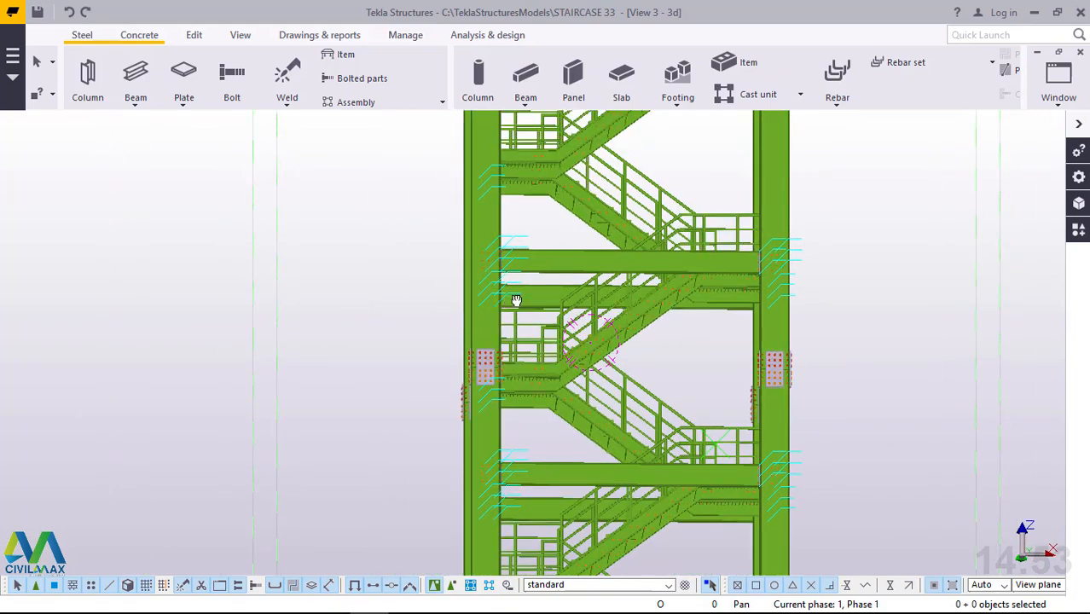
# Examine the undersides of the landings, the beam connections and the column splices on the lower storeys.
pyautogui.keyDown('ctrl'); pyautogui.moveTo(516, 300); pyautogui.dragTo(569, 290, button='middle'); pyautogui.keyUp('ctrl')
pyautogui.scroll(3, 433, 152)
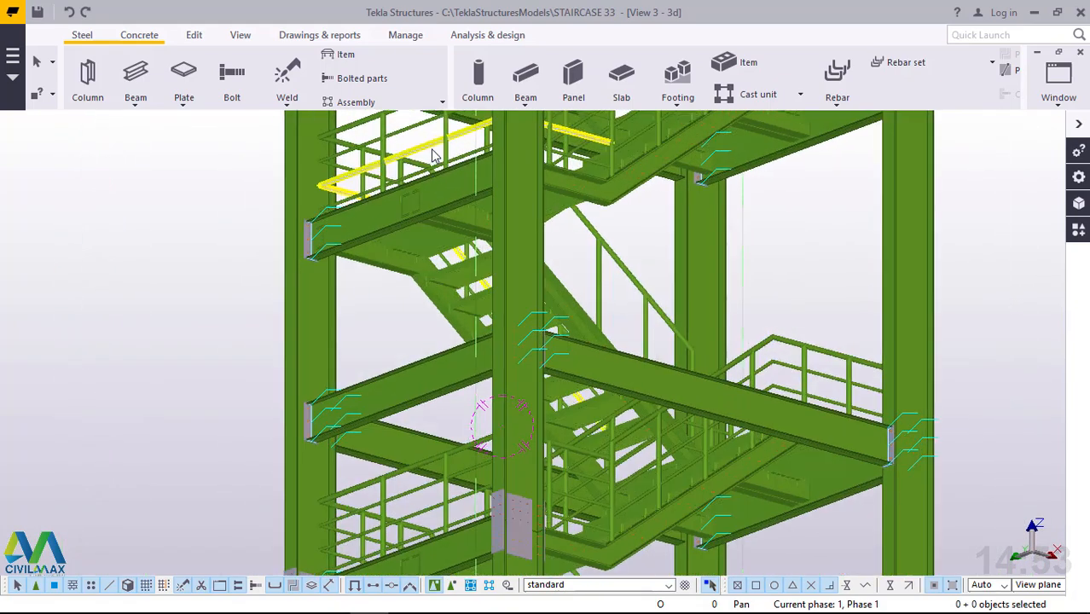
pyautogui.scroll(2, 439, 166)
pyautogui.scroll(2, 522, 322)
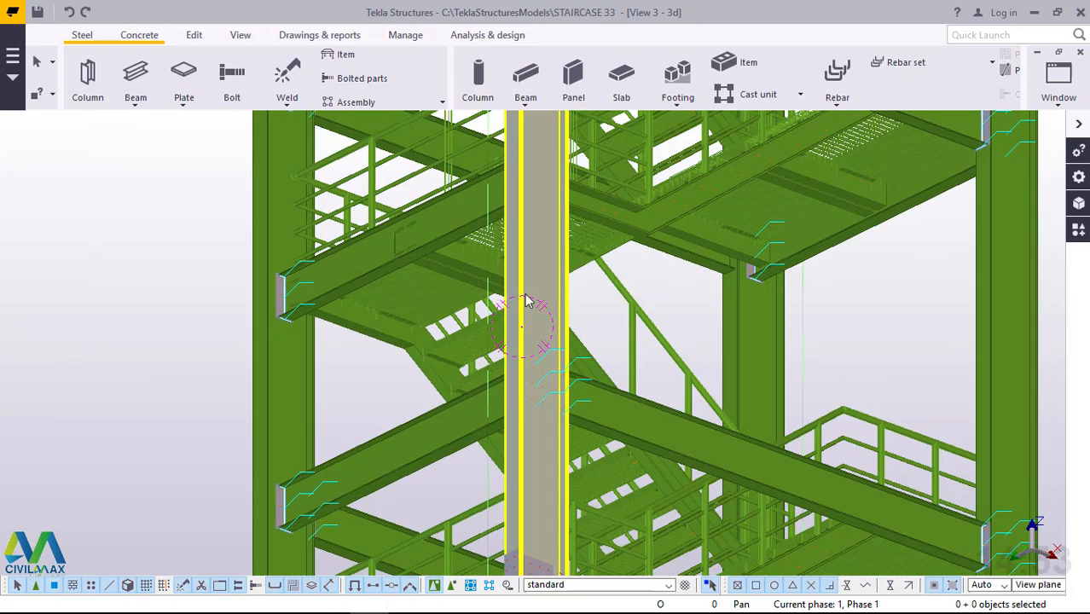
pyautogui.scroll(-3, 526, 290)
pyautogui.scroll(-2, 526, 274)
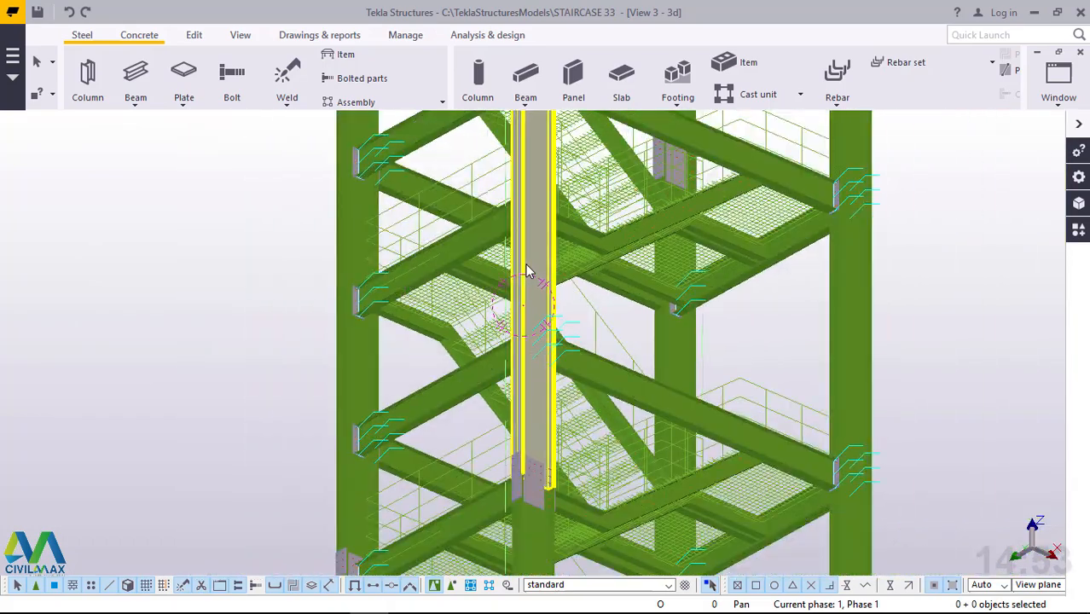
pyautogui.scroll(-1, 526, 271)
pyautogui.scroll(3, 550, 171)
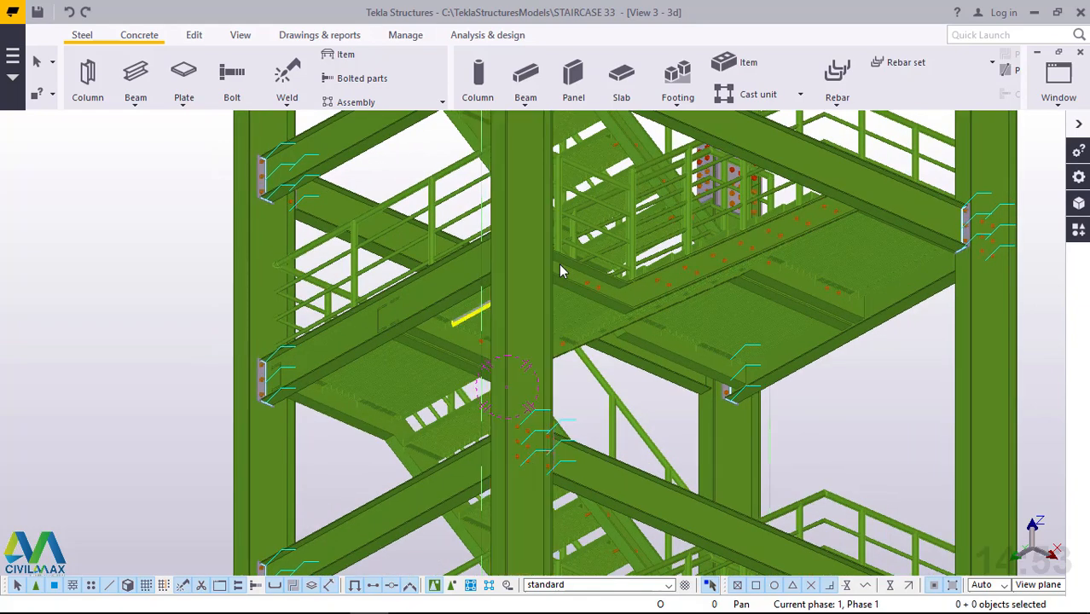
pyautogui.scroll(-5, 543, 256)
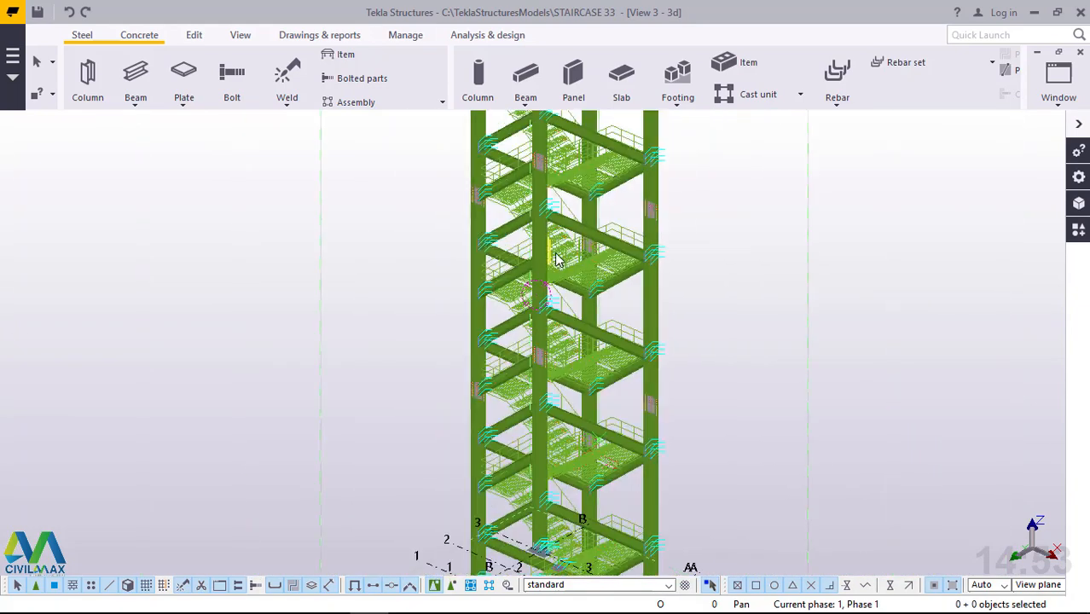
pyautogui.scroll(4, 550, 469)
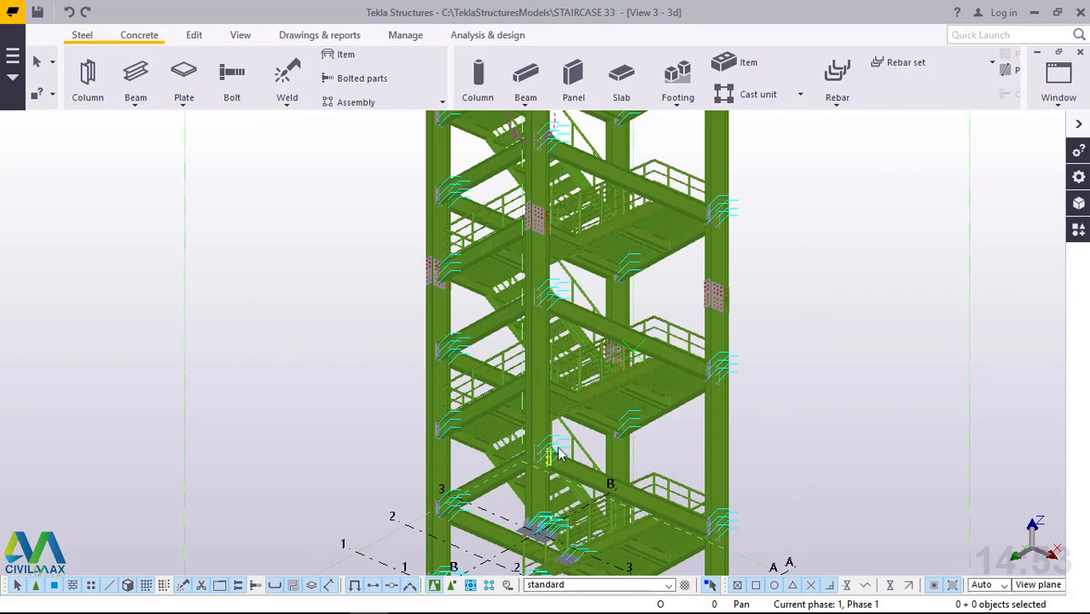
pyautogui.scroll(1, 561, 443)
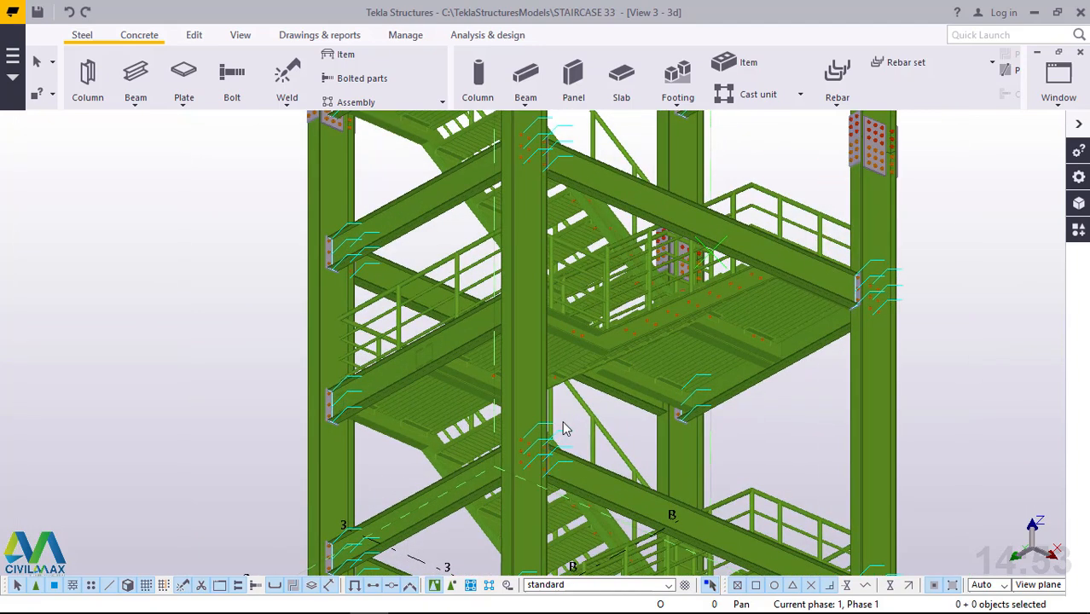
pyautogui.scroll(-1, 535, 322)
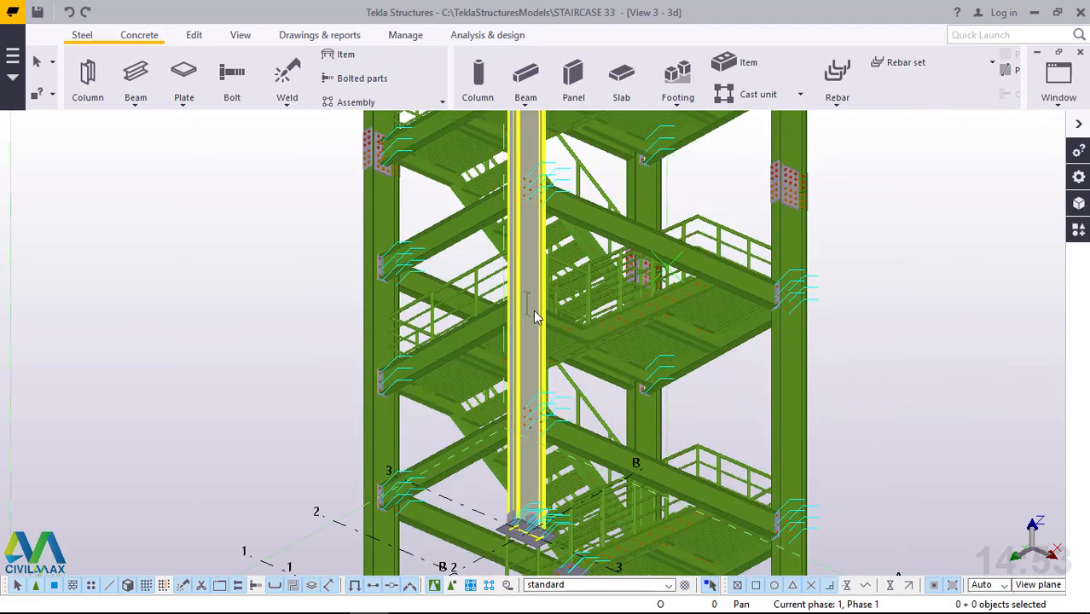
# Examine the tower's lowest storeys and ground-level flight, including the column base plates and stringer feet.
pyautogui.keyDown('ctrl'); pyautogui.moveTo(528, 349); pyautogui.dragTo(396, 312, button='middle'); pyautogui.keyUp('ctrl')
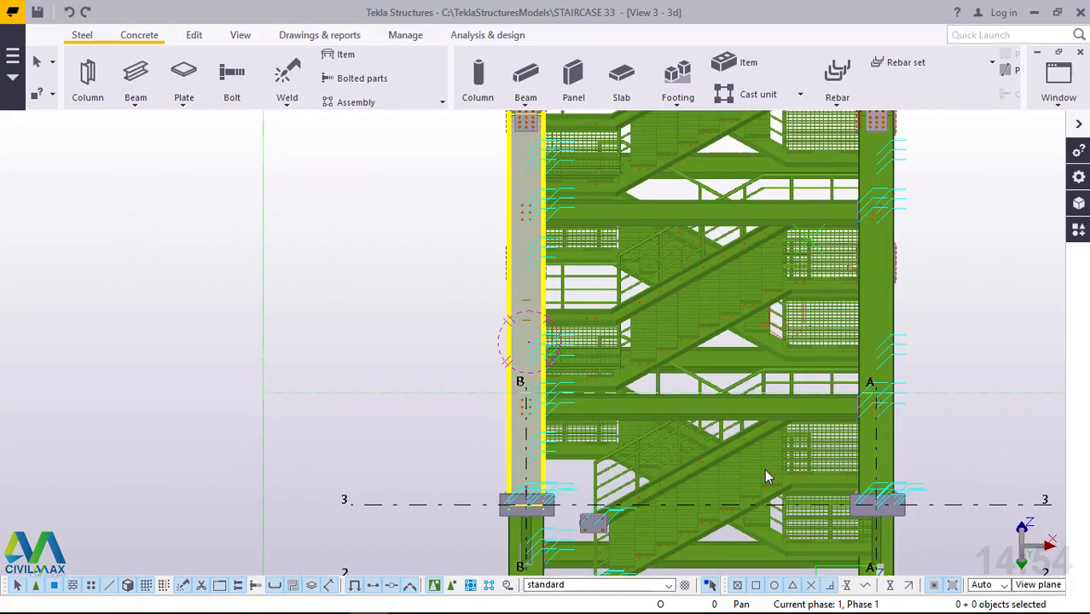
pyautogui.scroll(2, 765, 469)
pyautogui.scroll(1, 765, 469)
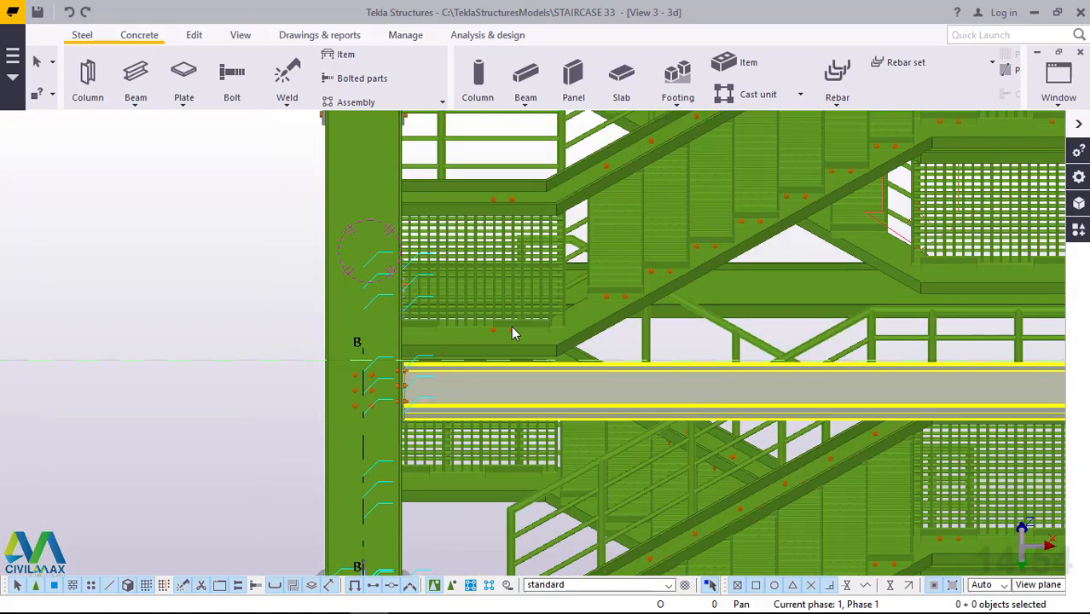
pyautogui.scroll(-4, 511, 326)
pyautogui.scroll(-1, 591, 381)
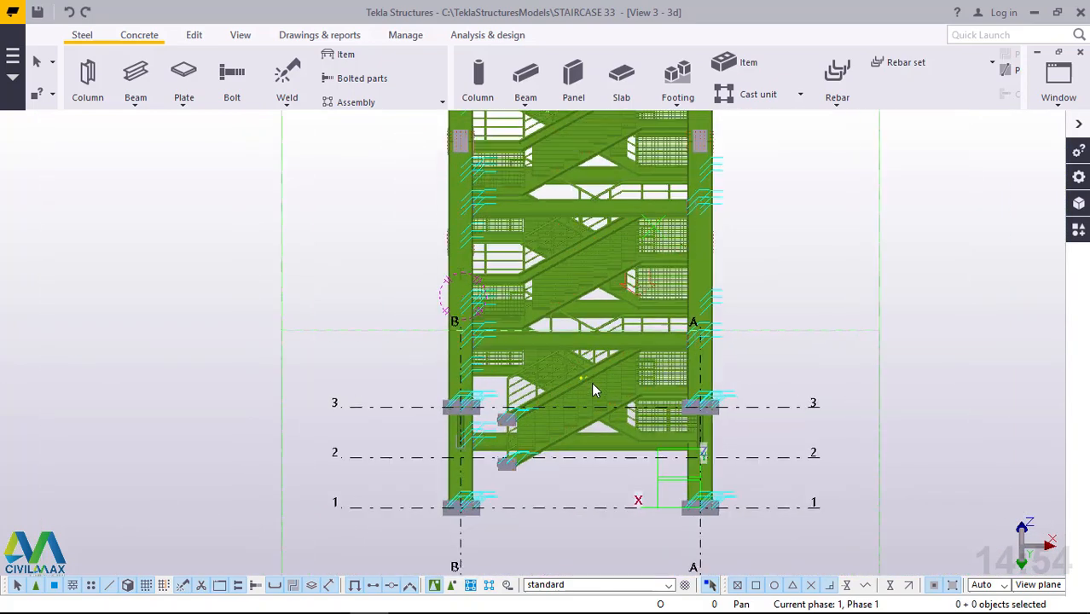
pyautogui.scroll(2, 591, 382)
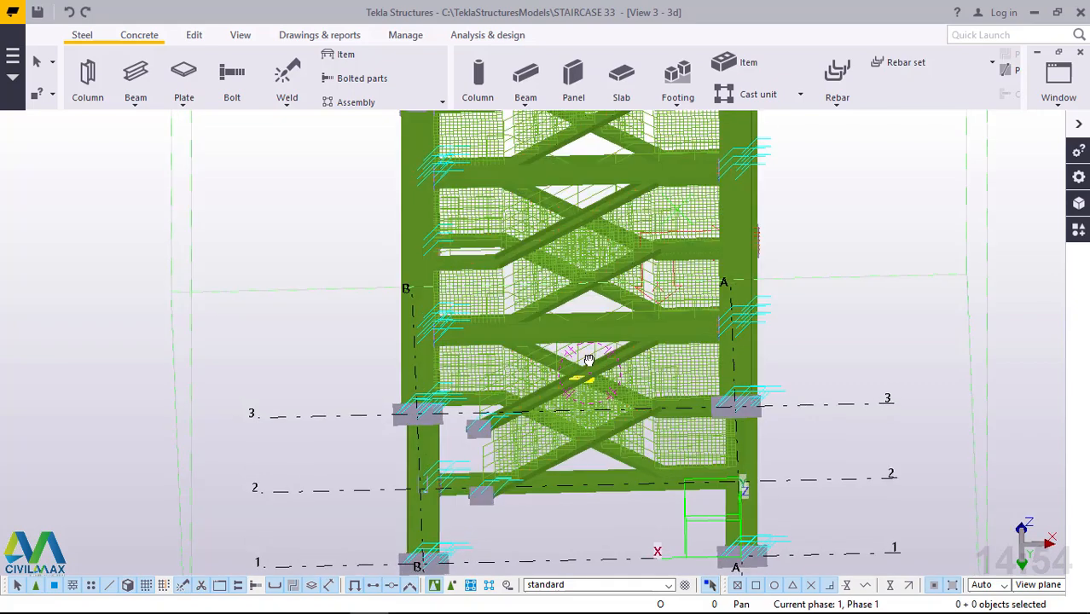
pyautogui.keyDown('ctrl'); pyautogui.moveTo(589, 359); pyautogui.dragTo(637, 580, button='middle'); pyautogui.keyUp('ctrl')
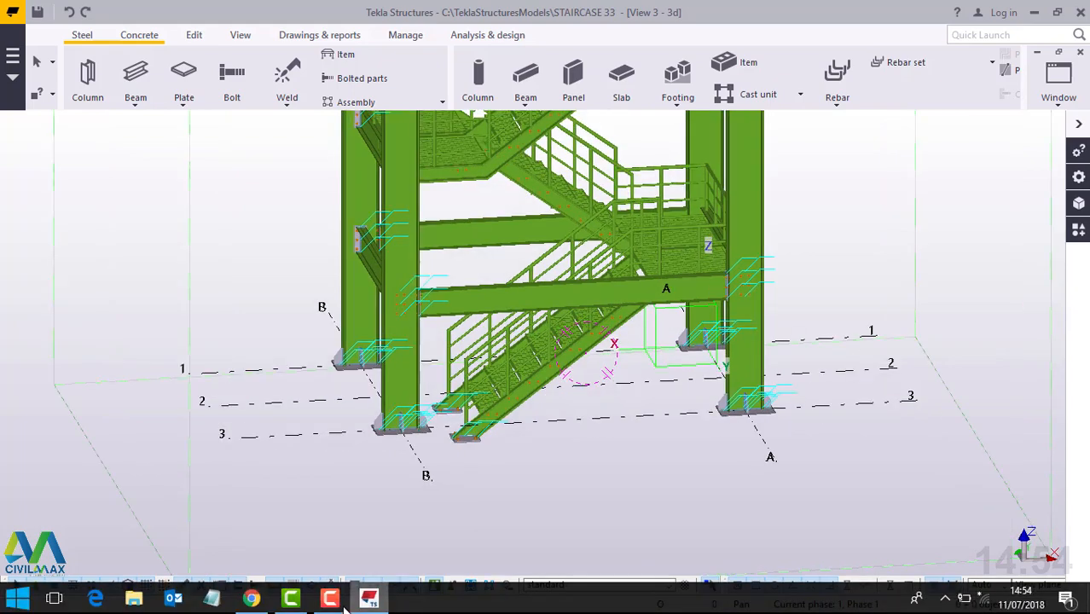